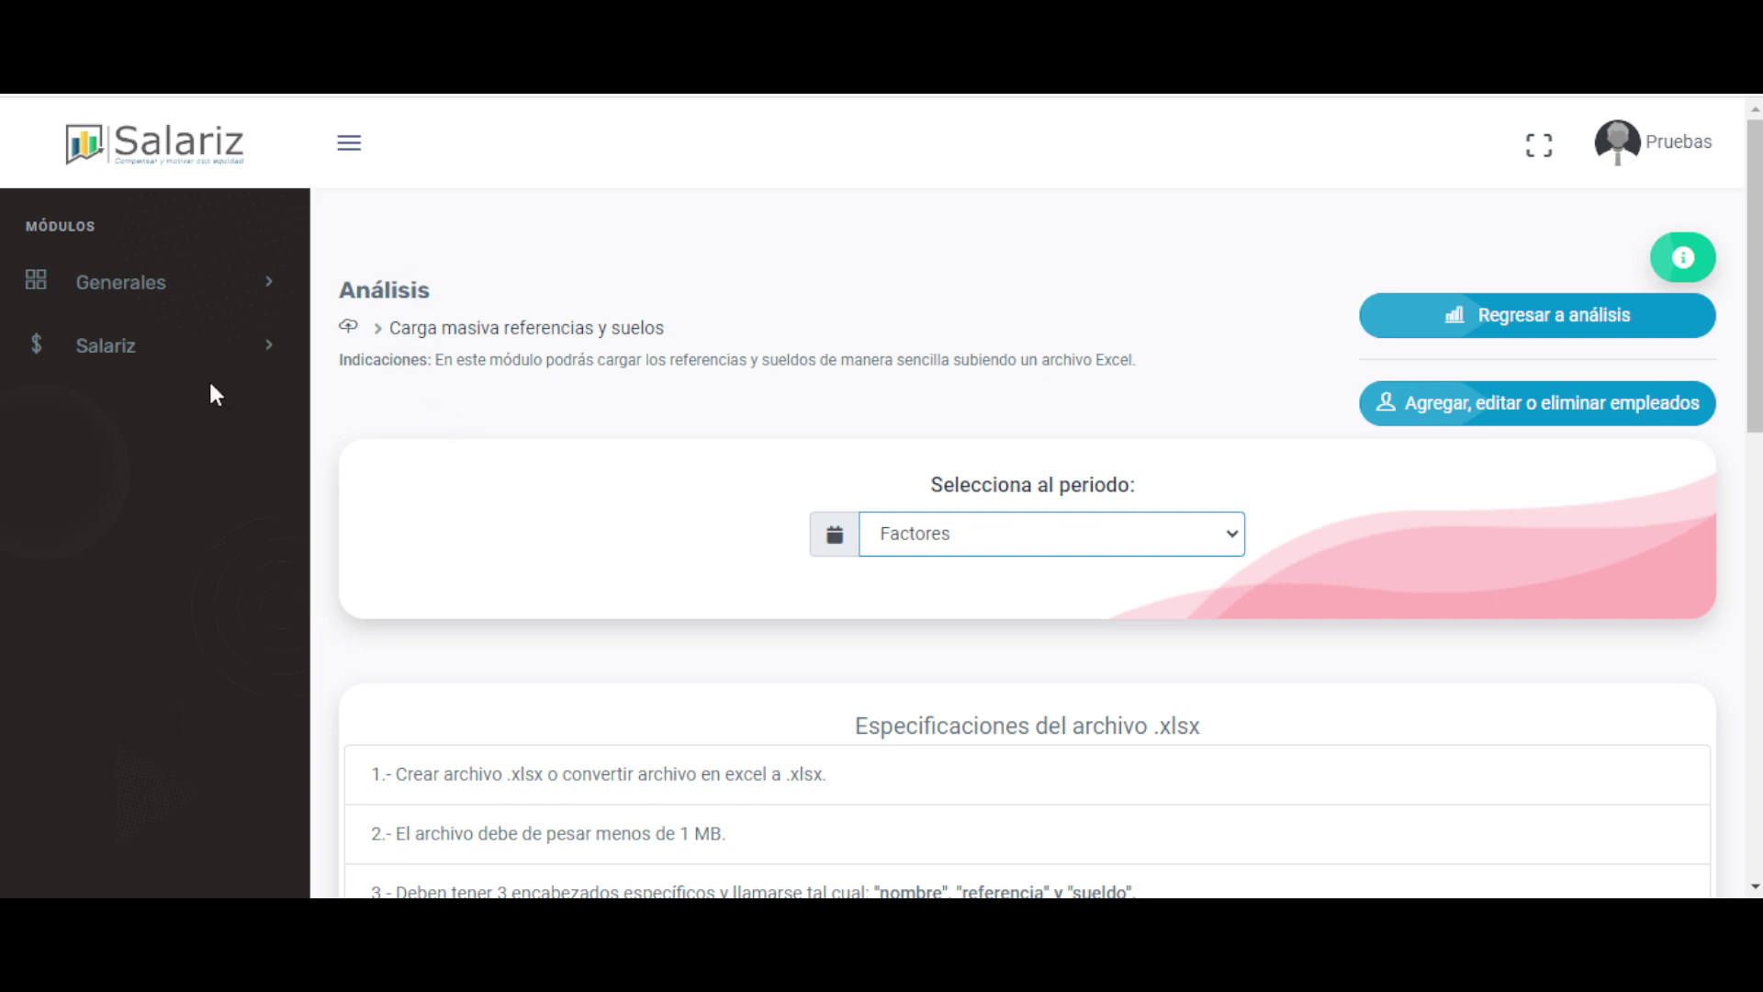
Open the Análisis module of Salariz and select the Factores period for the employee analysis.
left_click(144, 354)
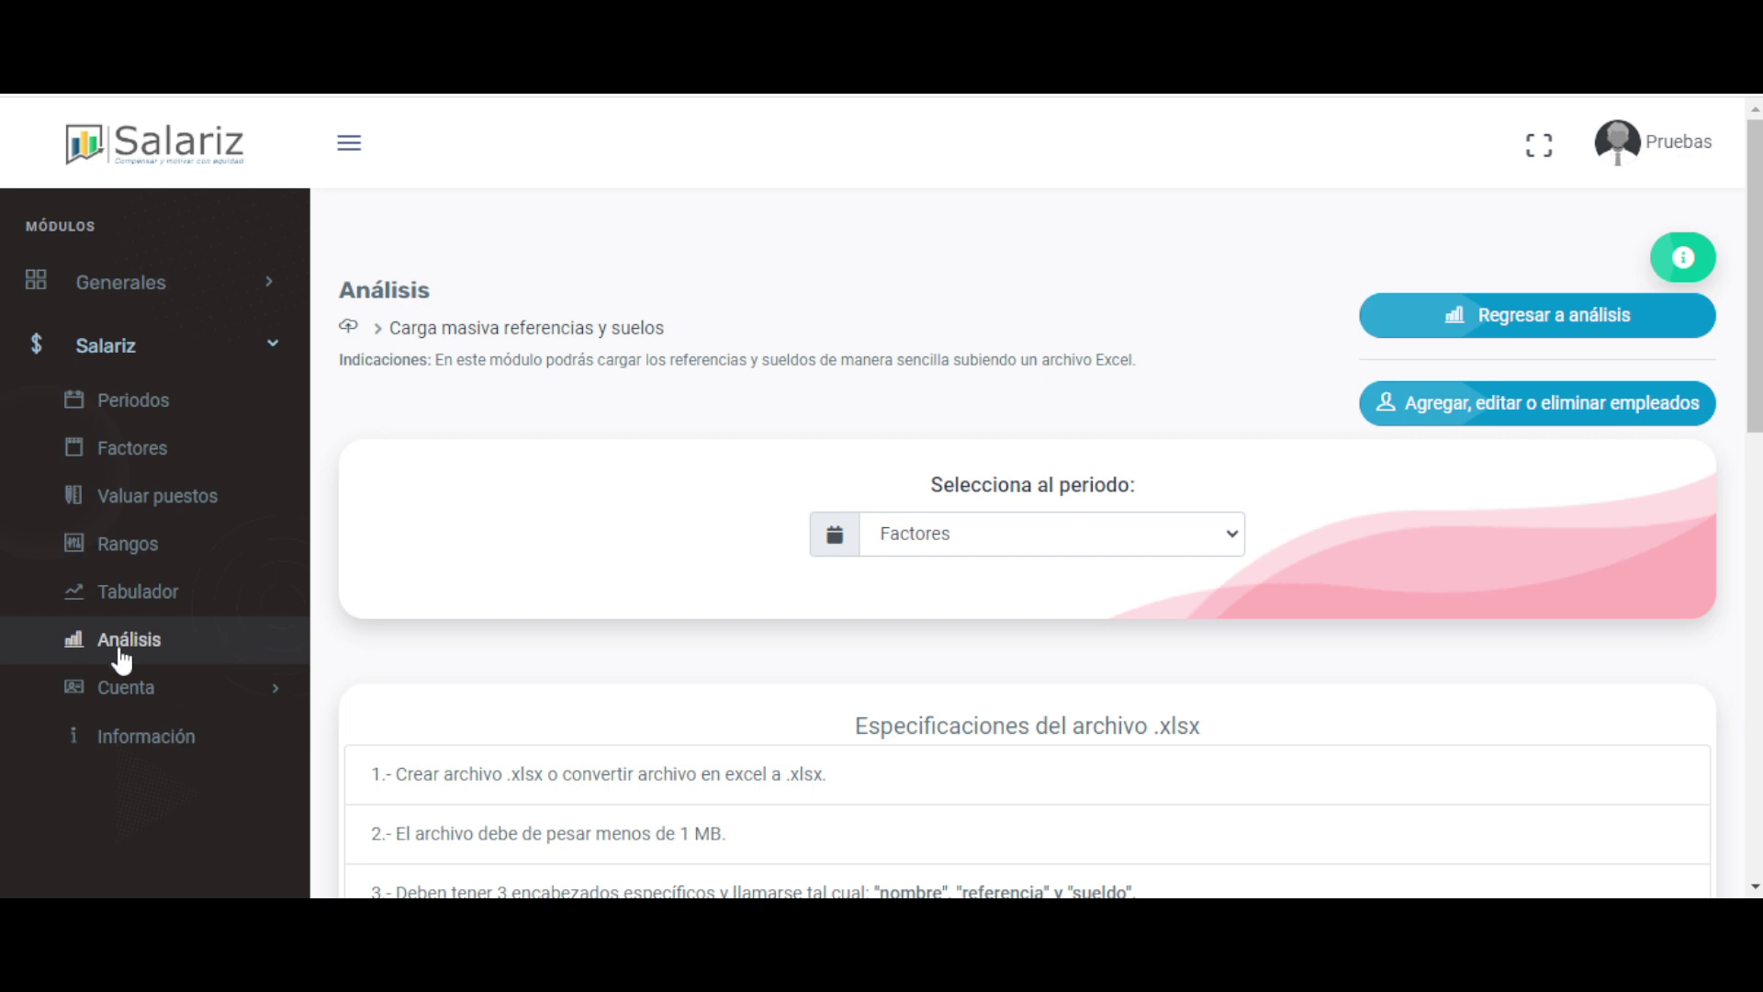
left_click(139, 657)
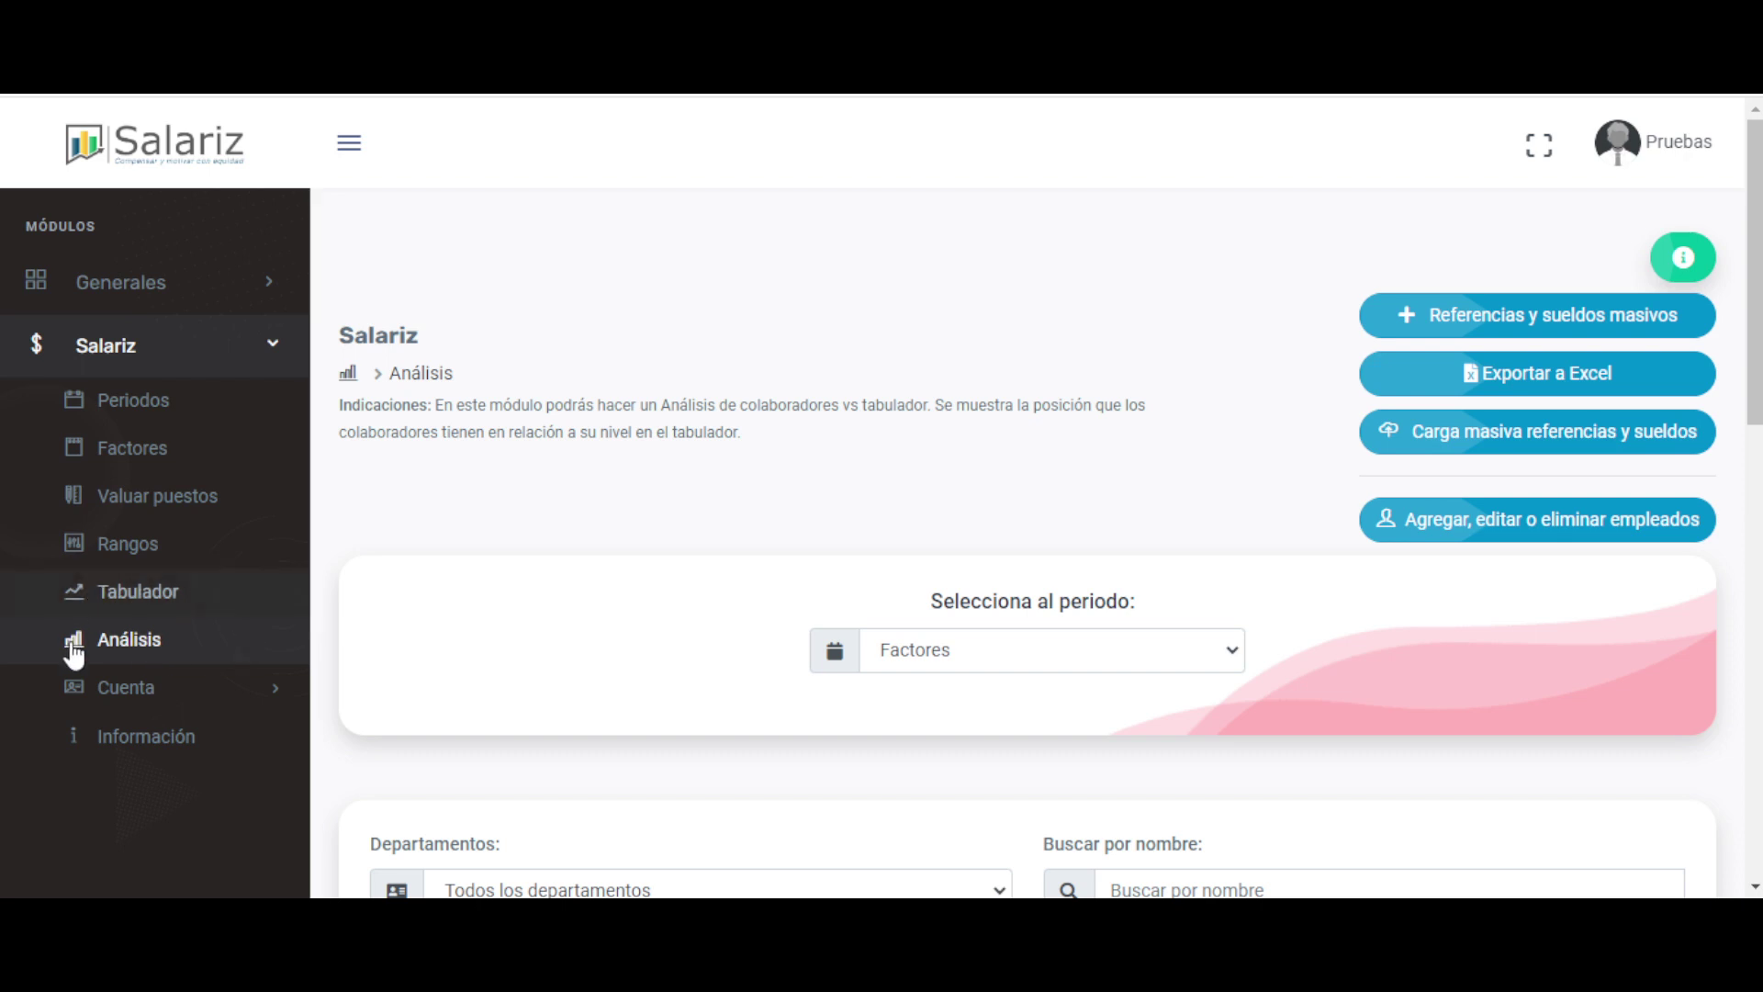
left_click_drag(931, 602, 1157, 610)
left_click(1074, 650)
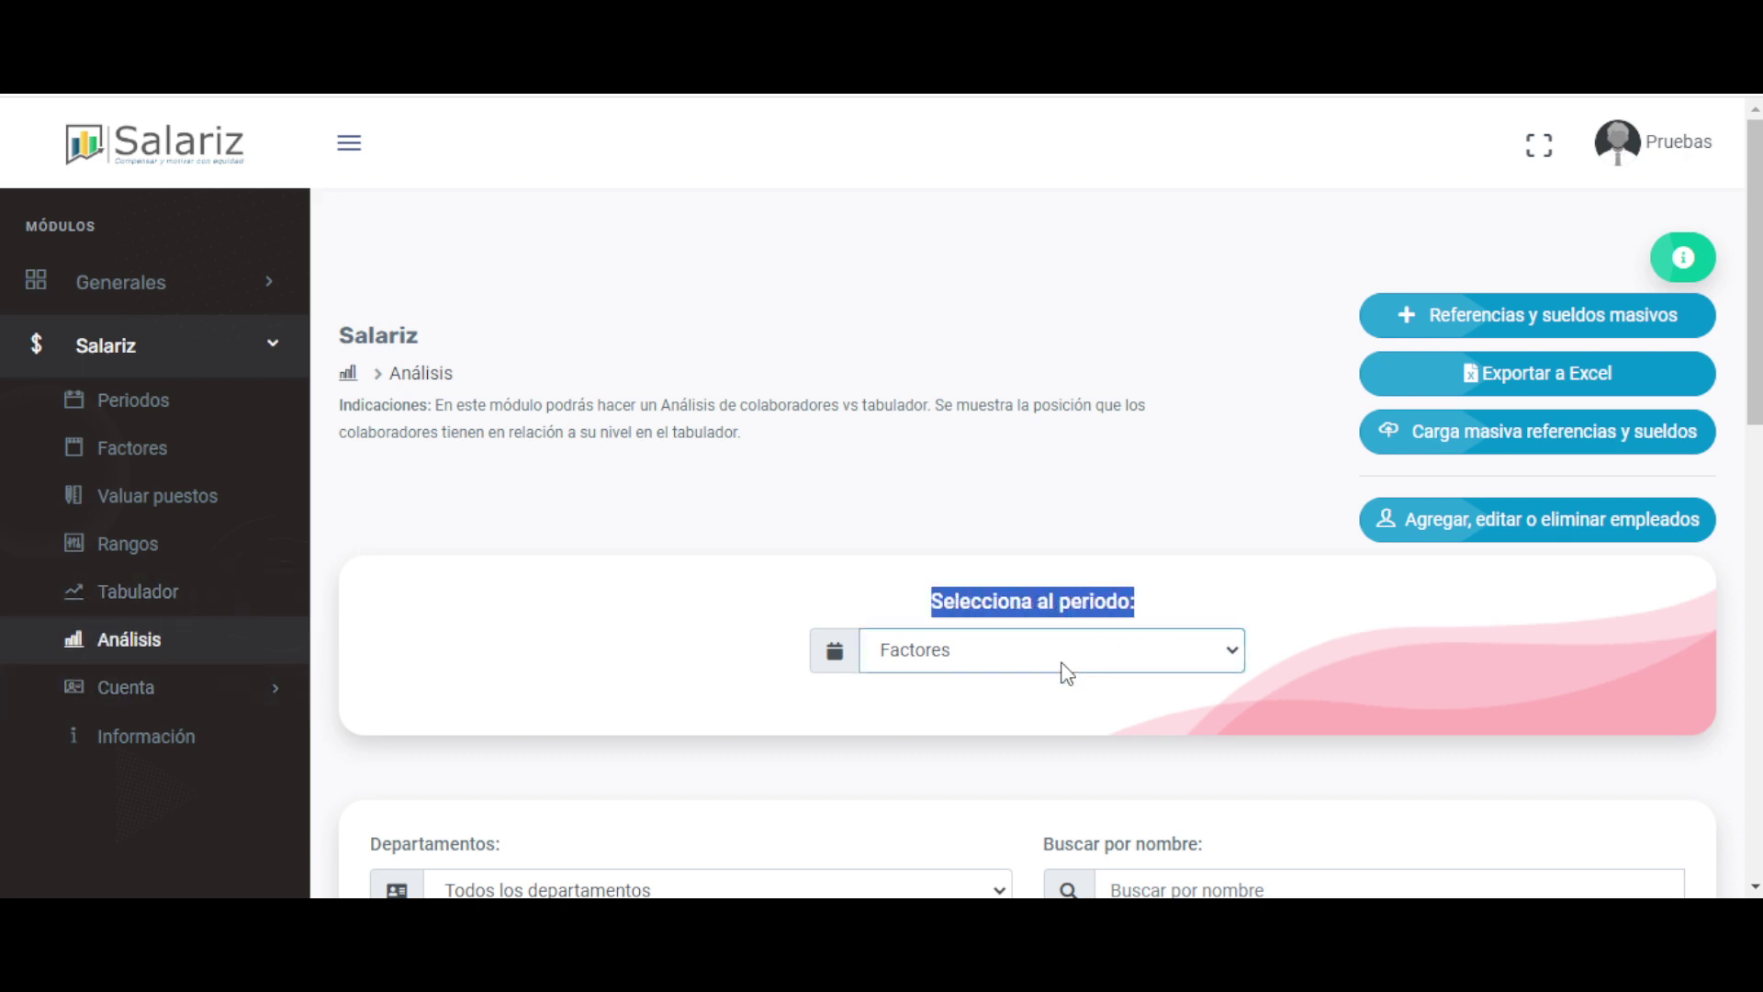
left_click(1044, 691)
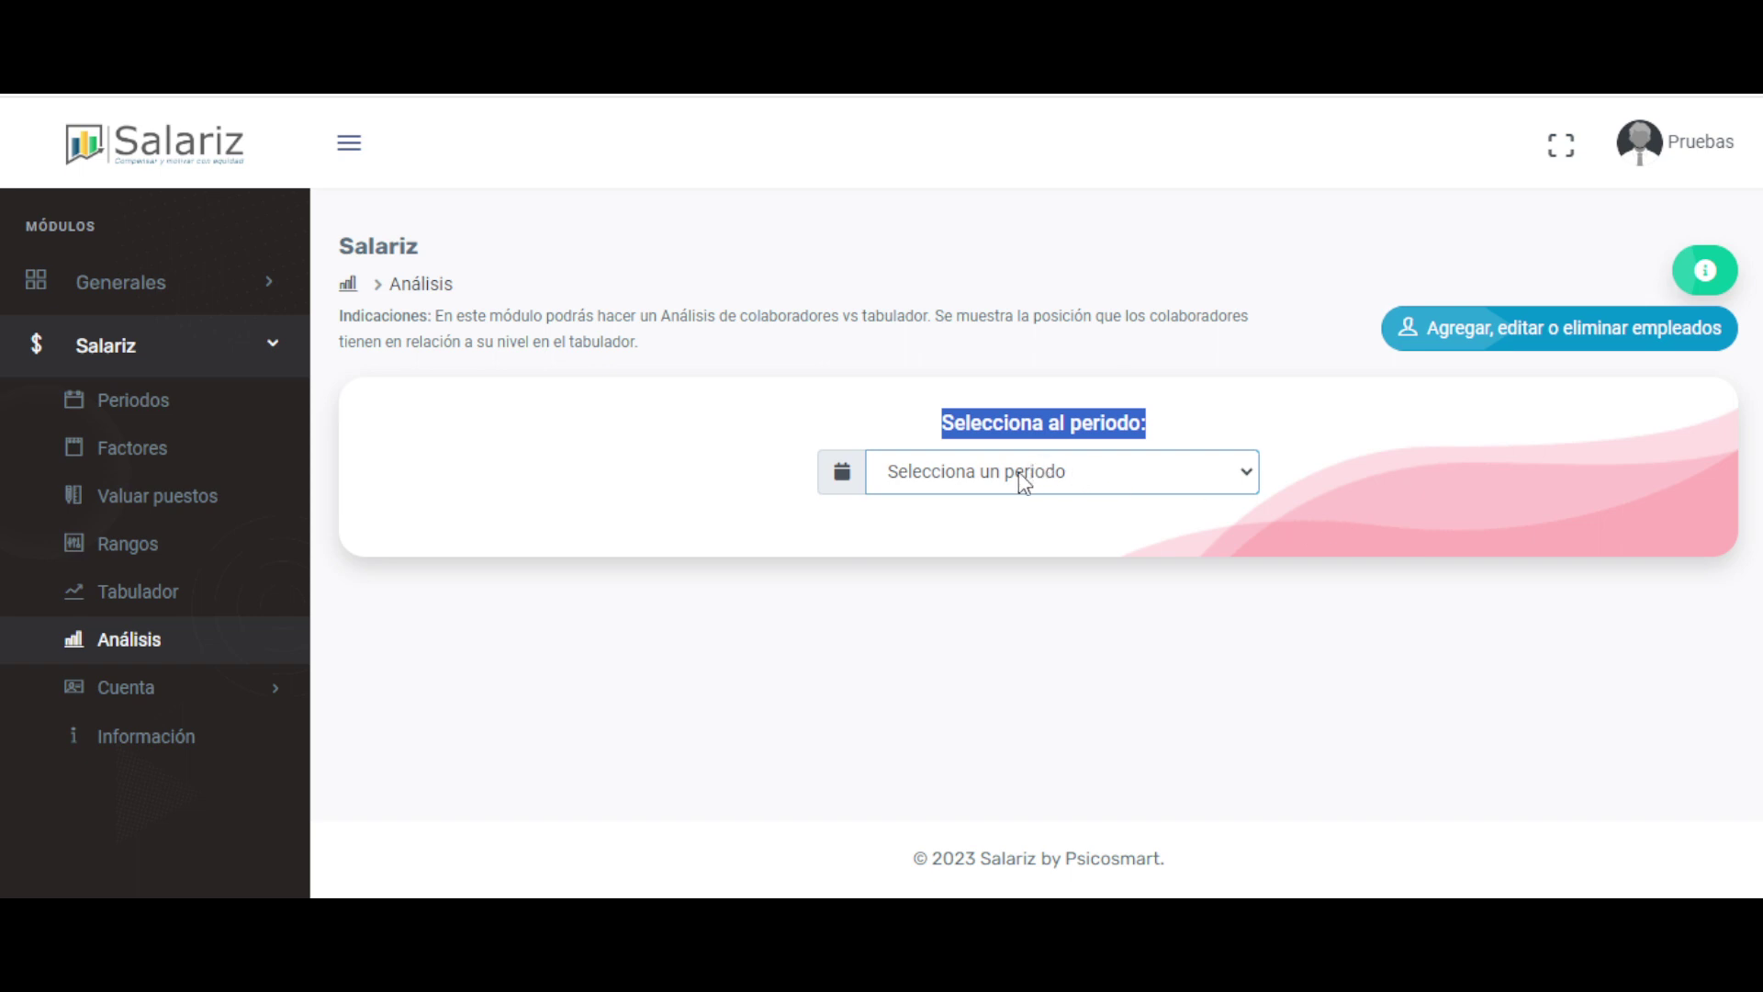
left_click(979, 603)
left_click(891, 603)
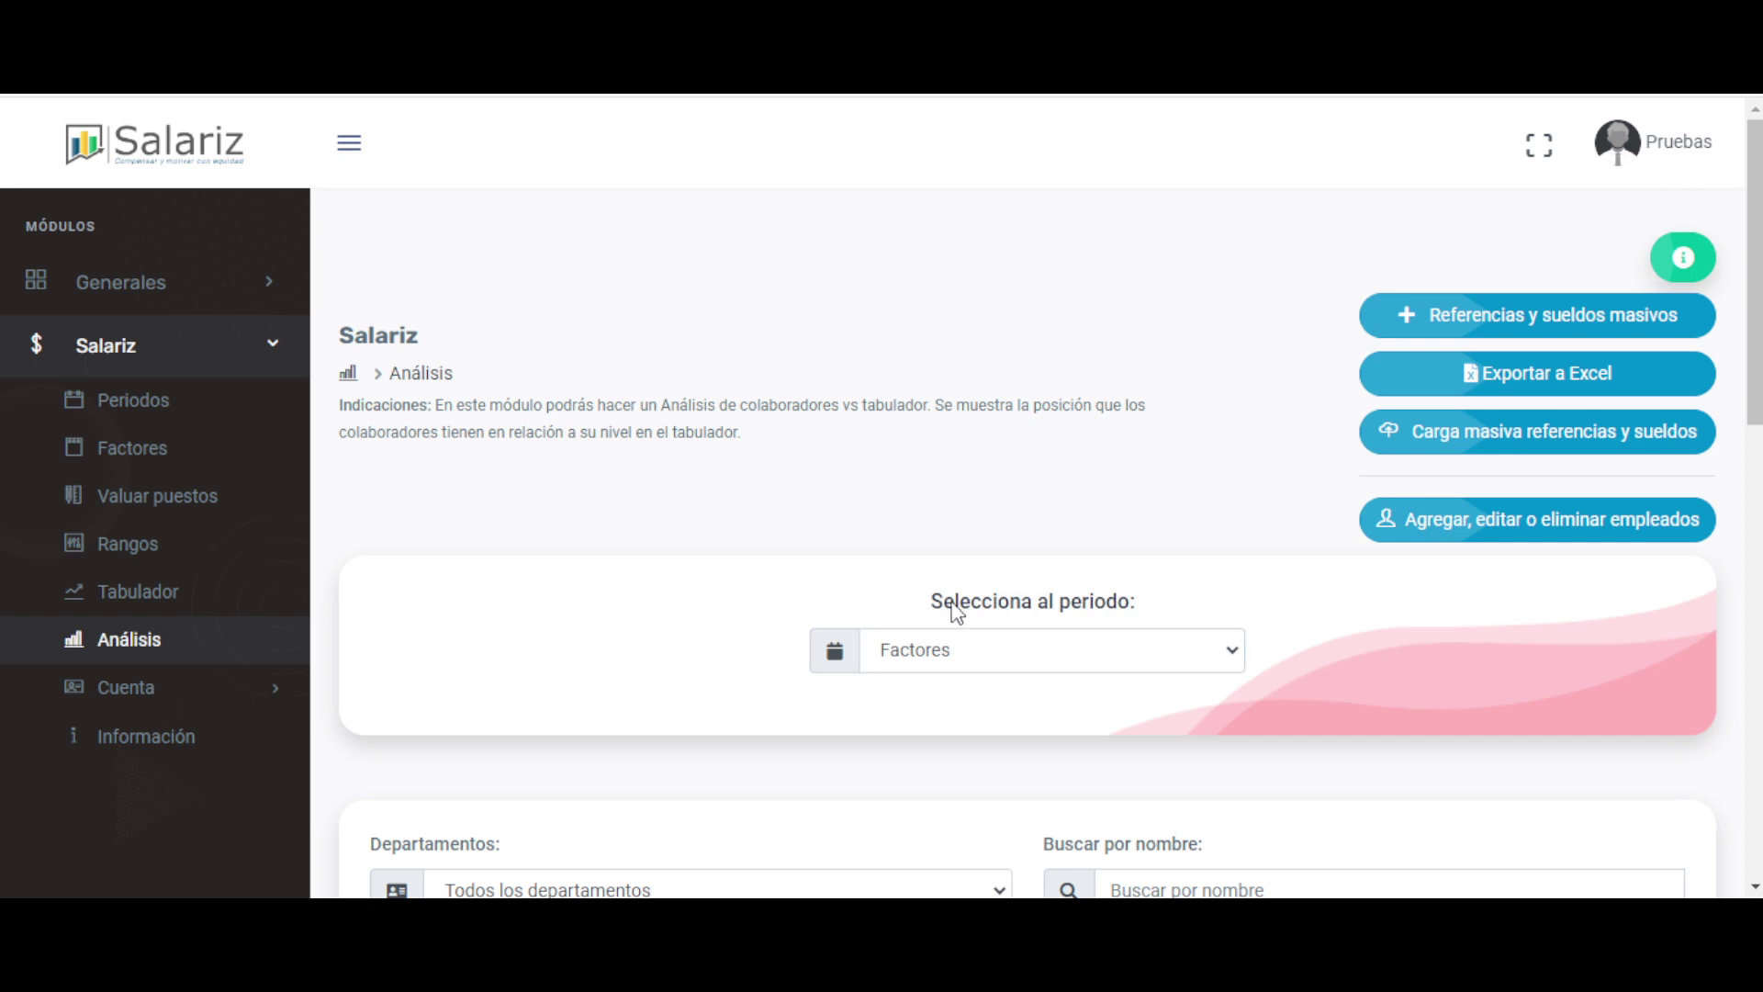
left_click_drag(955, 603, 1181, 585)
left_click(1162, 598)
View the bulk upload page for references and salaries, including a return trip to the analysis page.
left_click(1540, 448)
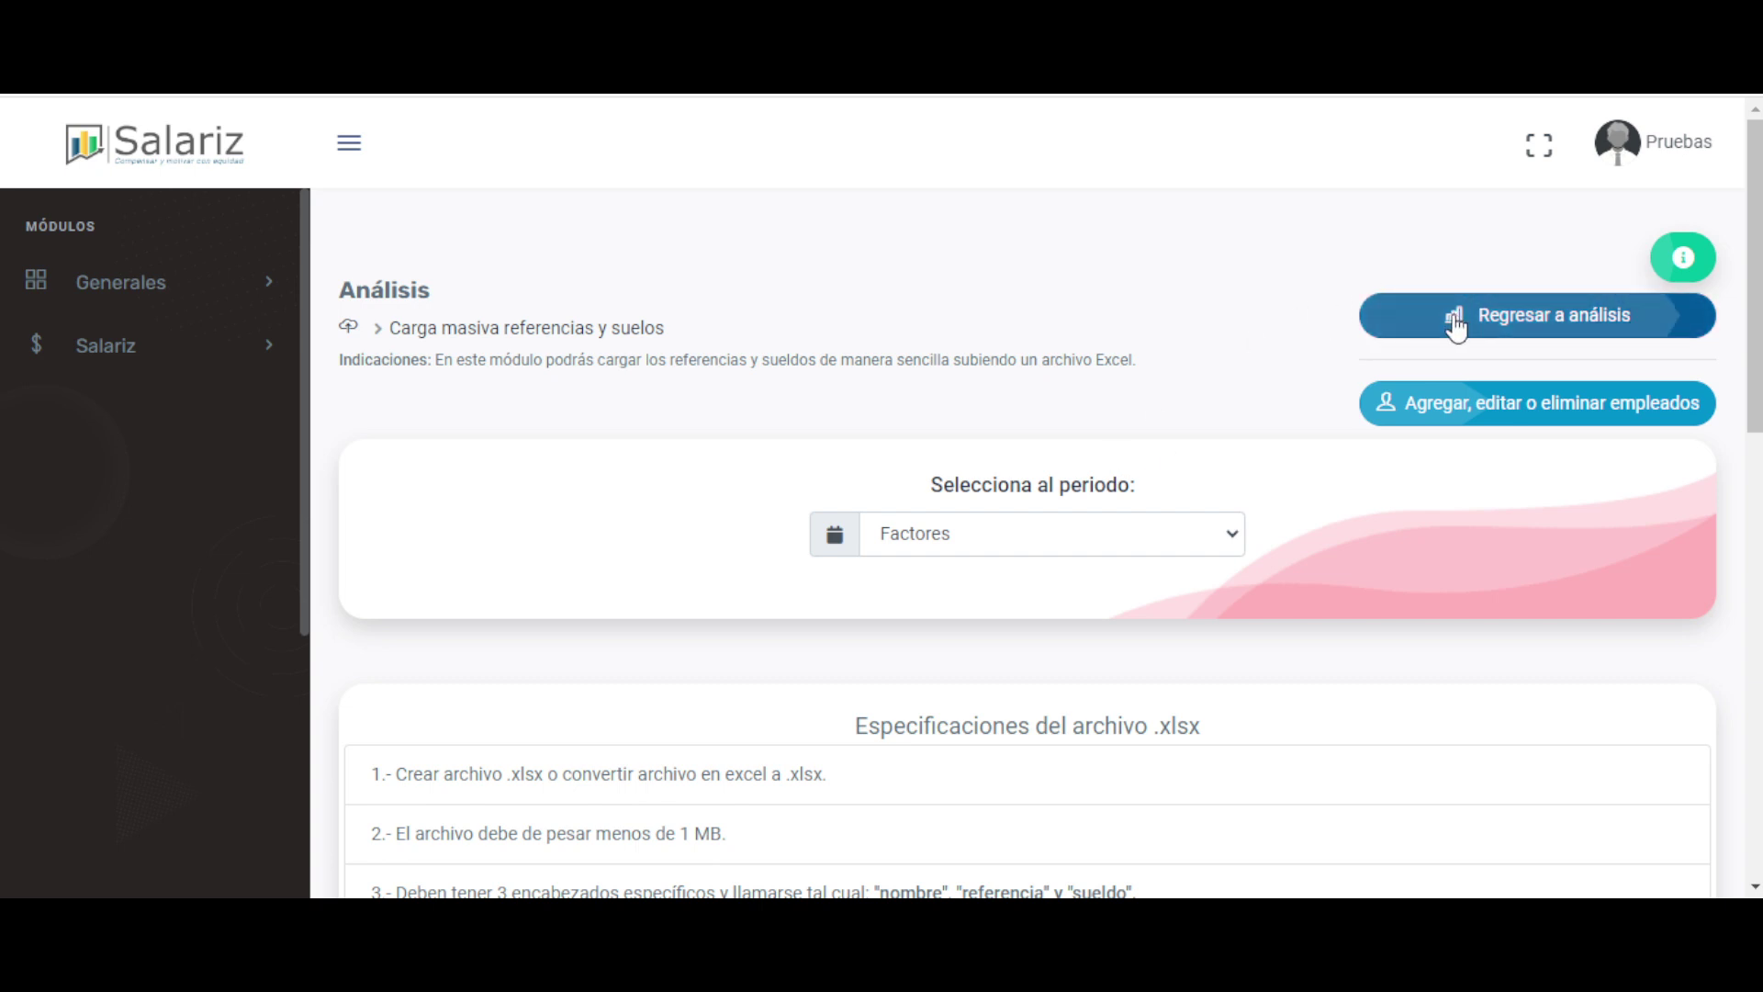
left_click(1549, 317)
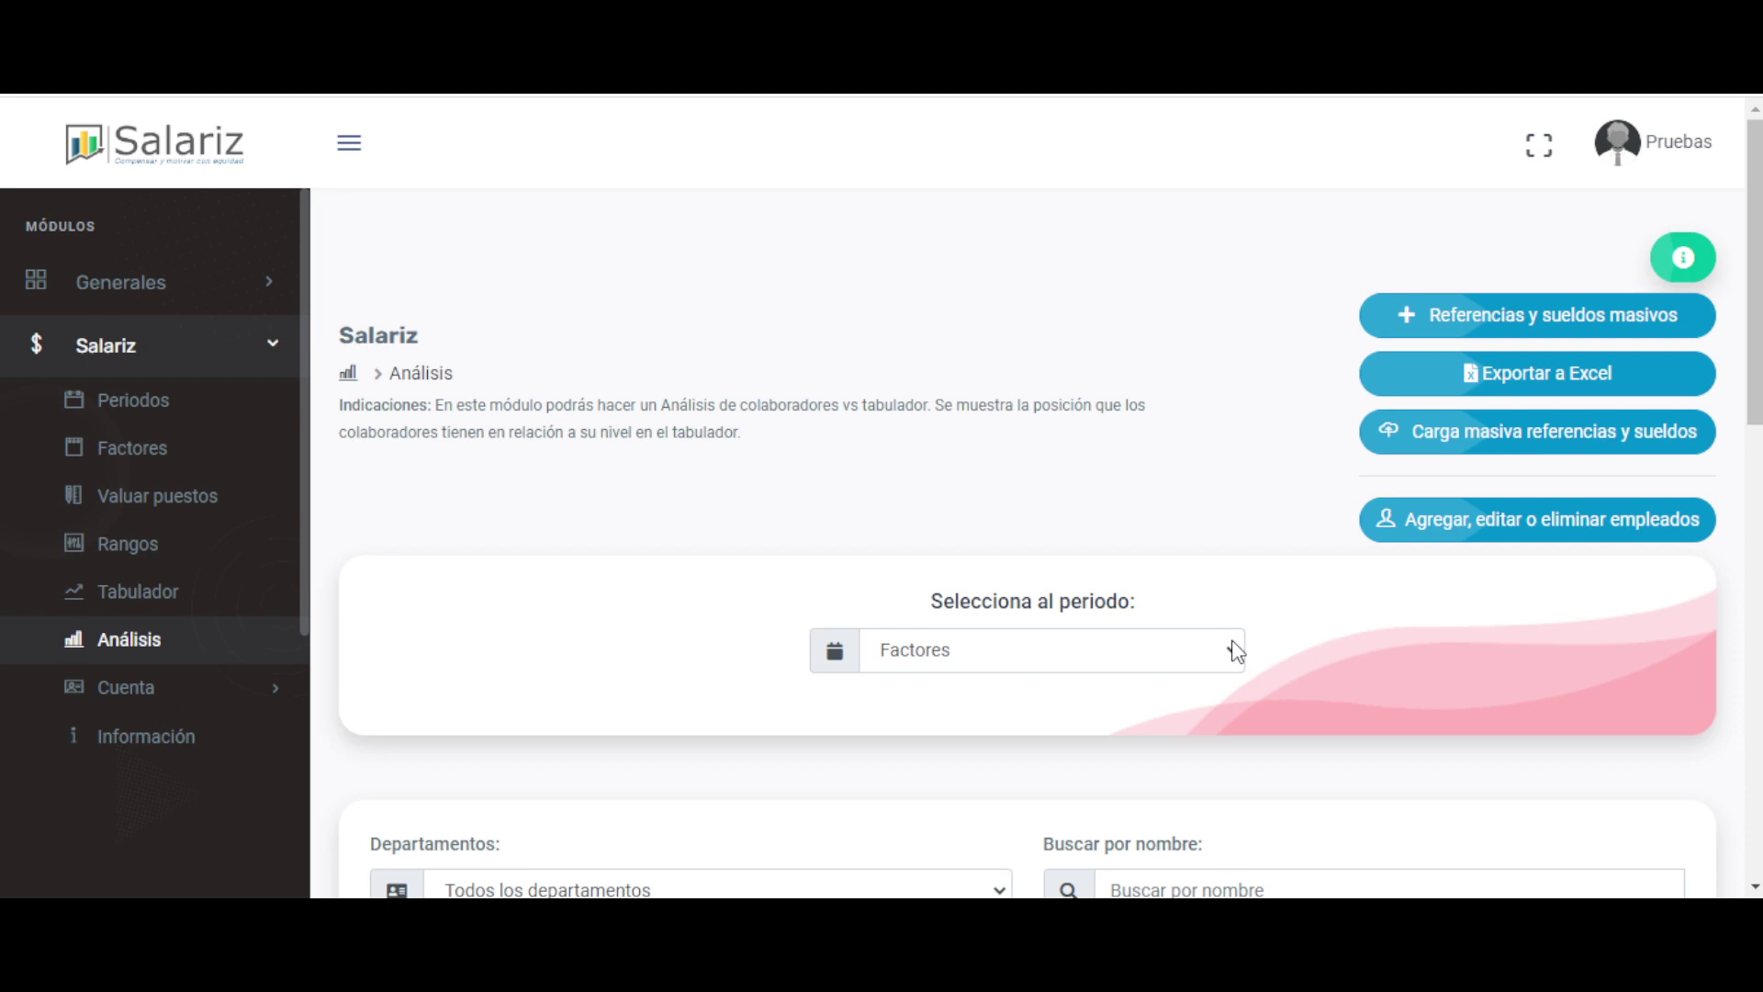
scroll(1231, 649, "down", 5)
scroll(1231, 650, "up", 5)
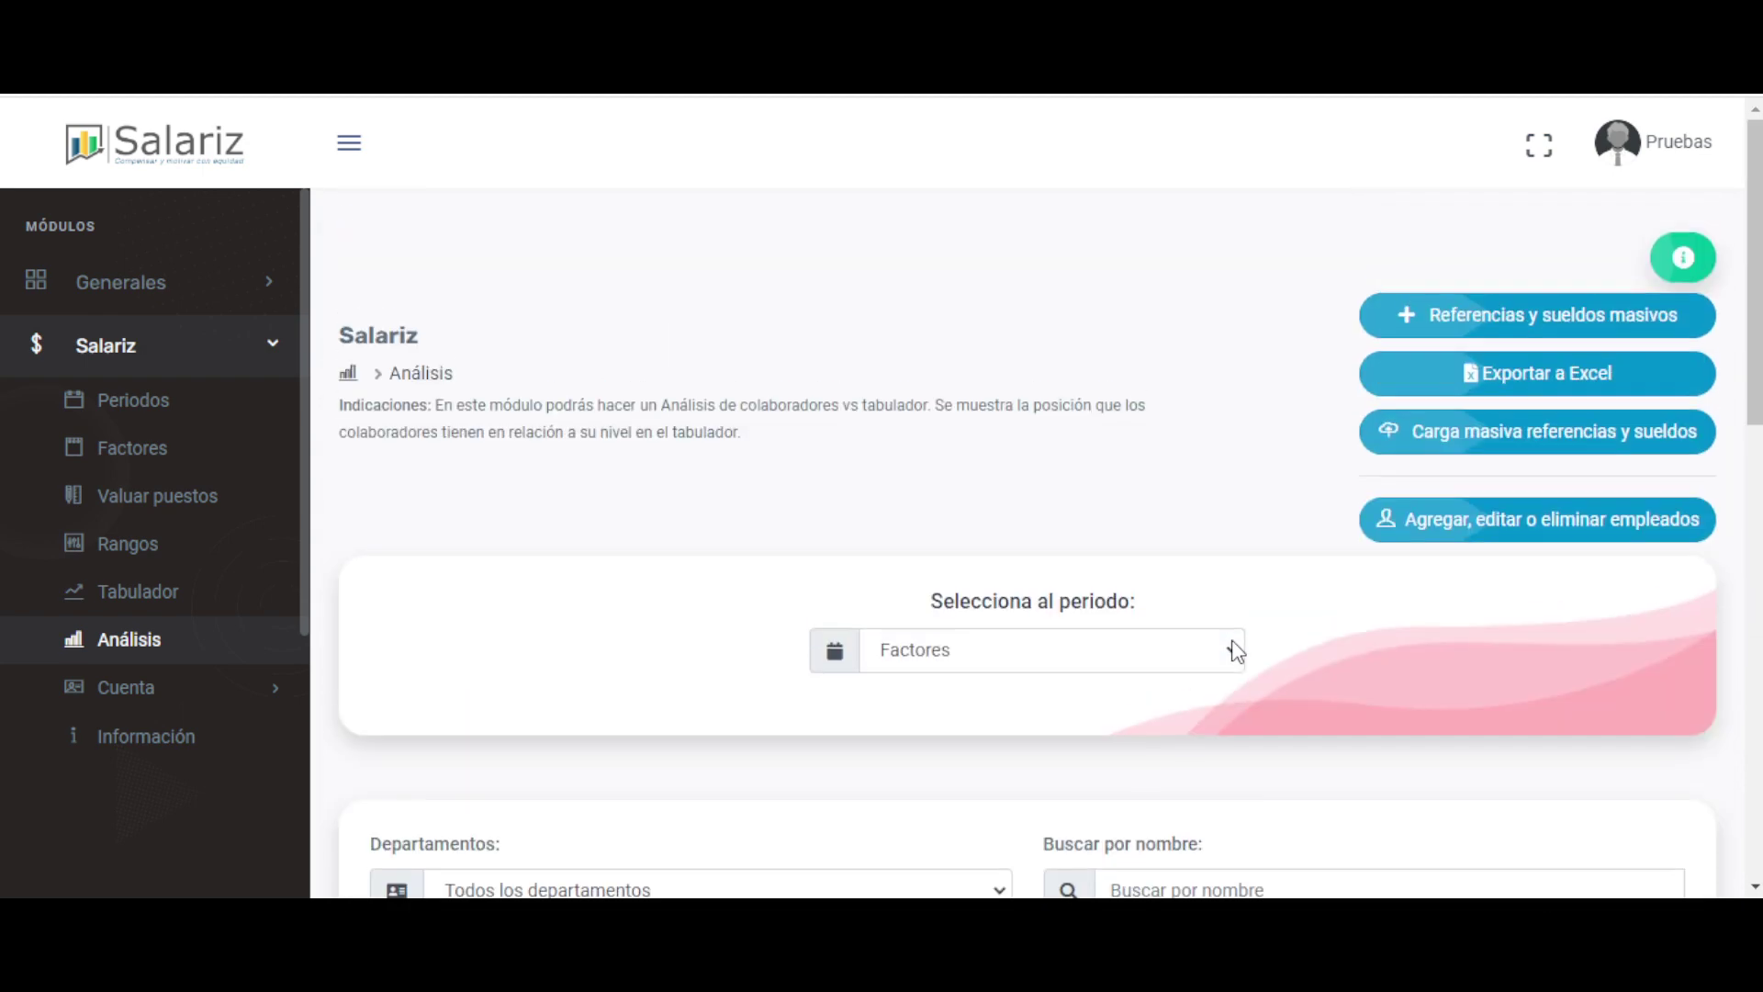
left_click(1419, 452)
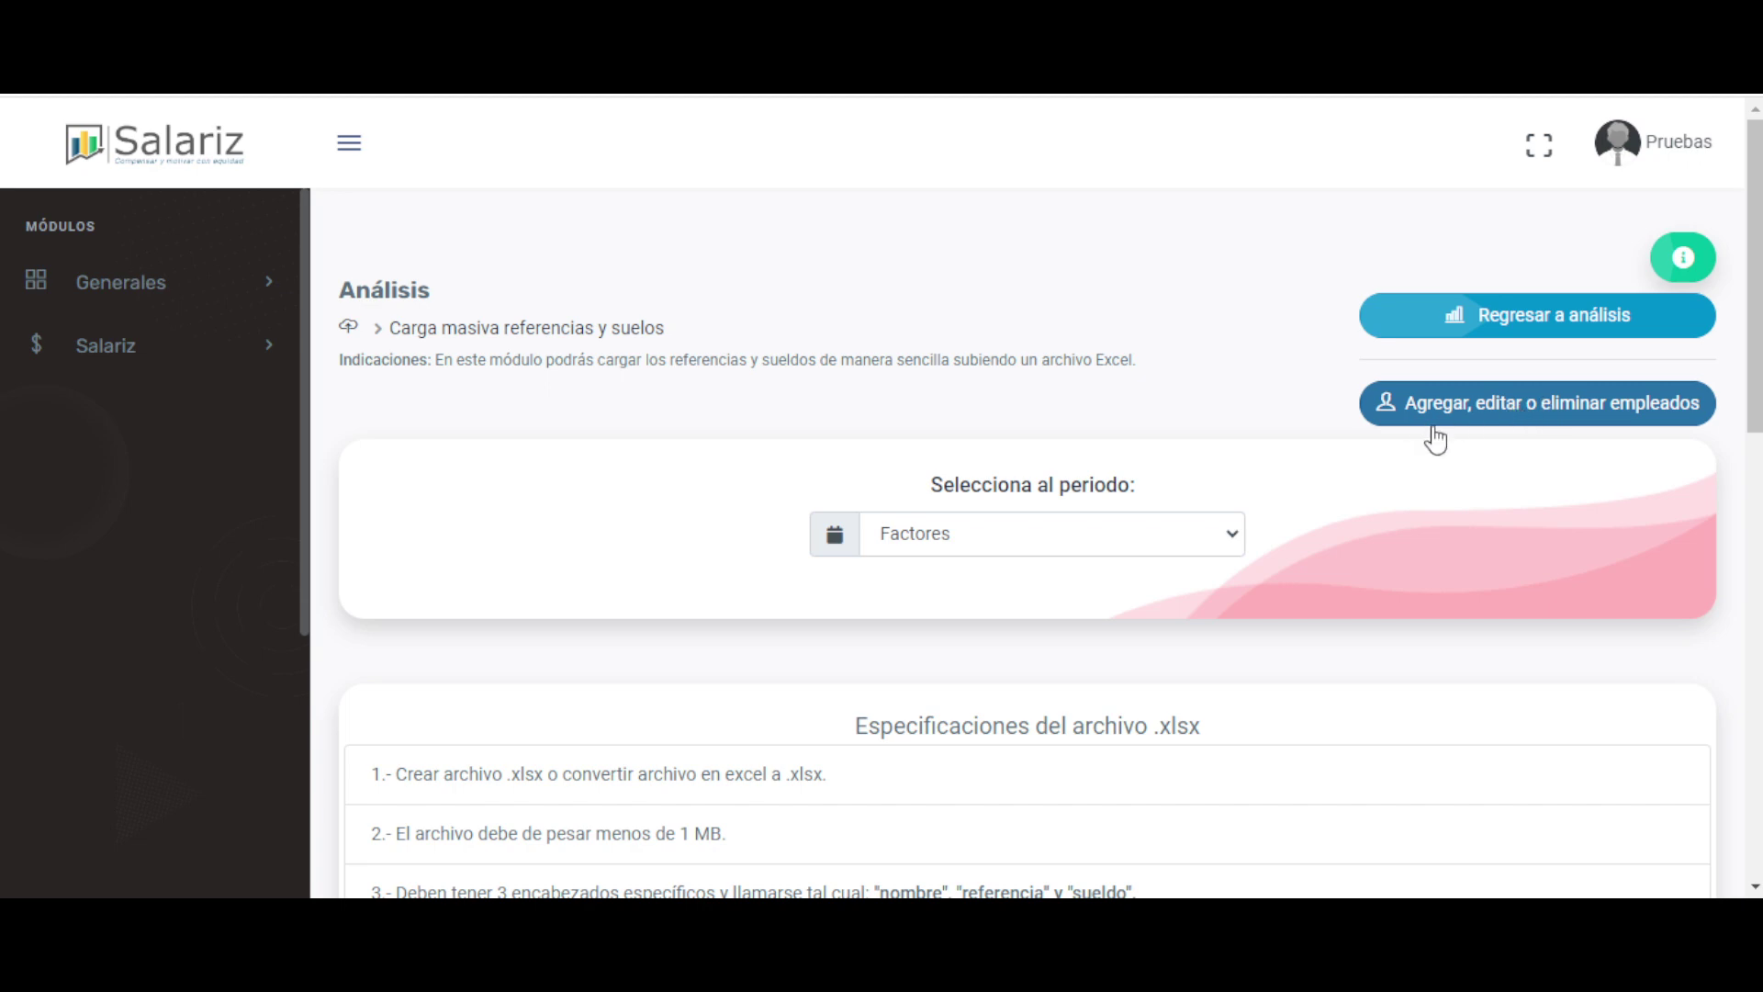
left_click(129, 282)
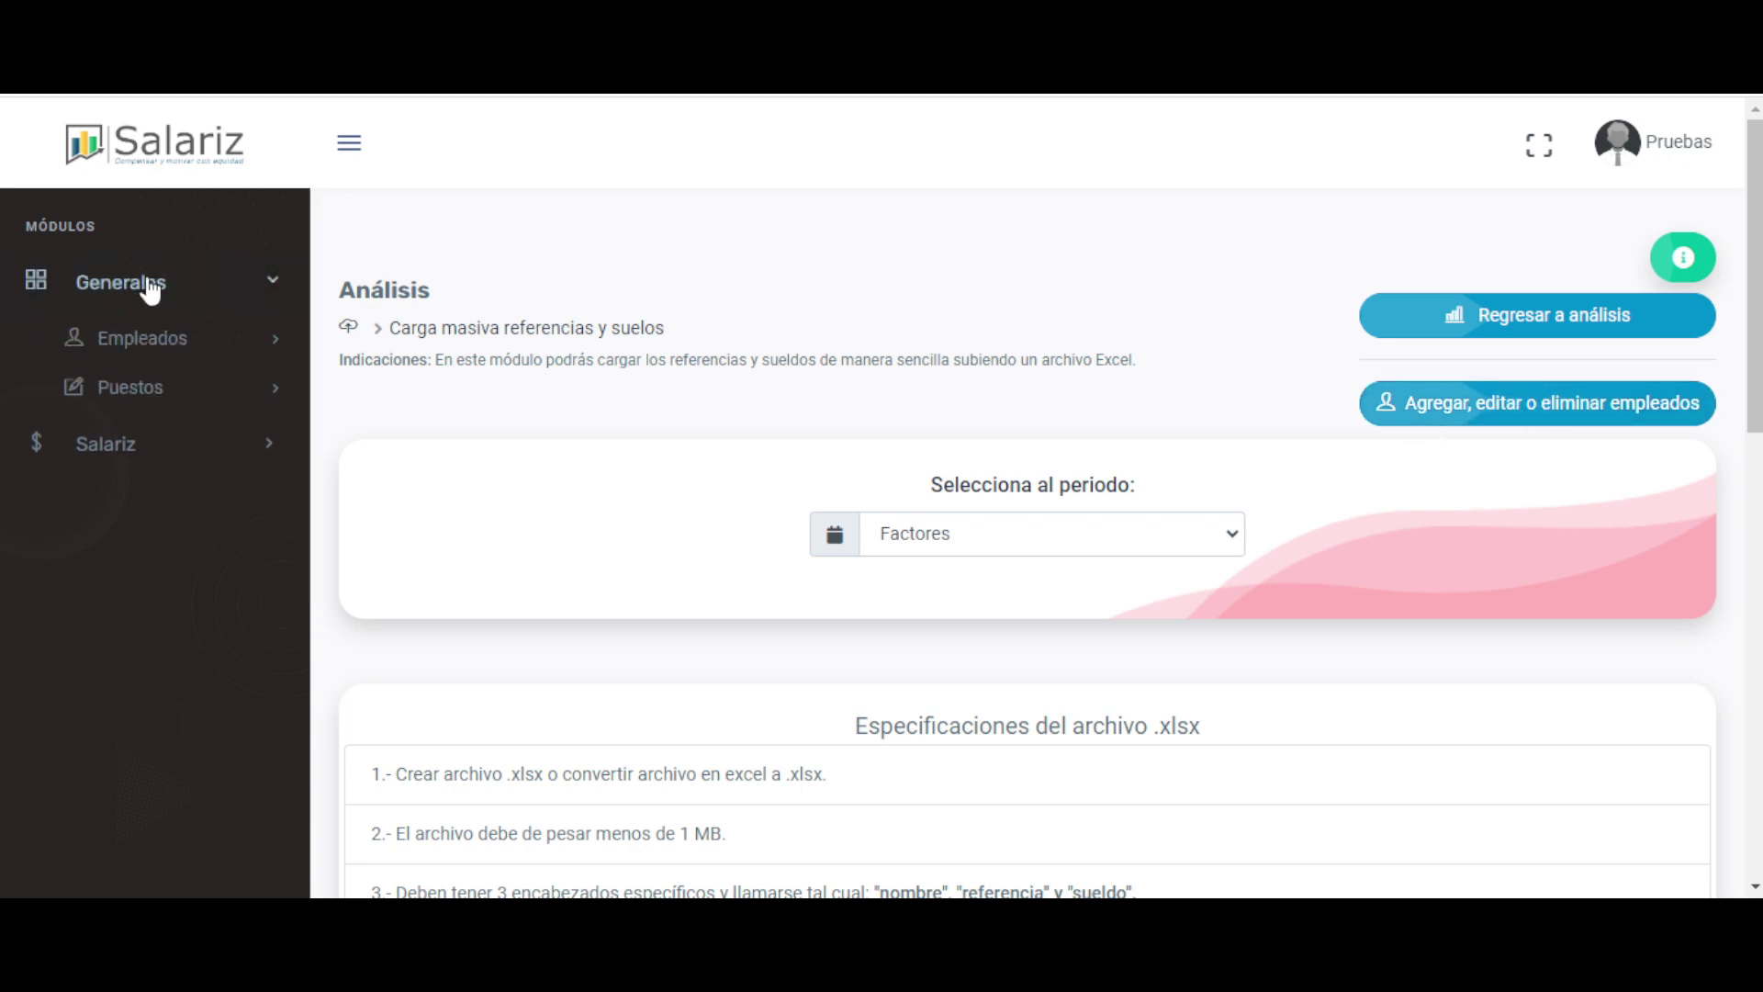
left_click(215, 336)
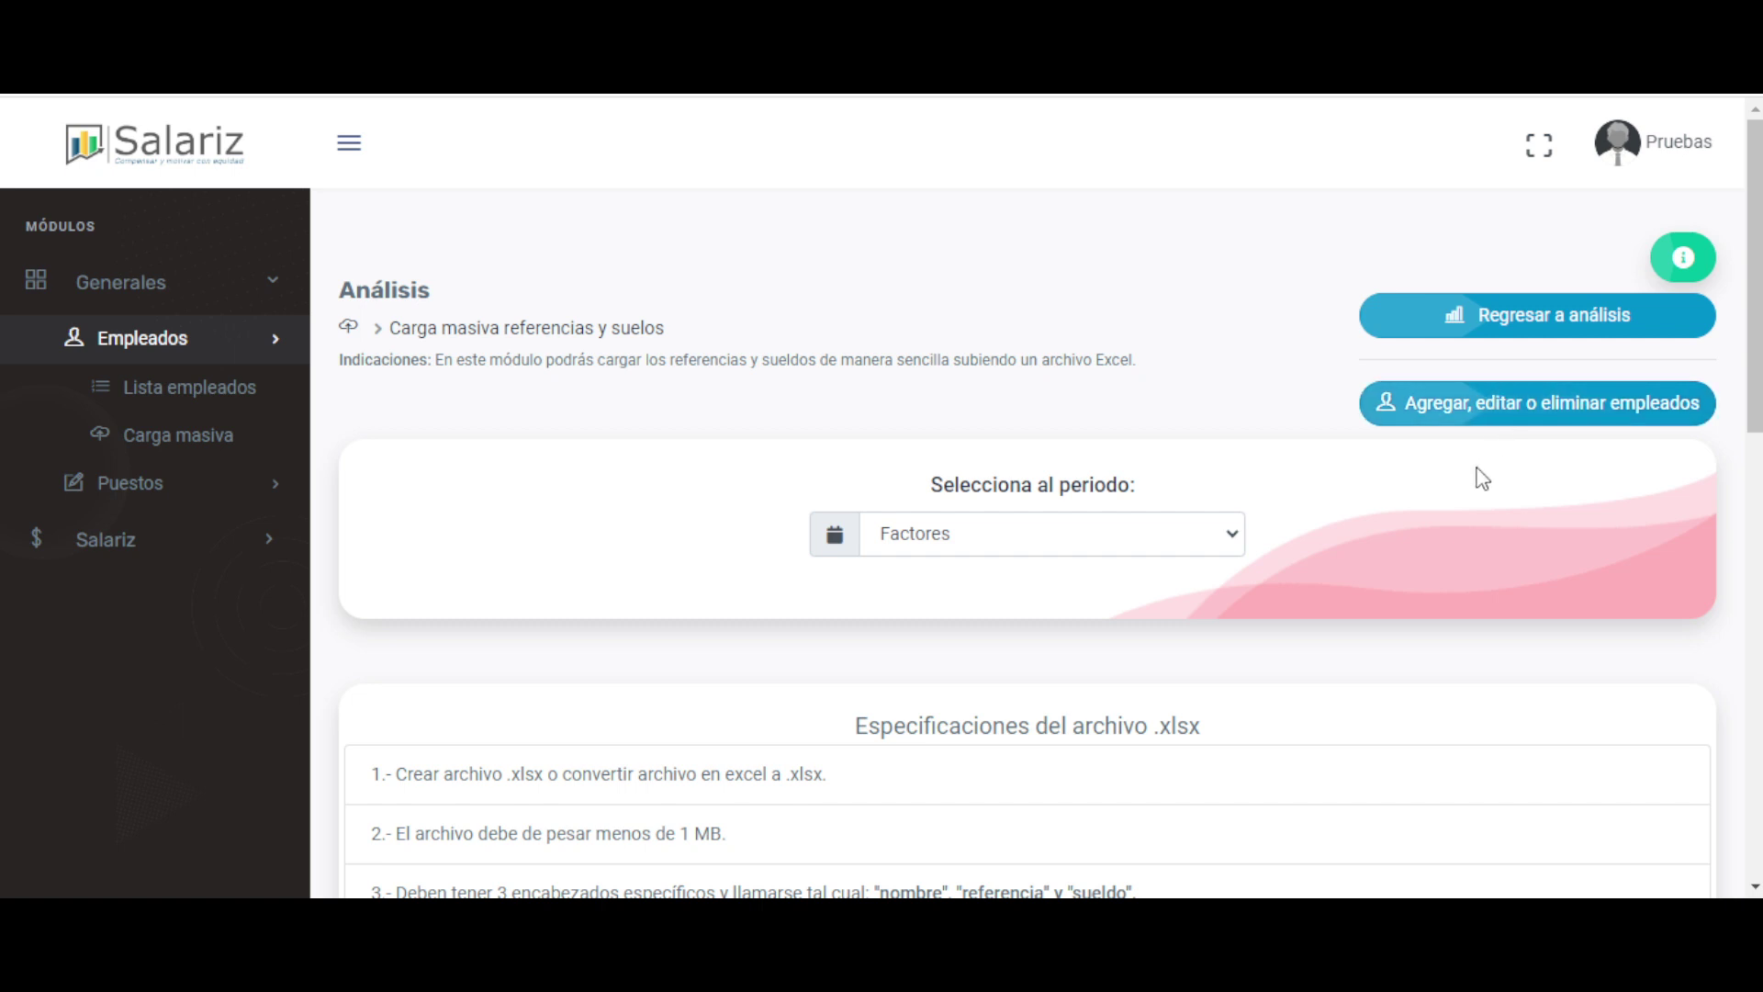
left_click(142, 549)
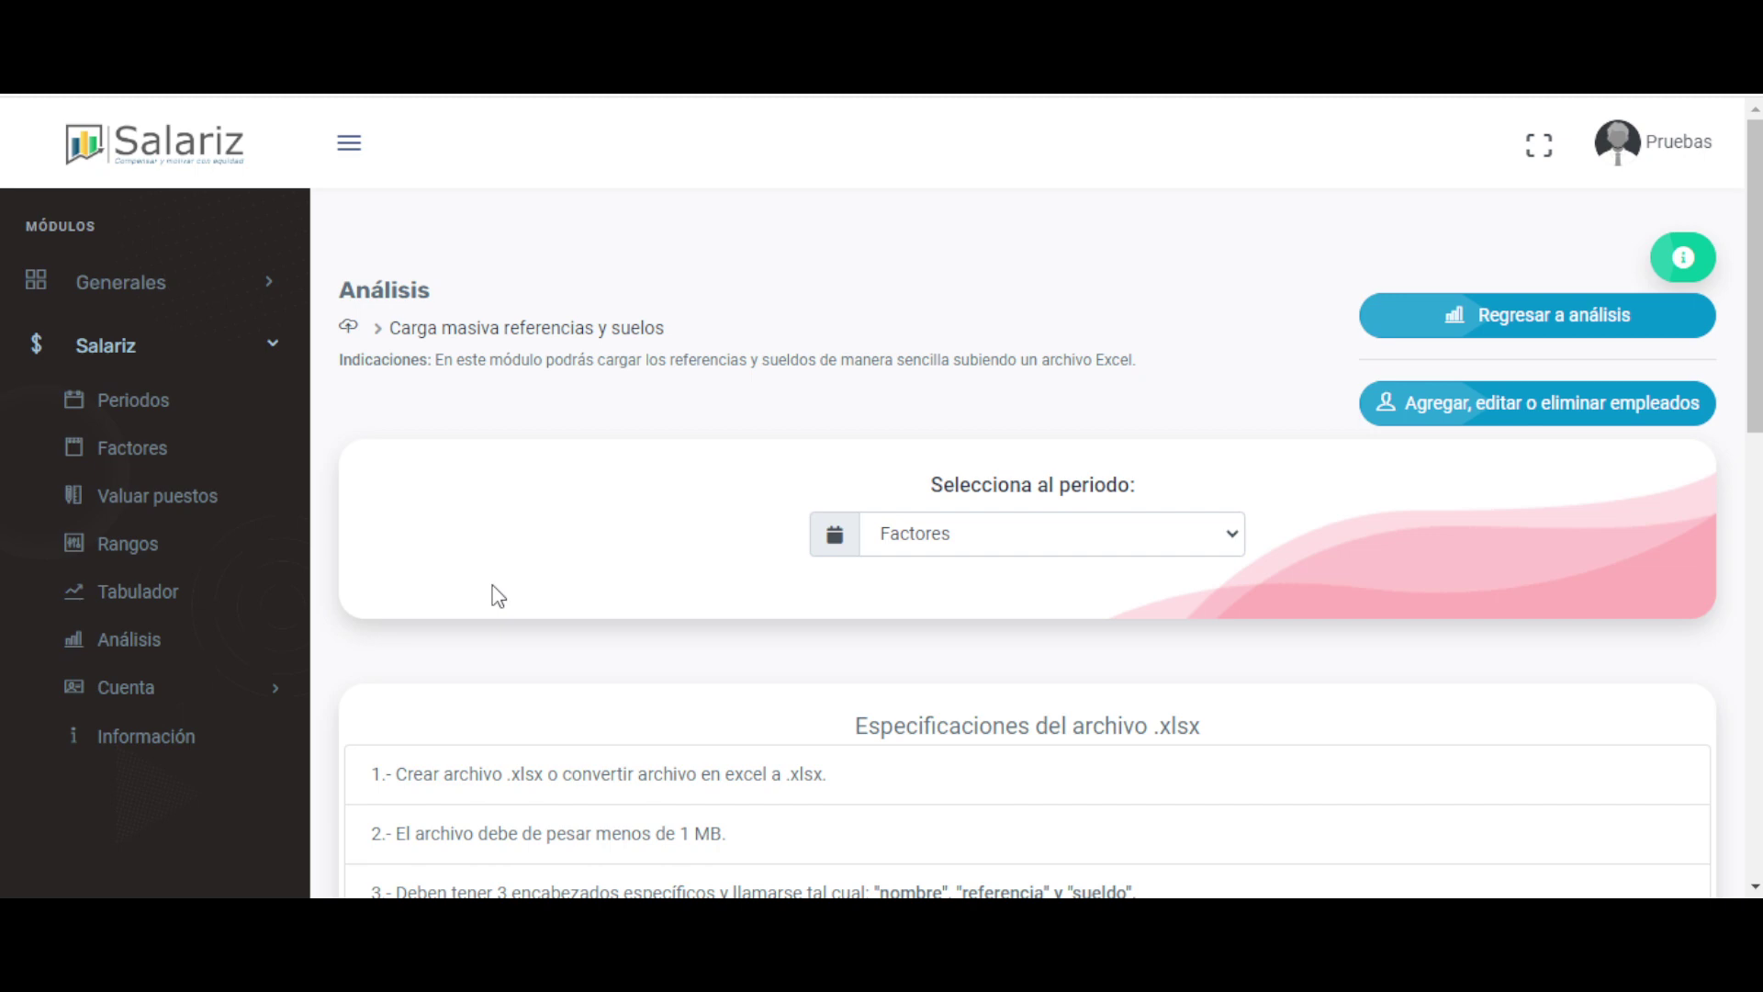
Return to the analysis for the Factores period and review the first employee's name, position and department.
left_click(1469, 315)
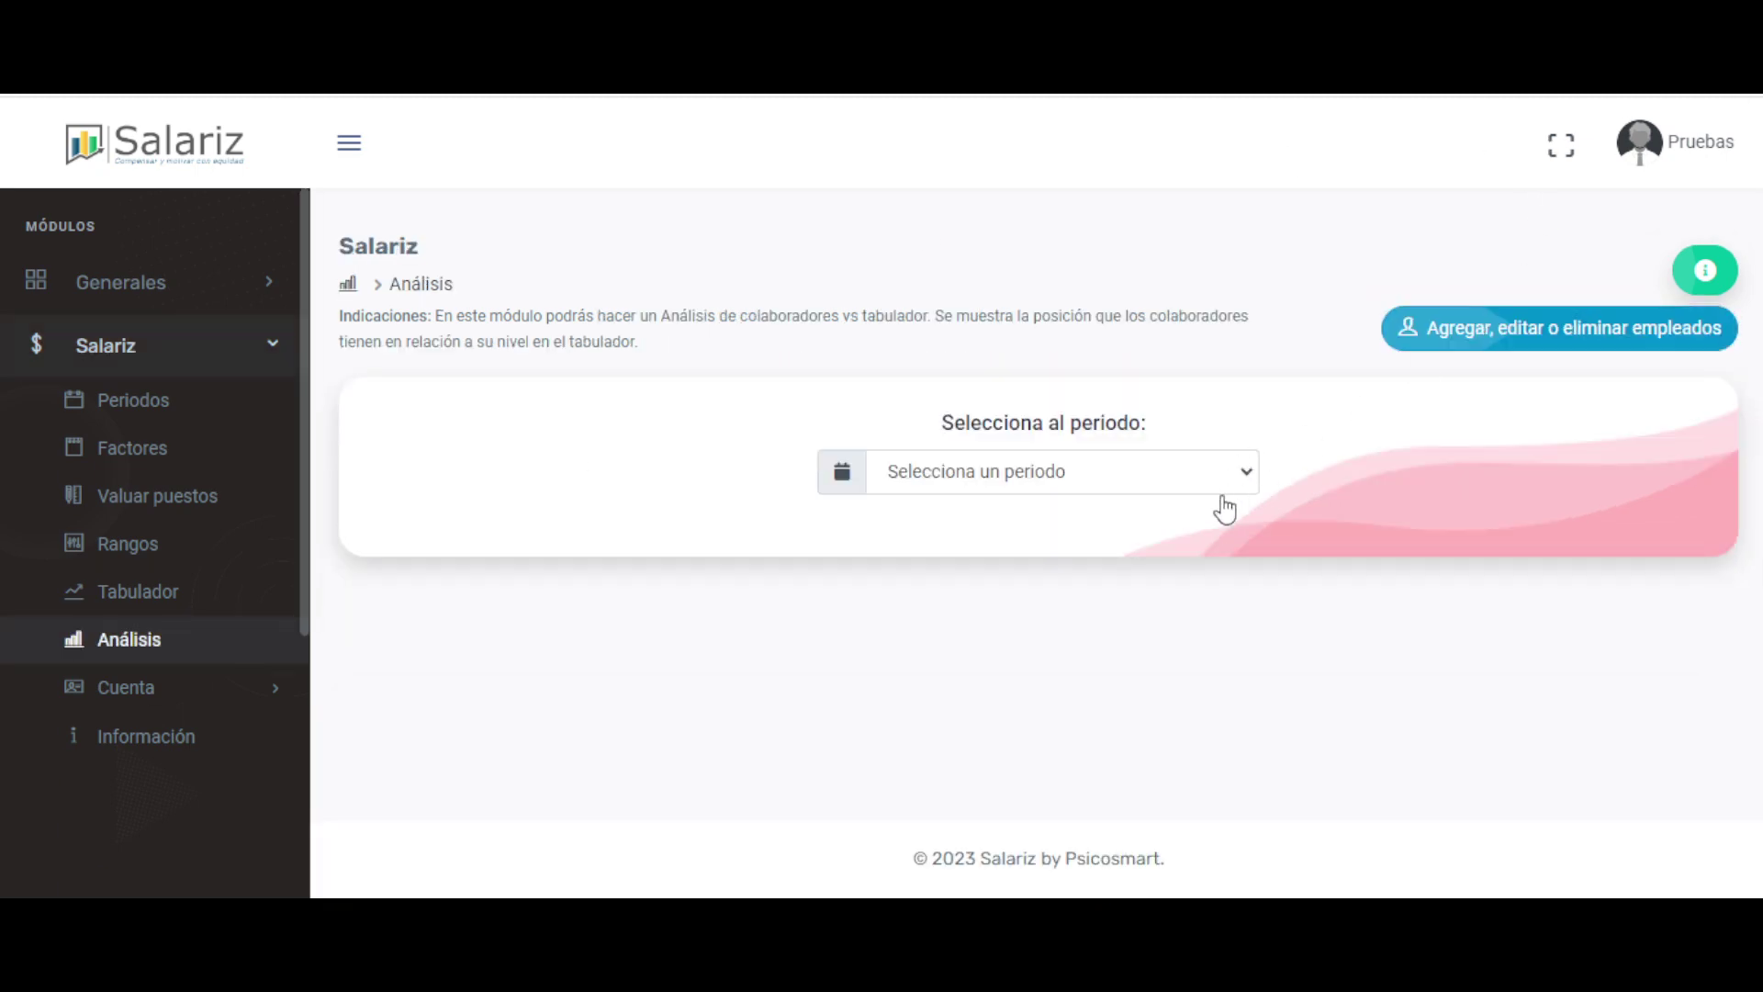
left_click(1186, 625)
scroll(1186, 624, "down", 7)
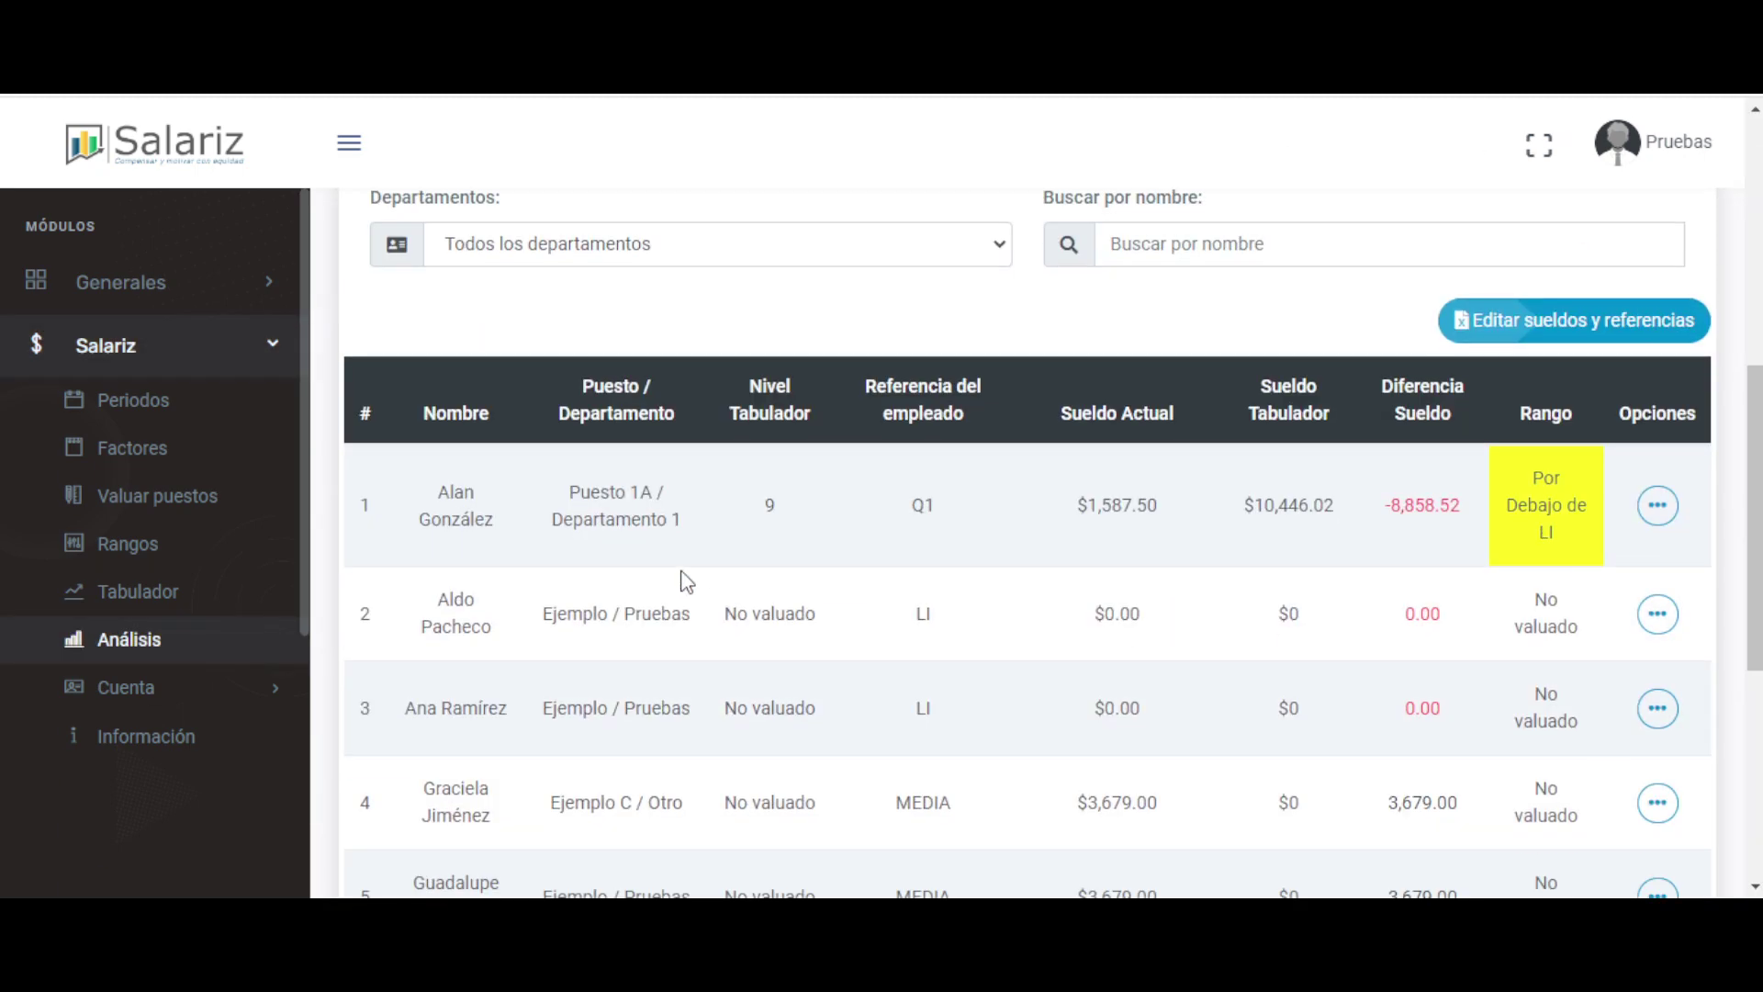
scroll(686, 582, "down", 2)
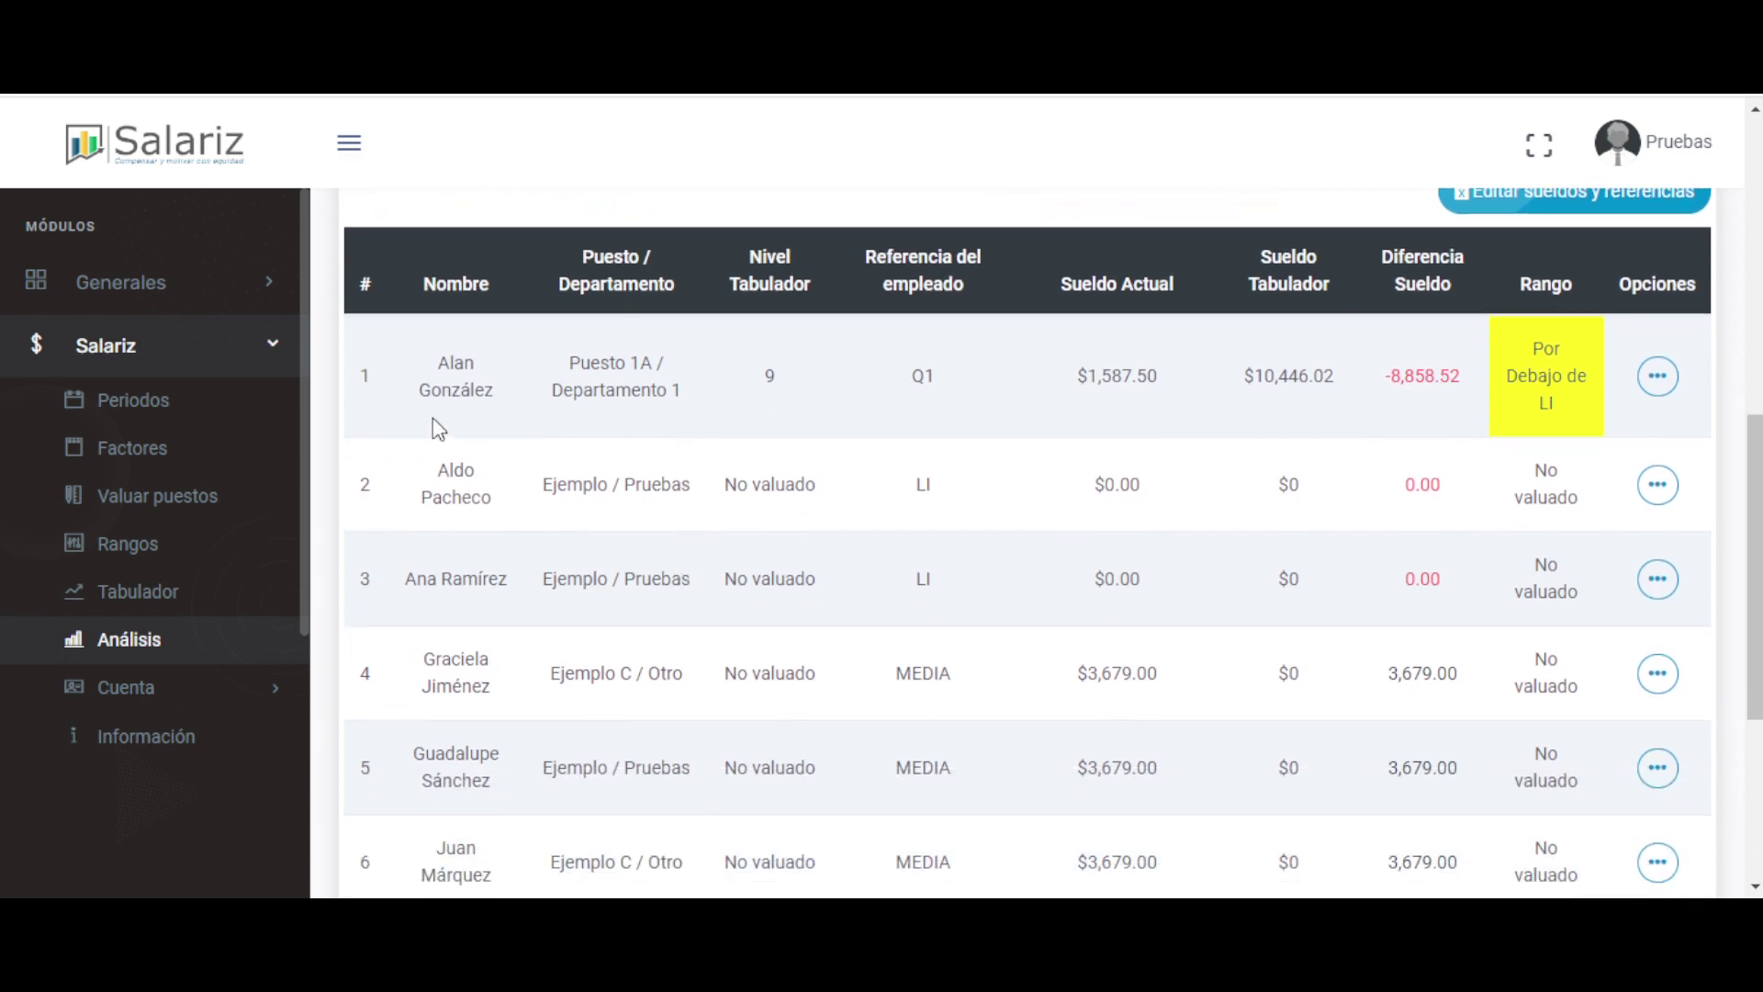
left_click_drag(410, 346, 509, 423)
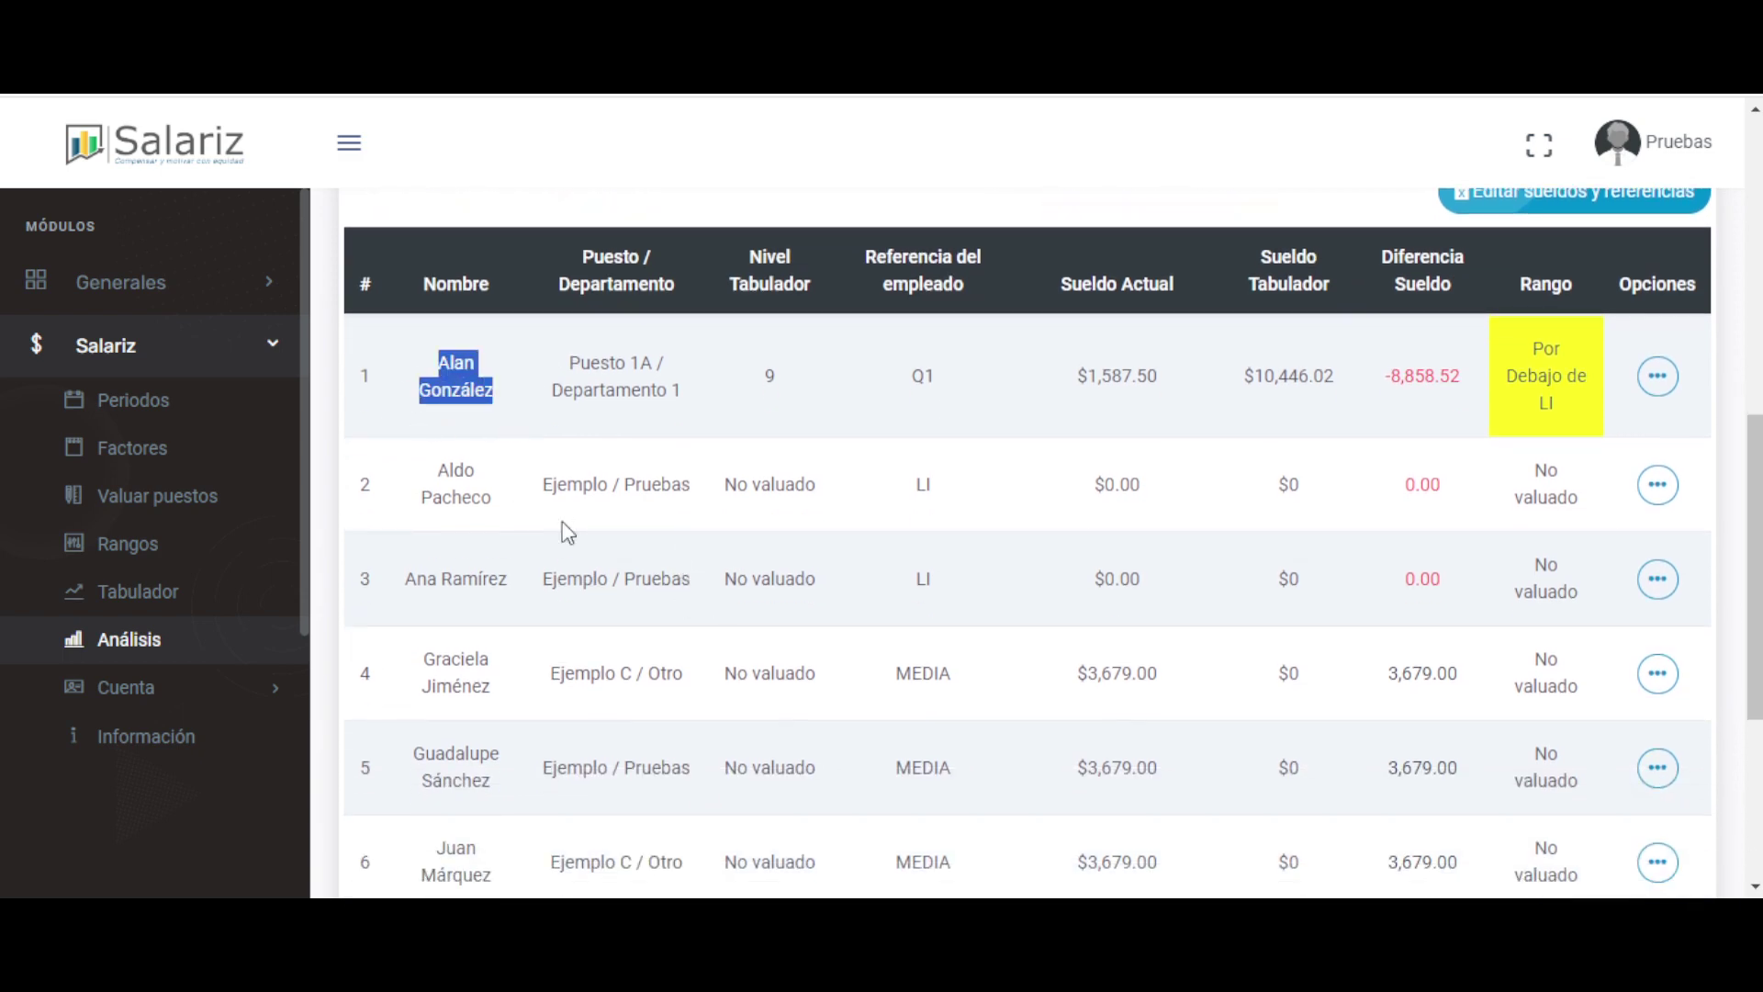
left_click_drag(568, 362, 645, 358)
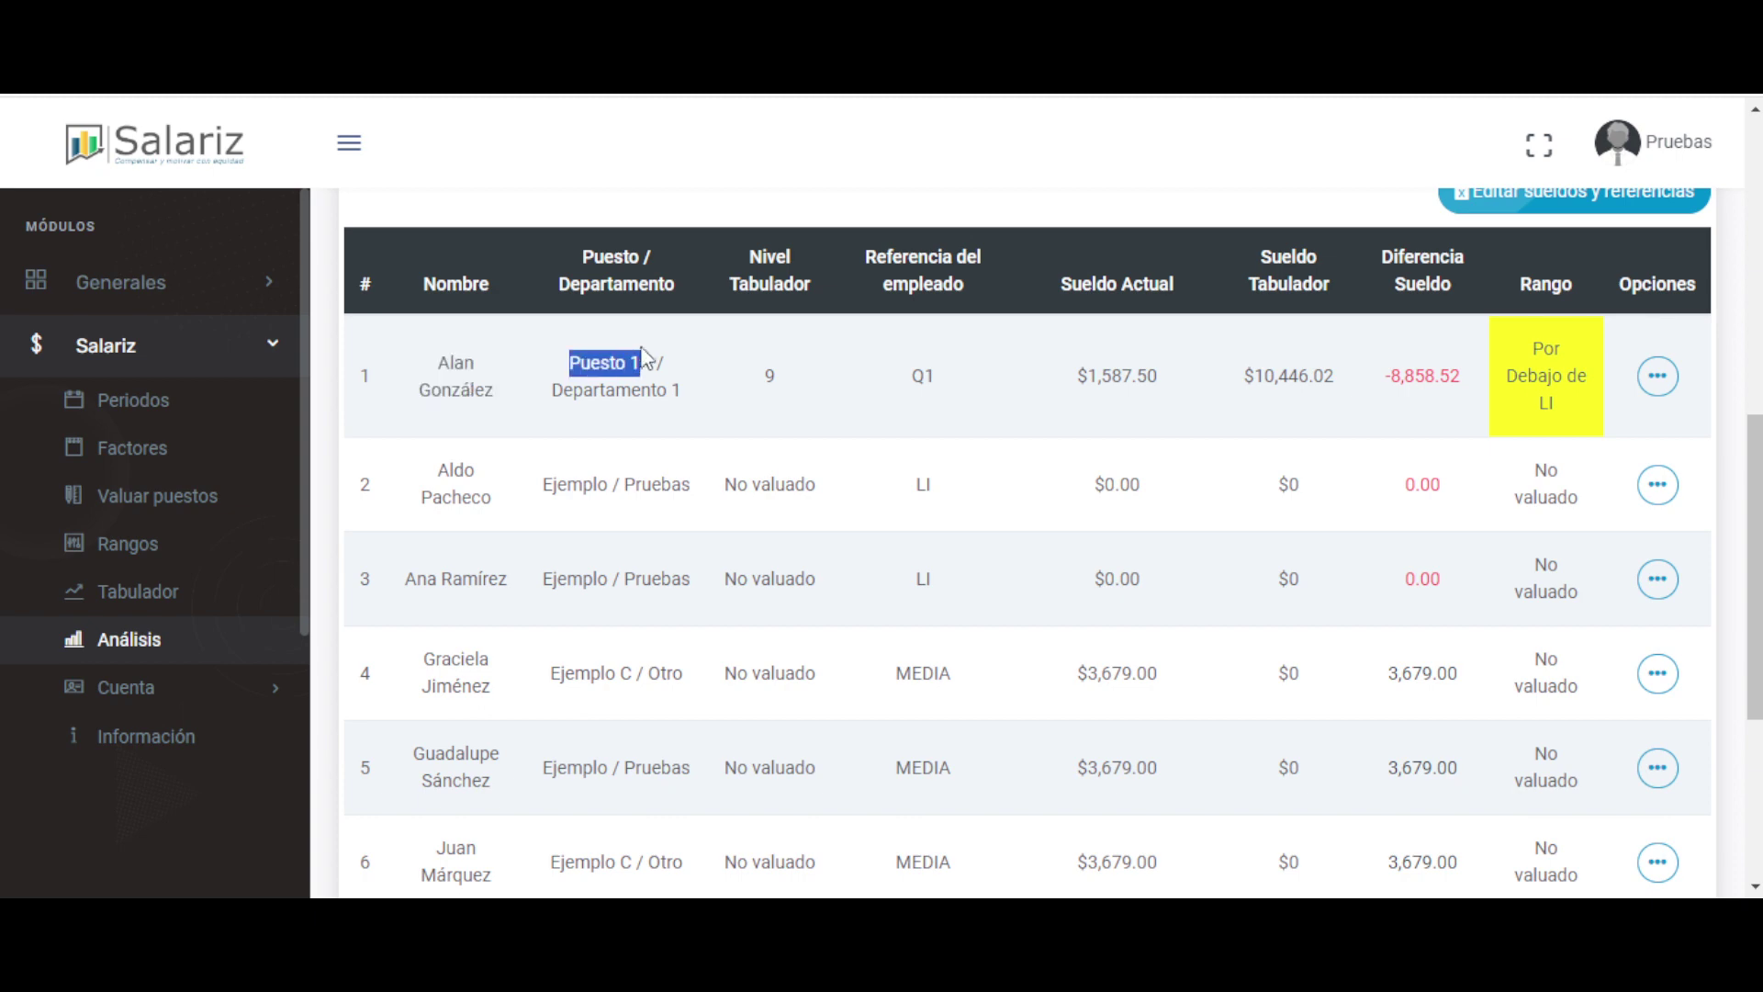
left_click_drag(551, 391, 753, 382)
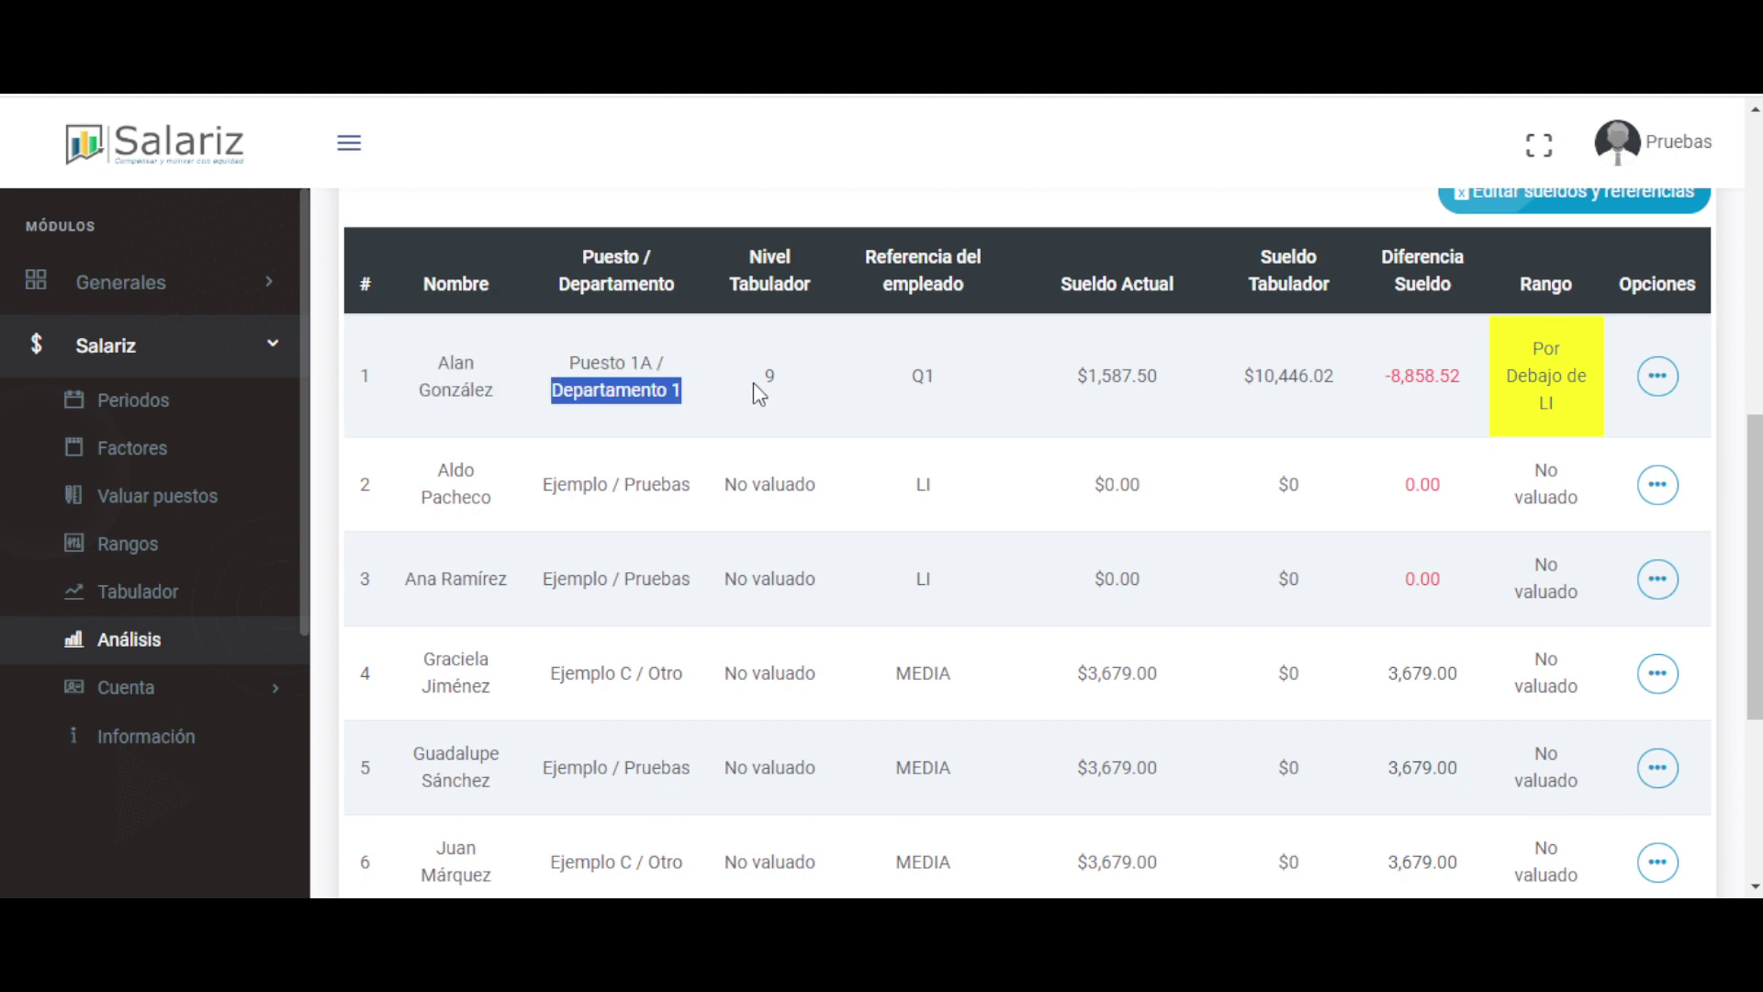
scroll(888, 511, "up", 9)
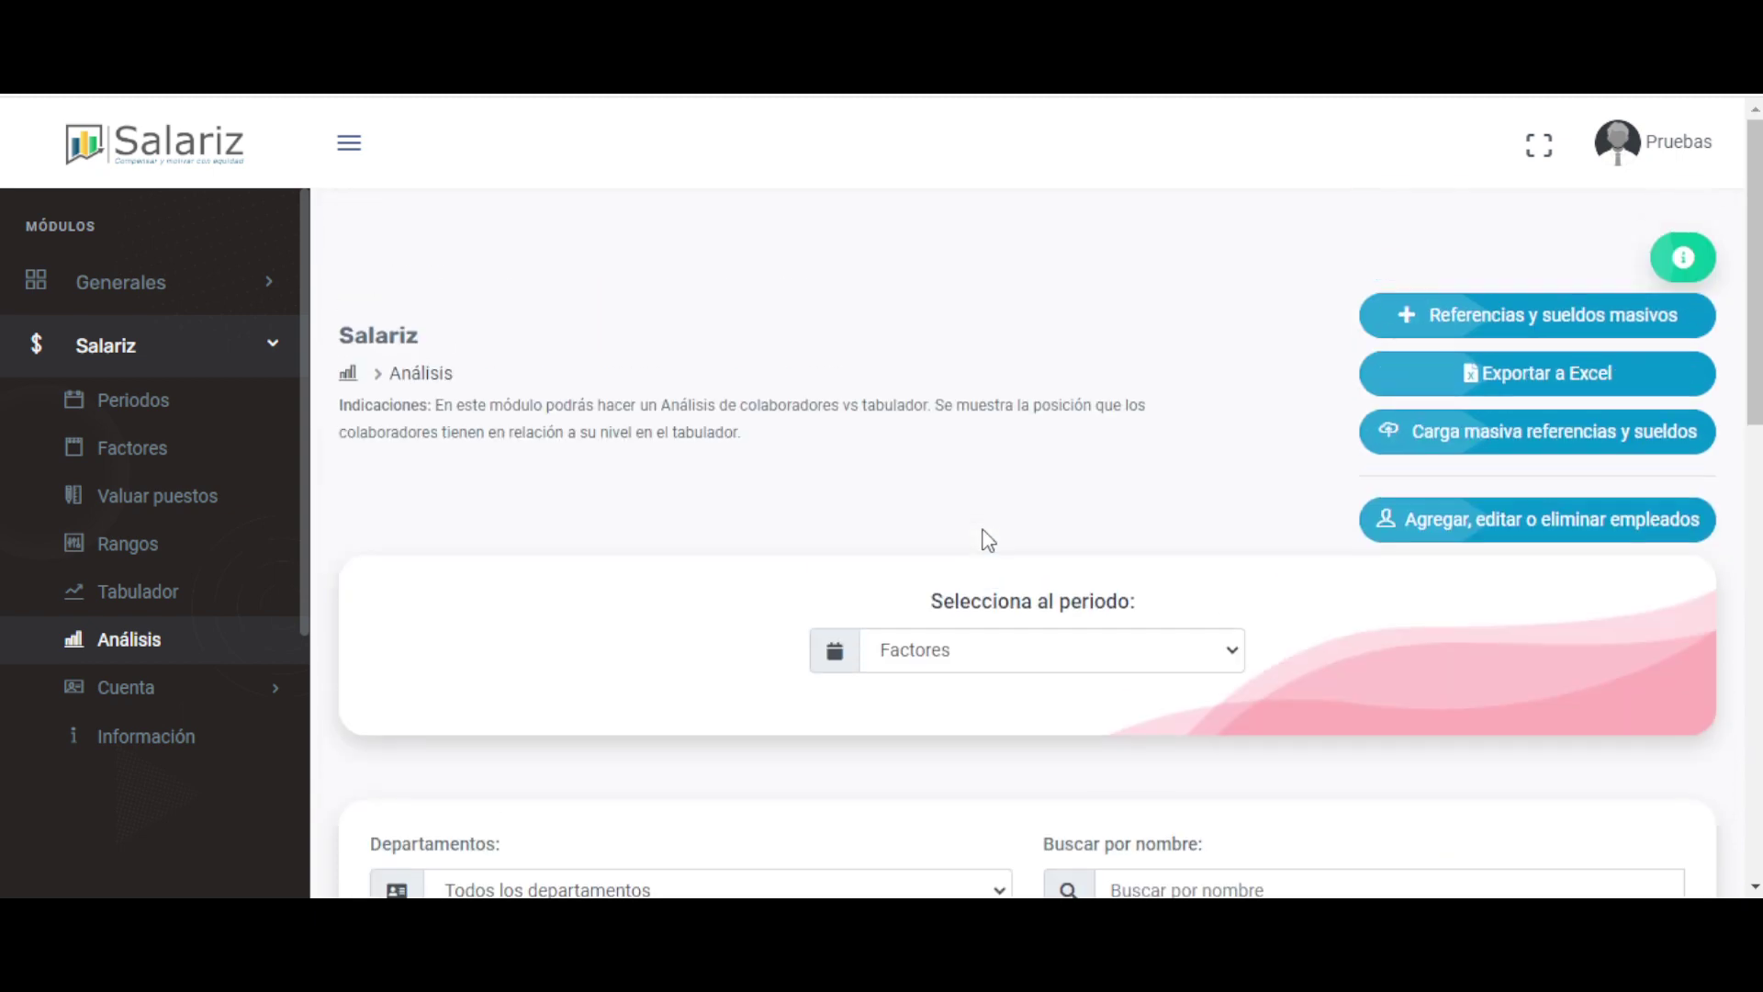
Go to the employee list in Generales by way of the bulk upload page for references and salaries.
left_click(1523, 426)
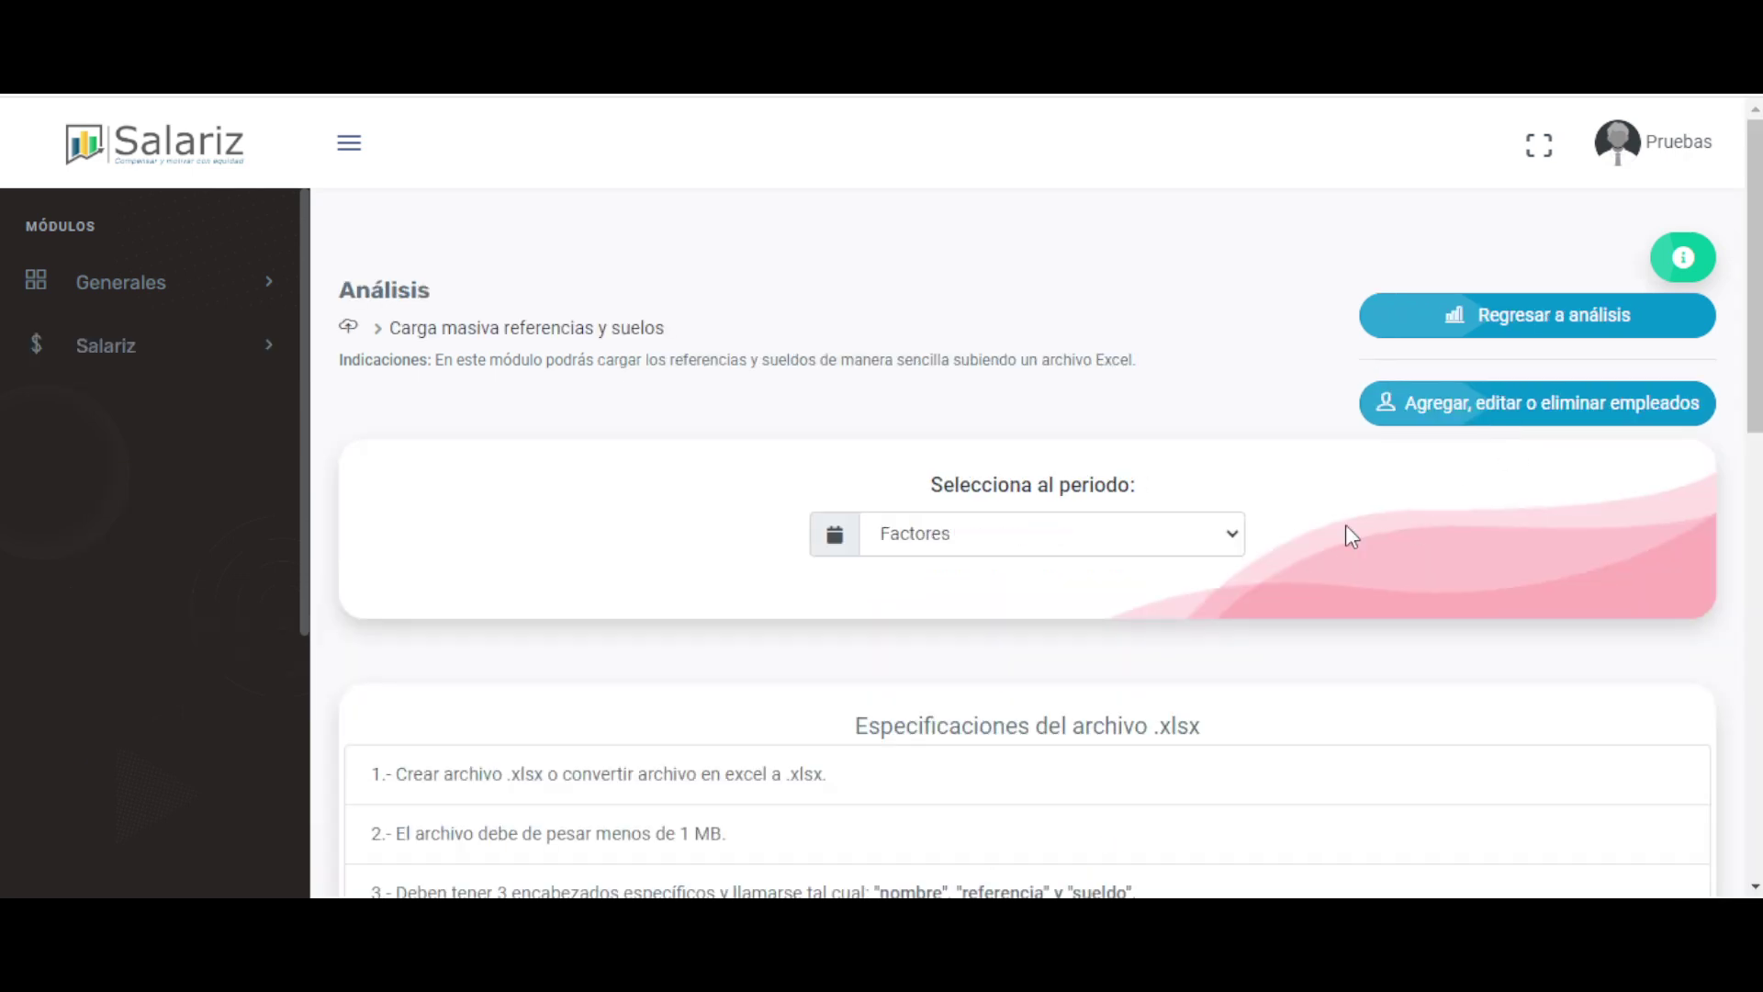
left_click(1510, 413)
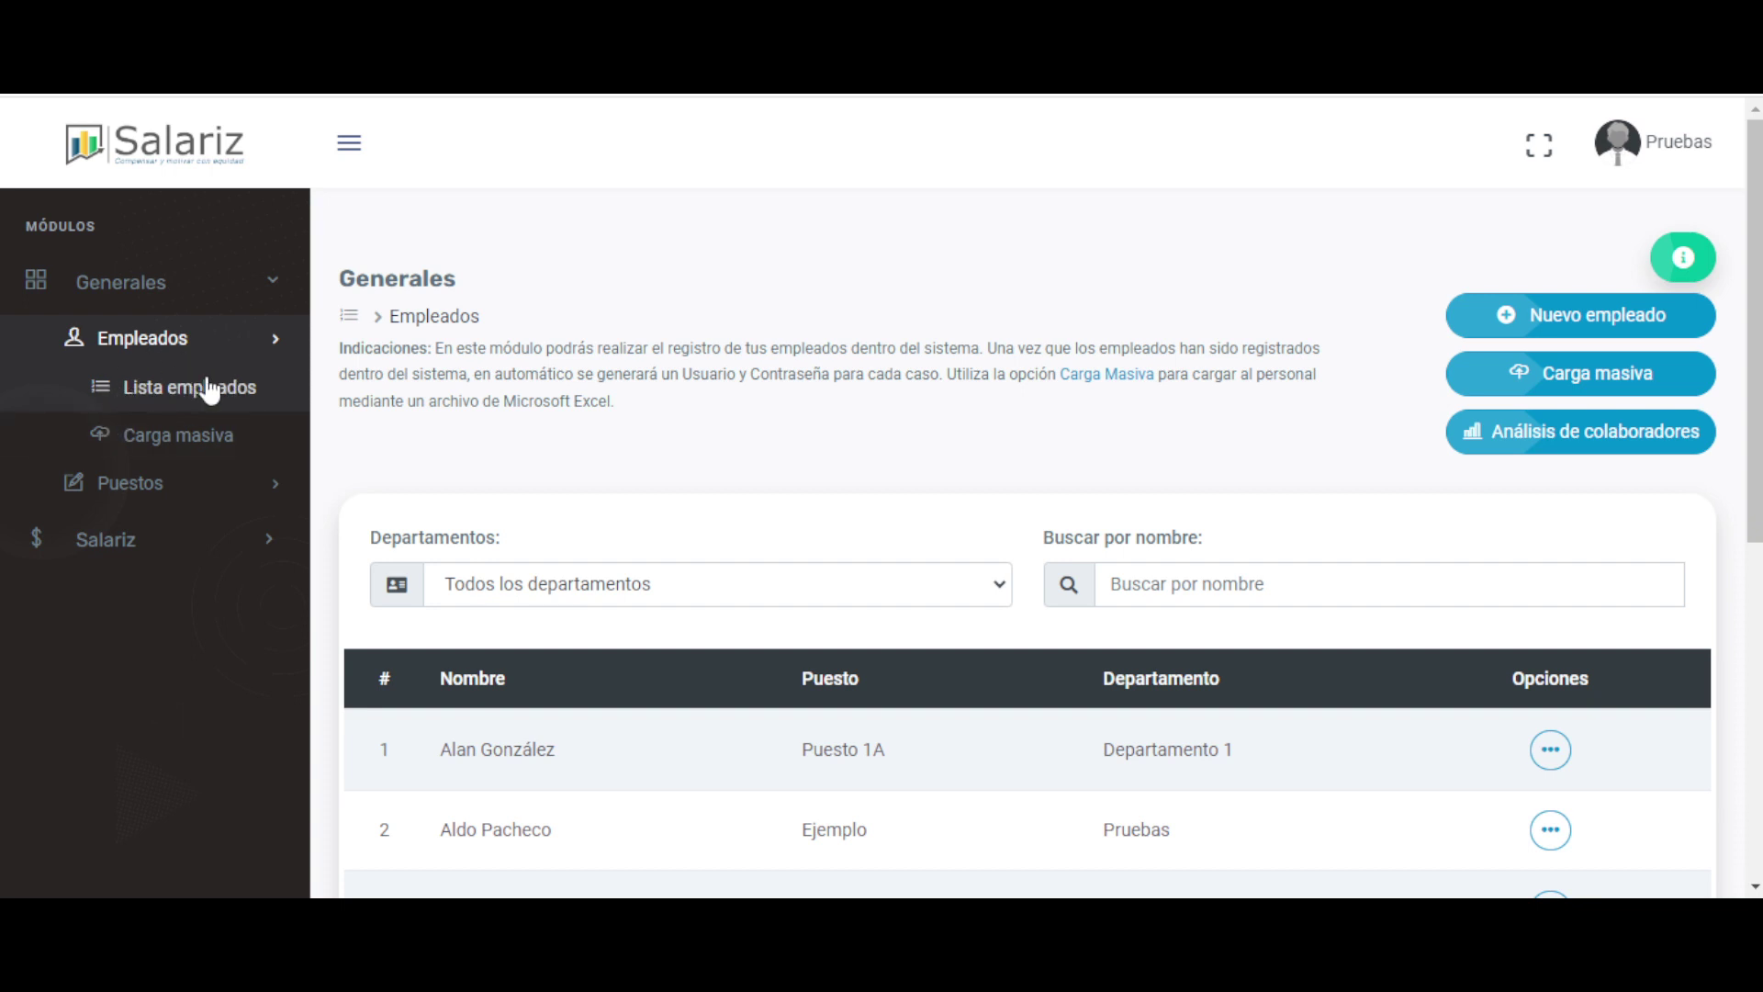
left_click(181, 540)
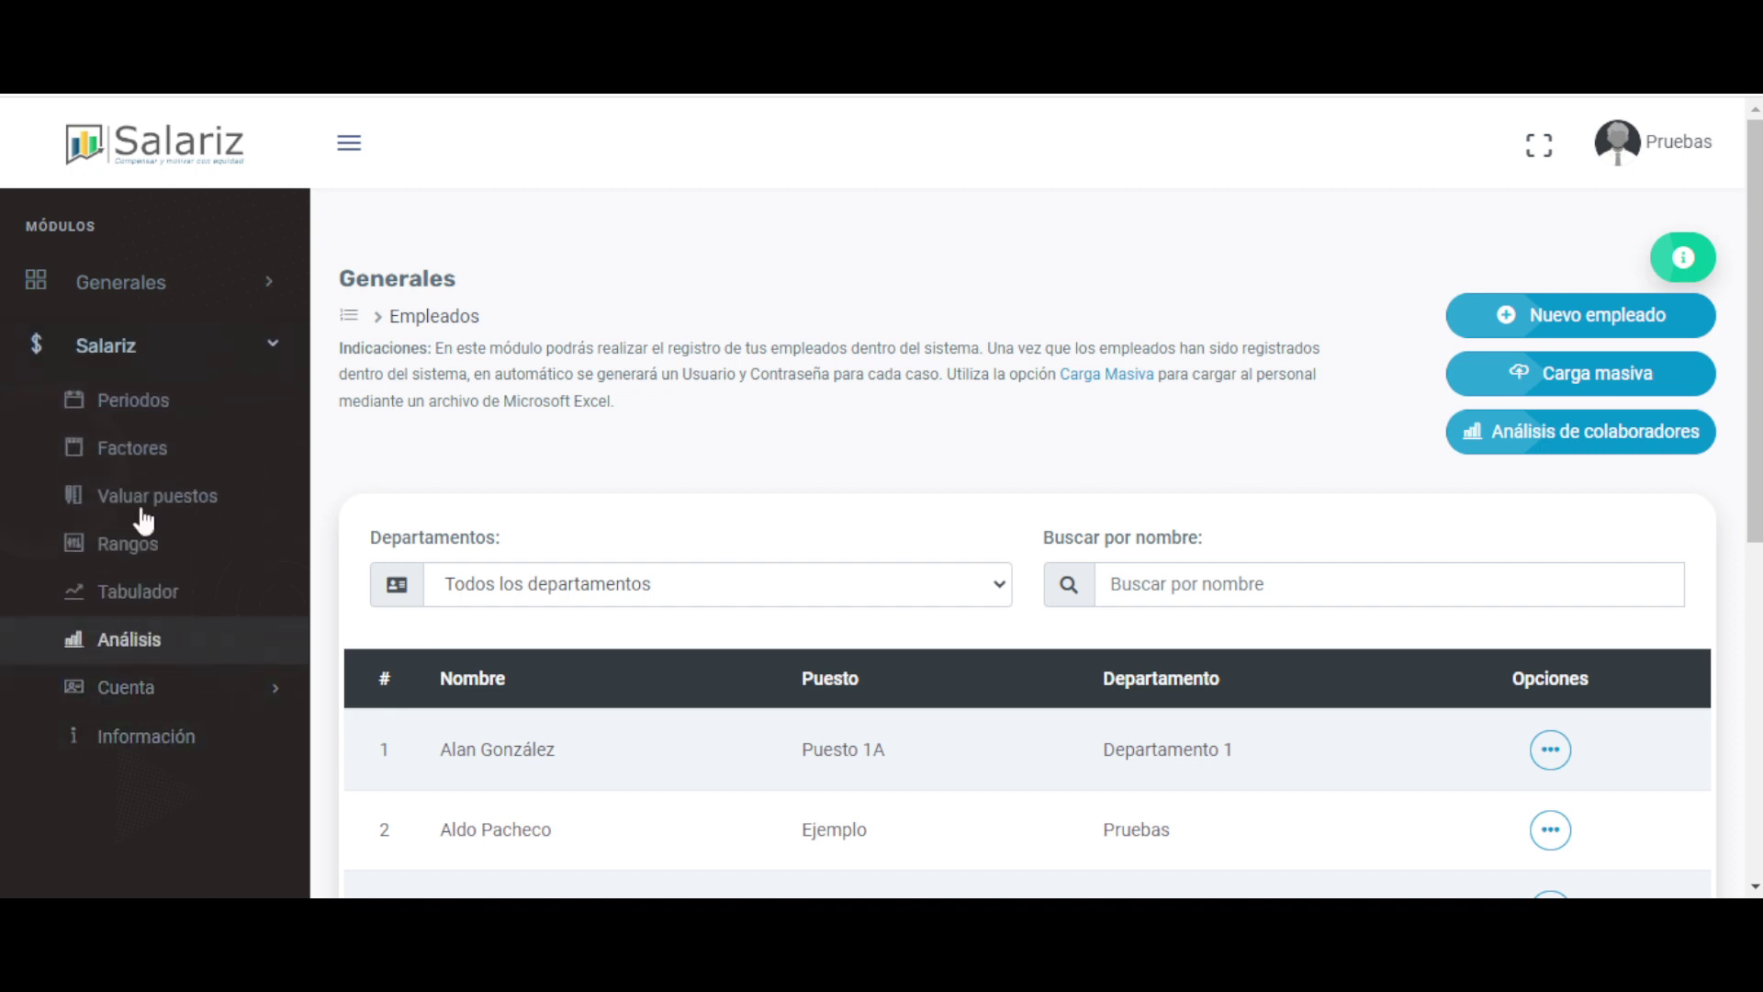
left_click(180, 347)
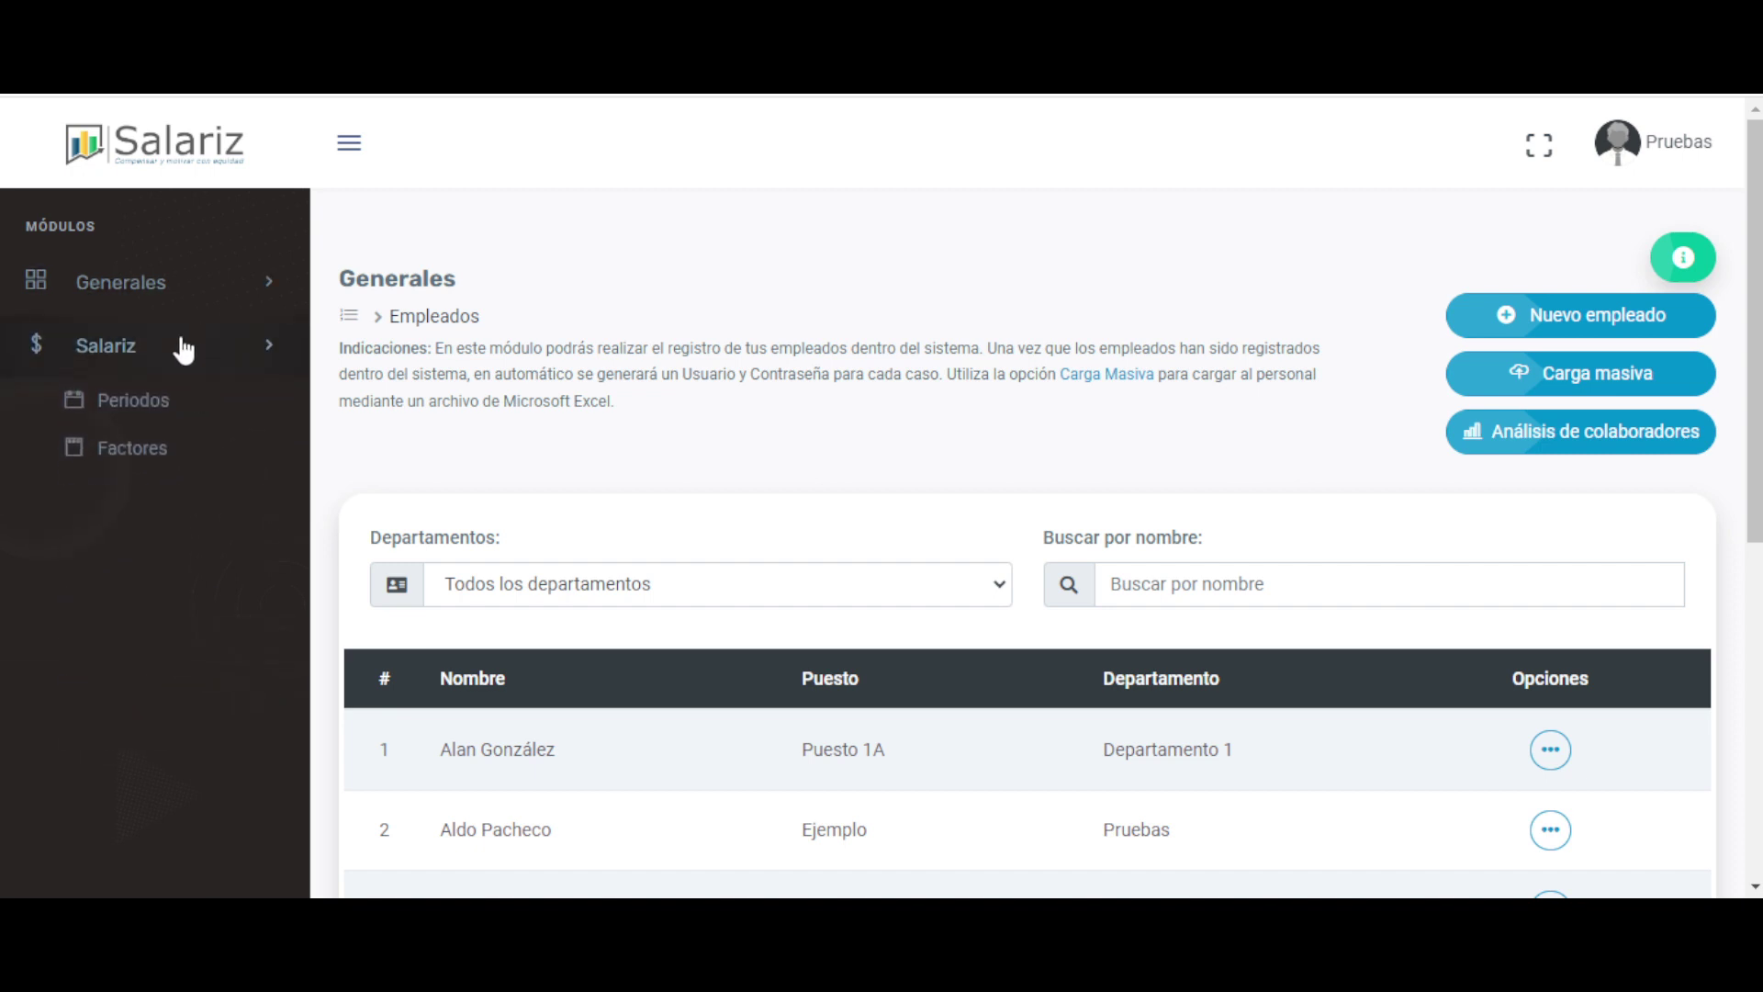
left_click(213, 286)
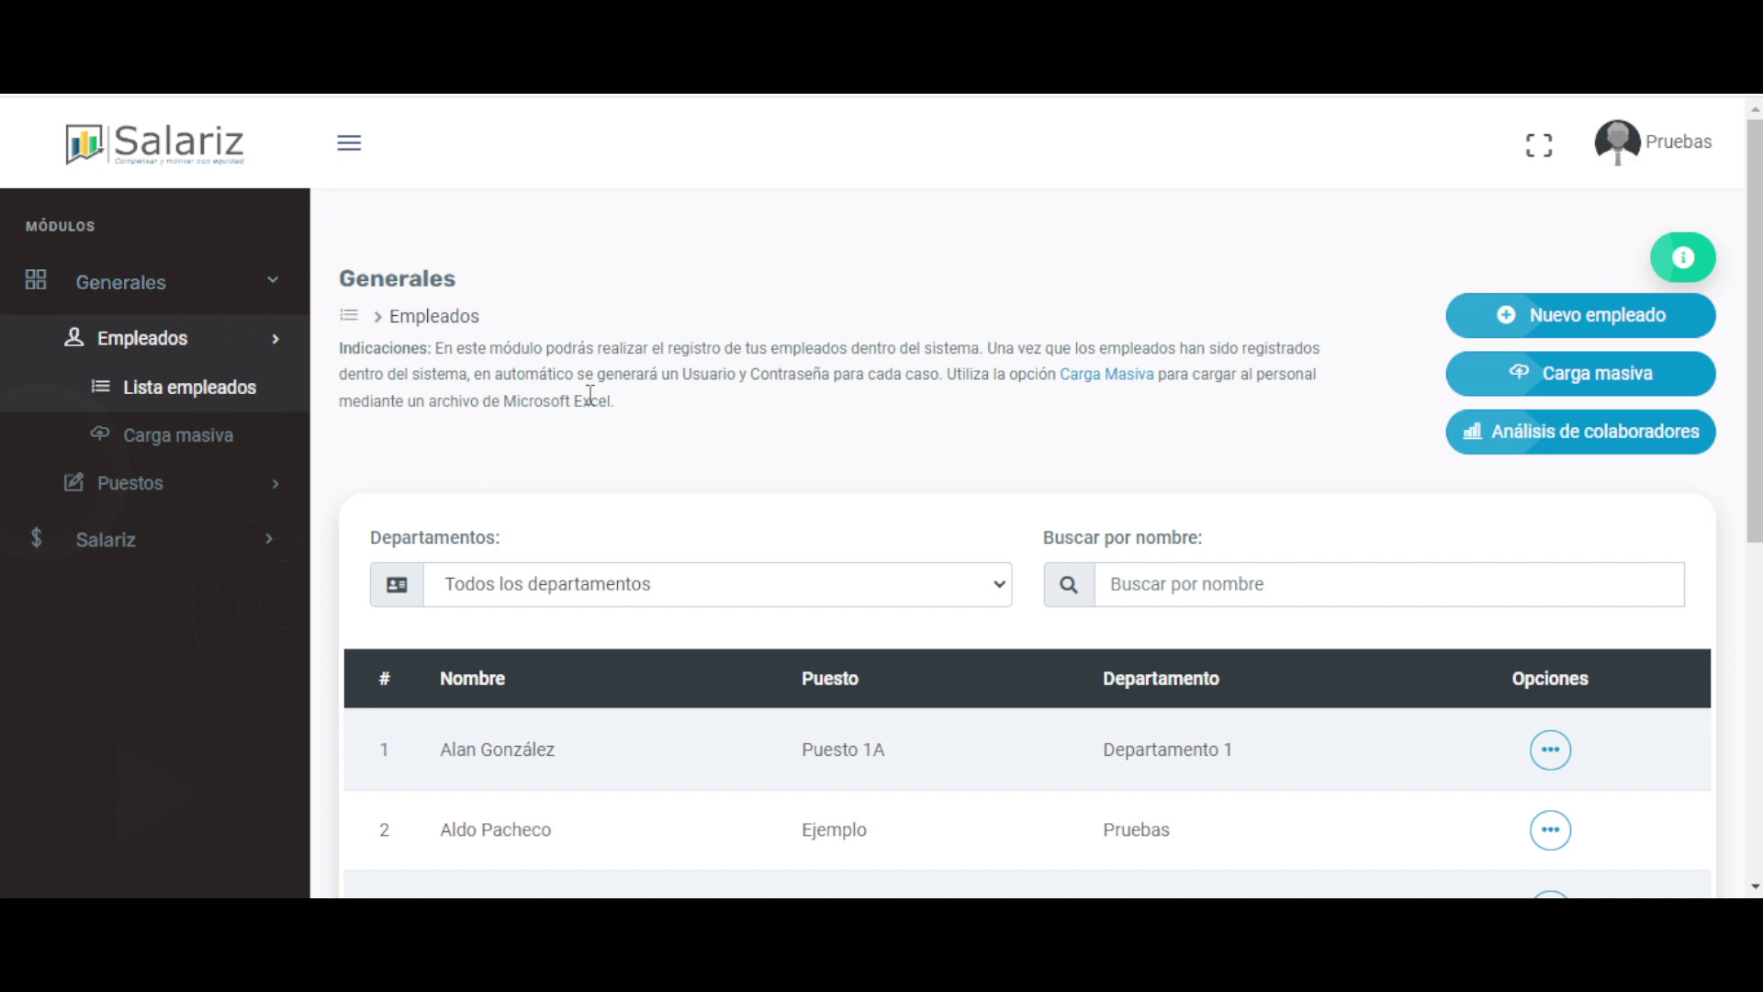
Examine the employee list, checking the name and position of the first employee.
scroll(625, 415, "down", 1)
scroll(625, 418, "down", 3)
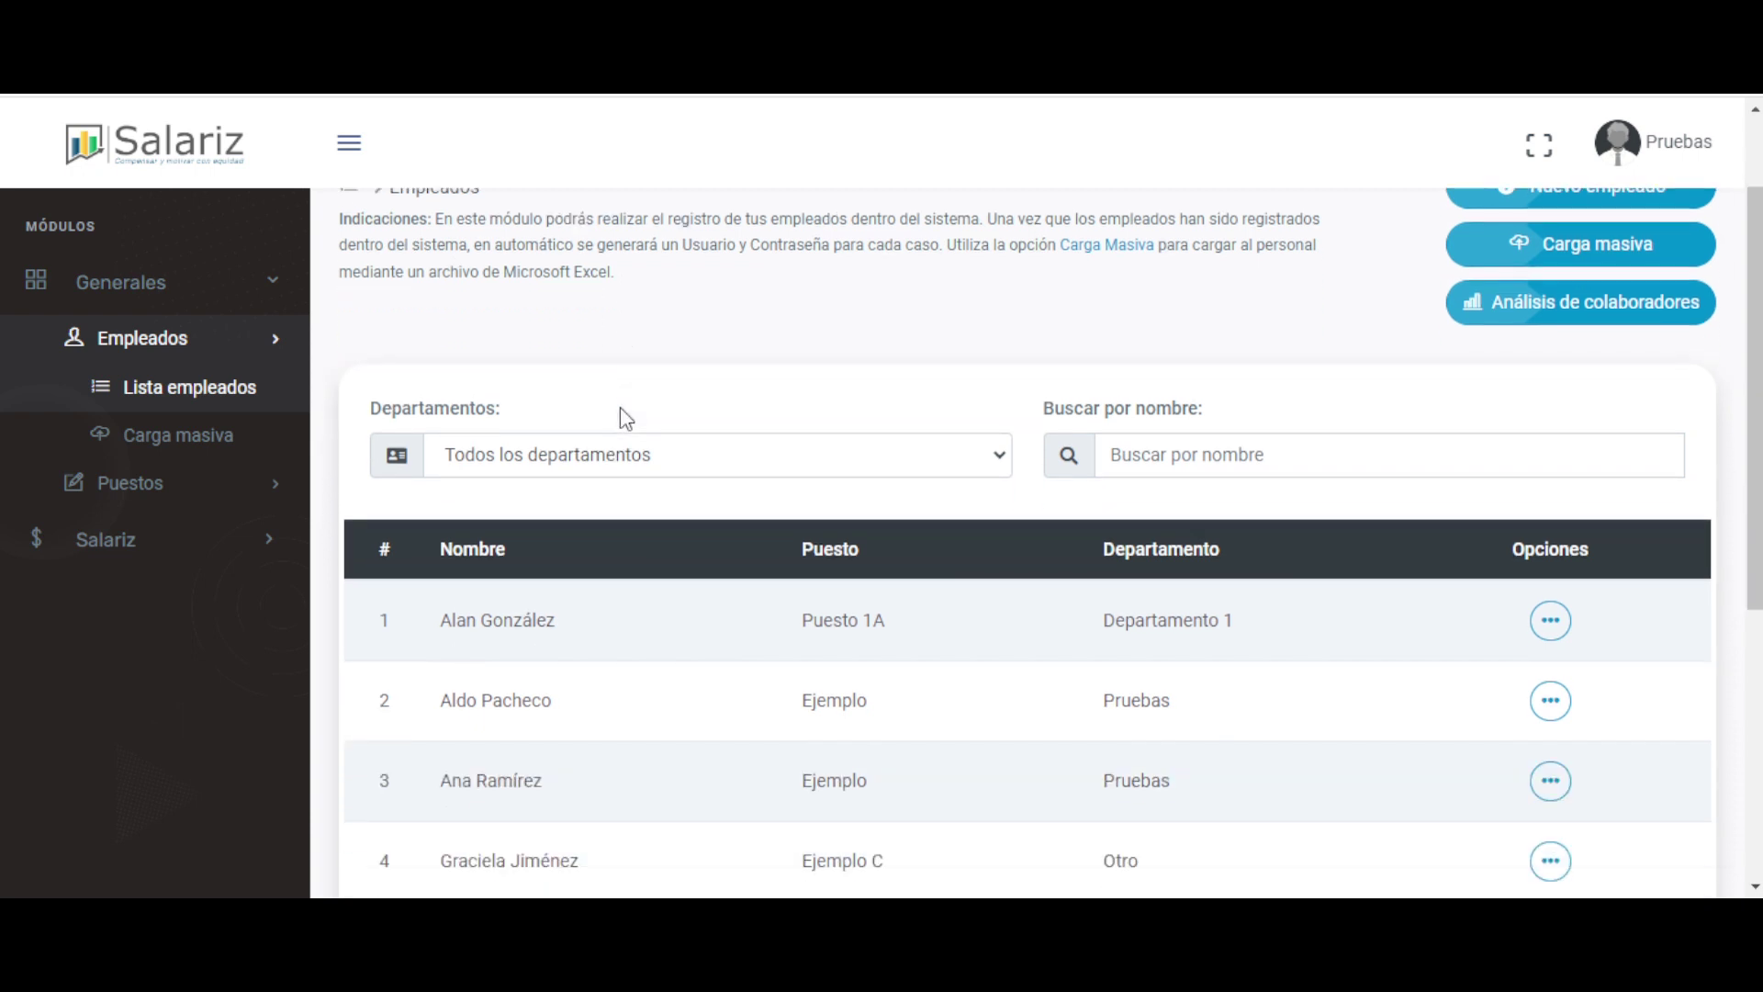
left_click_drag(350, 519, 587, 519)
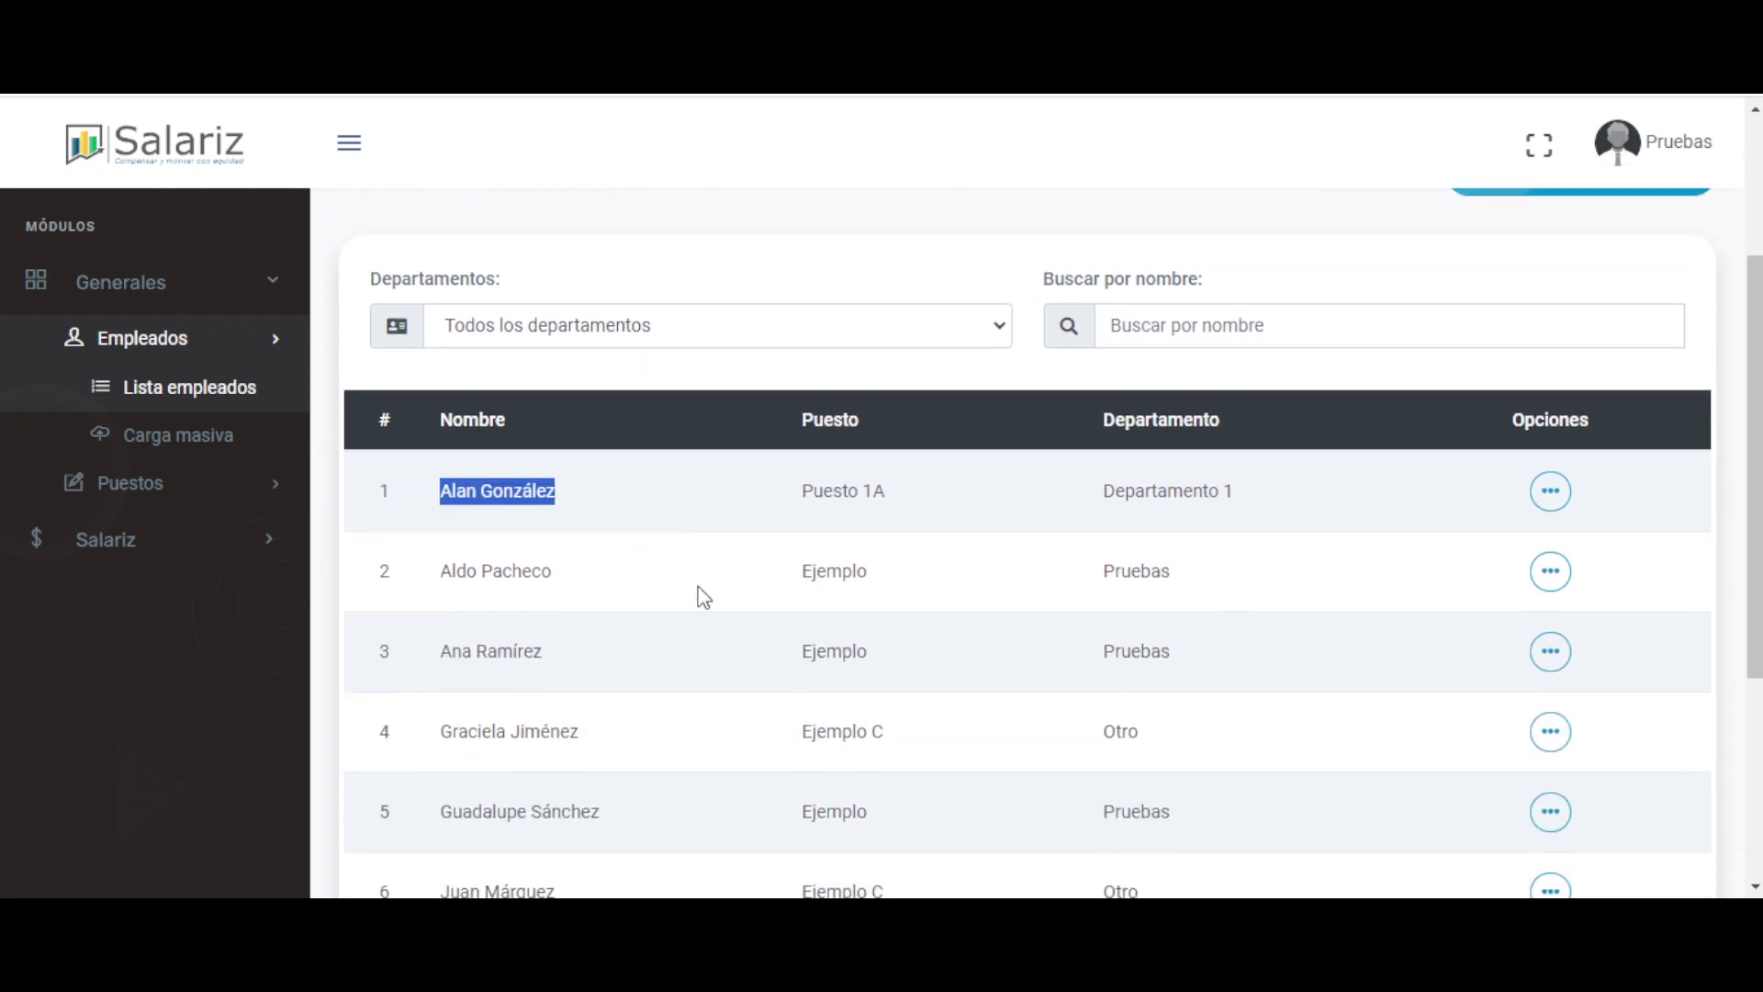
double_click(798, 424)
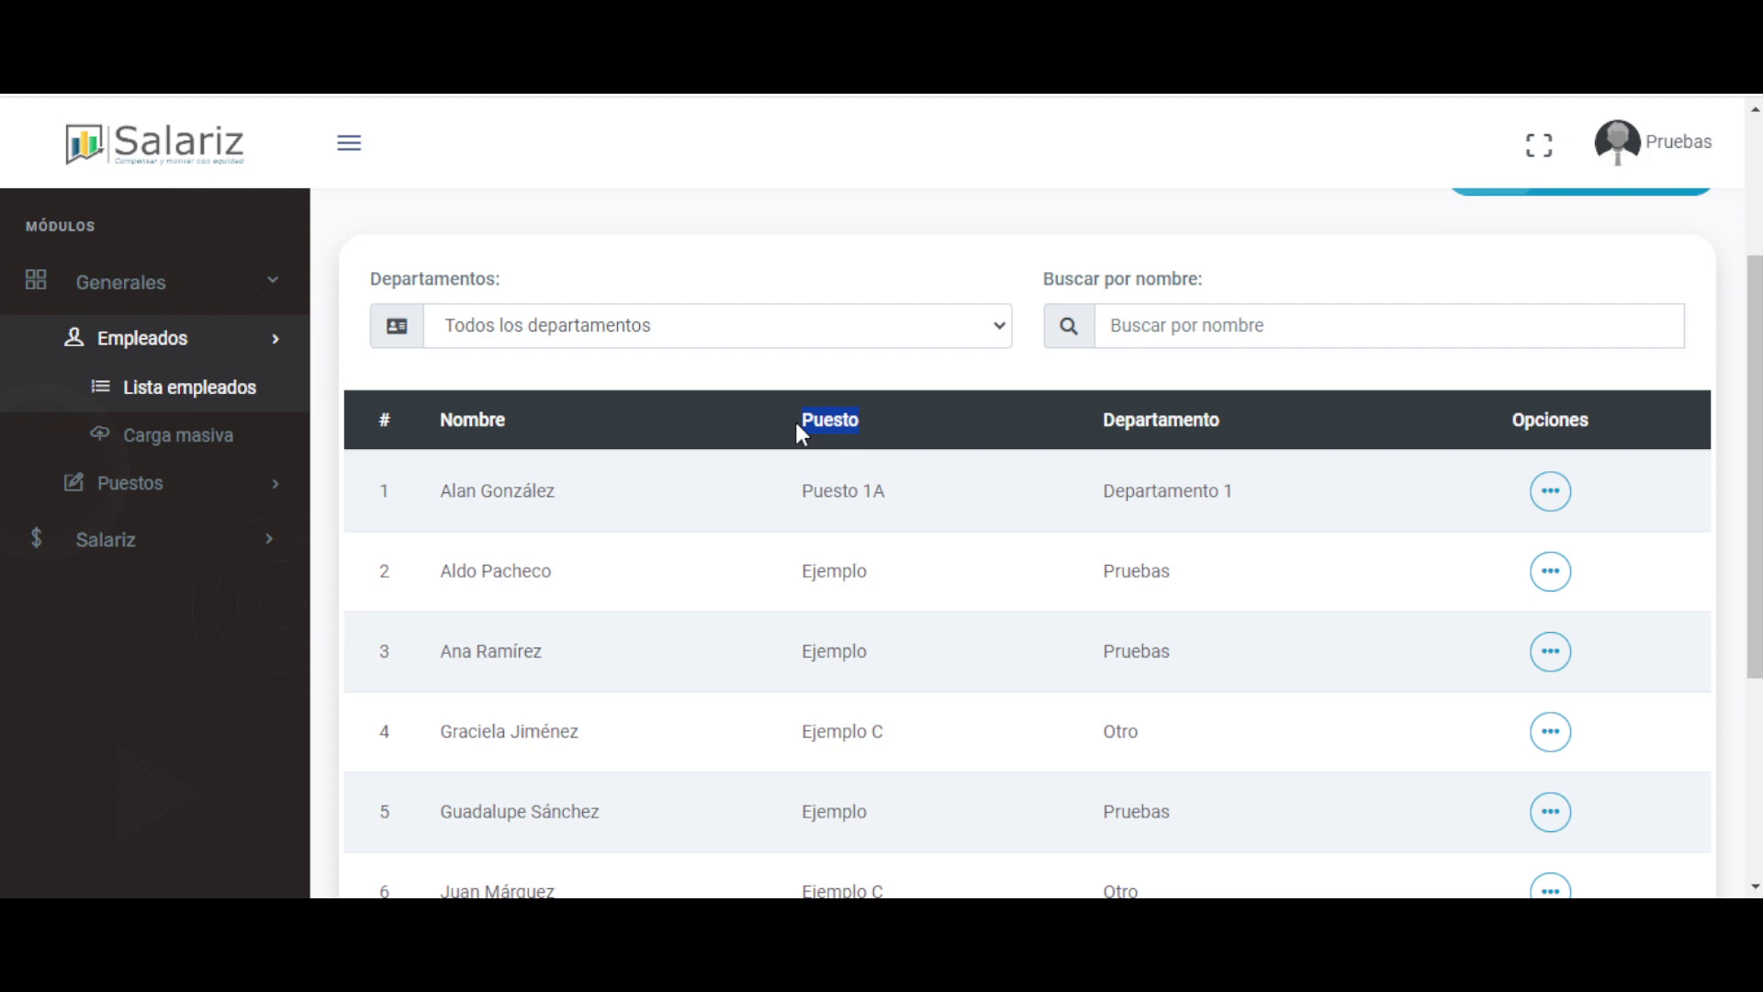
double_click(874, 489)
scroll(1208, 581, "up", 3)
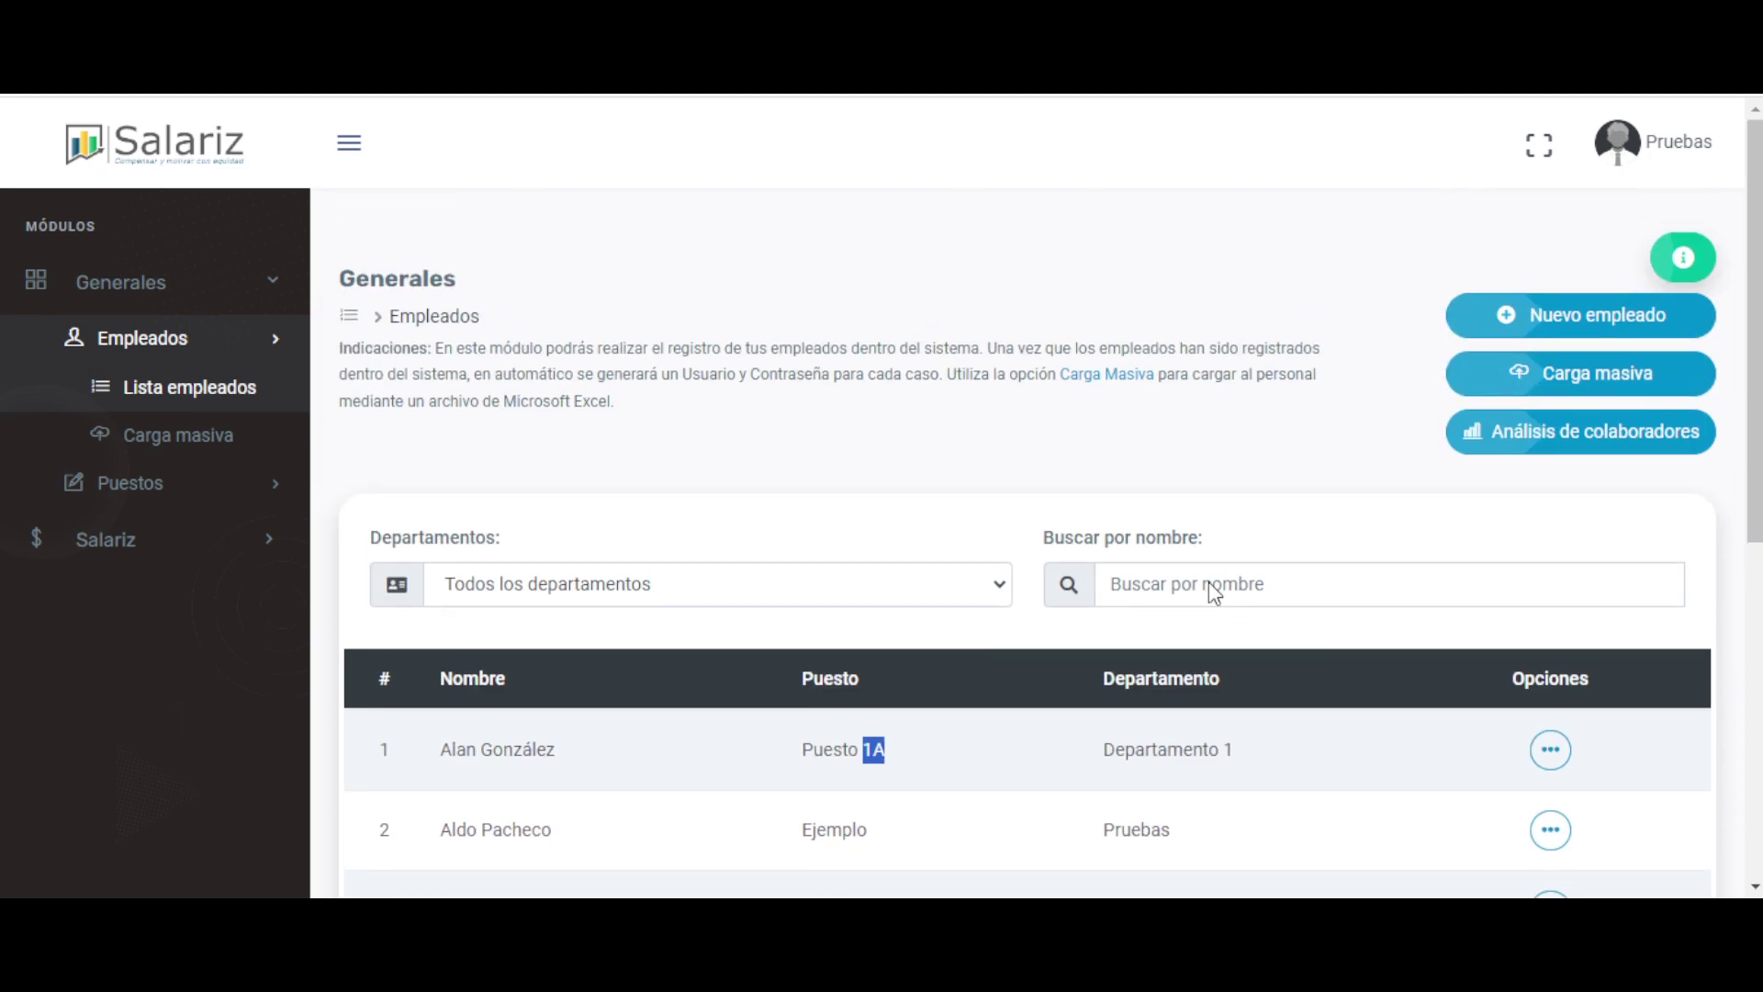
View the new employee form and the edit and delete options available for the first employee.
left_click(1591, 317)
left_click(1141, 299)
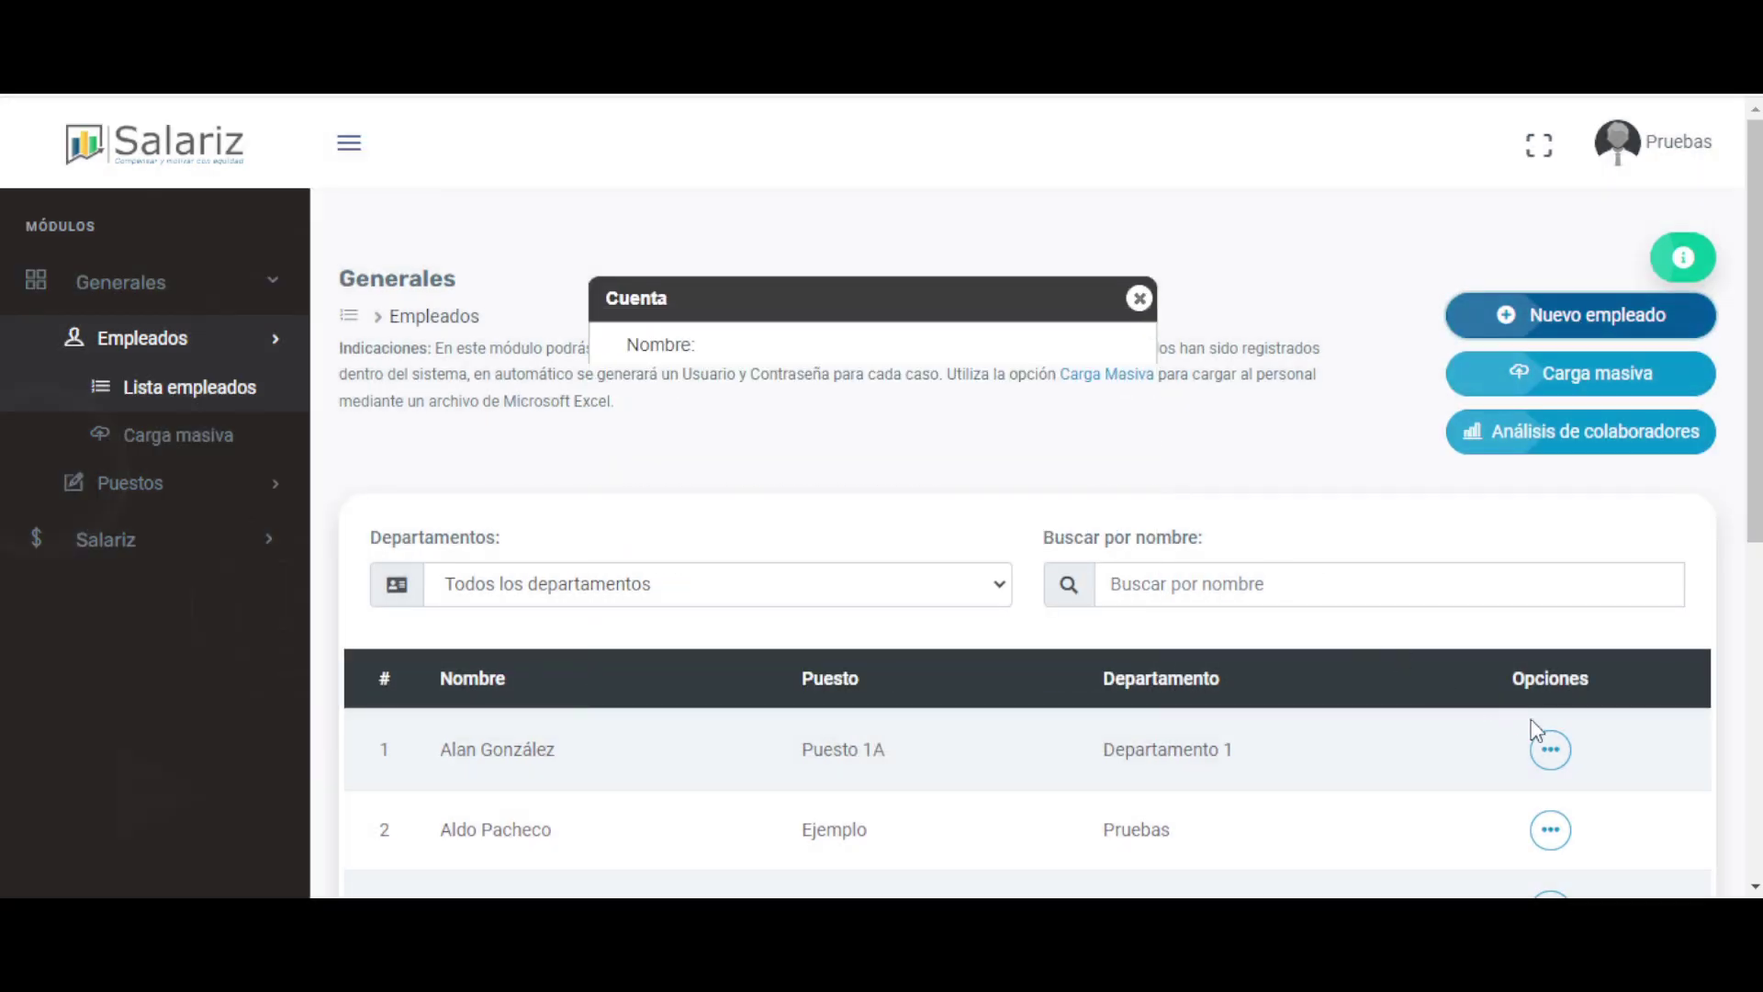
left_click(1551, 749)
scroll(1397, 689, "down", 3)
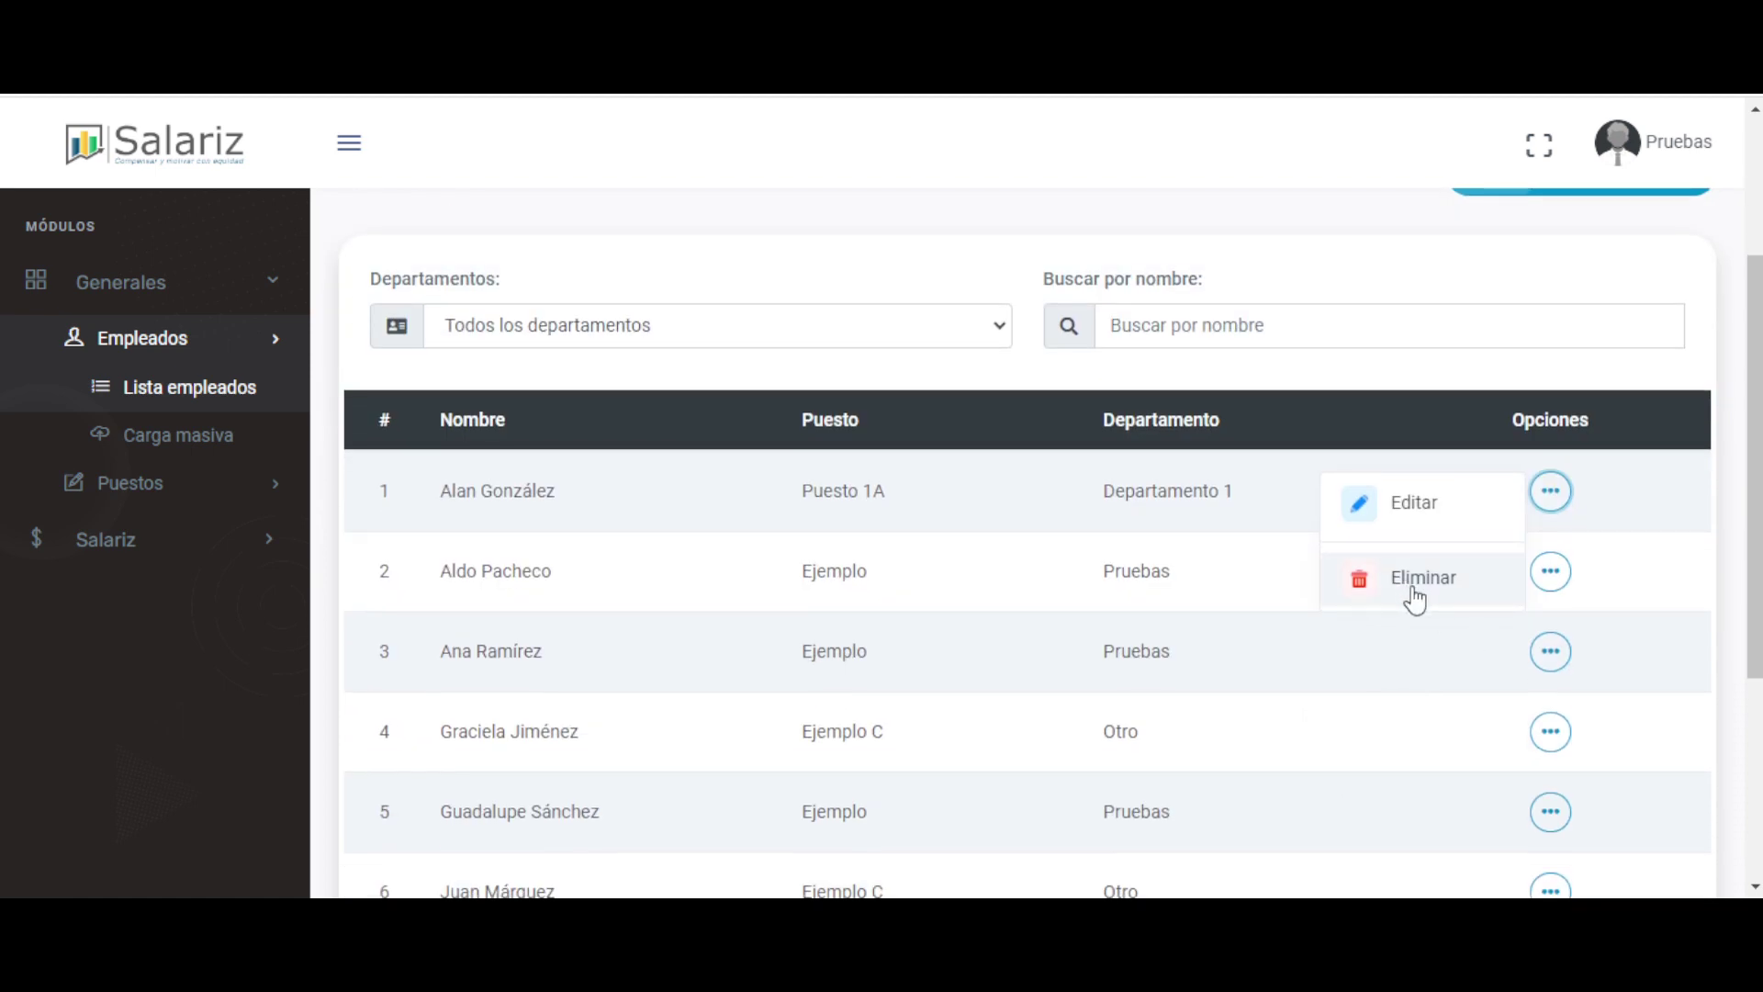
left_click(1043, 579)
left_click(1549, 496)
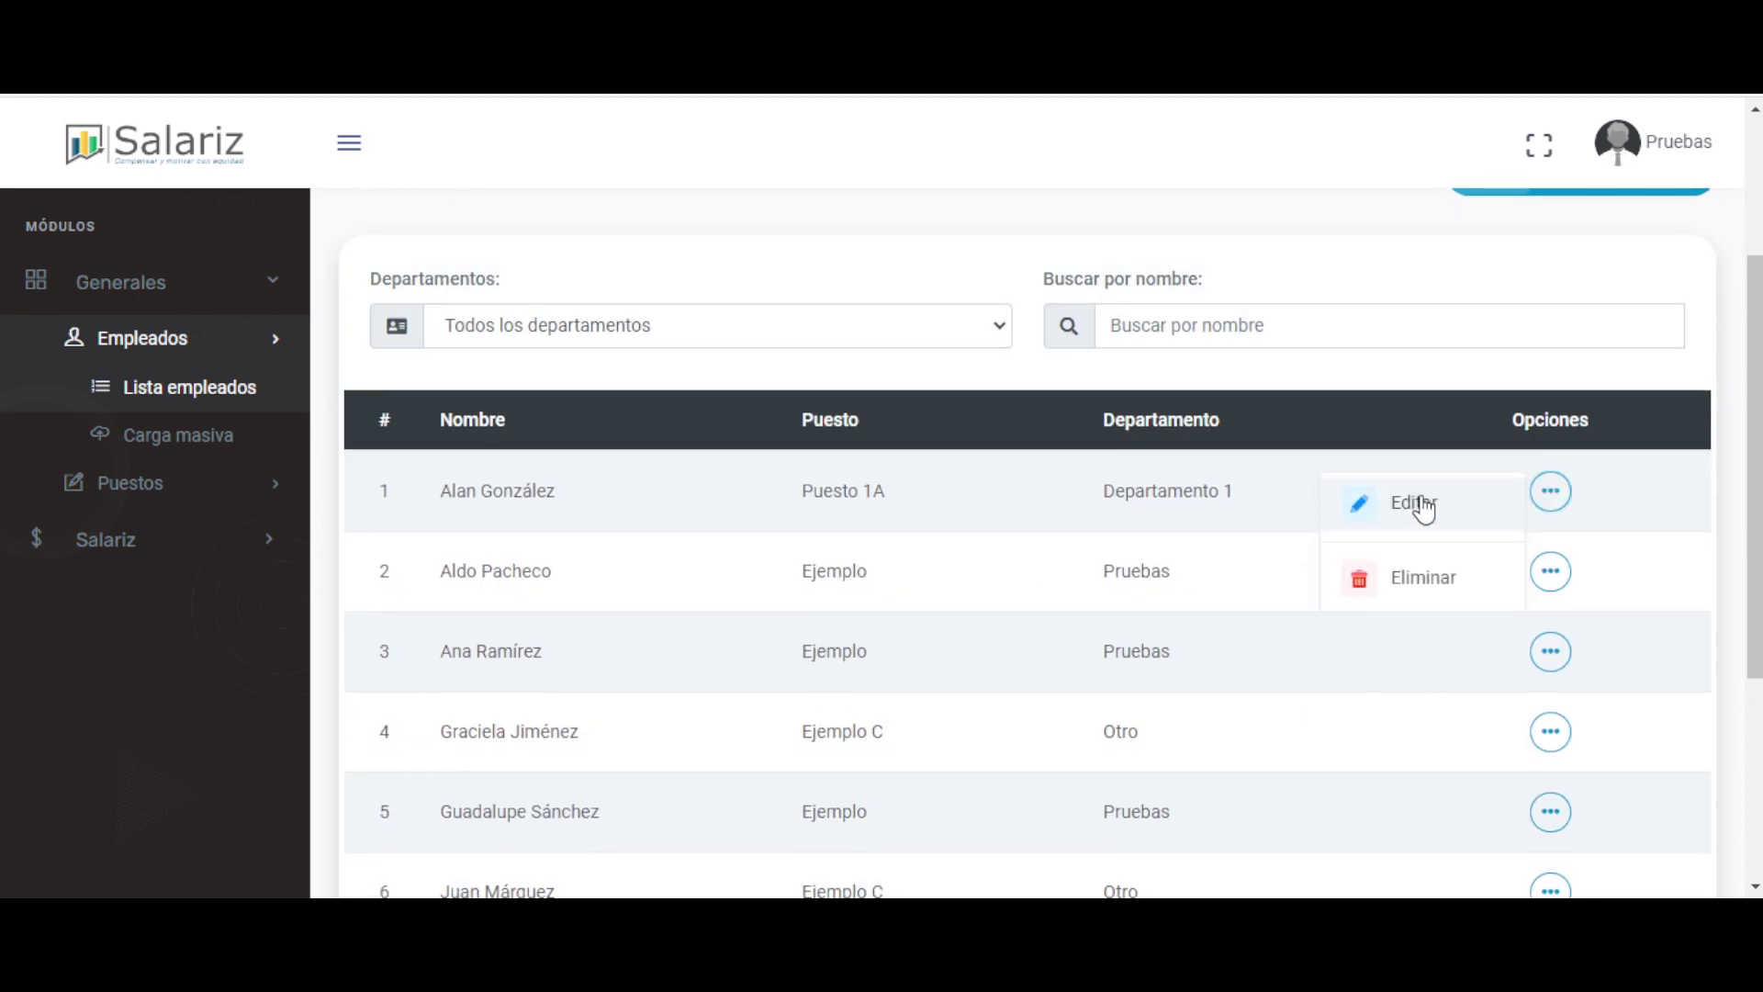
left_click(1416, 504)
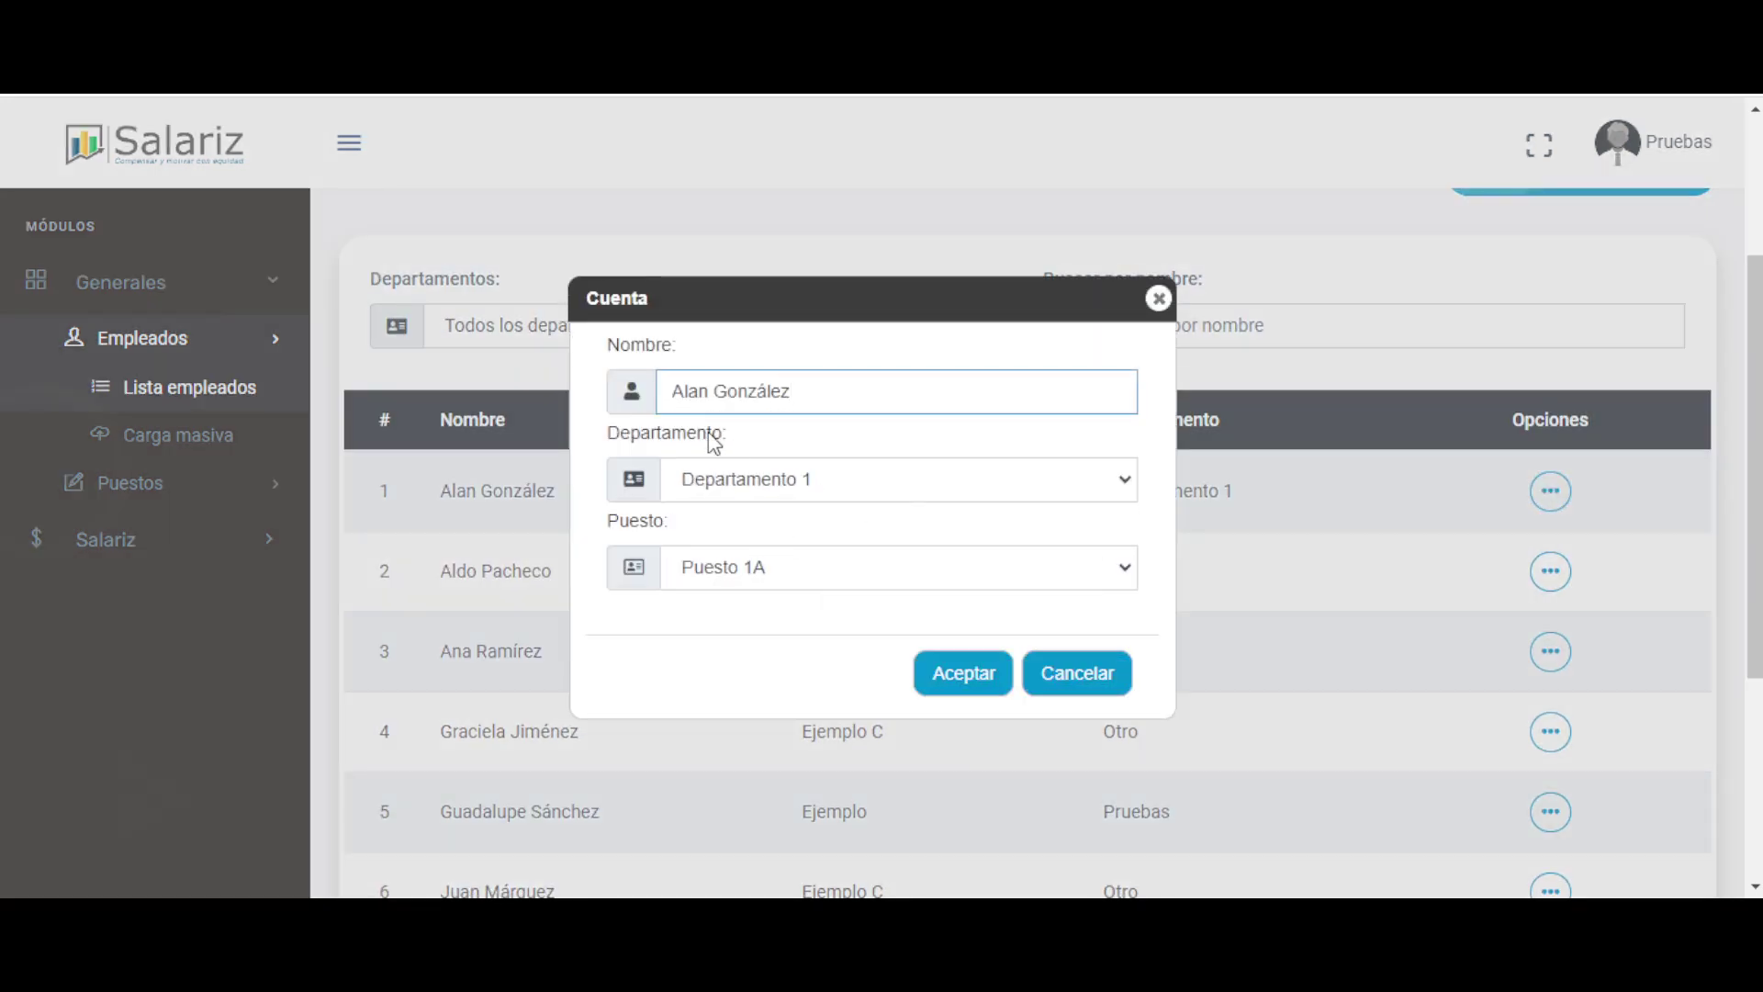
left_click(731, 486)
left_click(745, 587)
left_click(759, 563)
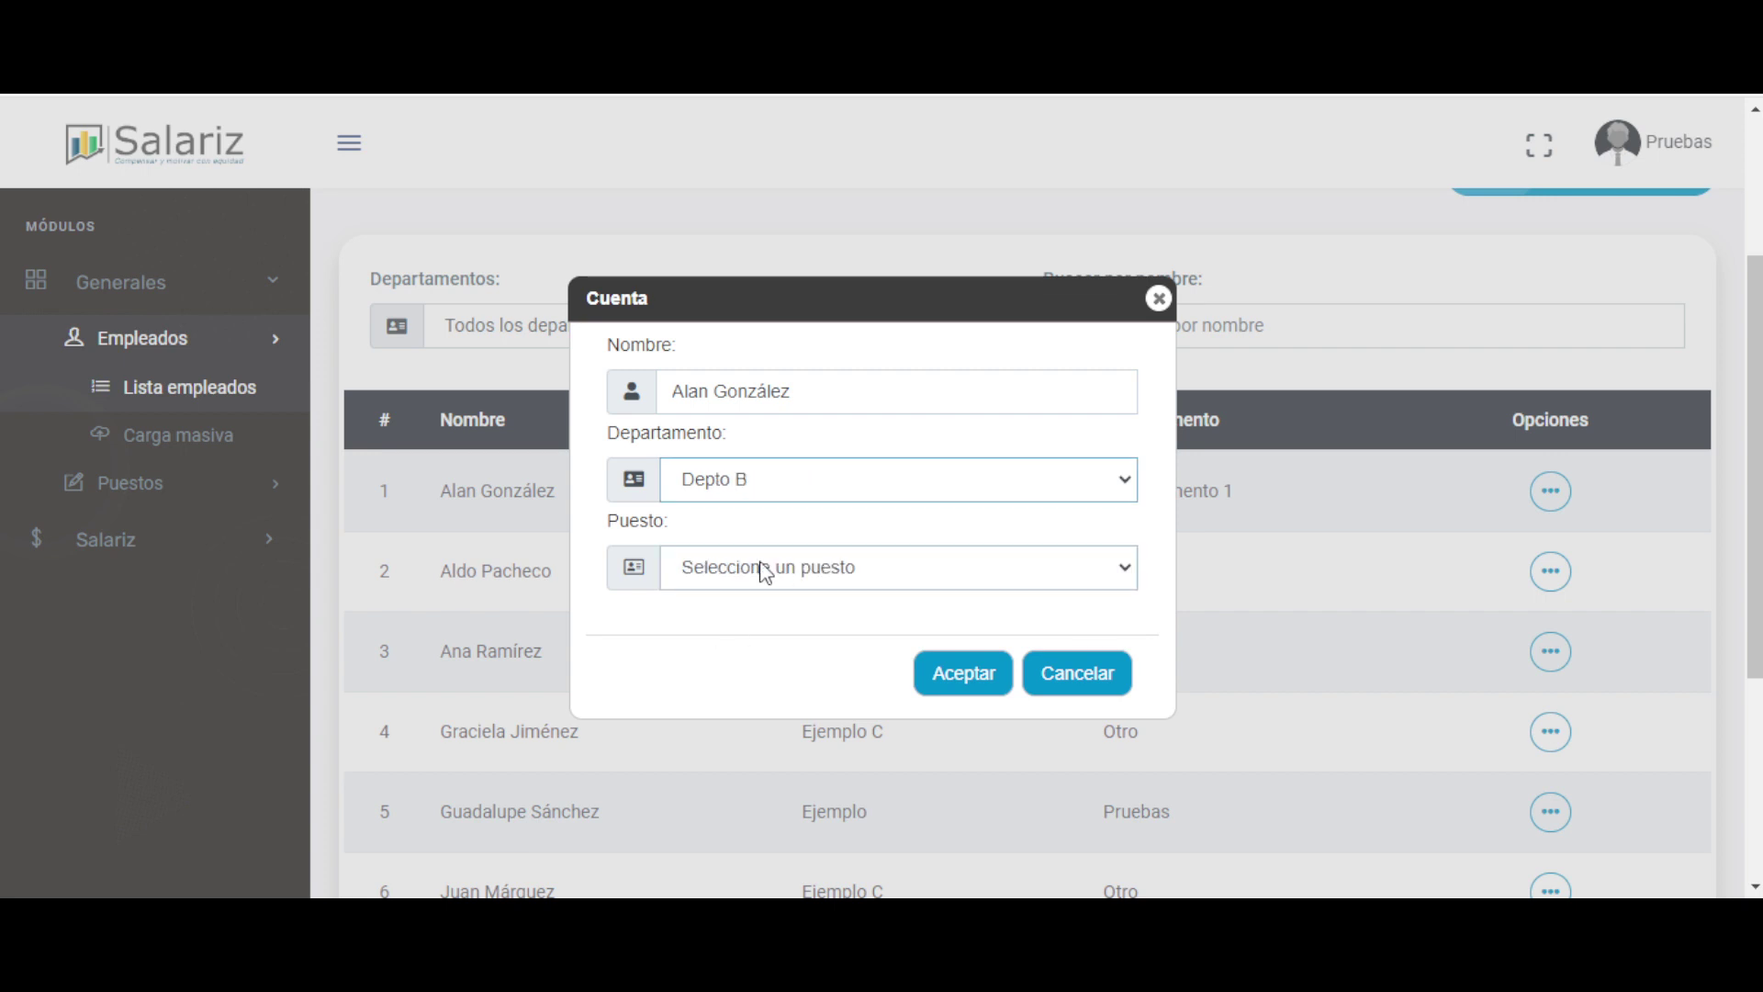
left_click(753, 652)
left_click(1088, 682)
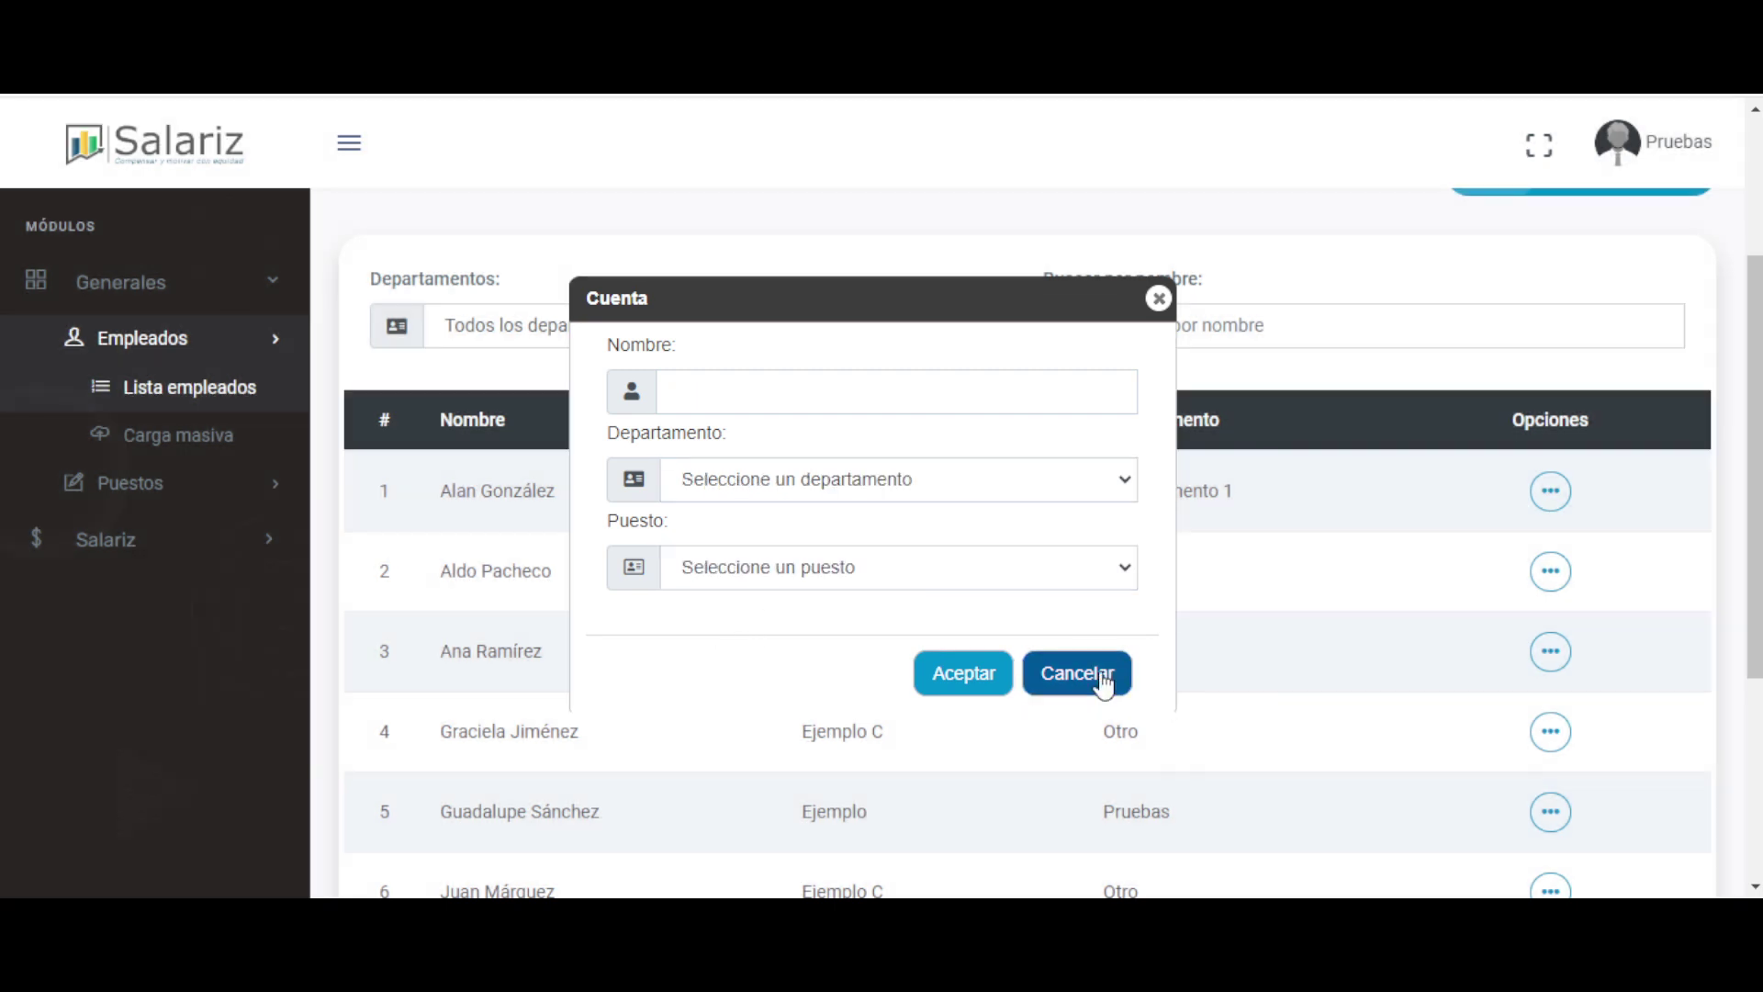
Edit the first employee's record, shortening the surname to an abbreviation, and save the change.
left_click(1561, 491)
left_click(1432, 506)
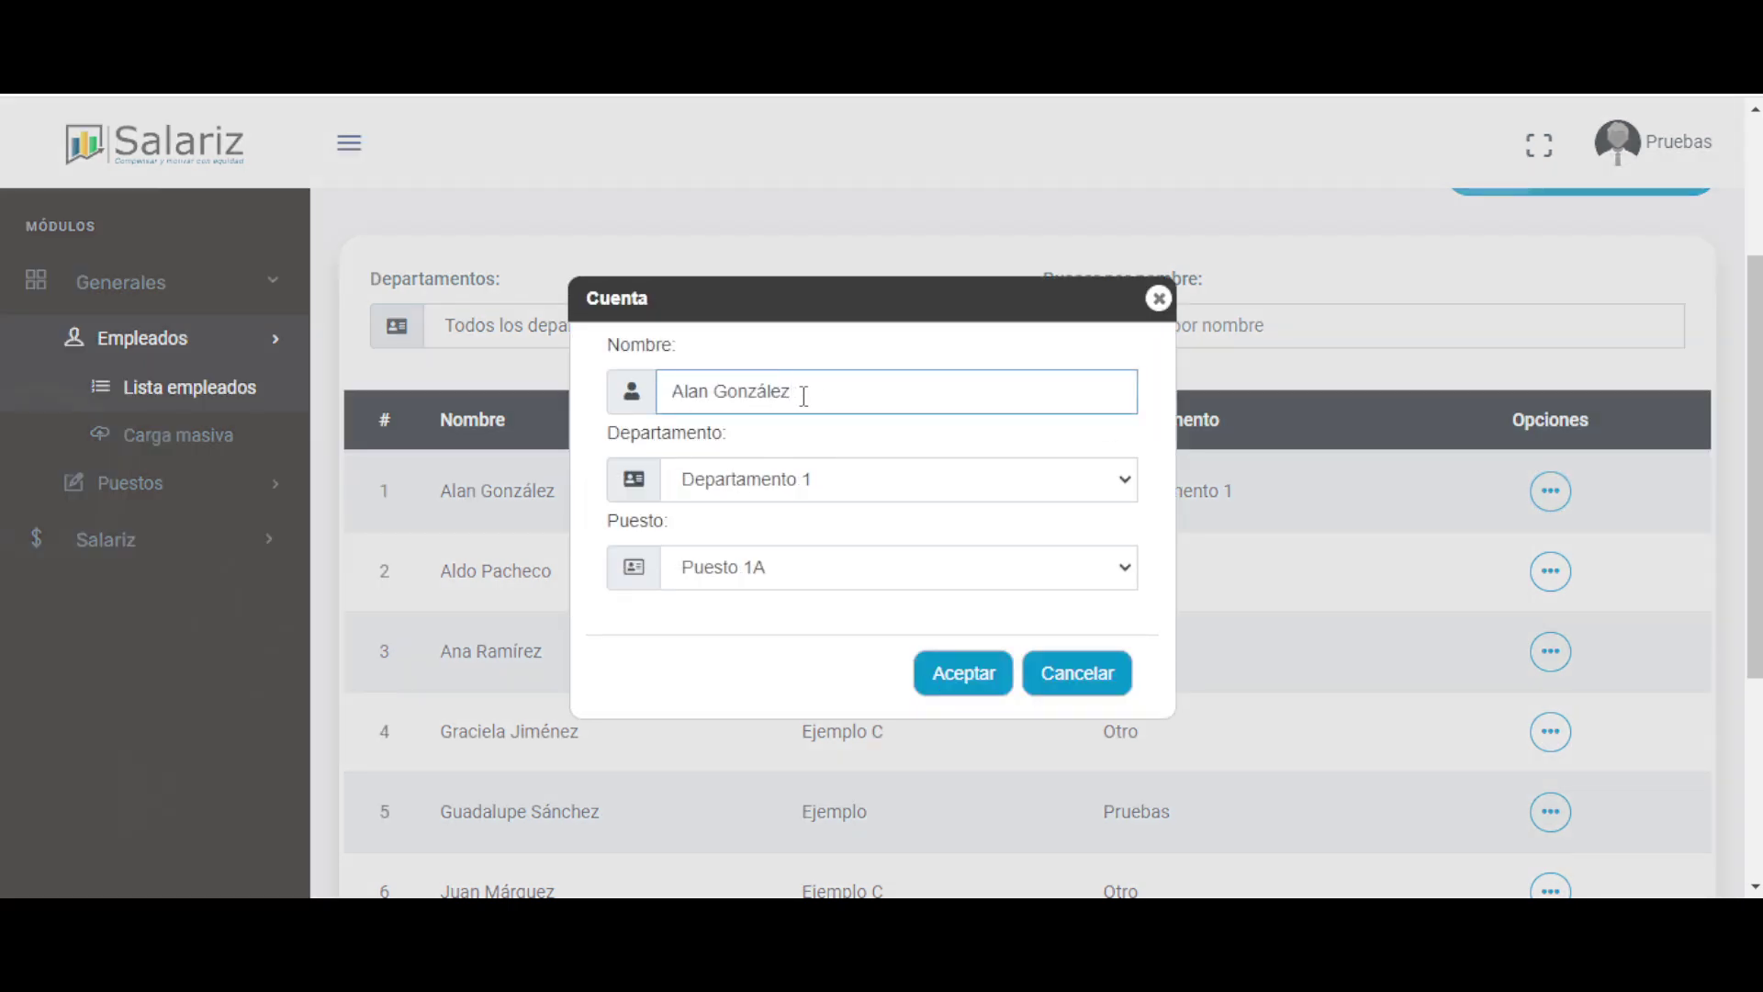
key("BackSpace")
key("BackSpace")
key("BackSpace")
key("BackSpace")
key("BackSpace")
key("BackSpace")
key("BackSpace")
type("lz.")
left_click(955, 672)
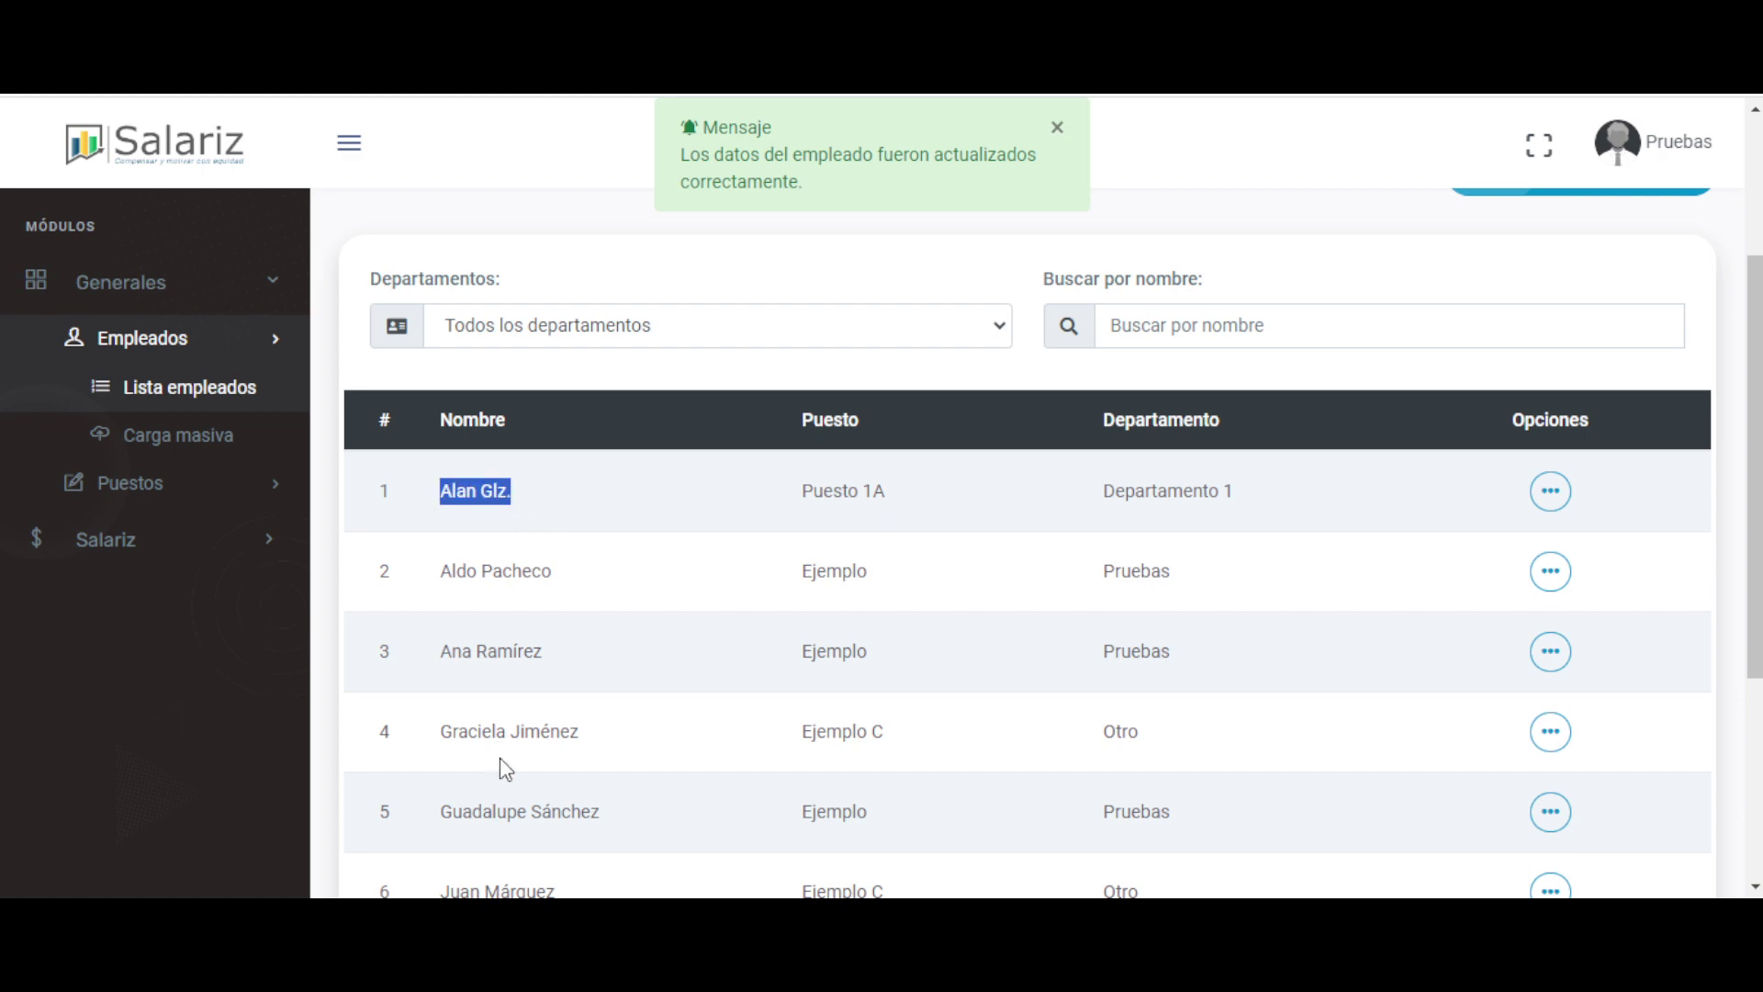
Open the collaborator analysis for the Factores period and check the names of the first two employees.
scroll(1306, 708, "up", 3)
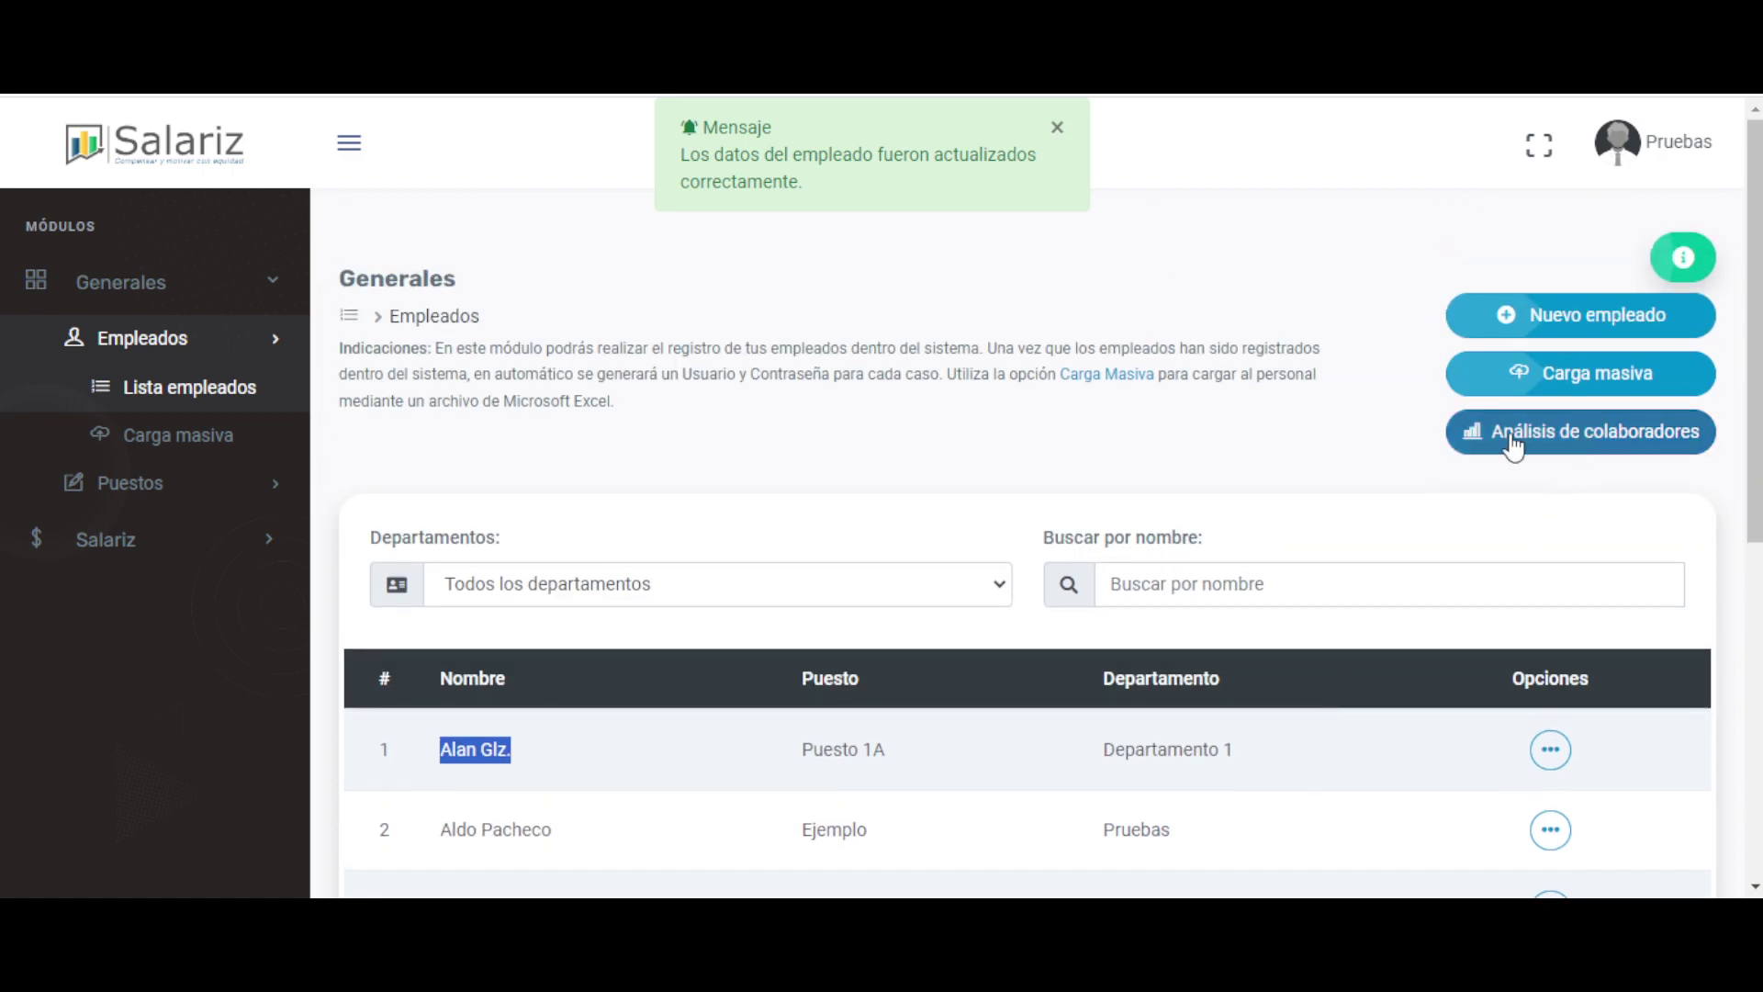
left_click(1562, 445)
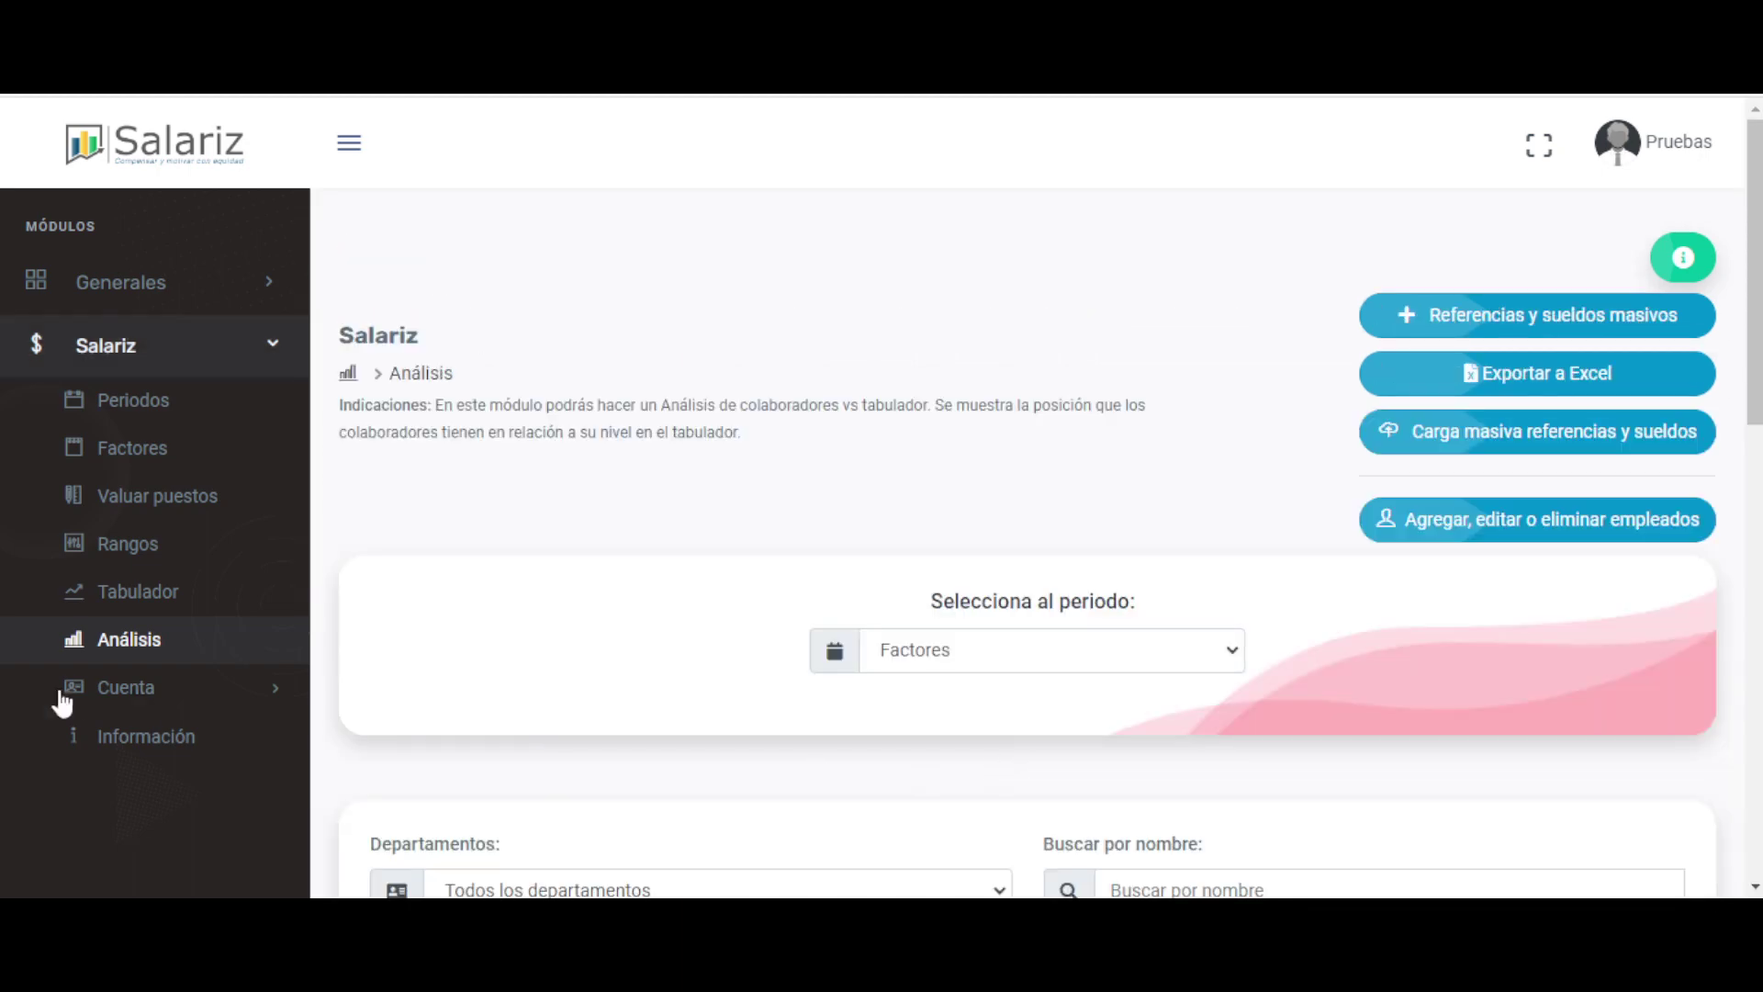
scroll(778, 648, "down", 5)
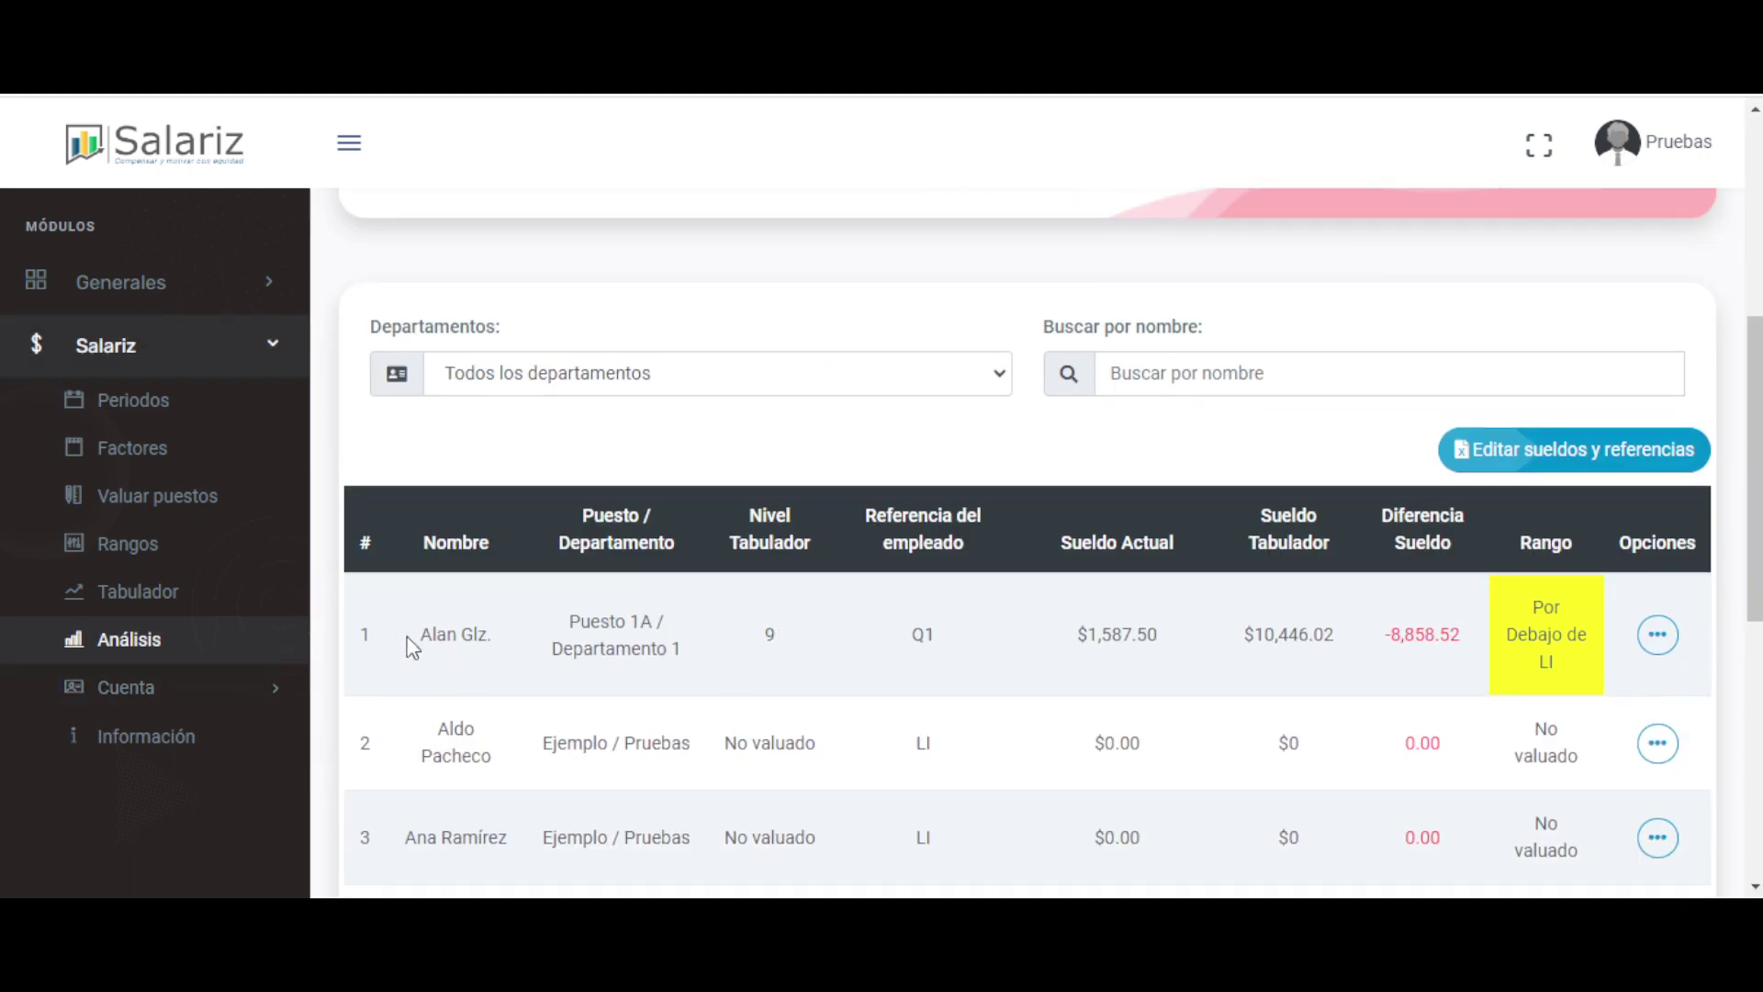
mouse_move(407, 636)
left_mouse_down()
mouse_move(509, 637)
mouse_move(407, 655)
left_mouse_up()
left_click(498, 809)
scroll(921, 701, "up", 5)
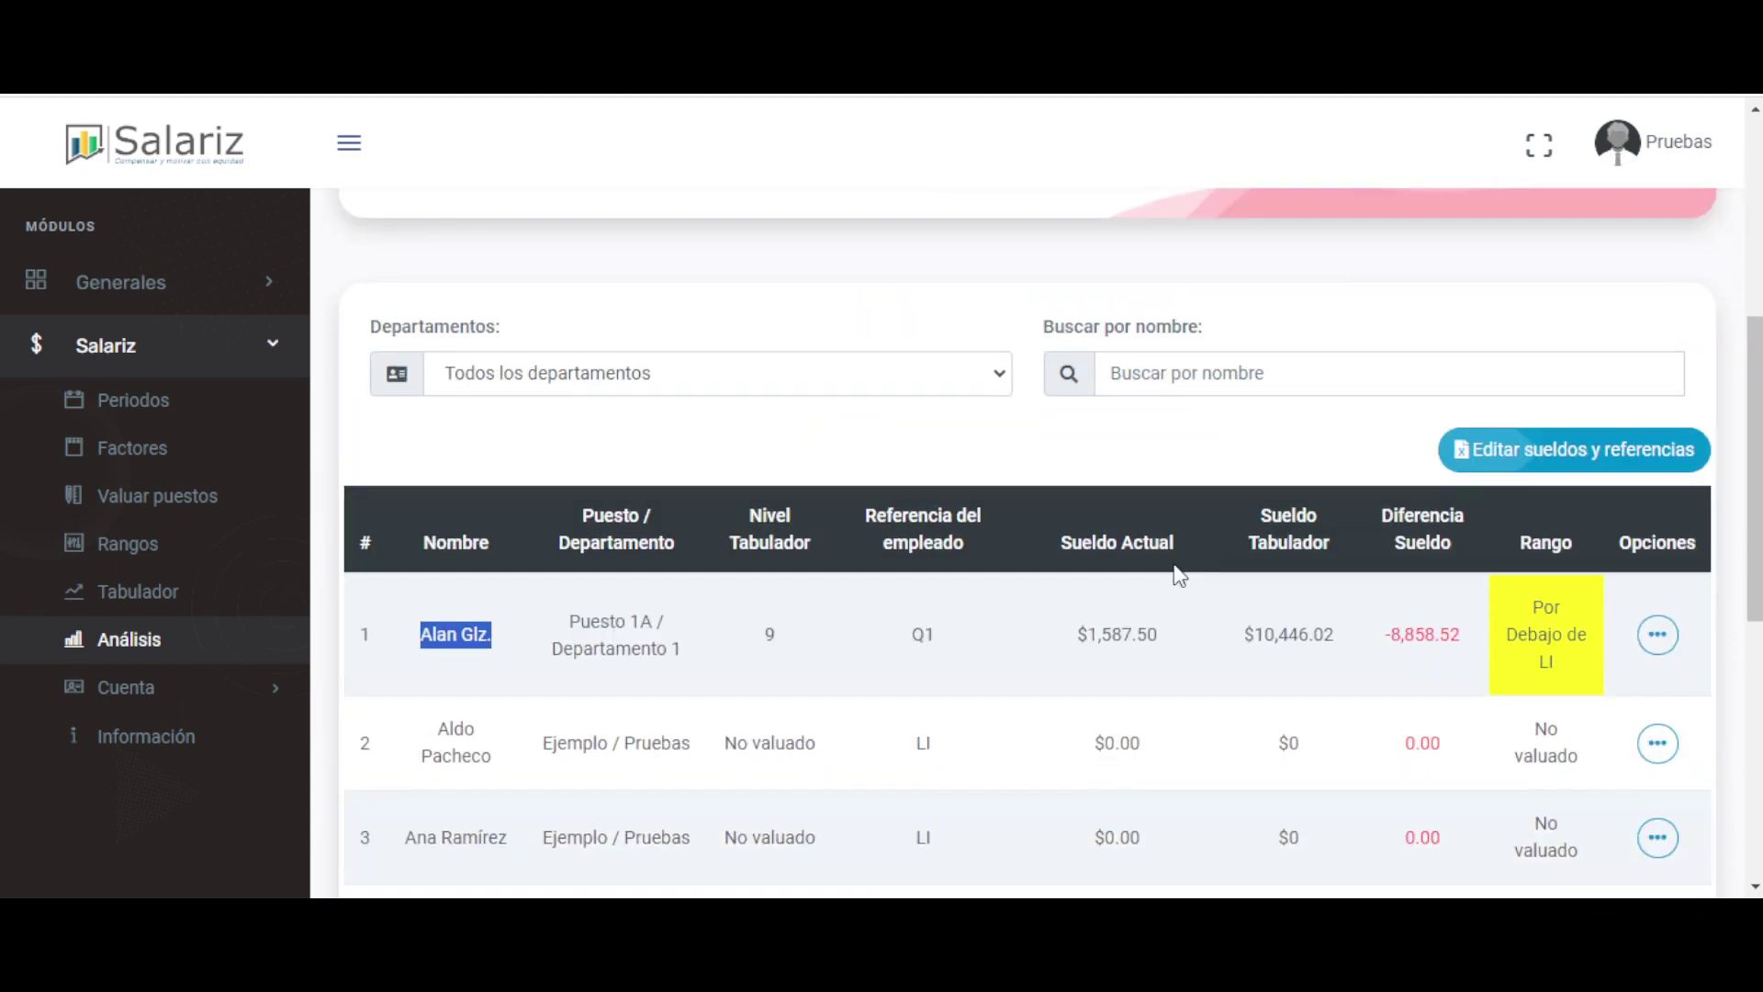
left_click(574, 676)
left_click_drag(511, 637, 399, 637)
left_click_drag(501, 776, 433, 730)
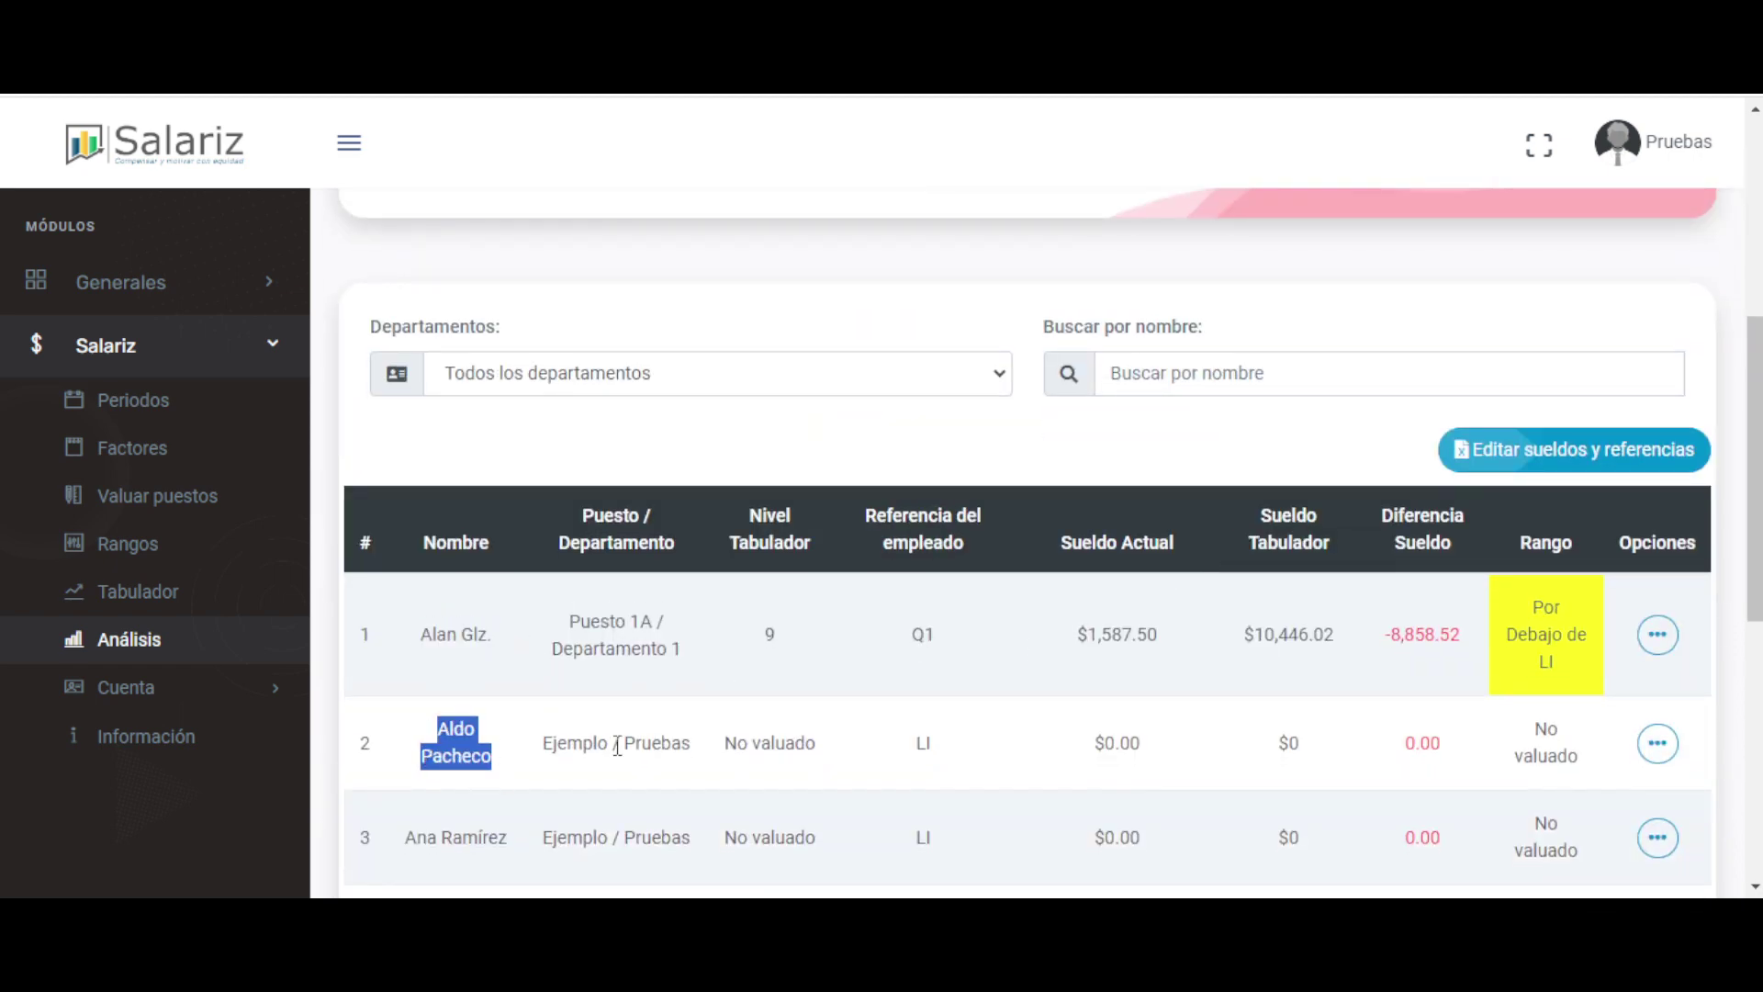
Look over the employee analysis table, and open the bulk upload page for references and salaries.
scroll(623, 742, "down", 3)
scroll(620, 742, "up", 5)
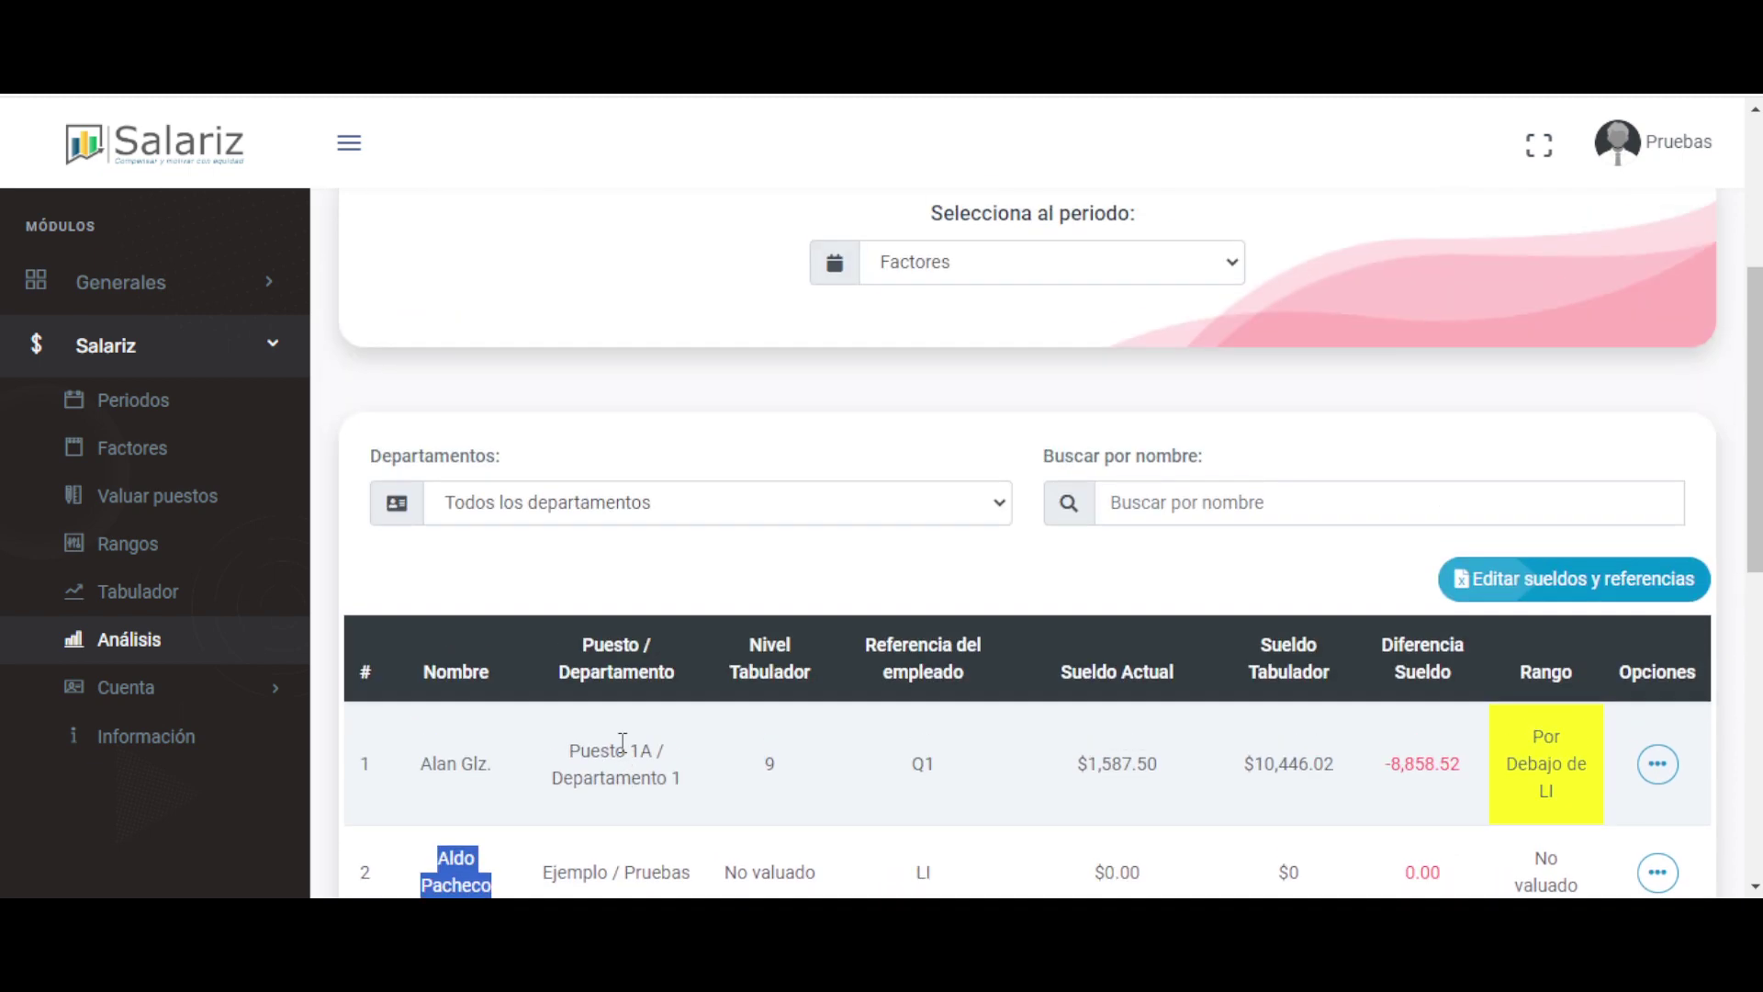
scroll(622, 742, "up", 5)
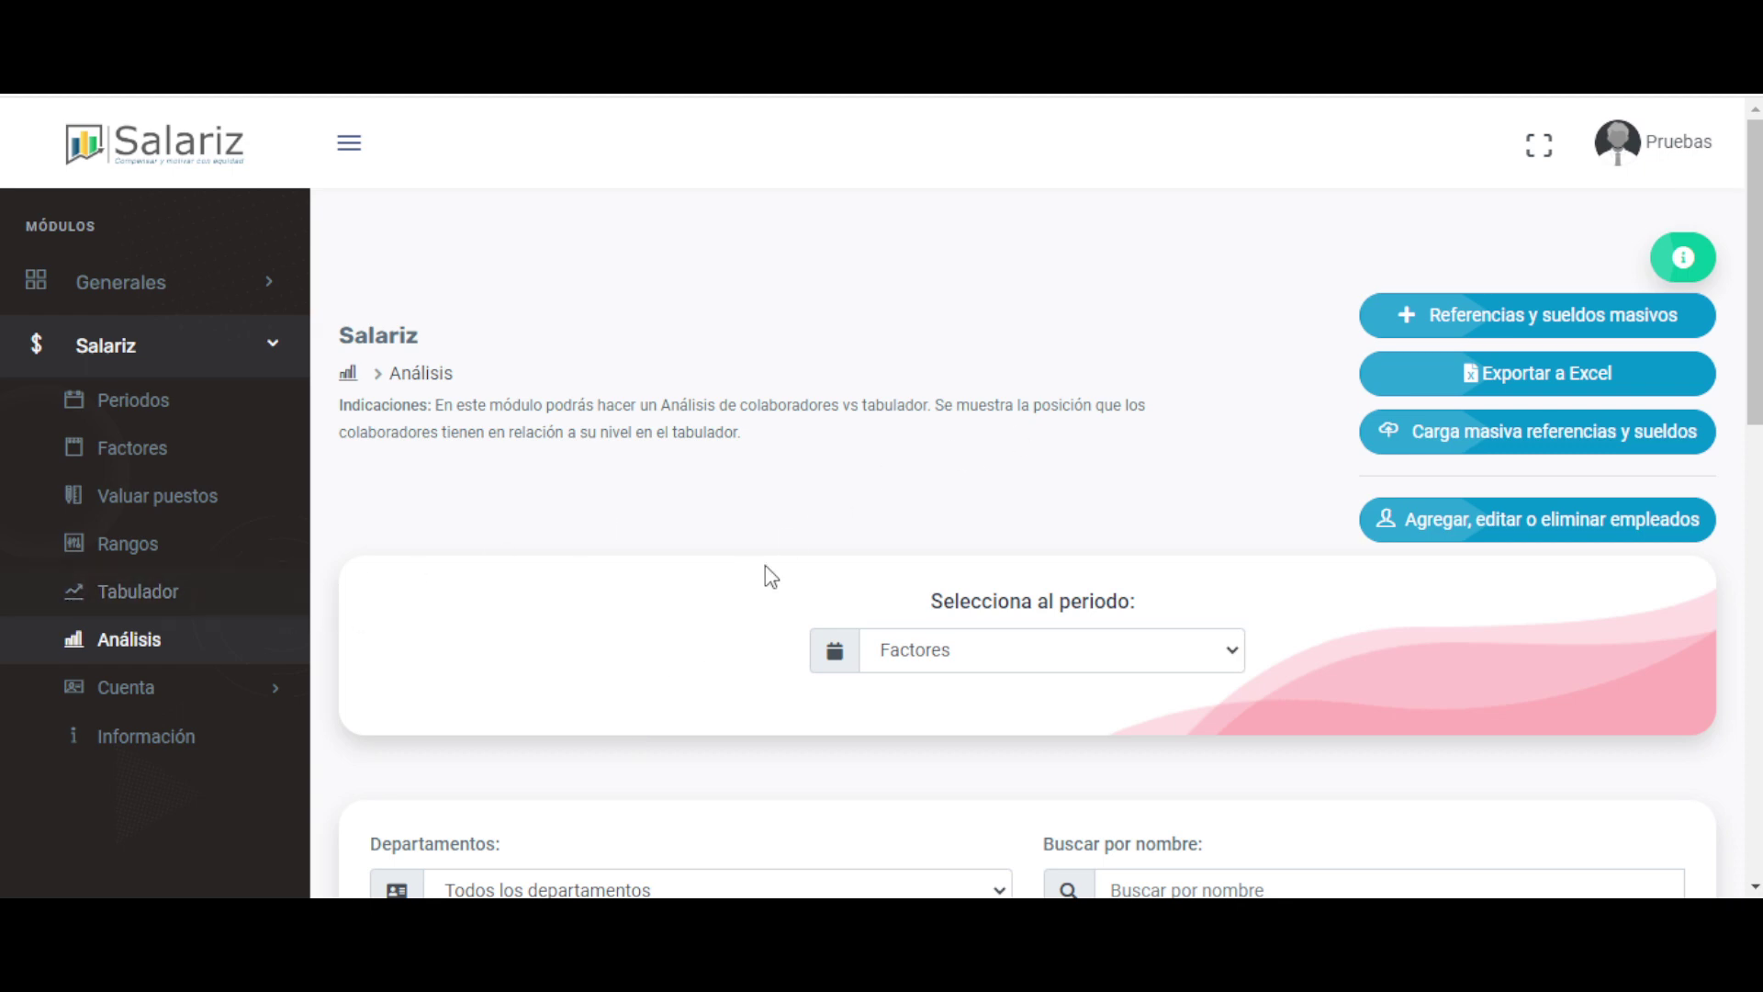
scroll(753, 466, "down", 9)
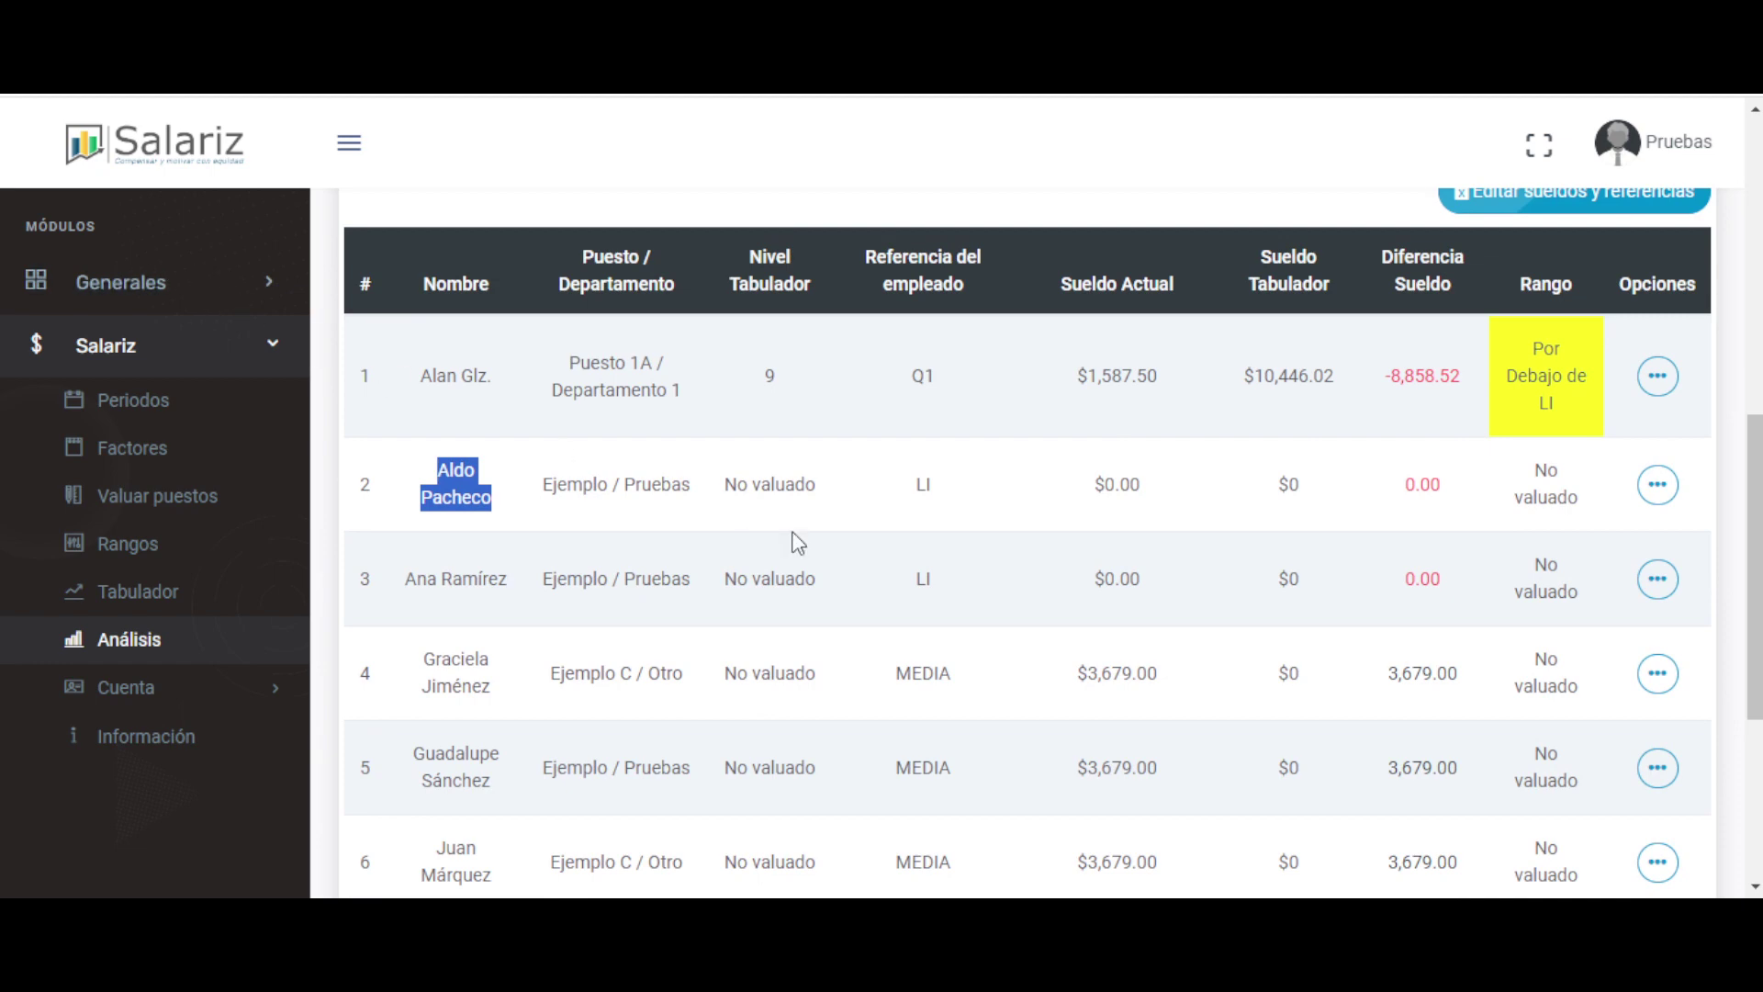
scroll(883, 630, "up", 10)
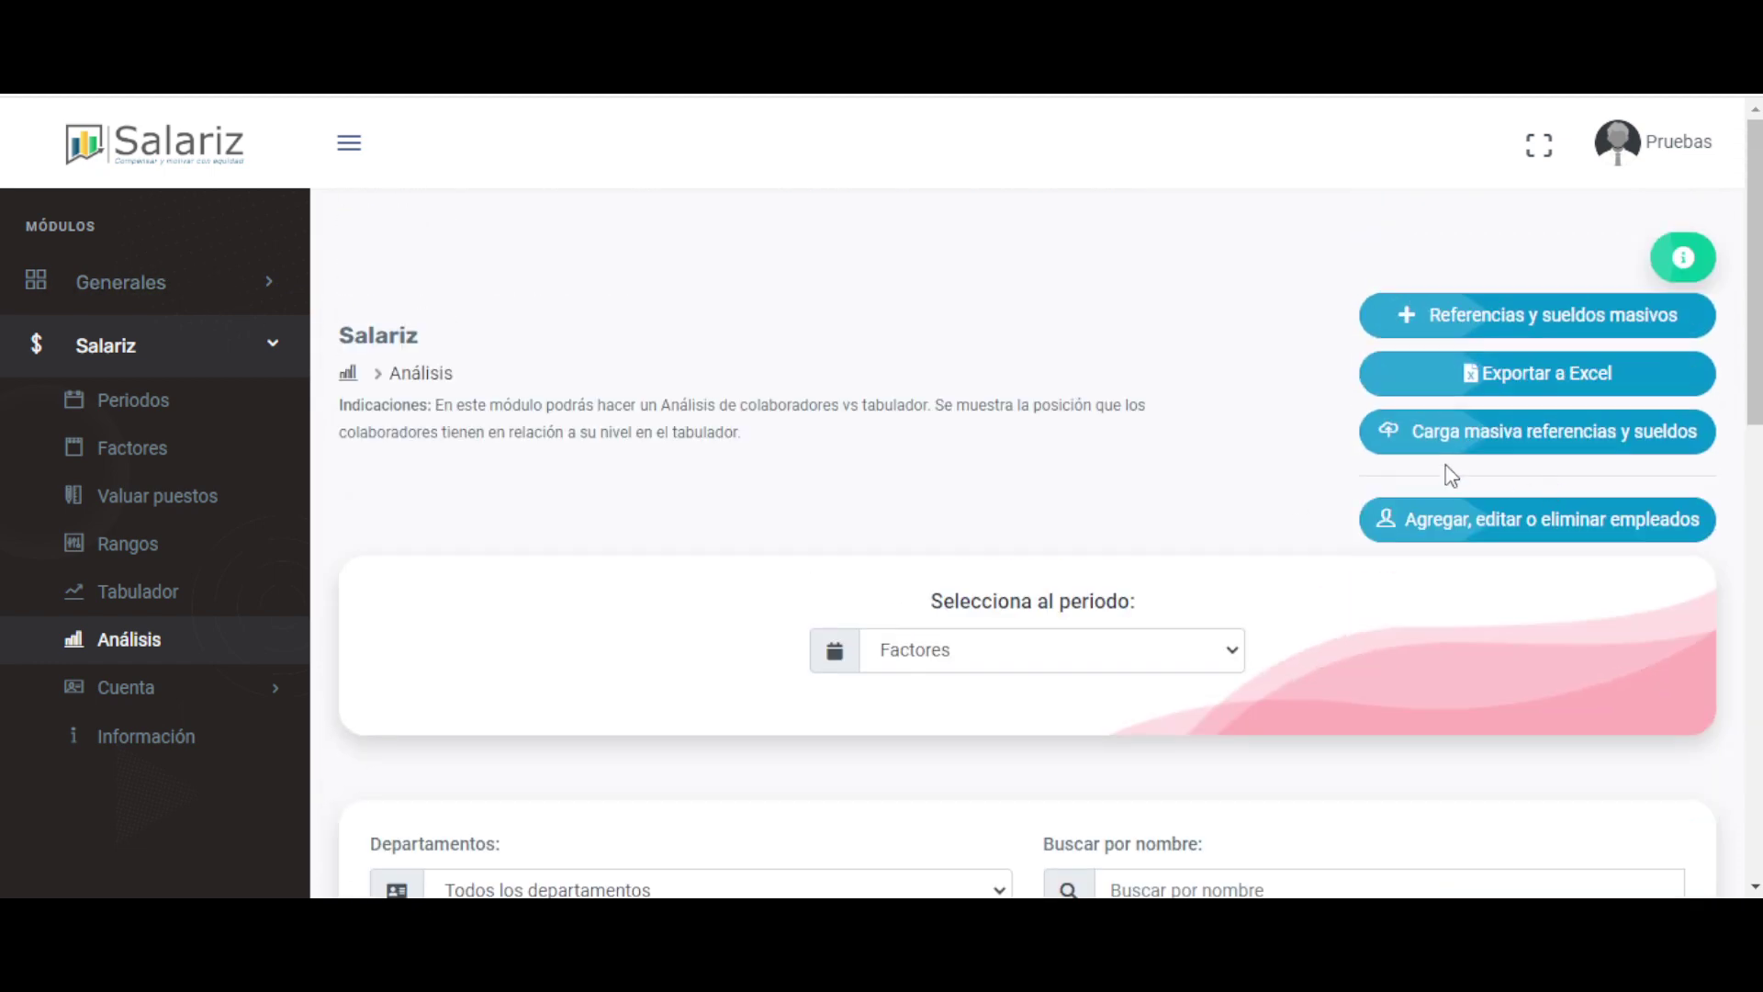
left_click(1503, 442)
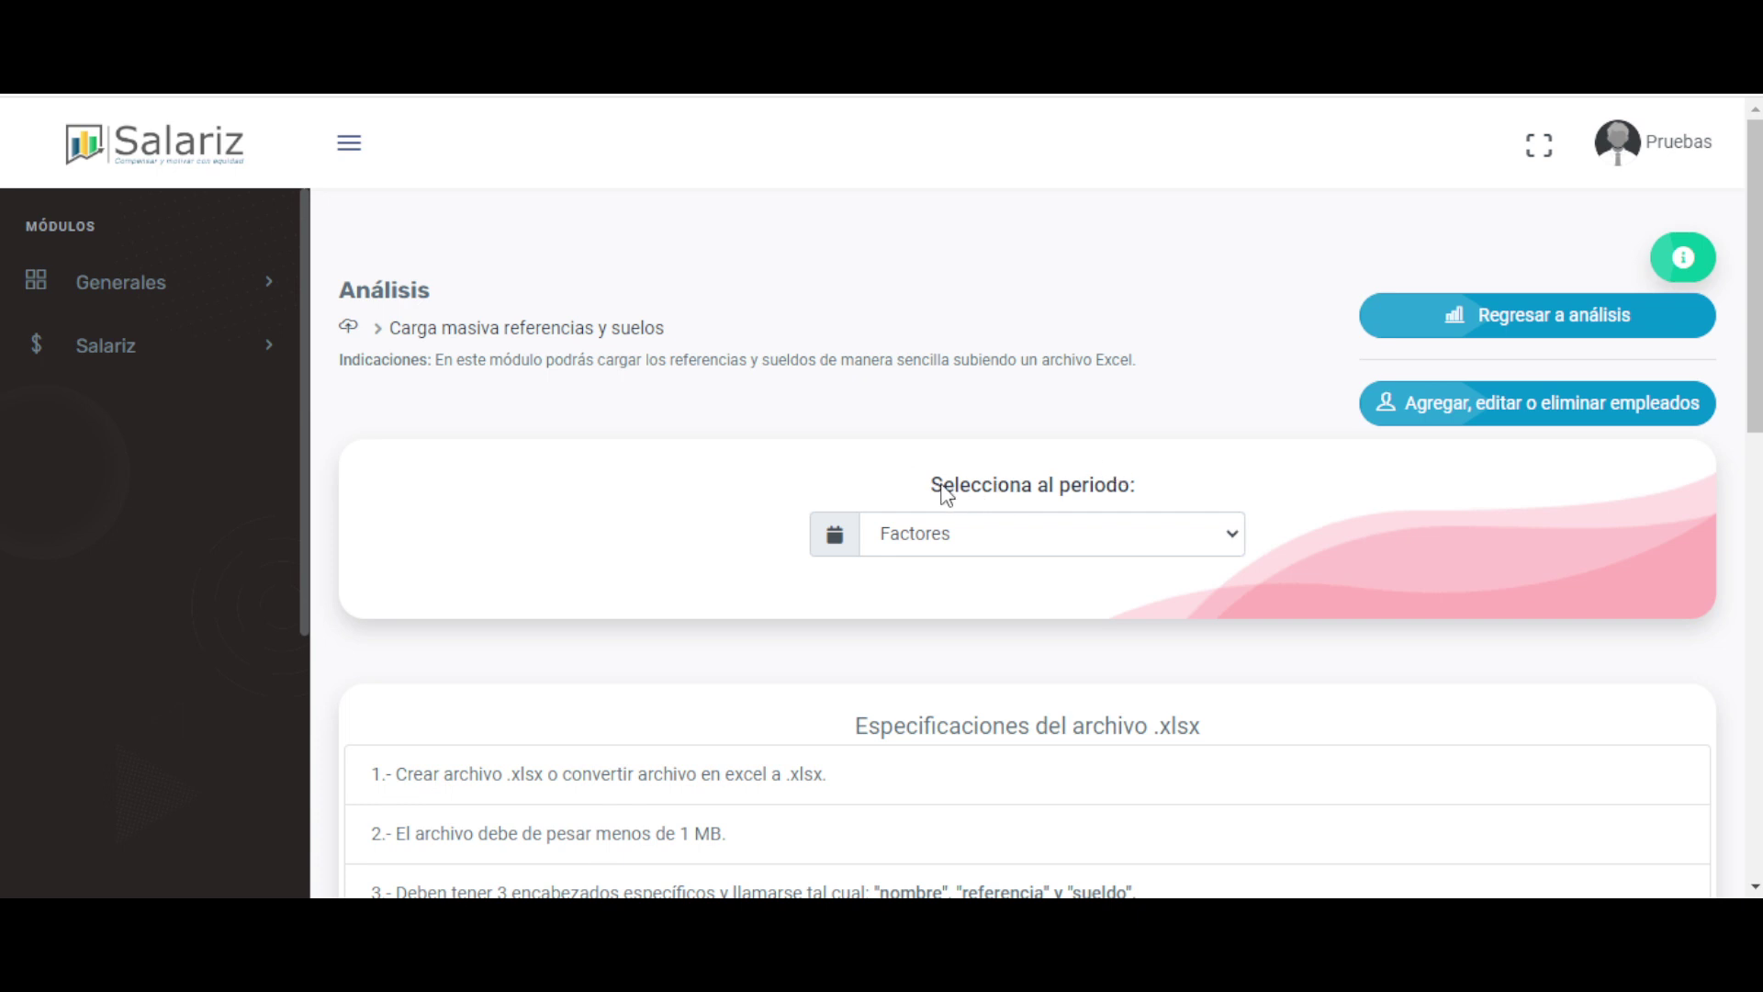
Check the period selection for the bulk upload, keeping Factores as the period.
left_click_drag(940, 487, 1158, 521)
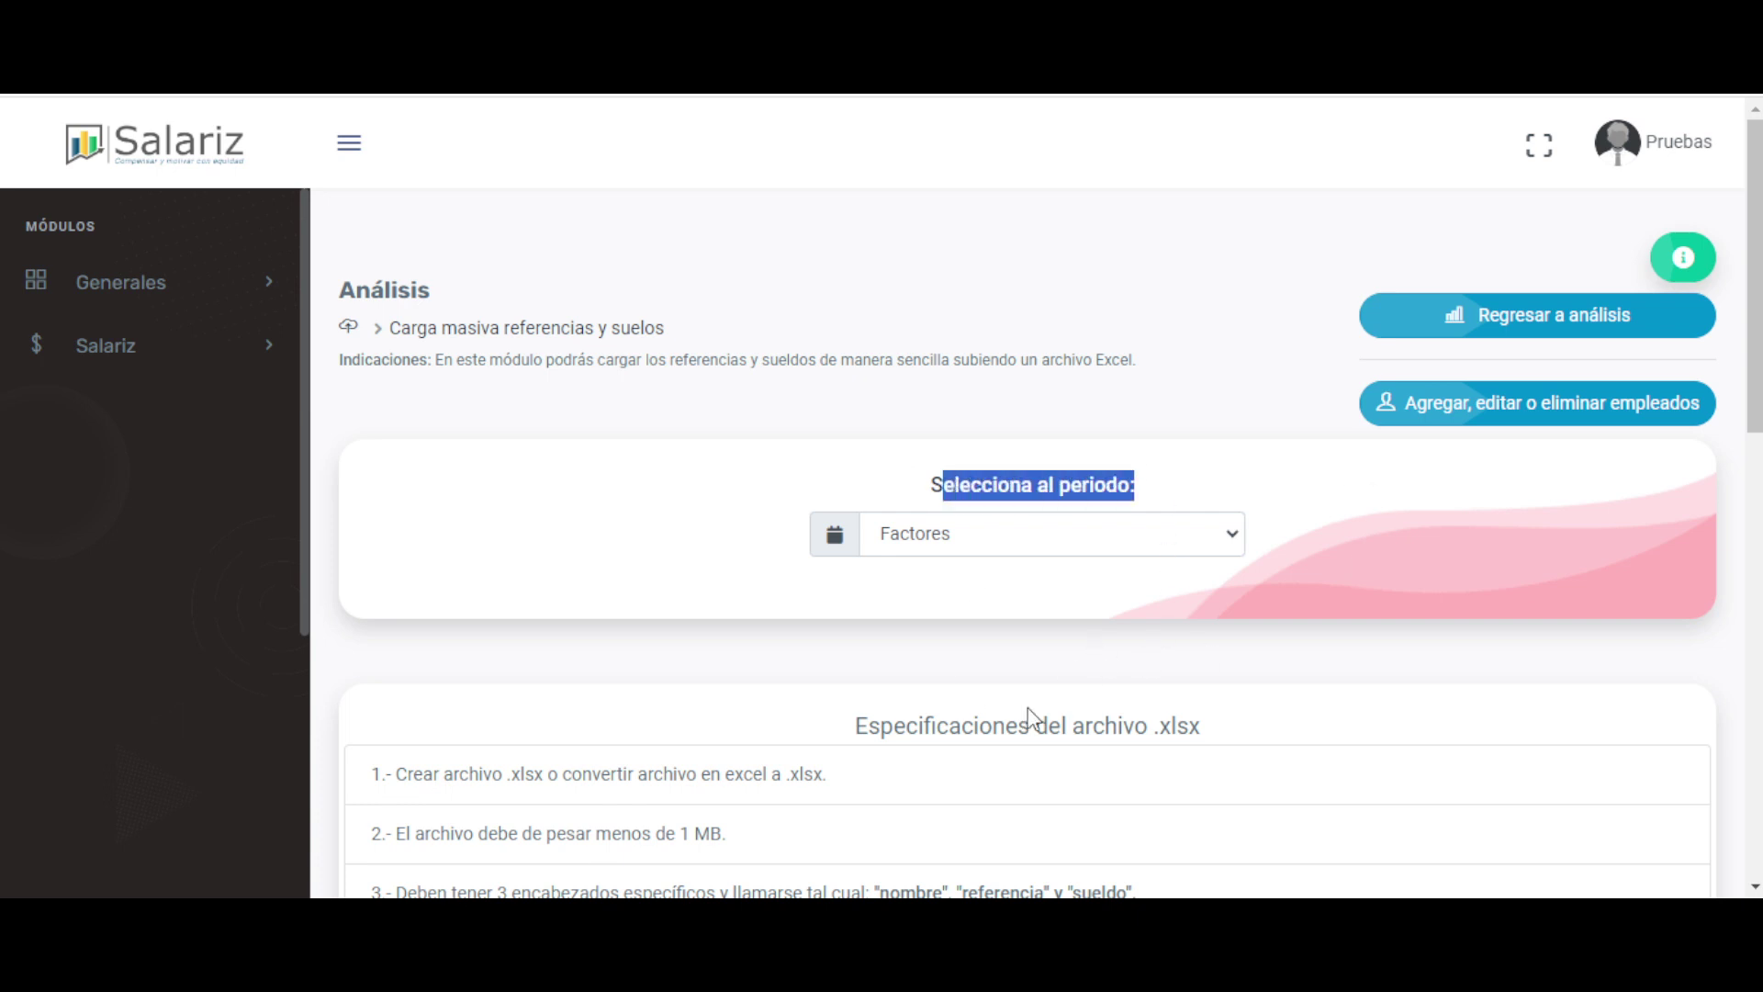
left_click(1266, 587)
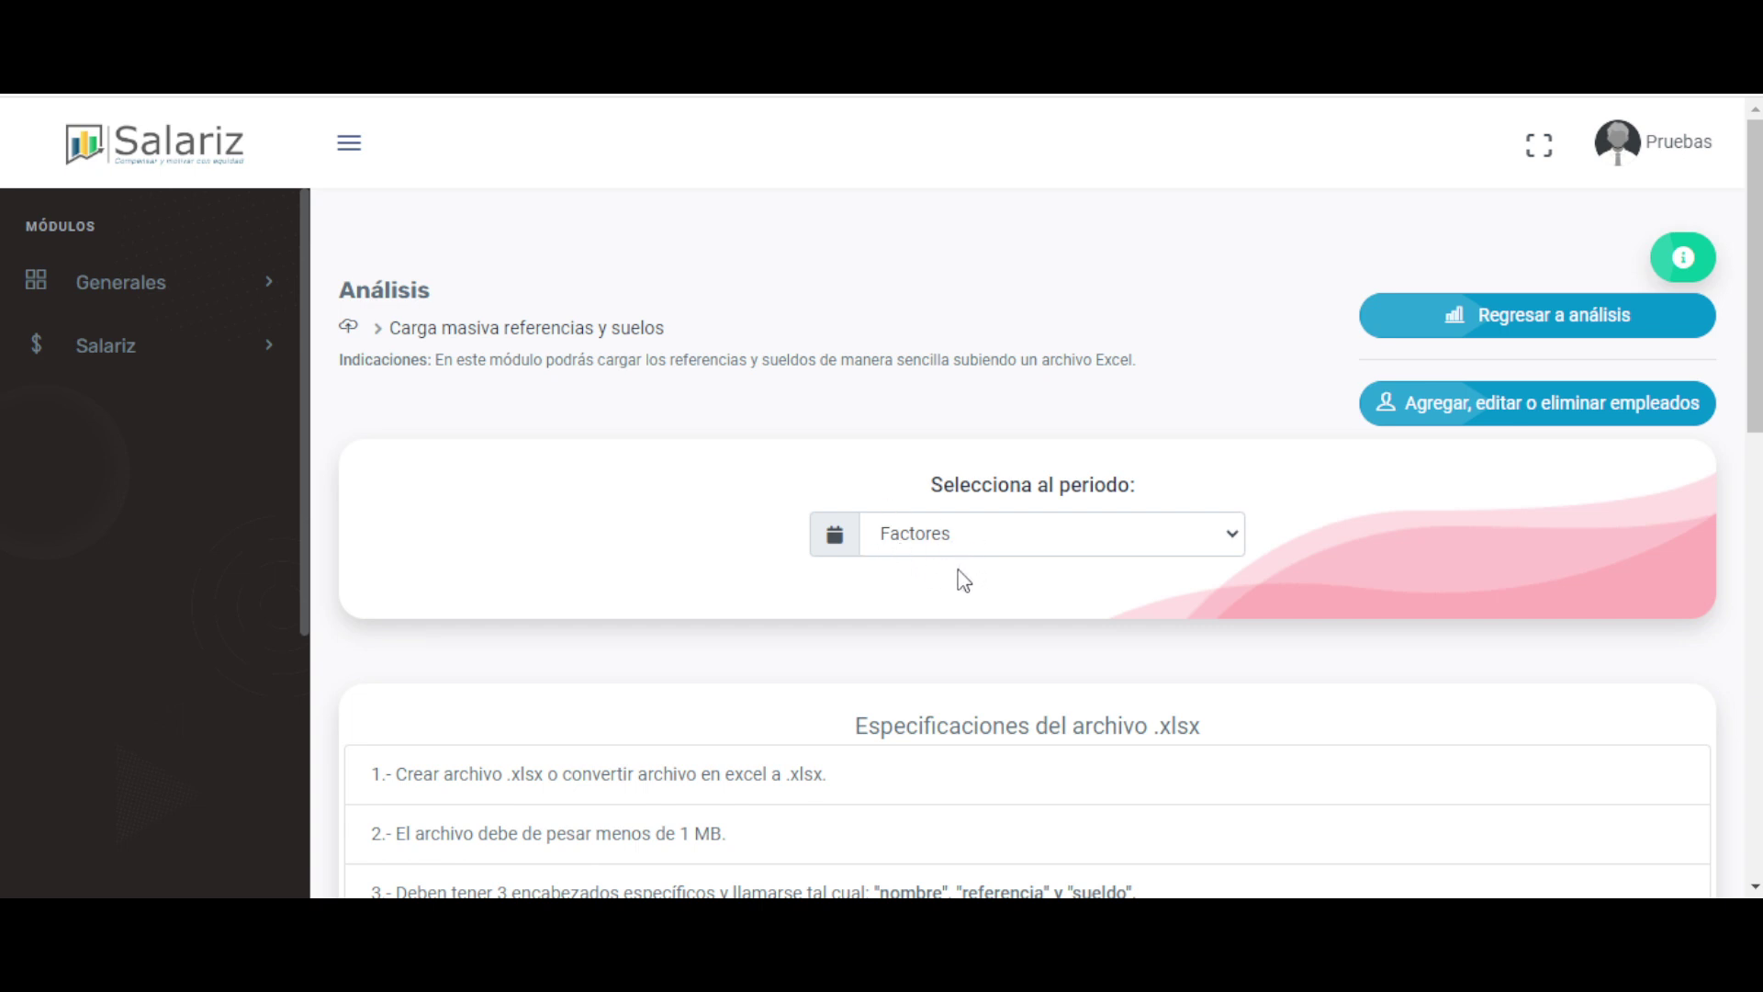
left_click(956, 543)
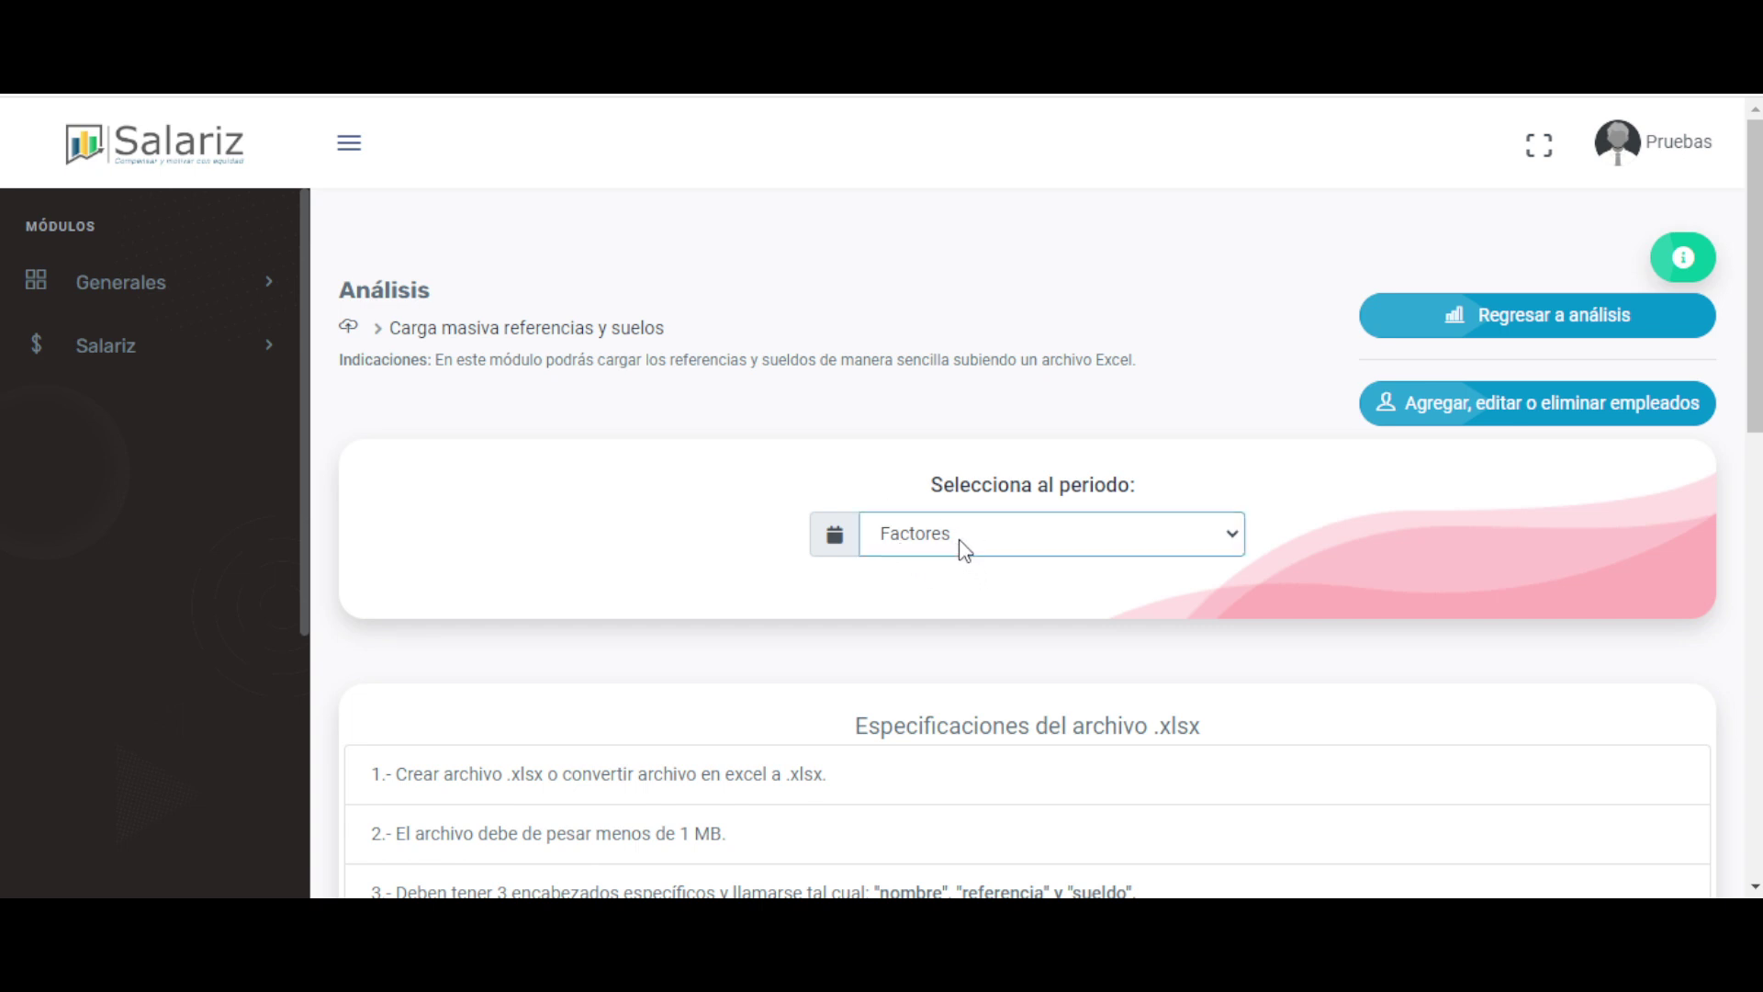
left_click(958, 613)
left_click(987, 662)
left_click(1512, 516)
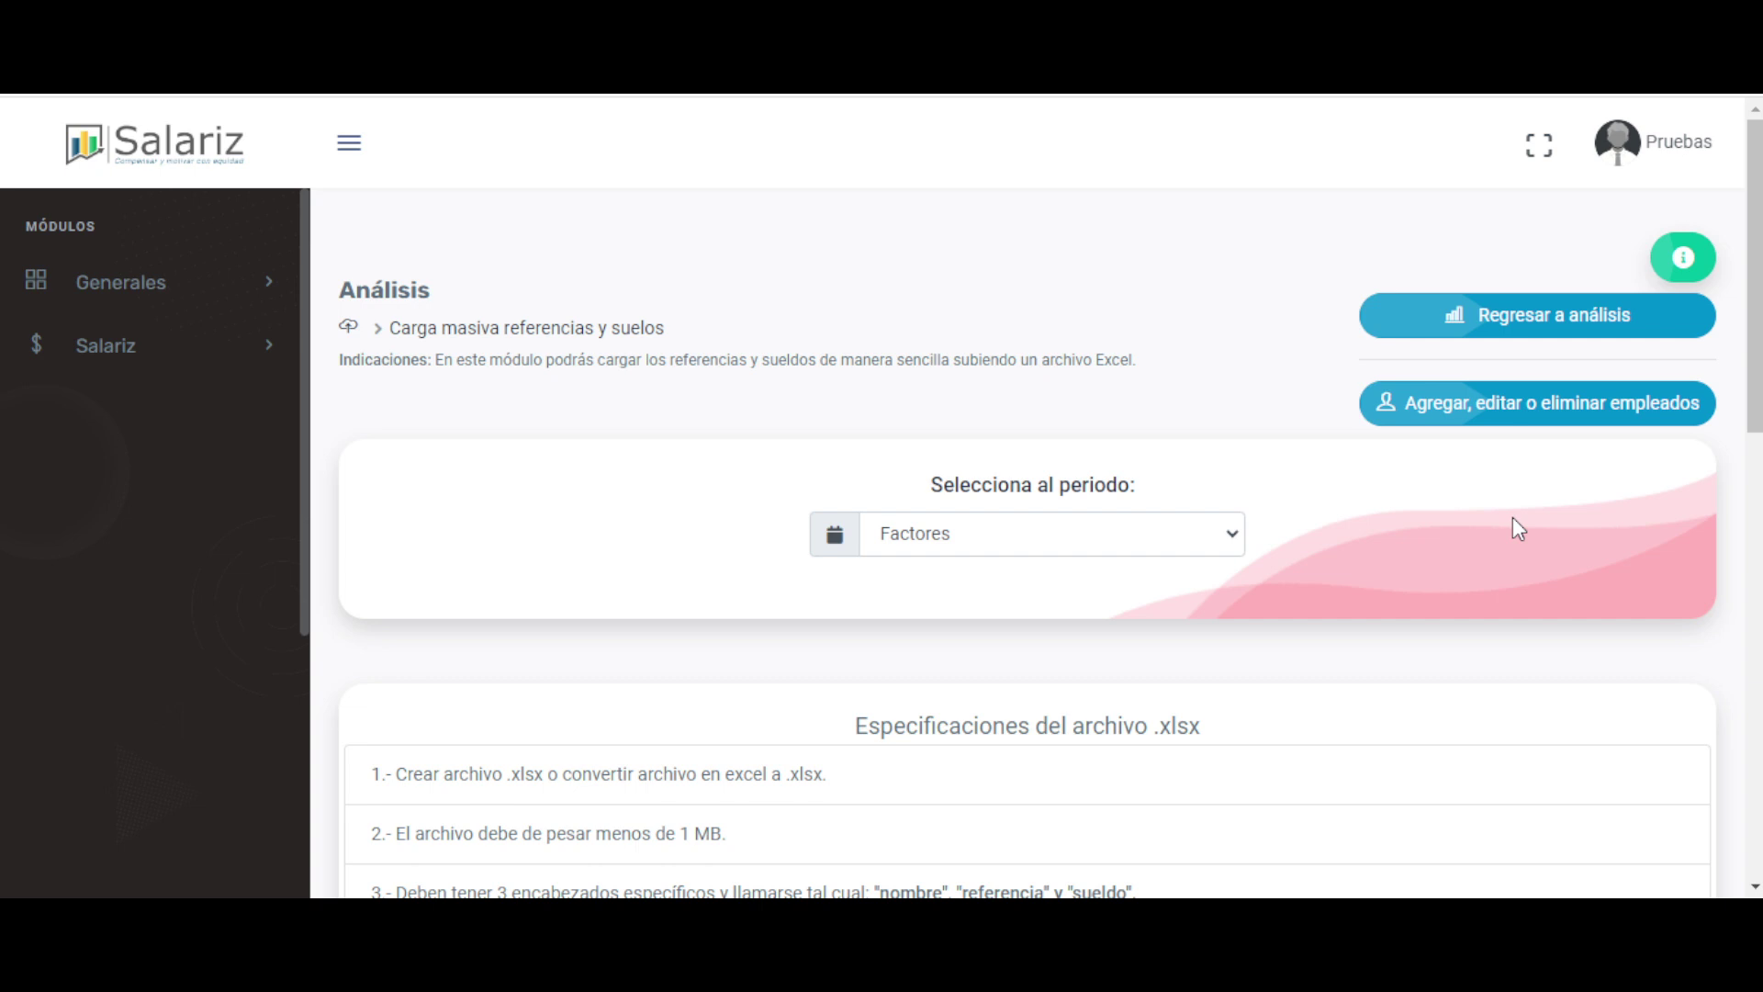
View the submodules of Generales and Salariz, and point out the period selection on the bulk upload page.
left_click(145, 284)
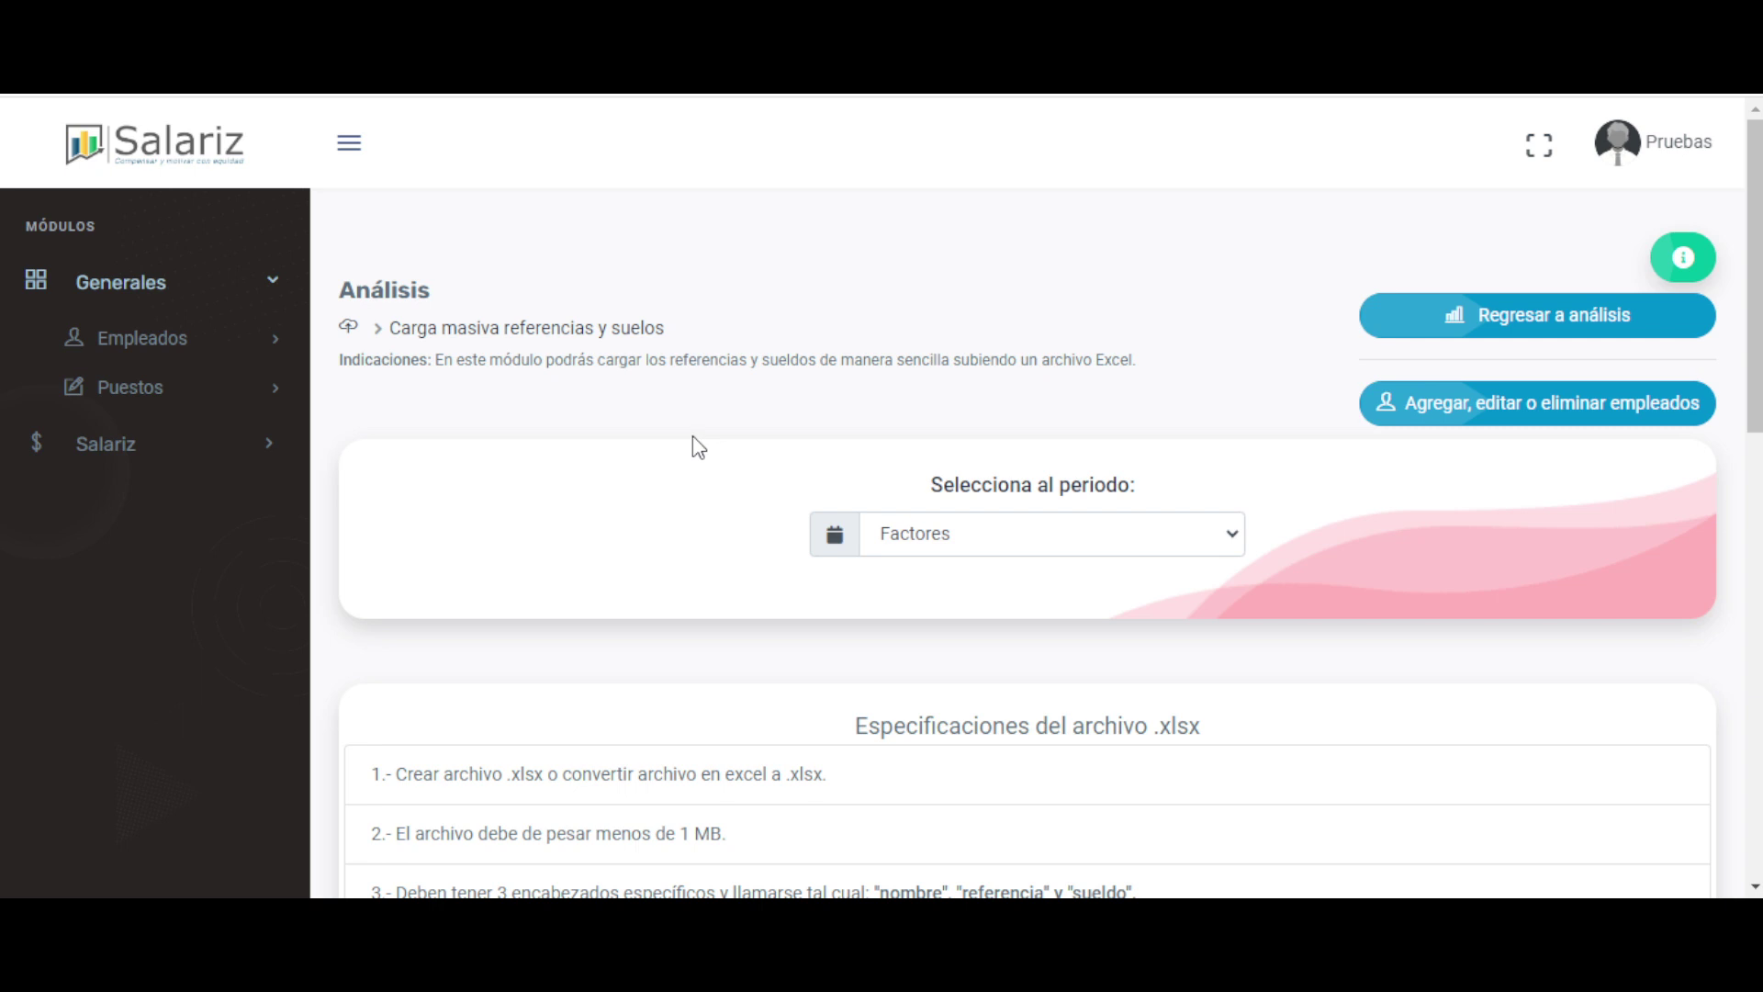
scroll(697, 445, "down", 4)
scroll(697, 446, "up", 4)
triple_click(1126, 491)
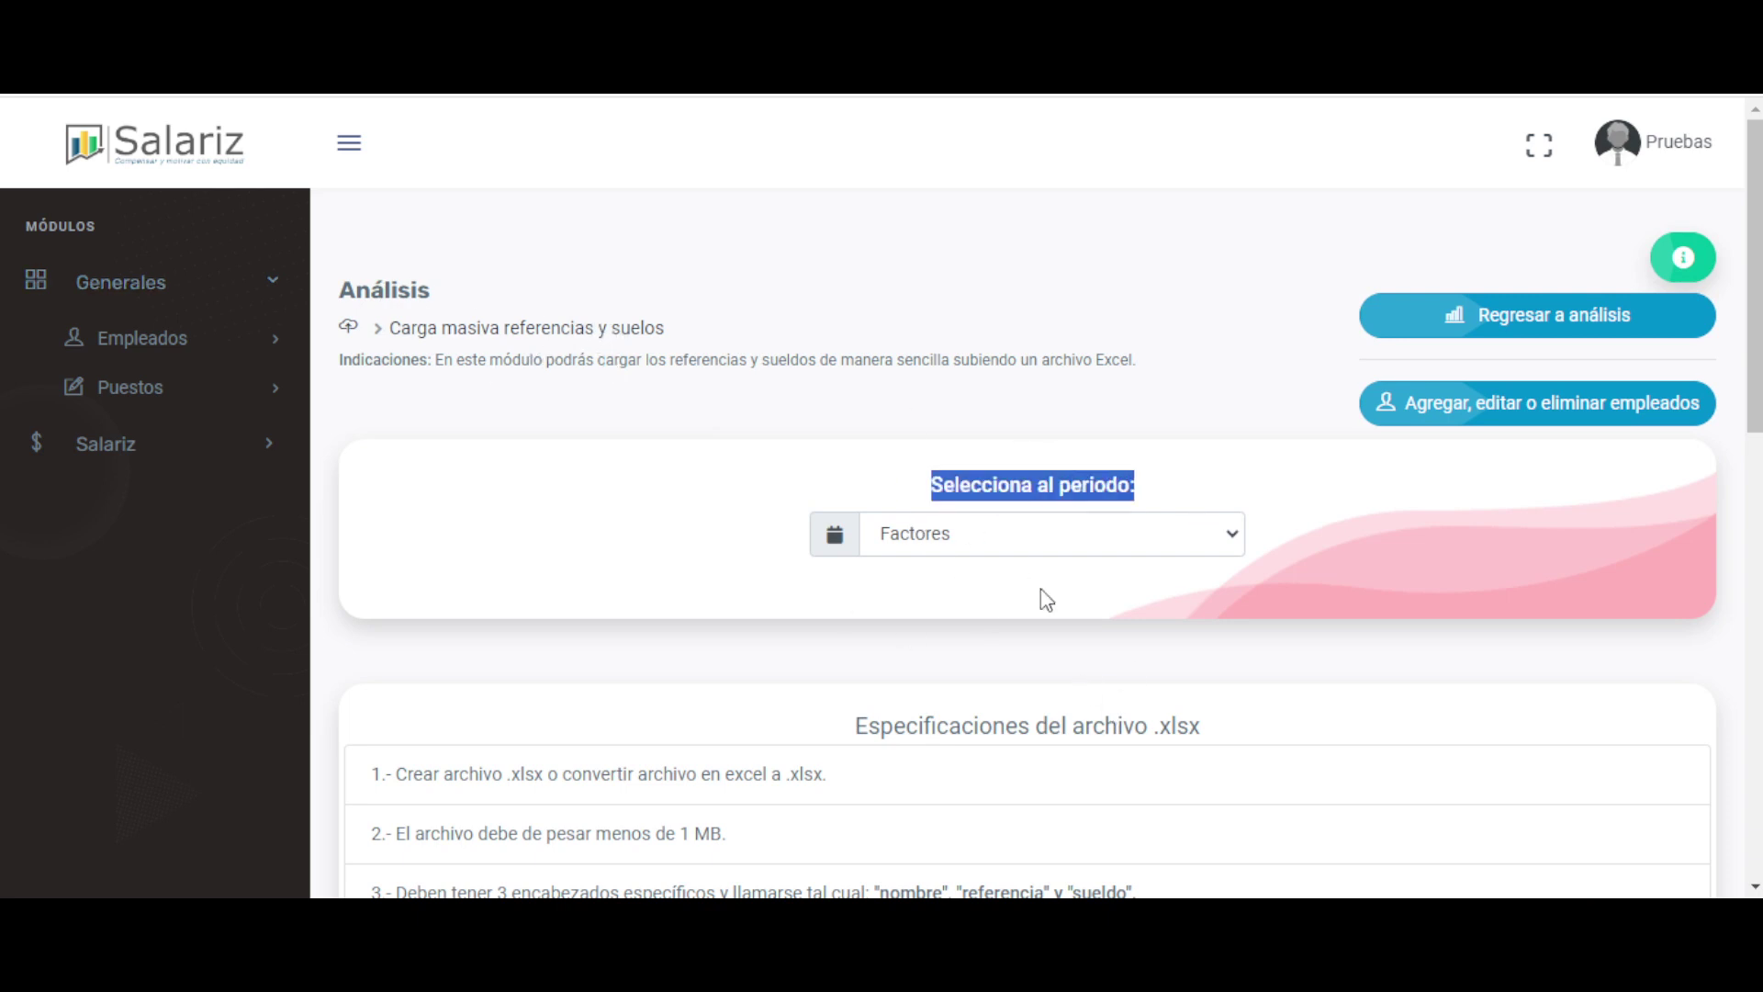
left_click(229, 453)
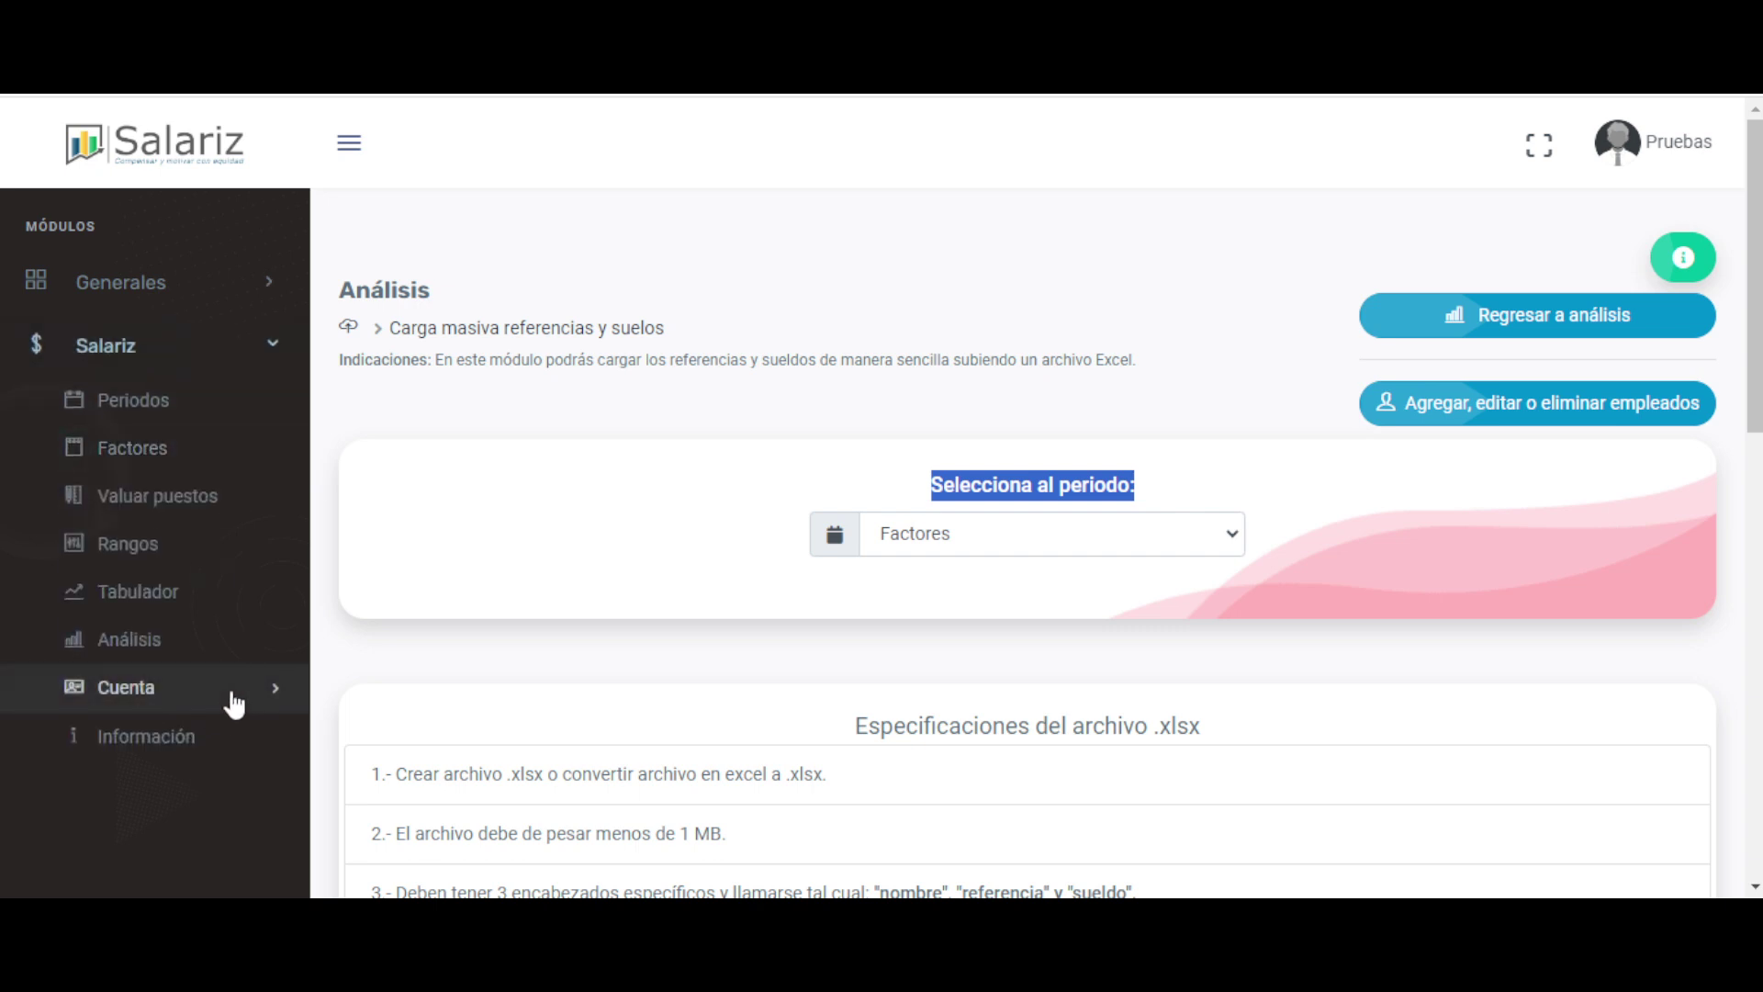
Read the .xlsx file specifications on the required format and the maximum file size.
scroll(1038, 609, "down", 2)
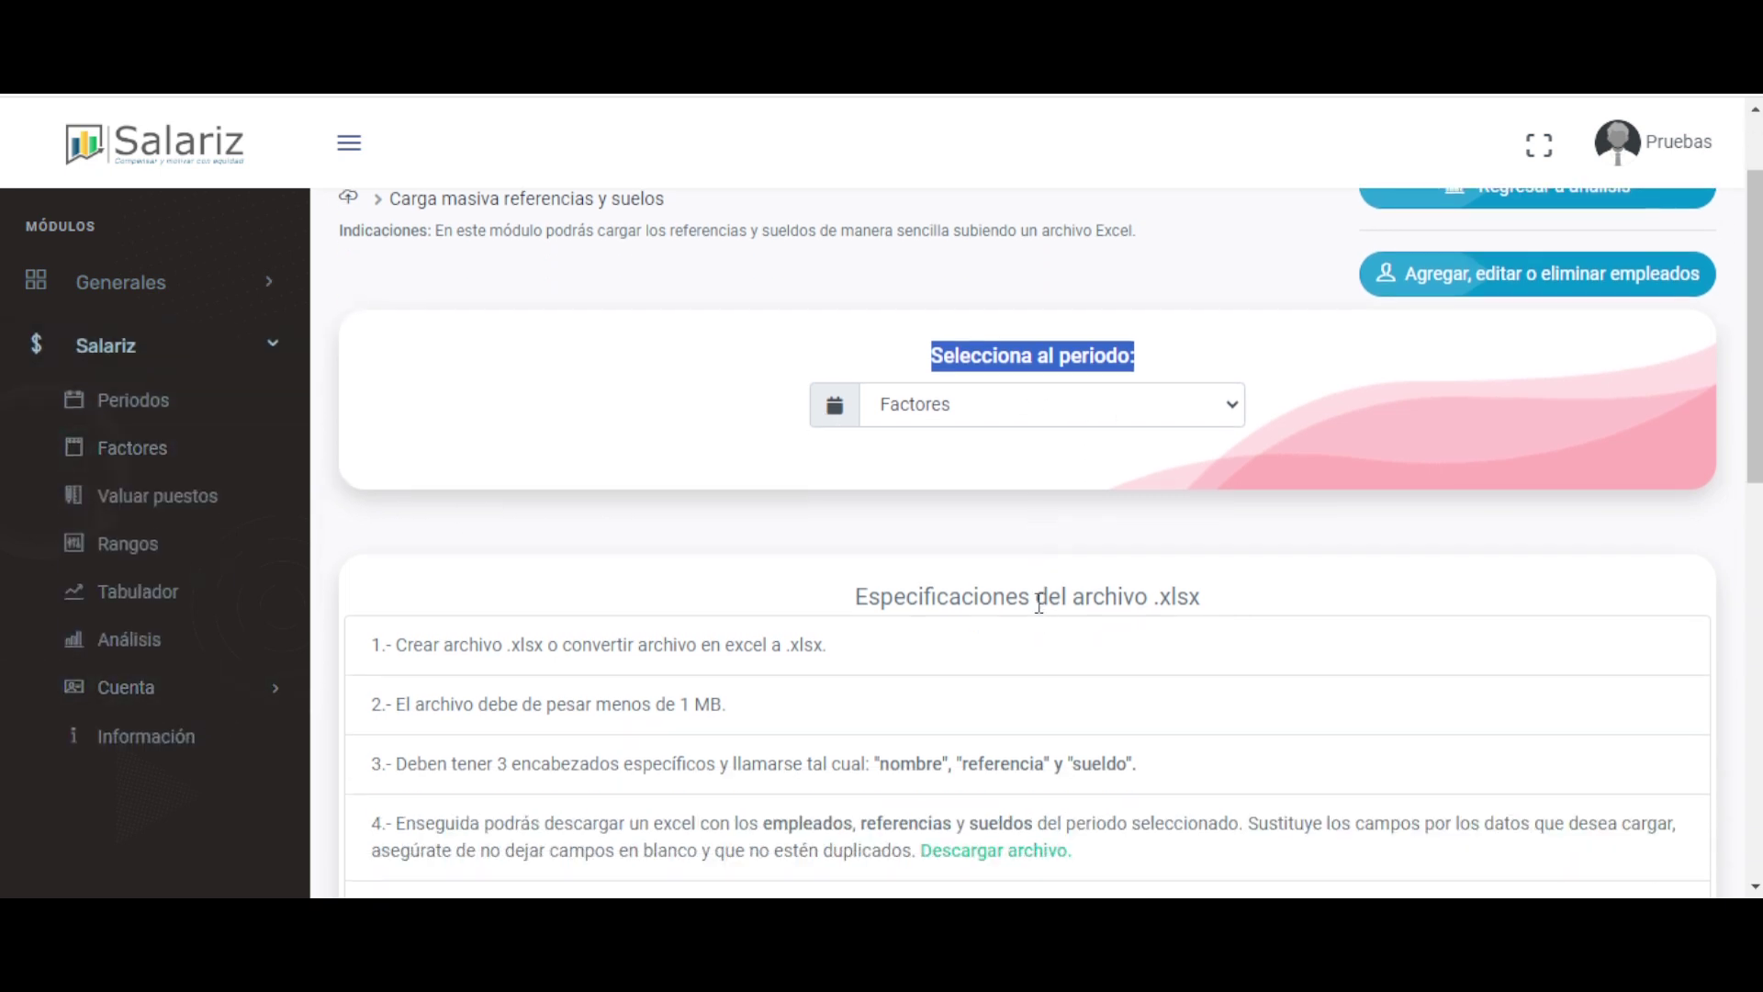
scroll(1038, 603, "down", 4)
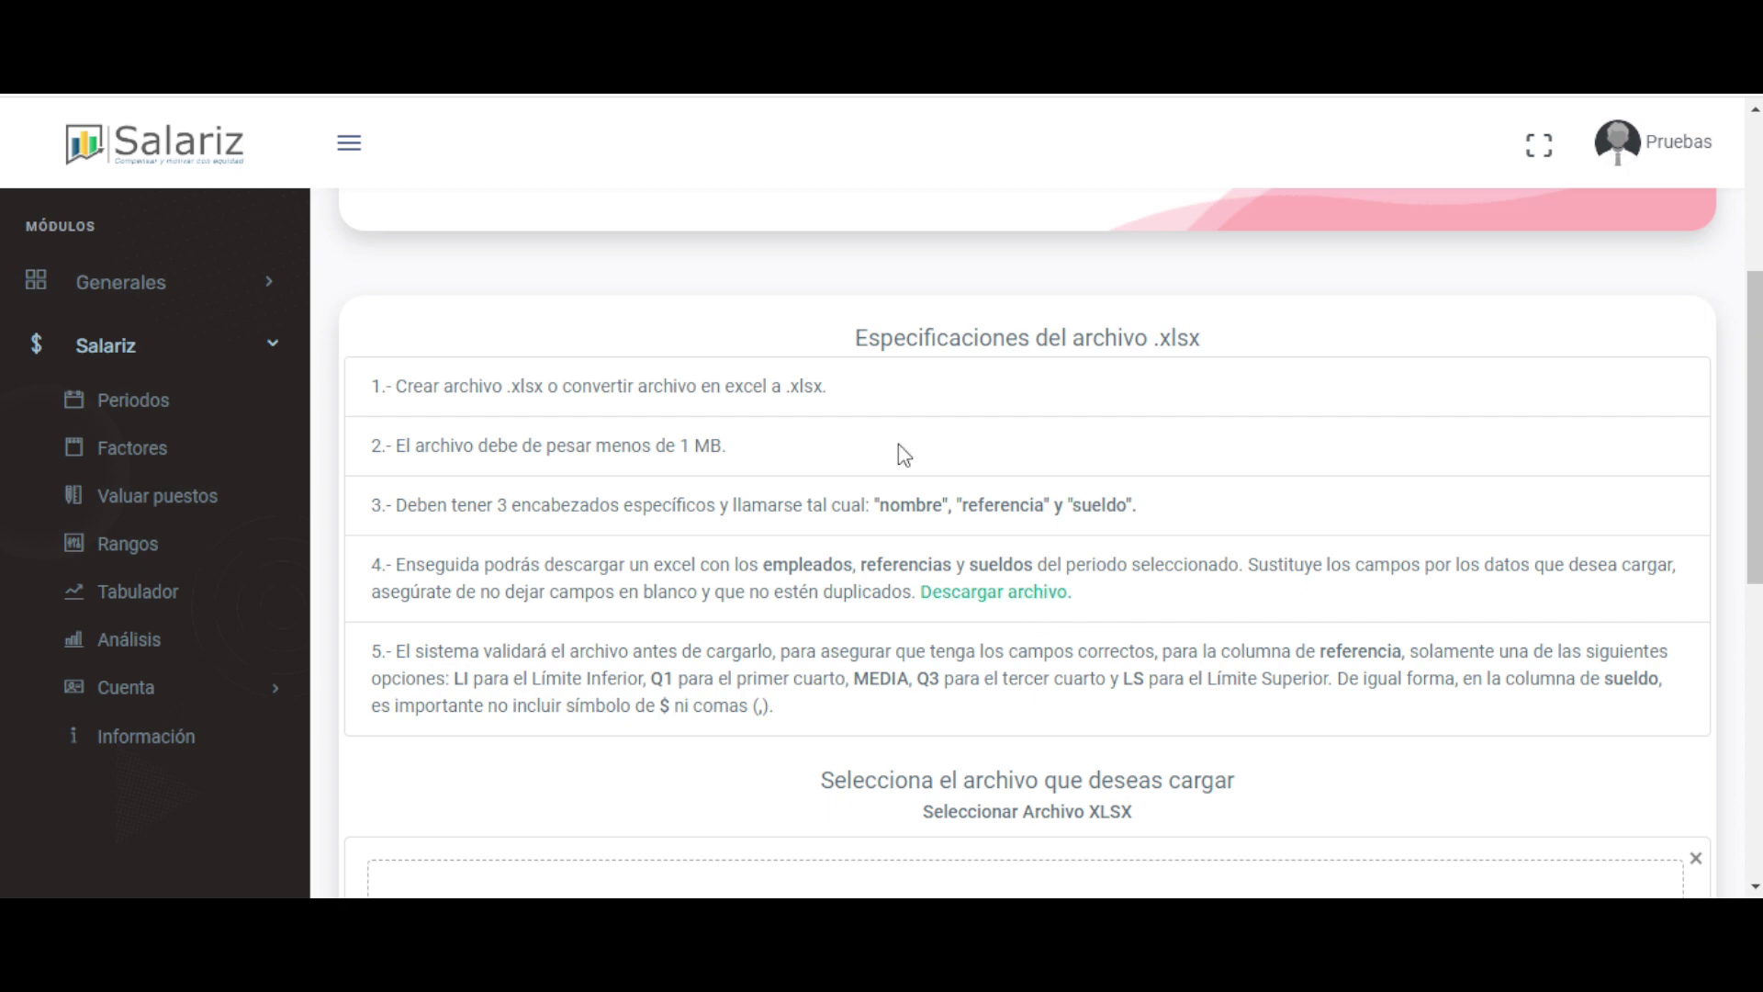
left_click_drag(629, 386, 843, 402)
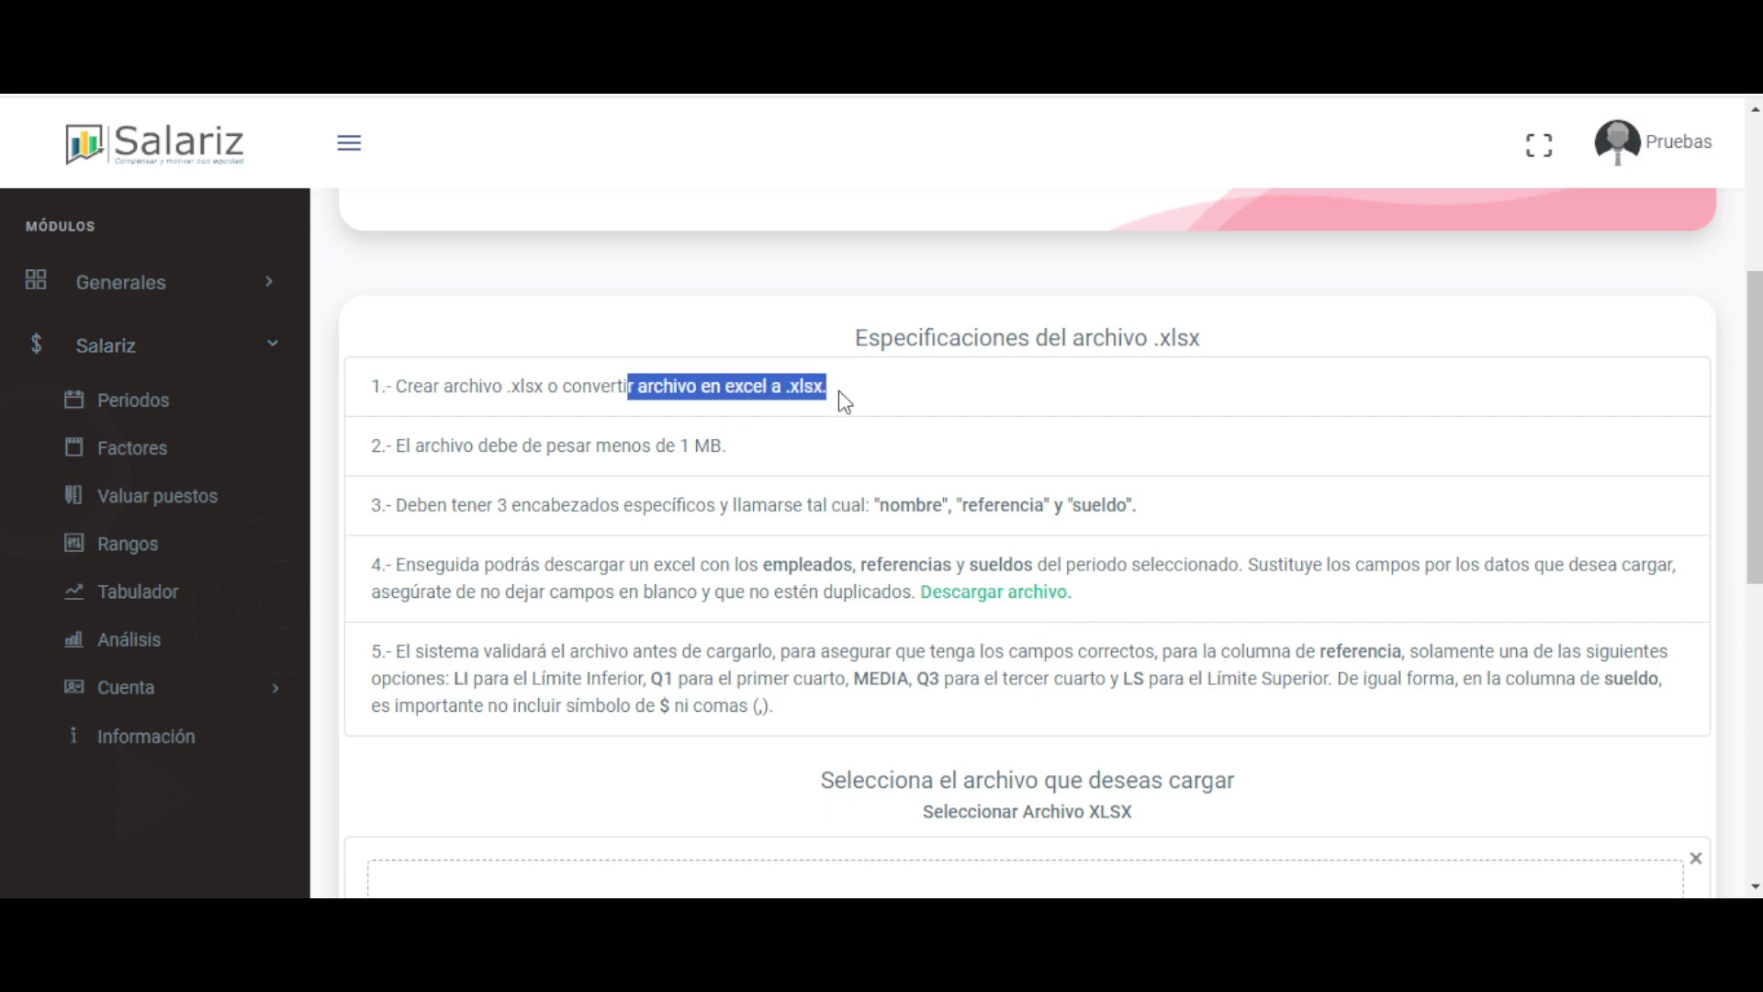
left_click(775, 443)
left_click_drag(547, 446, 816, 470)
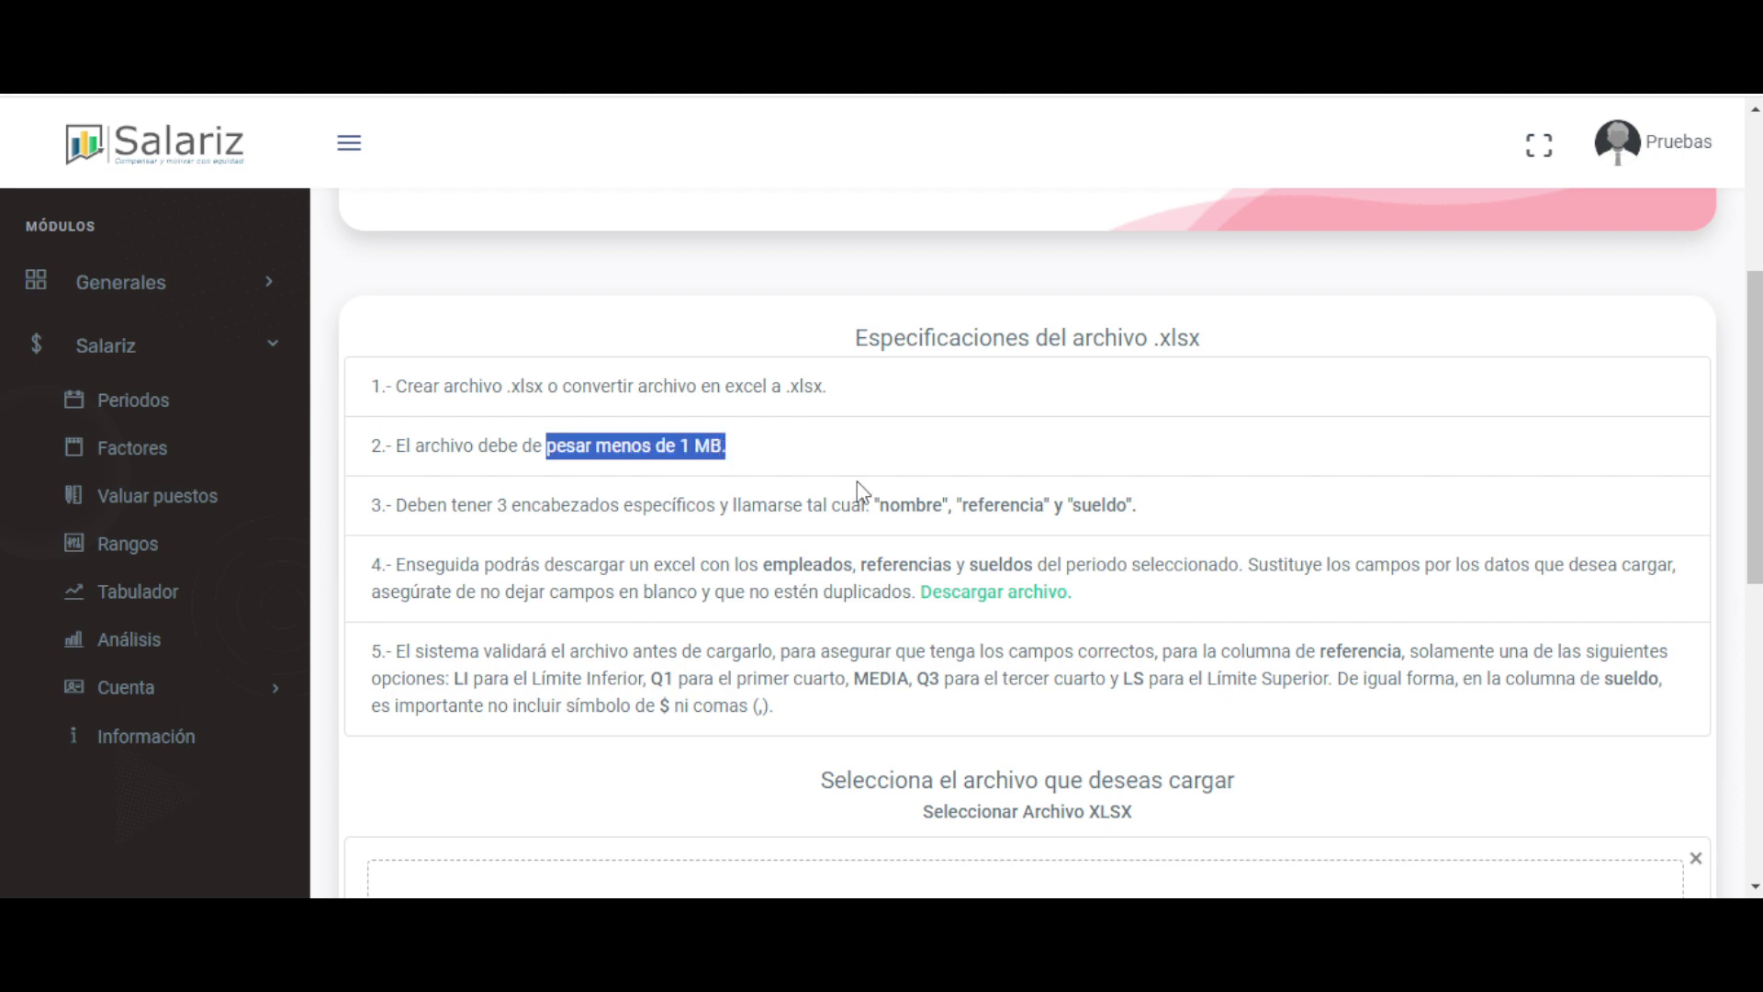
left_click(720, 532)
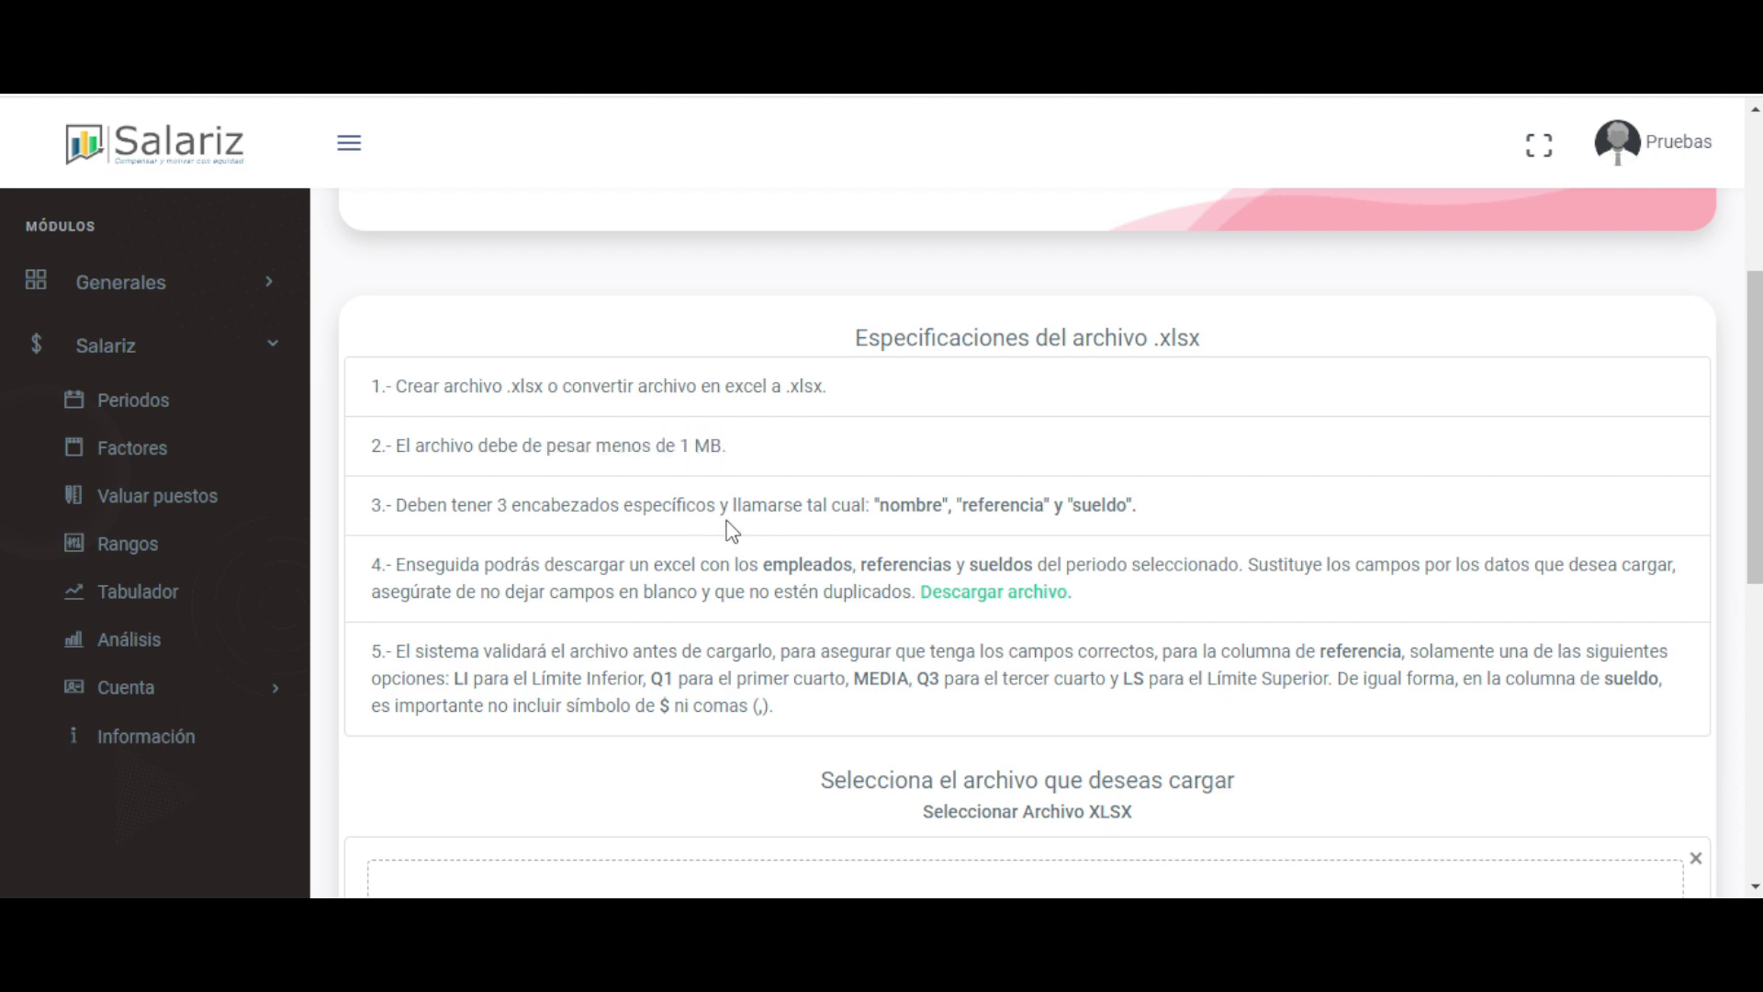
Examine the three required column headers in the file specifications: nombre, referencia and sueldo.
double_click(912, 498)
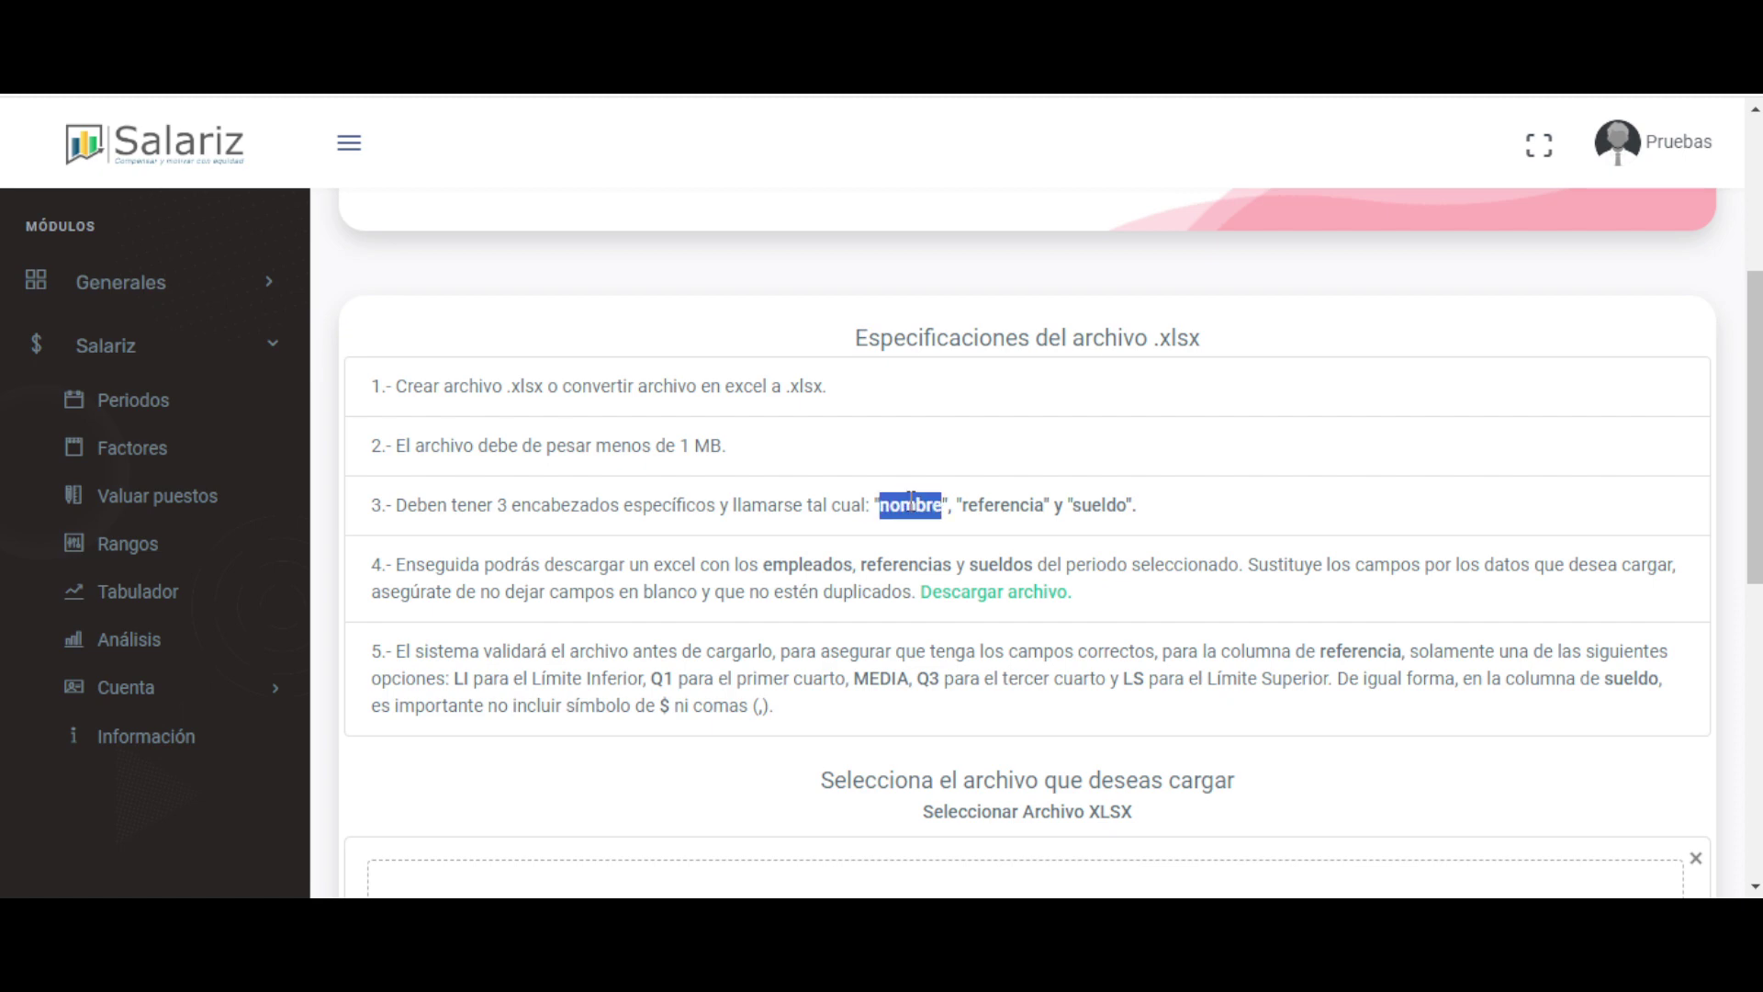
double_click(1006, 503)
double_click(1102, 502)
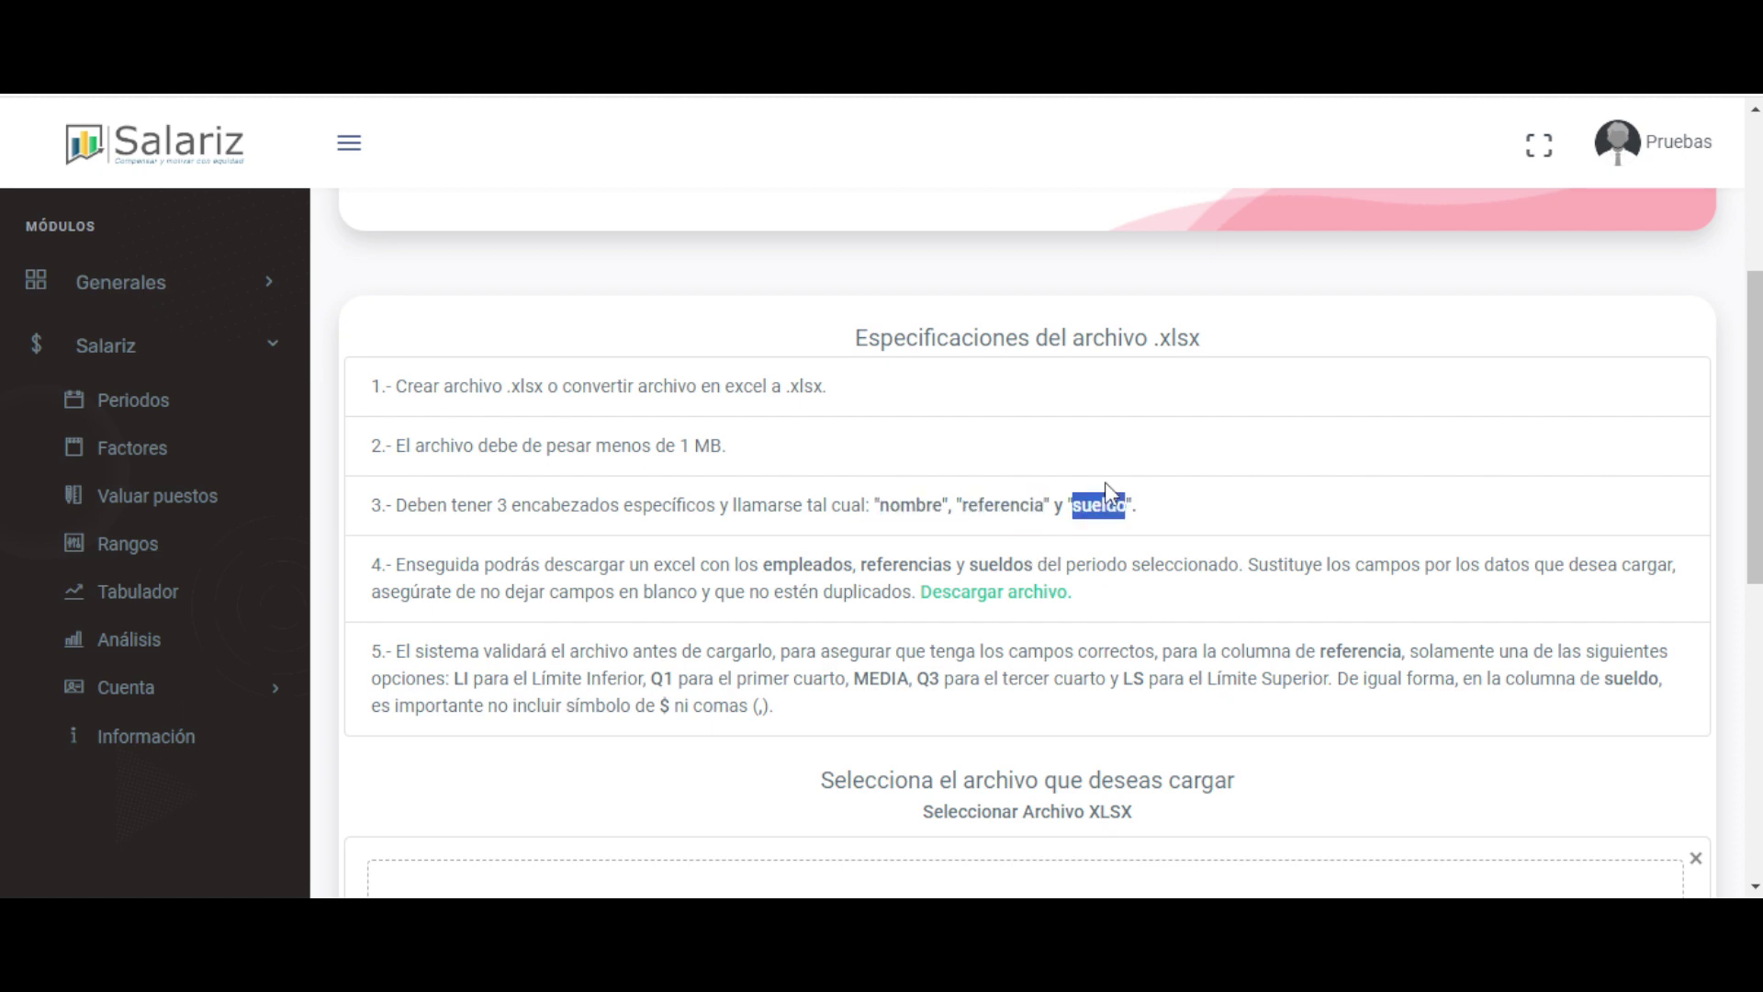
left_click_drag(1194, 505, 875, 503)
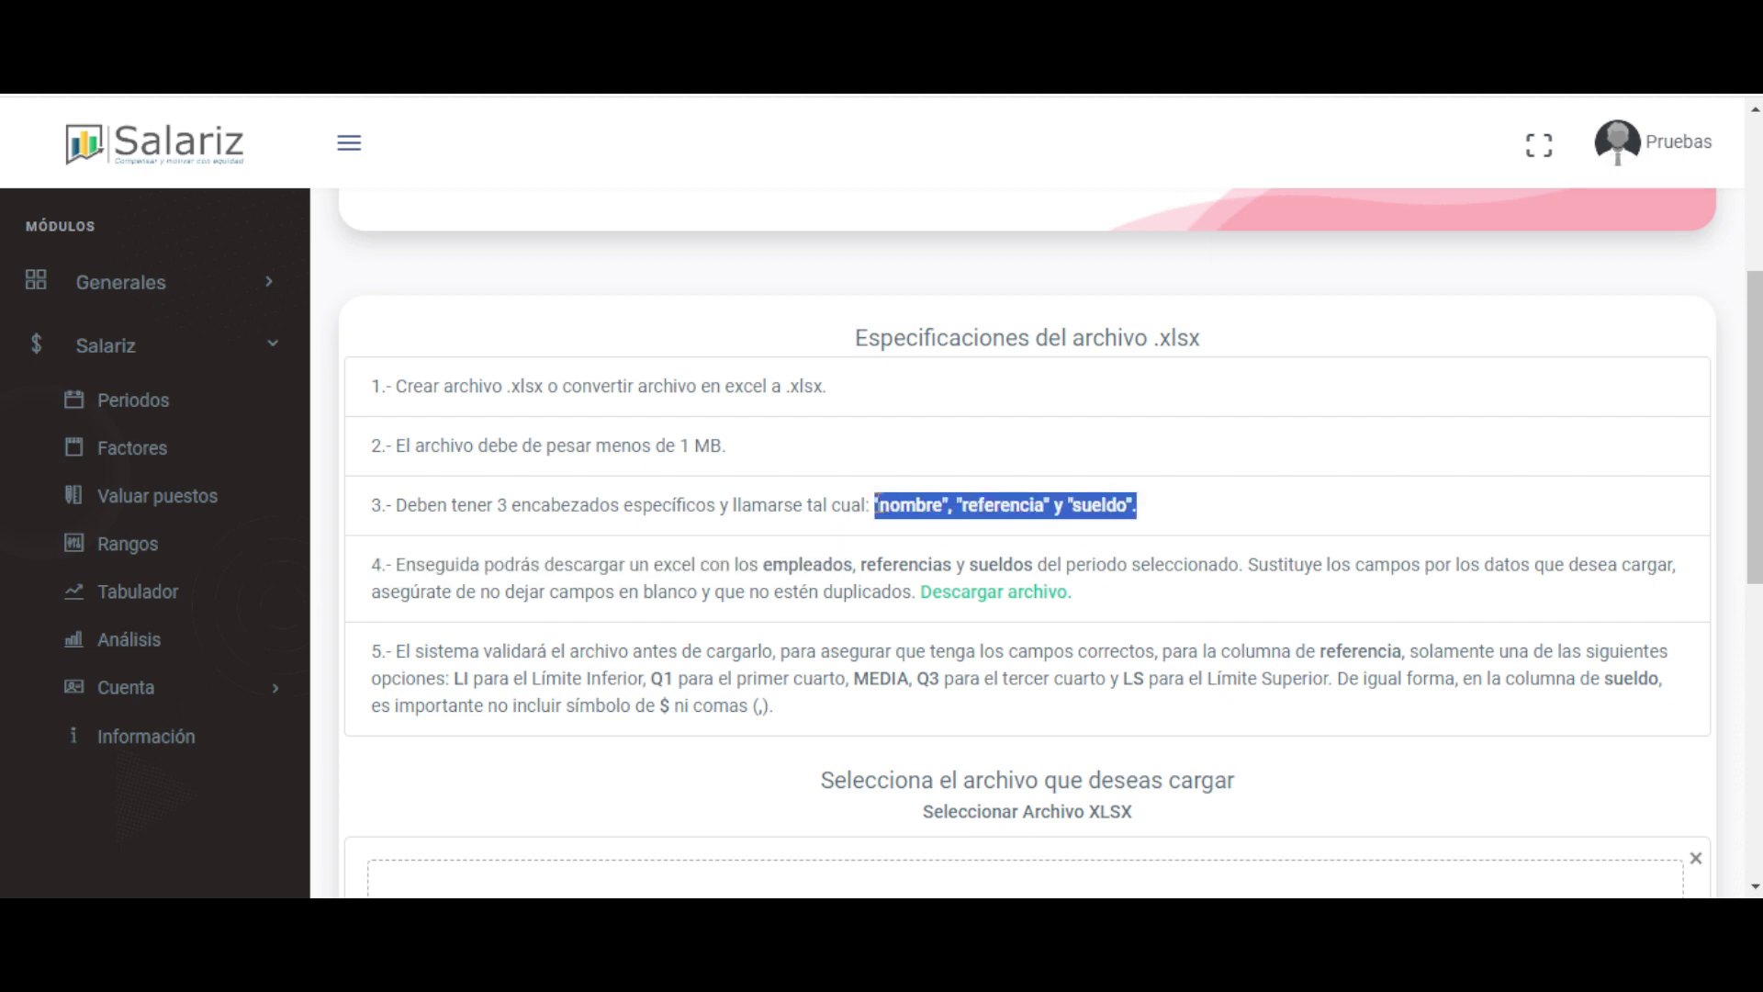
left_click(903, 516)
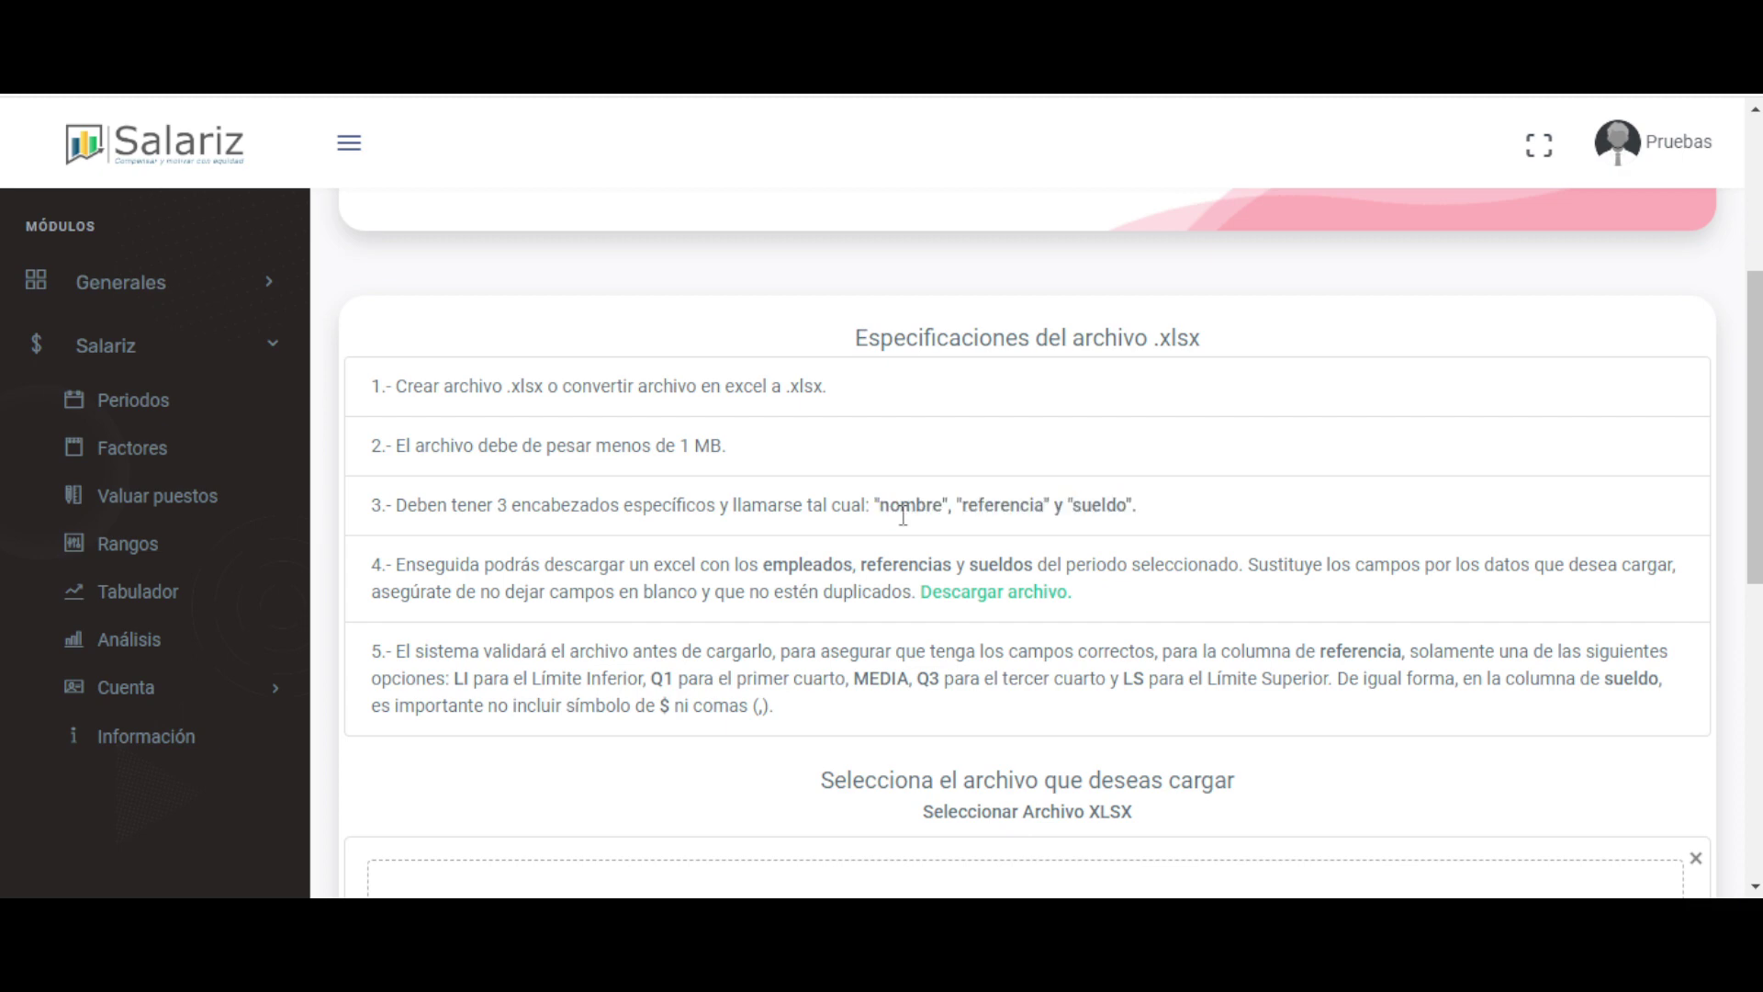
double_click(986, 507)
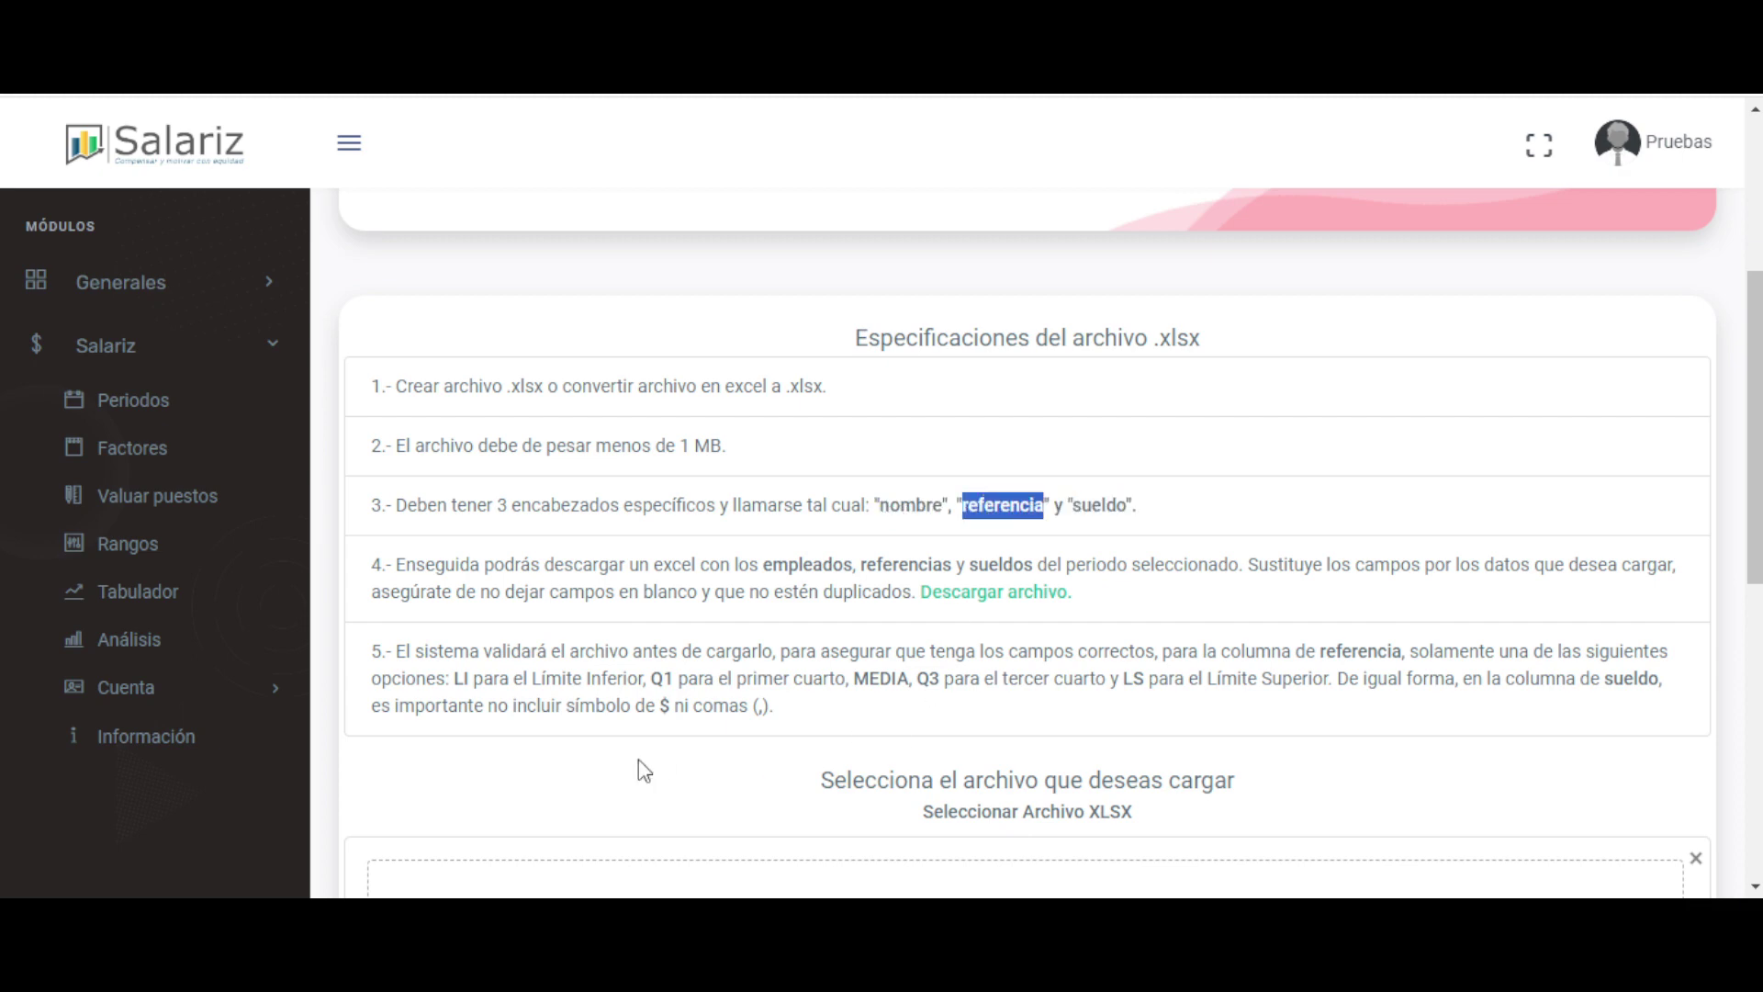
Examine the values allowed in the reference column: LI, Q1, MEDIA, Q3 and LS.
left_click_drag(1222, 652, 1410, 655)
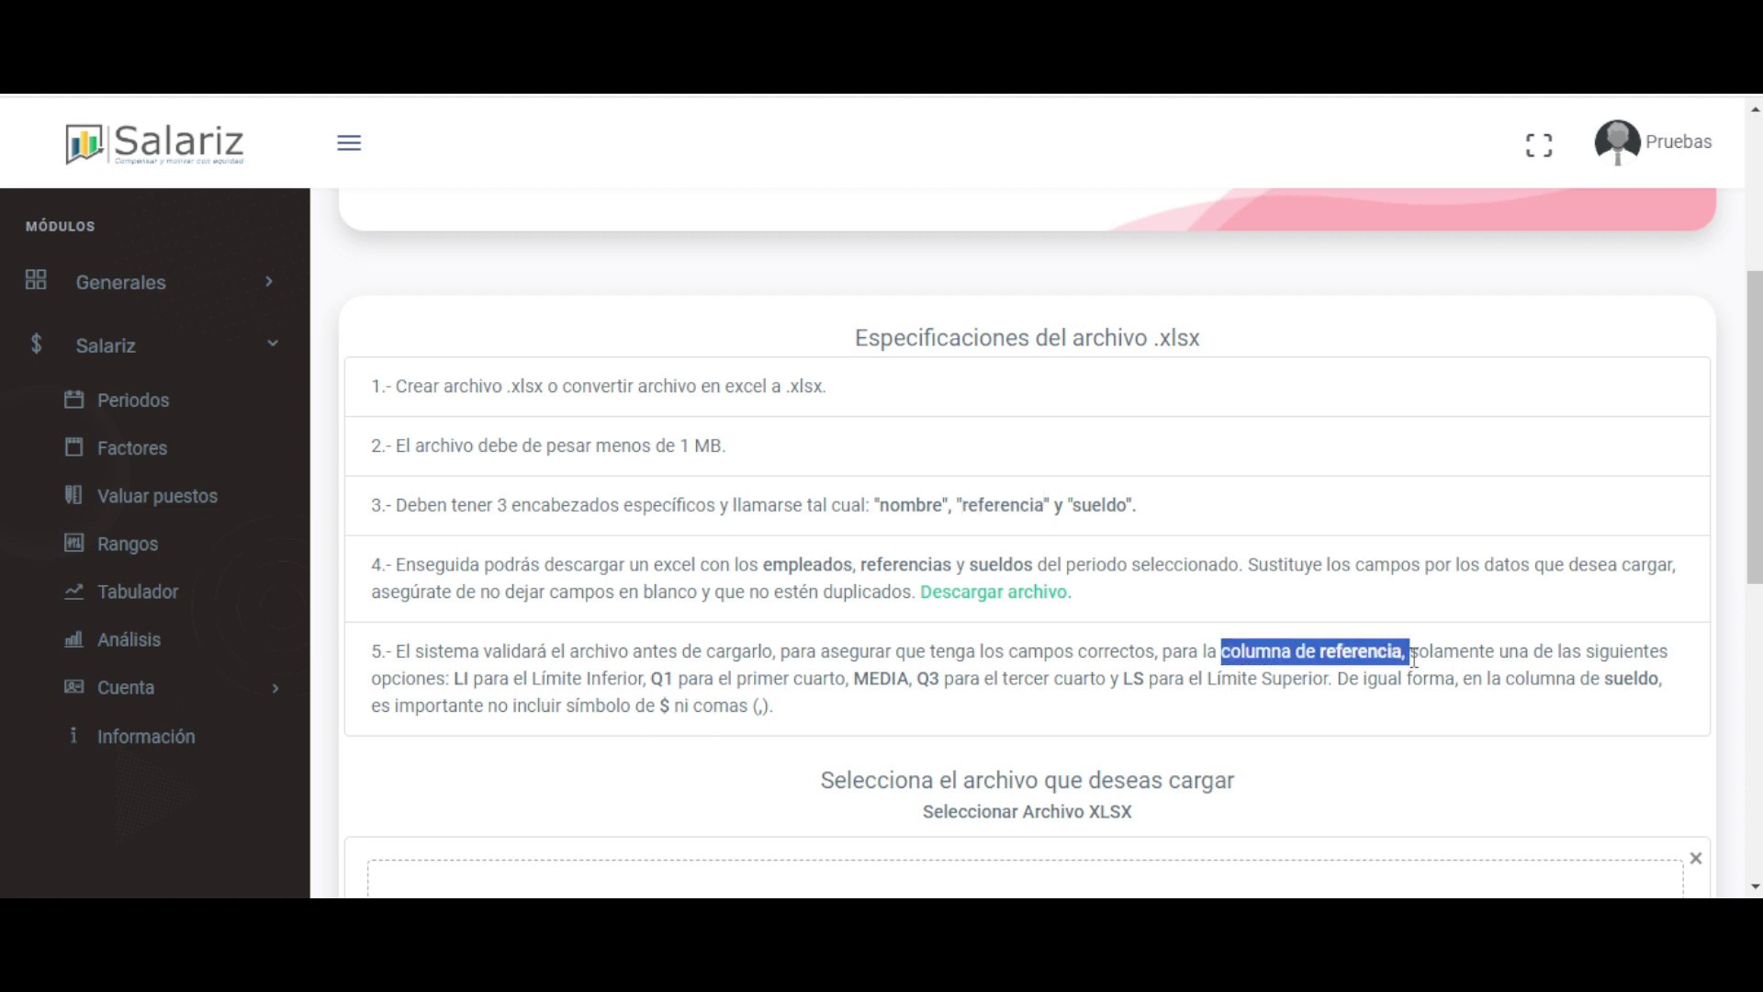
left_click(448, 678)
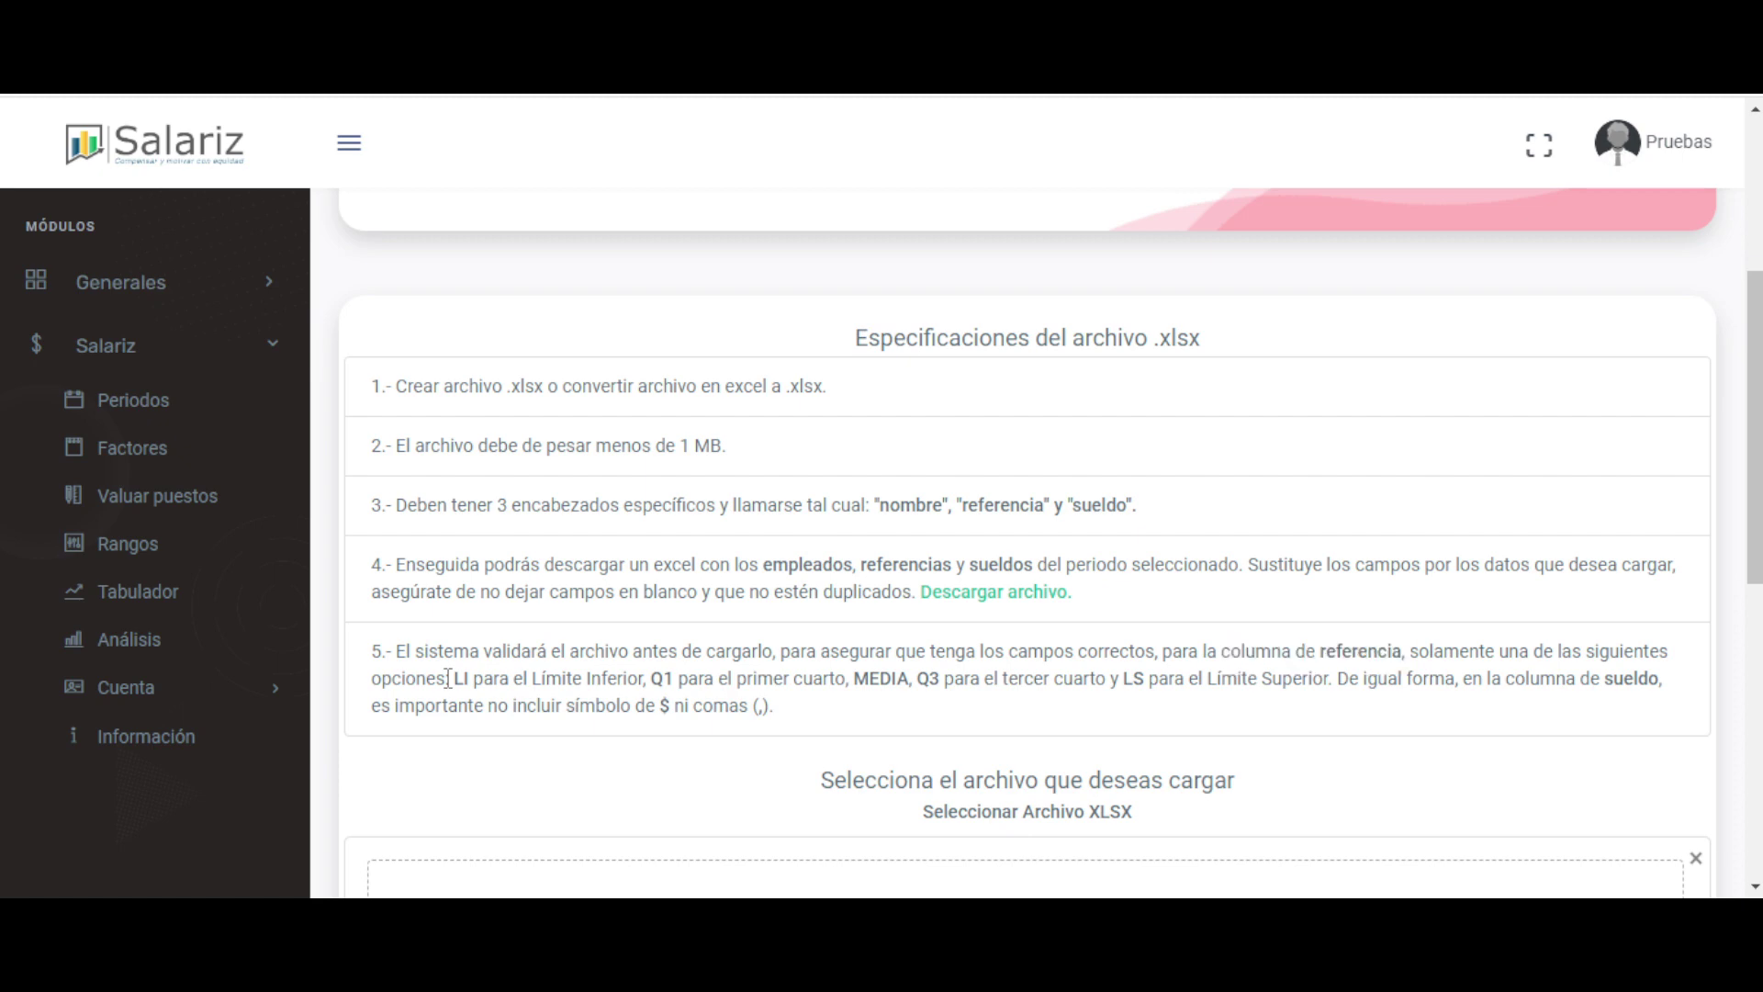
left_click_drag(454, 679, 675, 679)
double_click(869, 678)
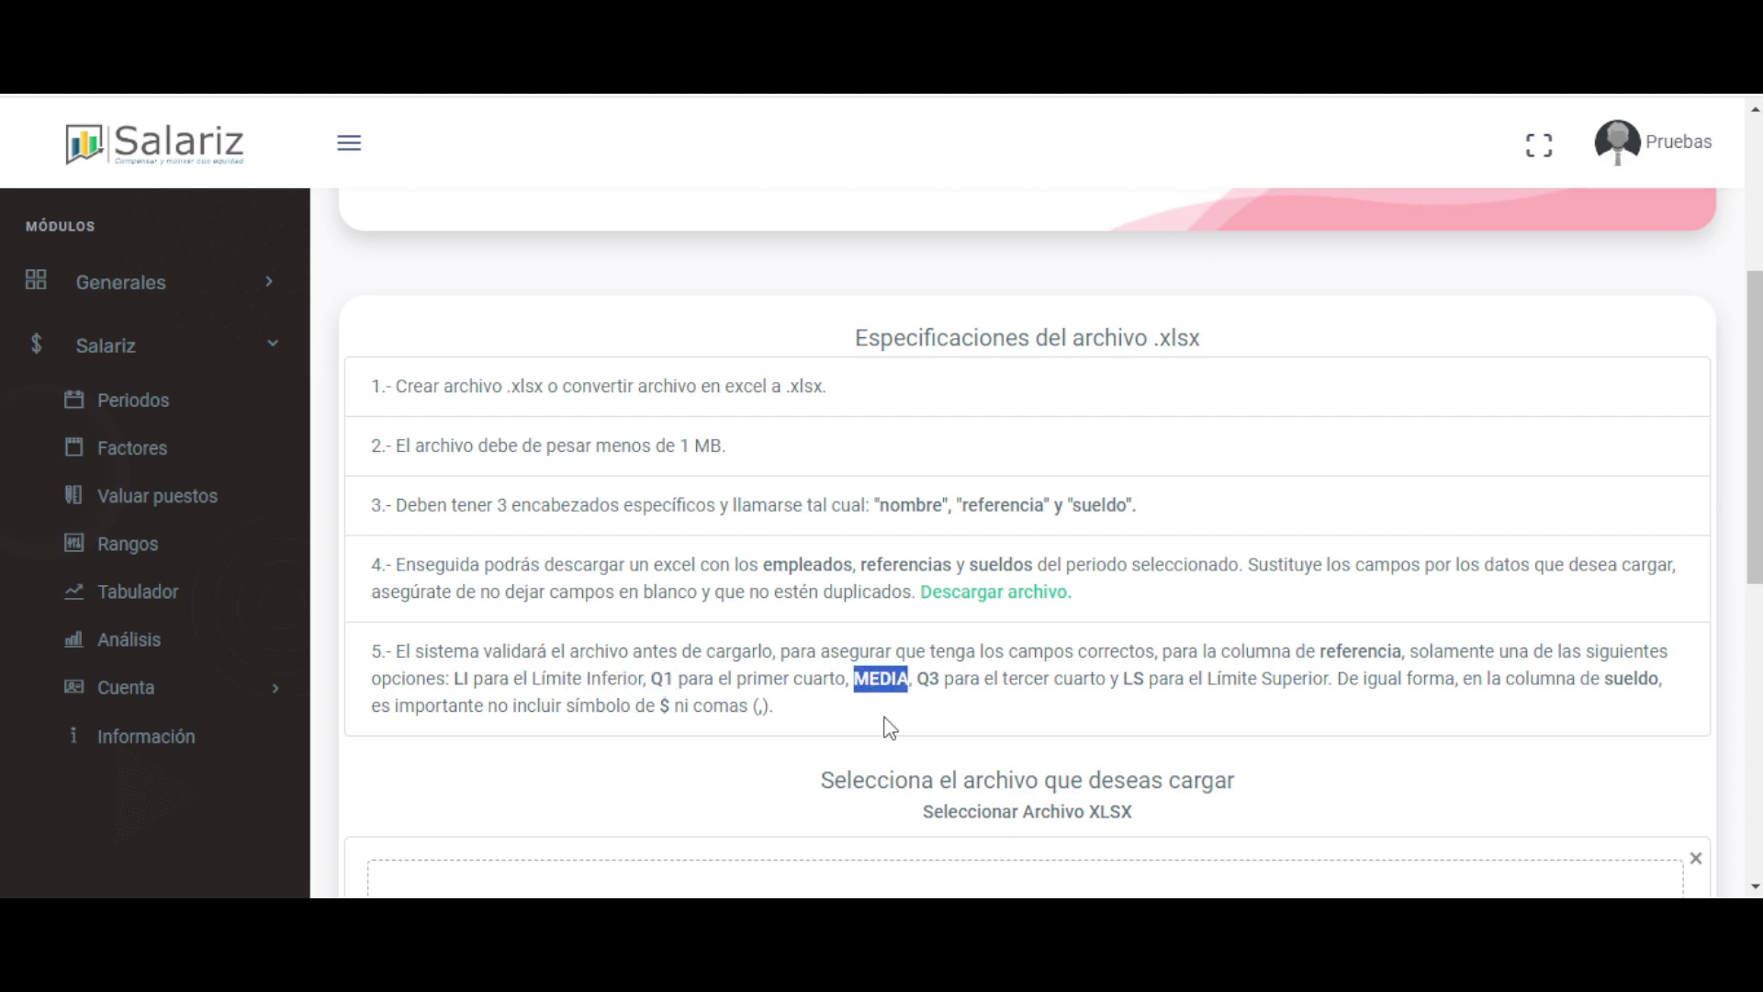
double_click(929, 679)
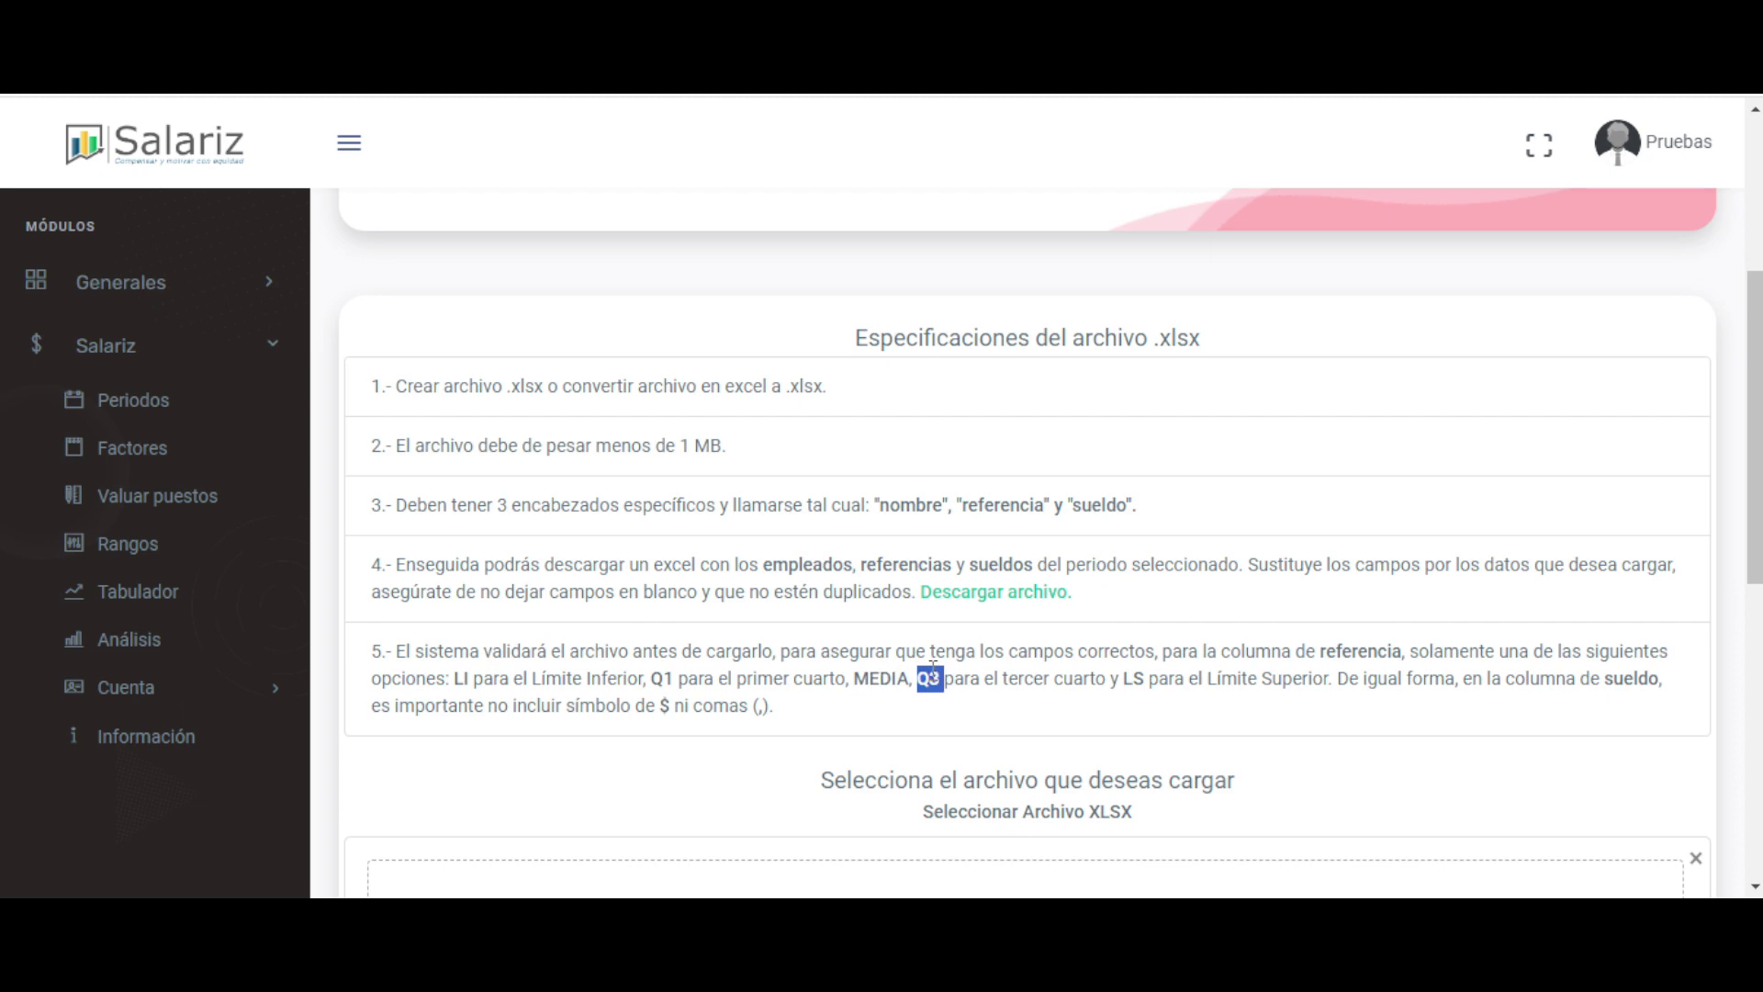
double_click(1133, 679)
left_click_drag(1210, 684, 1511, 648)
Point out the reference column in the fifth specification and open the Rangos page of the Salariz module.
left_click(1321, 702)
double_click(1359, 651)
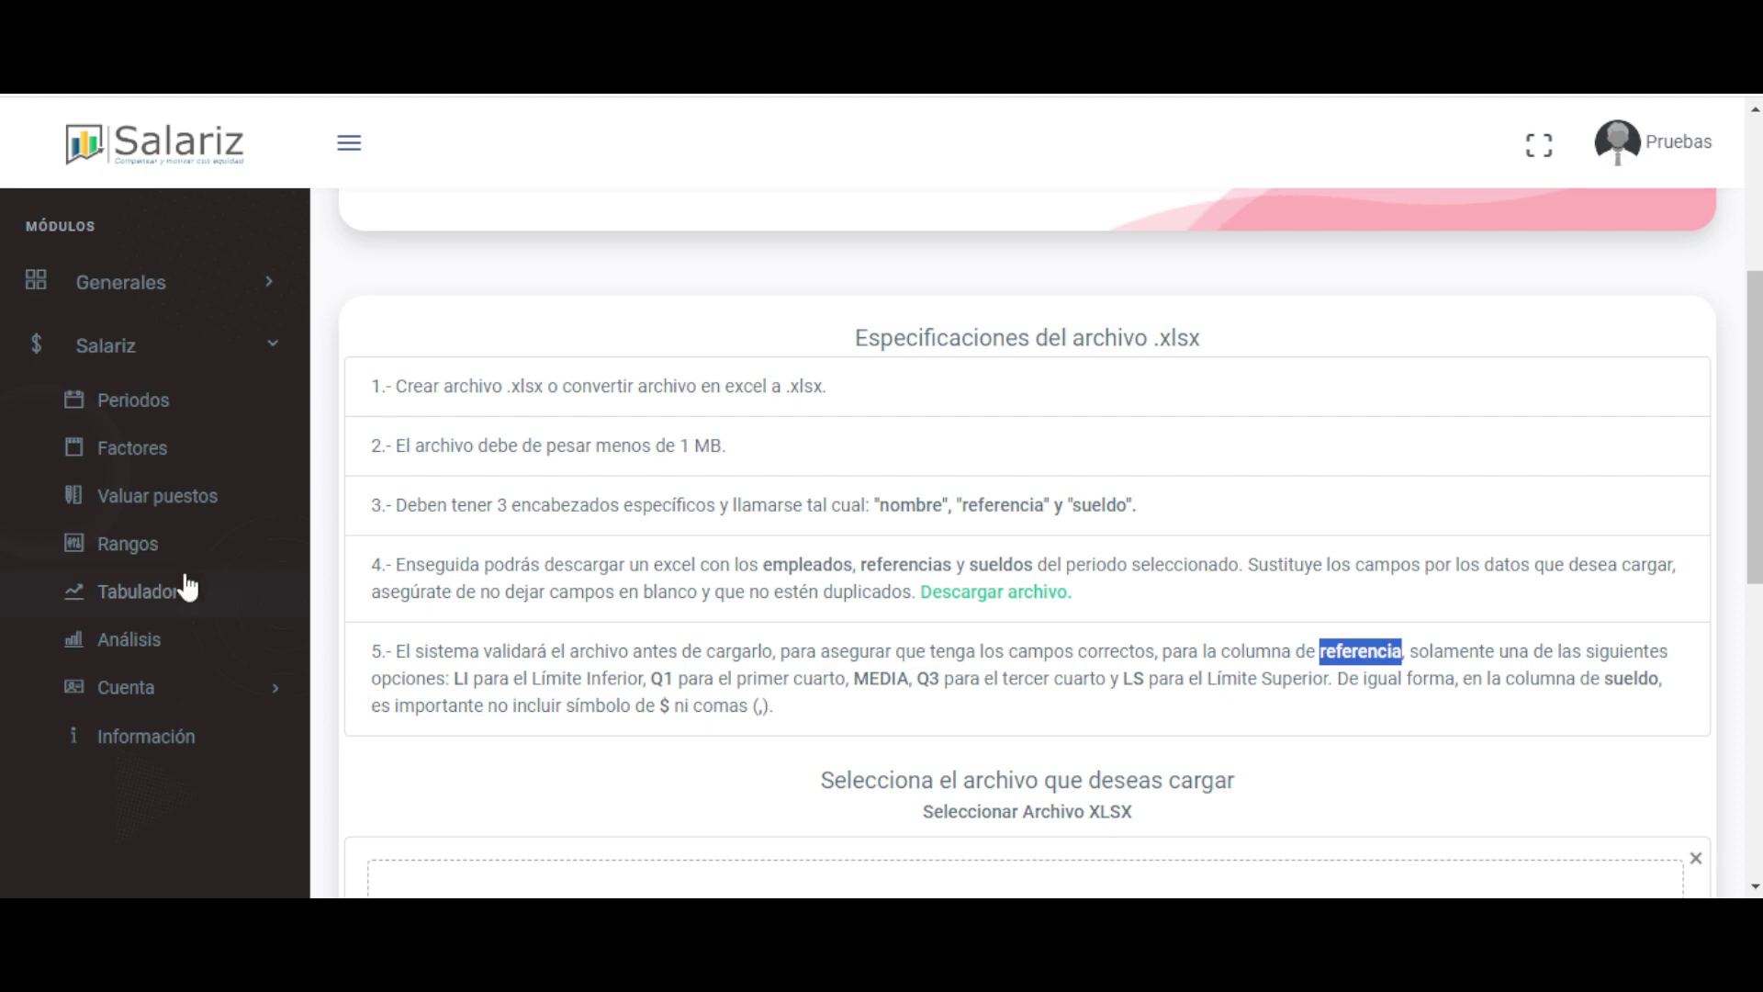
left_click(143, 545)
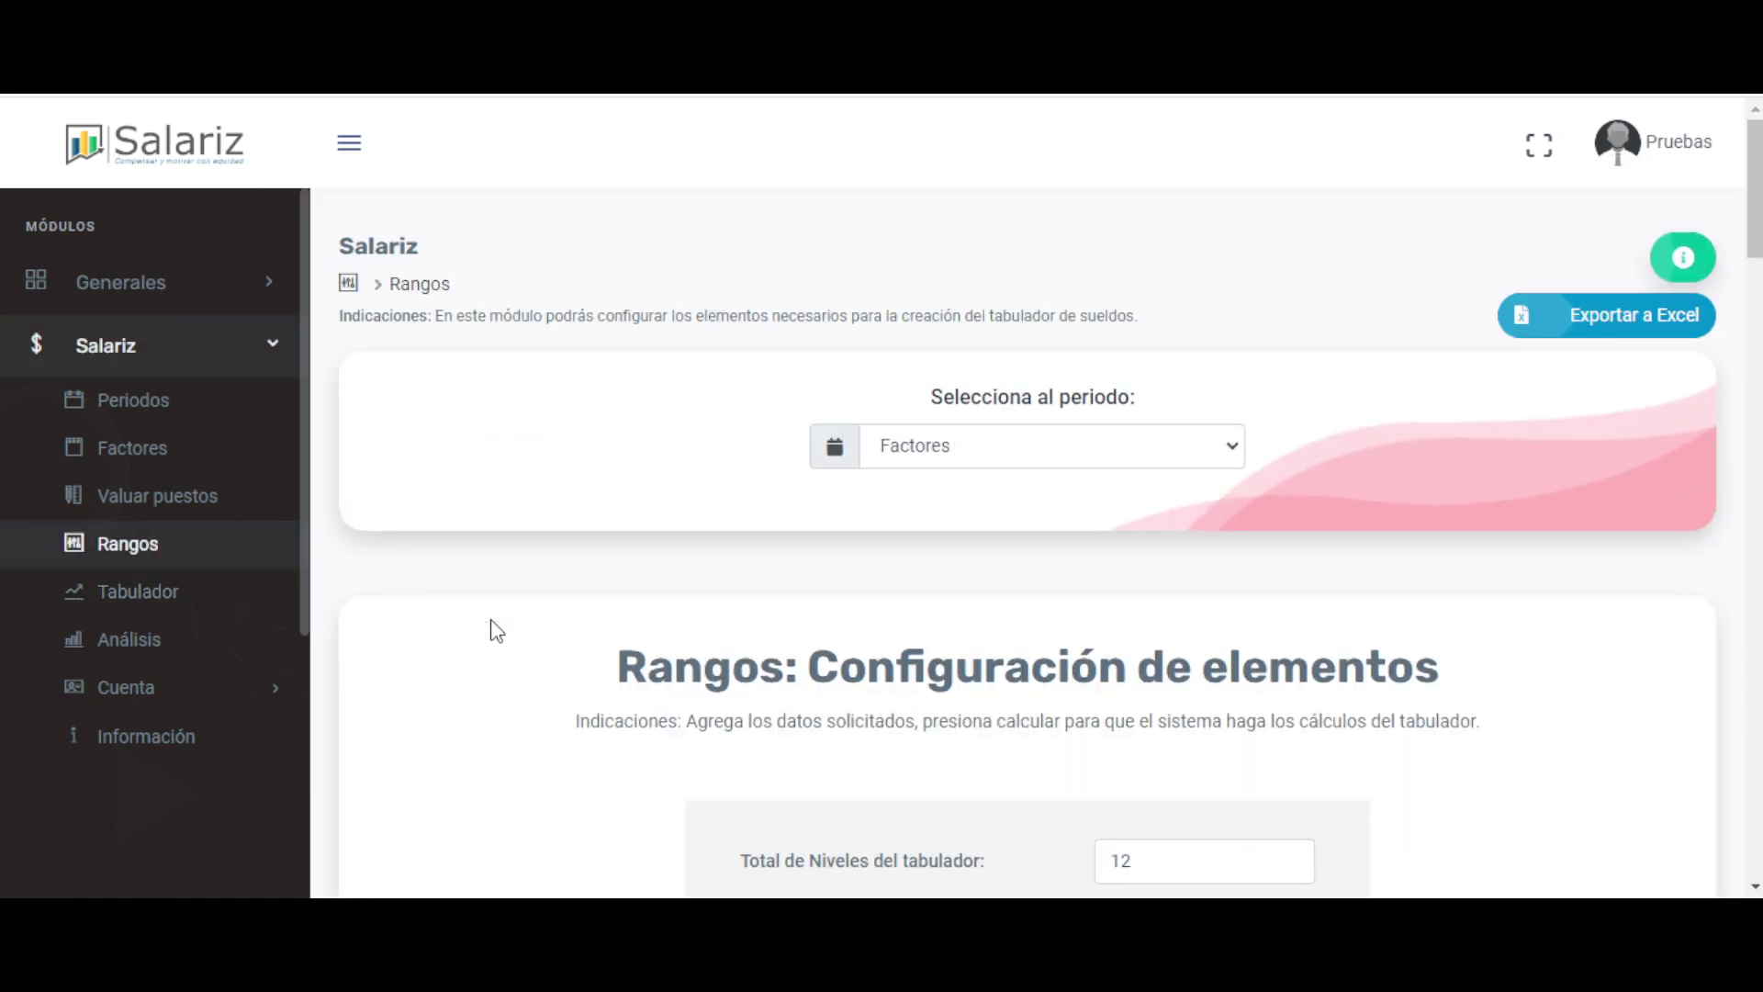
Review the full salary range table by levels on the Rangos page.
scroll(543, 598, "down", 10)
scroll(550, 602, "down", 12)
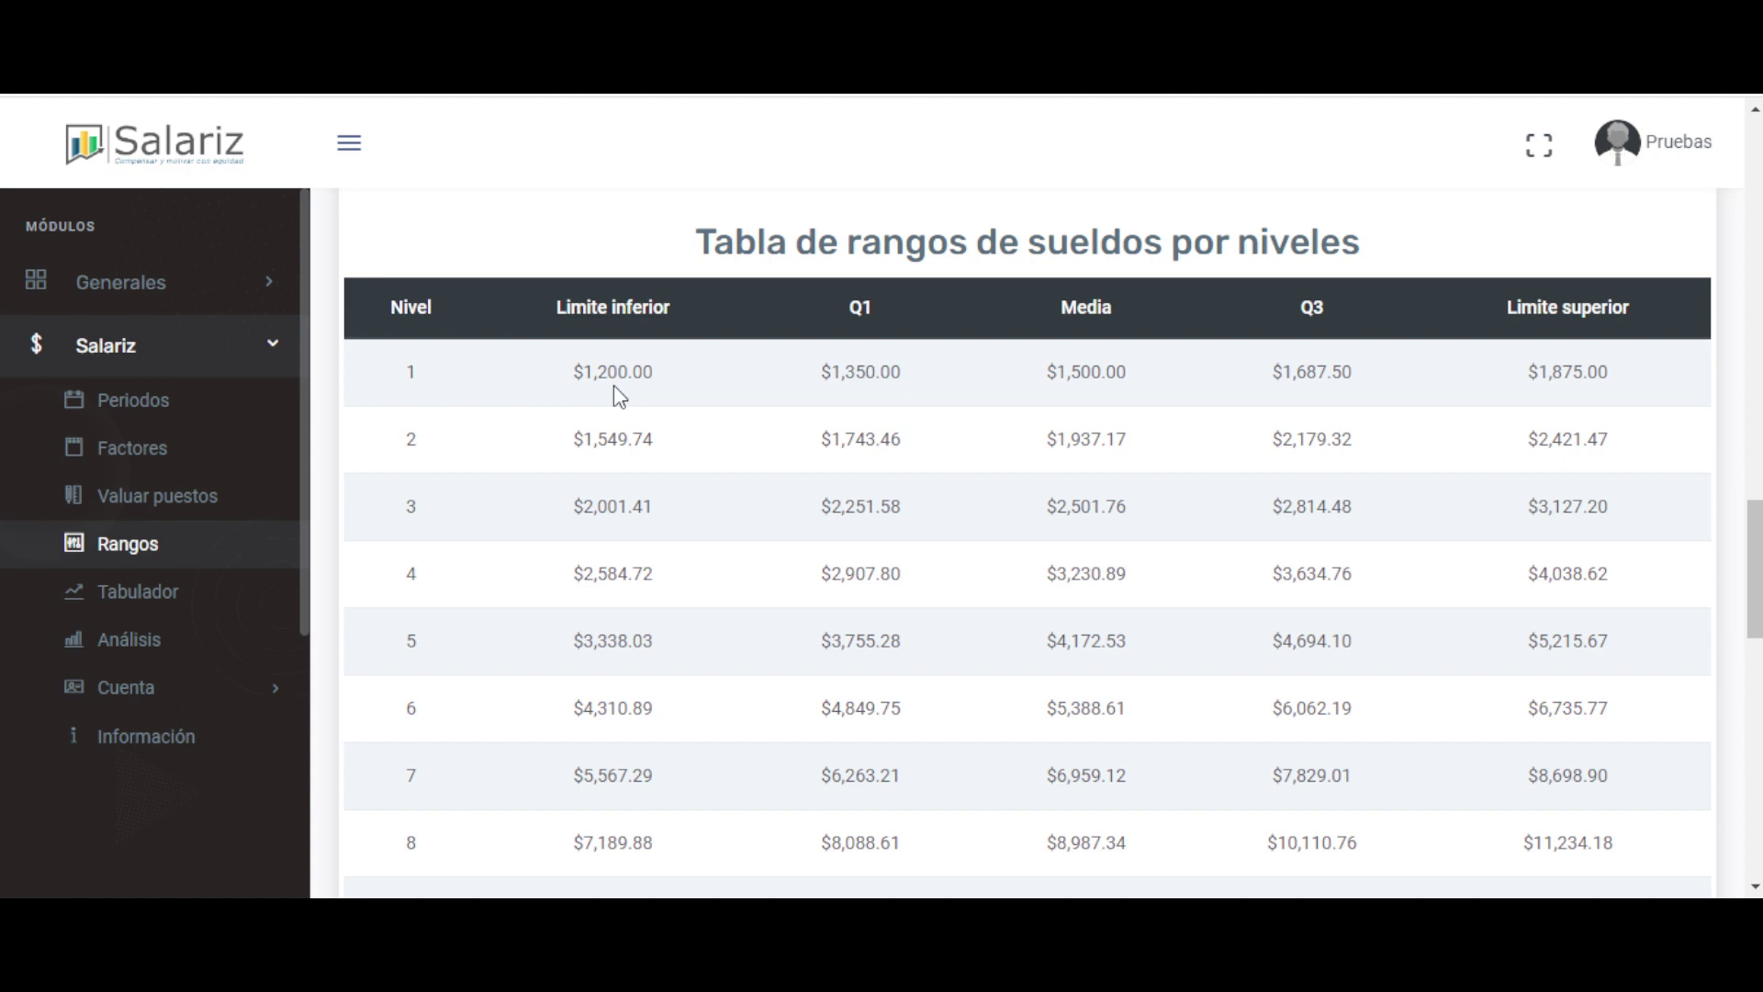
scroll(639, 413, "down", 7)
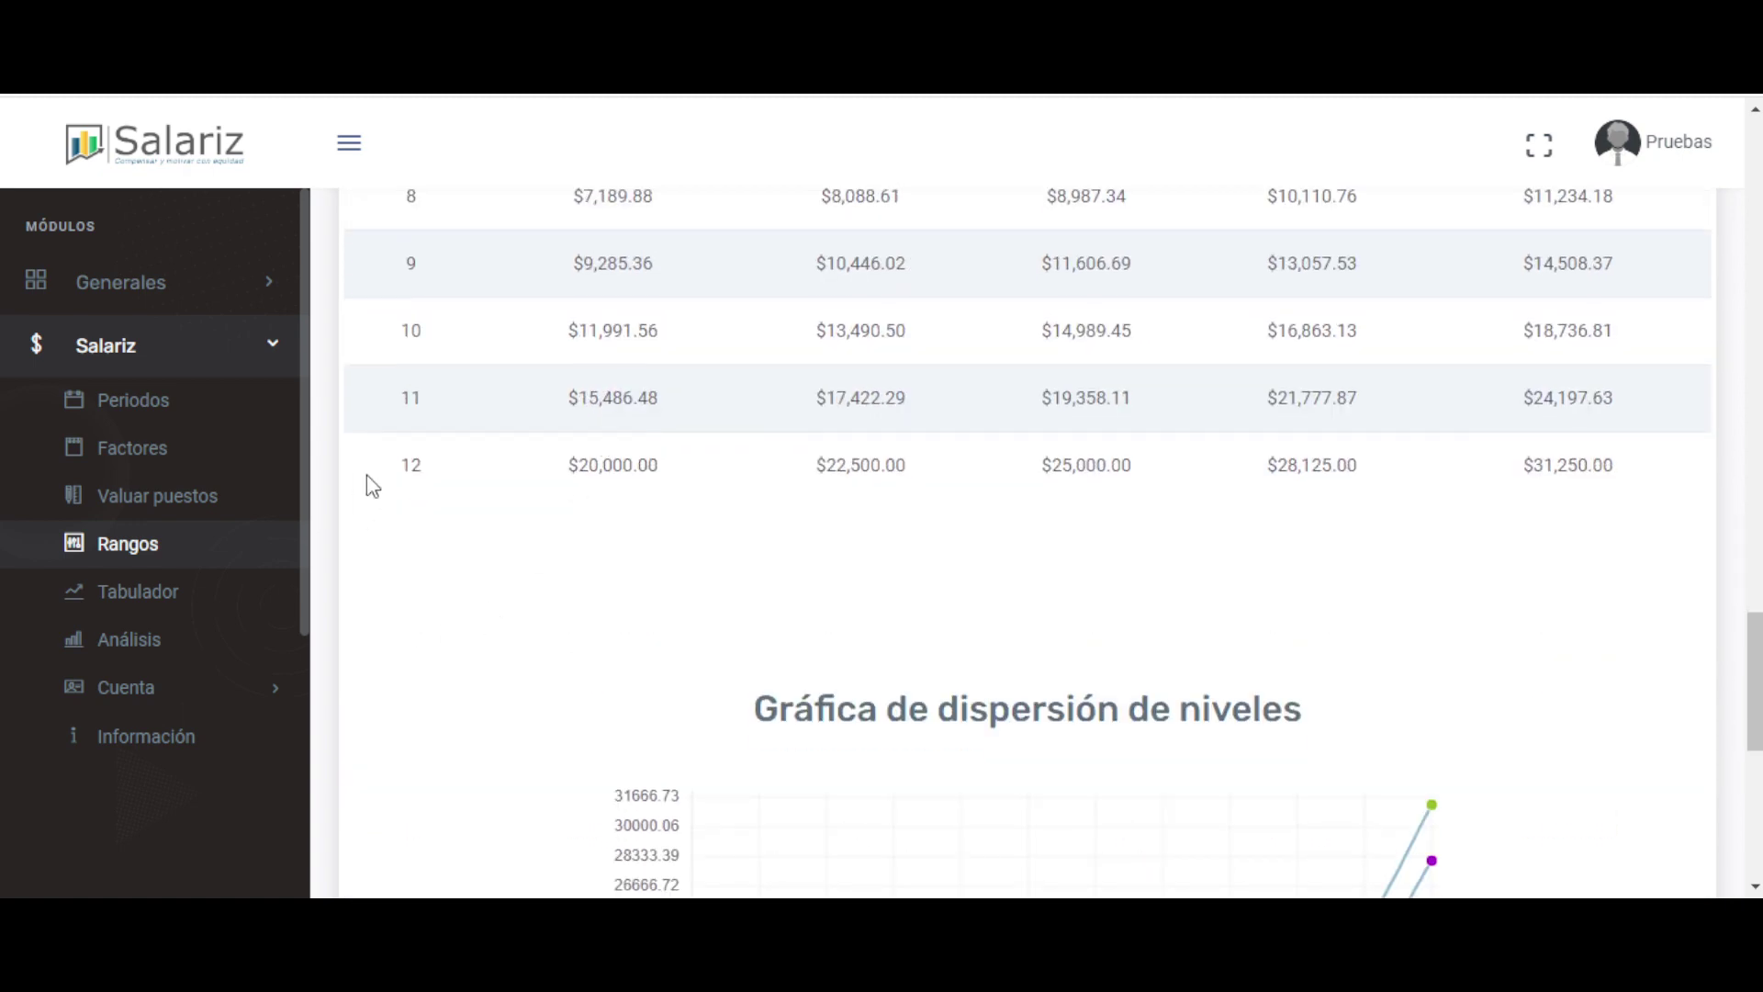
left_click_drag(366, 478, 515, 562)
scroll(562, 611, "up", 7)
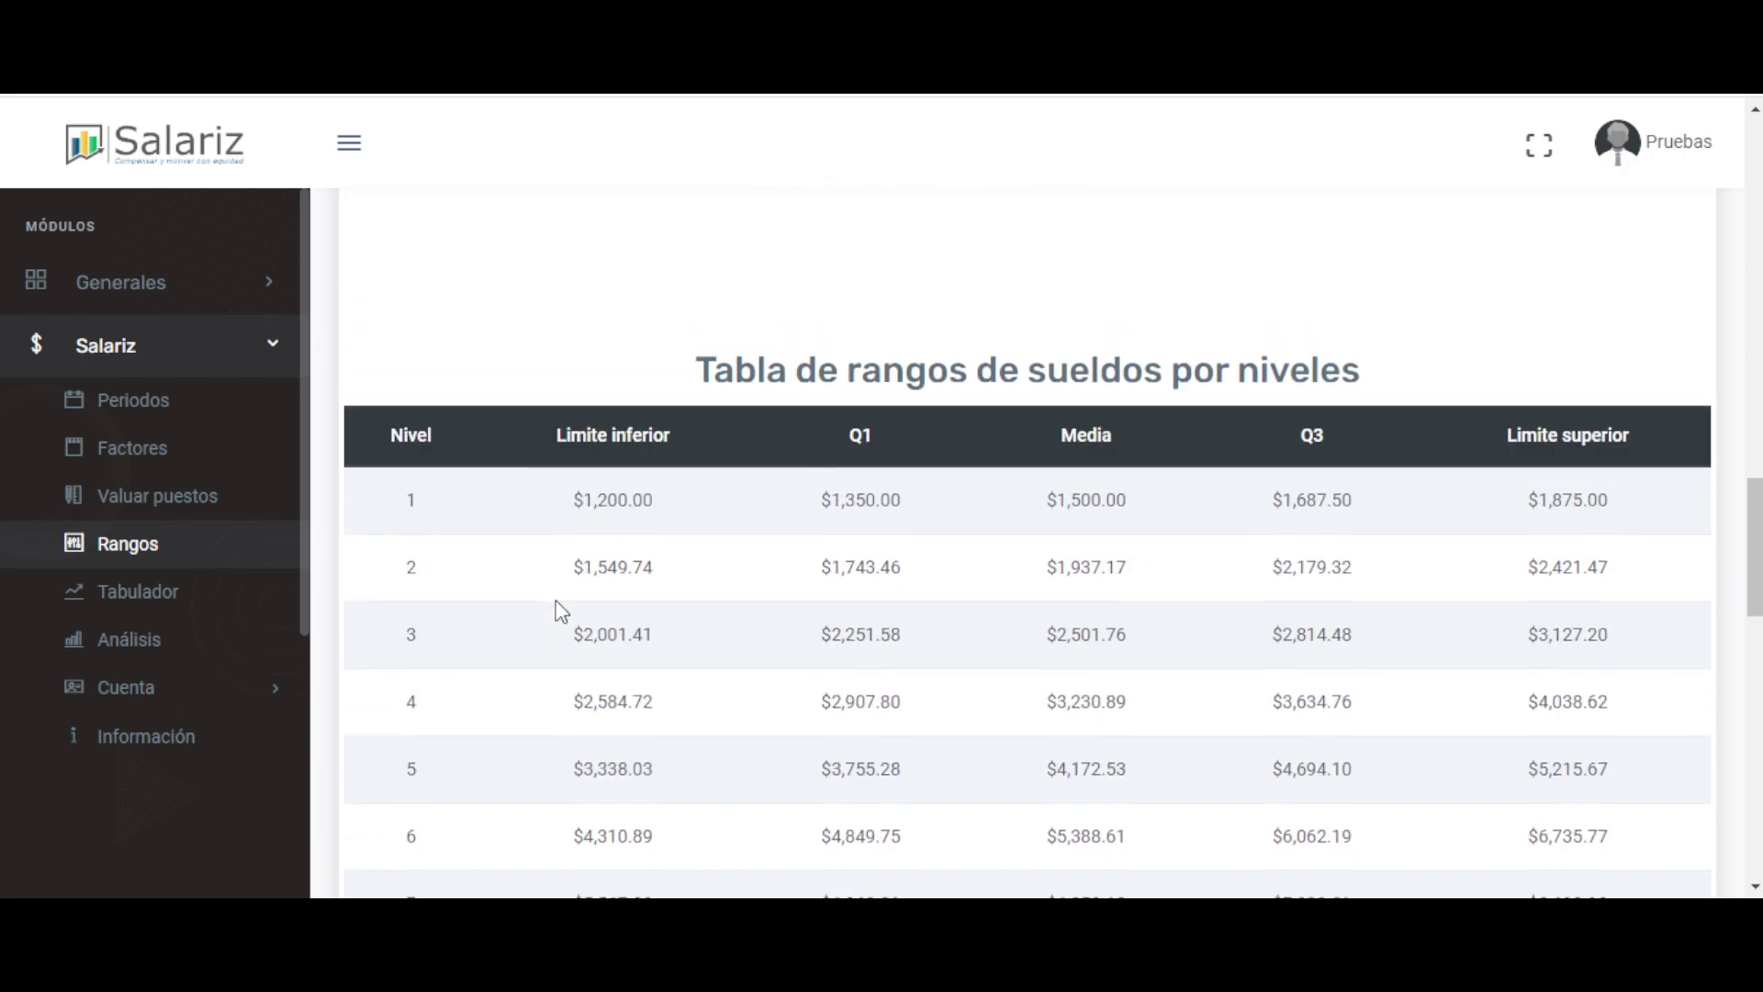
scroll(561, 611, "up", 5)
scroll(562, 612, "down", 5)
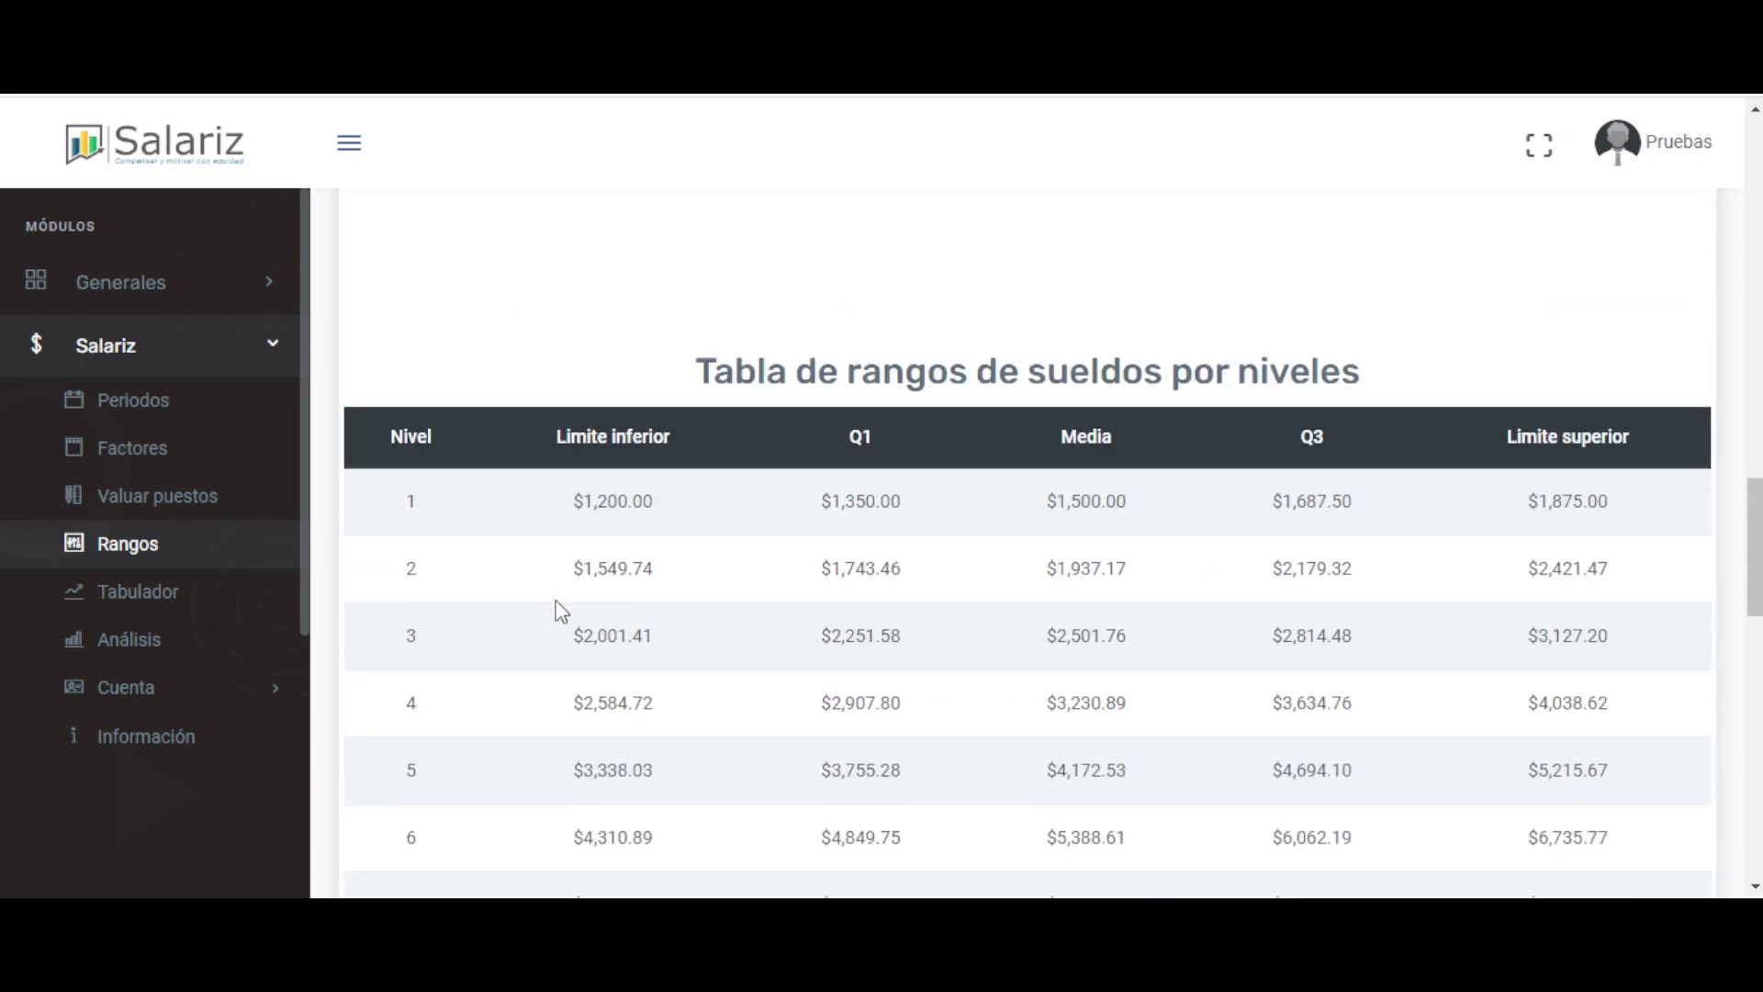
Examine the salary range table's column headers: Nivel, Limite inferior, Q1, Media, Q3 and Limite superior.
double_click(407, 437)
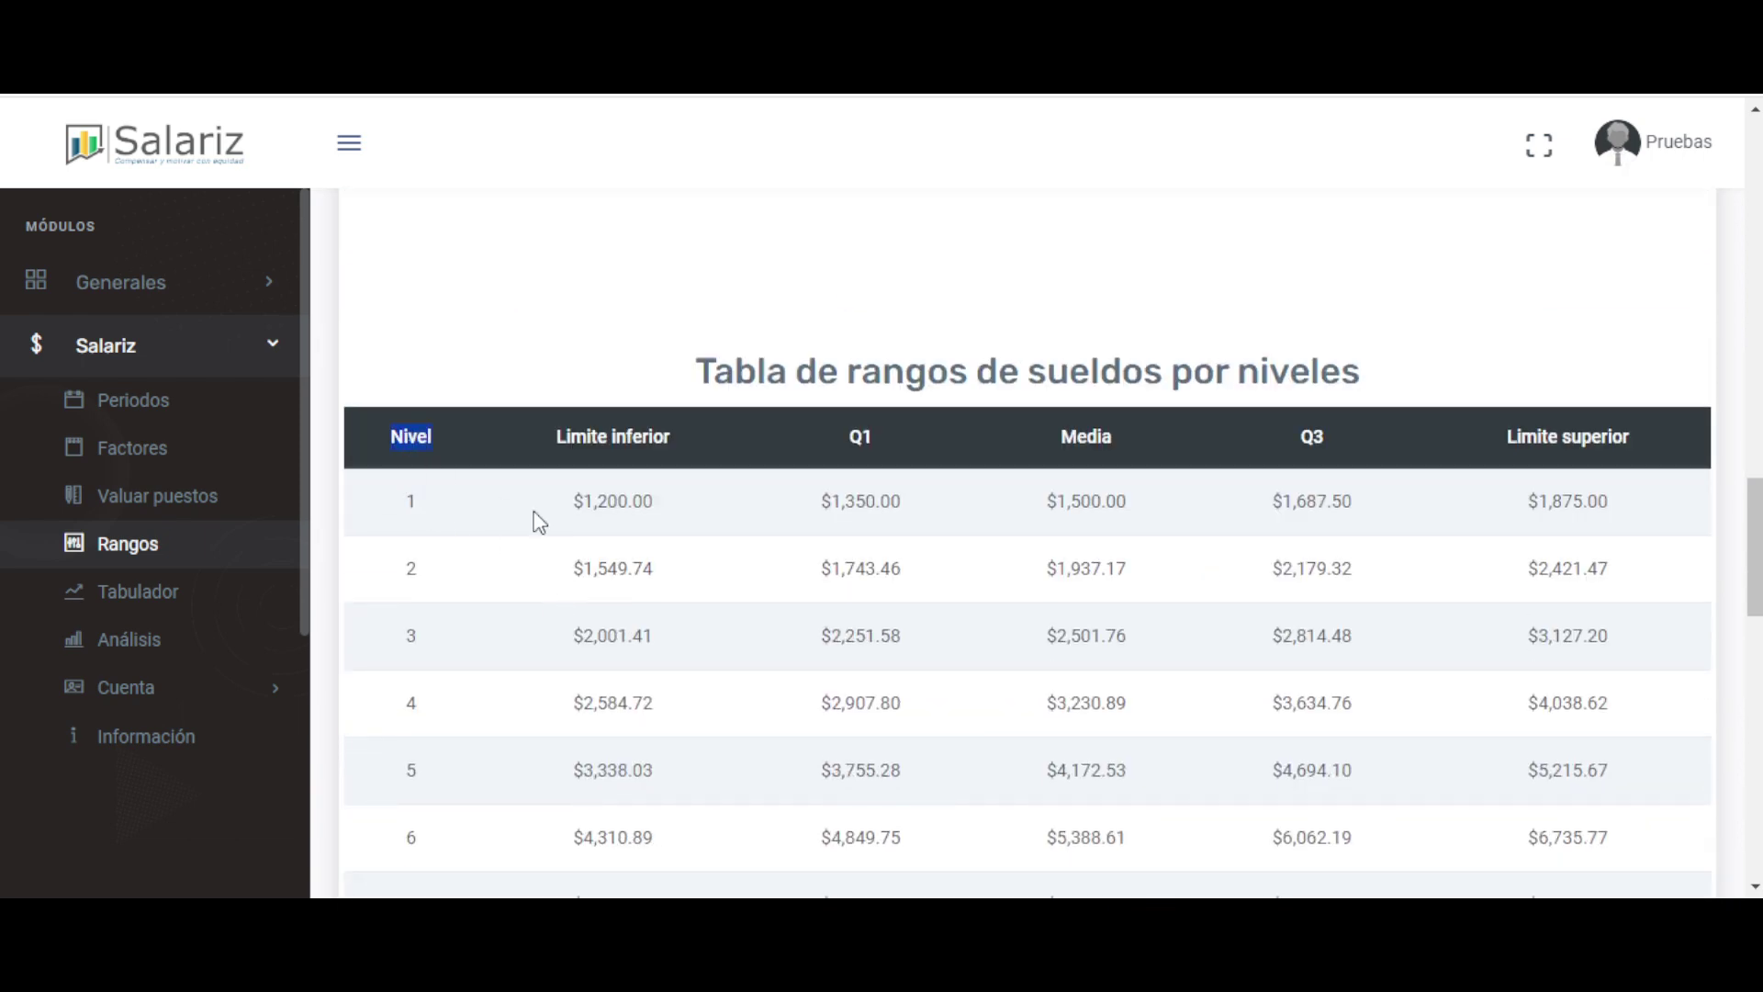
scroll(551, 528, "down", 1)
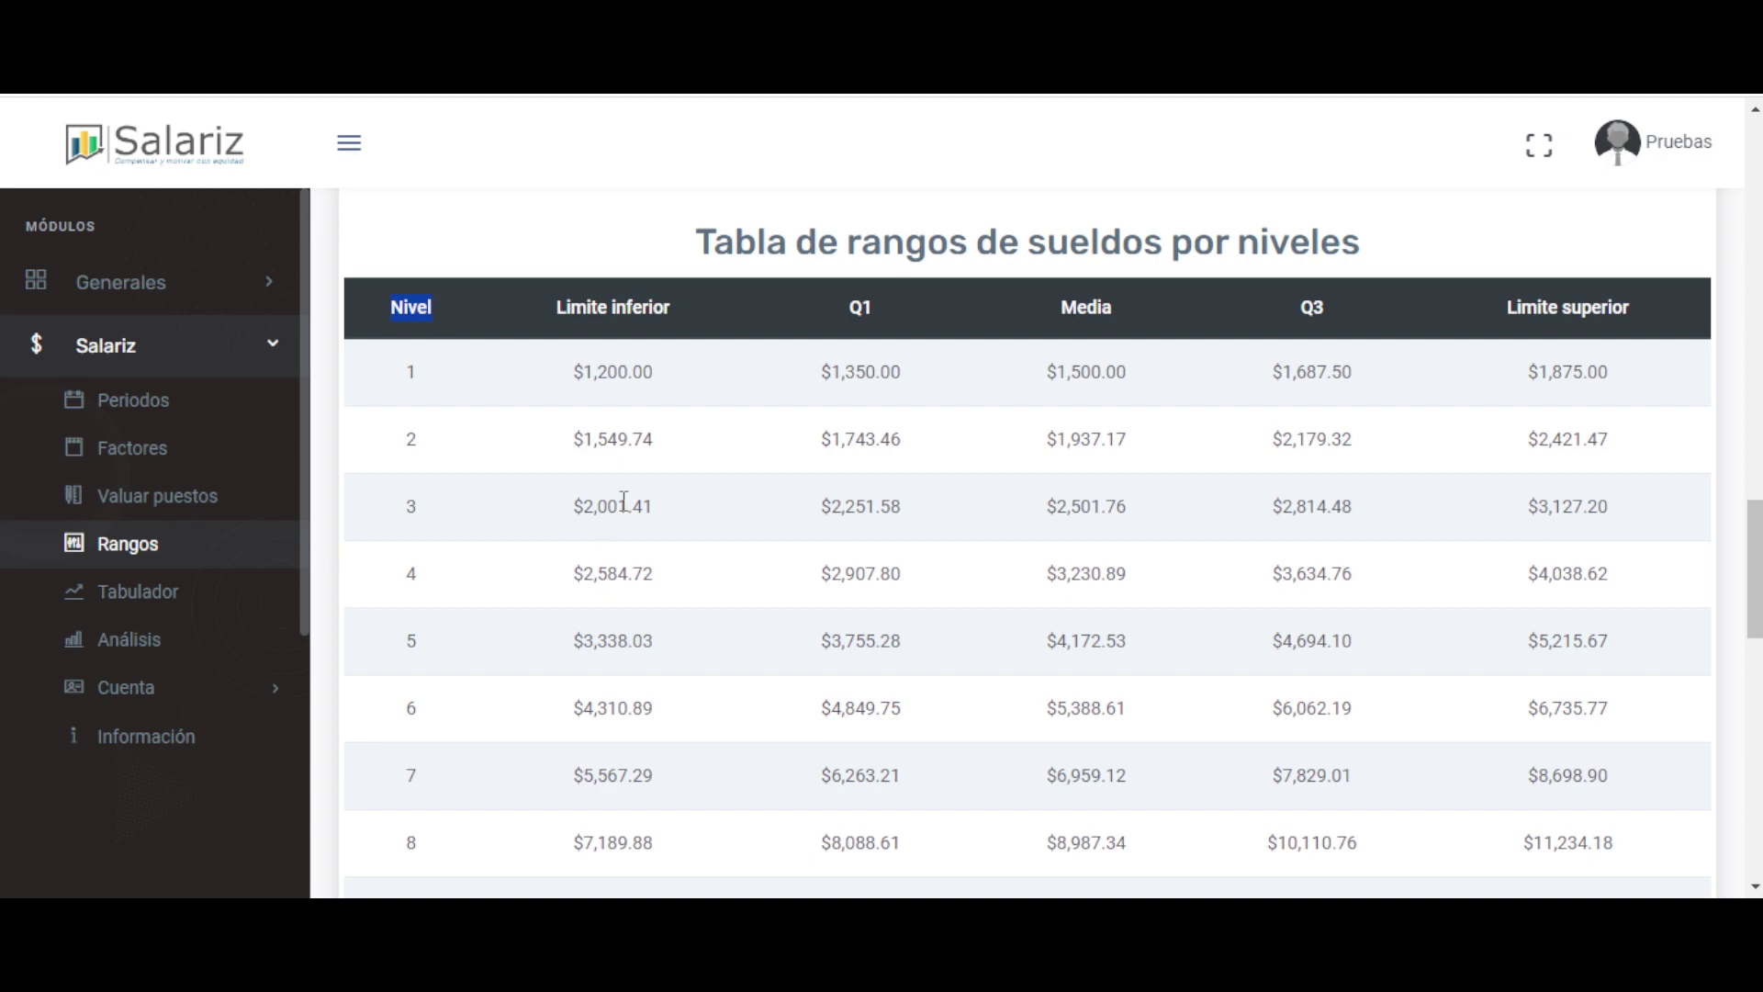
left_click(776, 507)
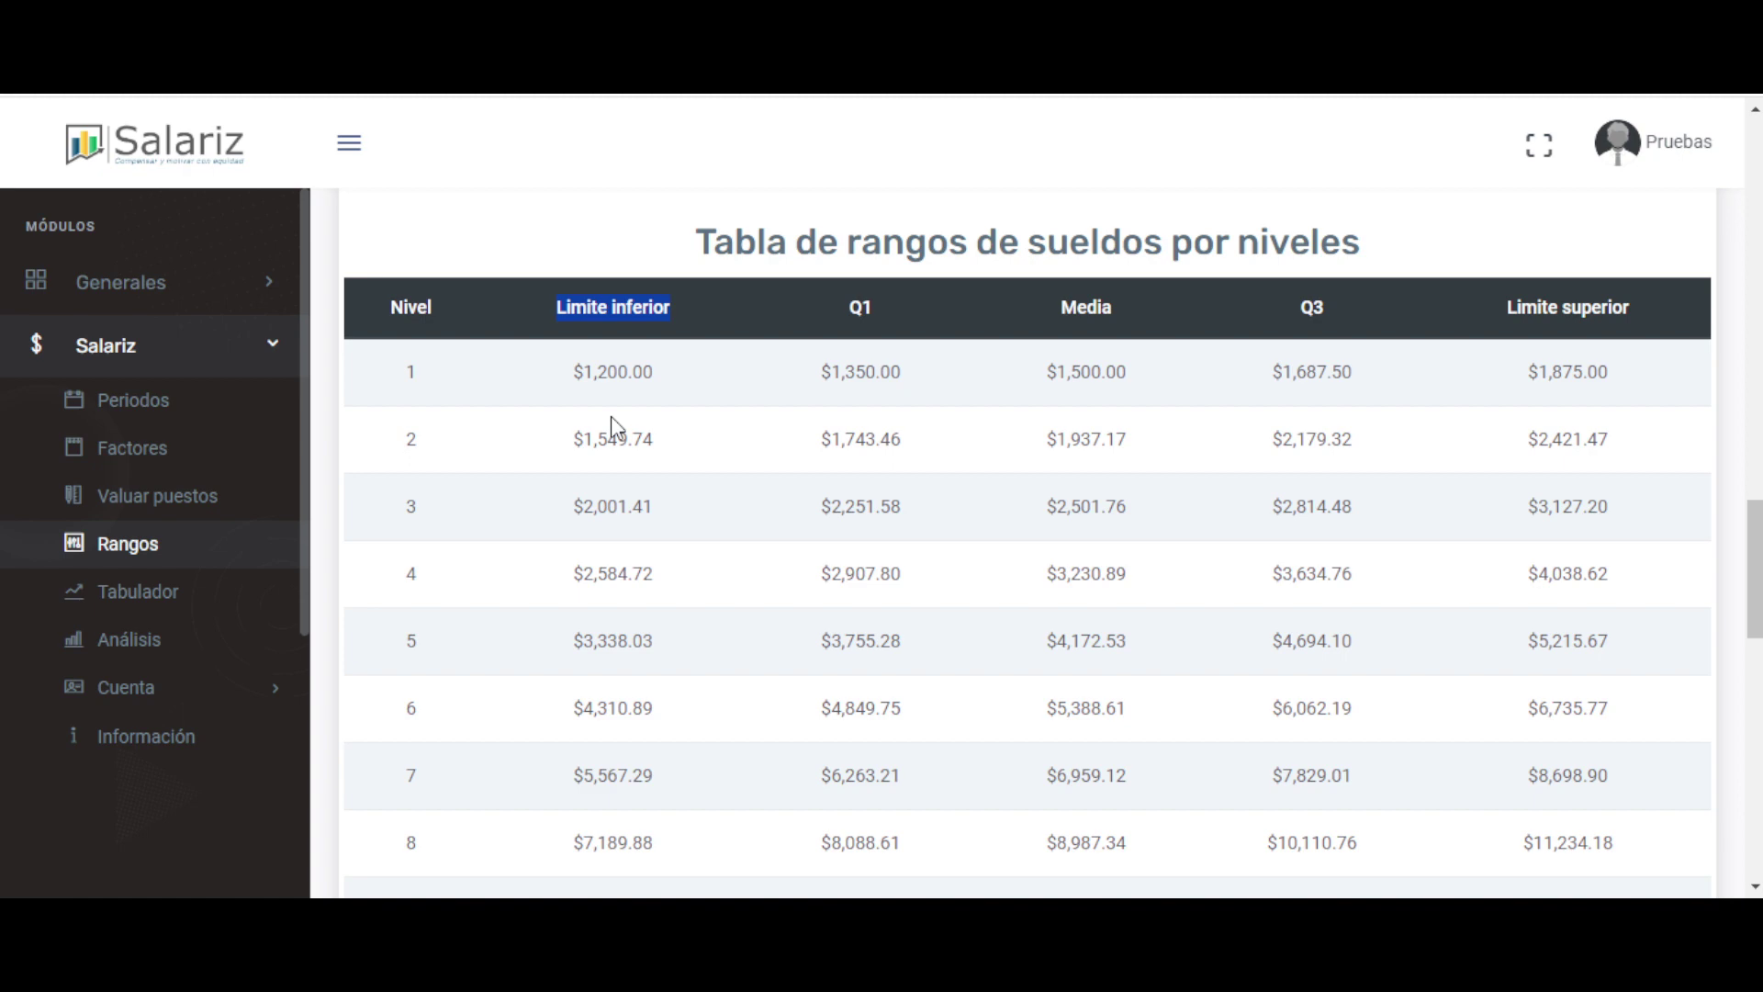
double_click(858, 307)
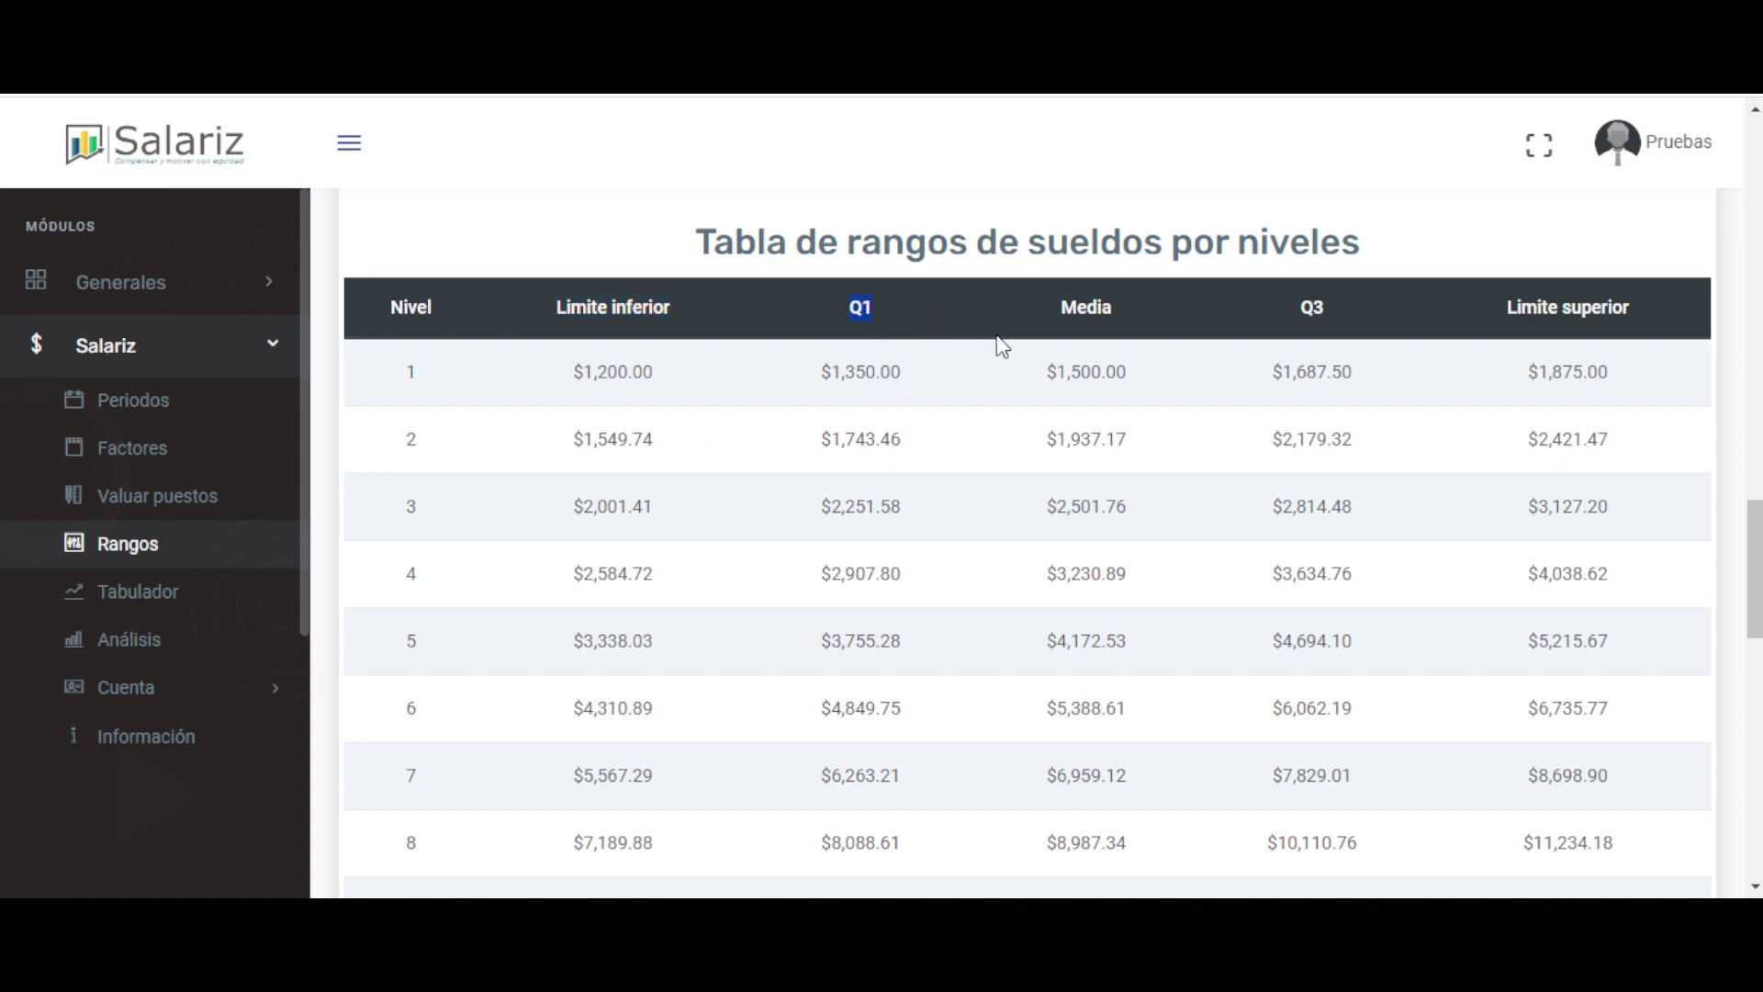
double_click(1085, 317)
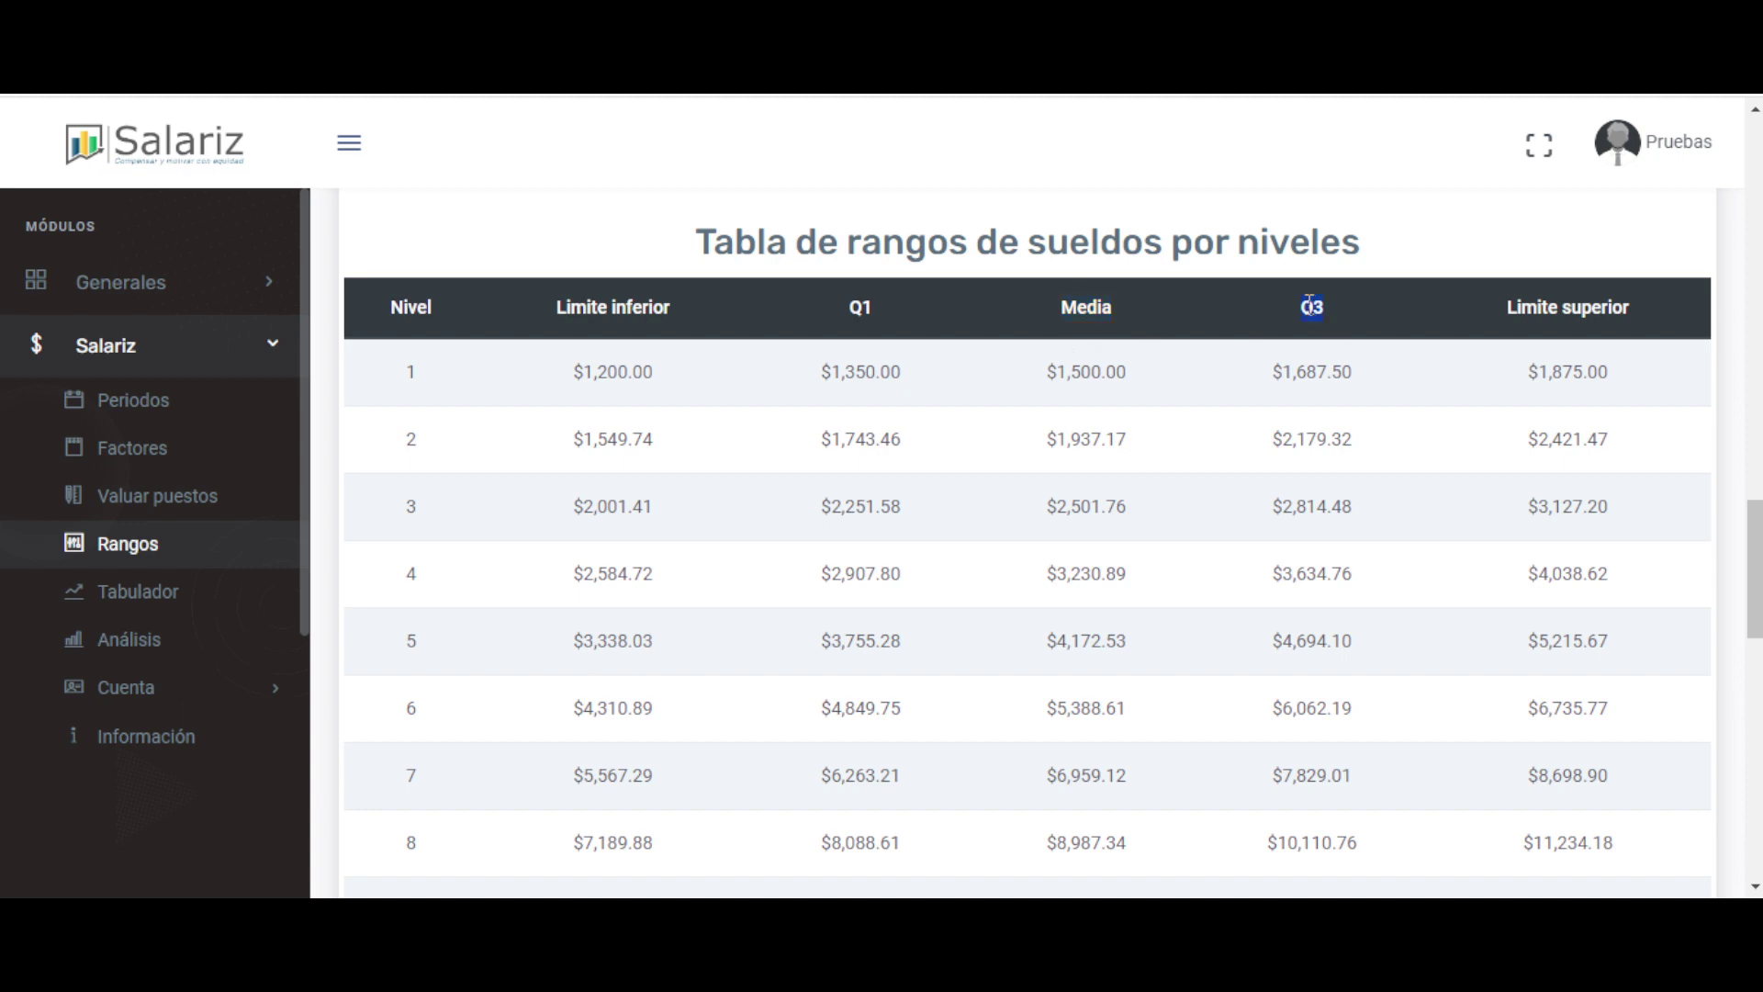
triple_click(1520, 303)
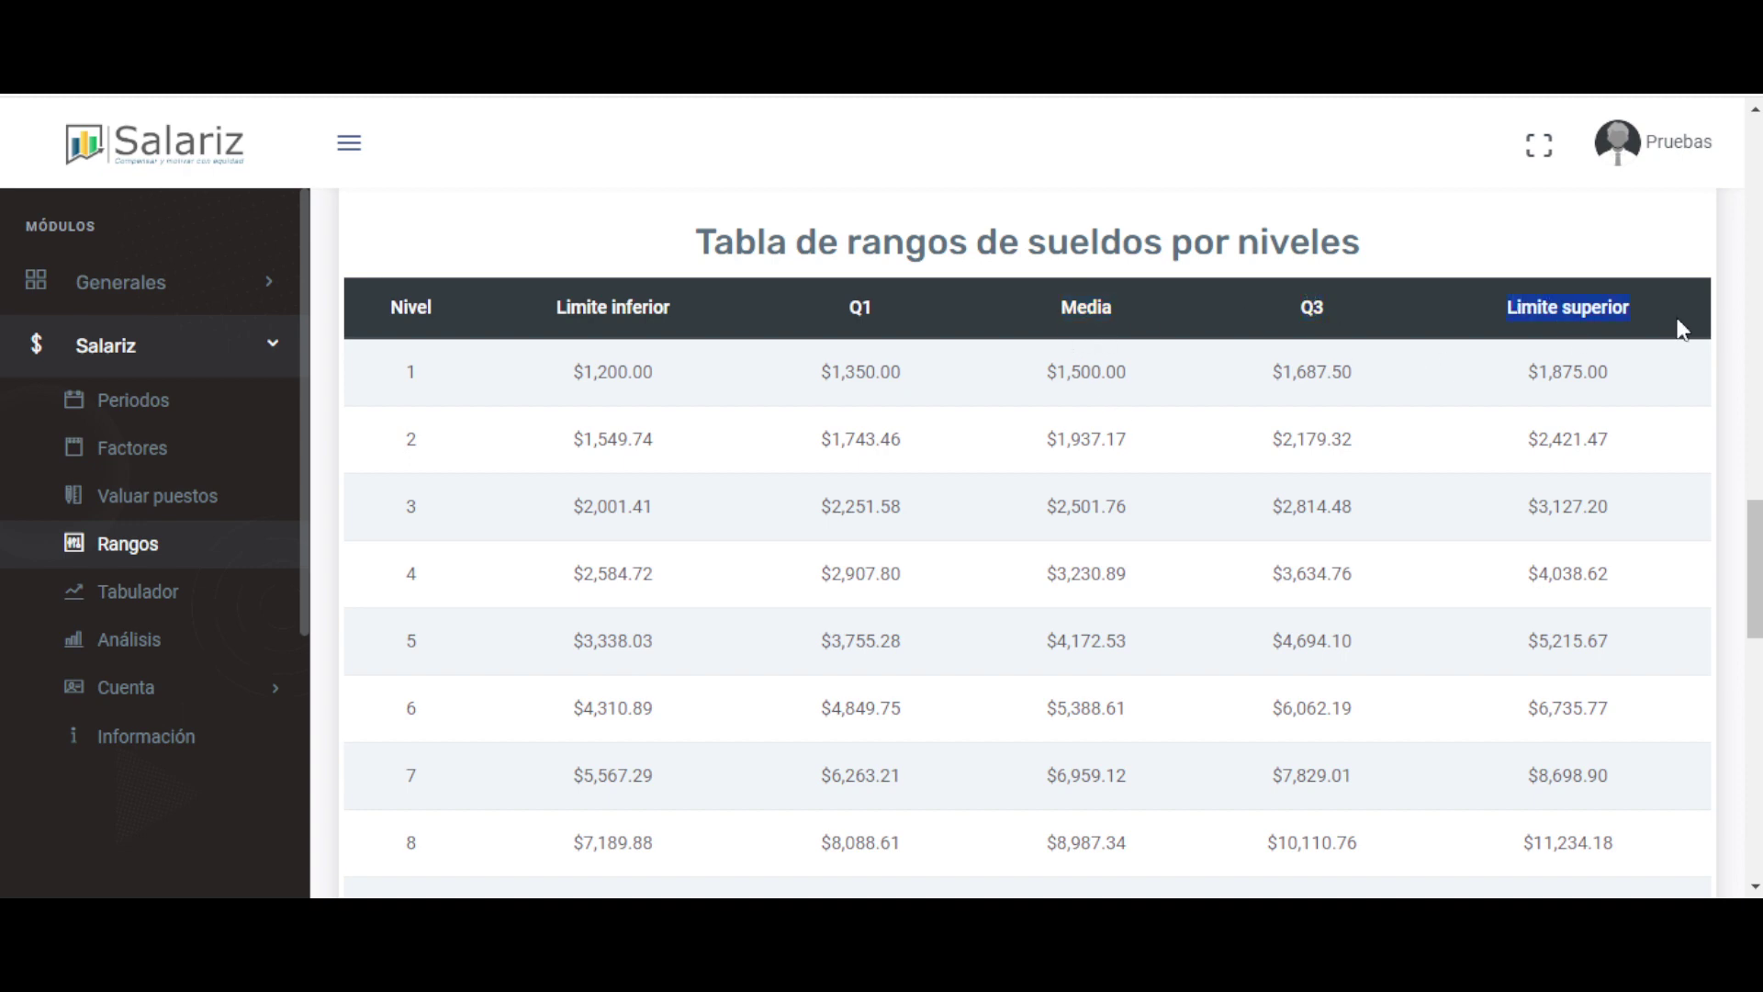
left_click(1610, 332)
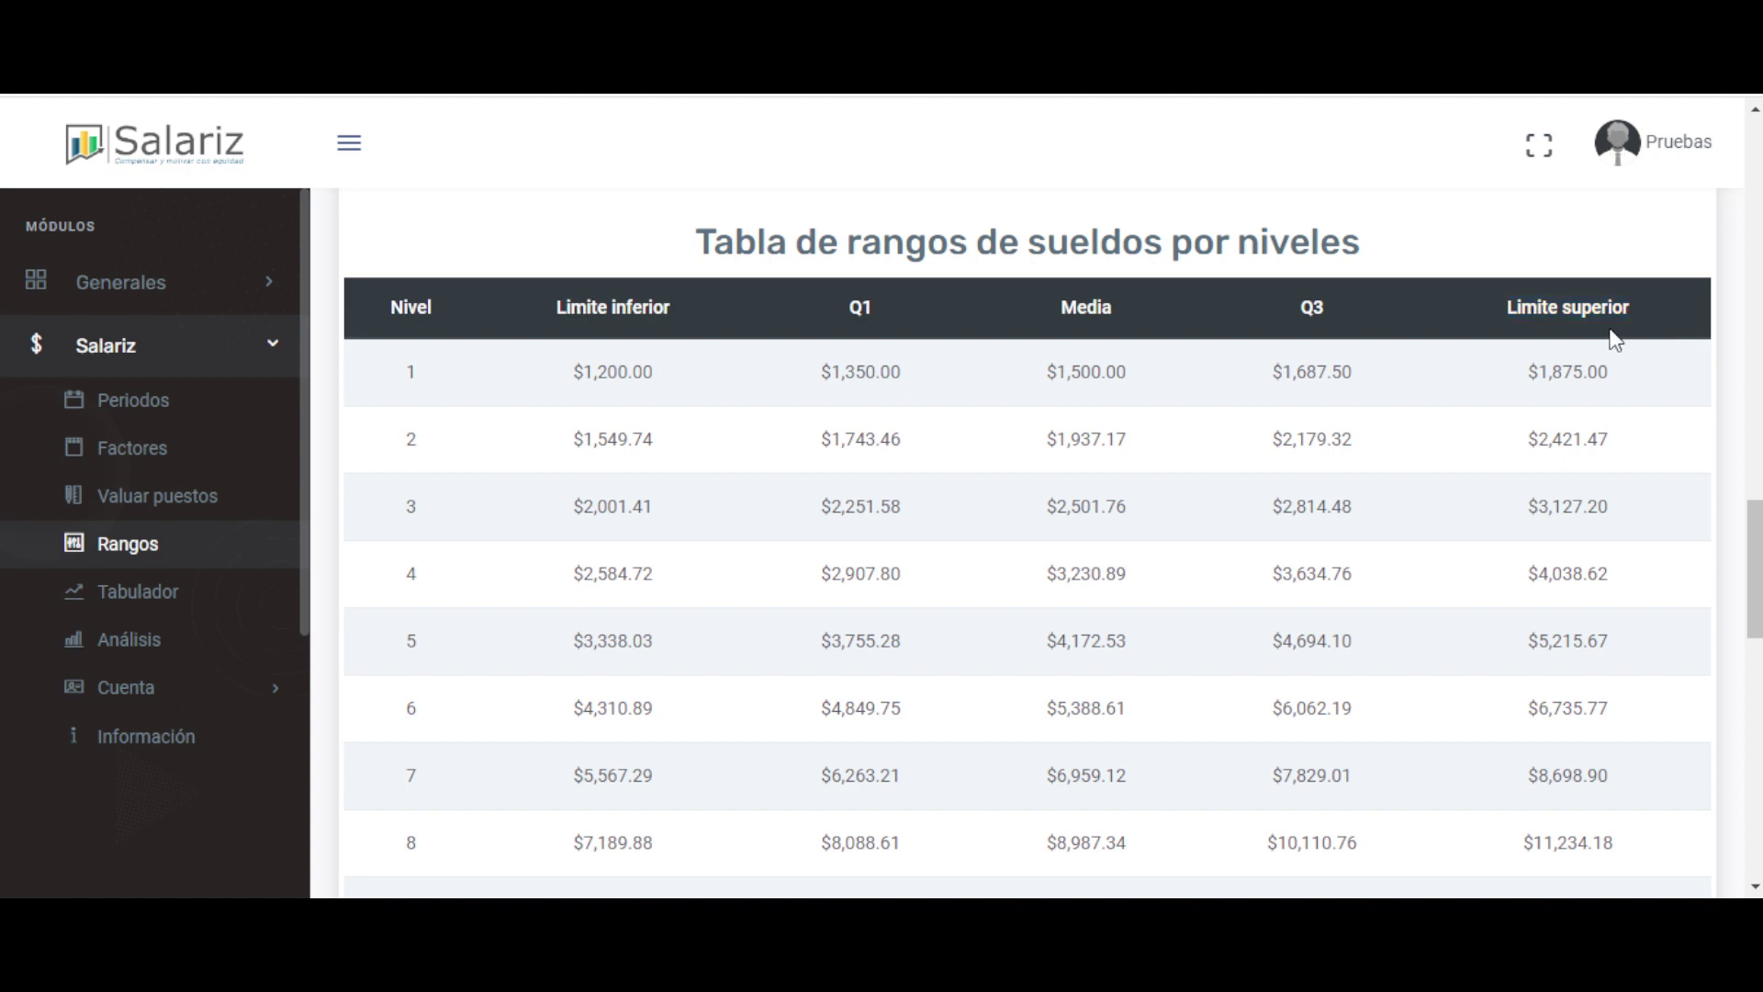
left_click_drag(1507, 306, 1706, 321)
left_click(1610, 435)
scroll(1279, 609, "down", 2)
scroll(1276, 613, "up", 2)
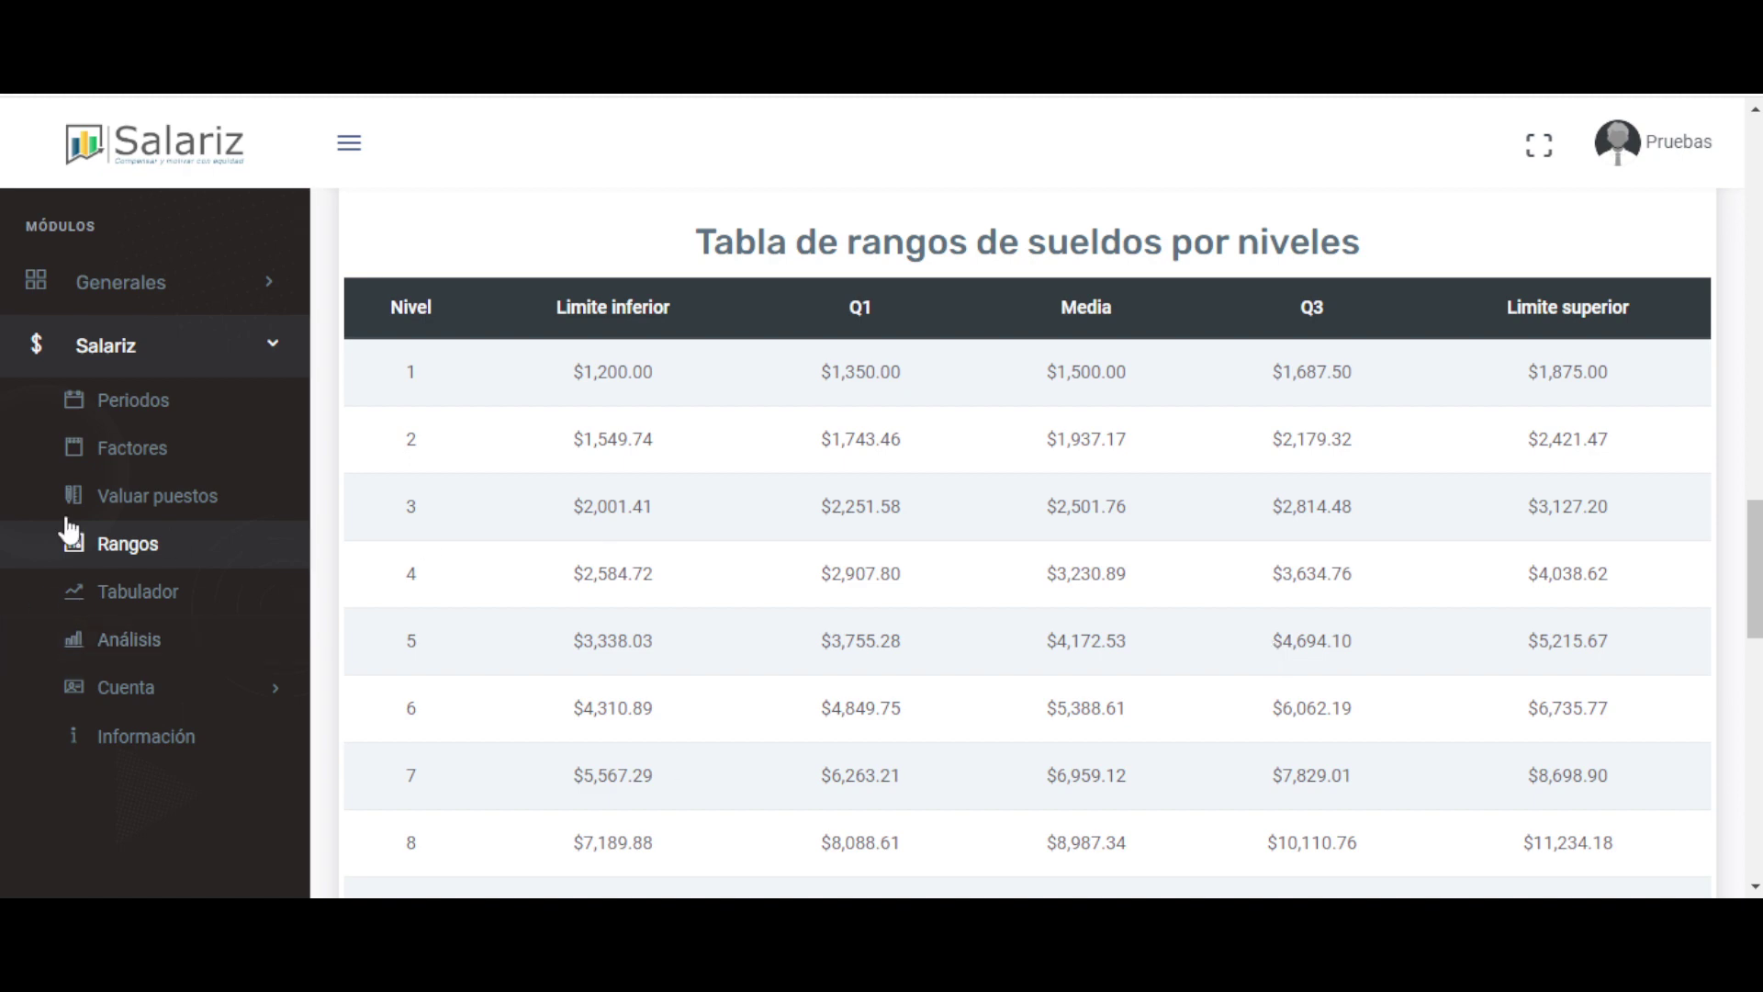
Examine the salary amounts for levels 5 and 6 across the reference columns of the range table.
double_click(412, 633)
mouse_move(448, 649)
left_mouse_down()
mouse_move(312, 641)
mouse_move(413, 649)
left_mouse_up()
left_click_drag(559, 649, 680, 669)
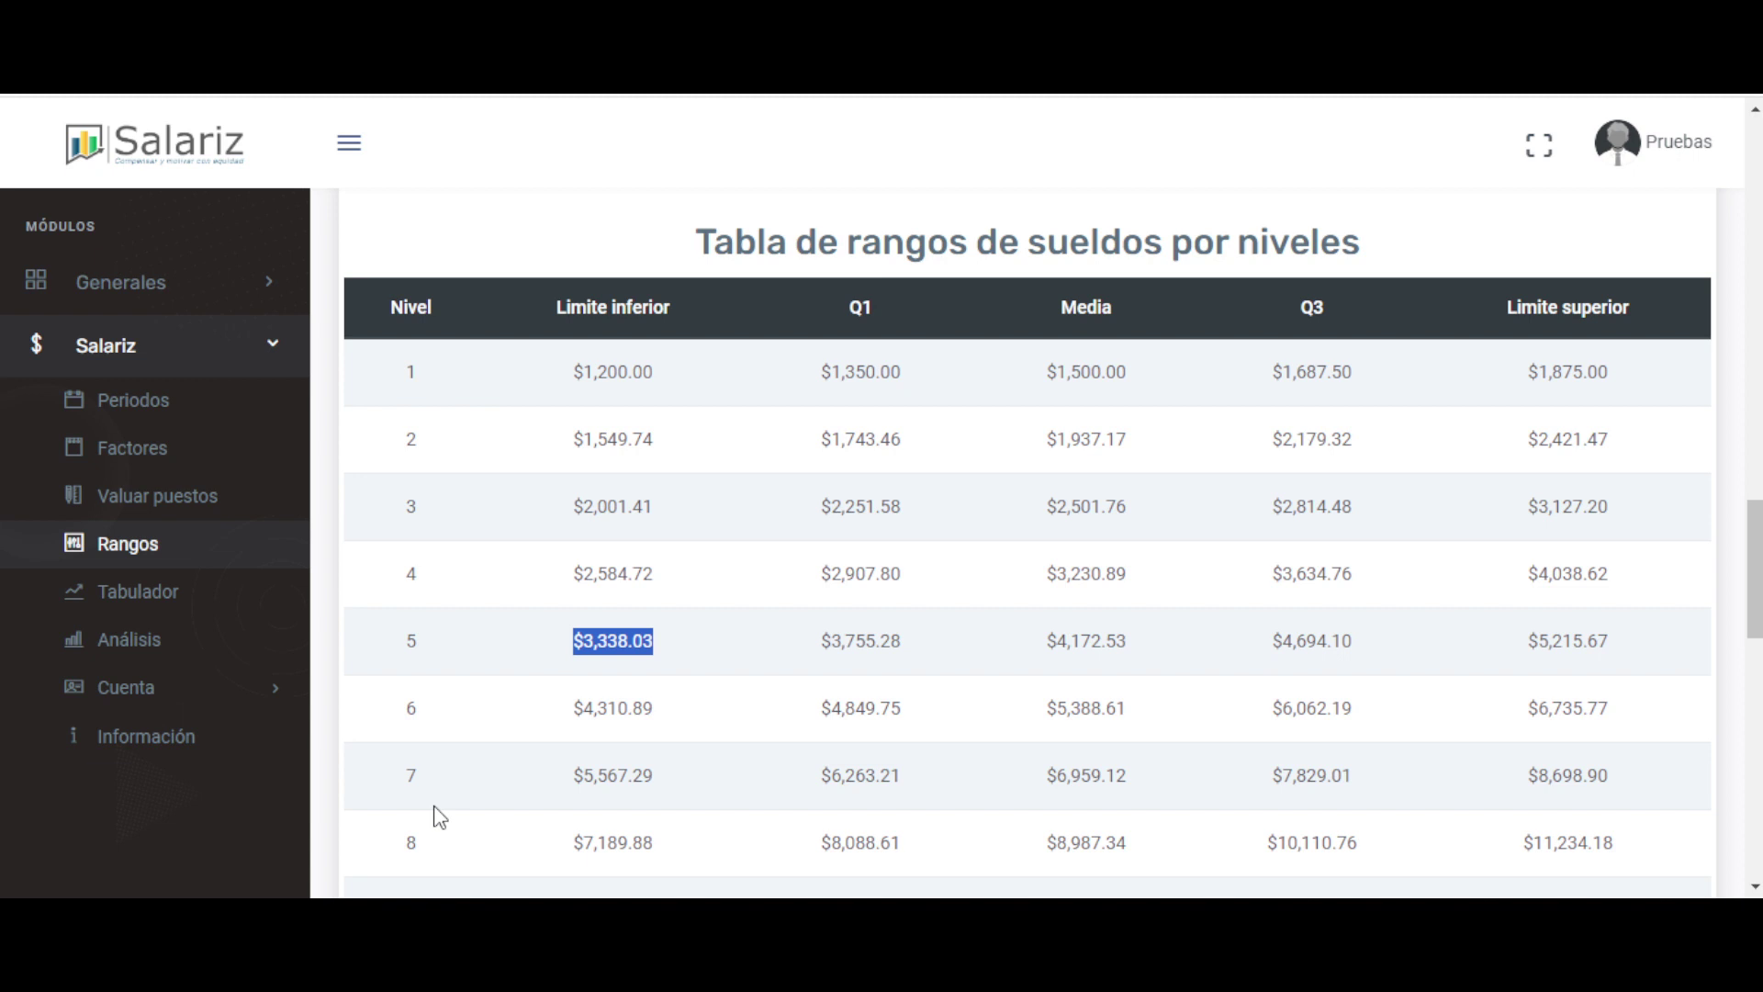
left_click_drag(1033, 645, 1129, 650)
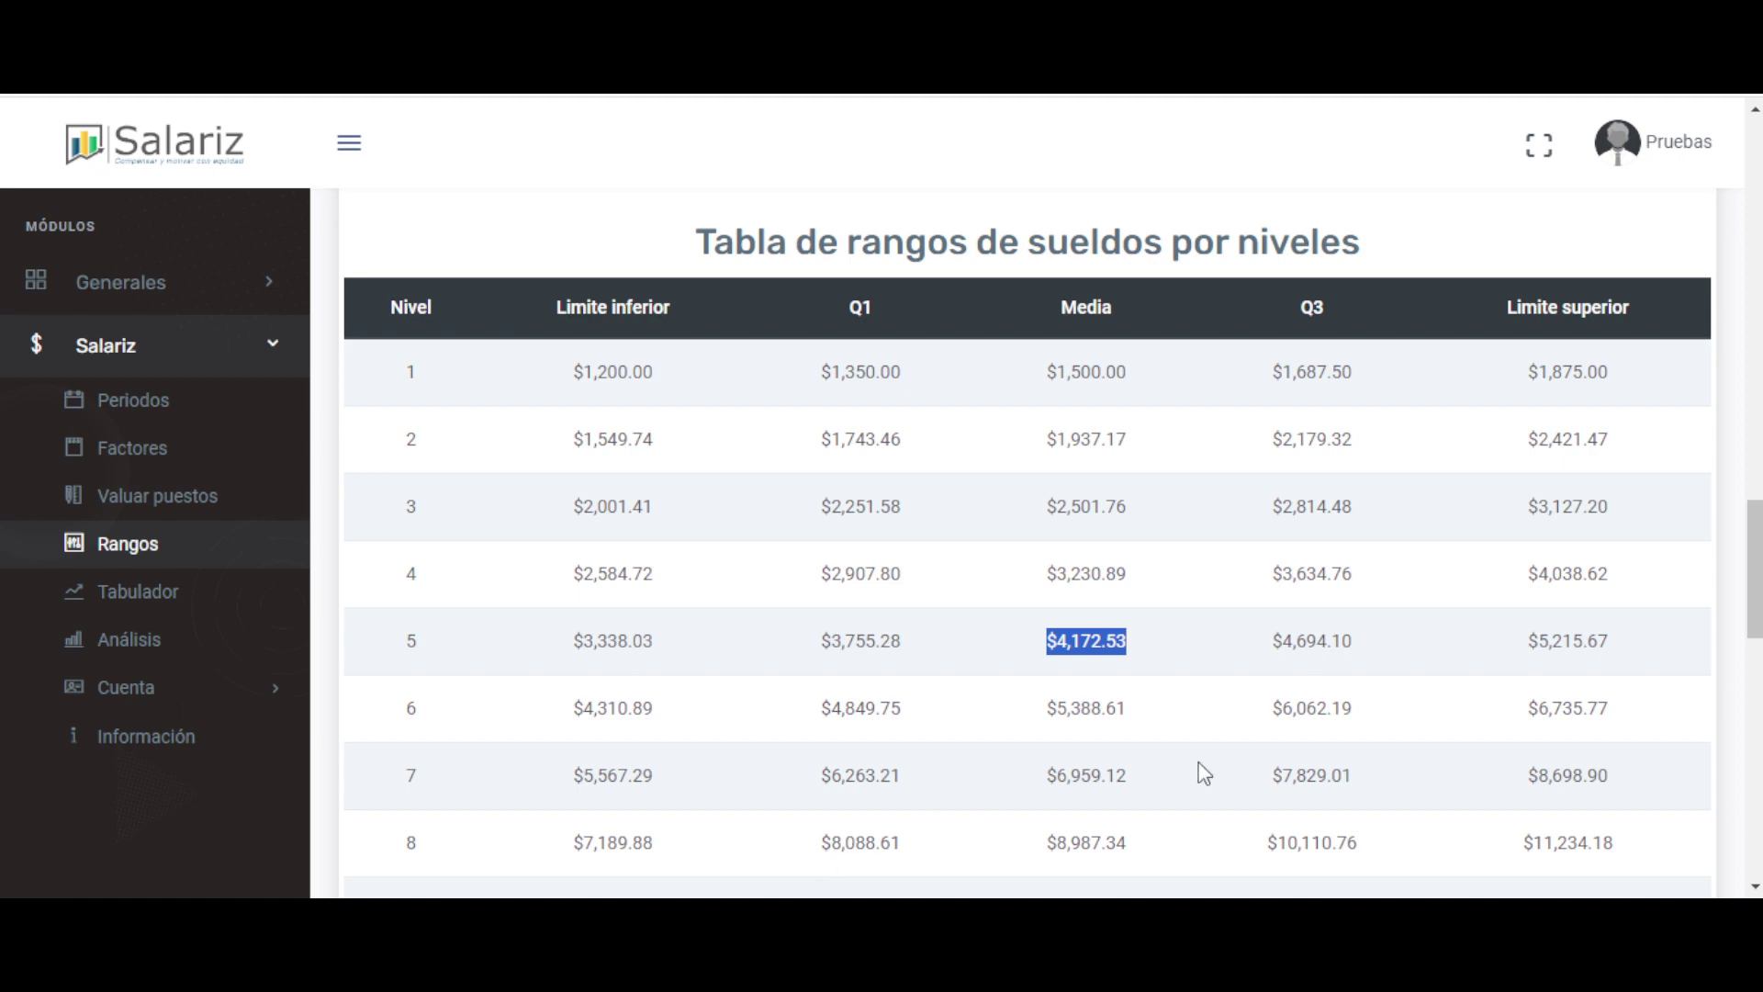
left_click_drag(1256, 650, 1373, 654)
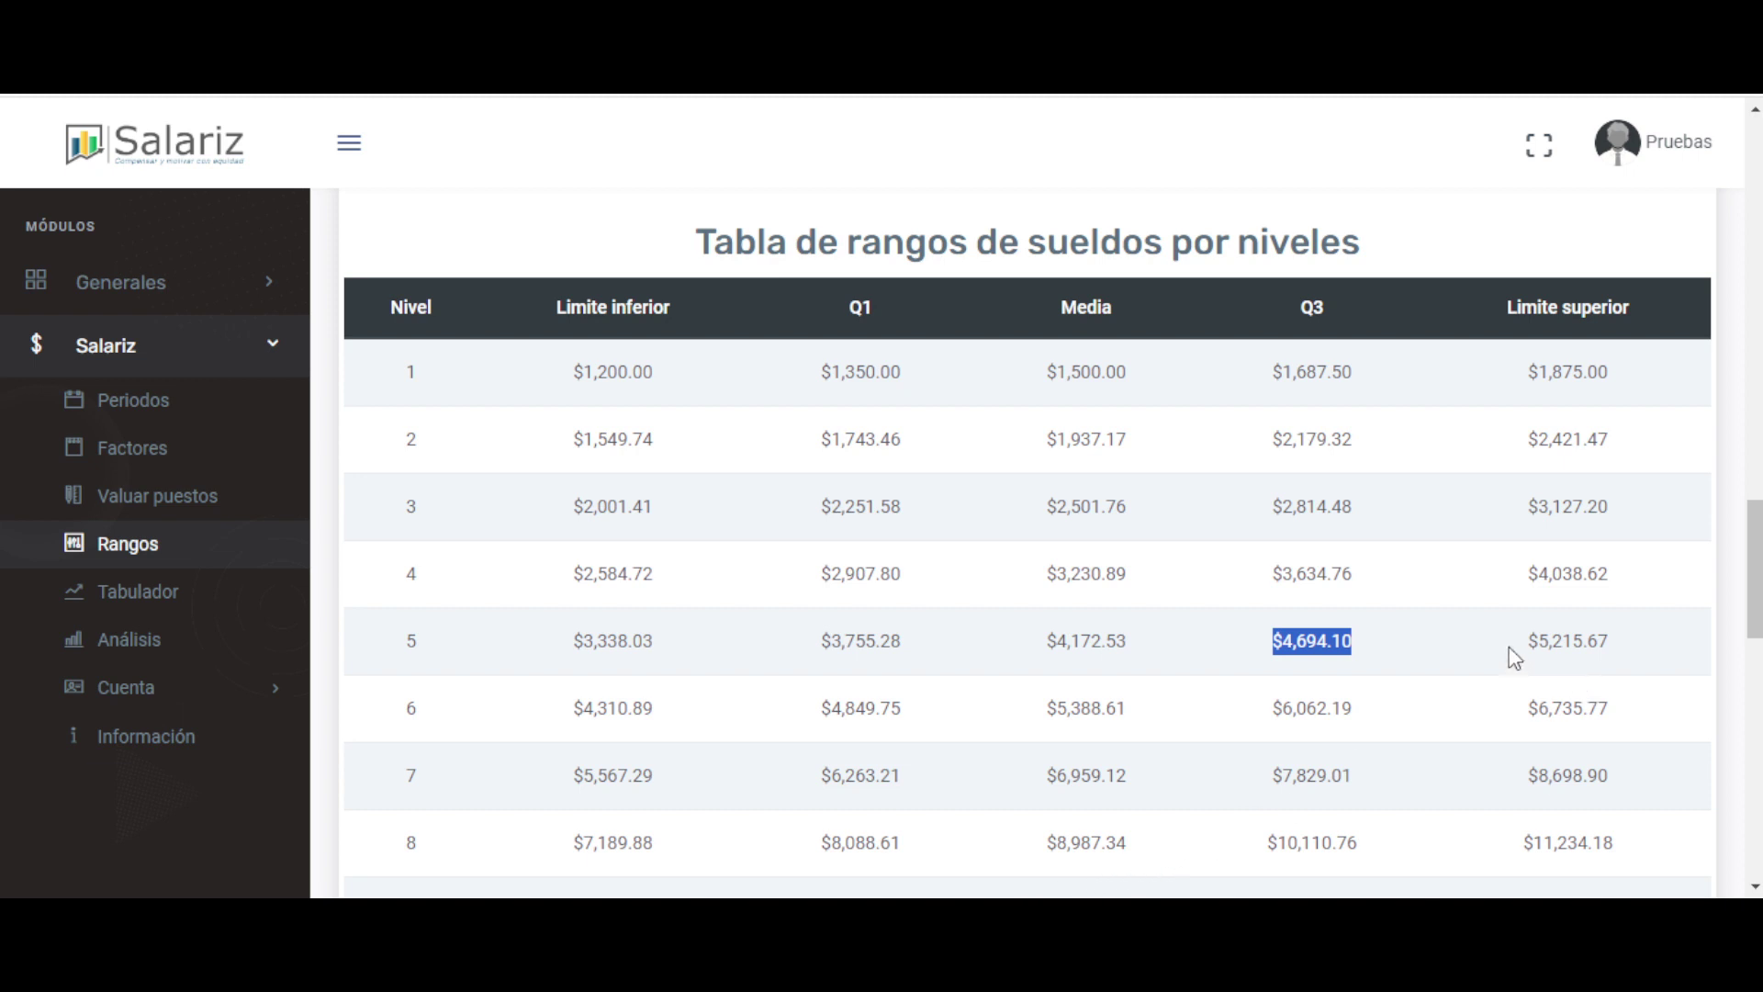
left_click_drag(1511, 654, 1643, 648)
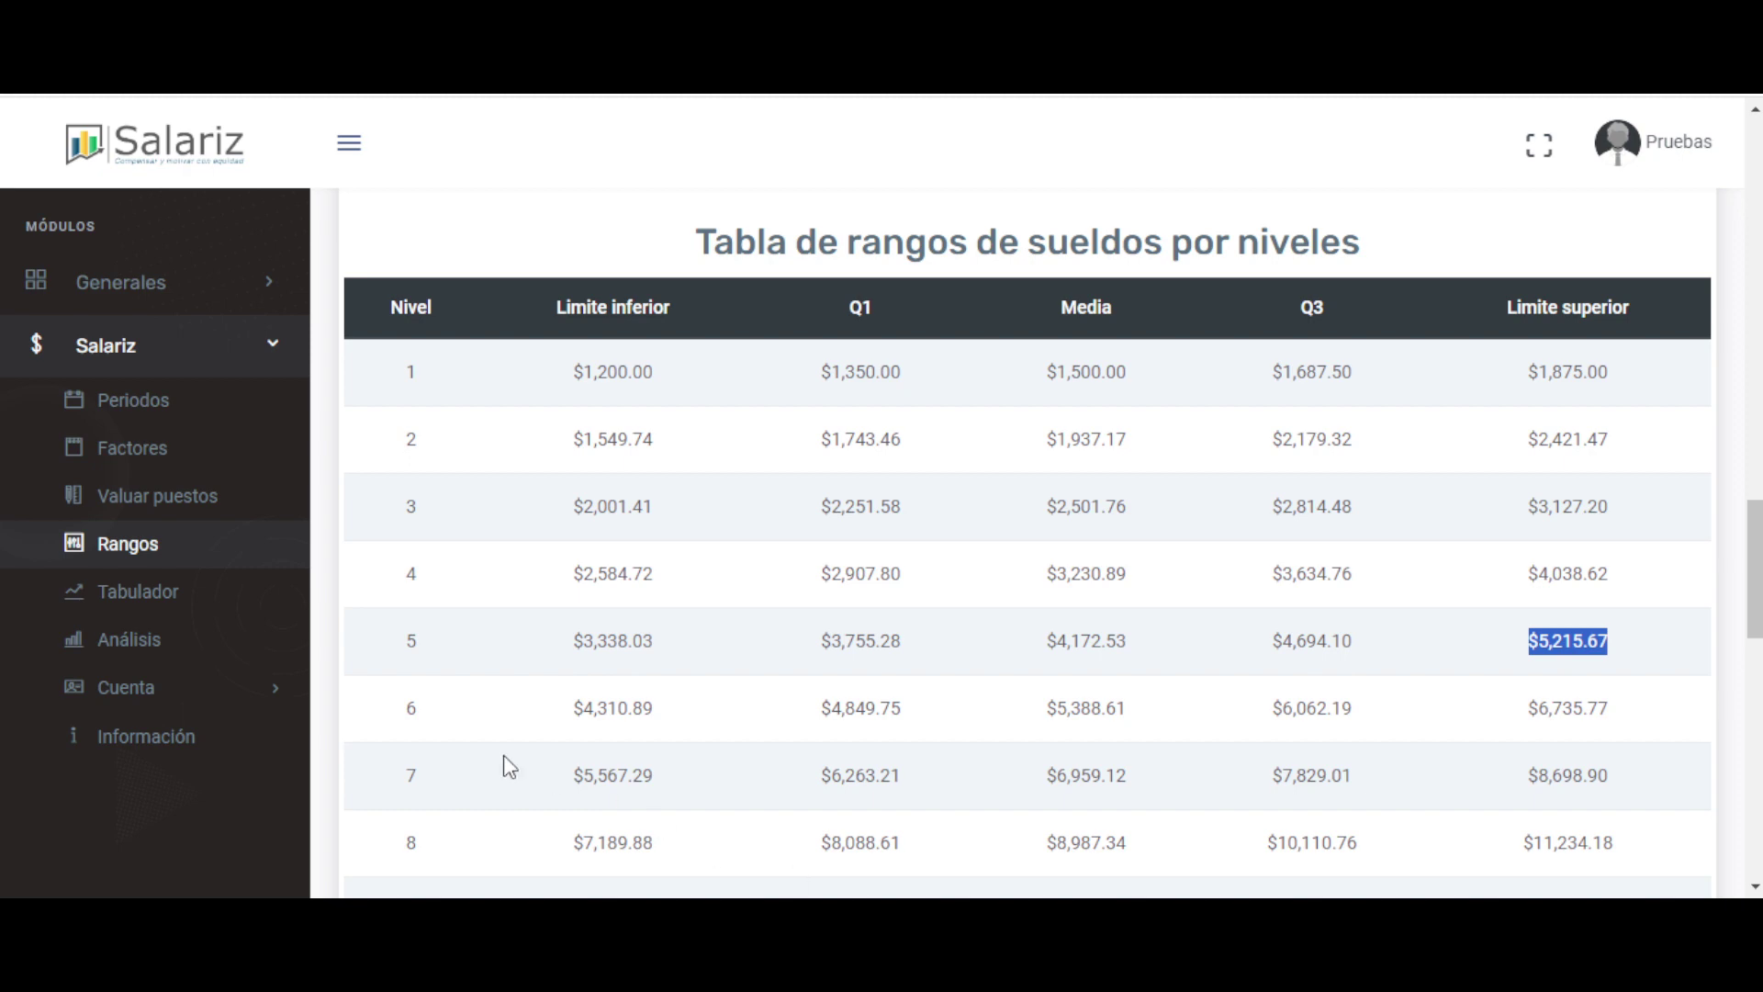
left_click_drag(410, 718, 1619, 721)
left_click(1607, 734)
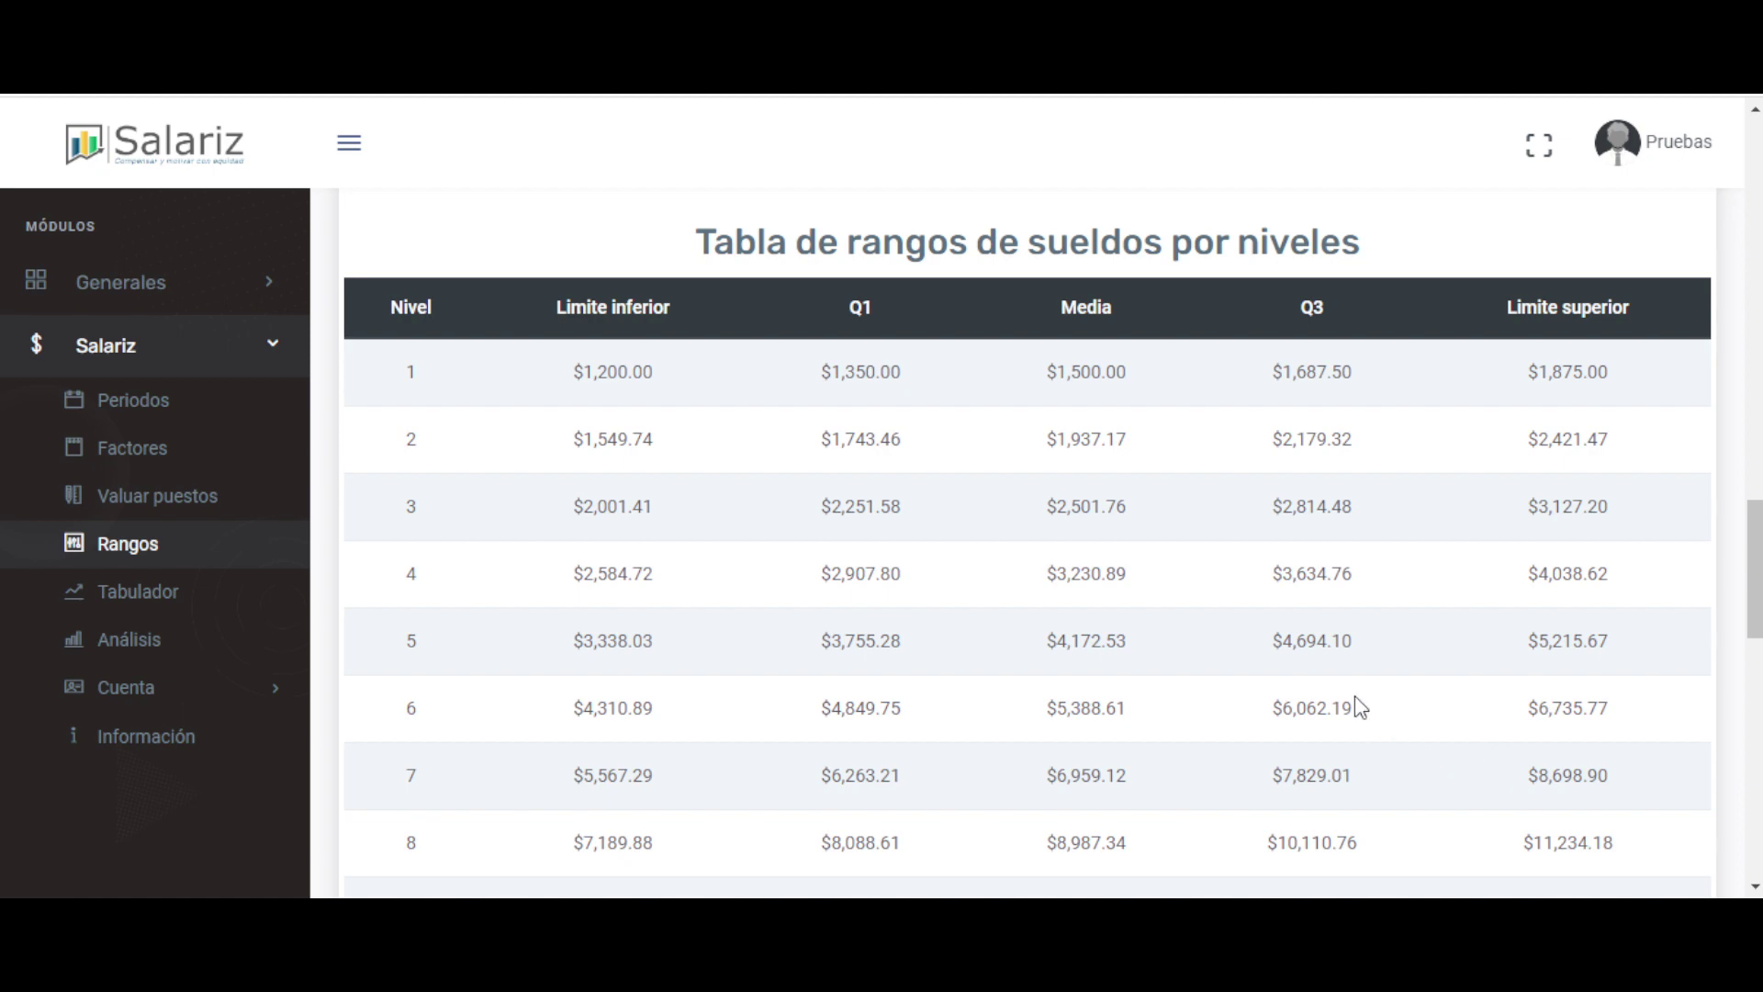
left_click_drag(421, 642, 1680, 657)
left_click(1505, 671)
Open the Análisis page for the Factores period and go through its employee table.
left_click(147, 639)
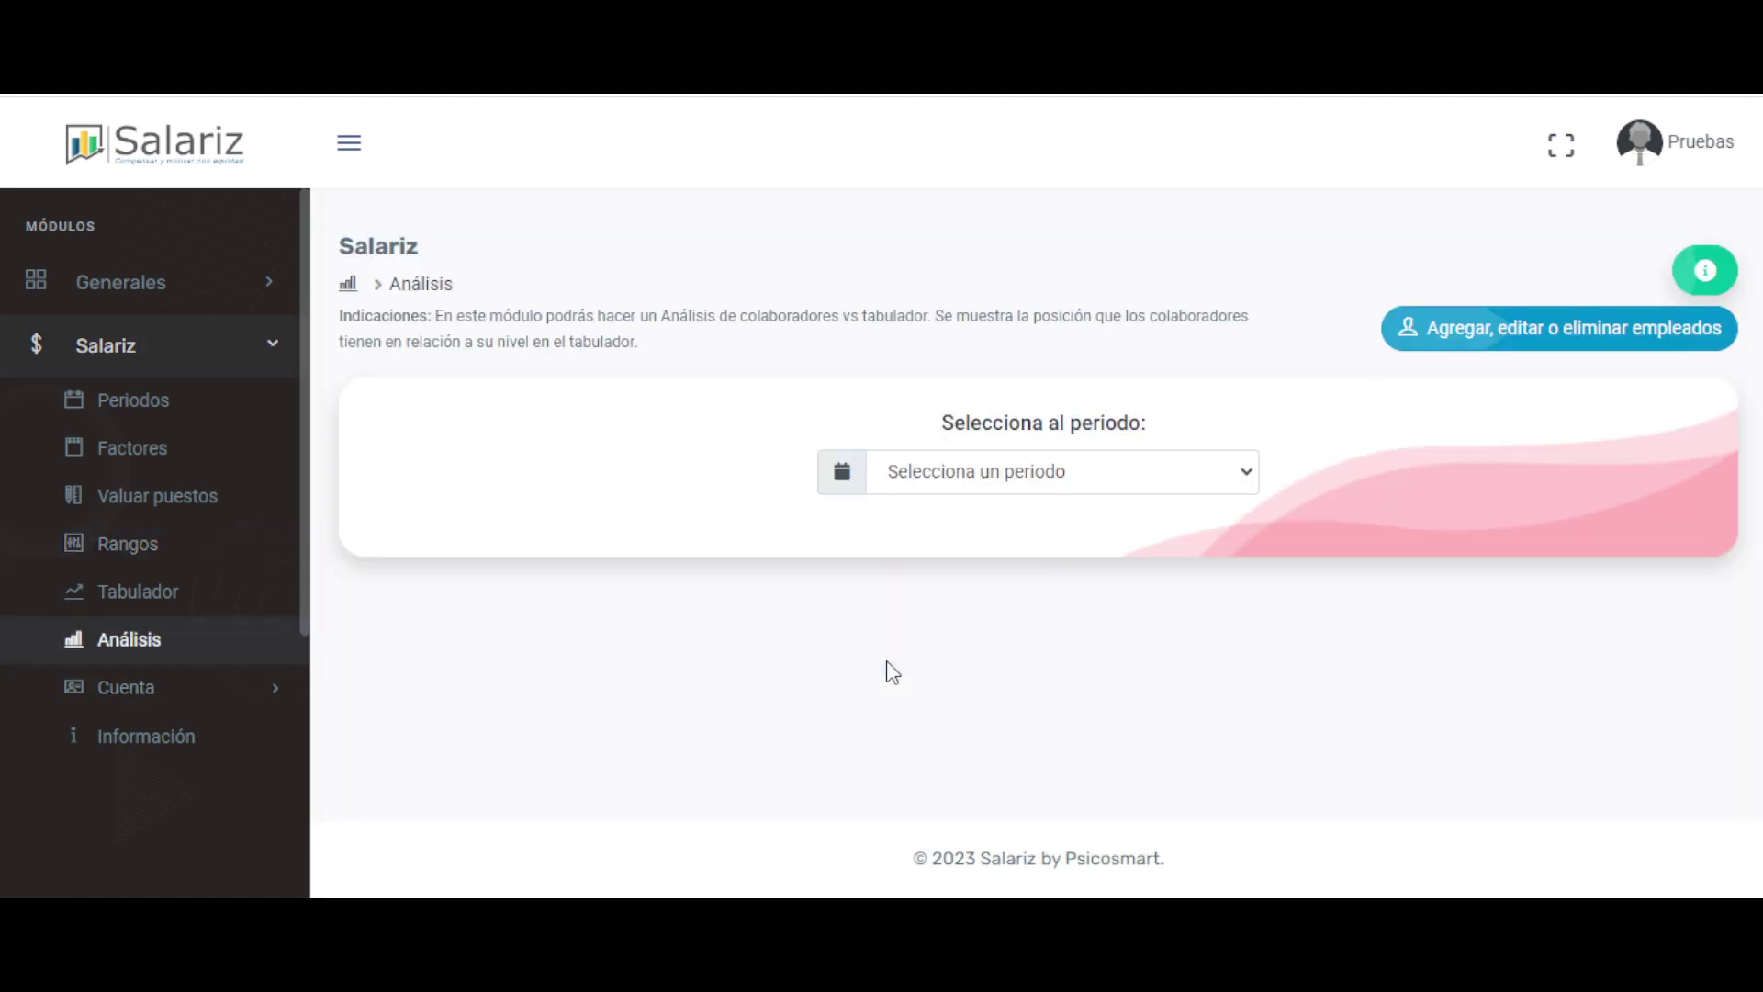
scroll(886, 661, "down", 5)
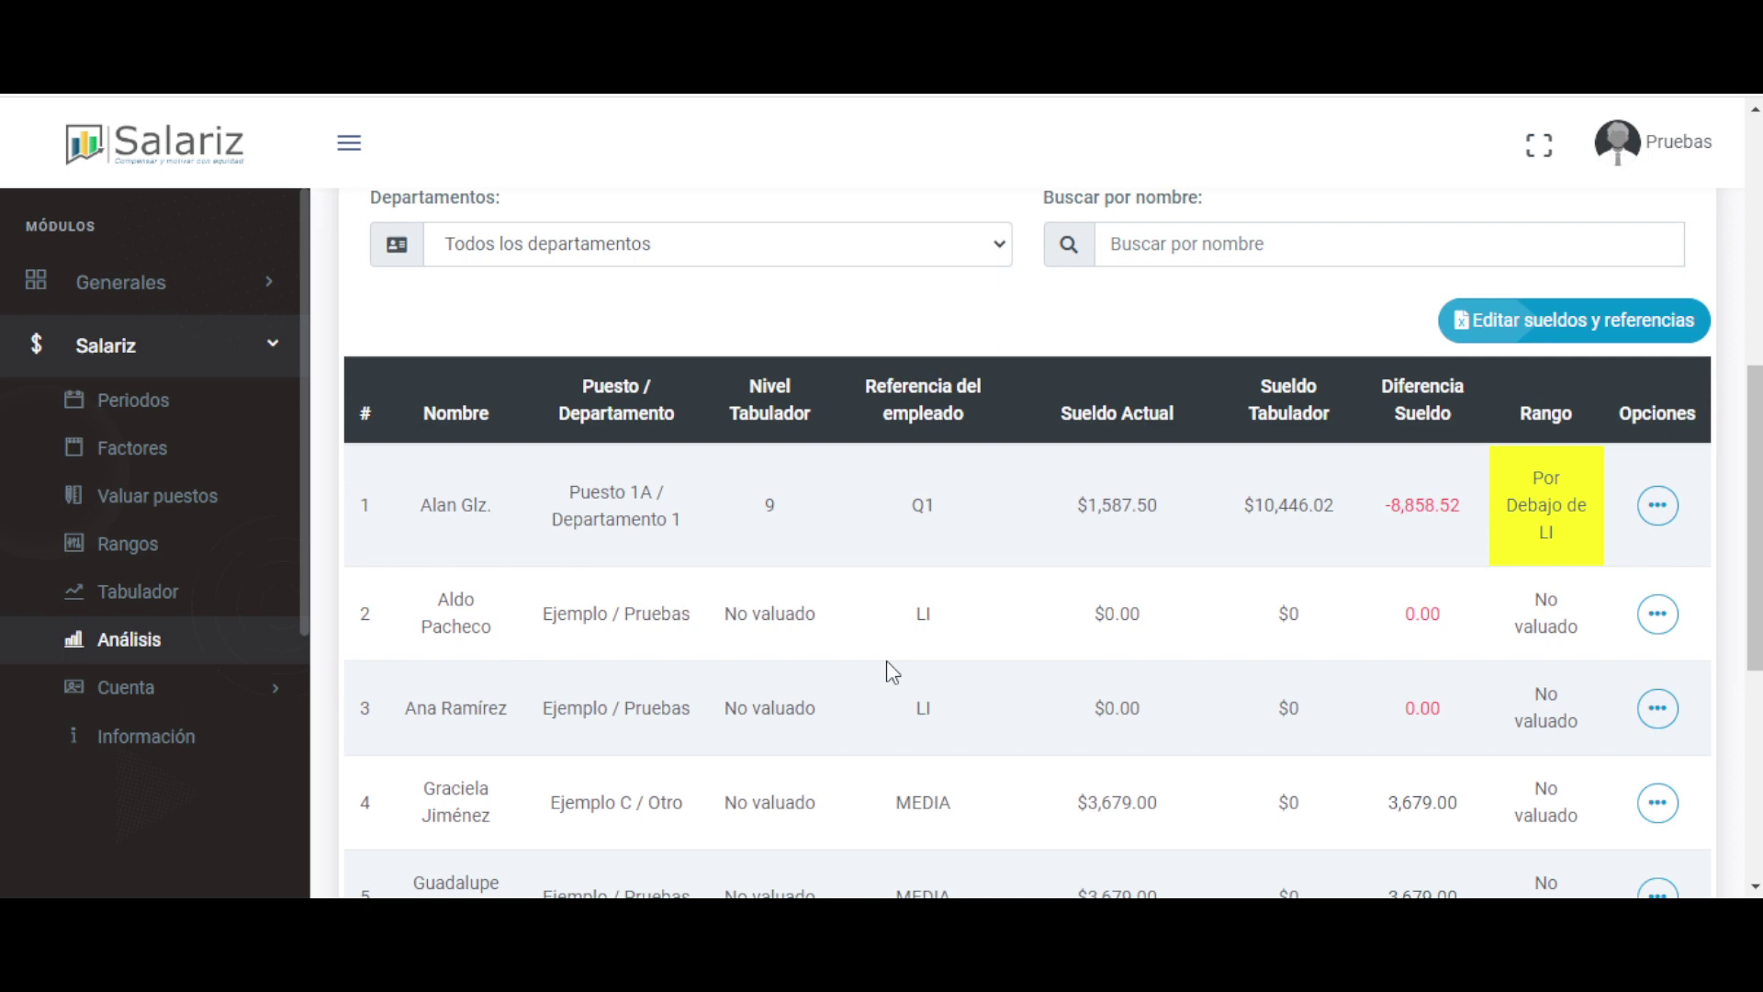
scroll(1084, 633, "down", 1)
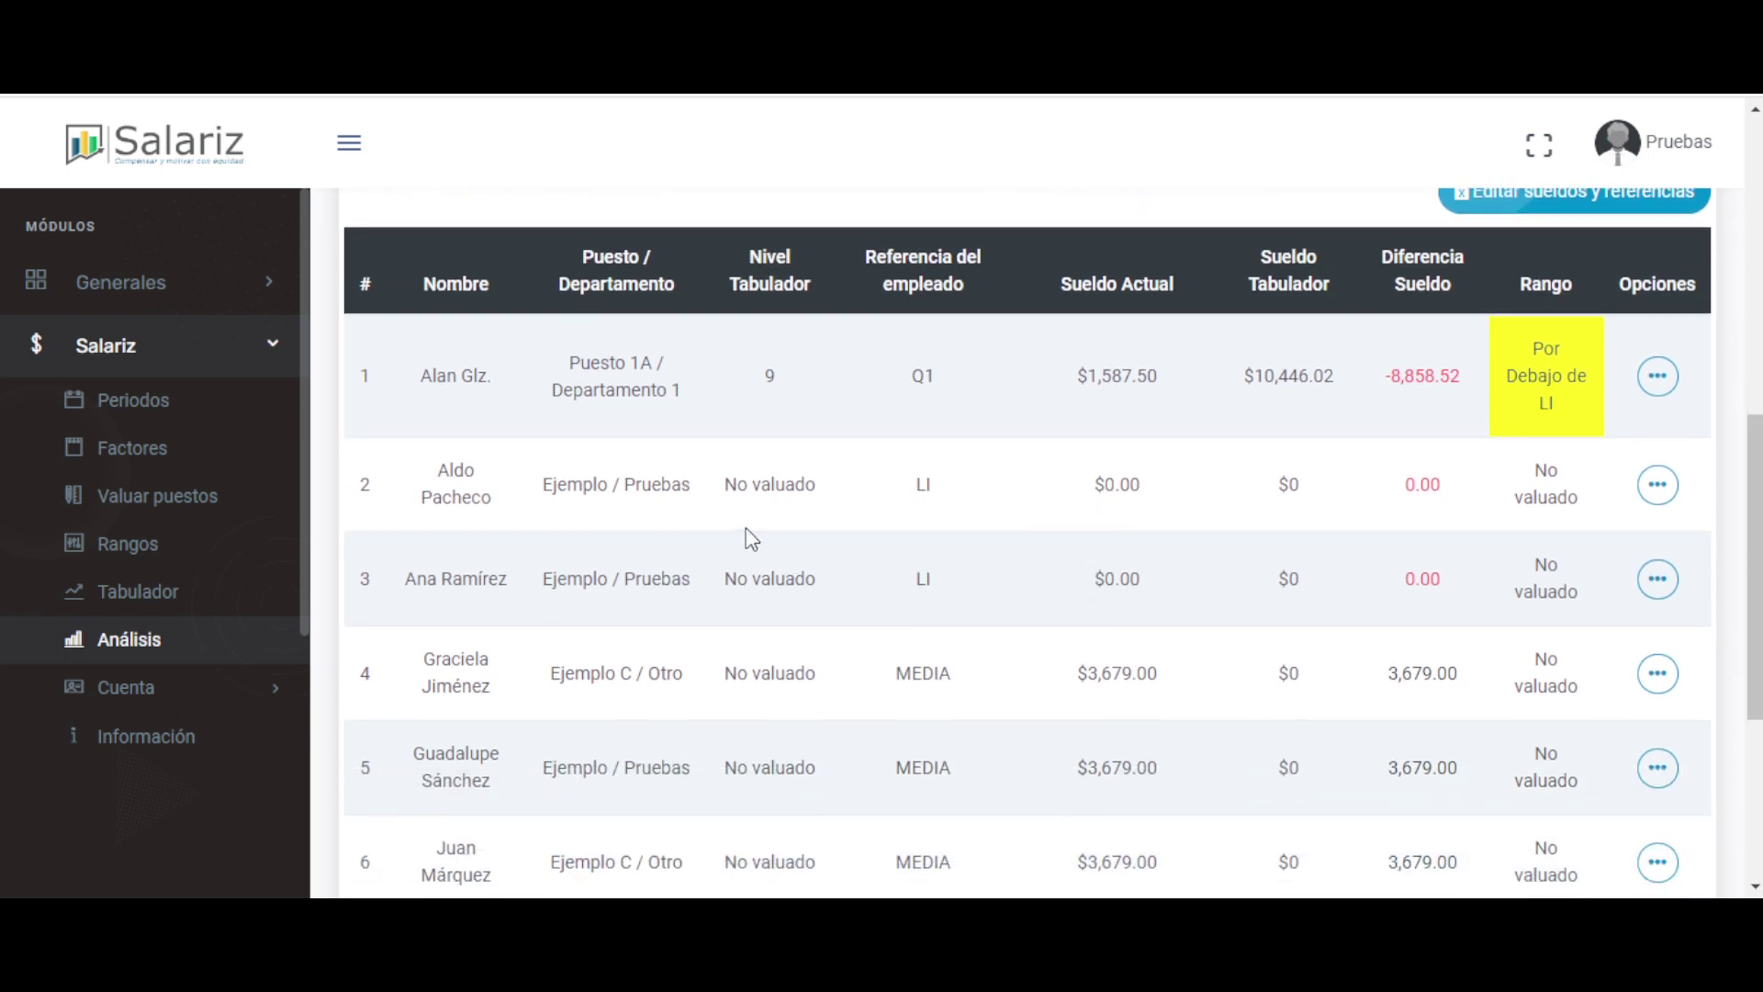
scroll(1006, 604, "down", 3)
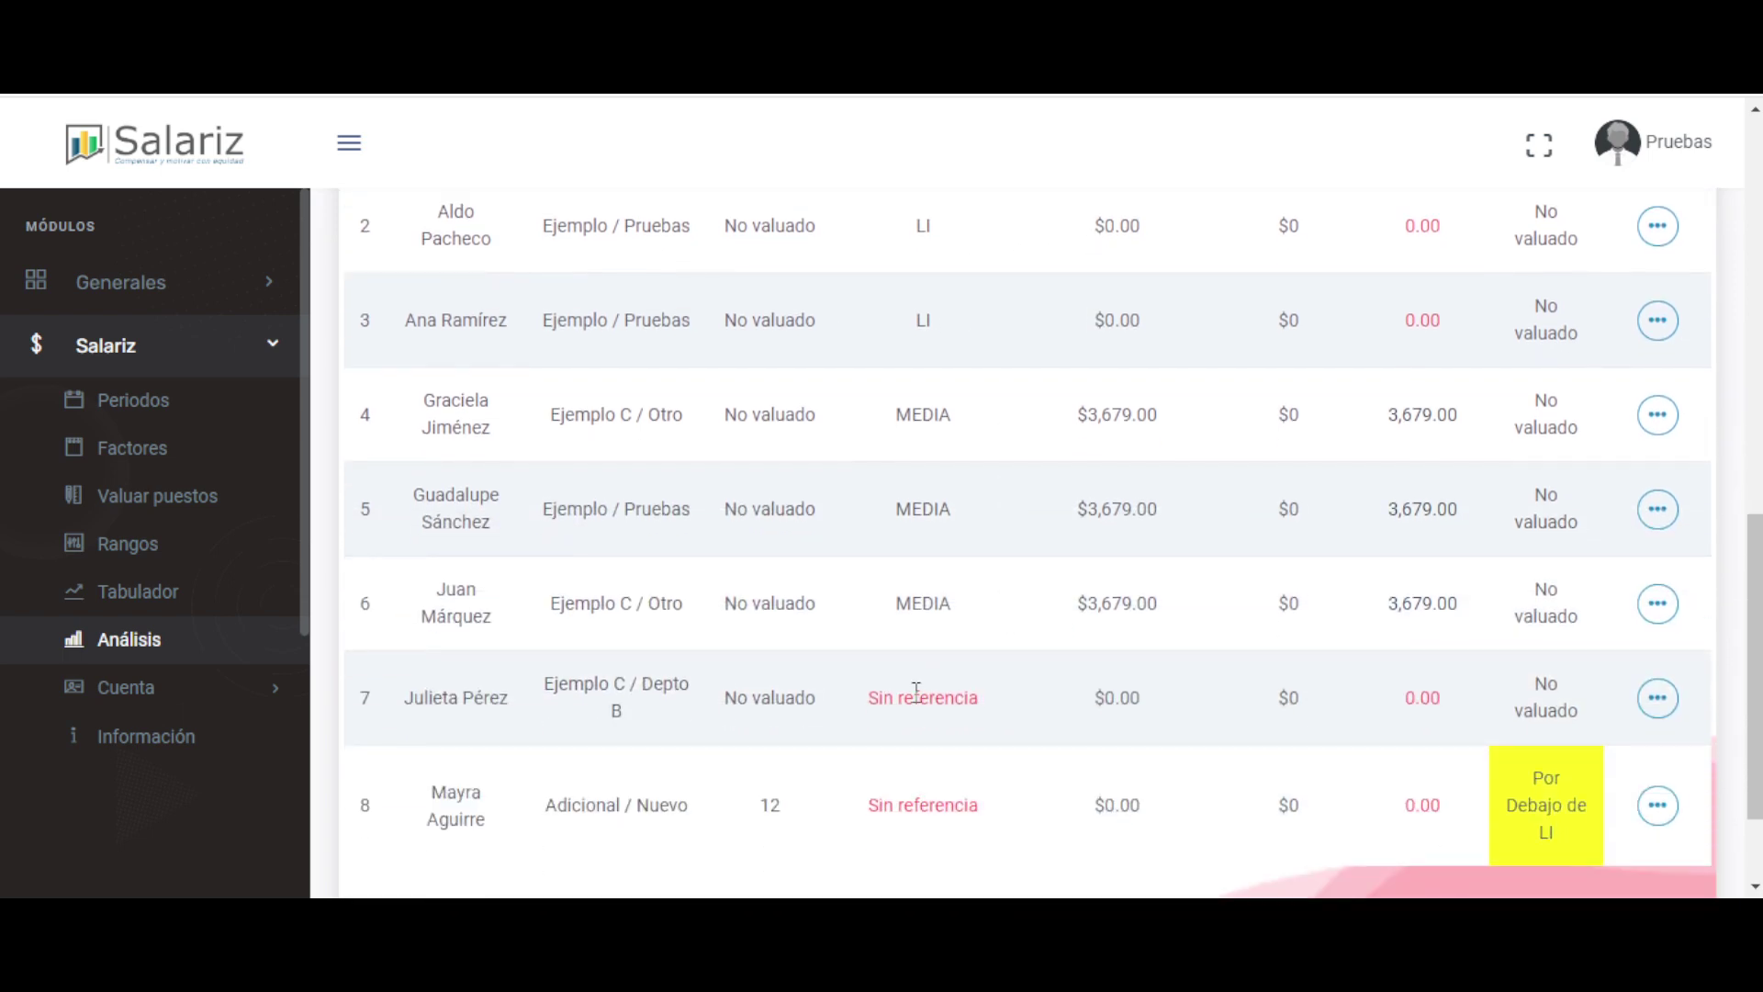
Examine the tabulator level and reference of the employees in rows 7 and 8.
left_click_drag(865, 700, 962, 702)
left_click(740, 690)
triple_click(740, 690)
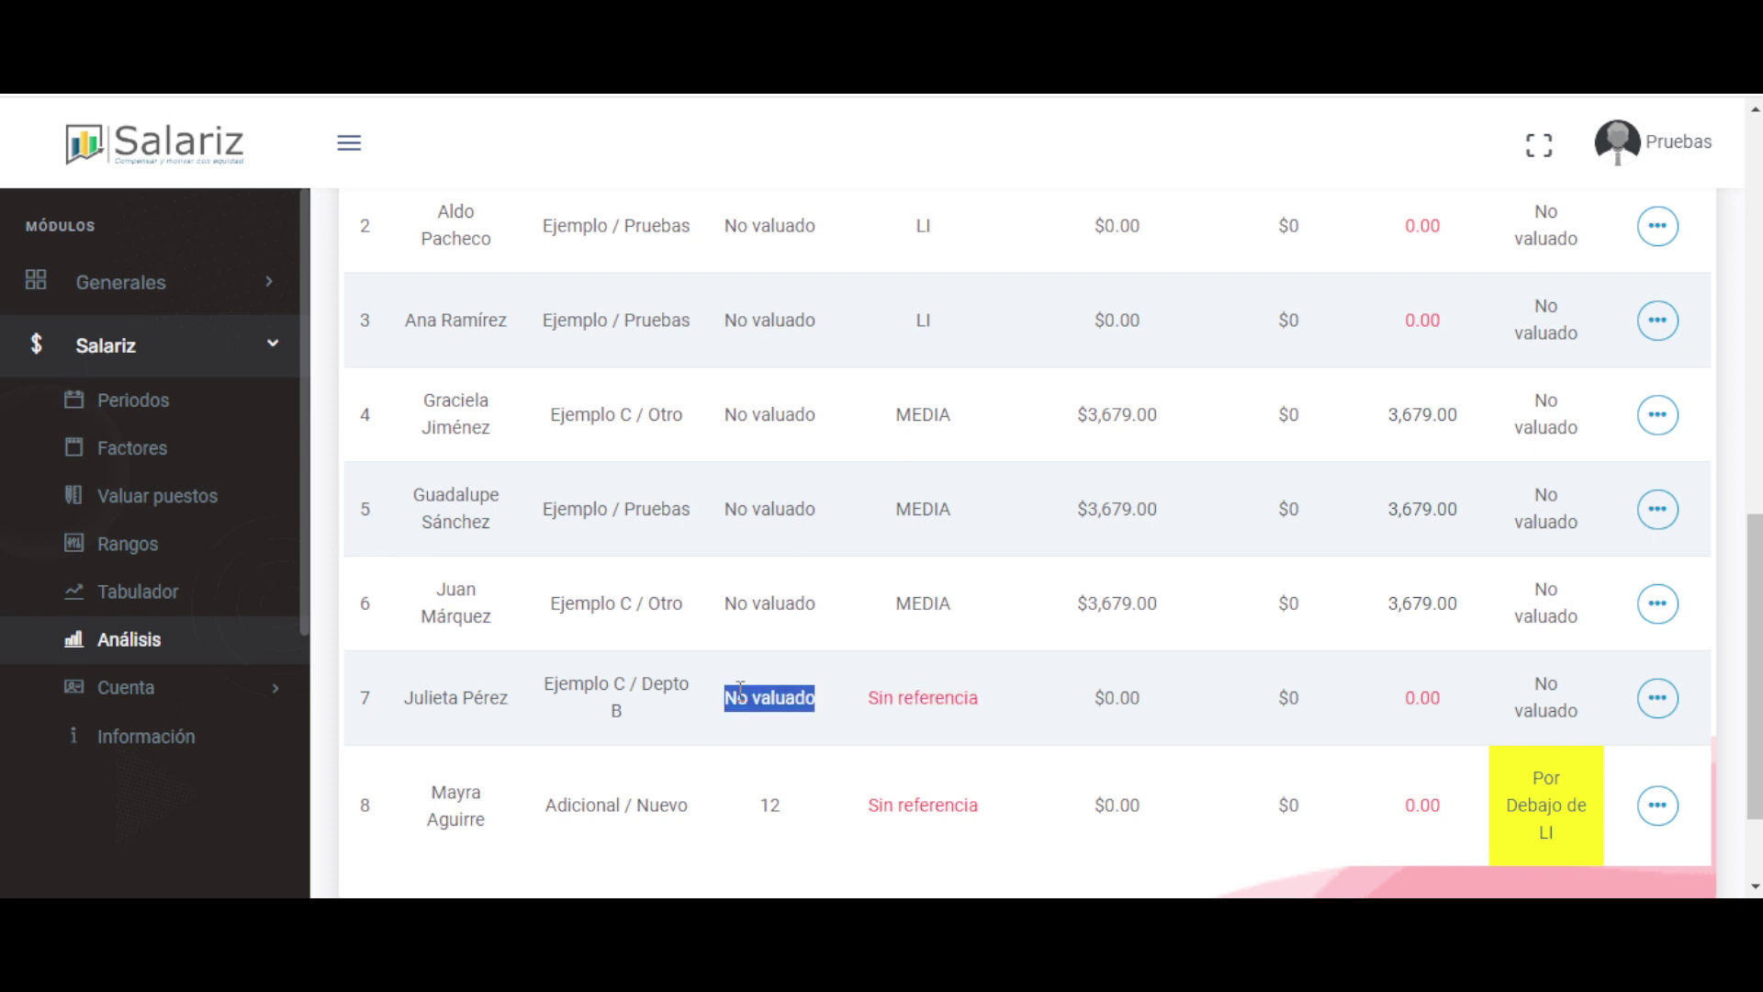
double_click(771, 806)
left_click_drag(879, 805, 1070, 826)
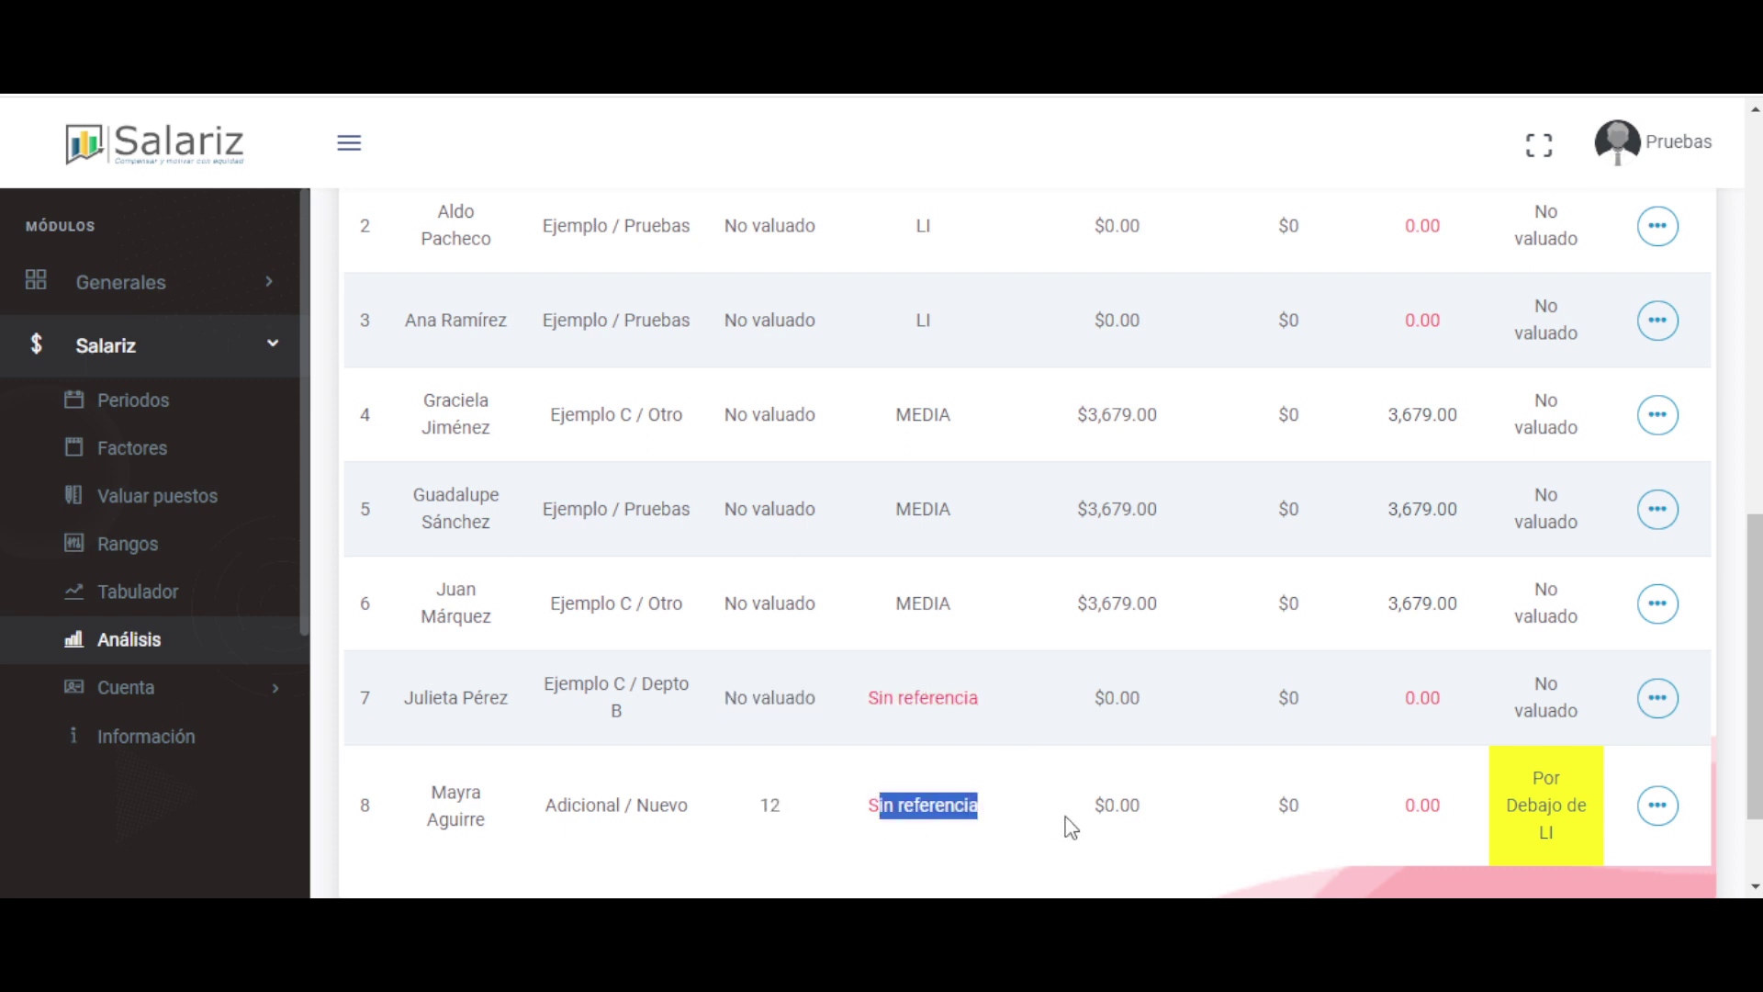
left_click(1058, 806)
Edit salaries and references, set the current salary of the employee in row 7 to 3500, and save.
scroll(1058, 804, "up", 5)
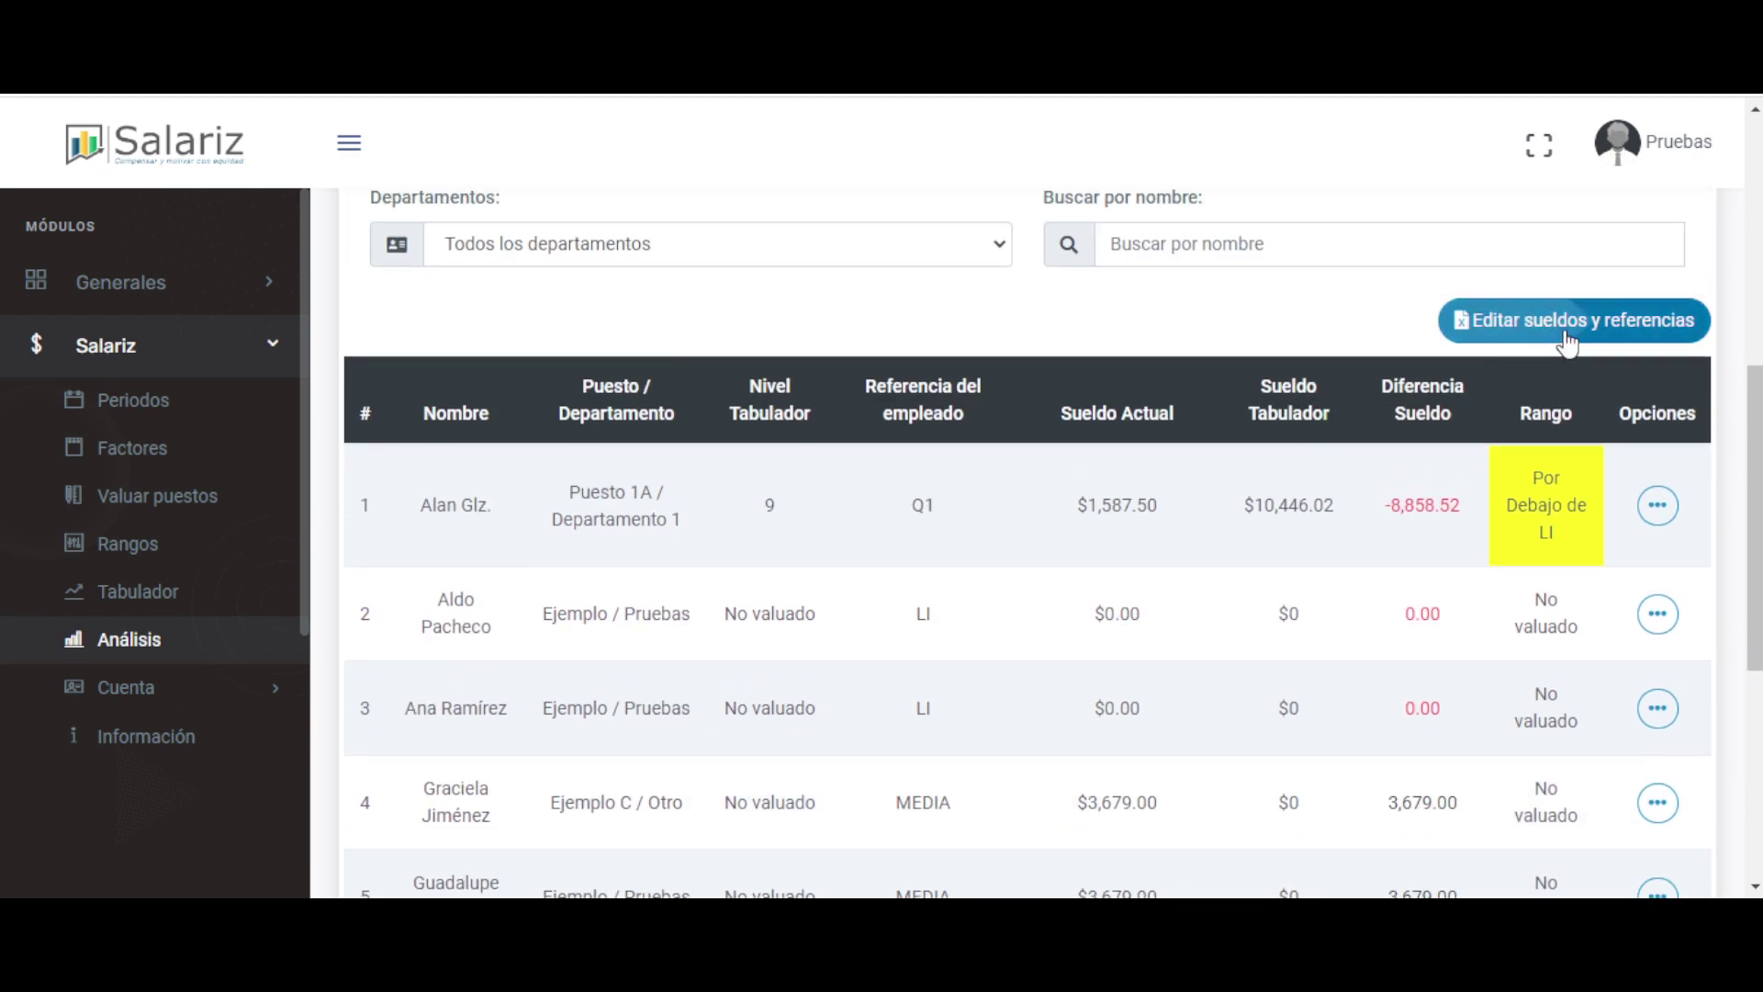
left_click(1567, 323)
scroll(1040, 621, "down", 5)
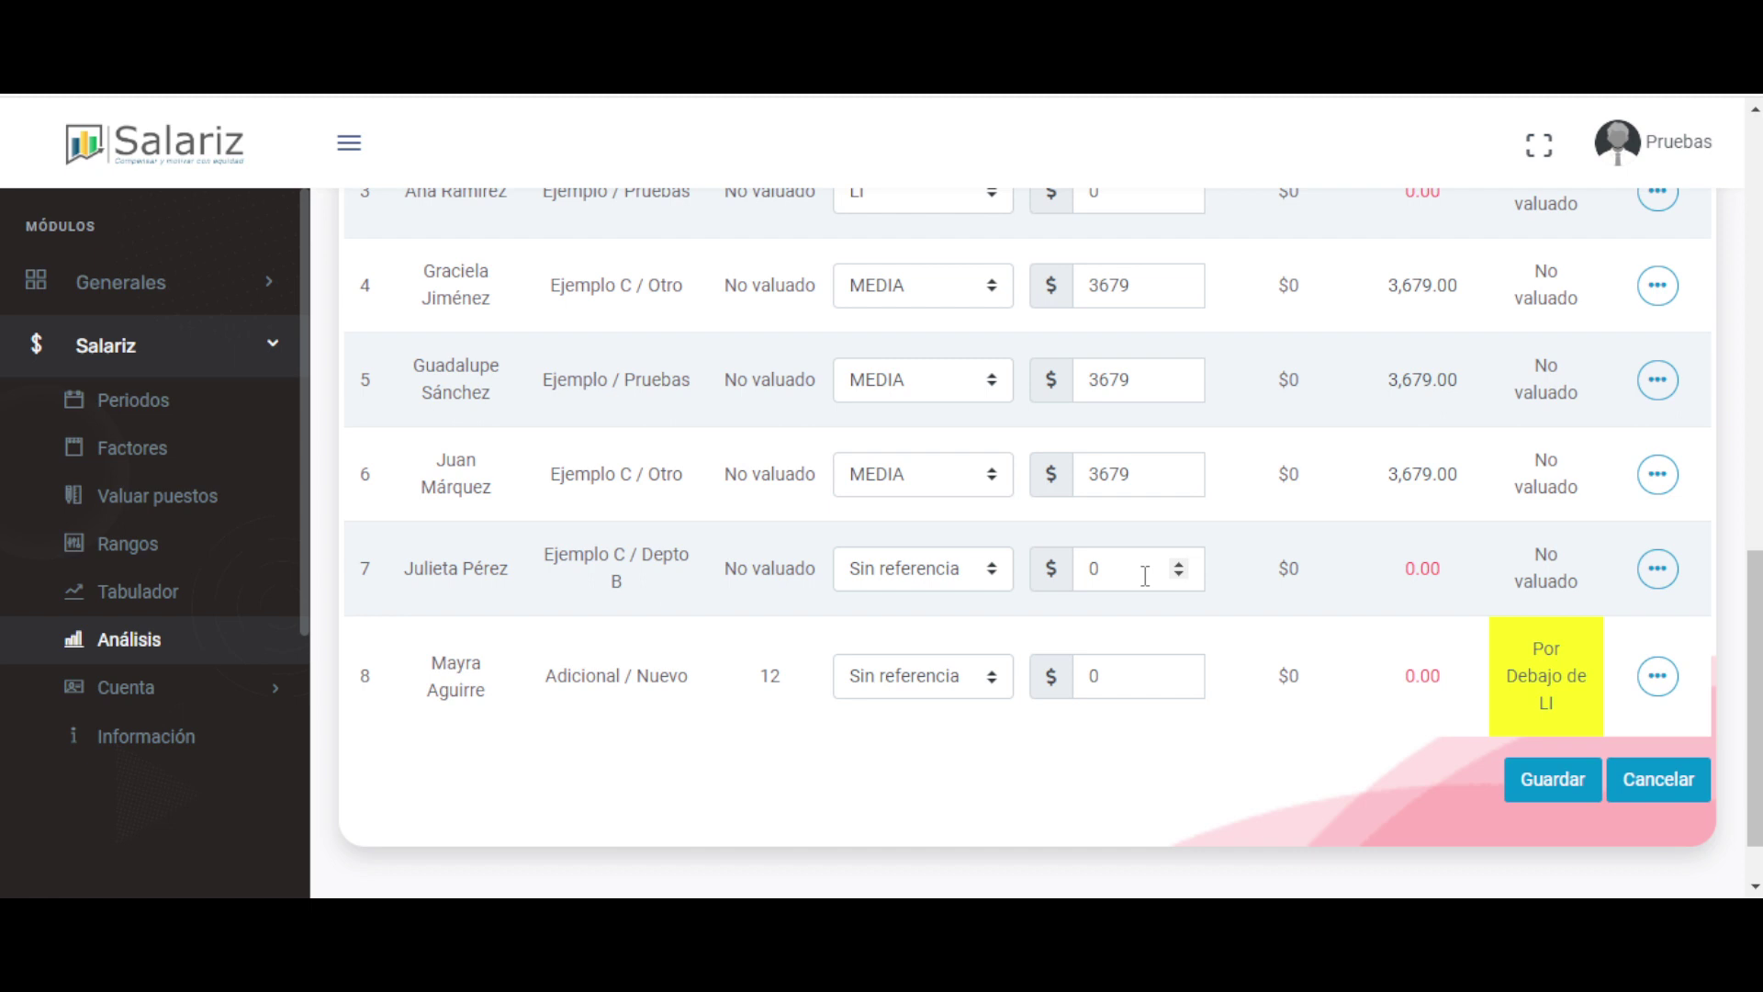
double_click(1145, 575)
type("3500")
left_click(1570, 783)
Check the employee reference values in rows 7 and 1 of the analysis table.
left_click_drag(1179, 566, 850, 564)
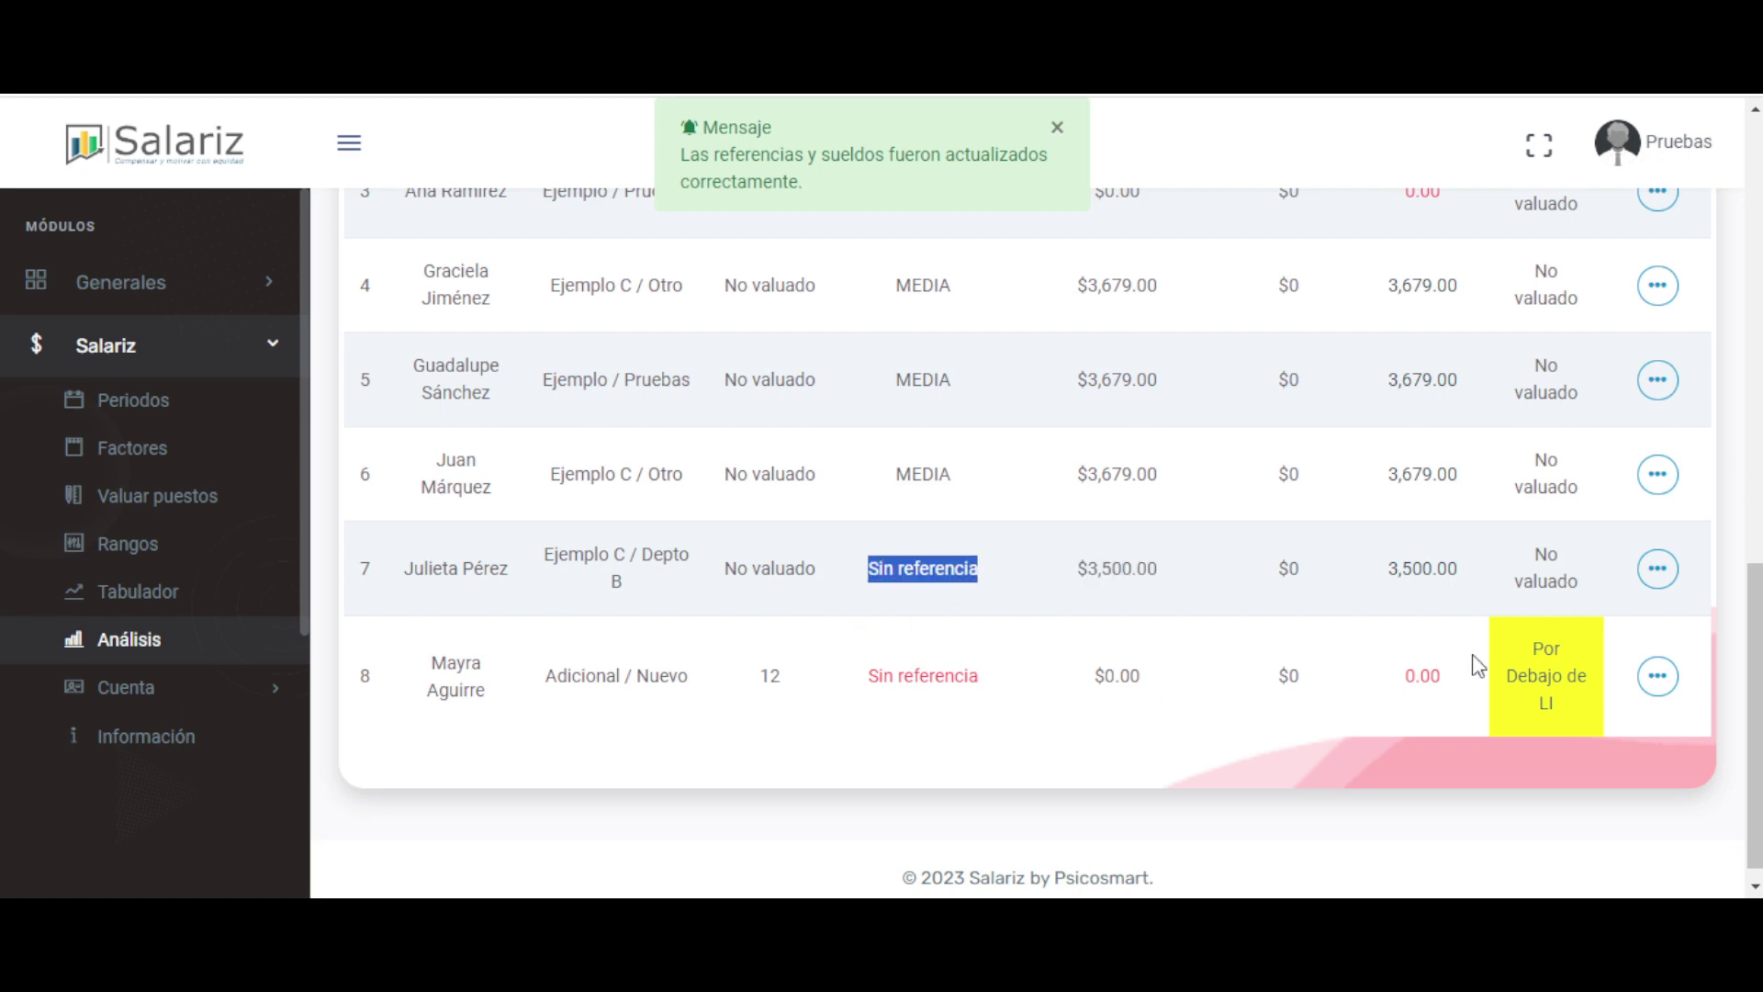
scroll(1477, 664, "up", 8)
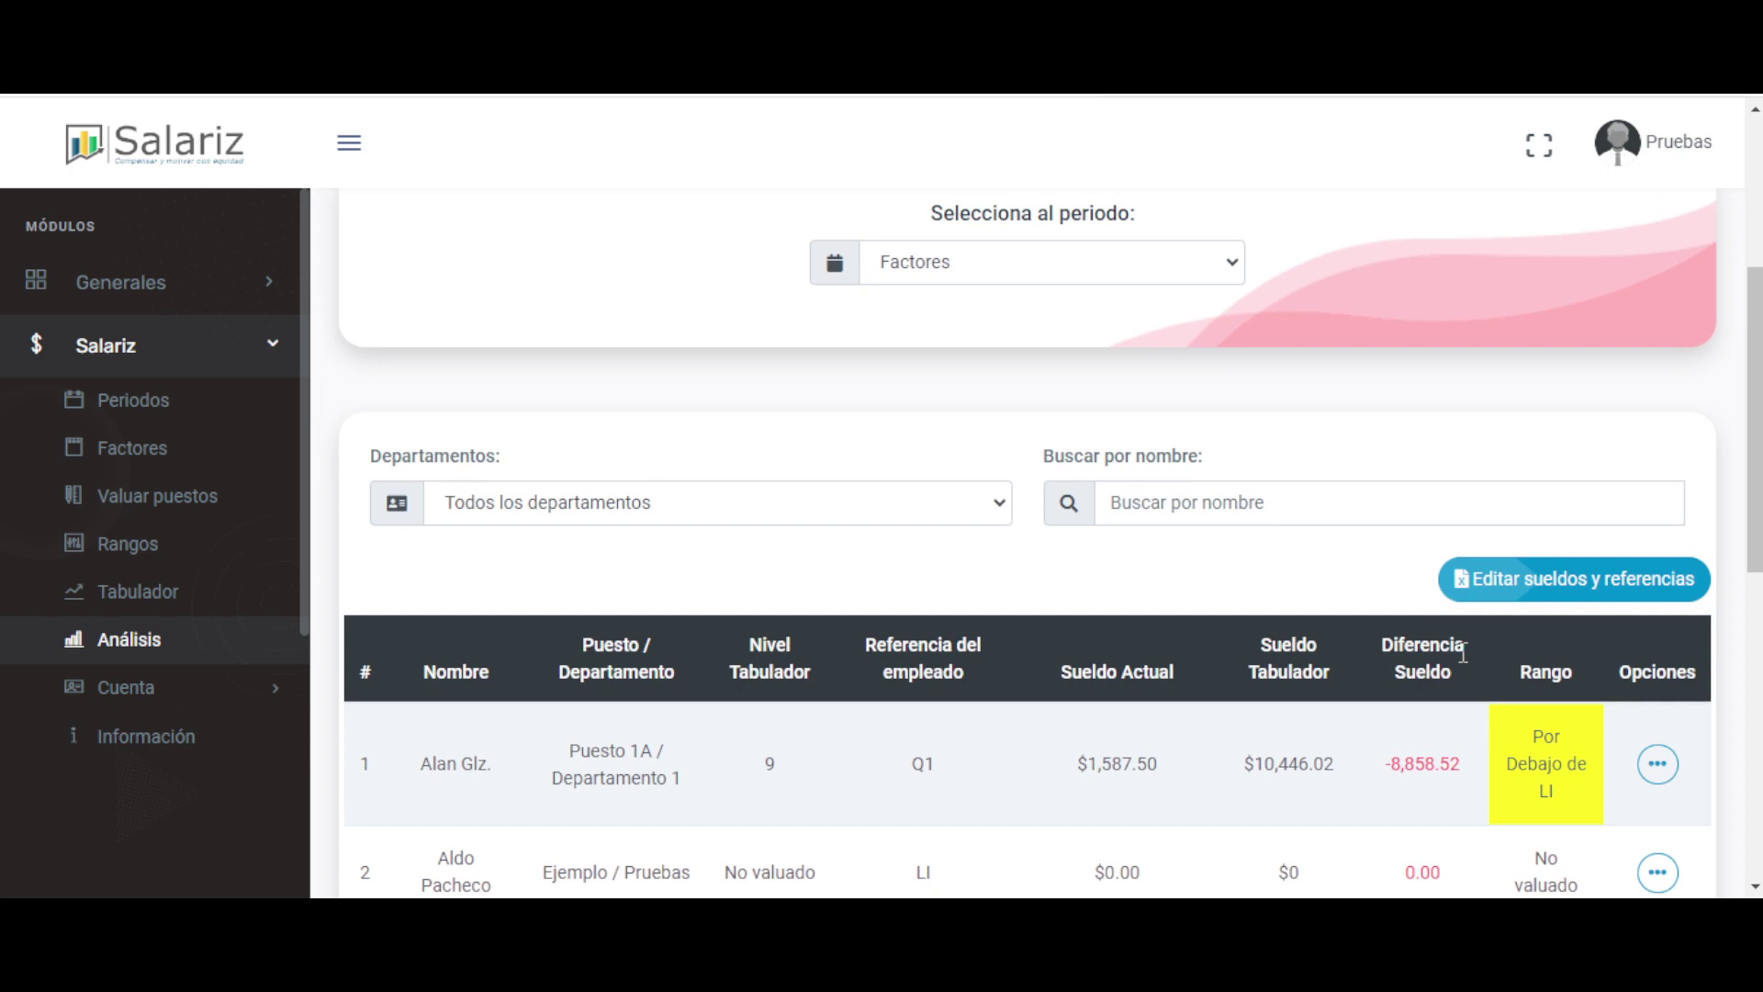
double_click(924, 763)
scroll(963, 761, "up", 4)
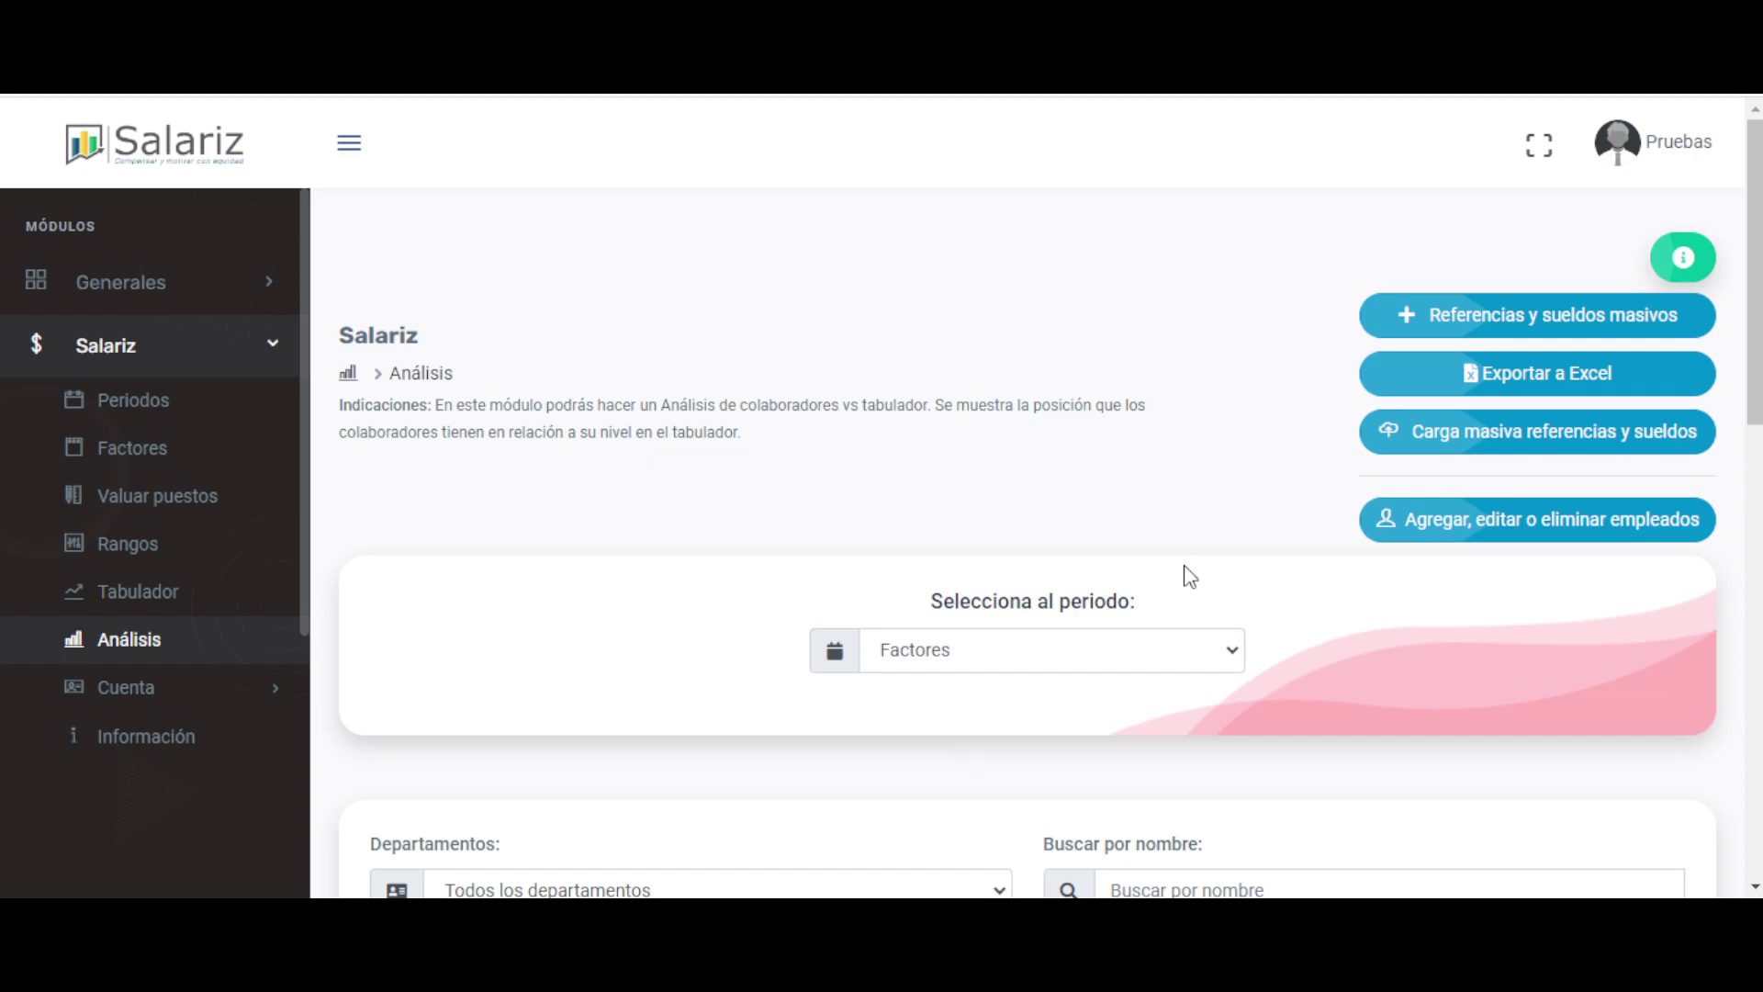
Open the bulk upload page for references and salaries and examine the formatting rules for the sueldo column.
left_click(1550, 446)
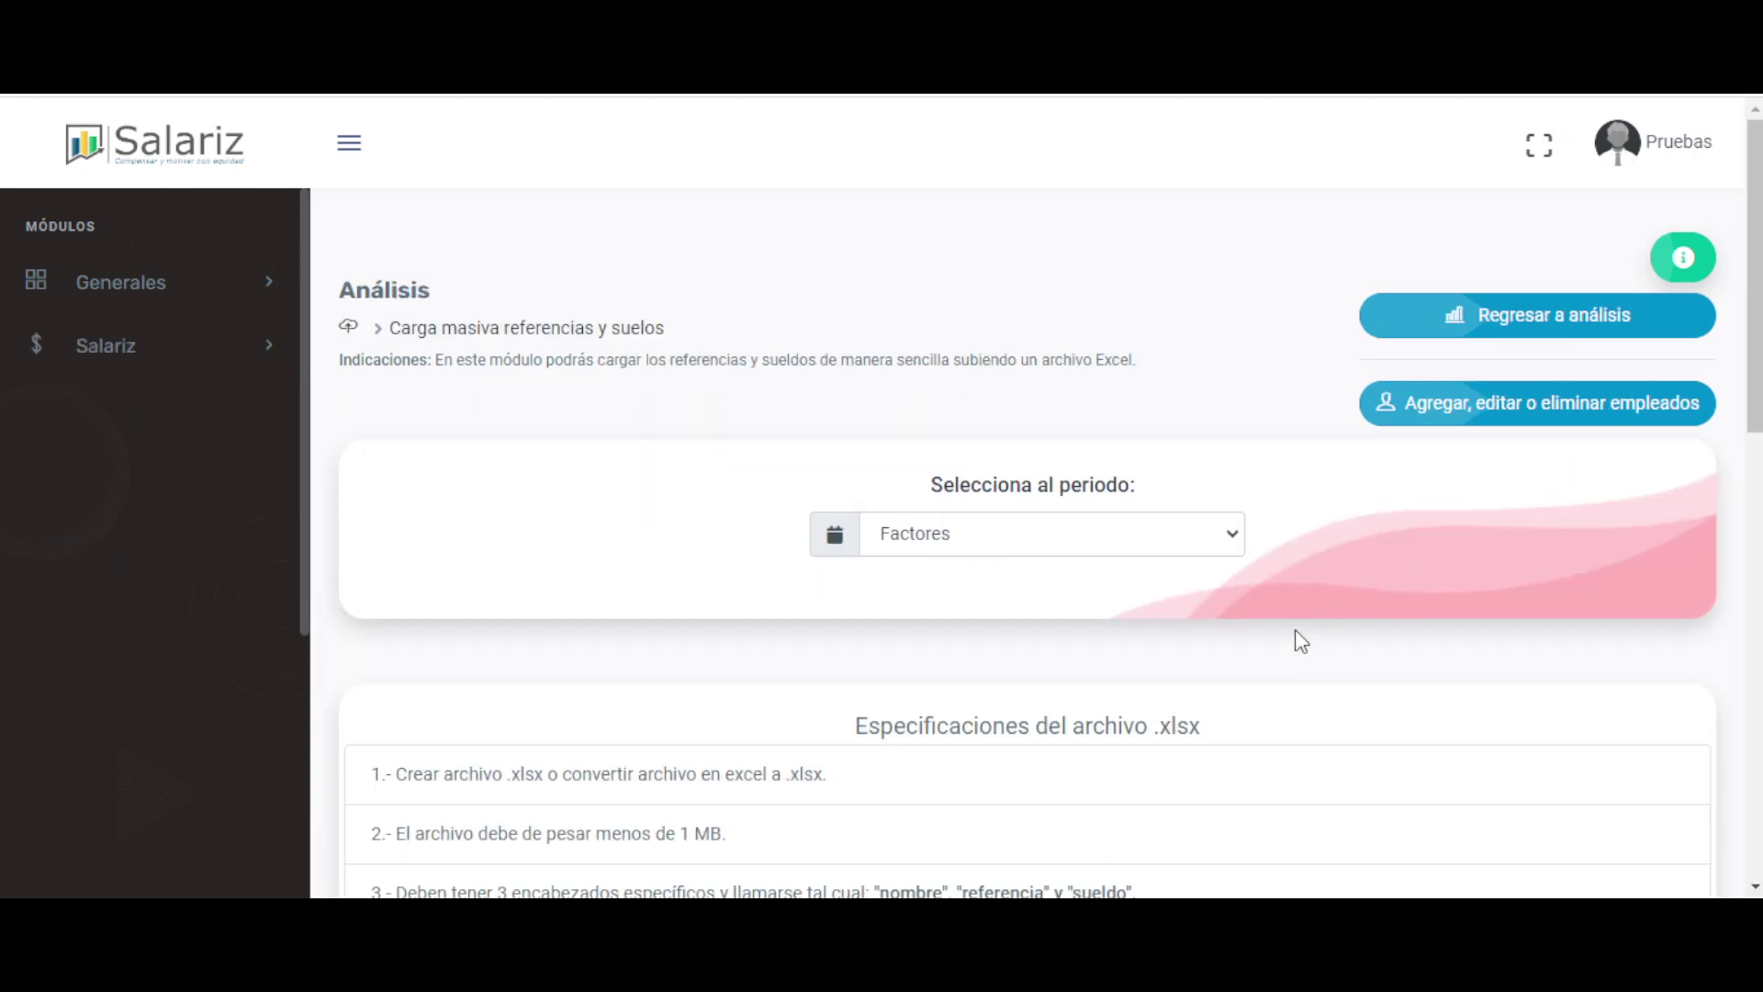
scroll(1298, 642, "down", 5)
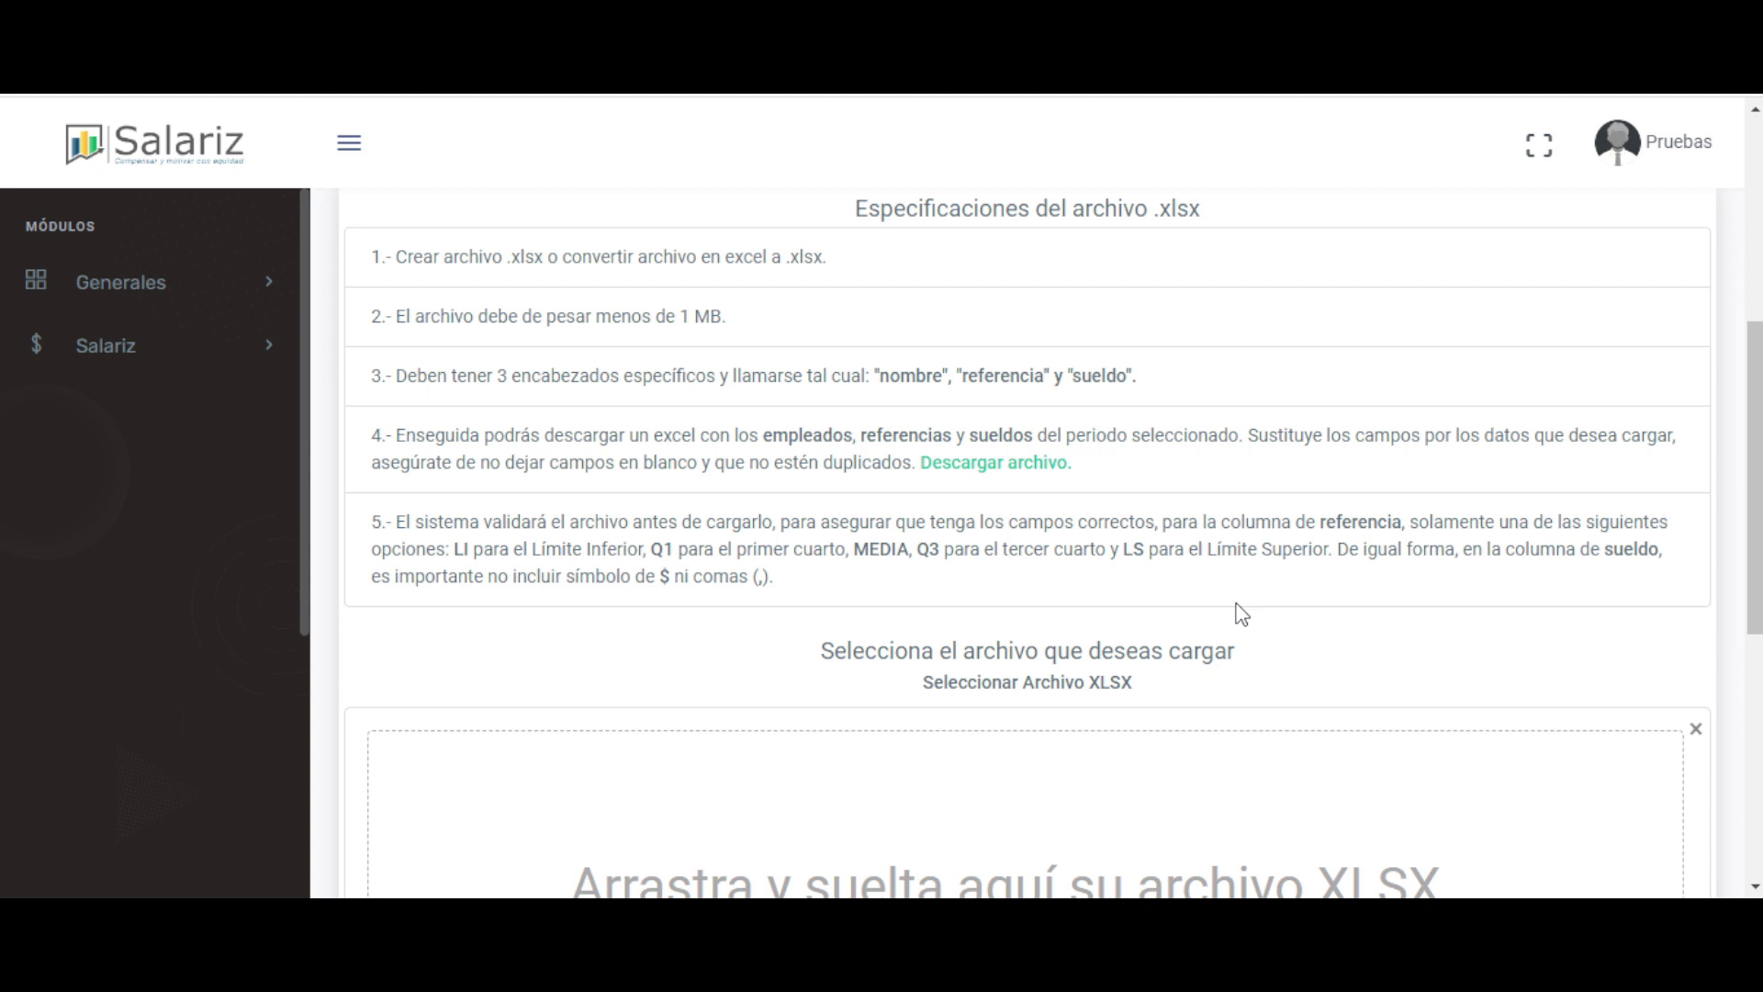
double_click(1097, 379)
double_click(1625, 548)
left_click_drag(415, 575, 766, 583)
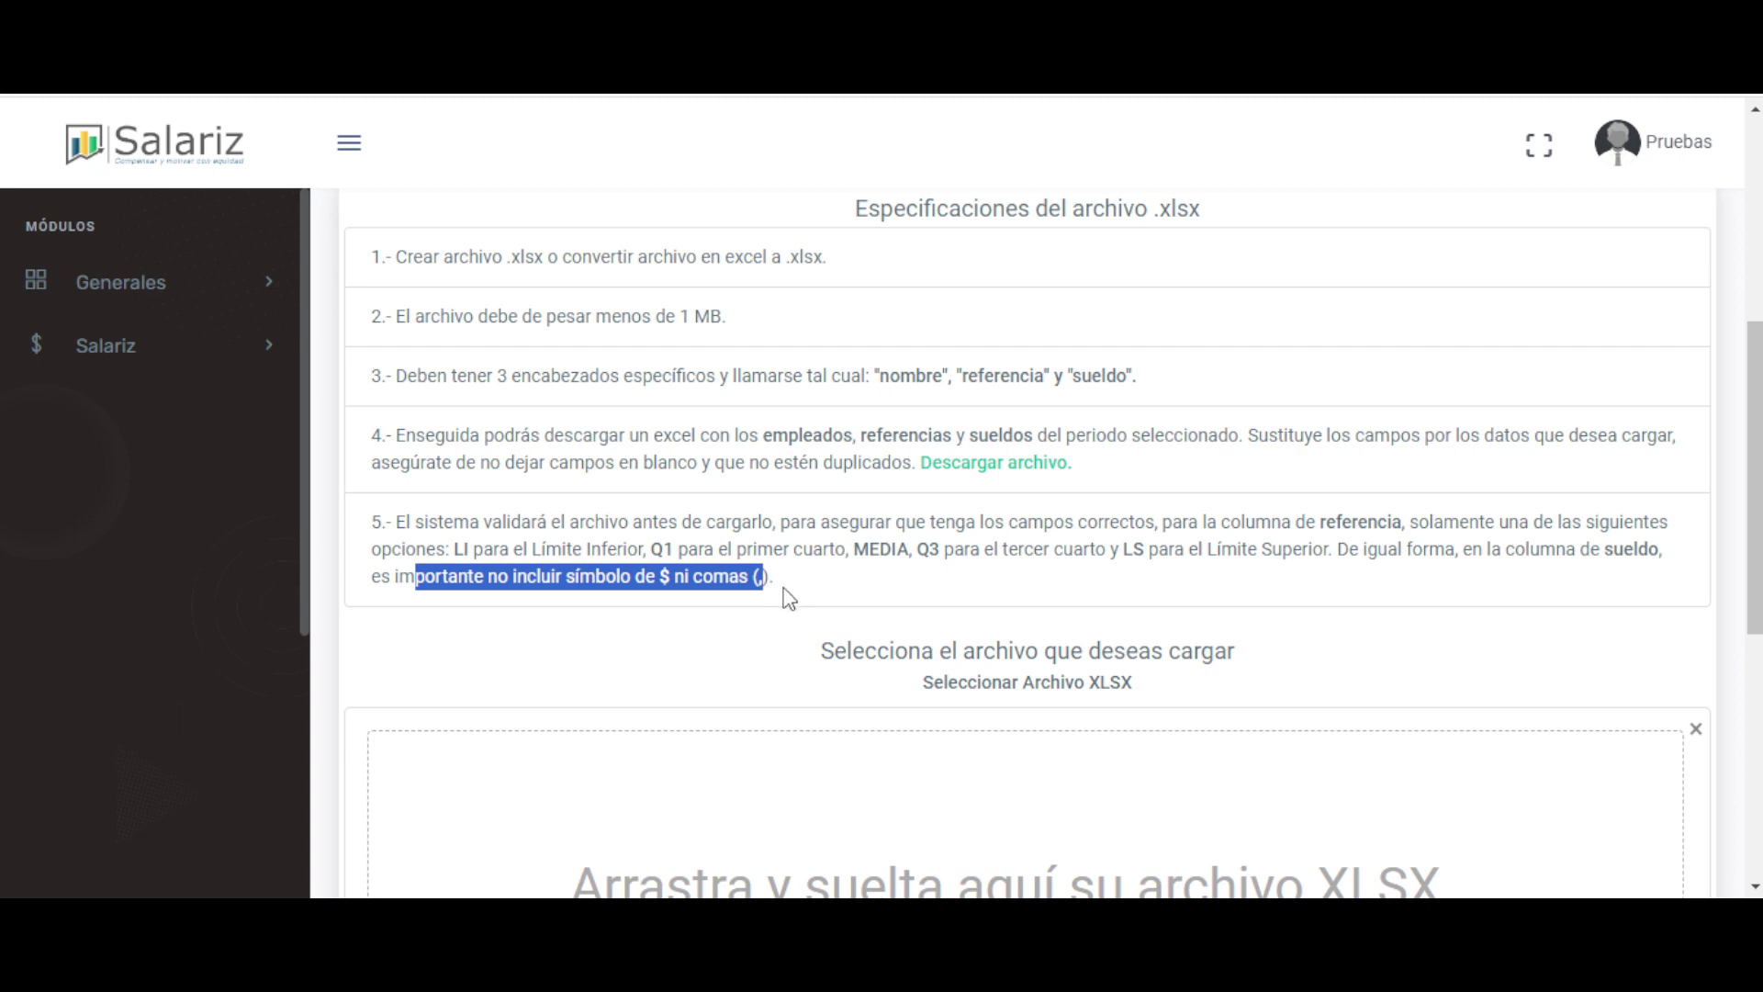
left_click(820, 571)
Point out the nombre header in the third specification and show the Empleados options of the Generales module.
double_click(907, 376)
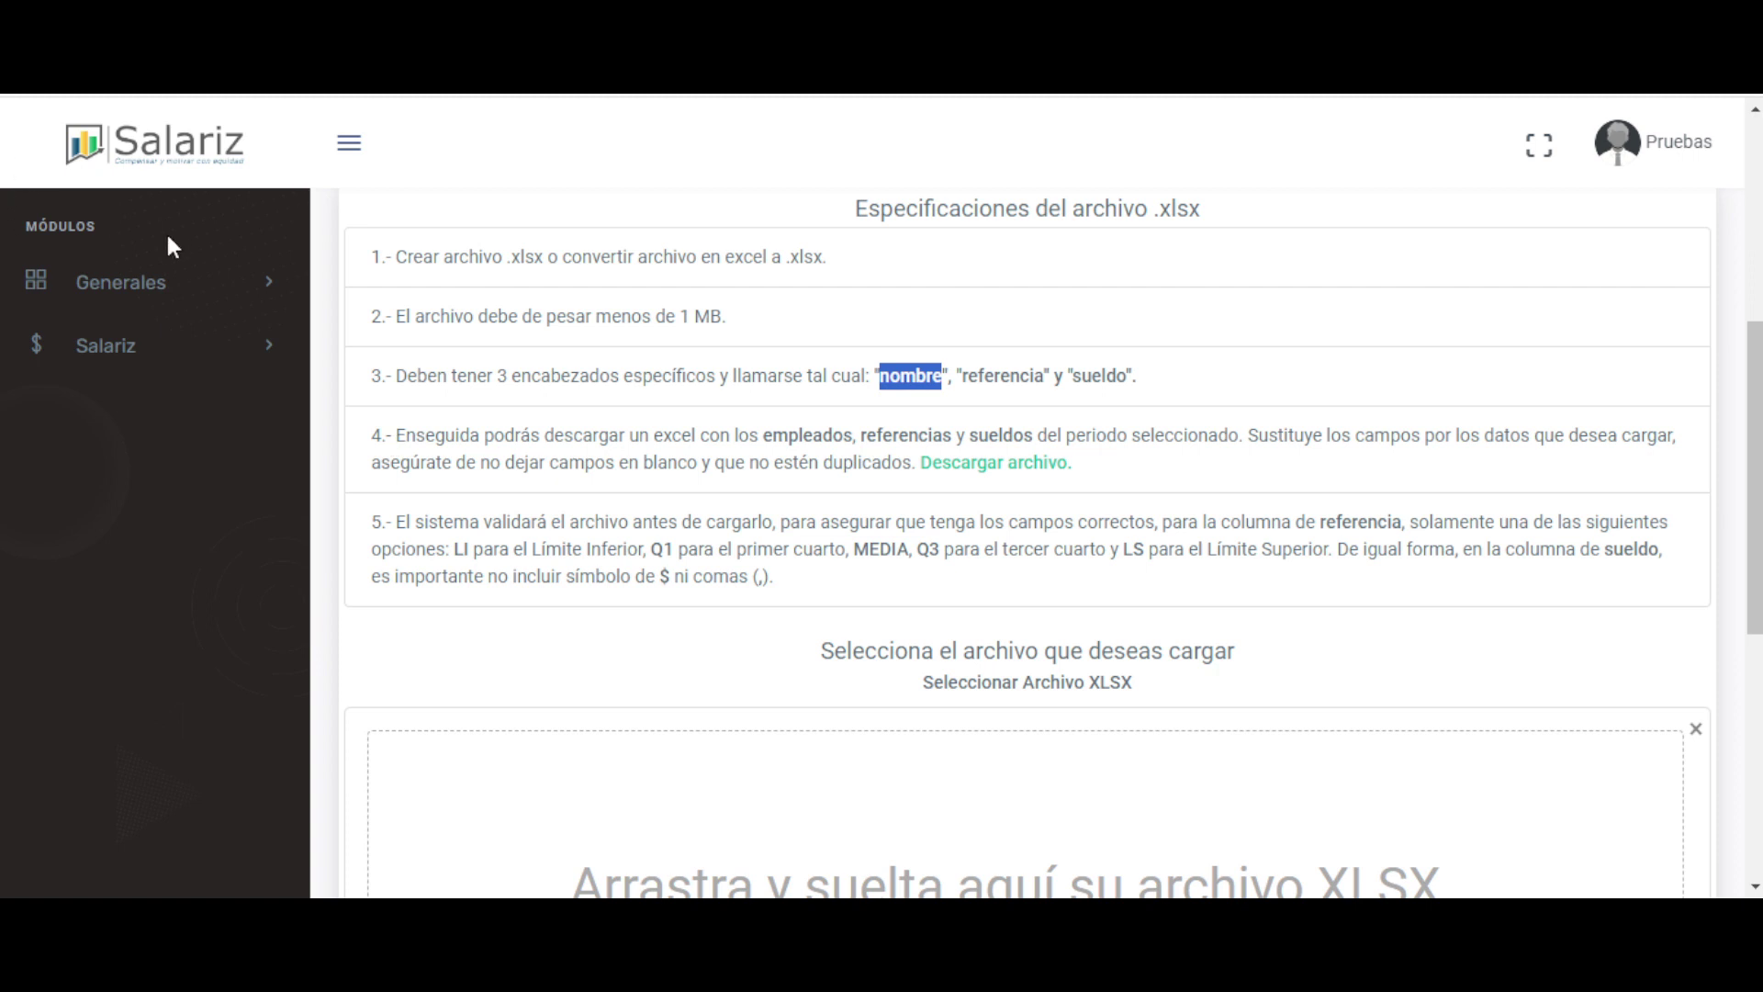
left_click(170, 282)
left_click(180, 344)
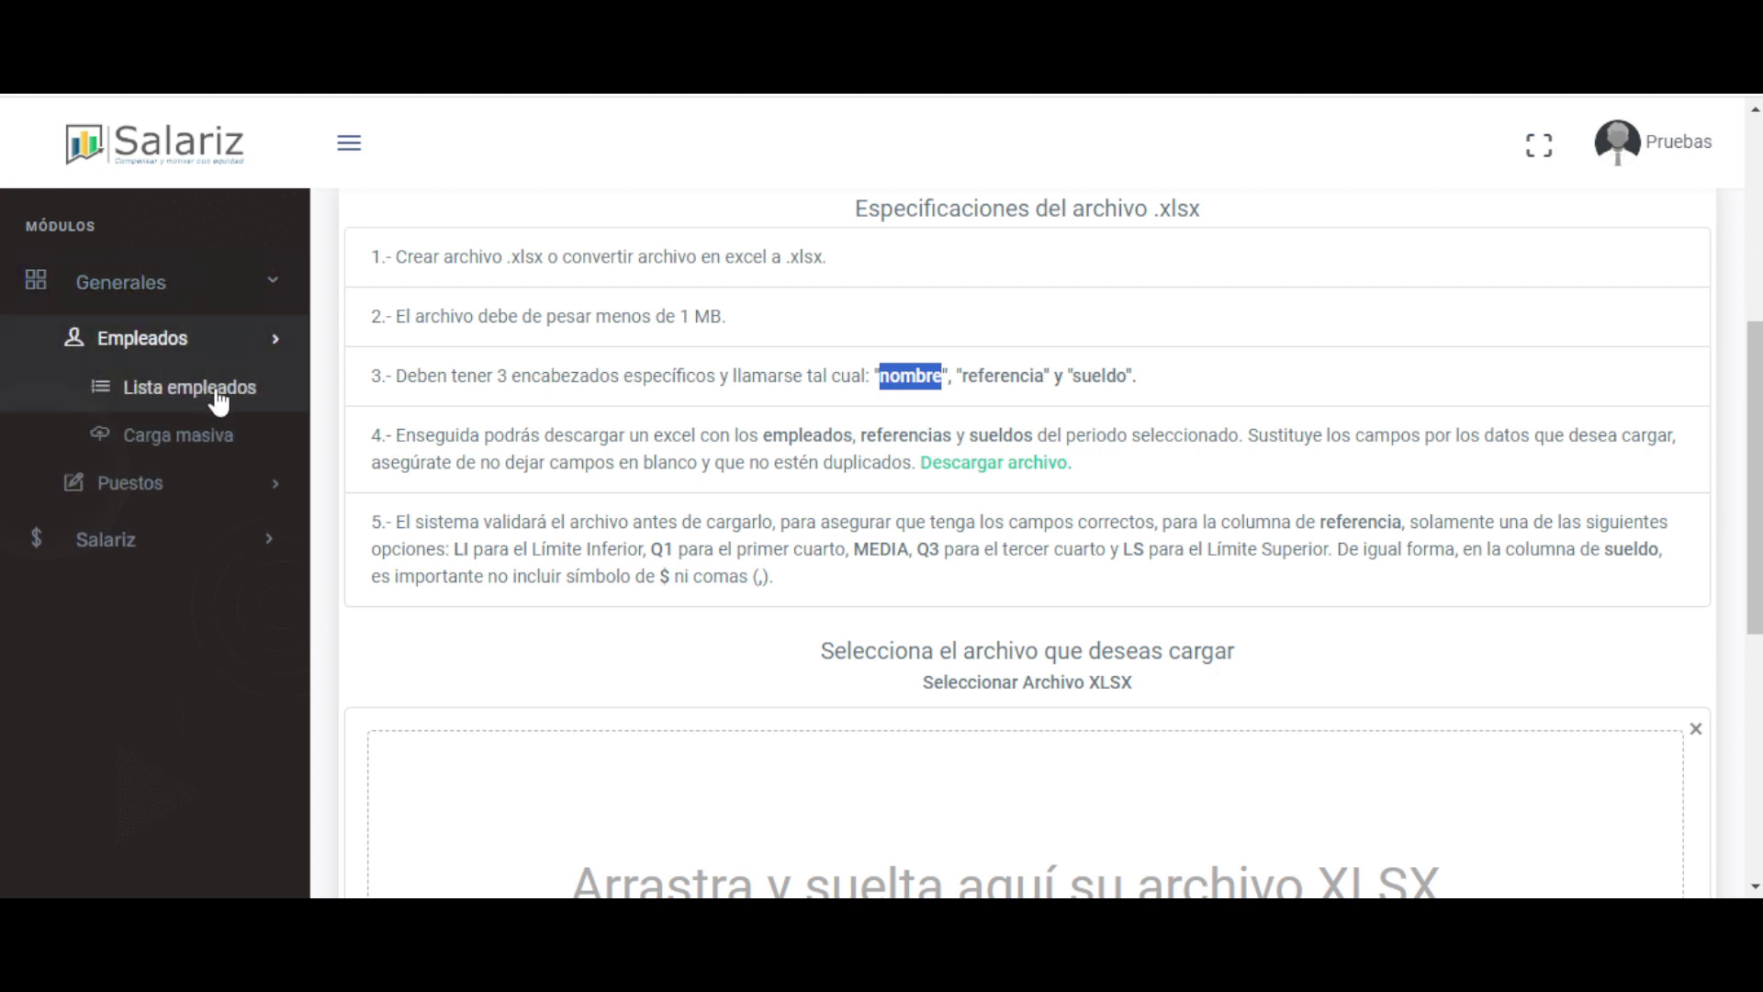
left_click(244, 284)
left_click(615, 372)
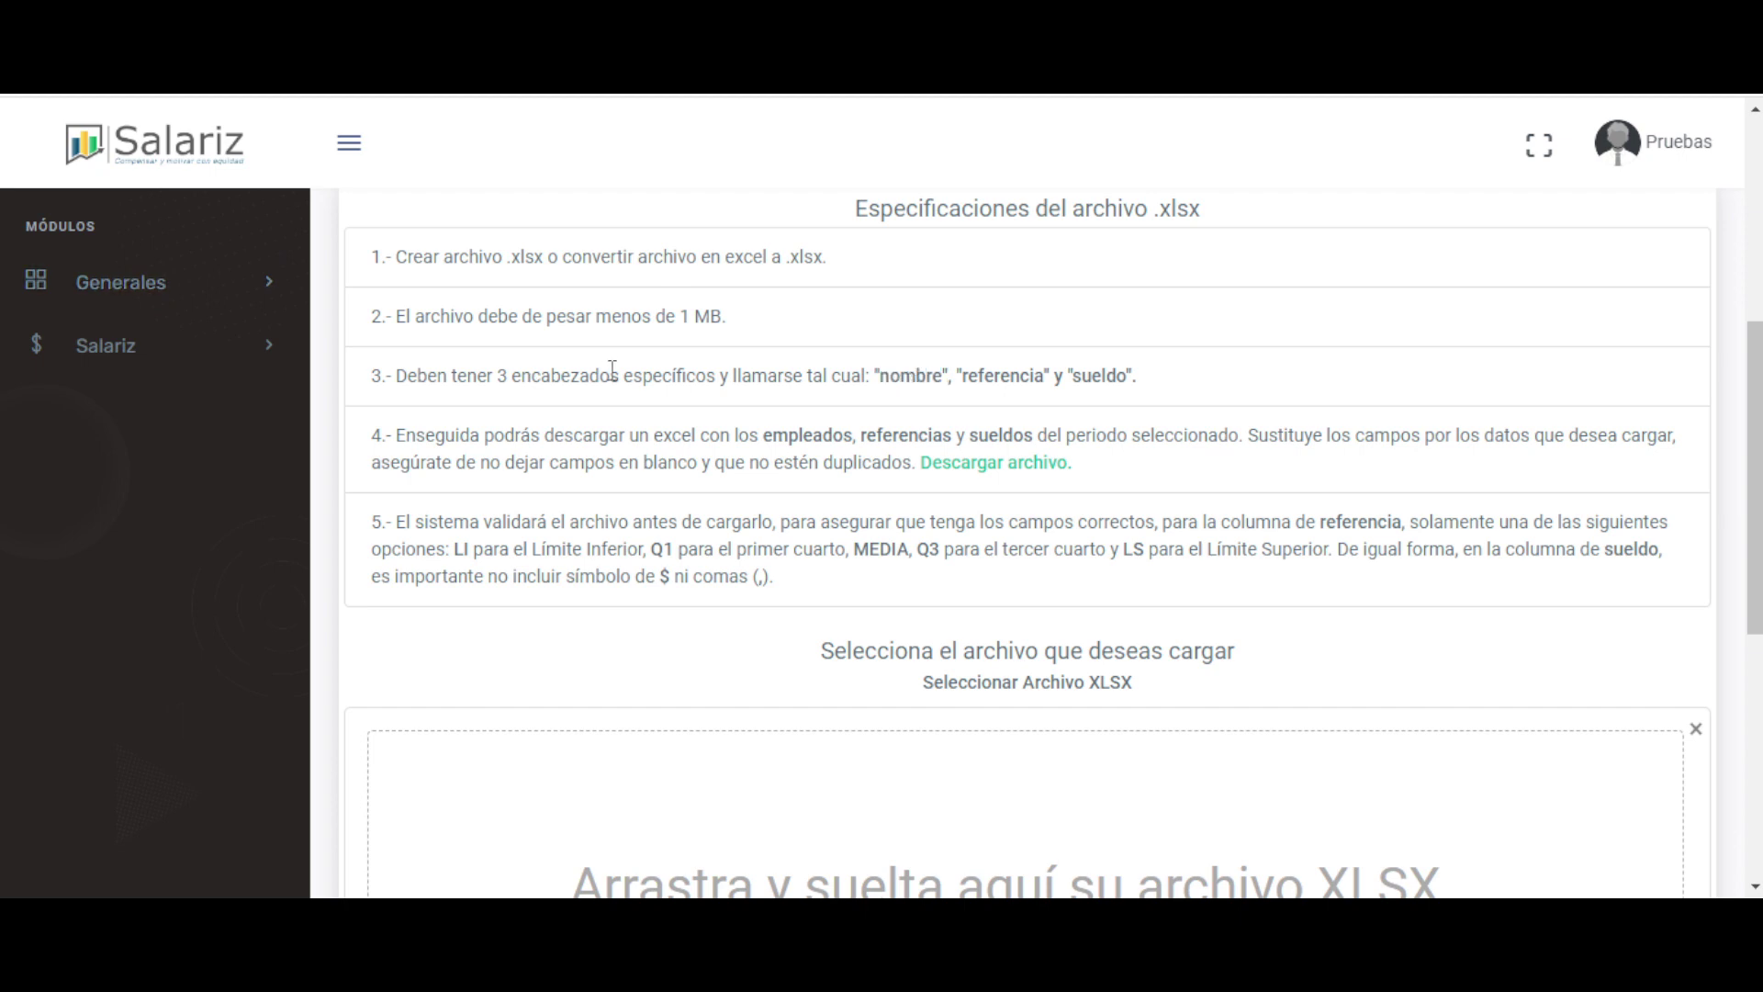
left_click(218, 287)
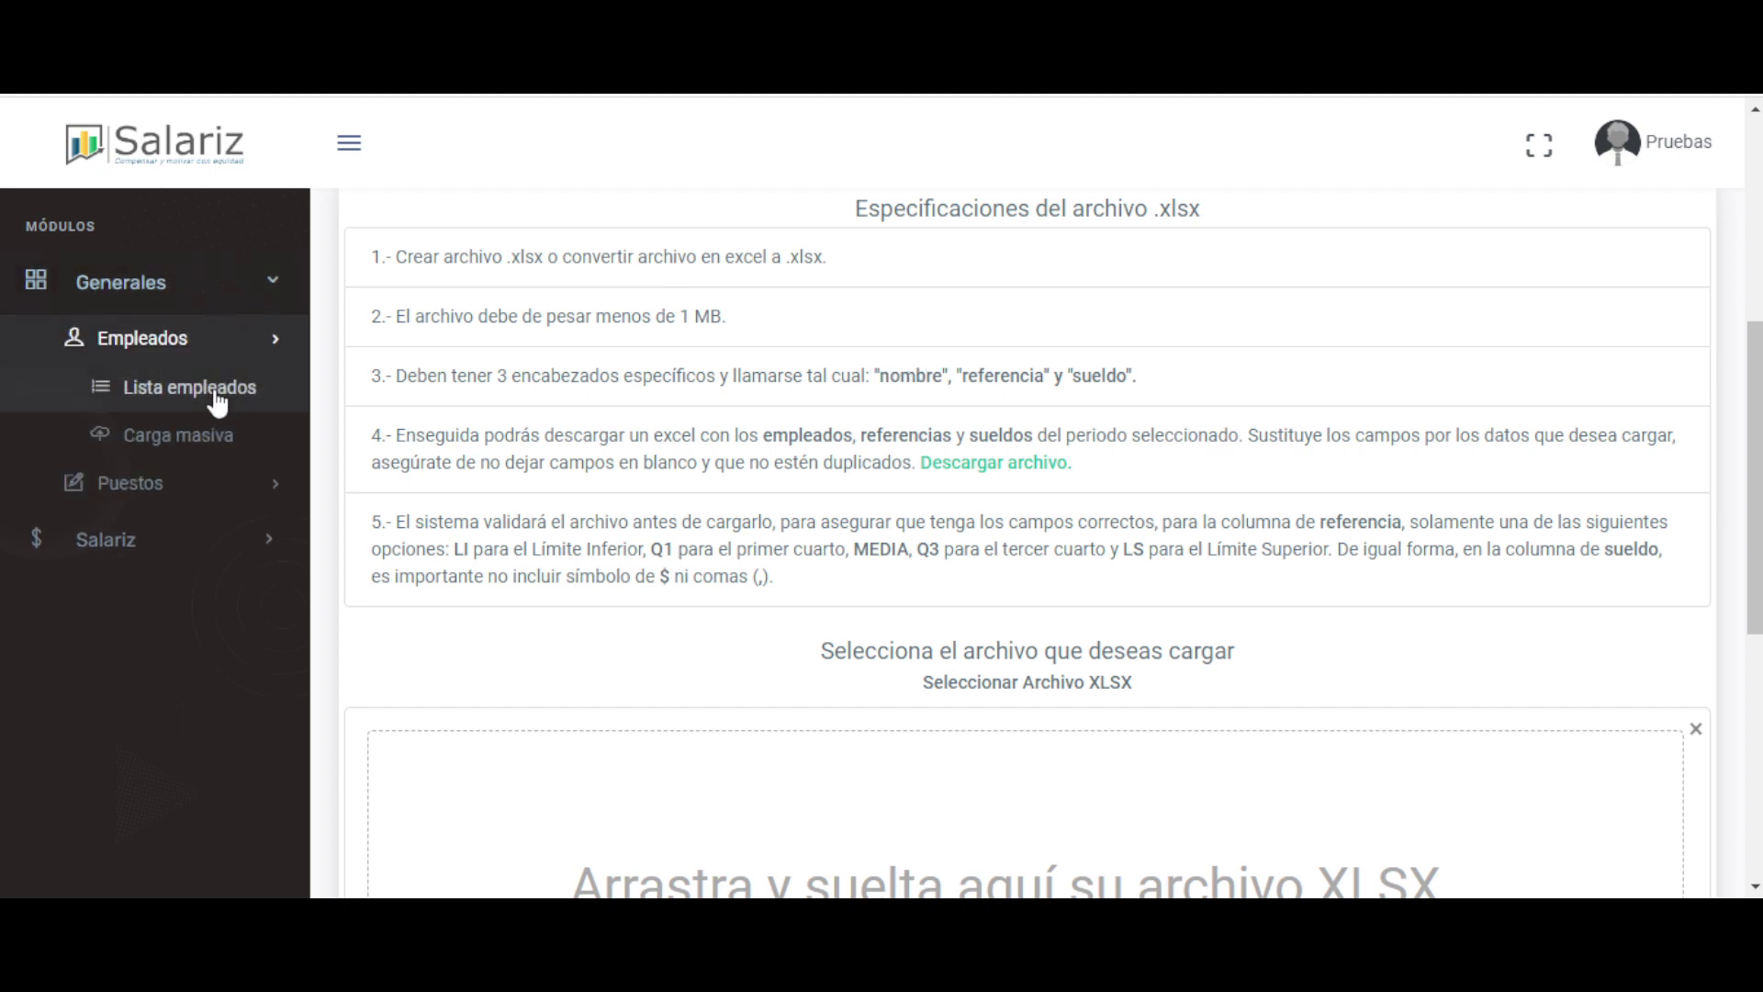
Collapse the Generales module, point out the nombre header and download the Excel file offered in the fourth specification.
left_click(257, 286)
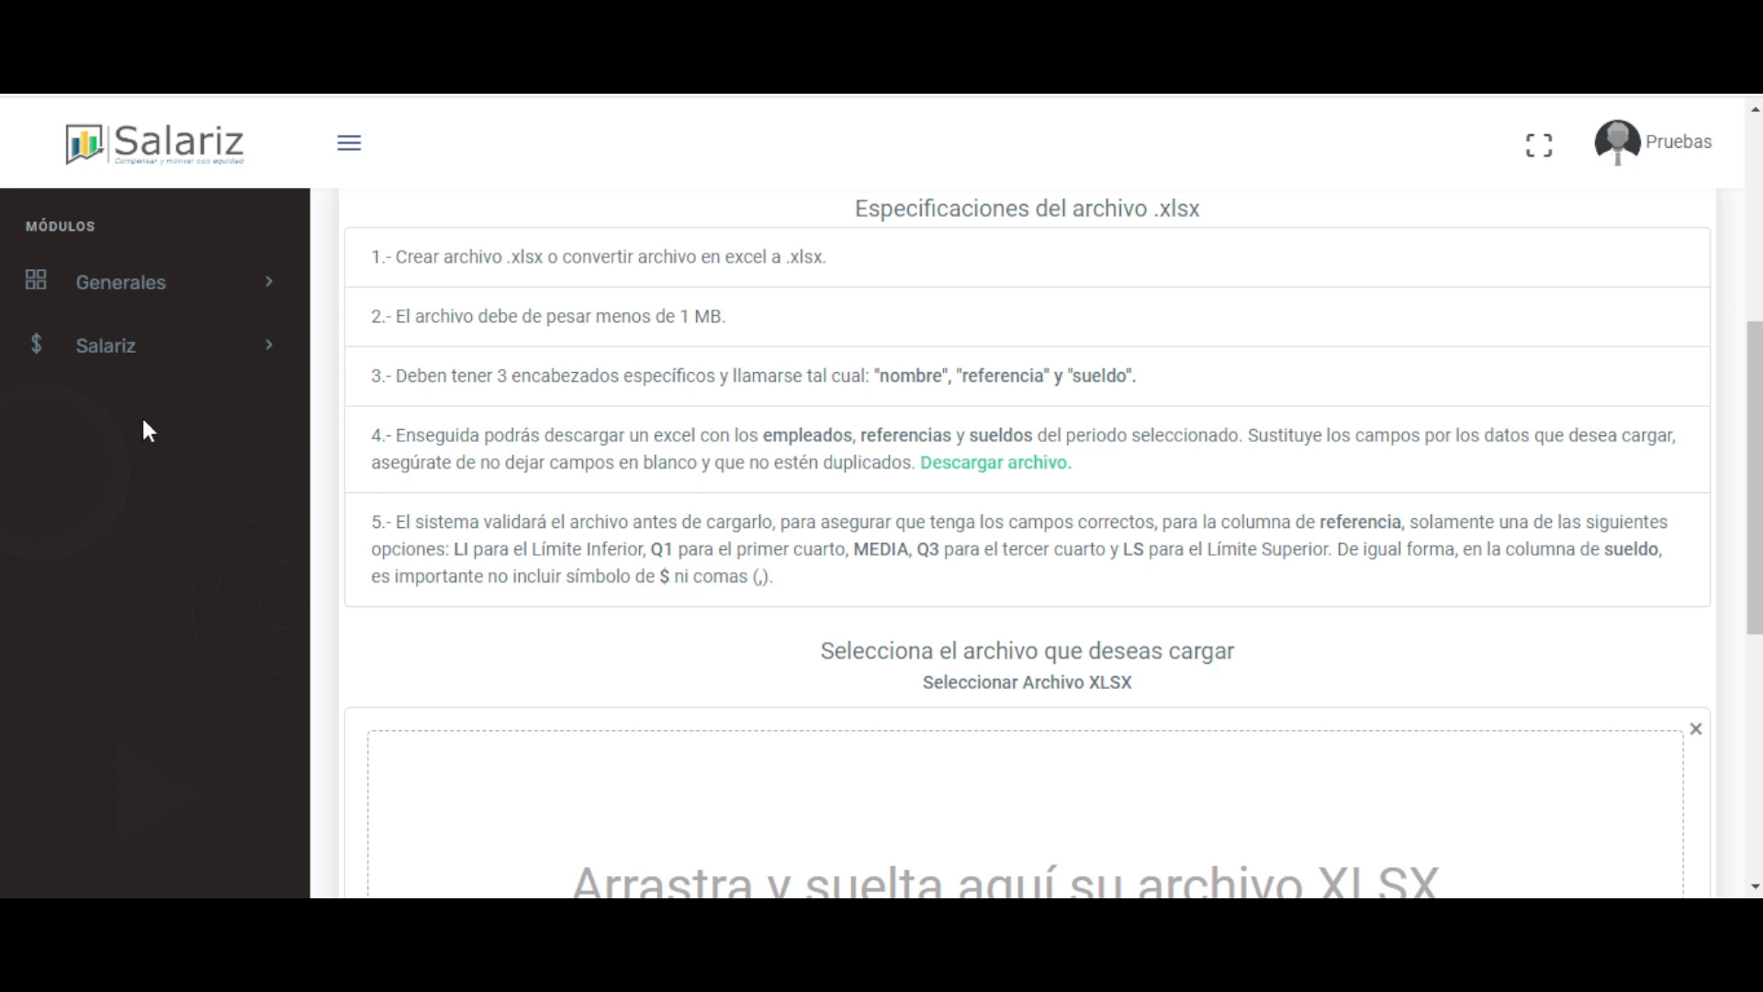
double_click(904, 384)
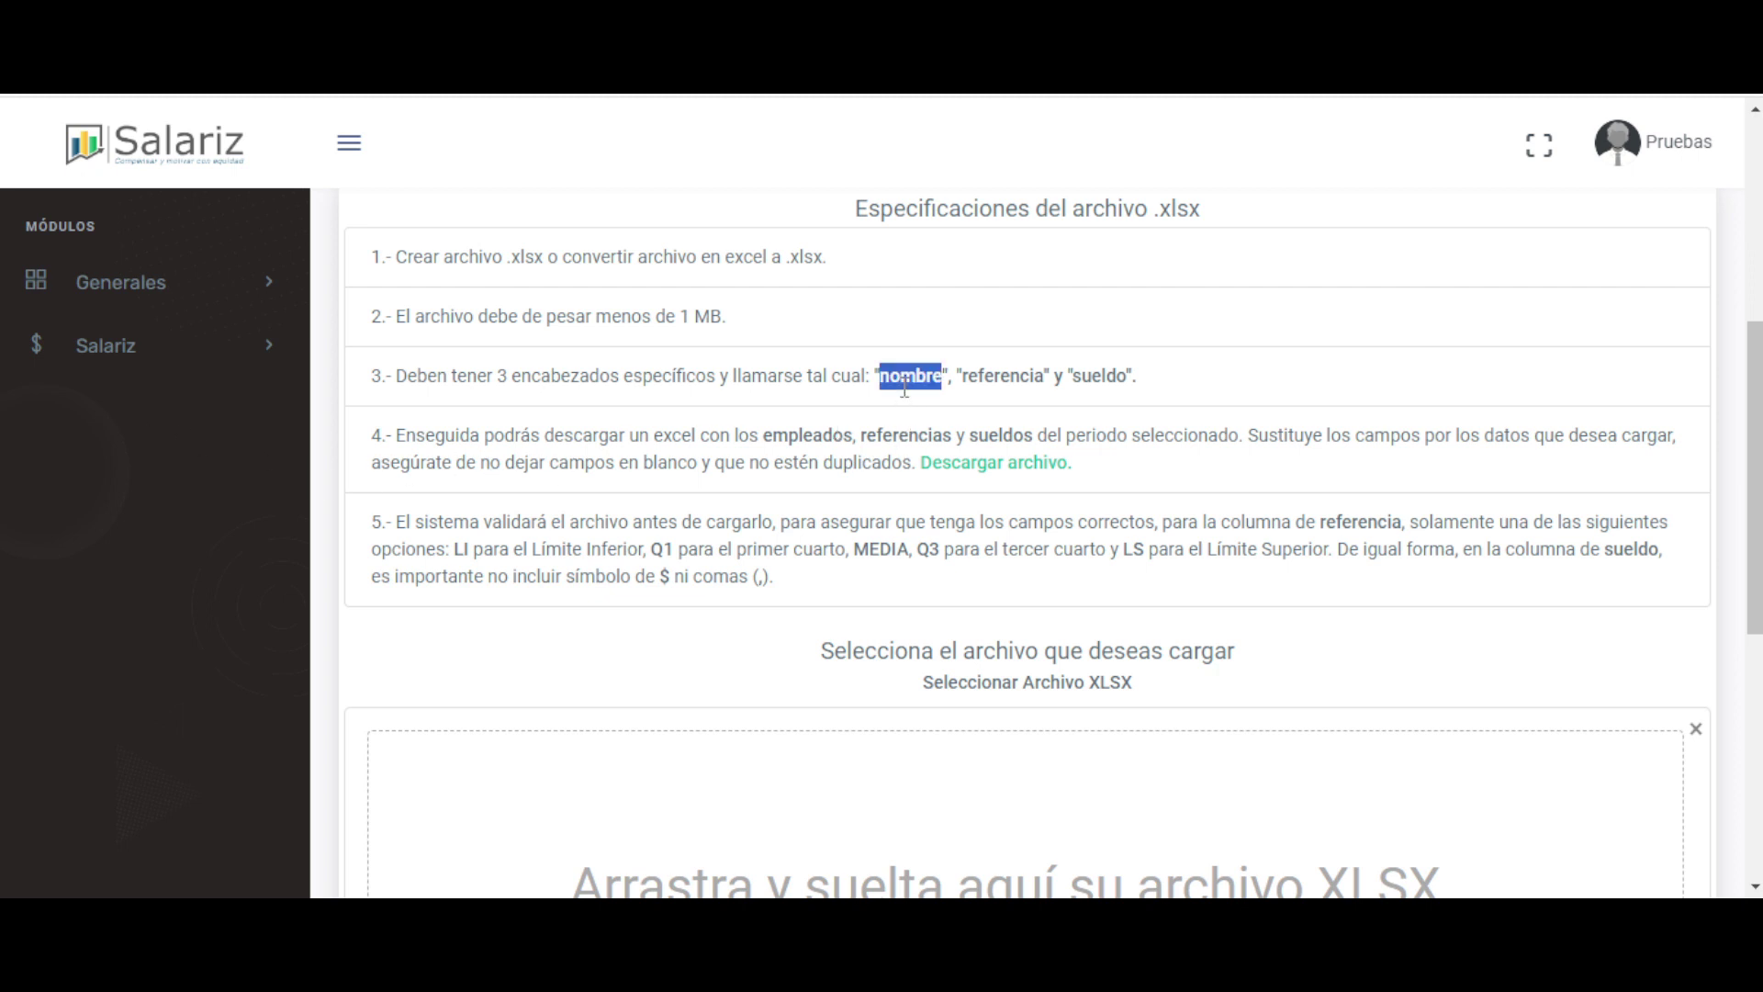
left_click(766, 525)
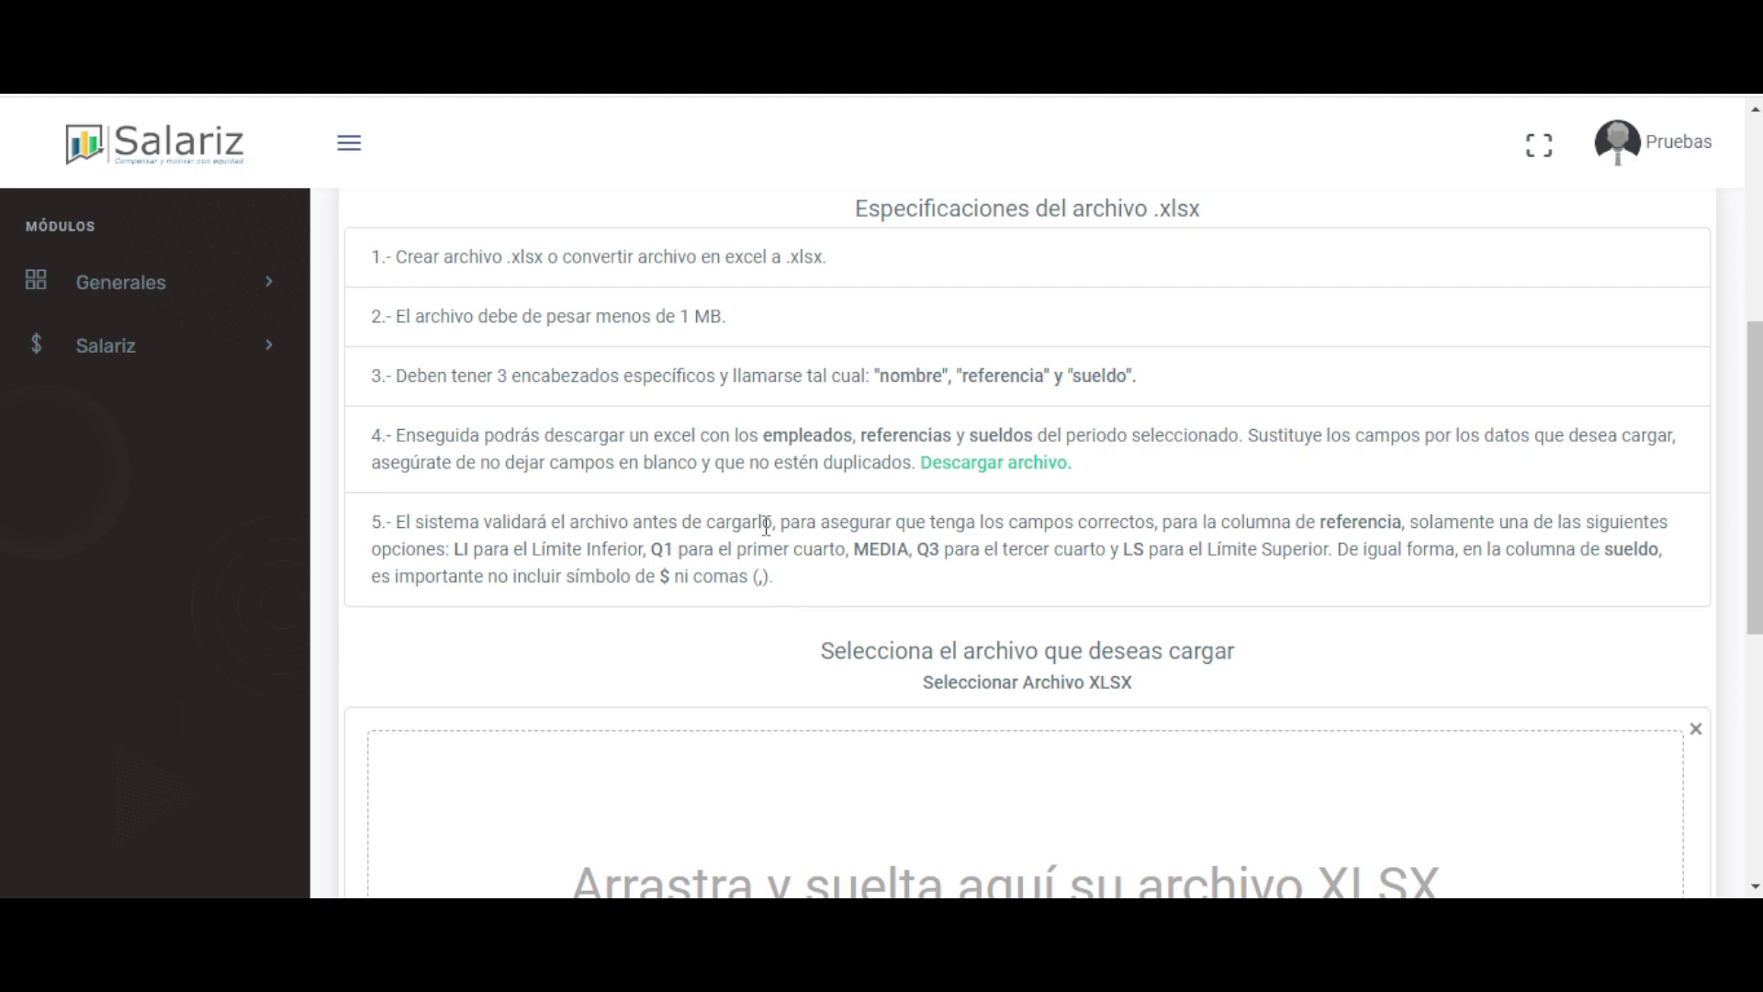
left_click_drag(1076, 462, 924, 462)
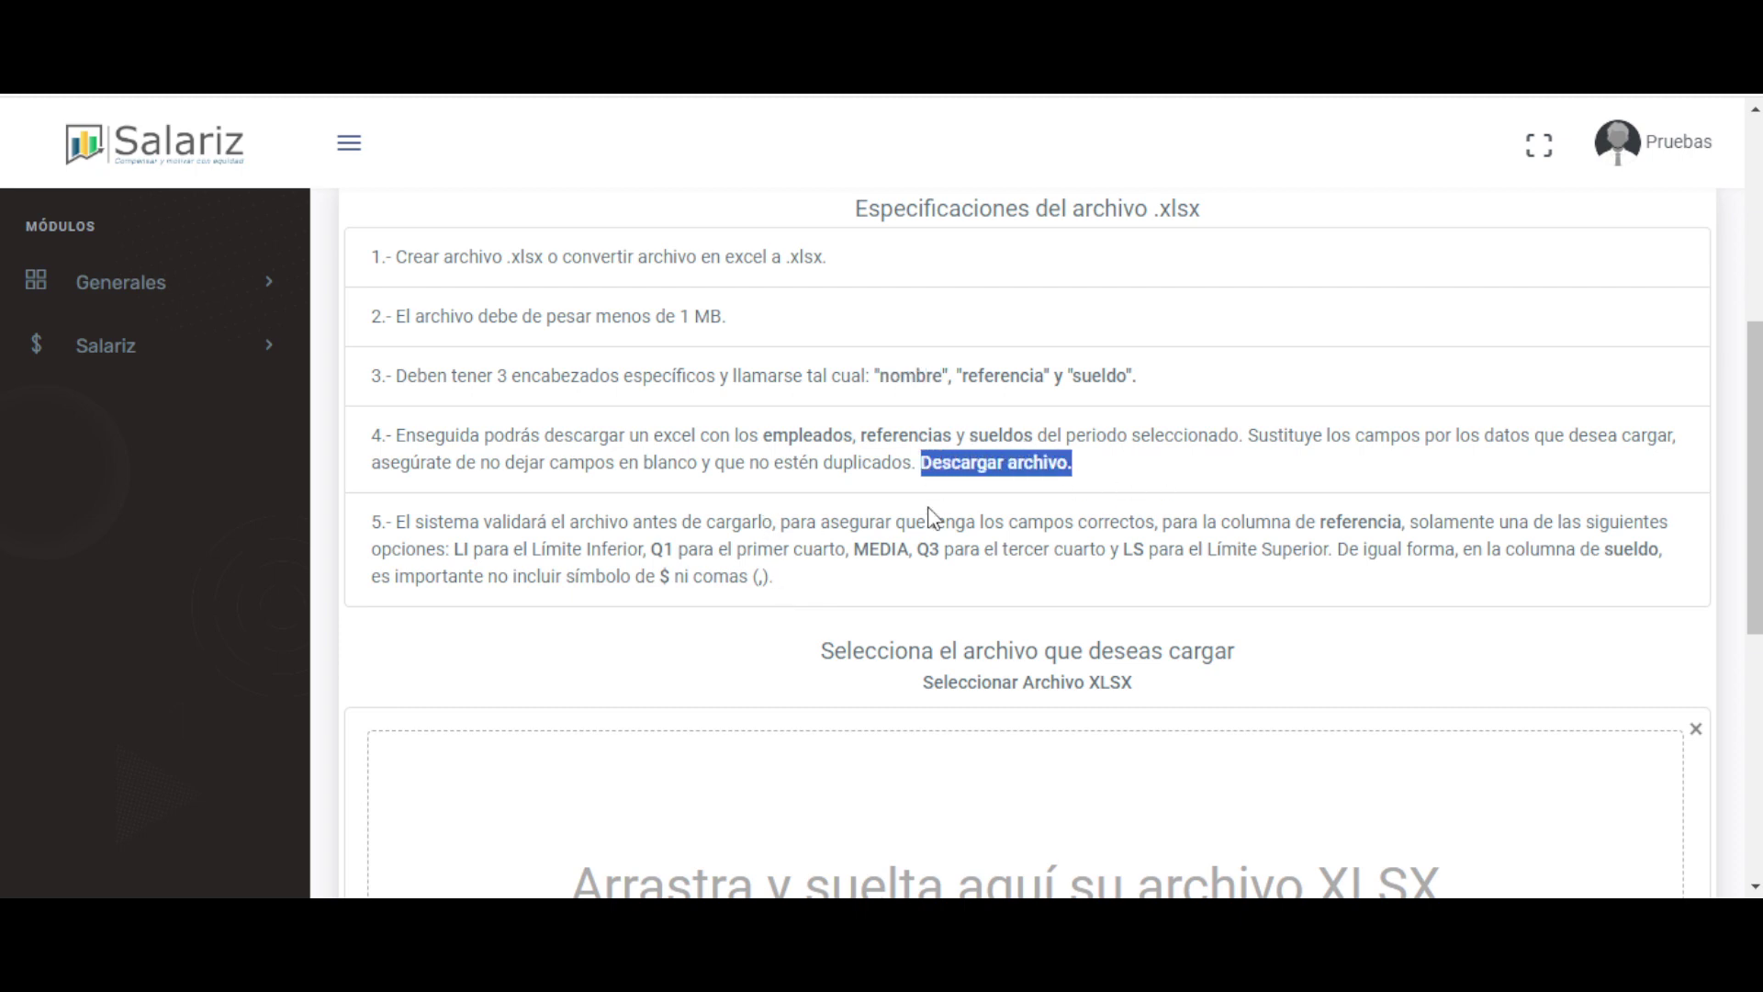
left_click(989, 467)
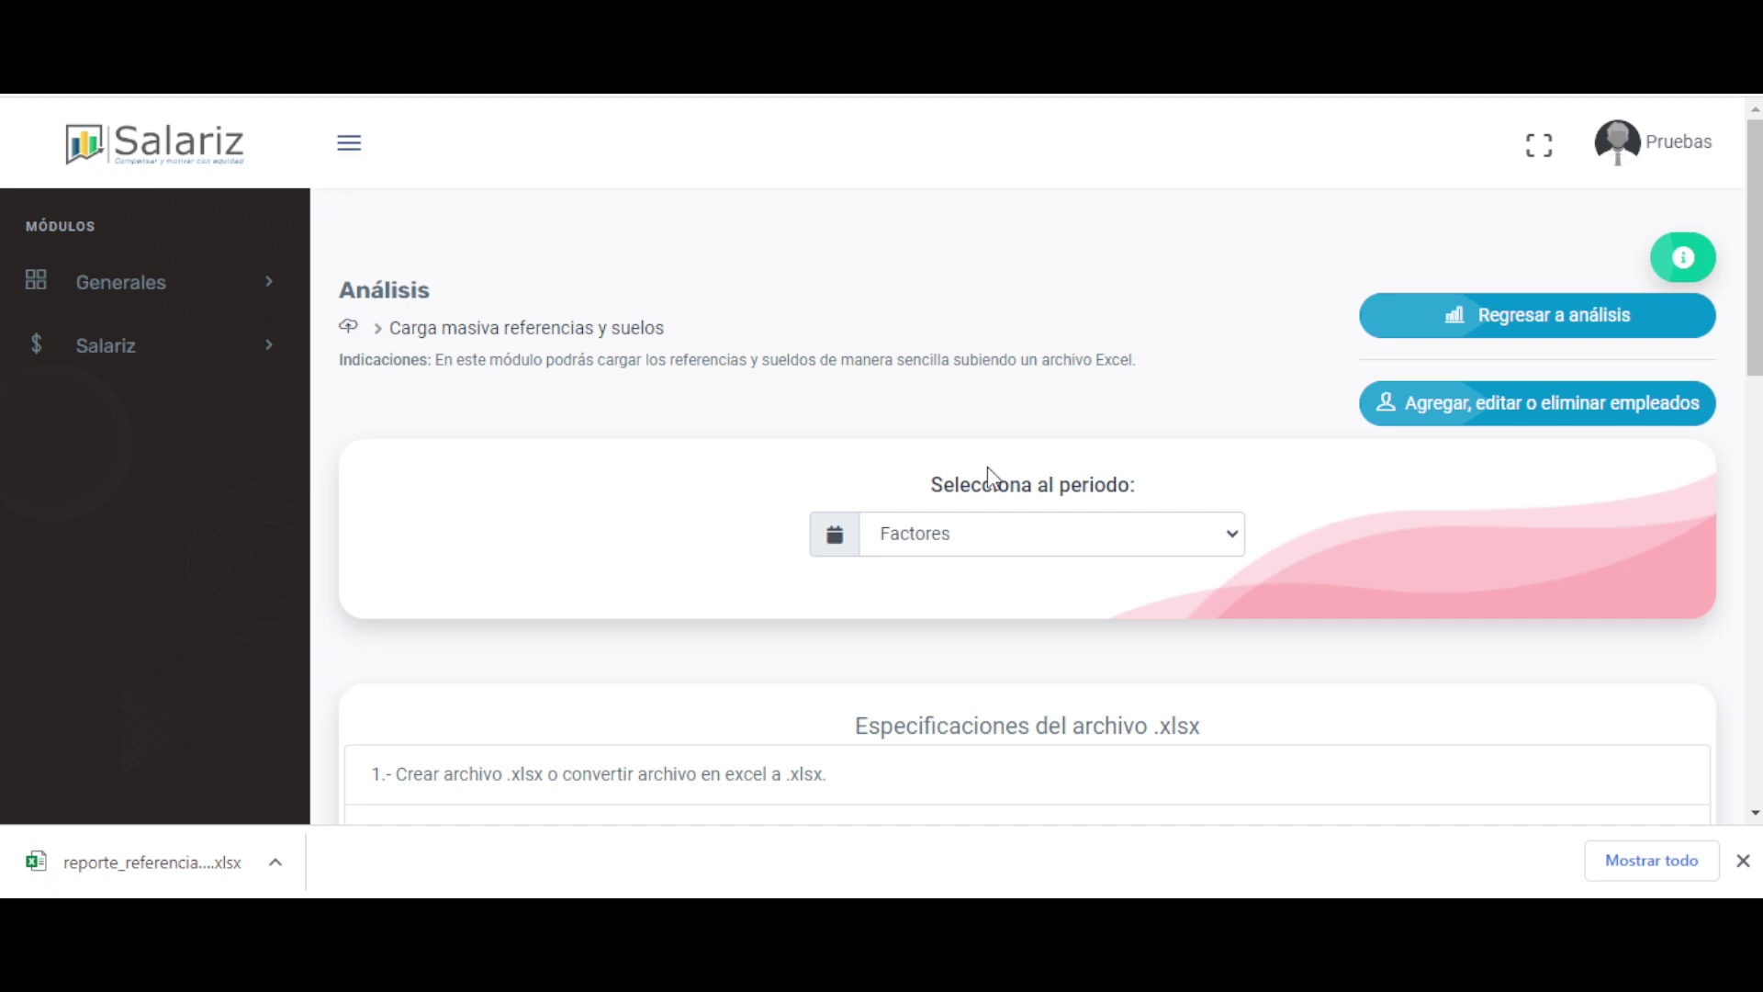
Review the .xlsx format requirement and the three required headers nombre, referencia and sueldo in the file specifications.
scroll(1056, 504, "down", 7)
scroll(1060, 503, "up", 3)
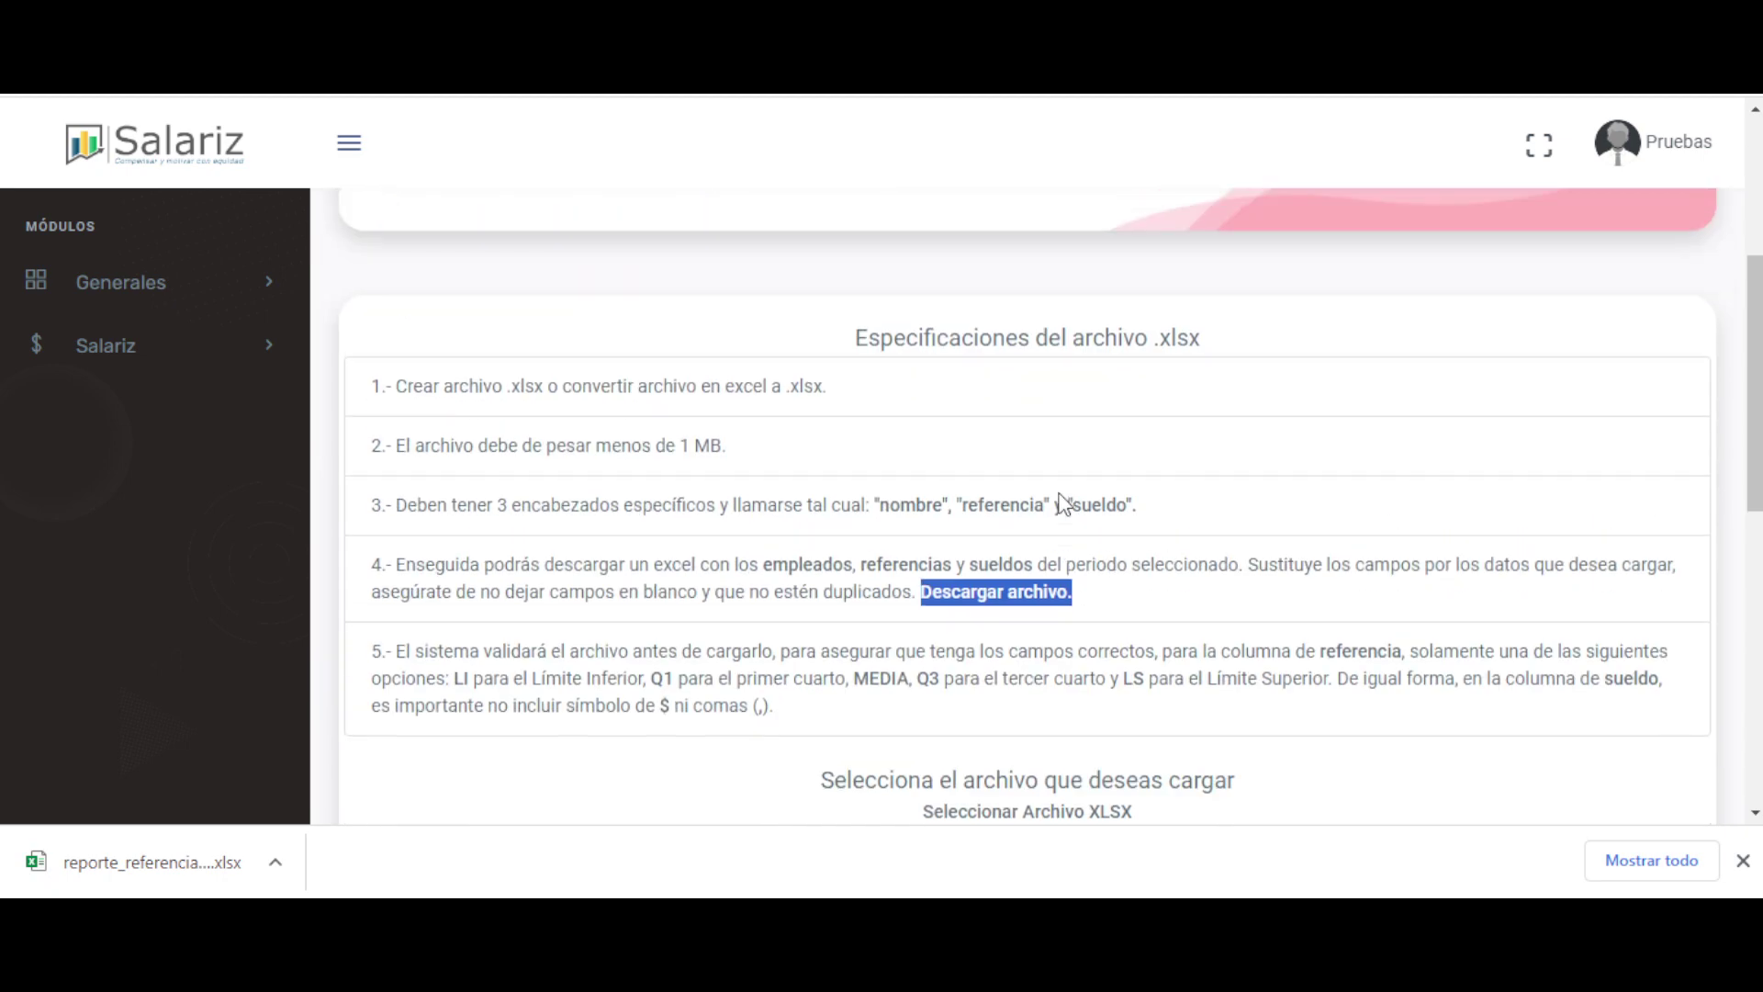
left_click_drag(1146, 342, 1225, 356)
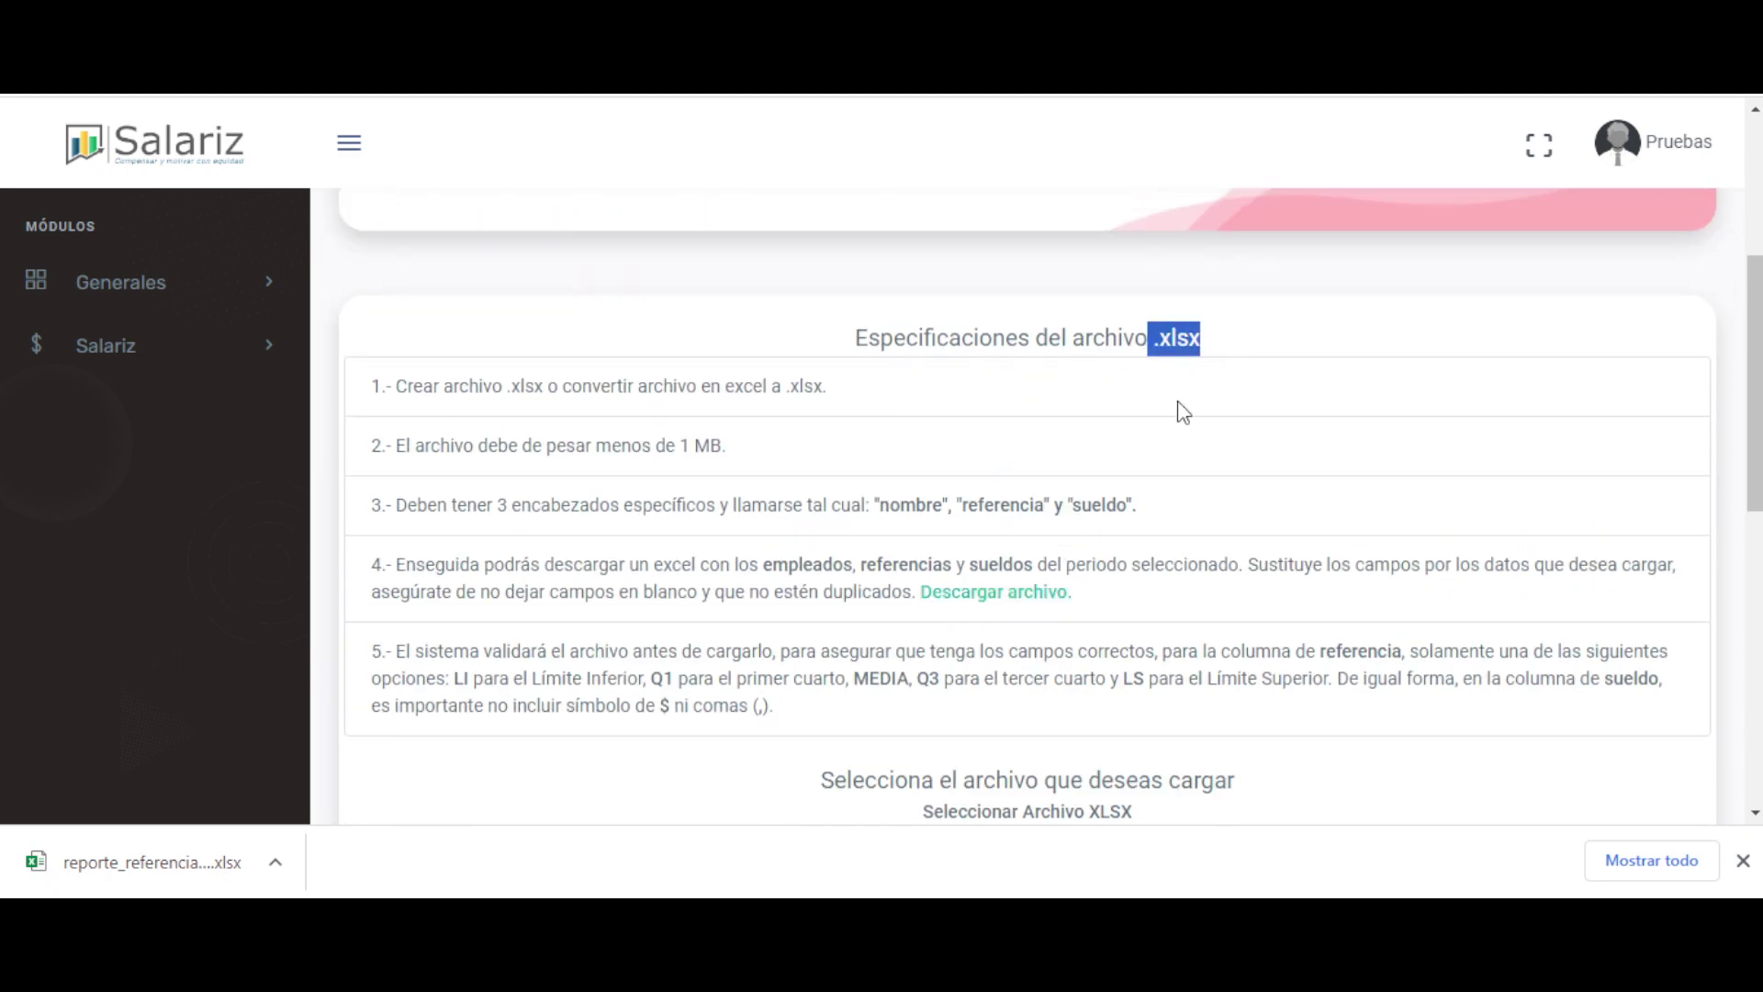
left_click_drag(841, 506, 1172, 514)
left_click(1136, 577)
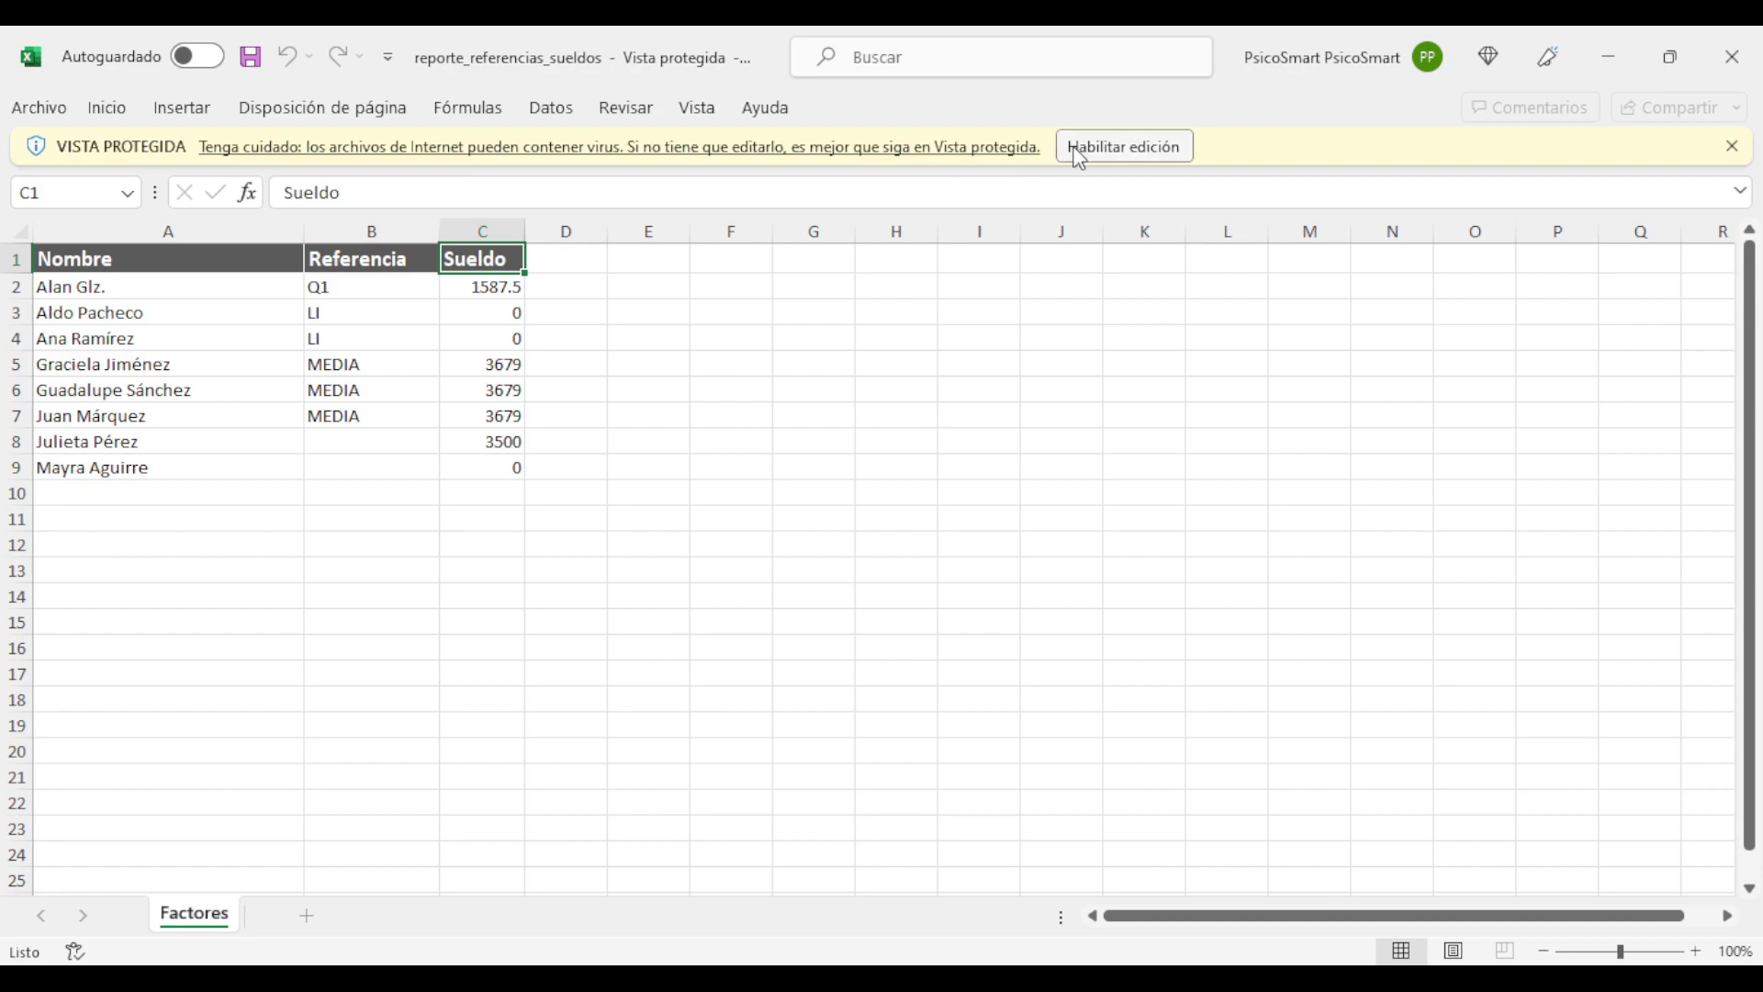
In Excel, enable editing of the downloaded reporte_referencias_sueldos workbook and enlarge its sheet to 140%.
left_click(1183, 146)
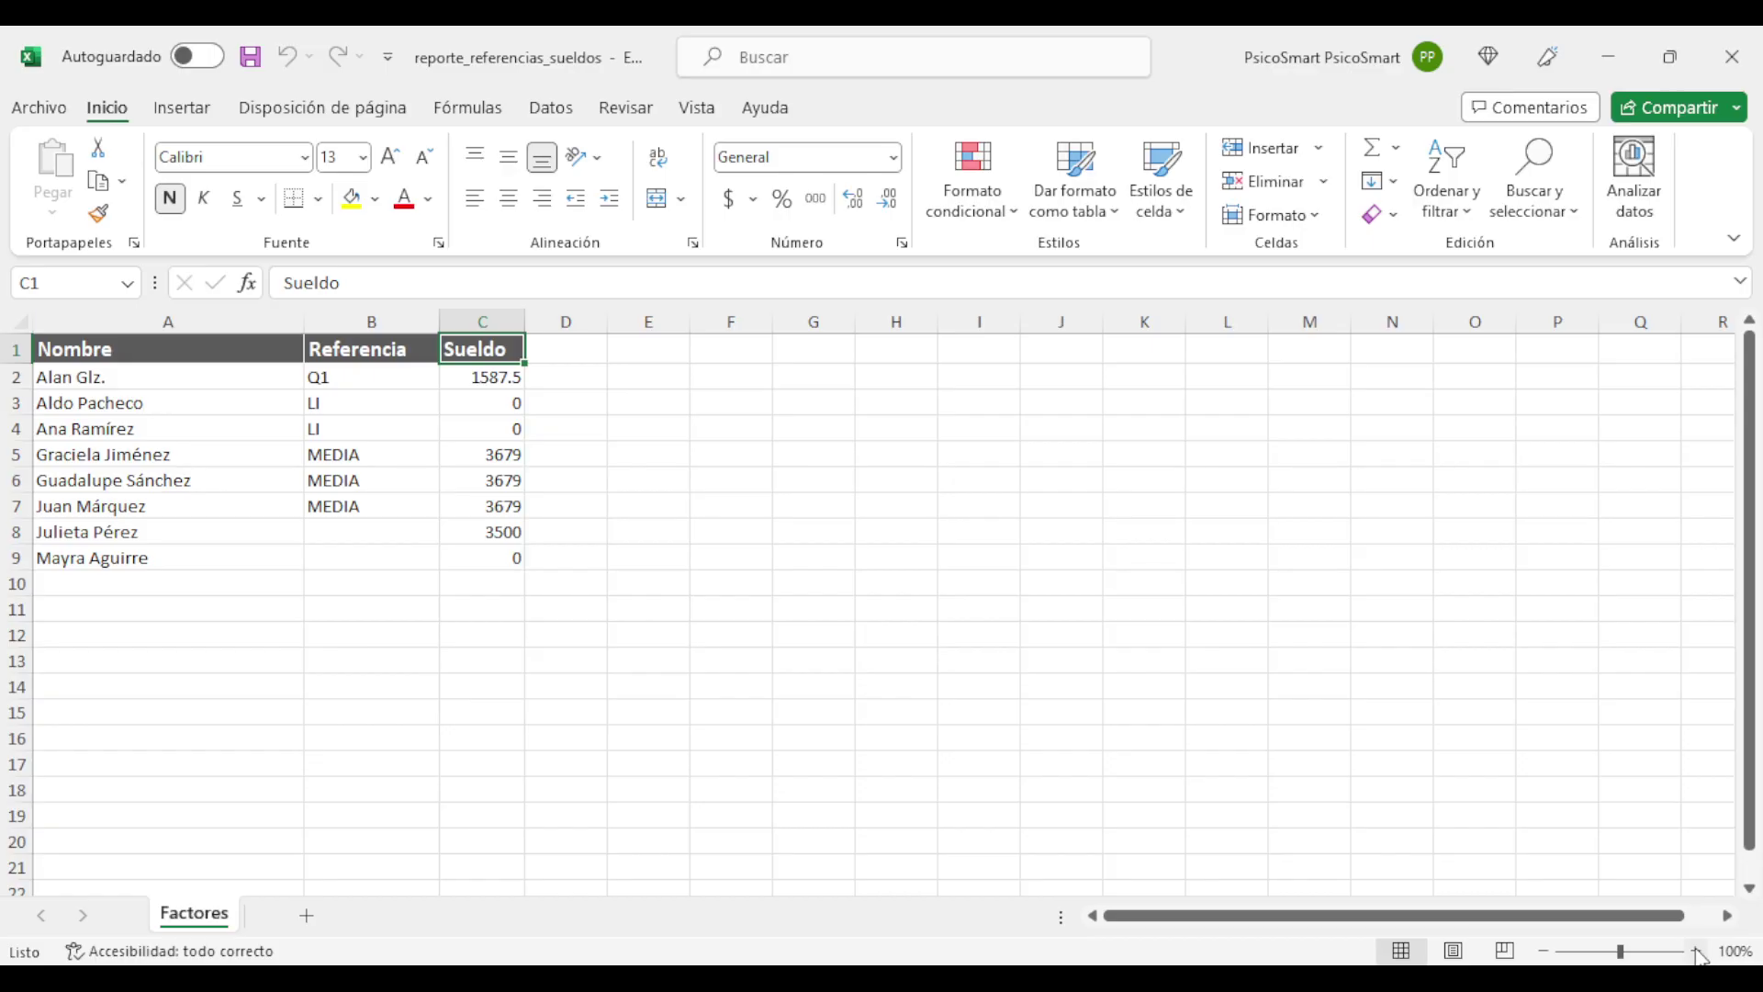
left_click(1694, 951)
left_click(1695, 951)
left_click(1695, 951)
left_click(1694, 951)
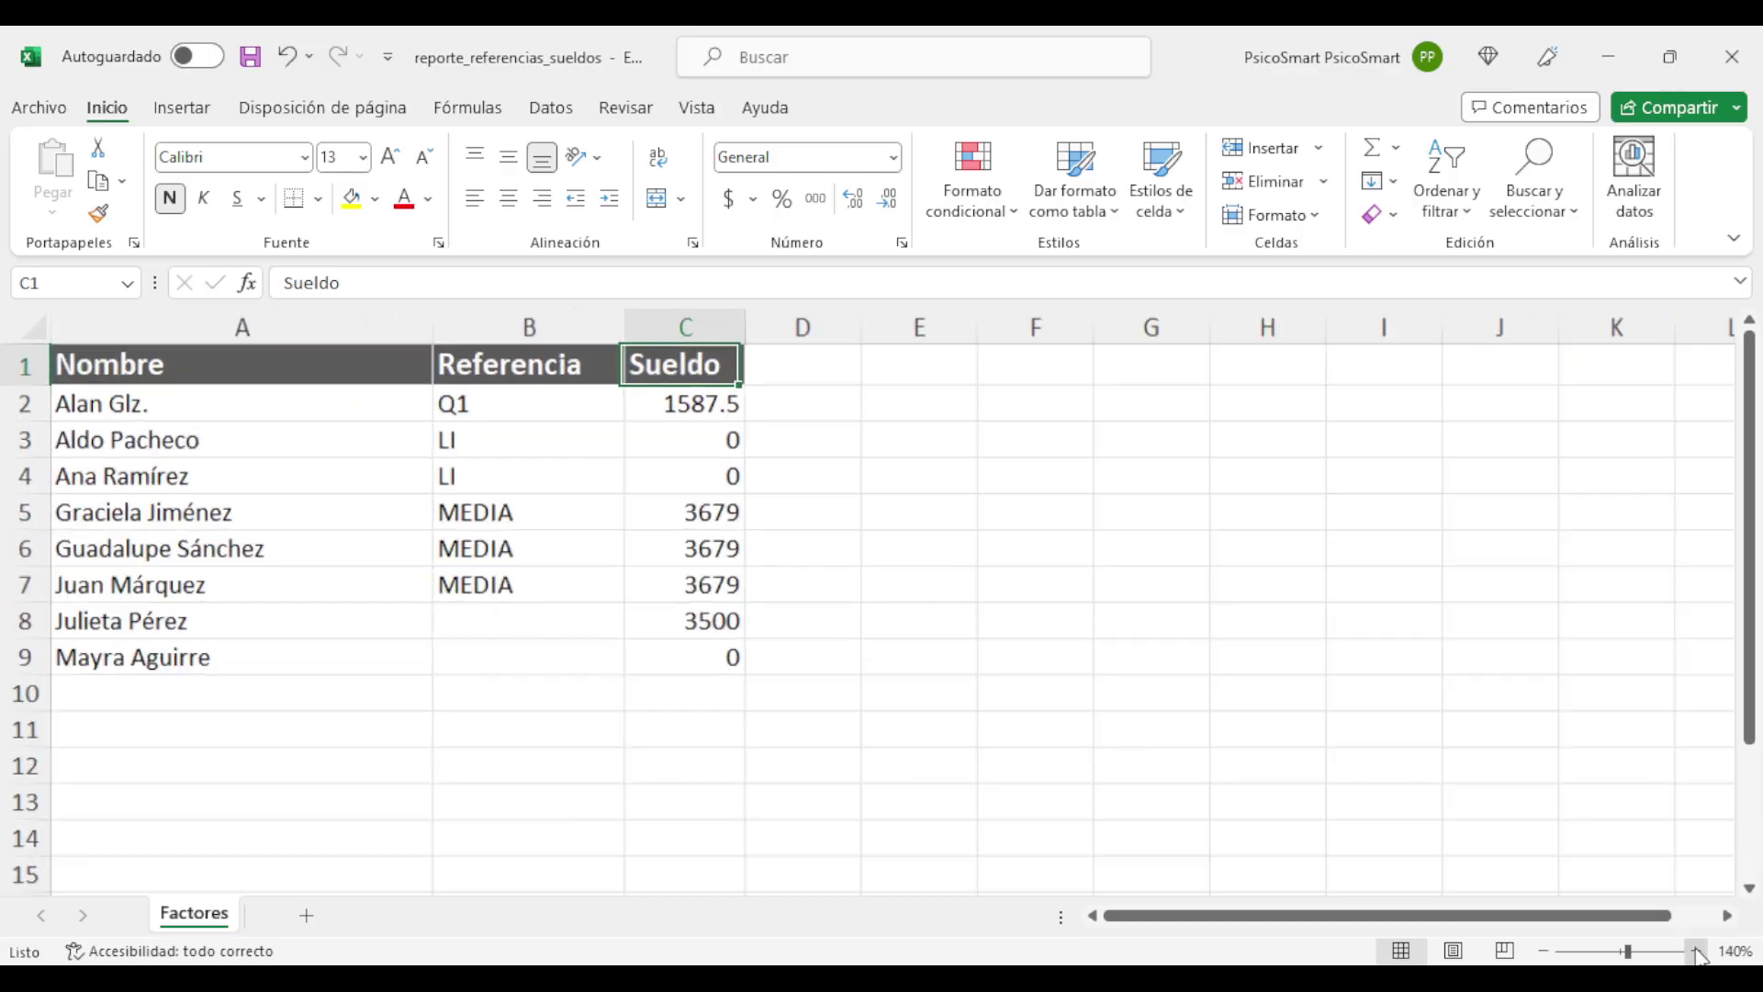
Check the Nombre, Referencia and Sueldo headers in cells A1 to C1 of the Factores sheet.
left_click(195, 352)
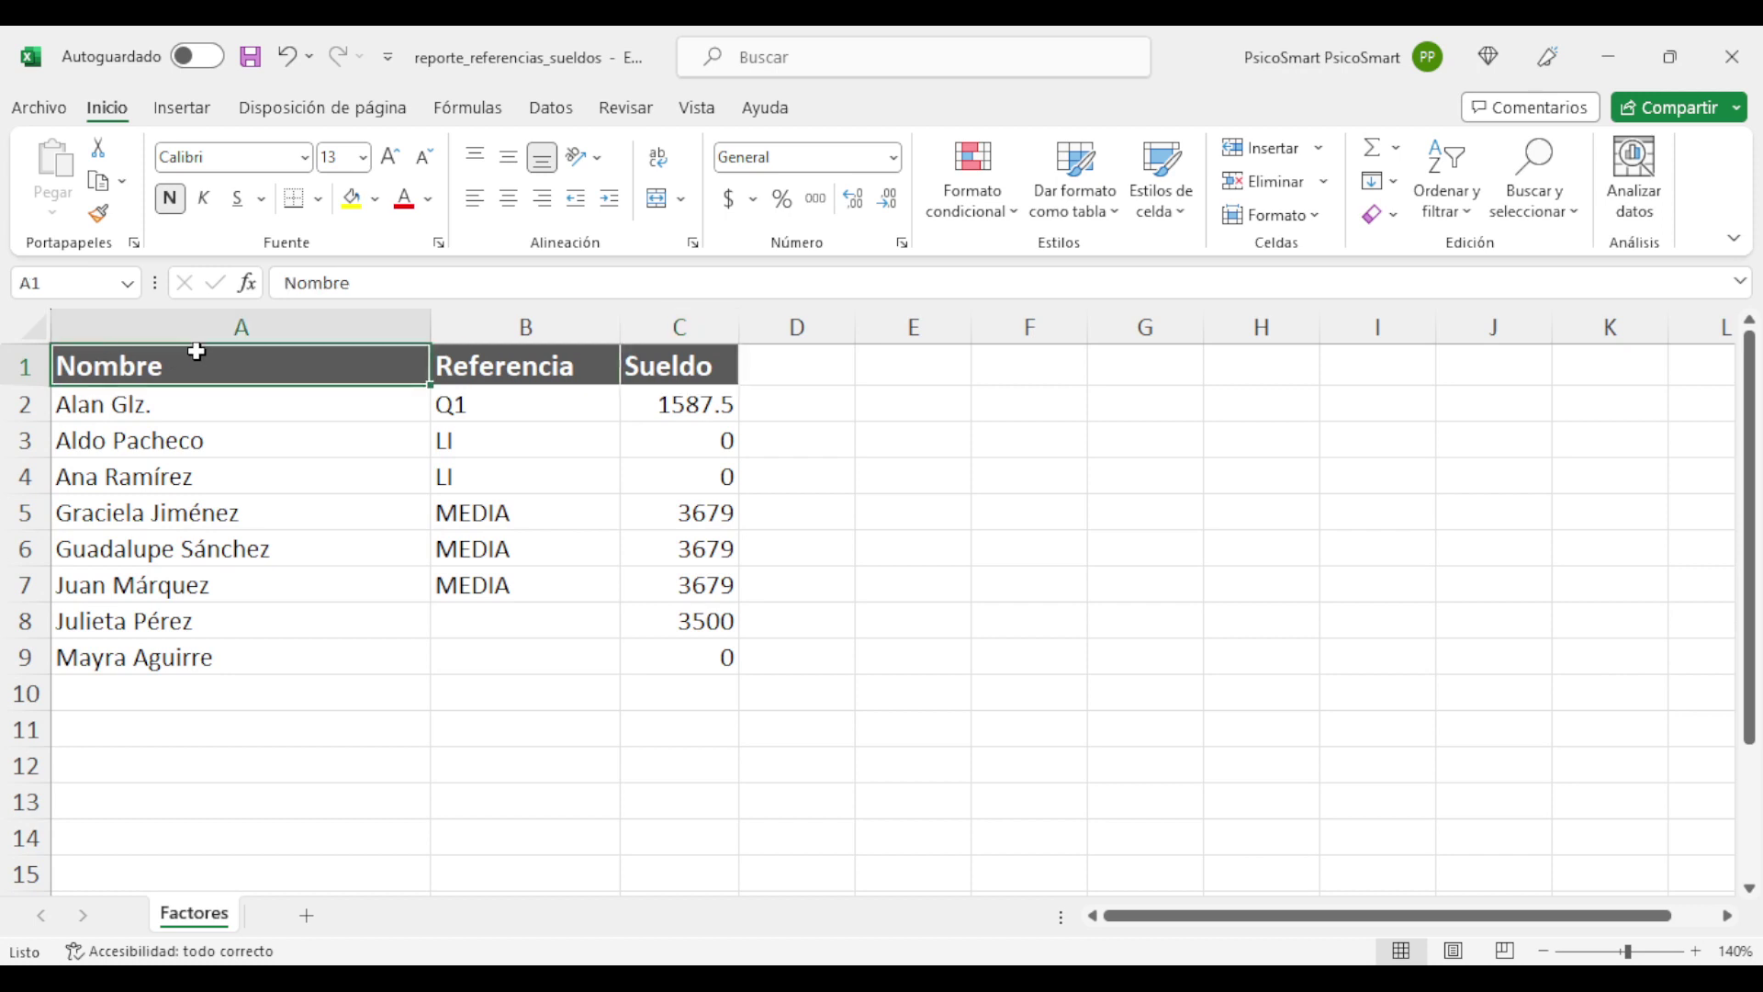
left_click(538, 358)
left_click(703, 369)
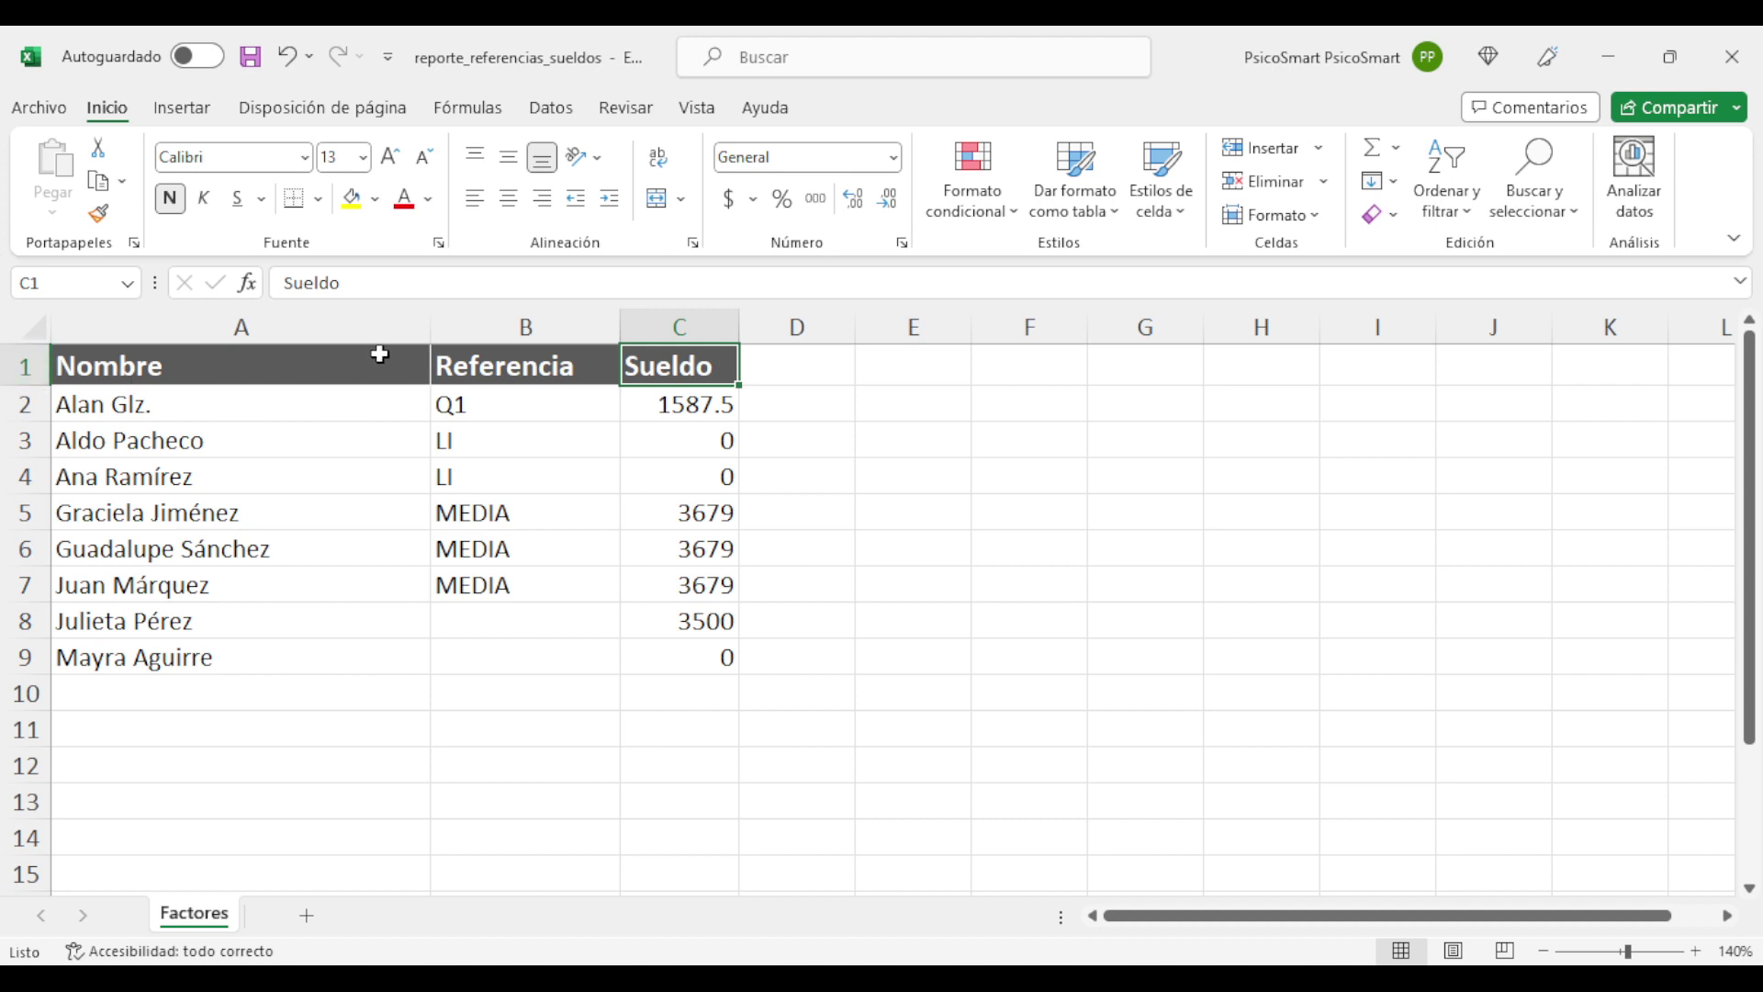
left_click(885, 381)
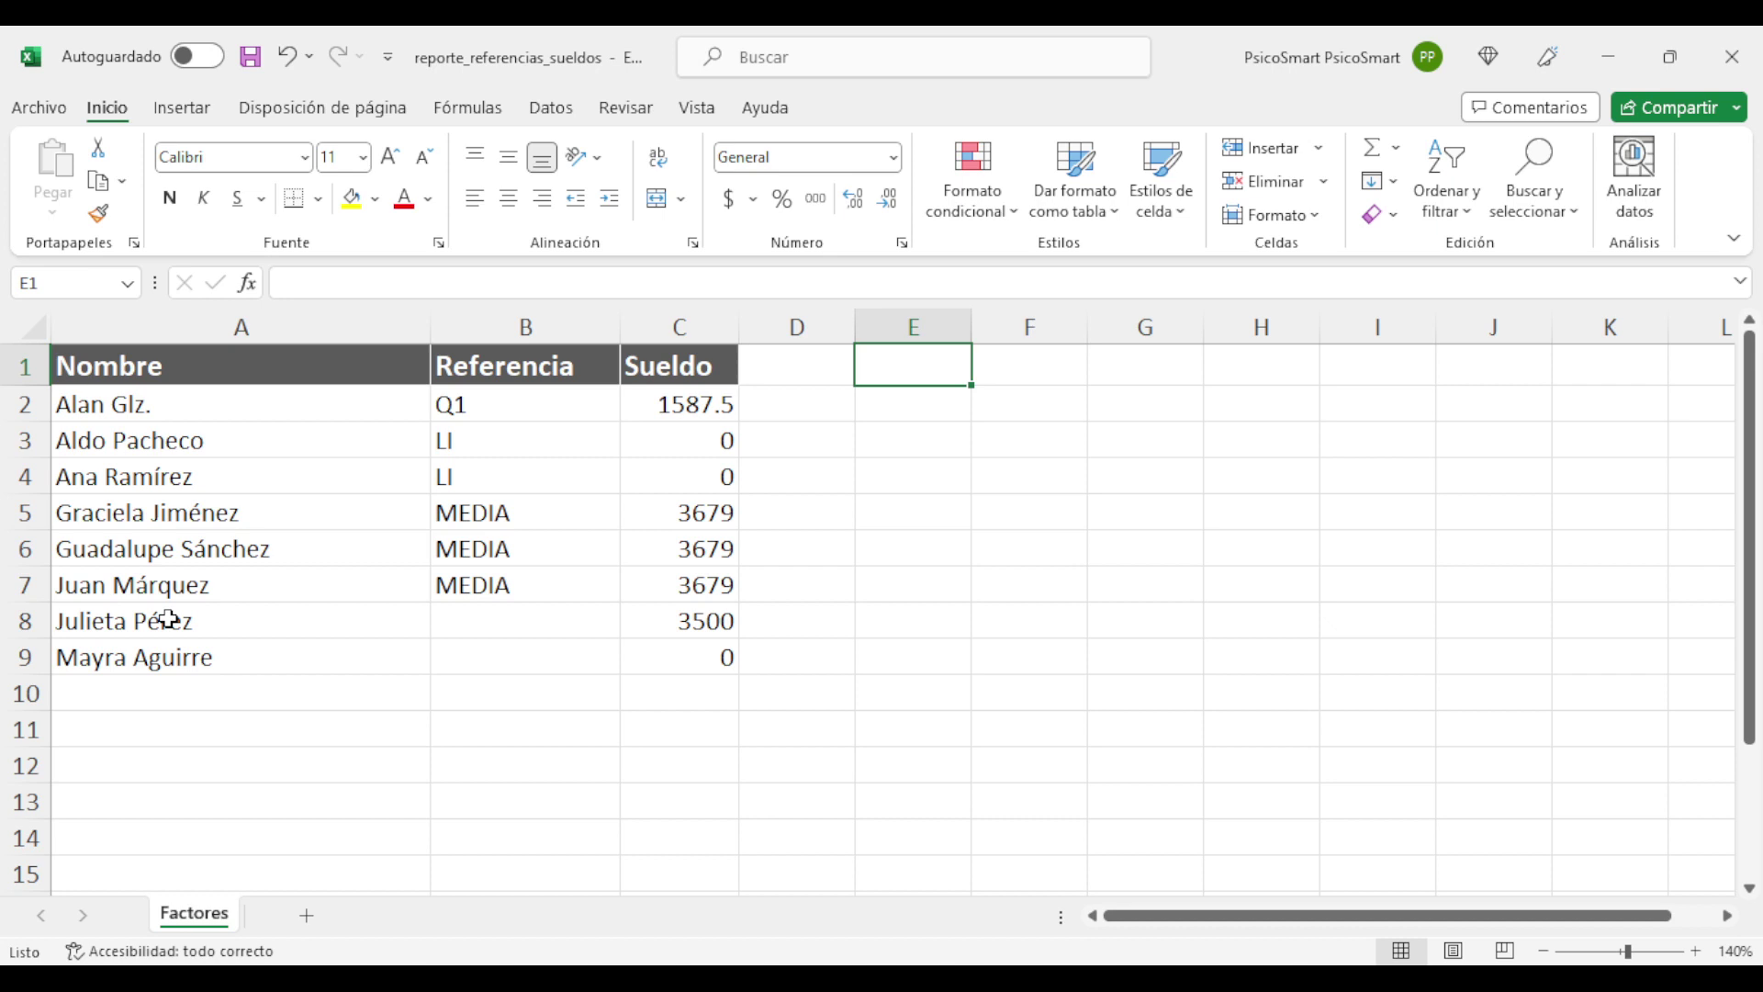
Examine the employee data in the Factores sheet, especially the names in A8:A9 and their reference cells B8:B9.
left_click_drag(139, 404, 703, 562)
left_click(129, 621)
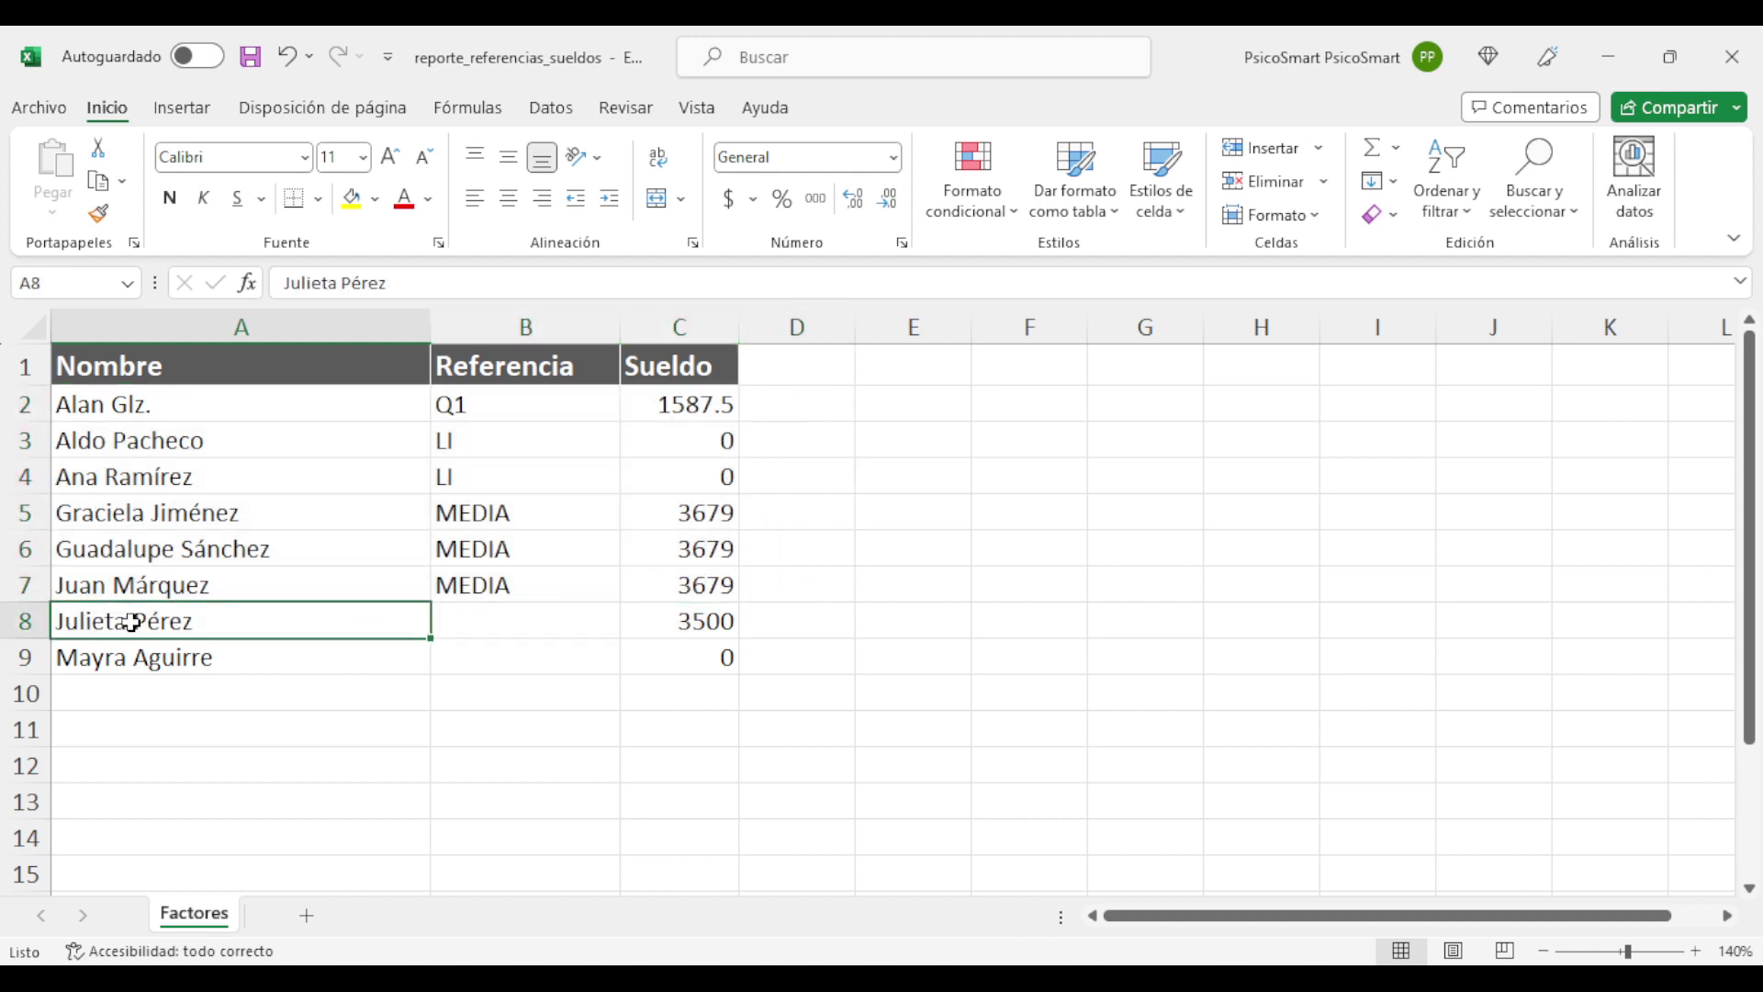
left_click_drag(243, 634, 267, 685)
left_click(531, 757)
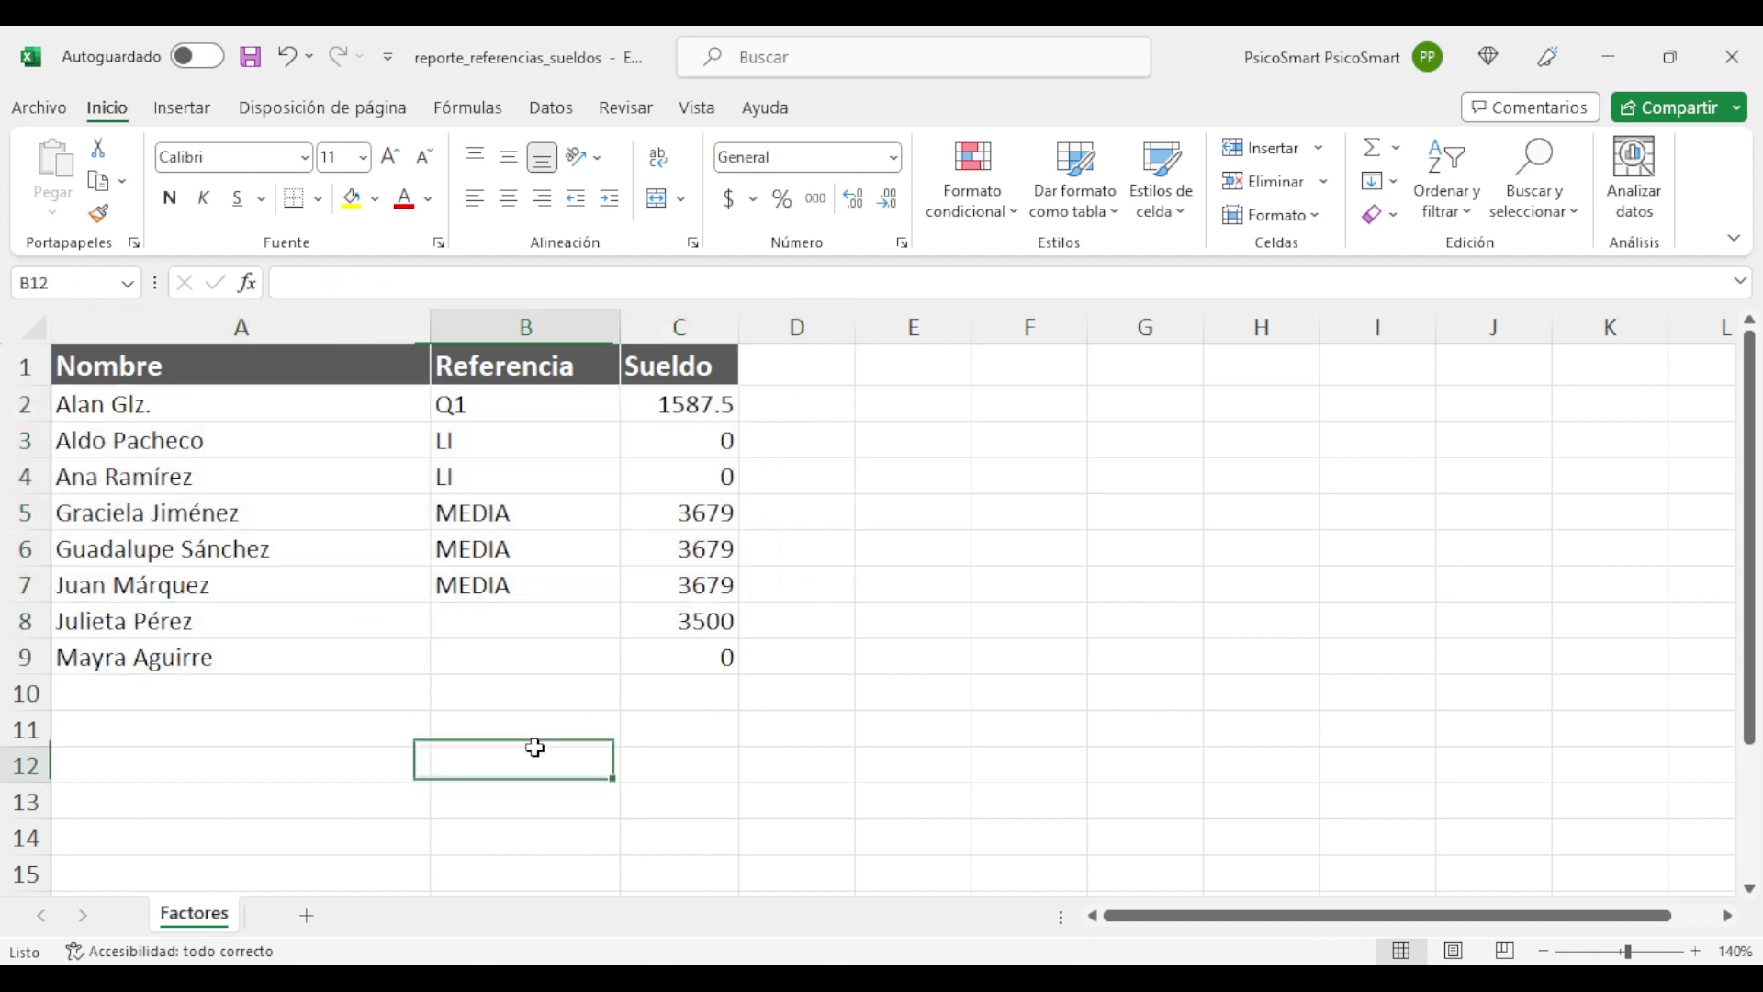
left_click_drag(517, 634, 501, 663)
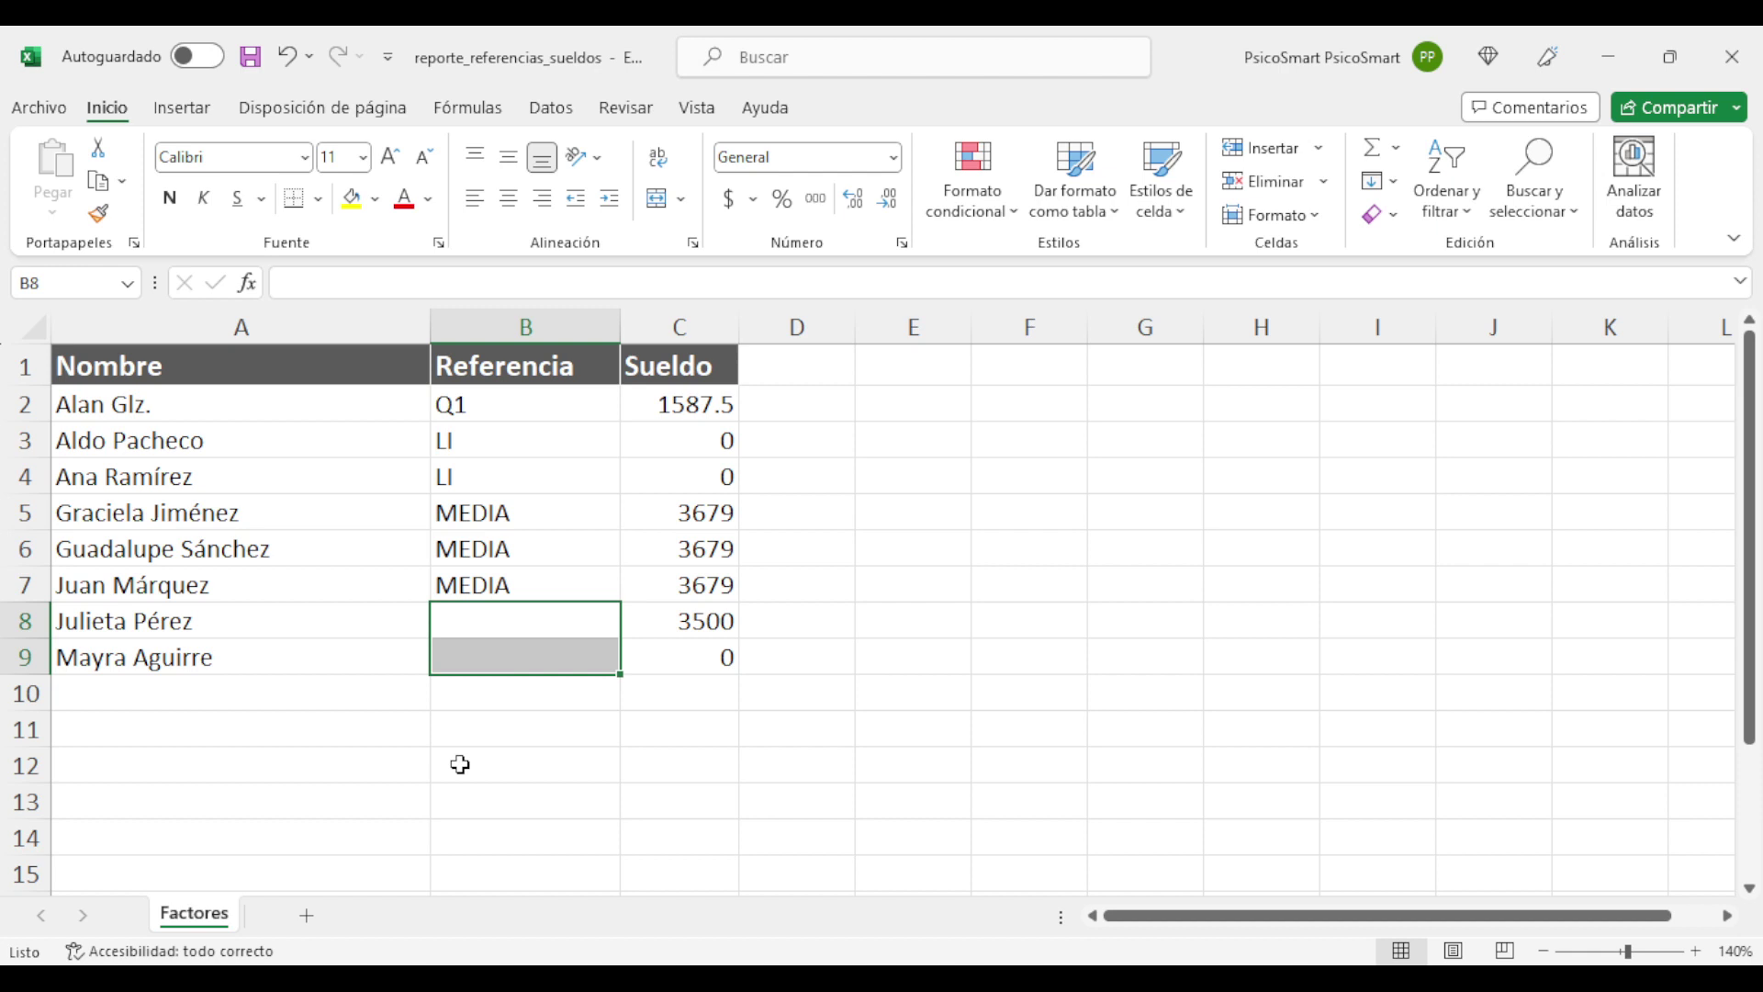
left_click(460, 764)
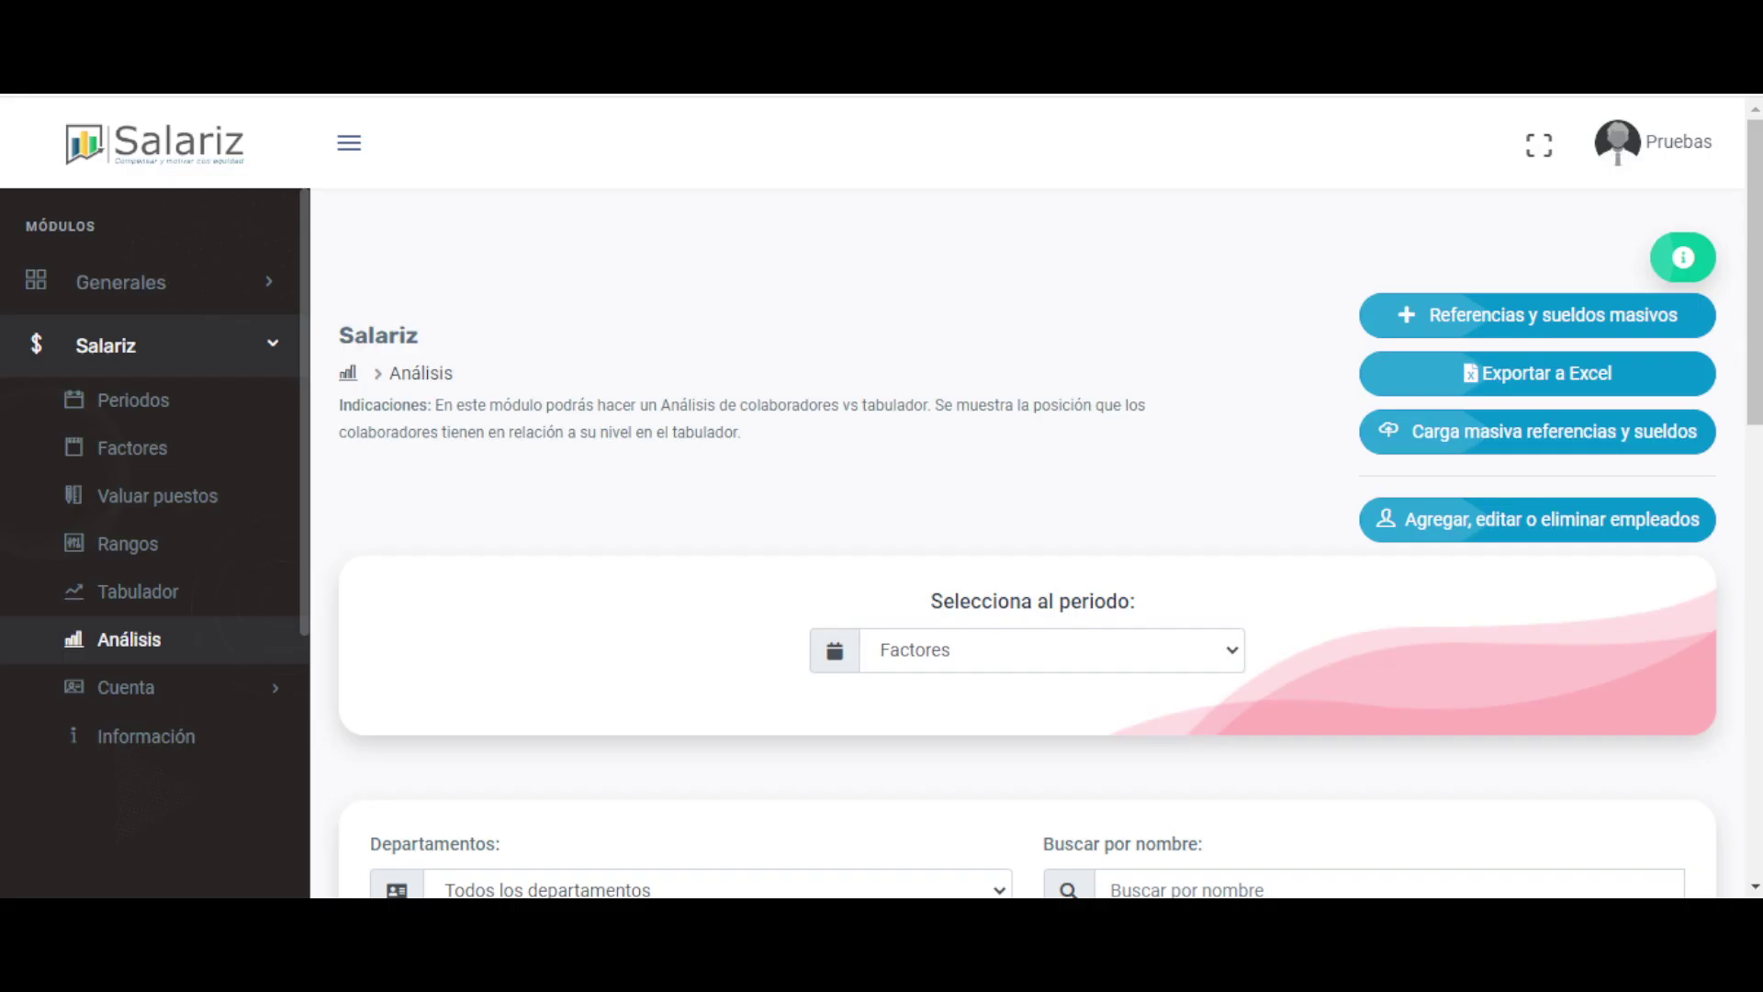
Switch to the Salariz Análisis page and look through the employee table down to row 8.
scroll(658, 523, "down", 3)
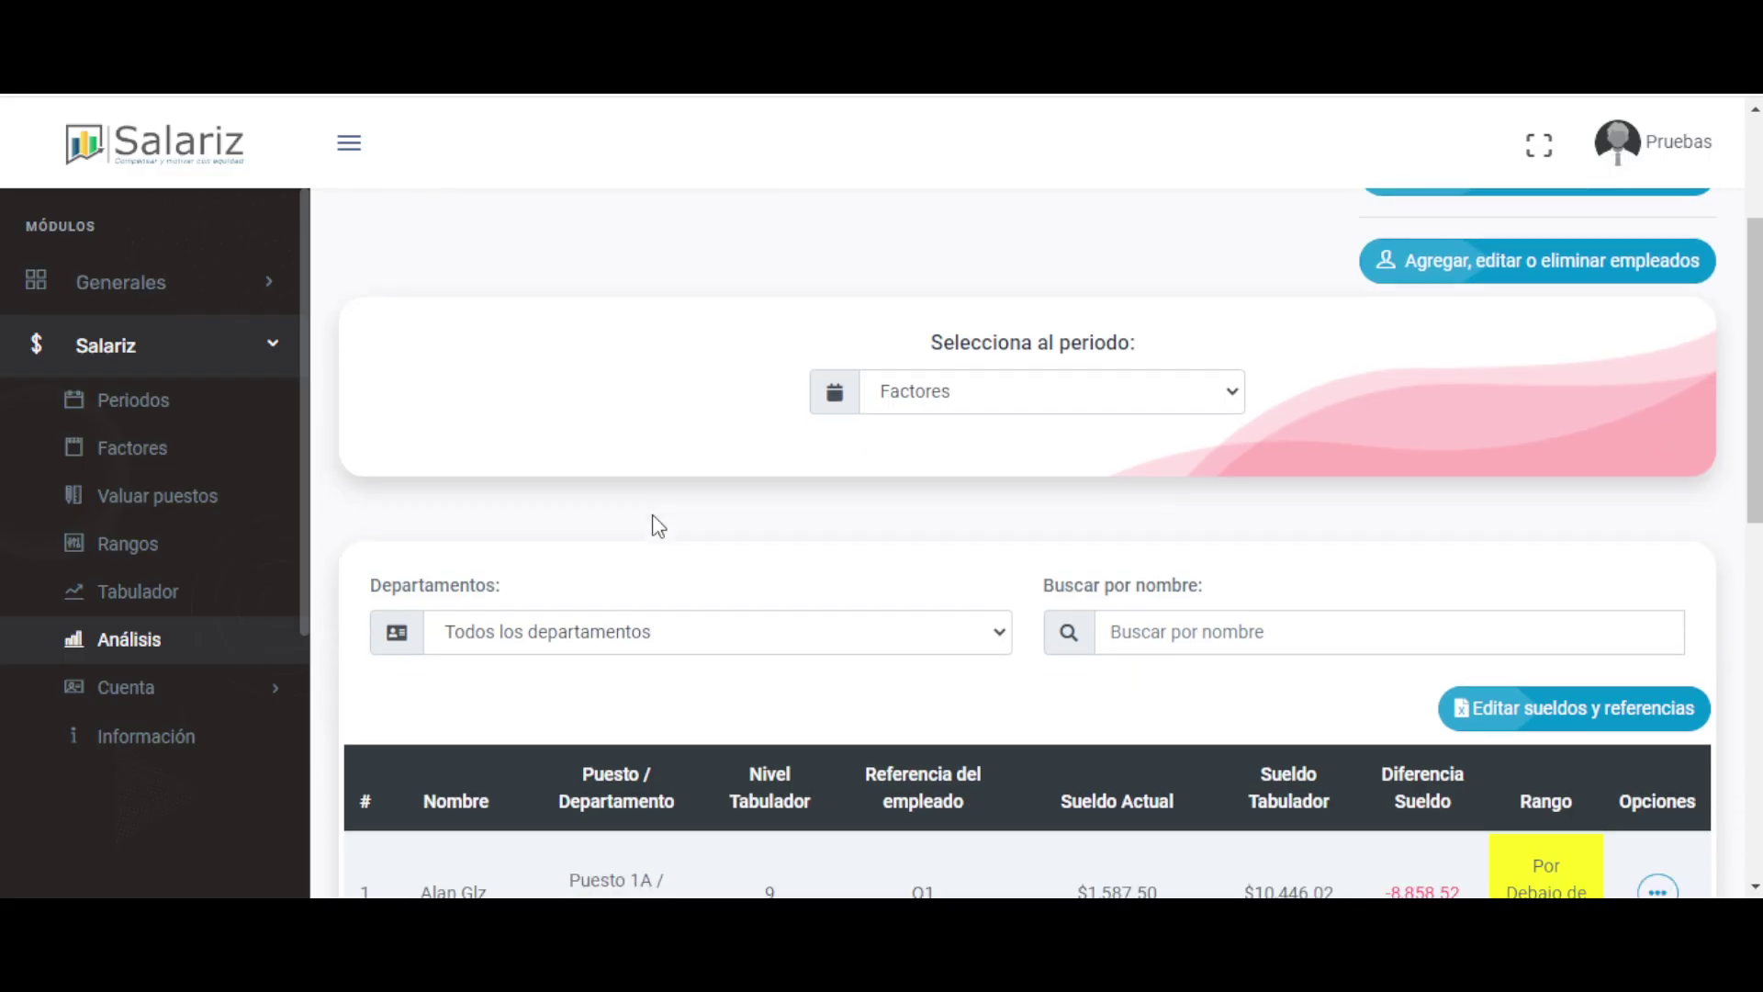
scroll(637, 492, "down", 7)
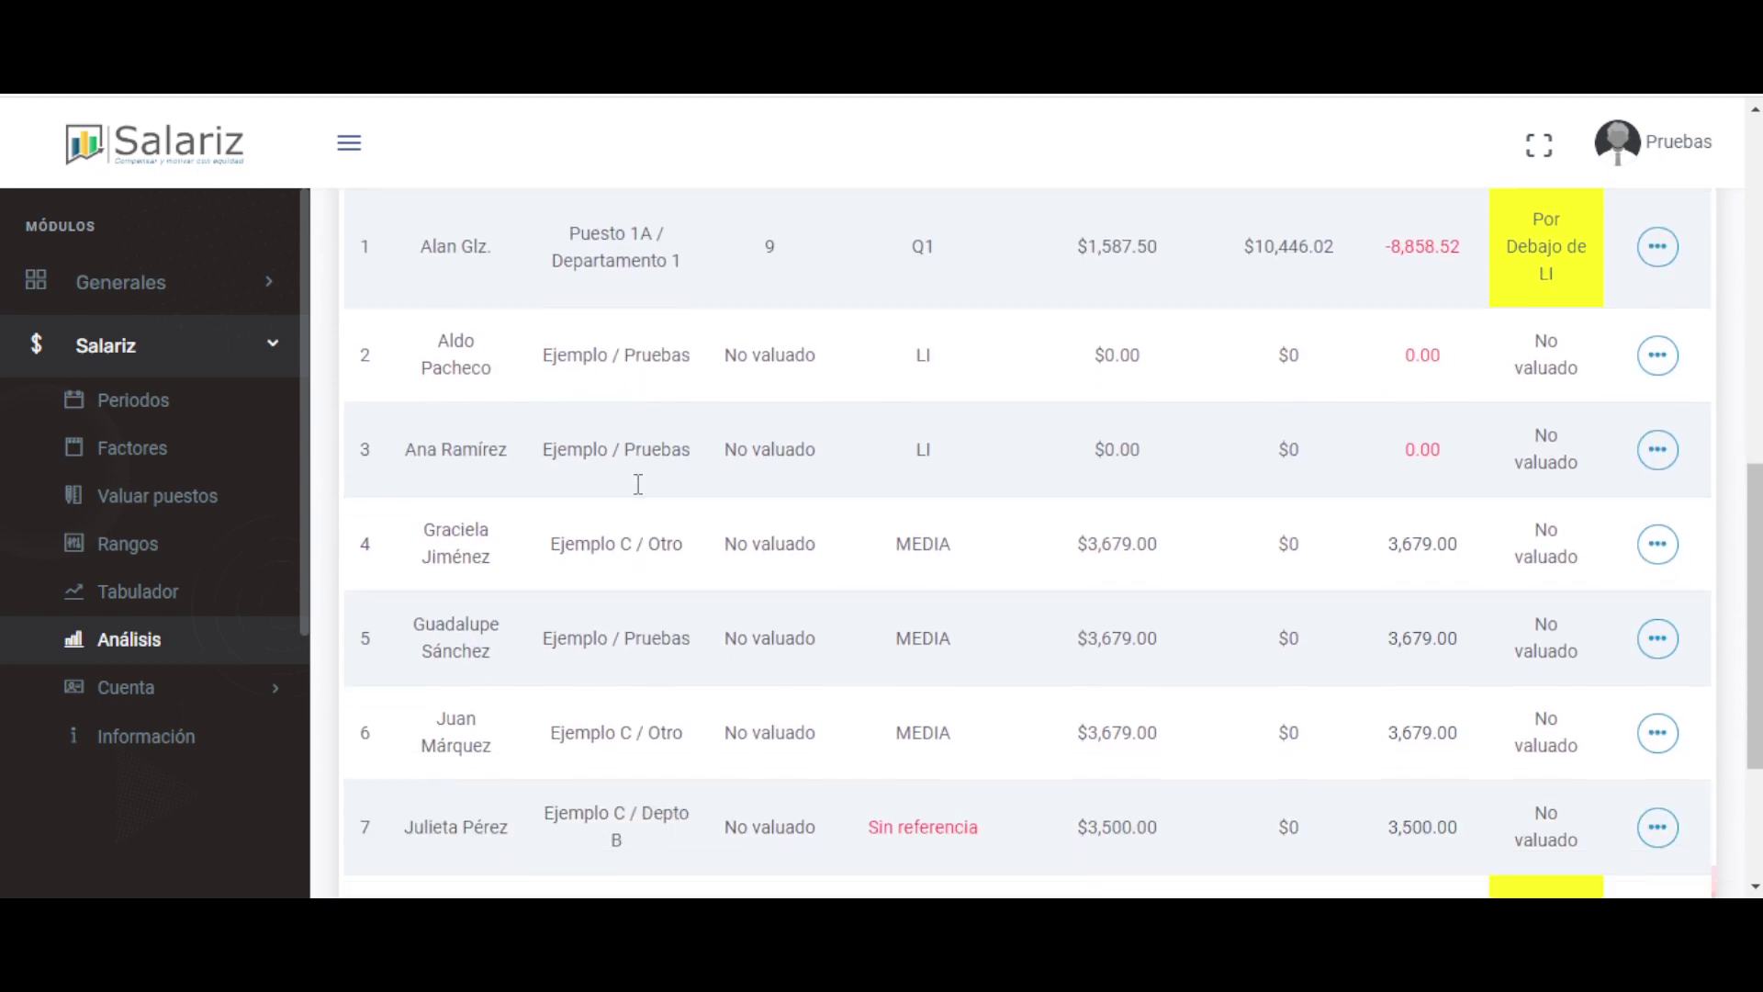
scroll(638, 485, "down", 3)
left_click_drag(359, 688, 417, 695)
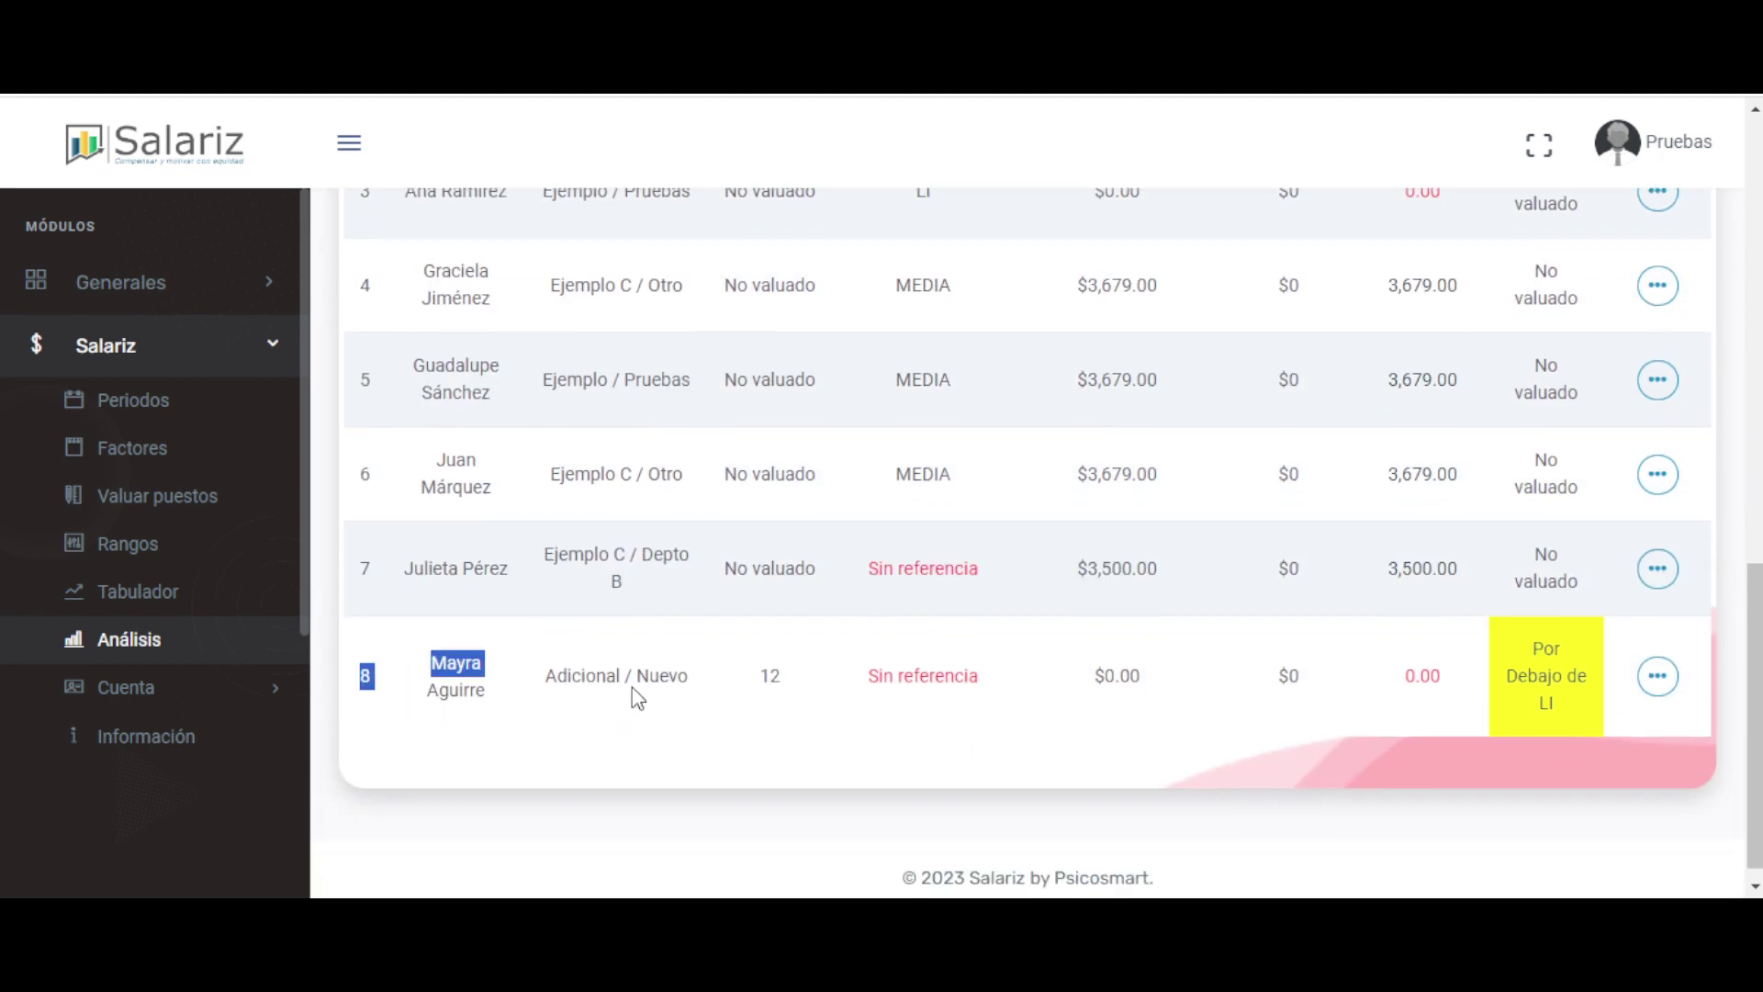
left_click(633, 687)
scroll(635, 686, "up", 5)
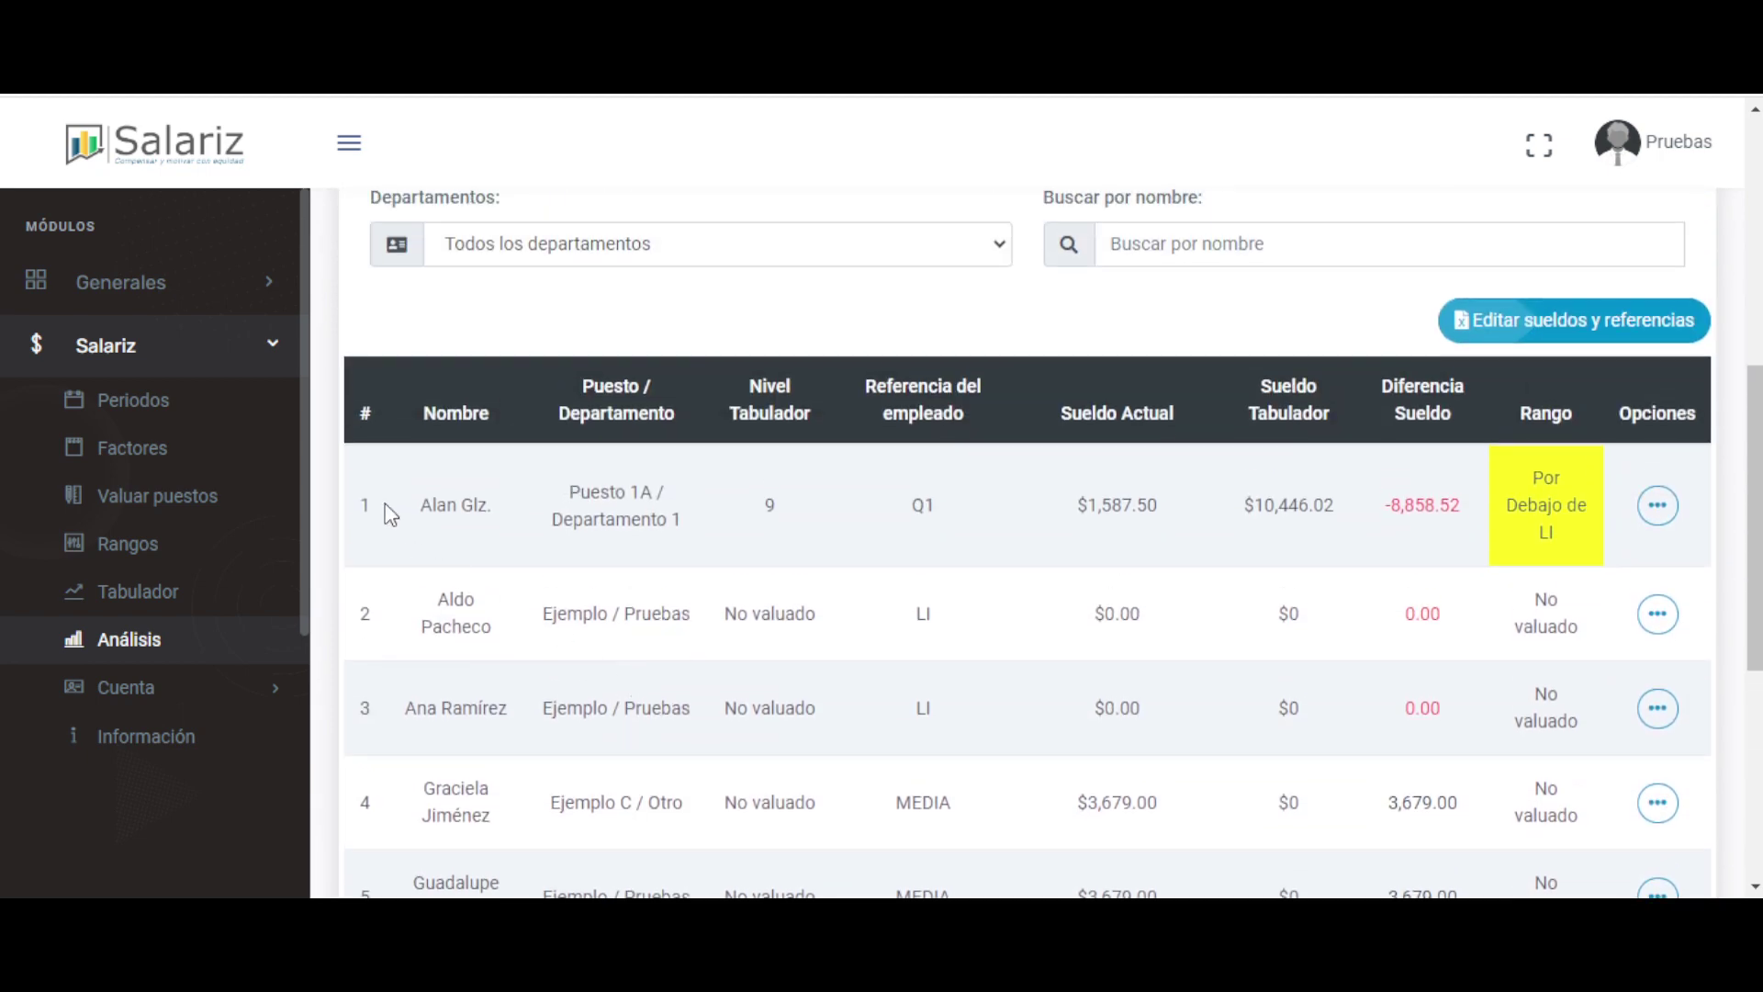
Check the position, current salary and reference of the employee in row 1 of the analysis table.
left_click_drag(414, 494, 714, 539)
double_click(479, 524)
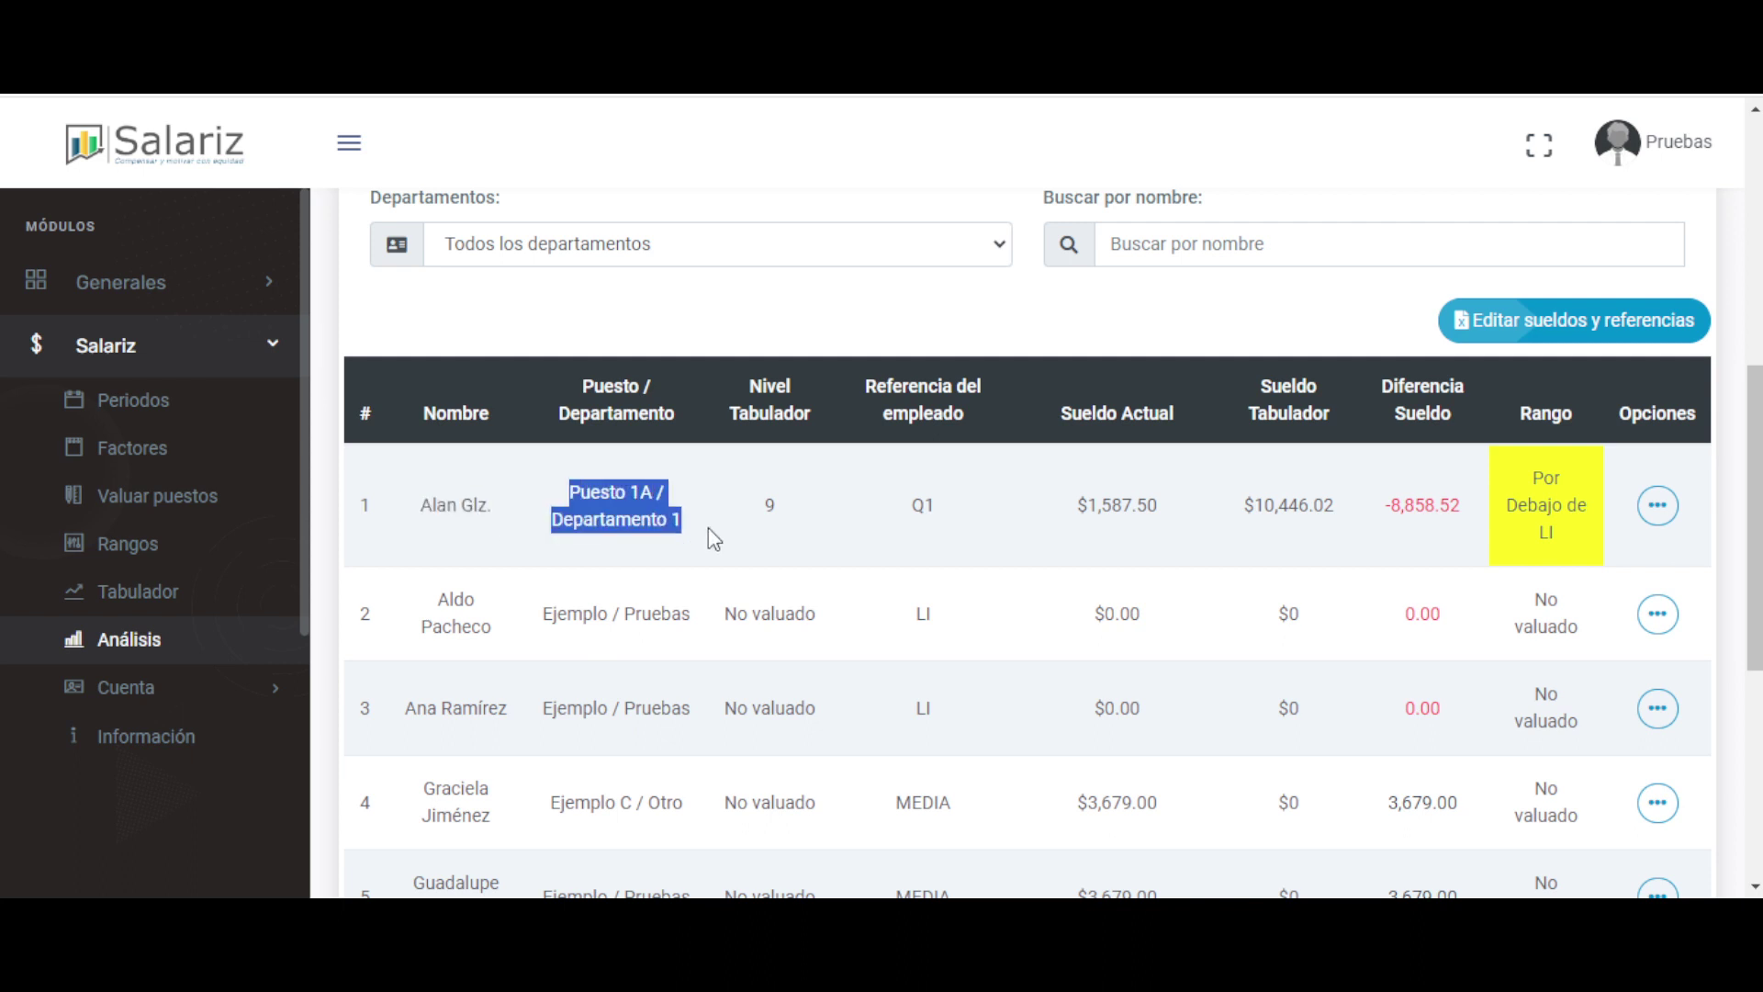
left_click_drag(1070, 513, 1141, 514)
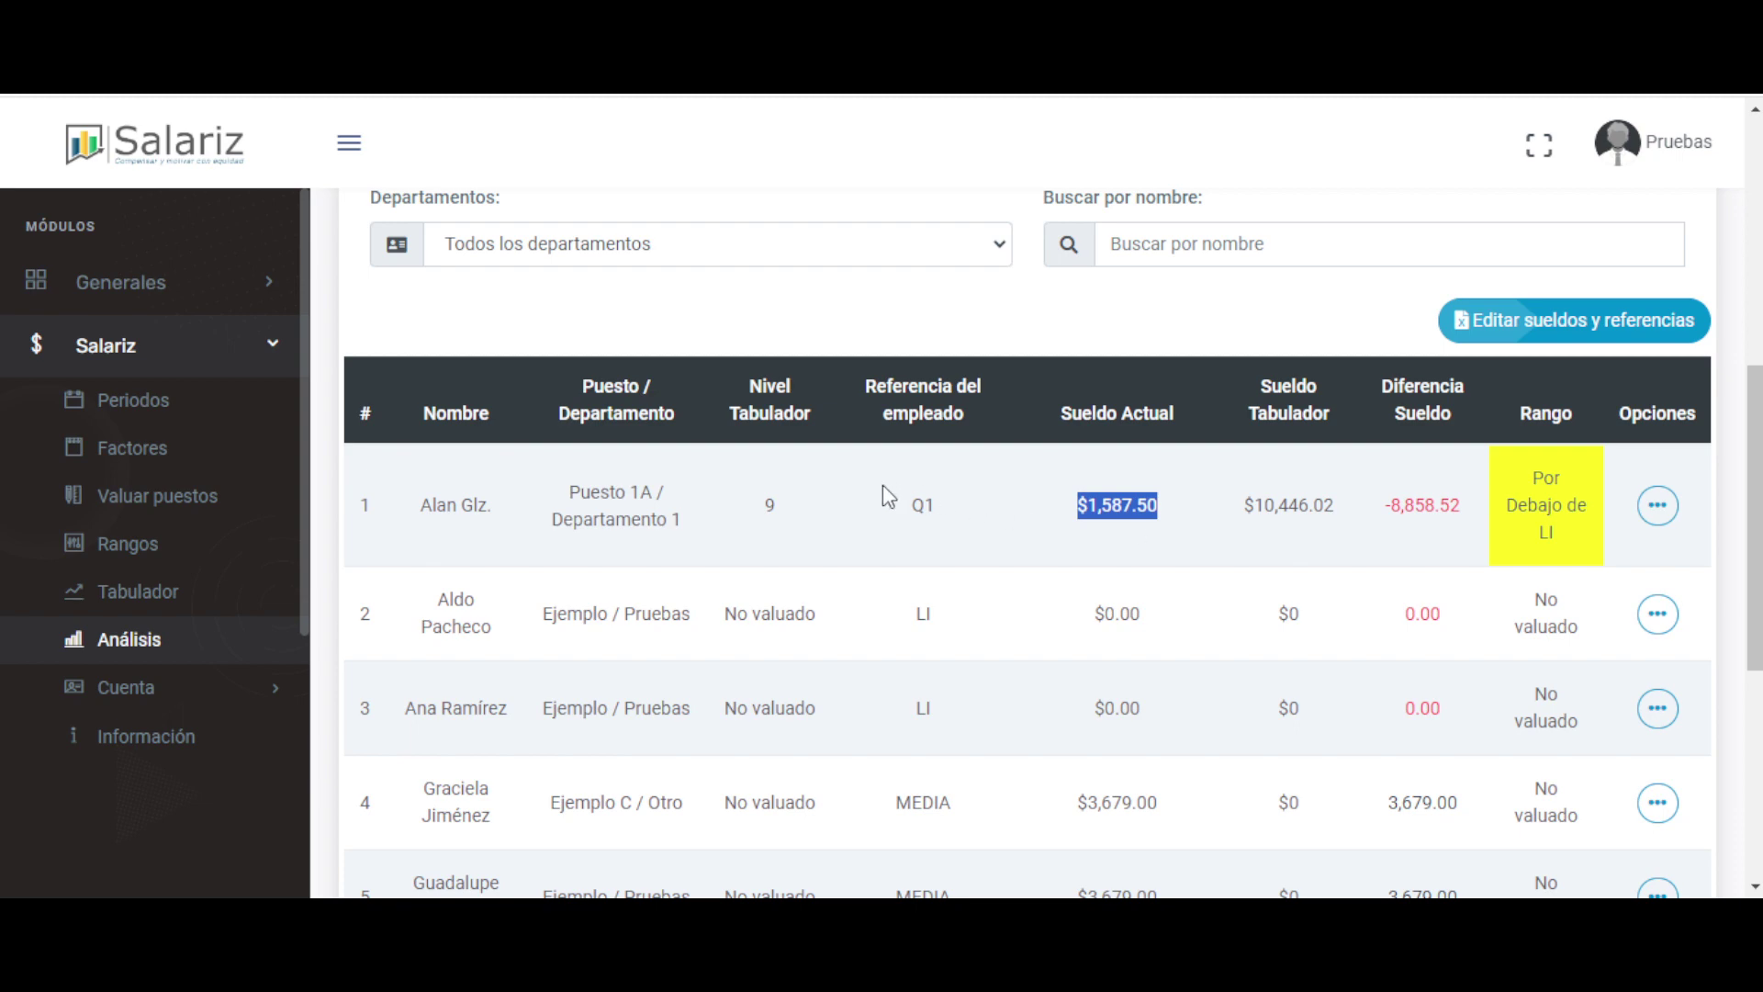
left_click_drag(886, 491, 968, 503)
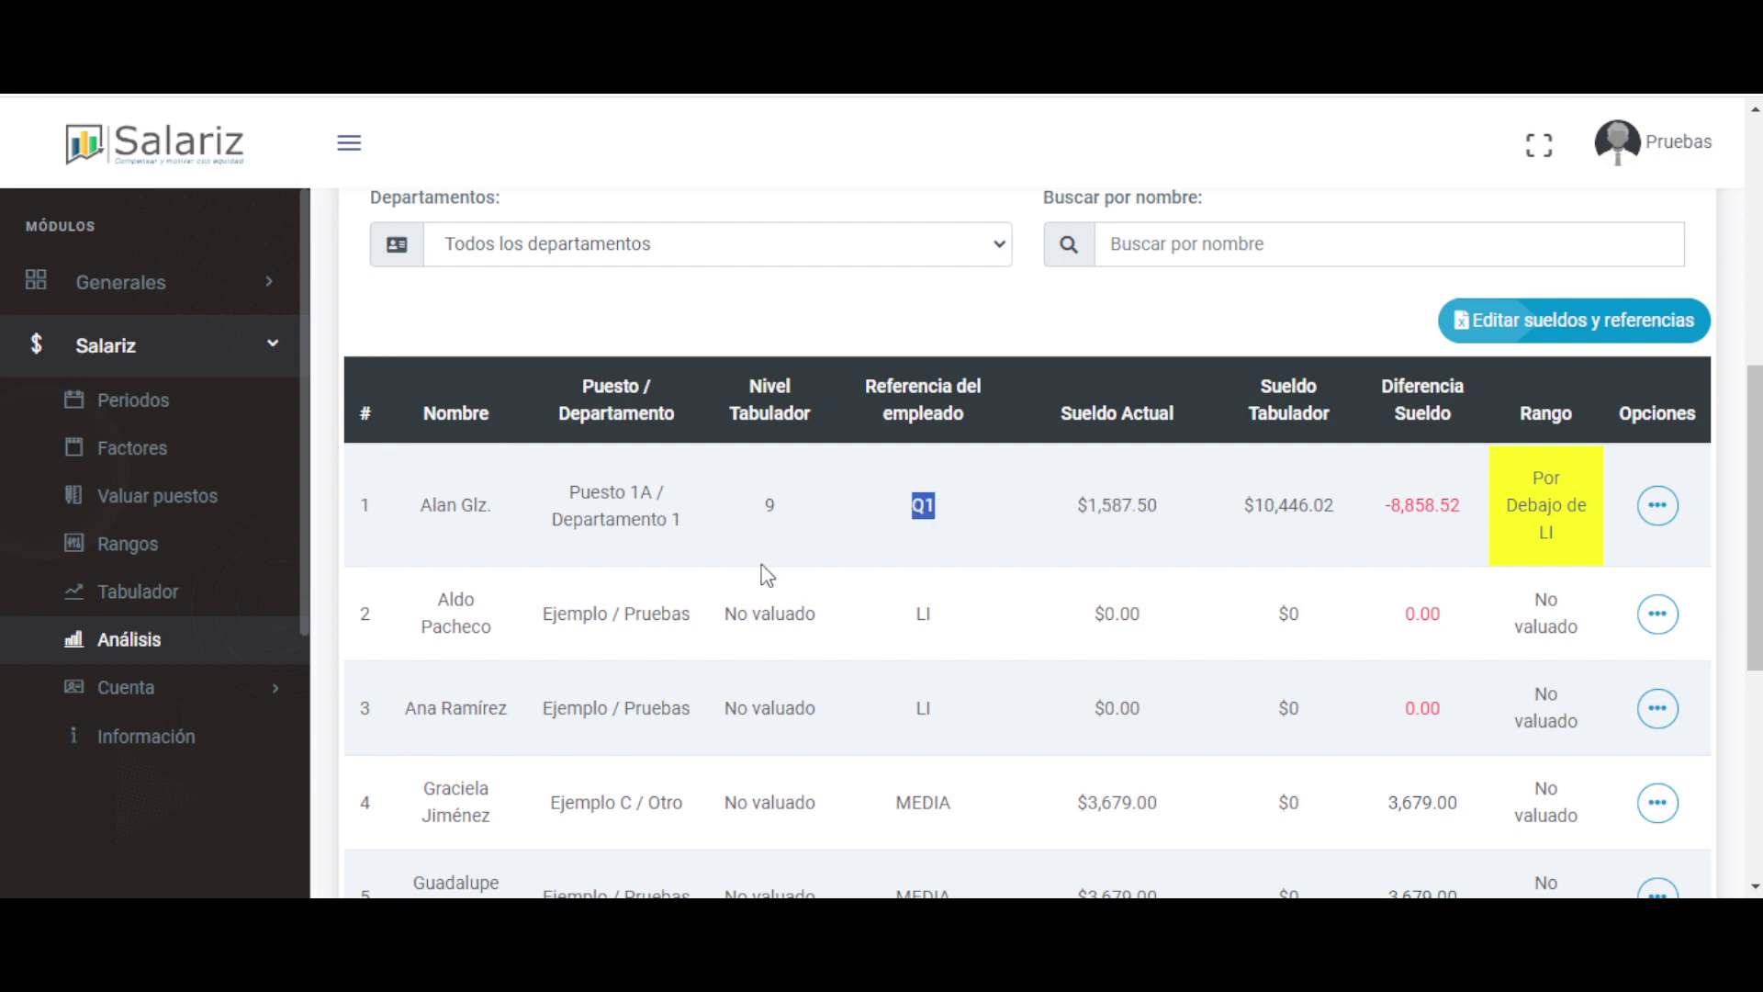
Check the employees in rows 4 to 6 of the analysis table and the current salary in row 4.
scroll(665, 573, "down", 1)
scroll(431, 493, "down", 1)
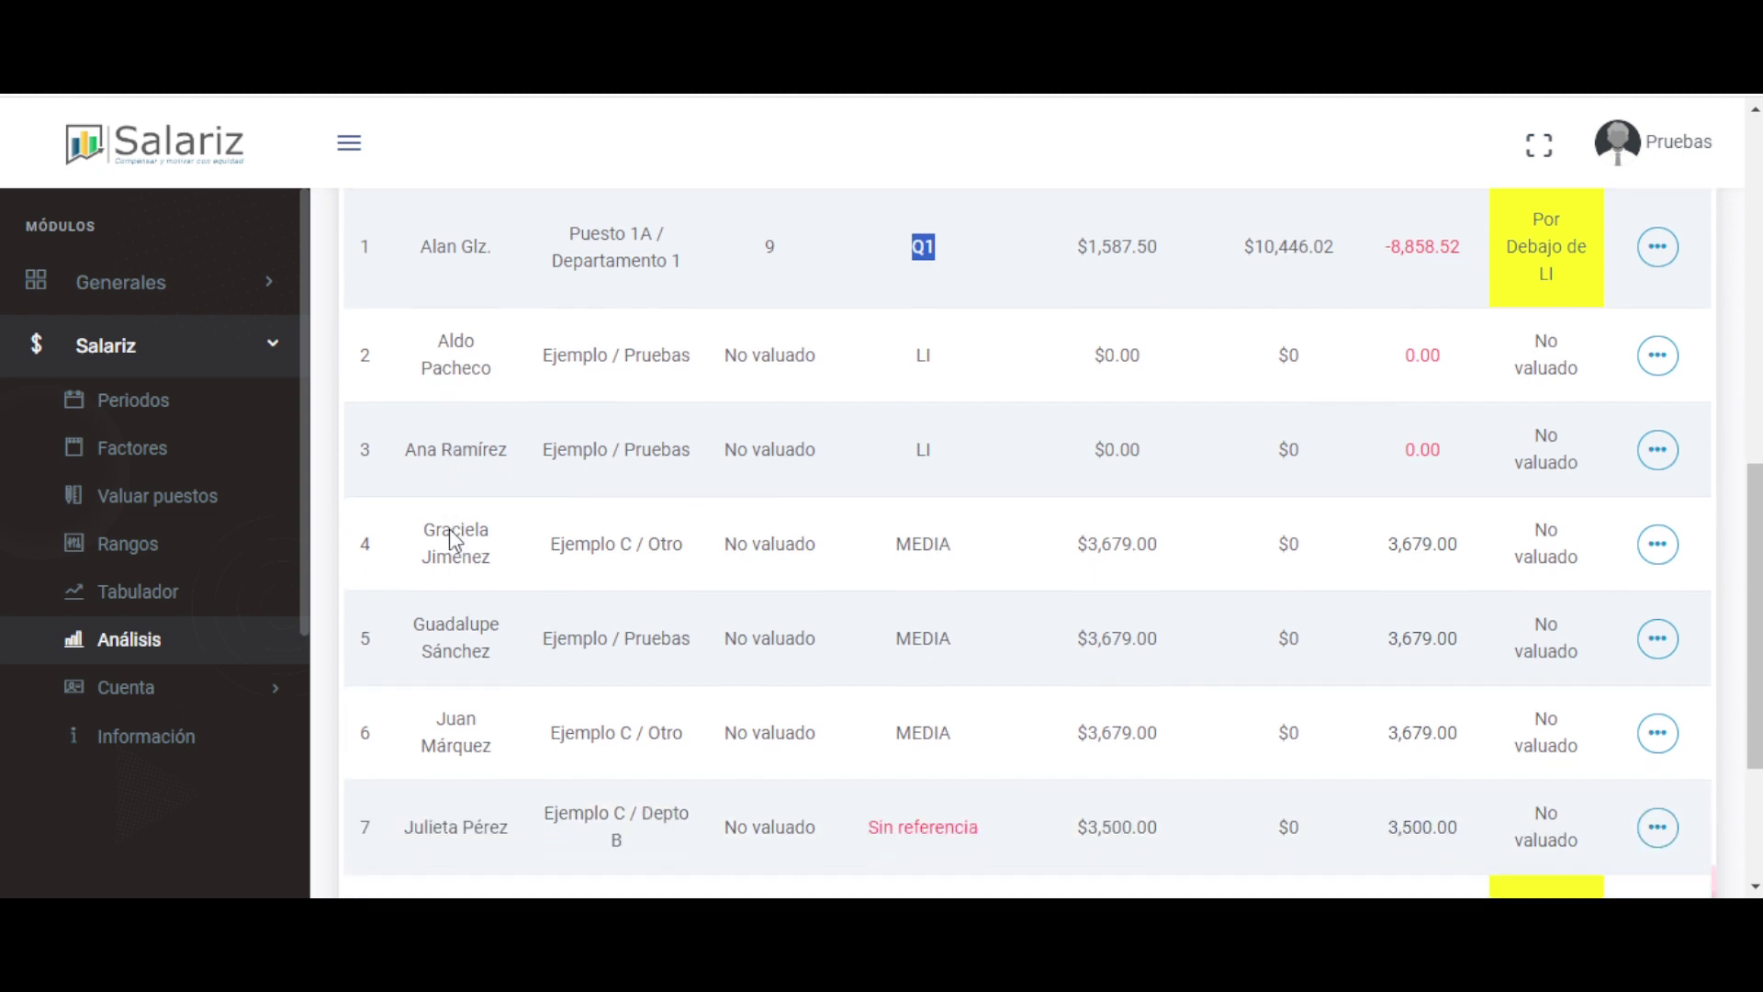
left_click_drag(411, 538, 512, 747)
left_click(1093, 537)
left_click_drag(1068, 542, 1221, 545)
Check the employee references in rows 7 and 8 of the analysis table.
scroll(778, 633, "down", 1)
scroll(779, 633, "down", 2)
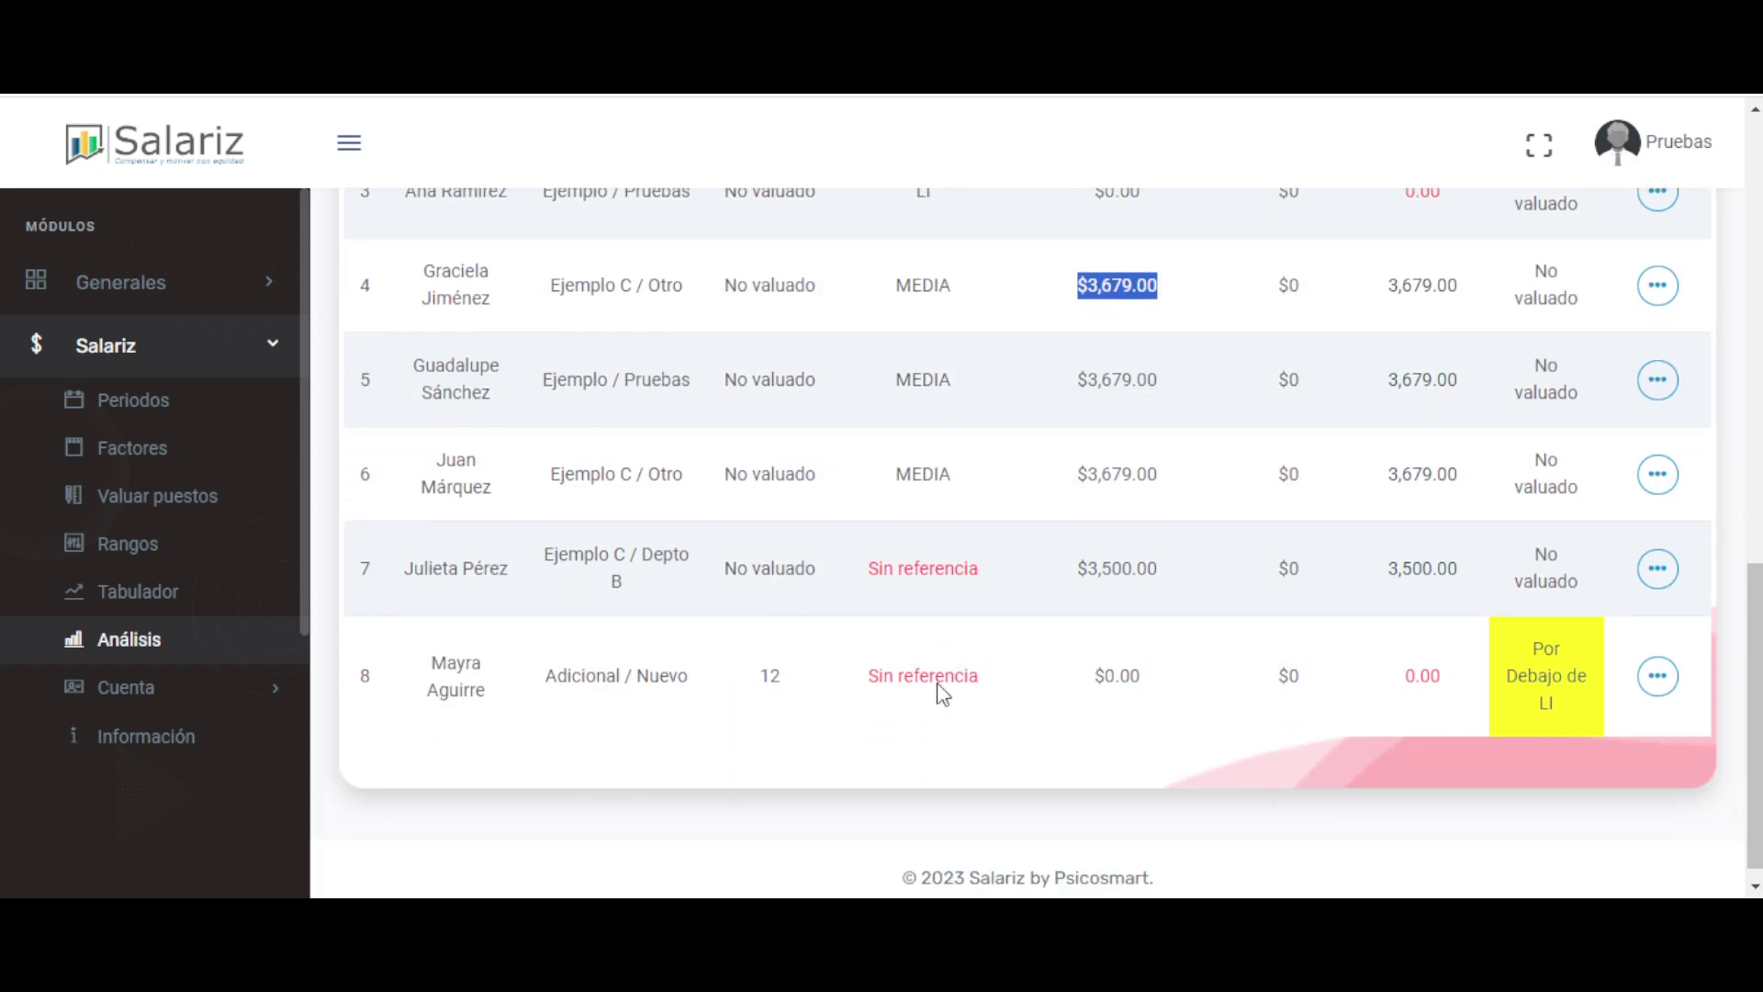
left_click_drag(833, 560, 972, 672)
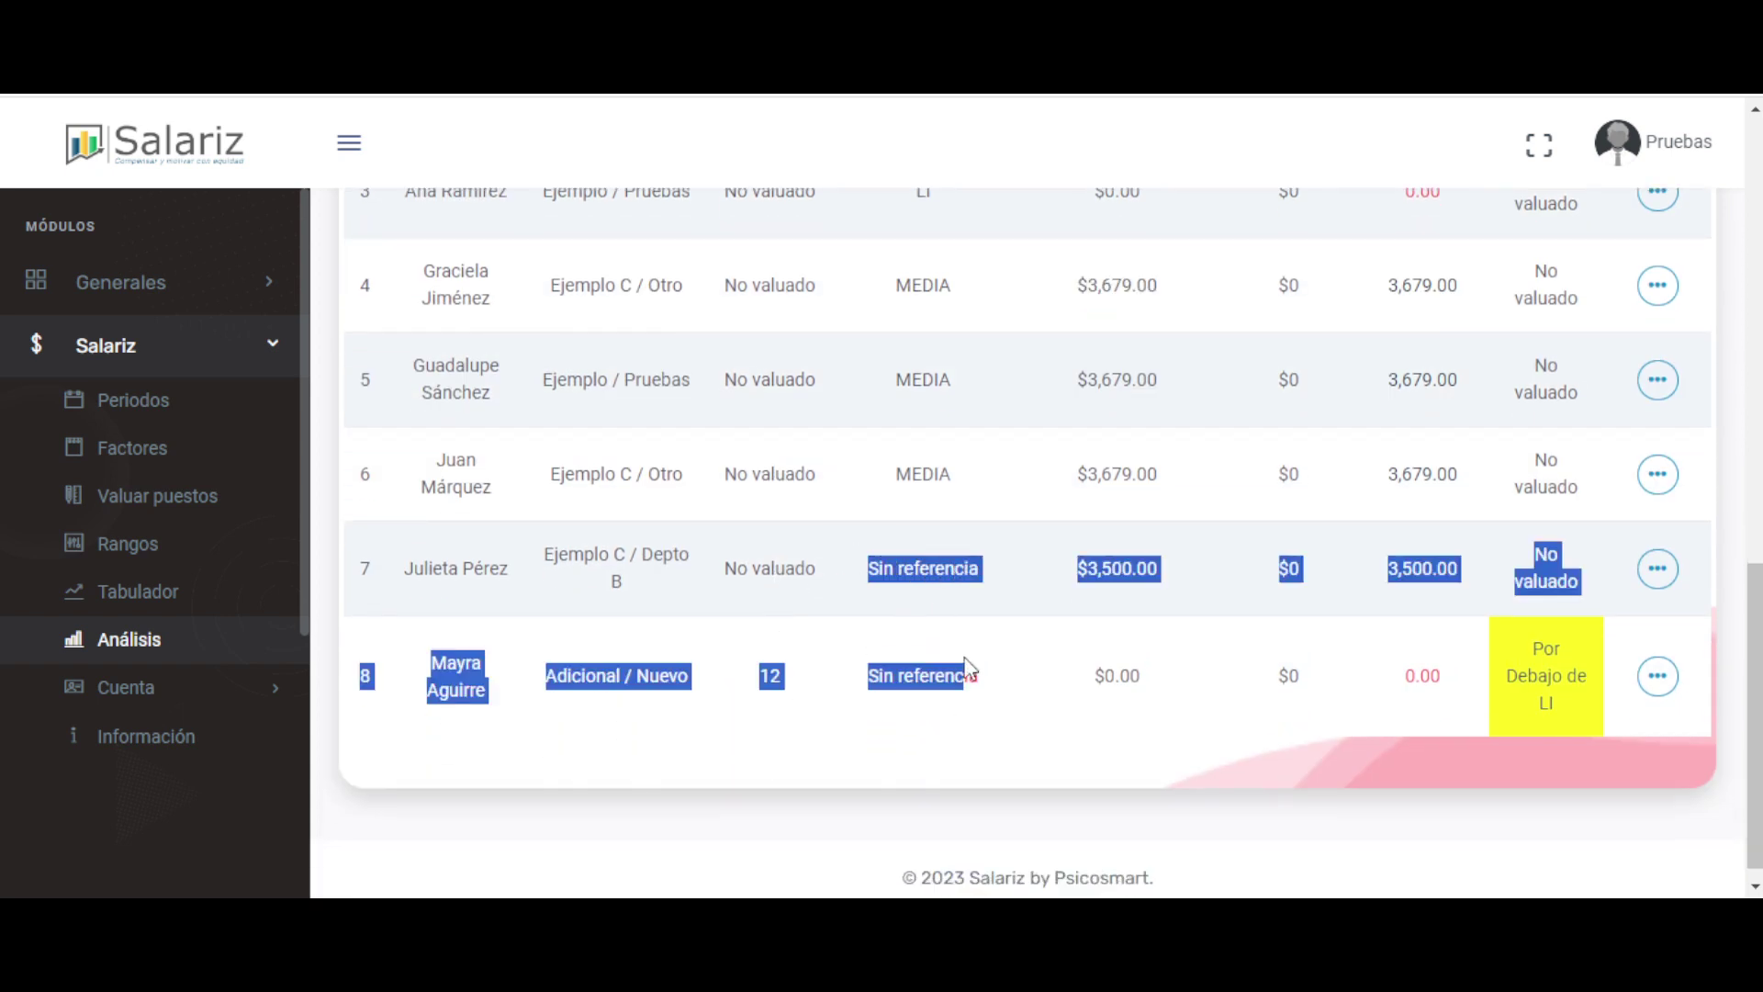
left_click(977, 684)
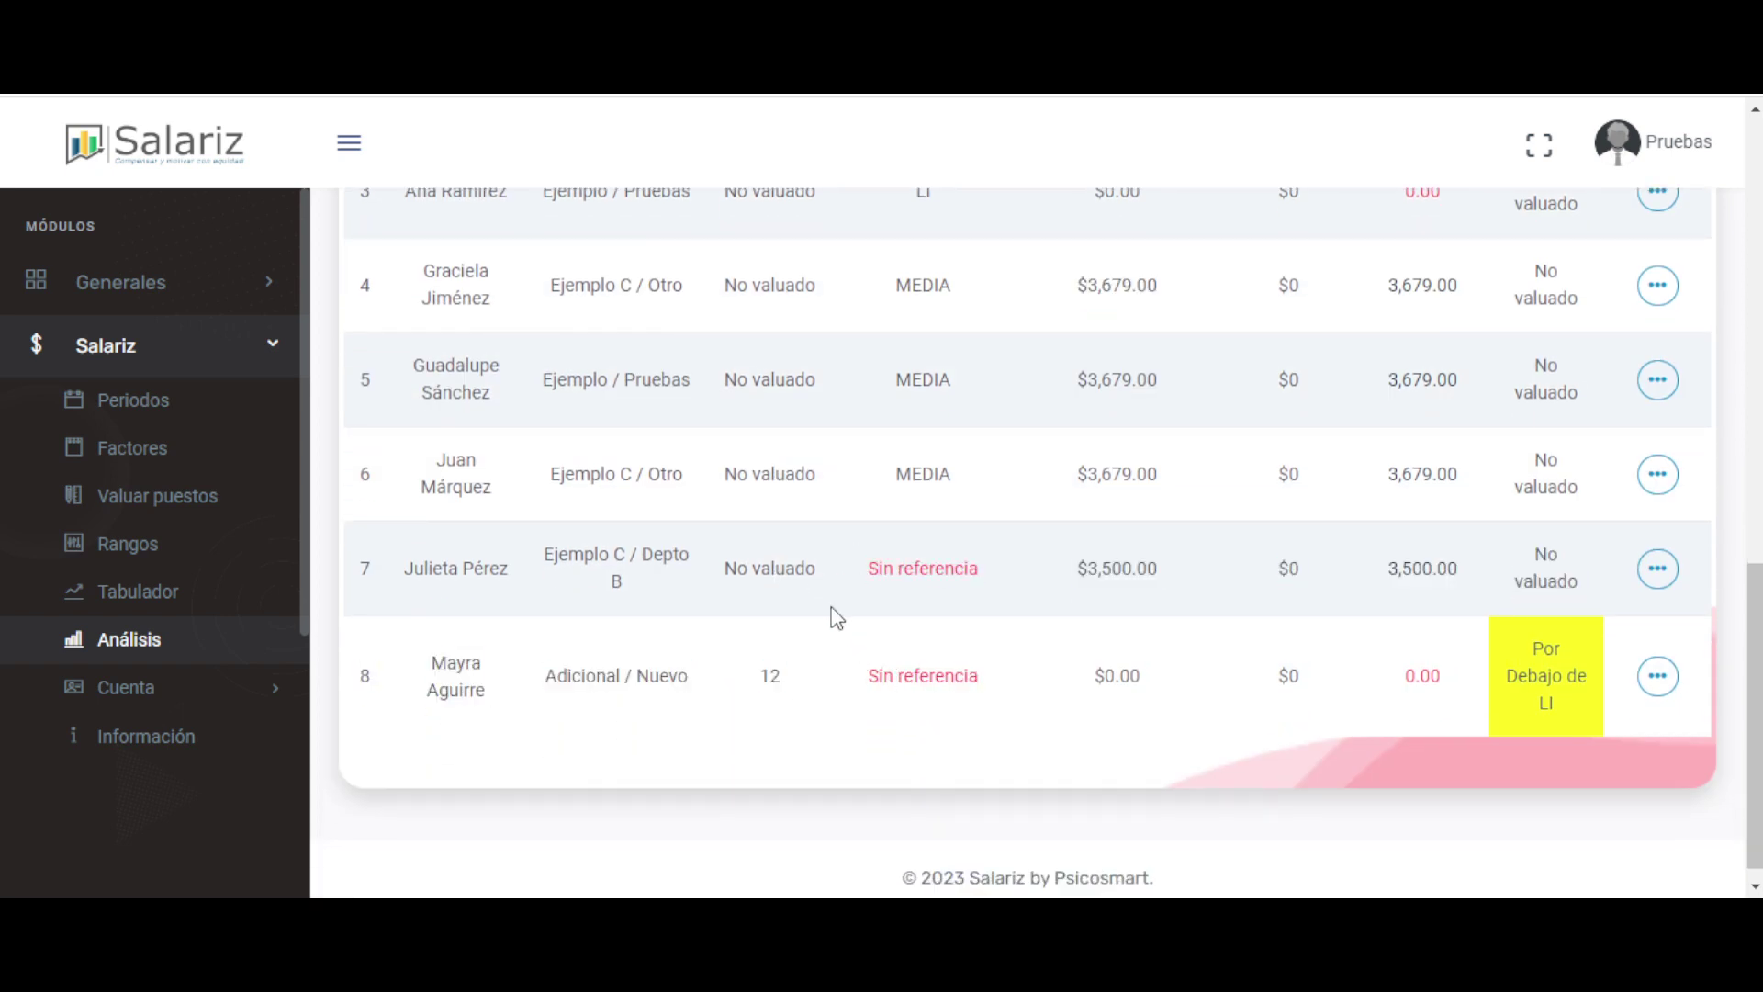
scroll(836, 617, "up", 4)
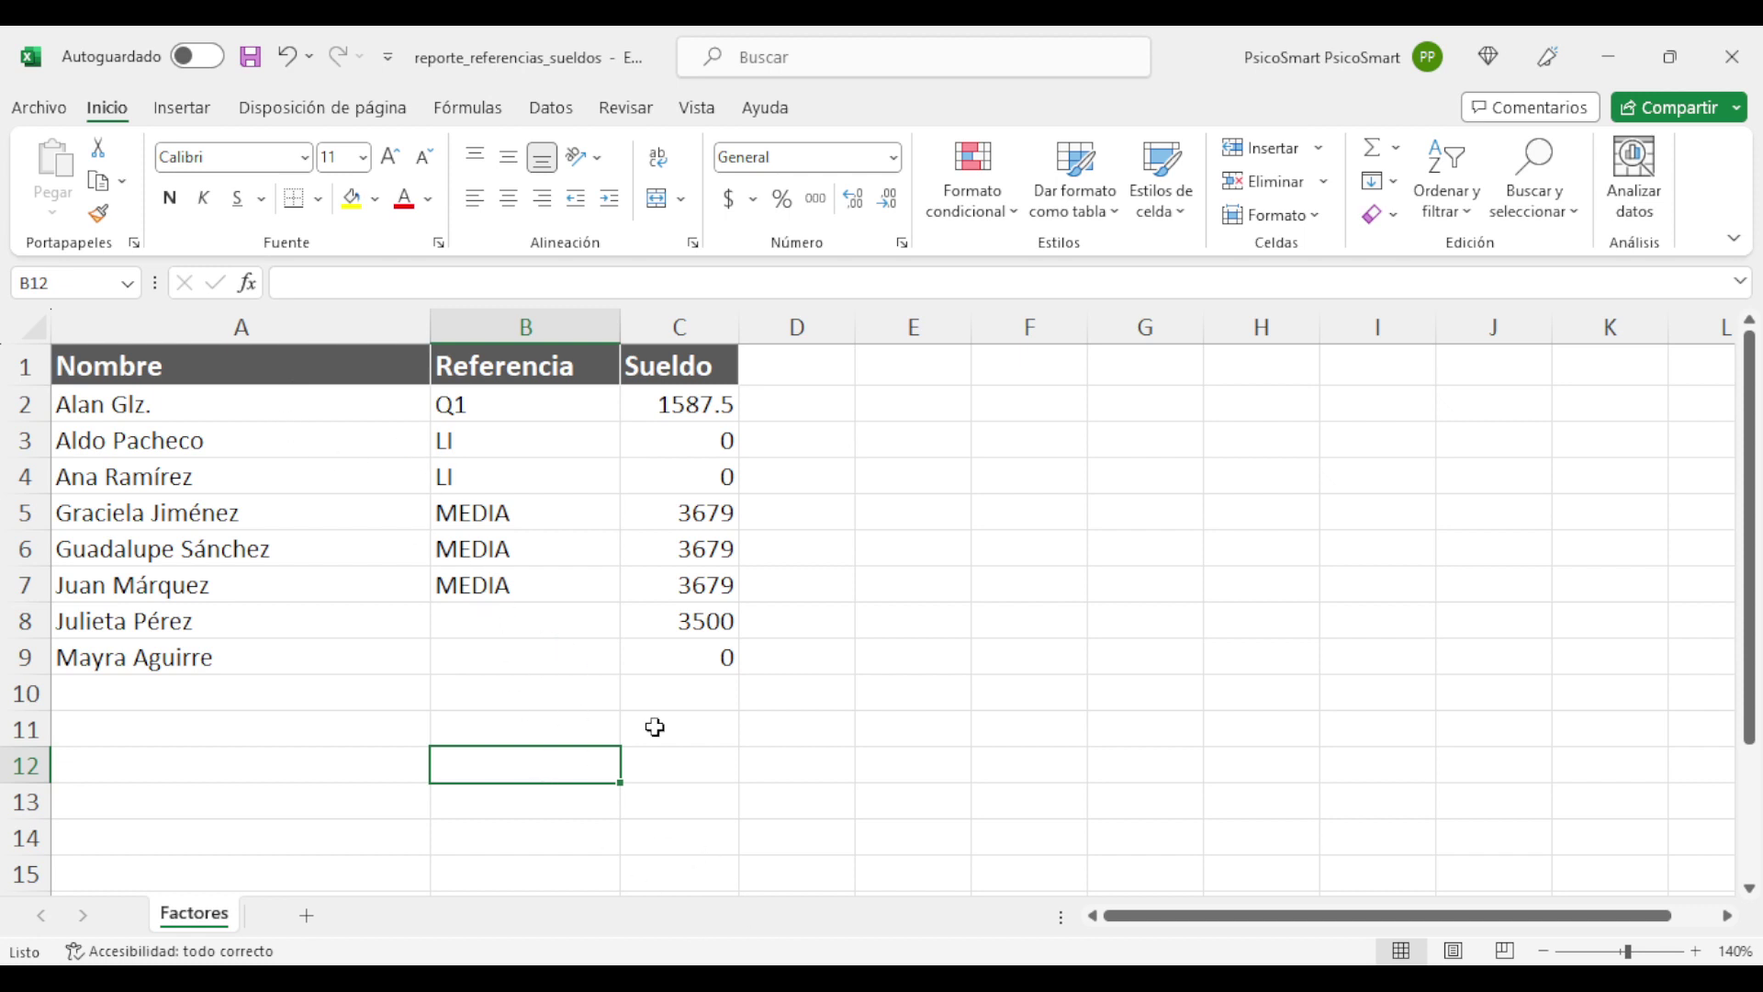
Return to the Excel workbook and check the name, reference and salary in row 2 of the Factores sheet.
left_click(762, 975)
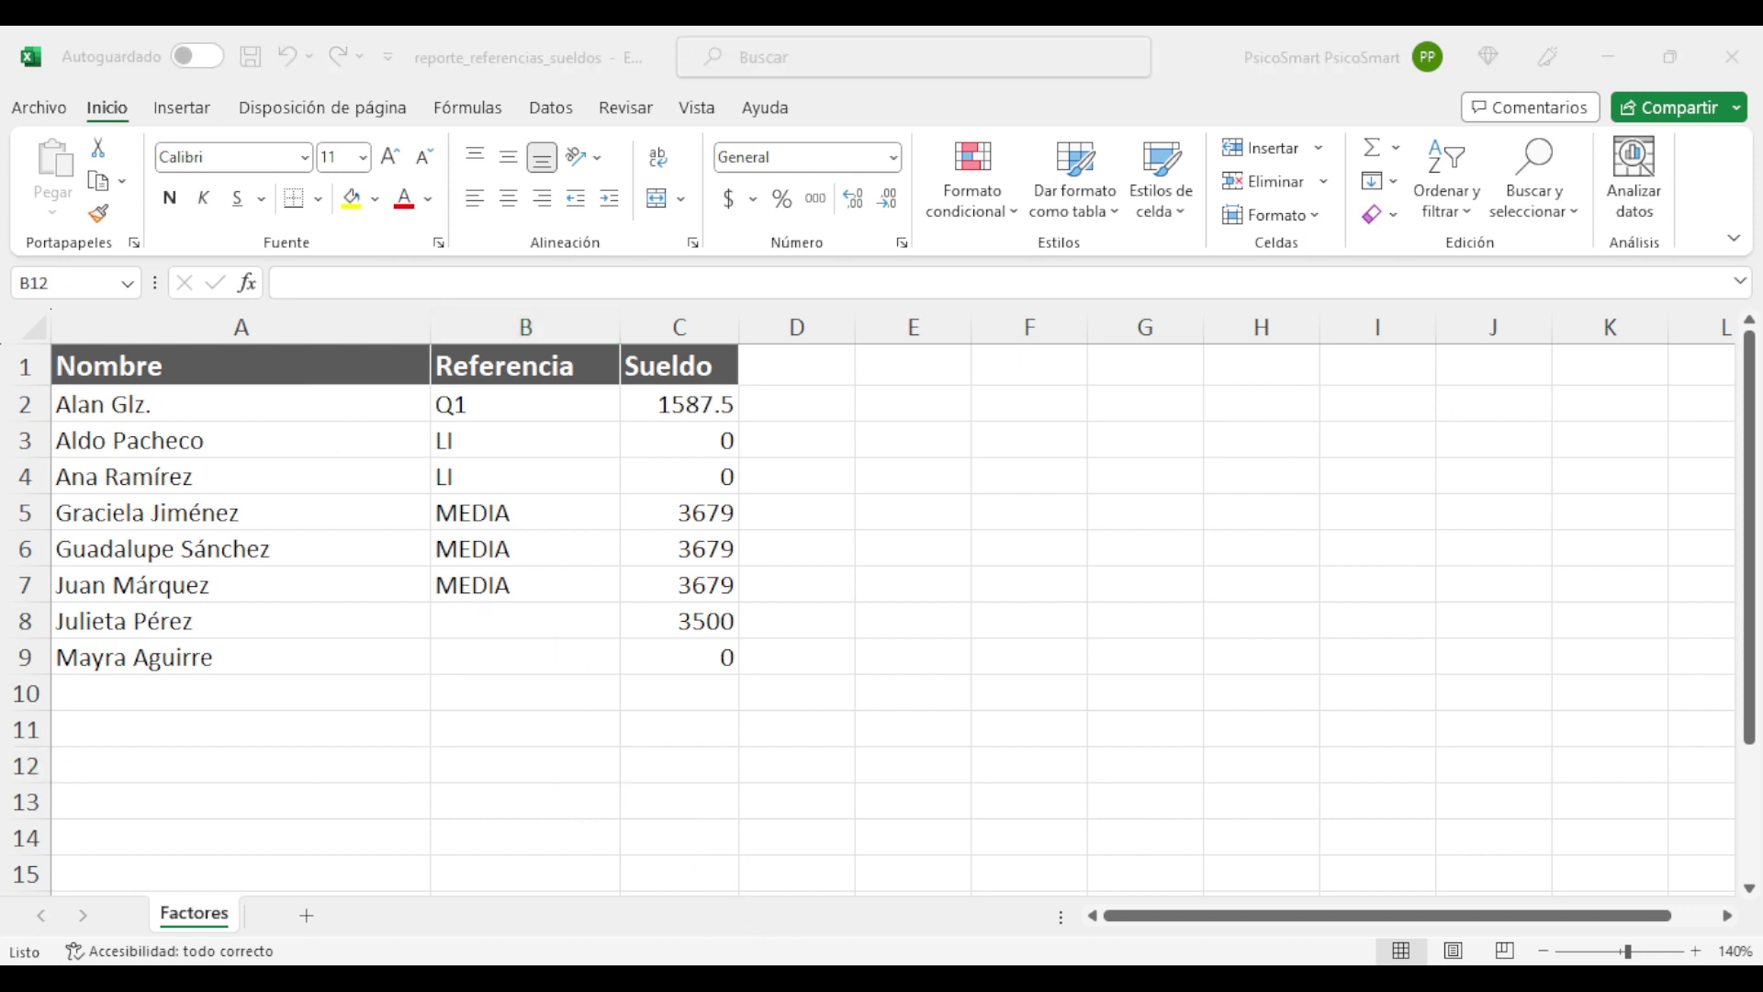
left_click(220, 418)
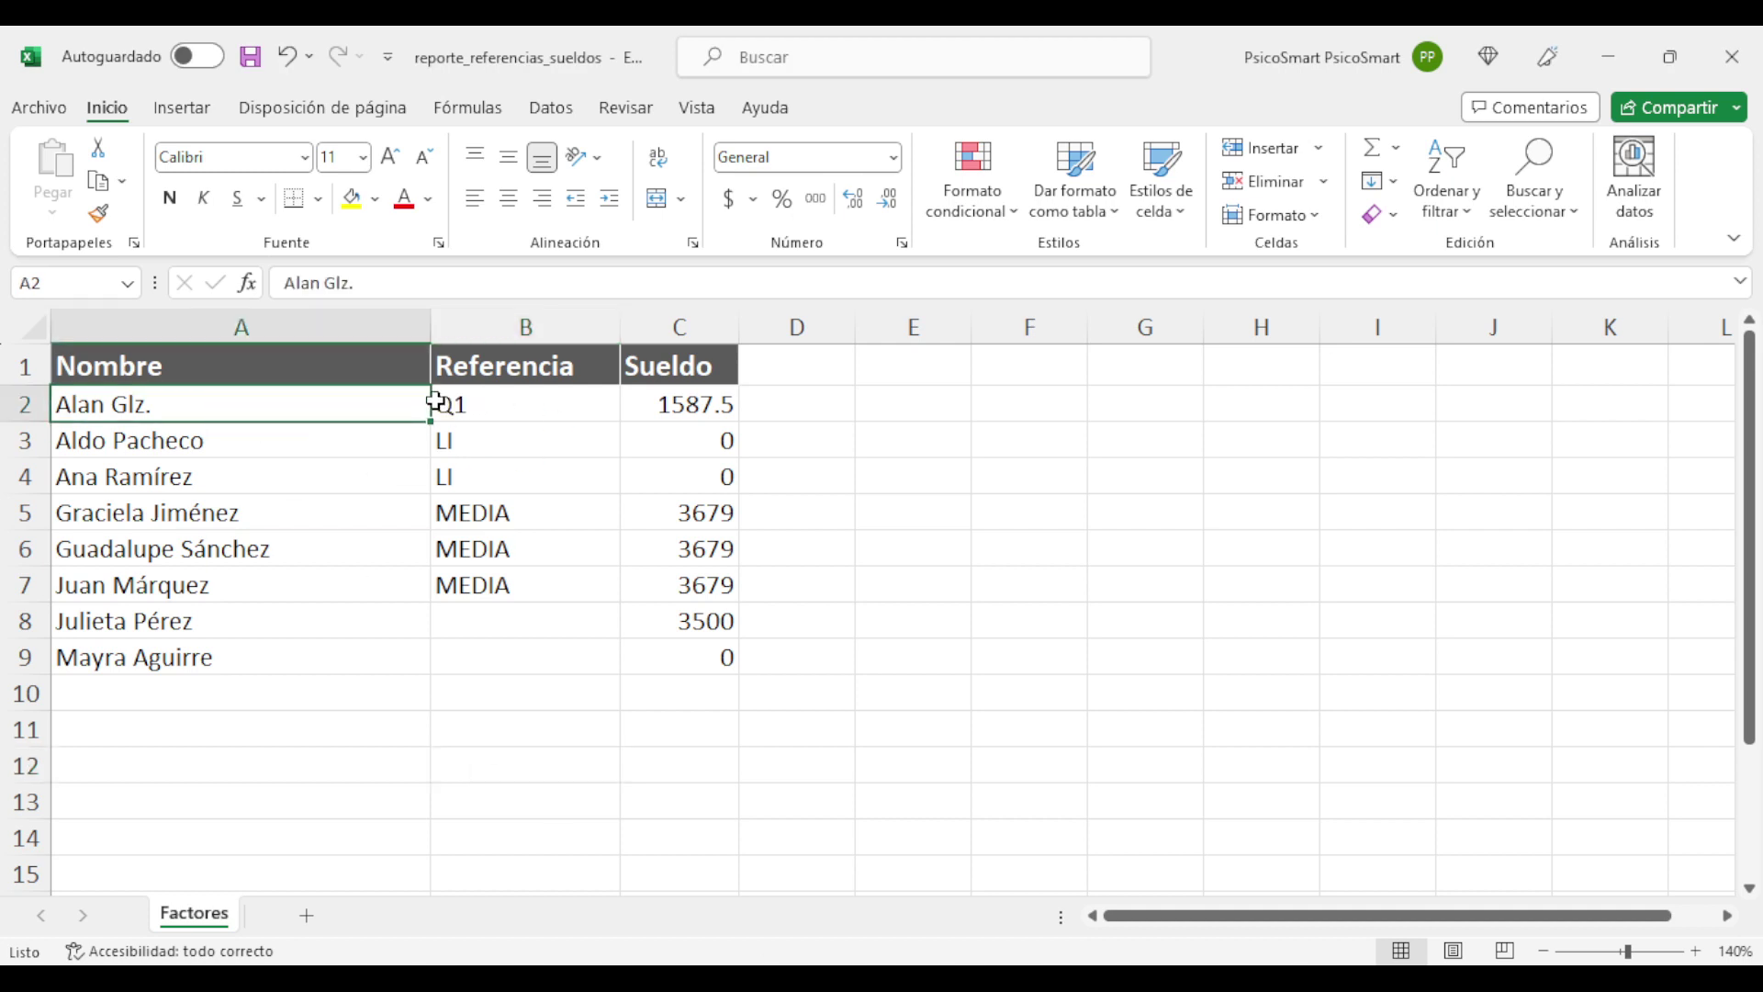
left_click(484, 401)
left_click(711, 411)
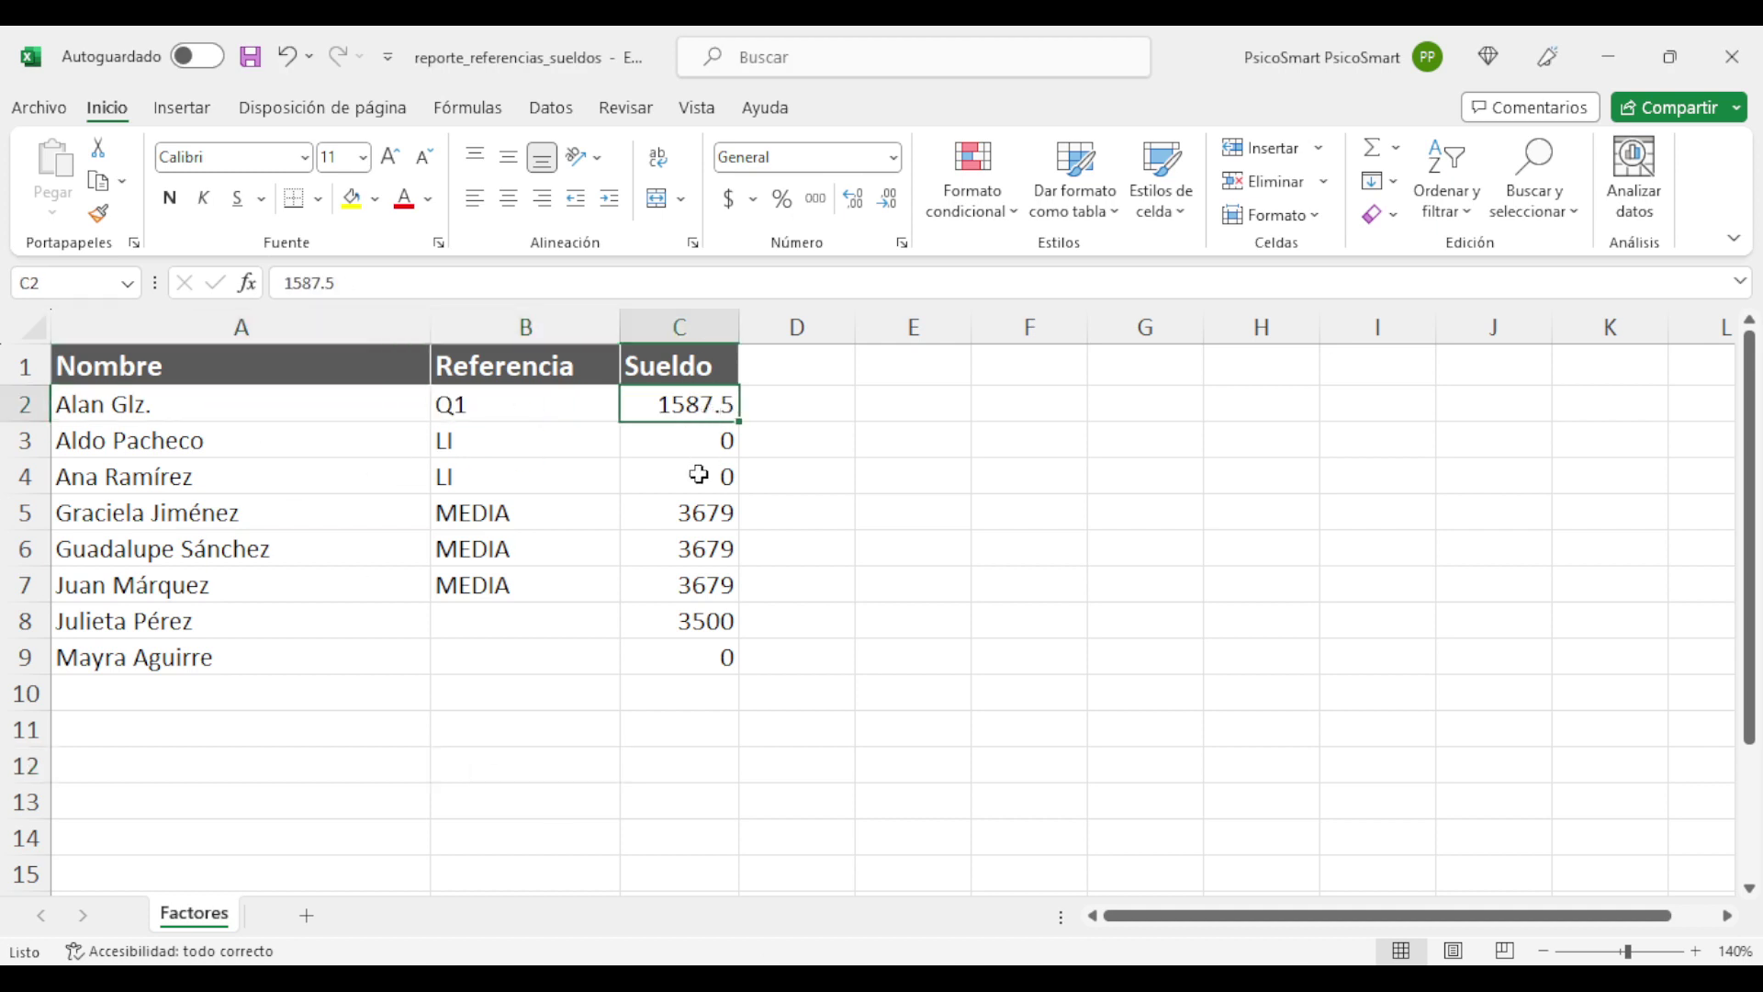
left_click(288, 473)
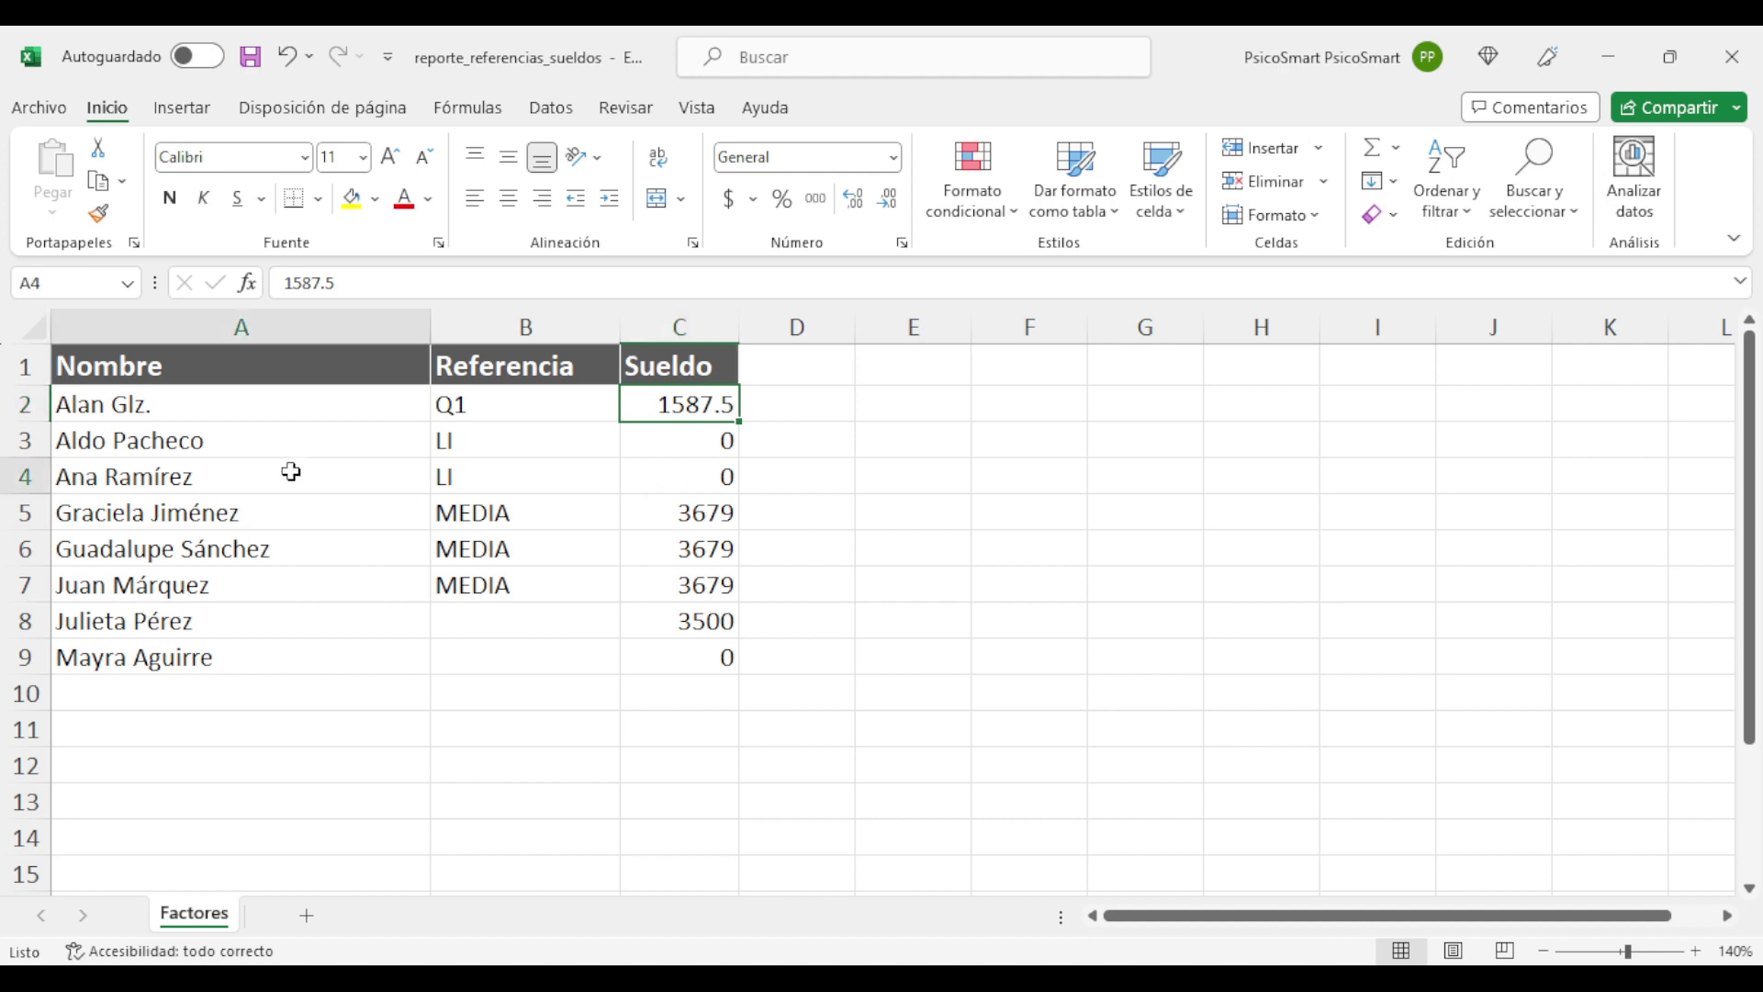
Review the Referencia and Sueldo cells of rows 3 to 8, including the reference cells B8:B9.
left_click_drag(491, 516, 488, 583)
left_click_drag(723, 506, 707, 583)
left_click_drag(494, 431, 487, 475)
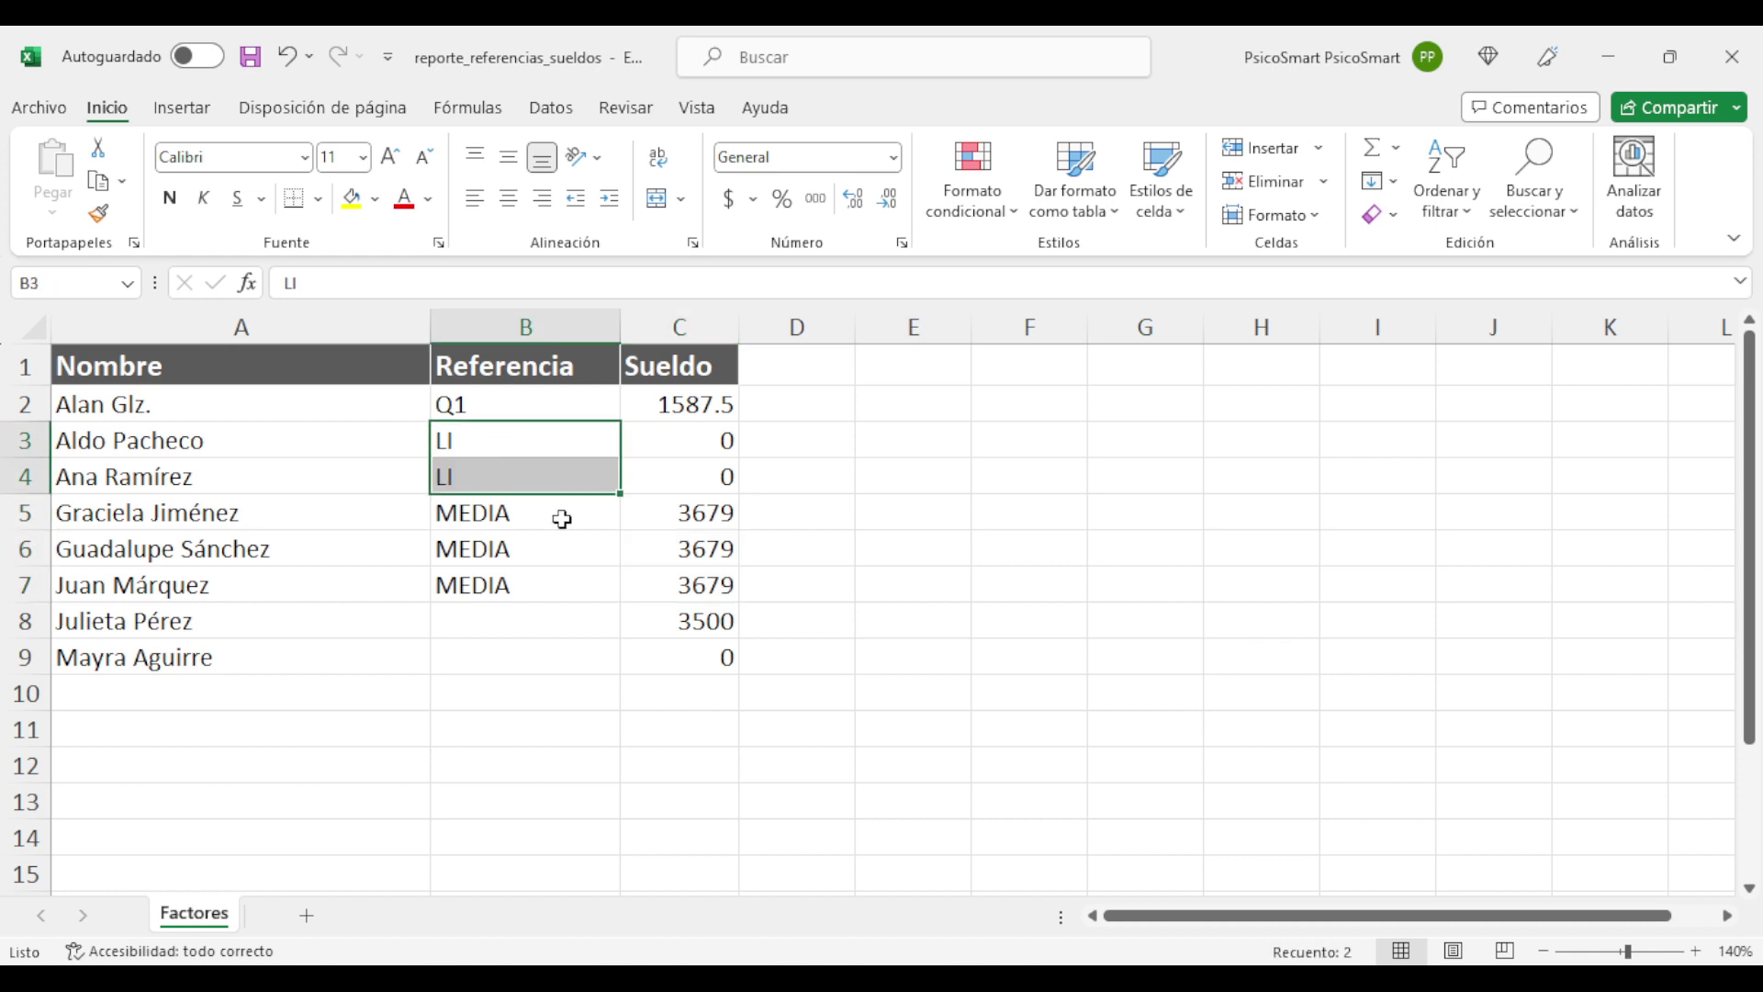
left_click_drag(714, 440, 716, 478)
left_click_drag(517, 623, 498, 681)
left_click(510, 680)
left_click(701, 619)
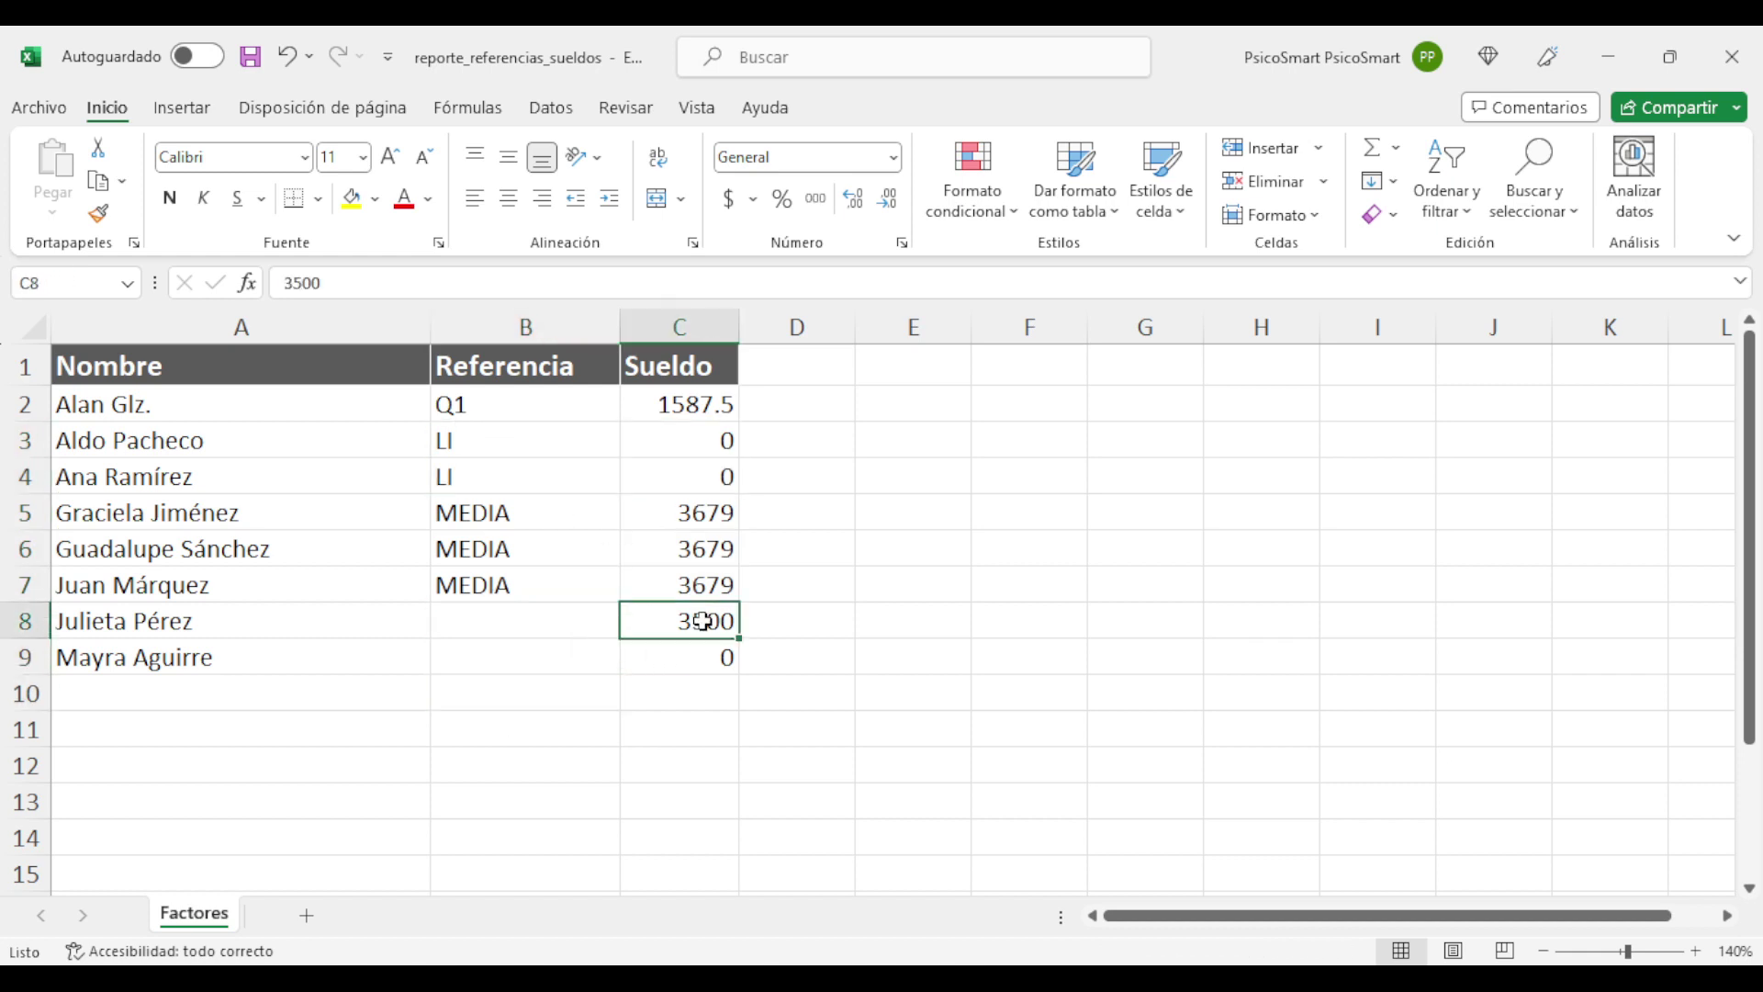
Review the last salary cell C9, the whole table in range A1:E9, and the names in A2:A7.
left_click(717, 657)
left_click(578, 694)
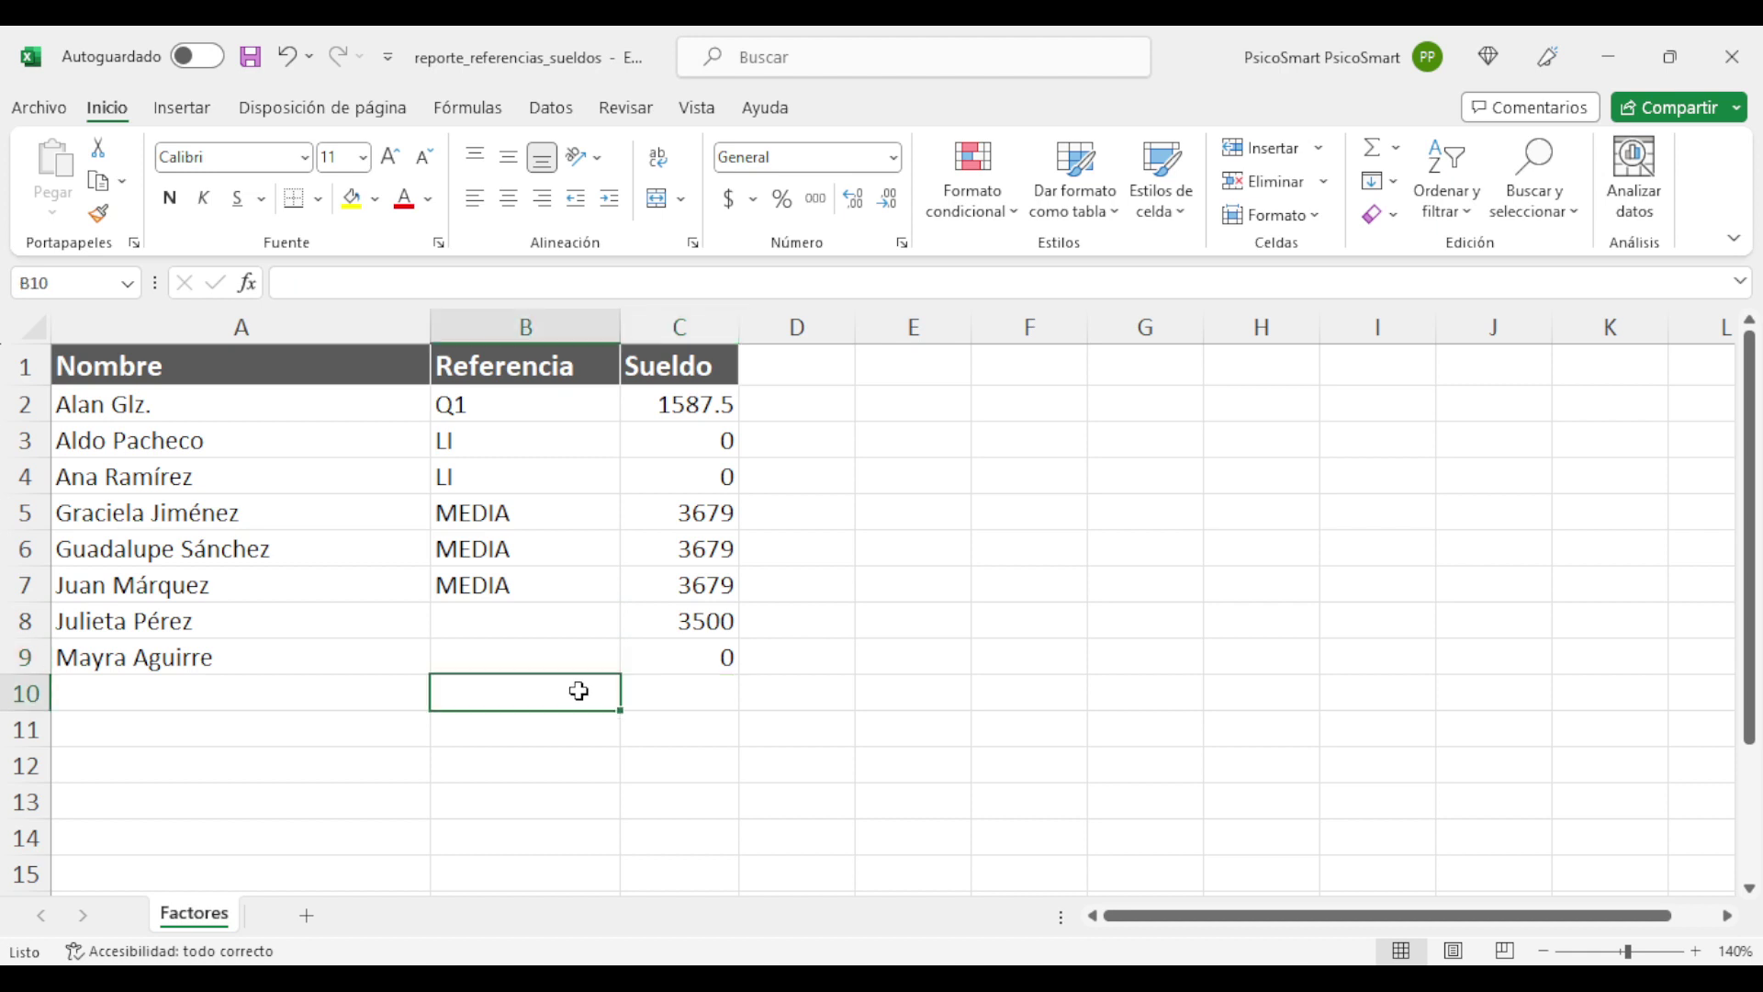
left_click_drag(882, 663, 76, 339)
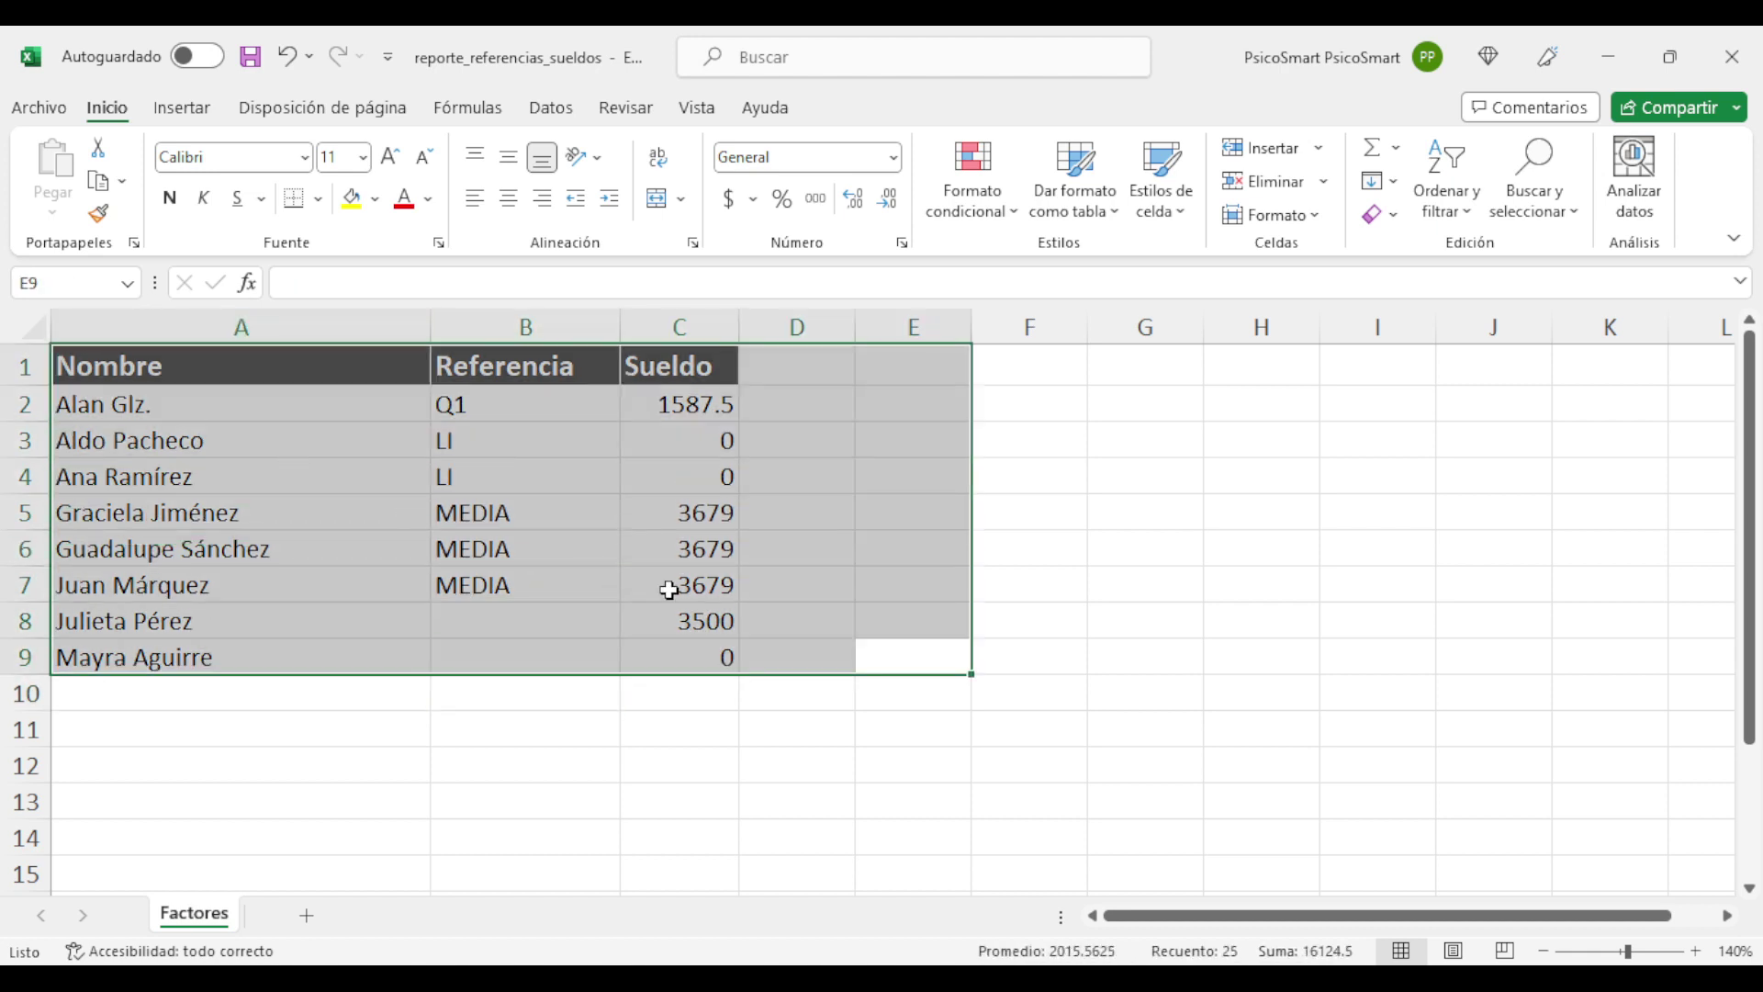
key("alt+Tab")
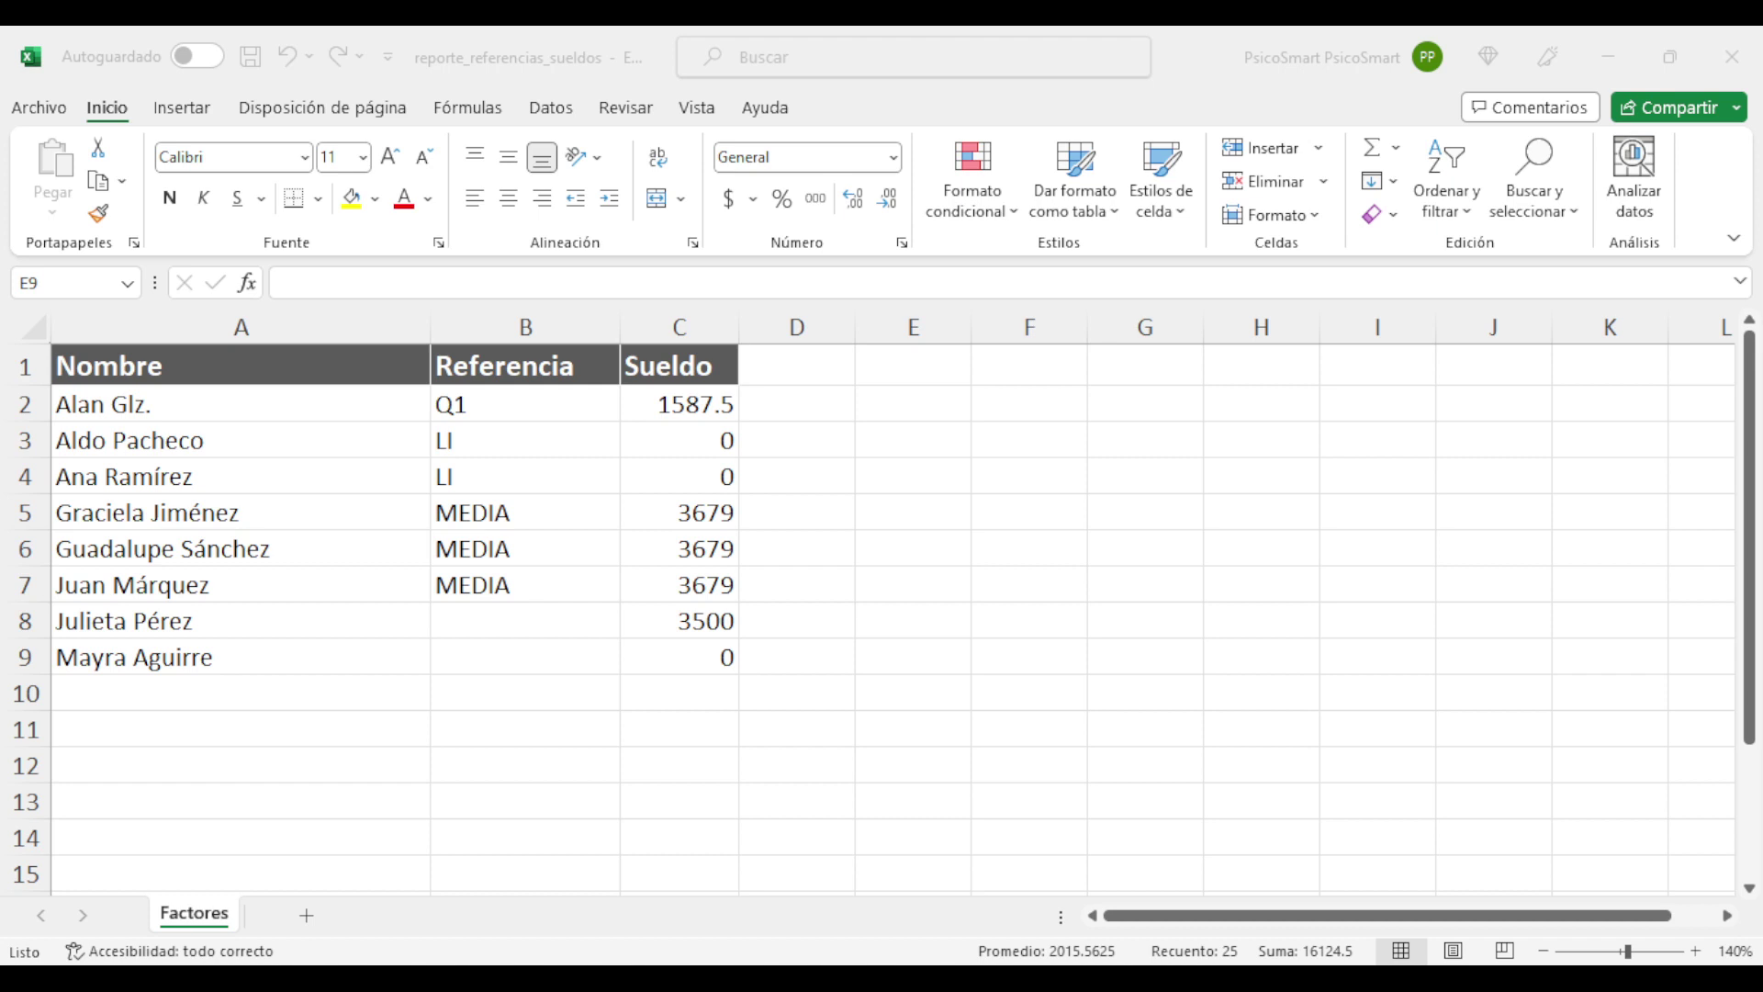
key("ctrl+shift+Home")
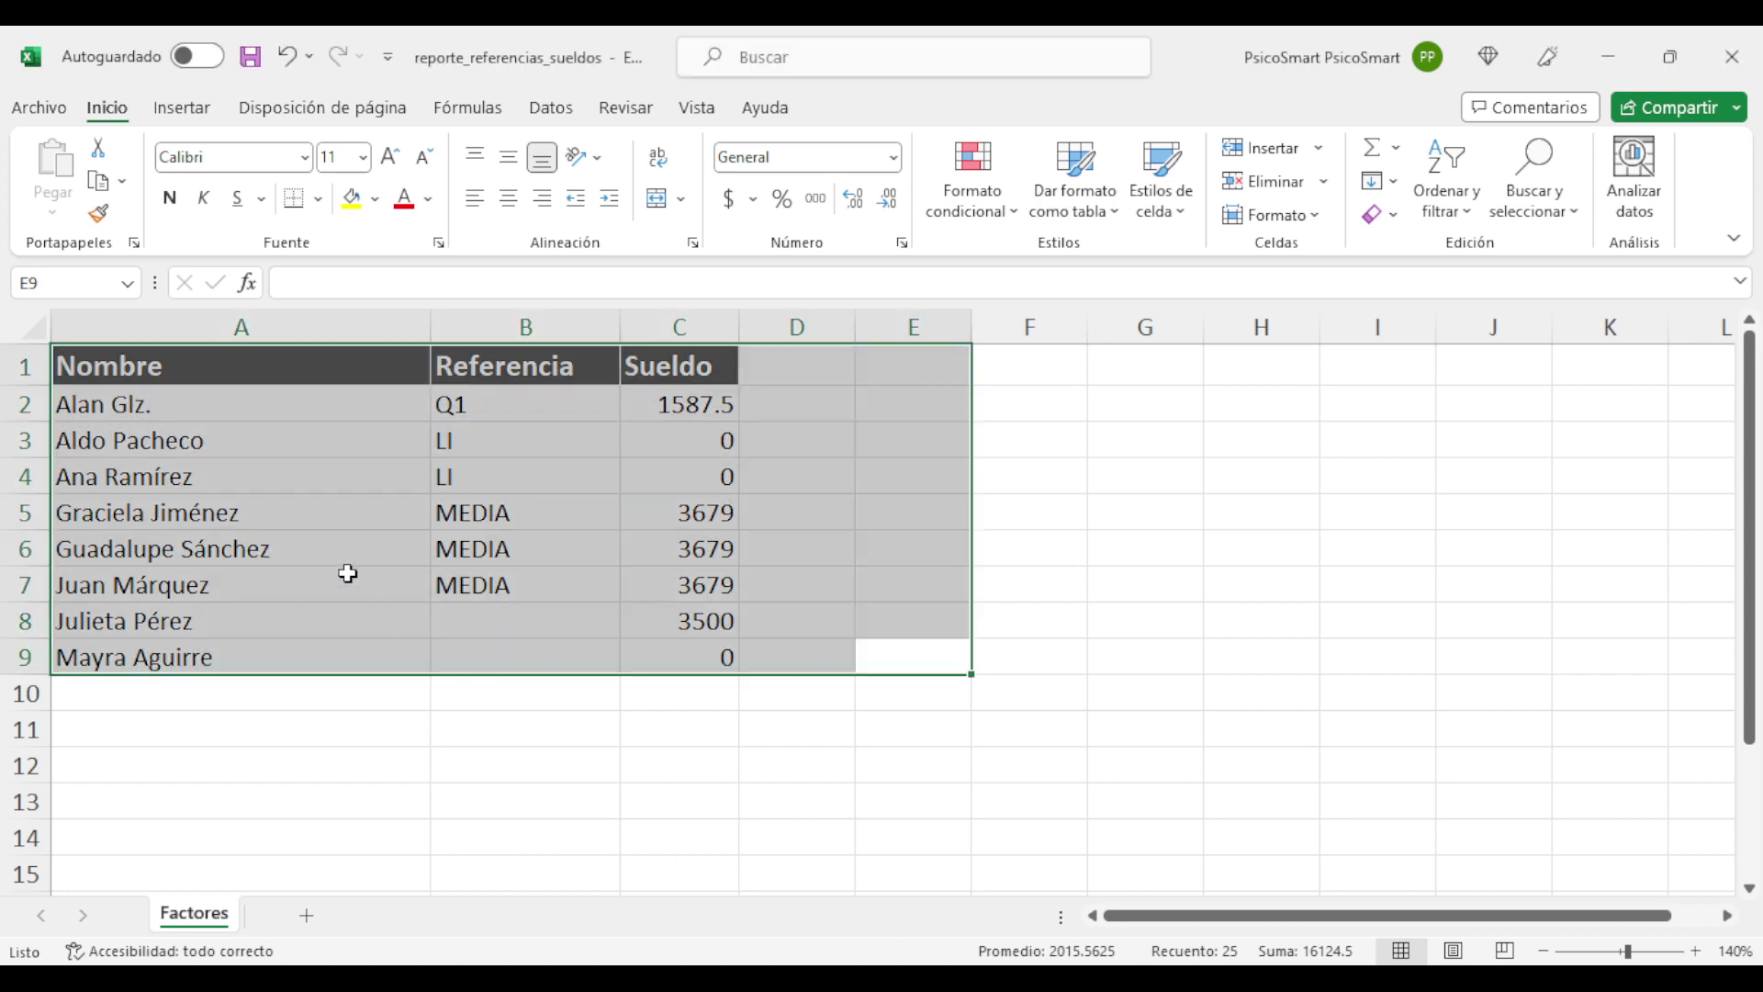
left_click(345, 573)
left_click_drag(258, 416, 263, 594)
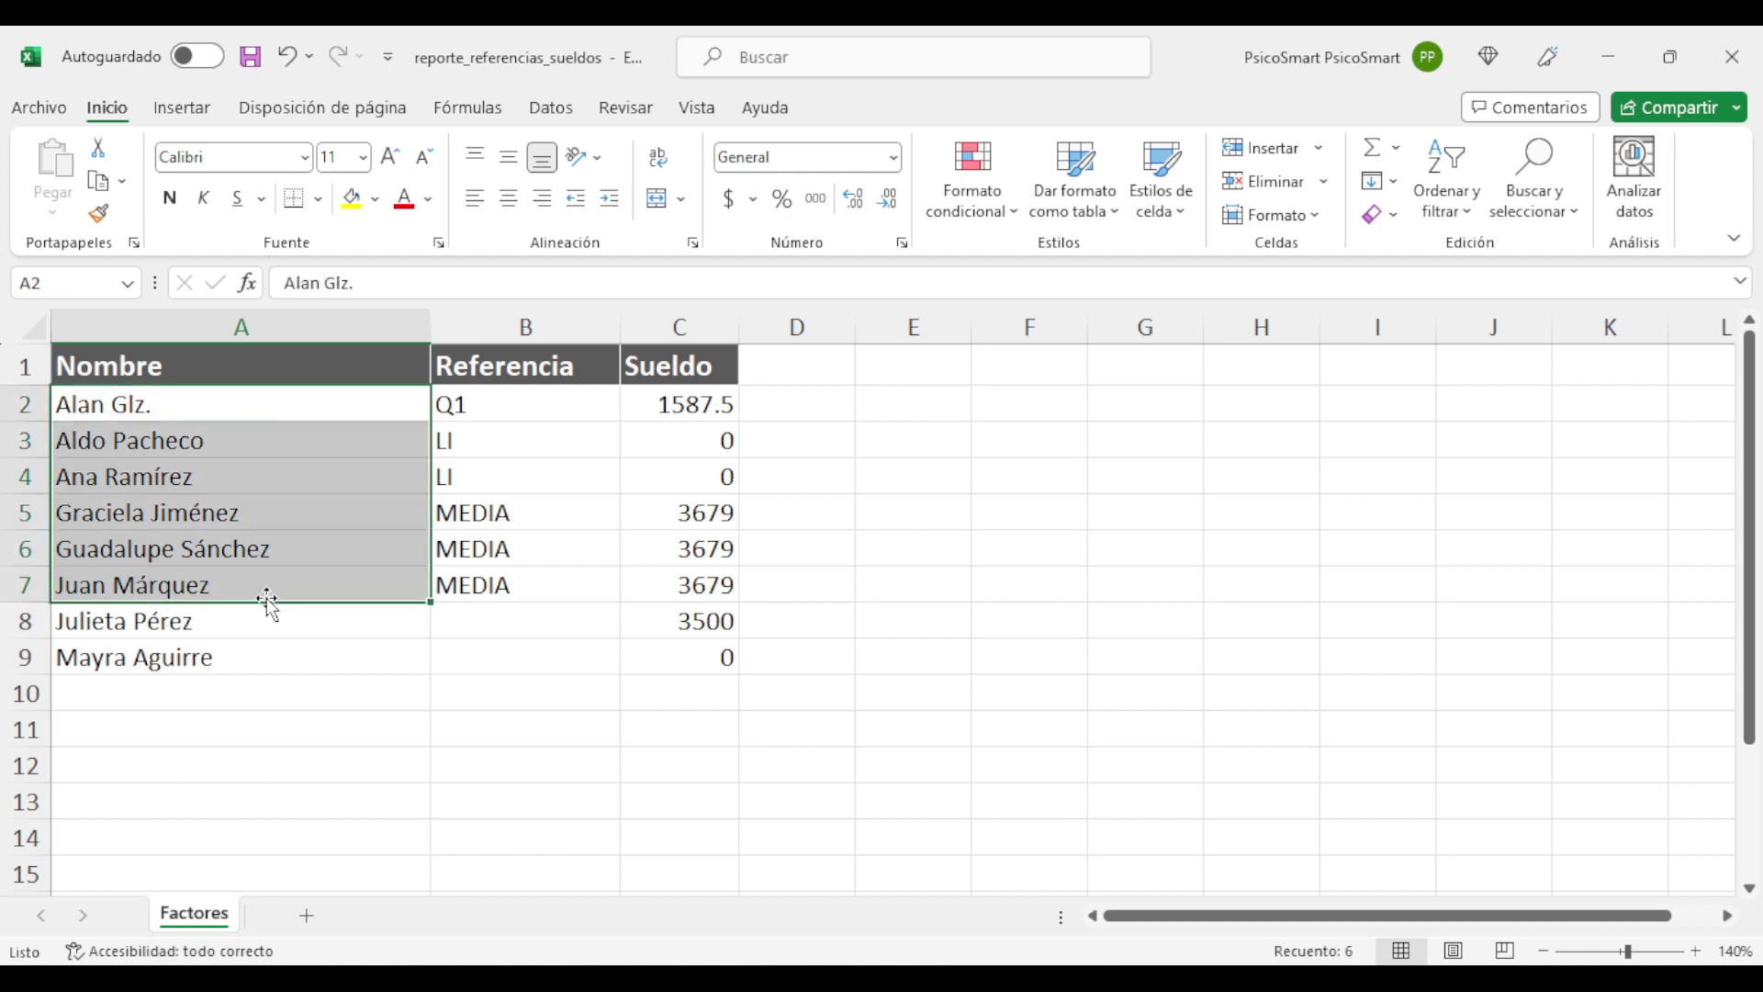
Delete the entire rows 5 and 6 from the Factores sheet.
left_click(292, 538)
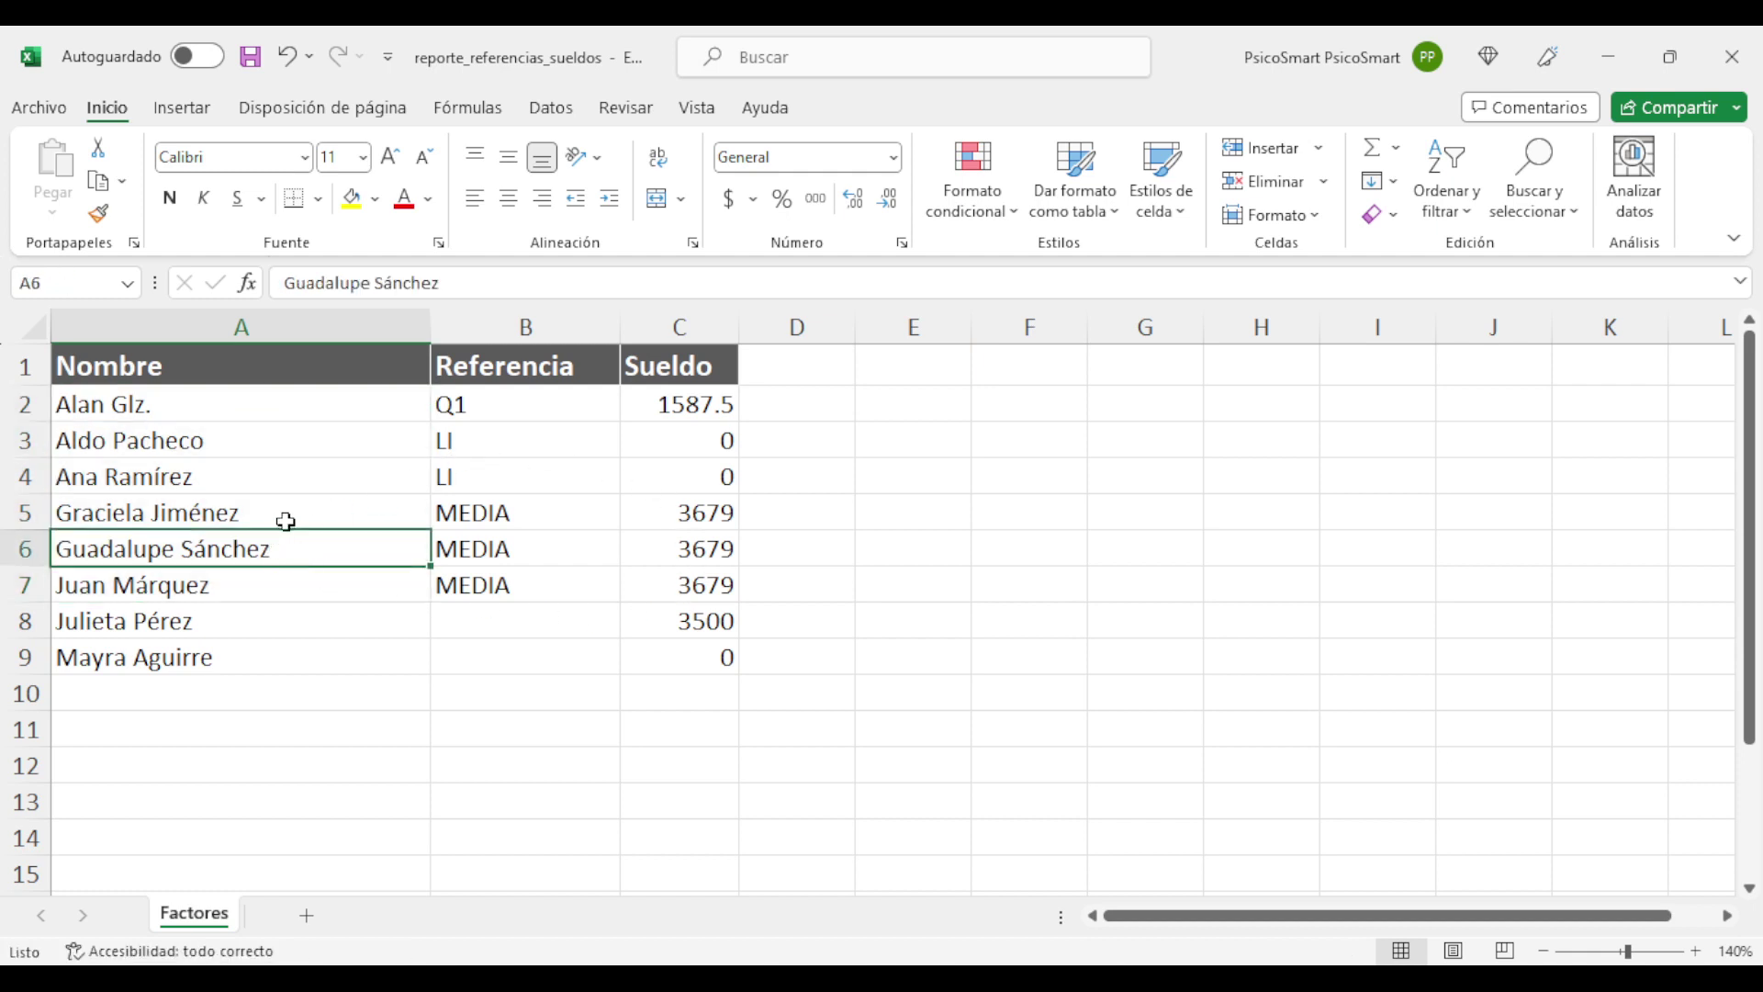
left_click(341, 516)
left_click_drag(341, 516, 342, 544)
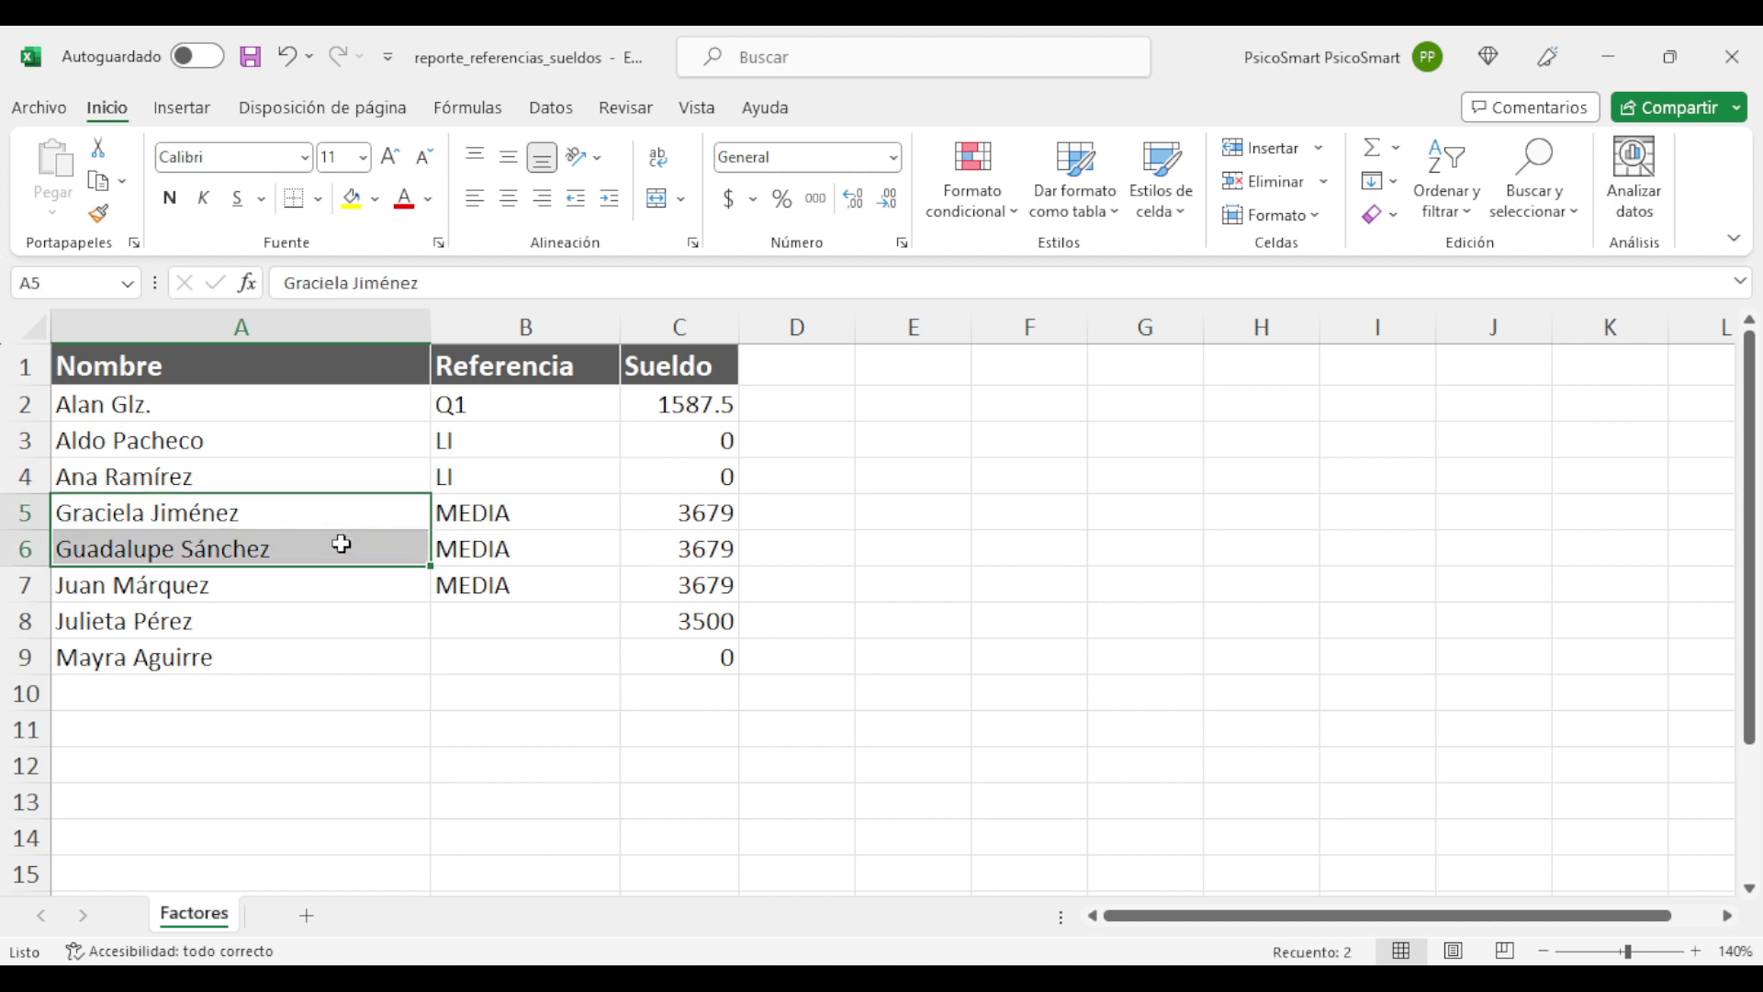
right_click(341, 544)
left_click(474, 346)
left_click(426, 399)
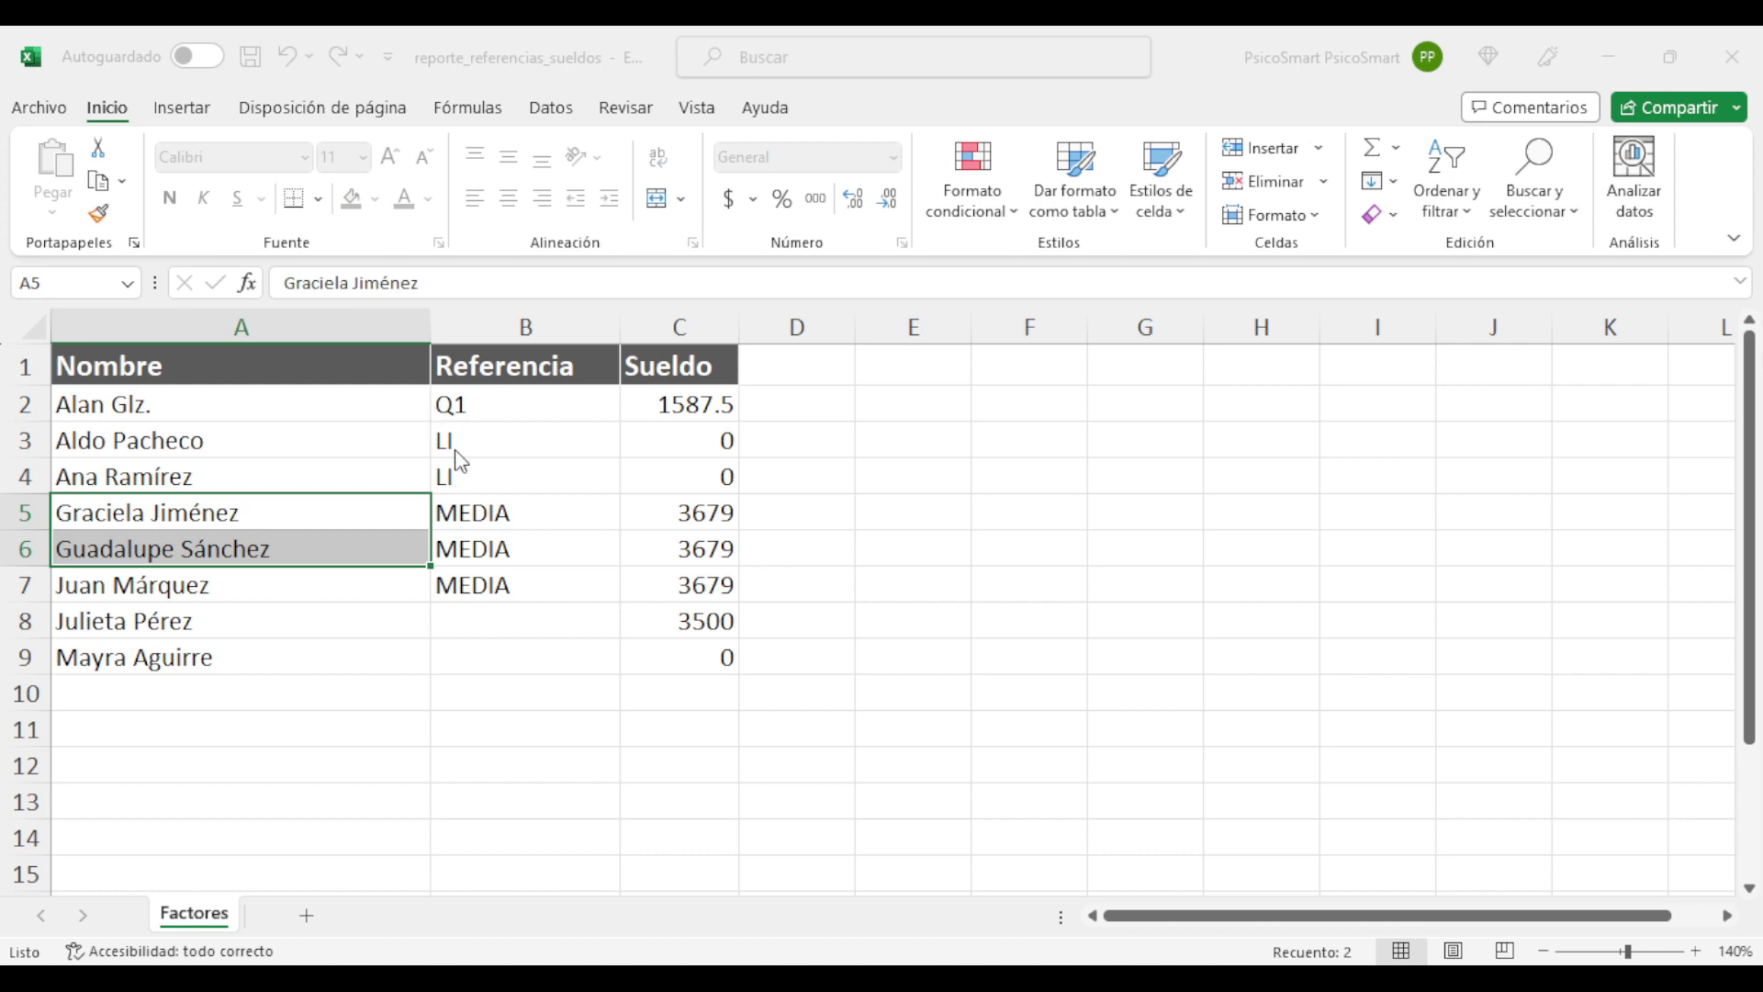
left_click(446, 440)
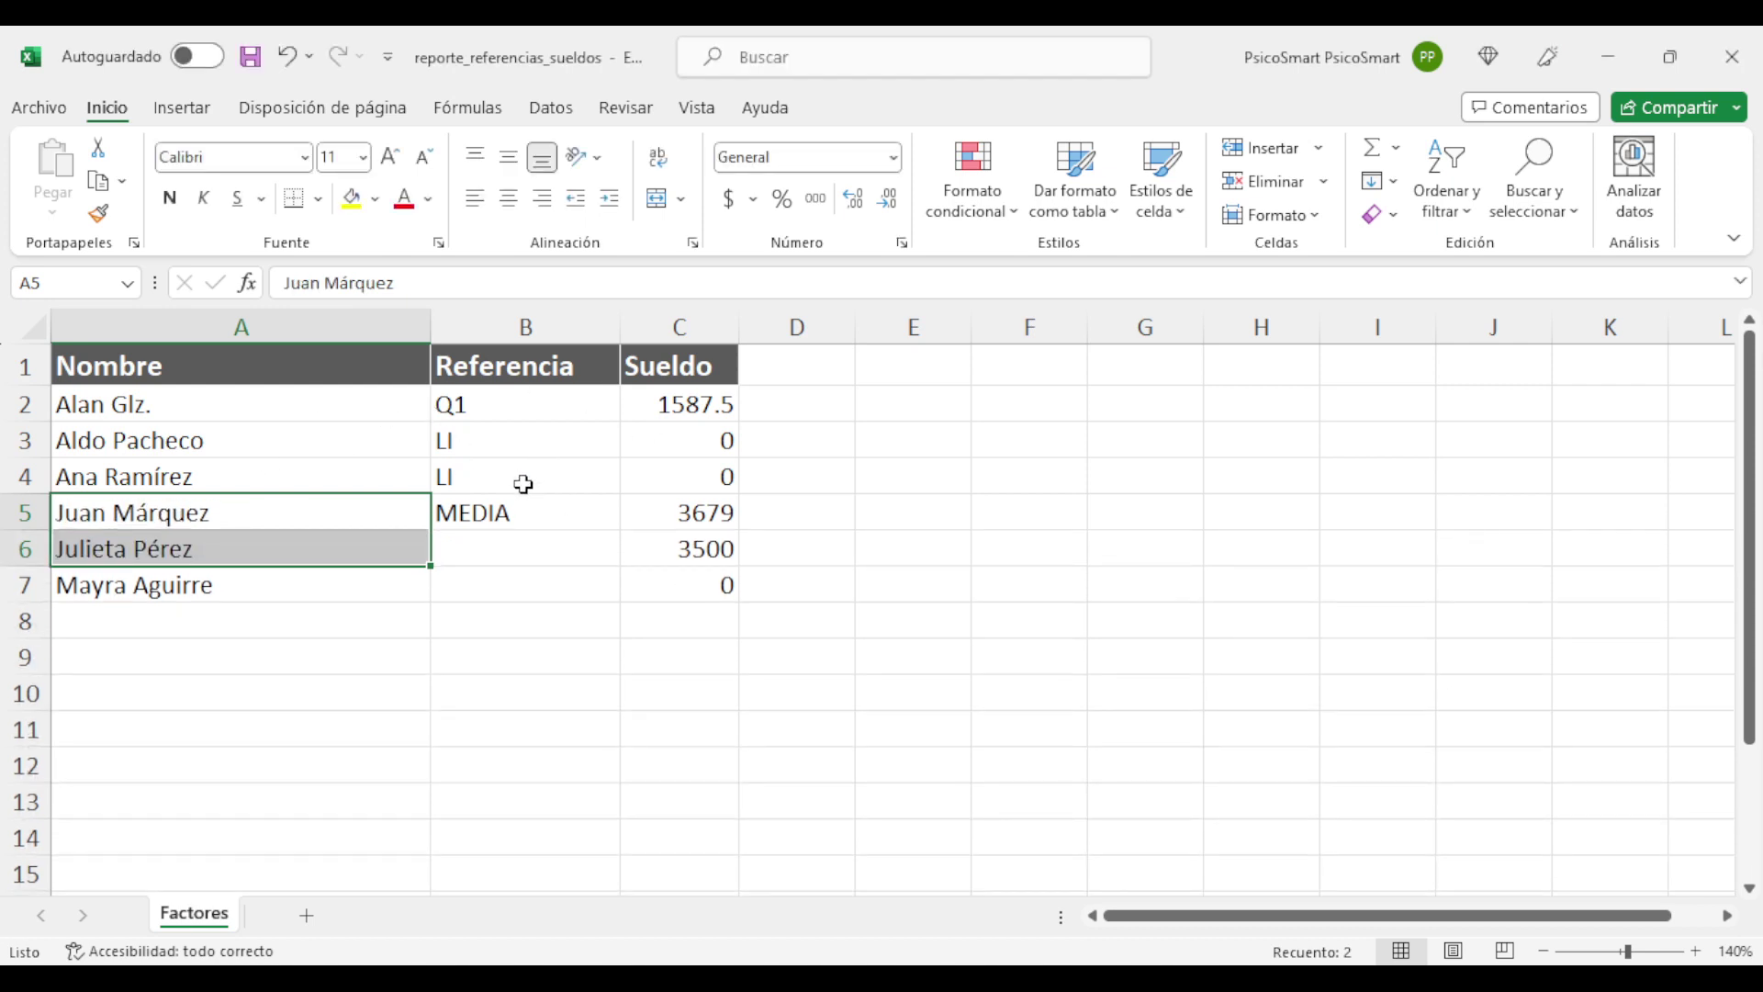
Change the employee in row 2 to reference LS with a salary of 25360.
left_click(481, 510)
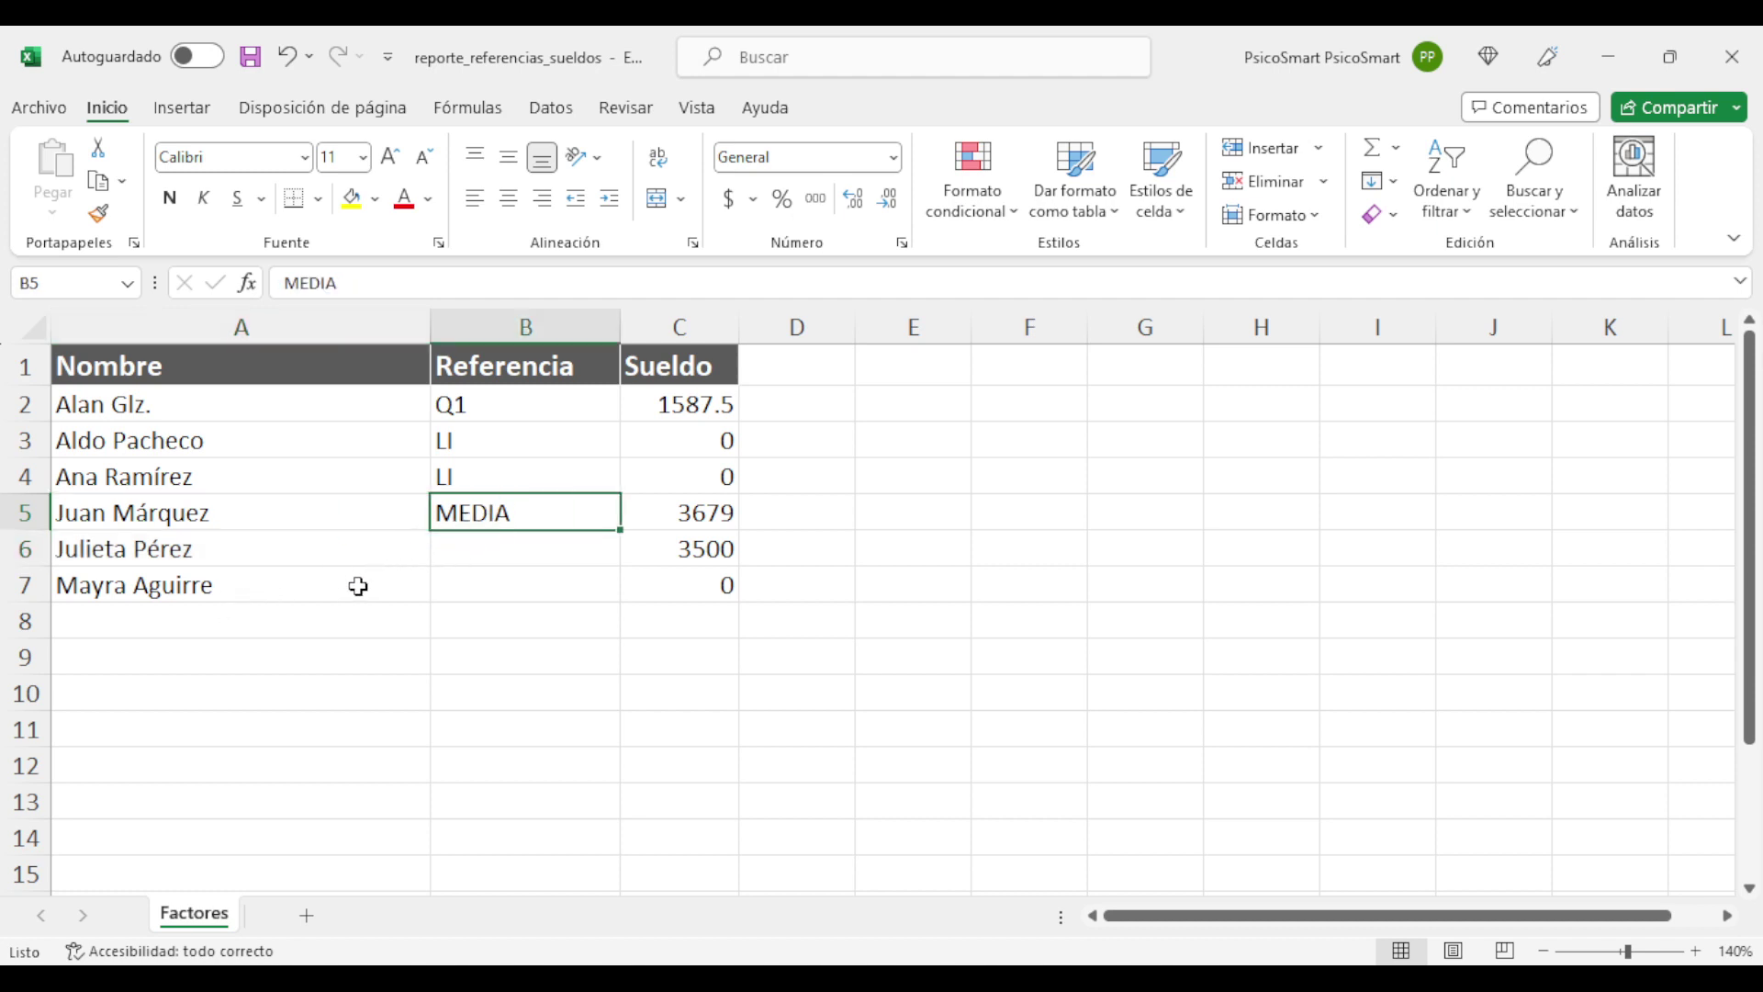
left_click(350, 409)
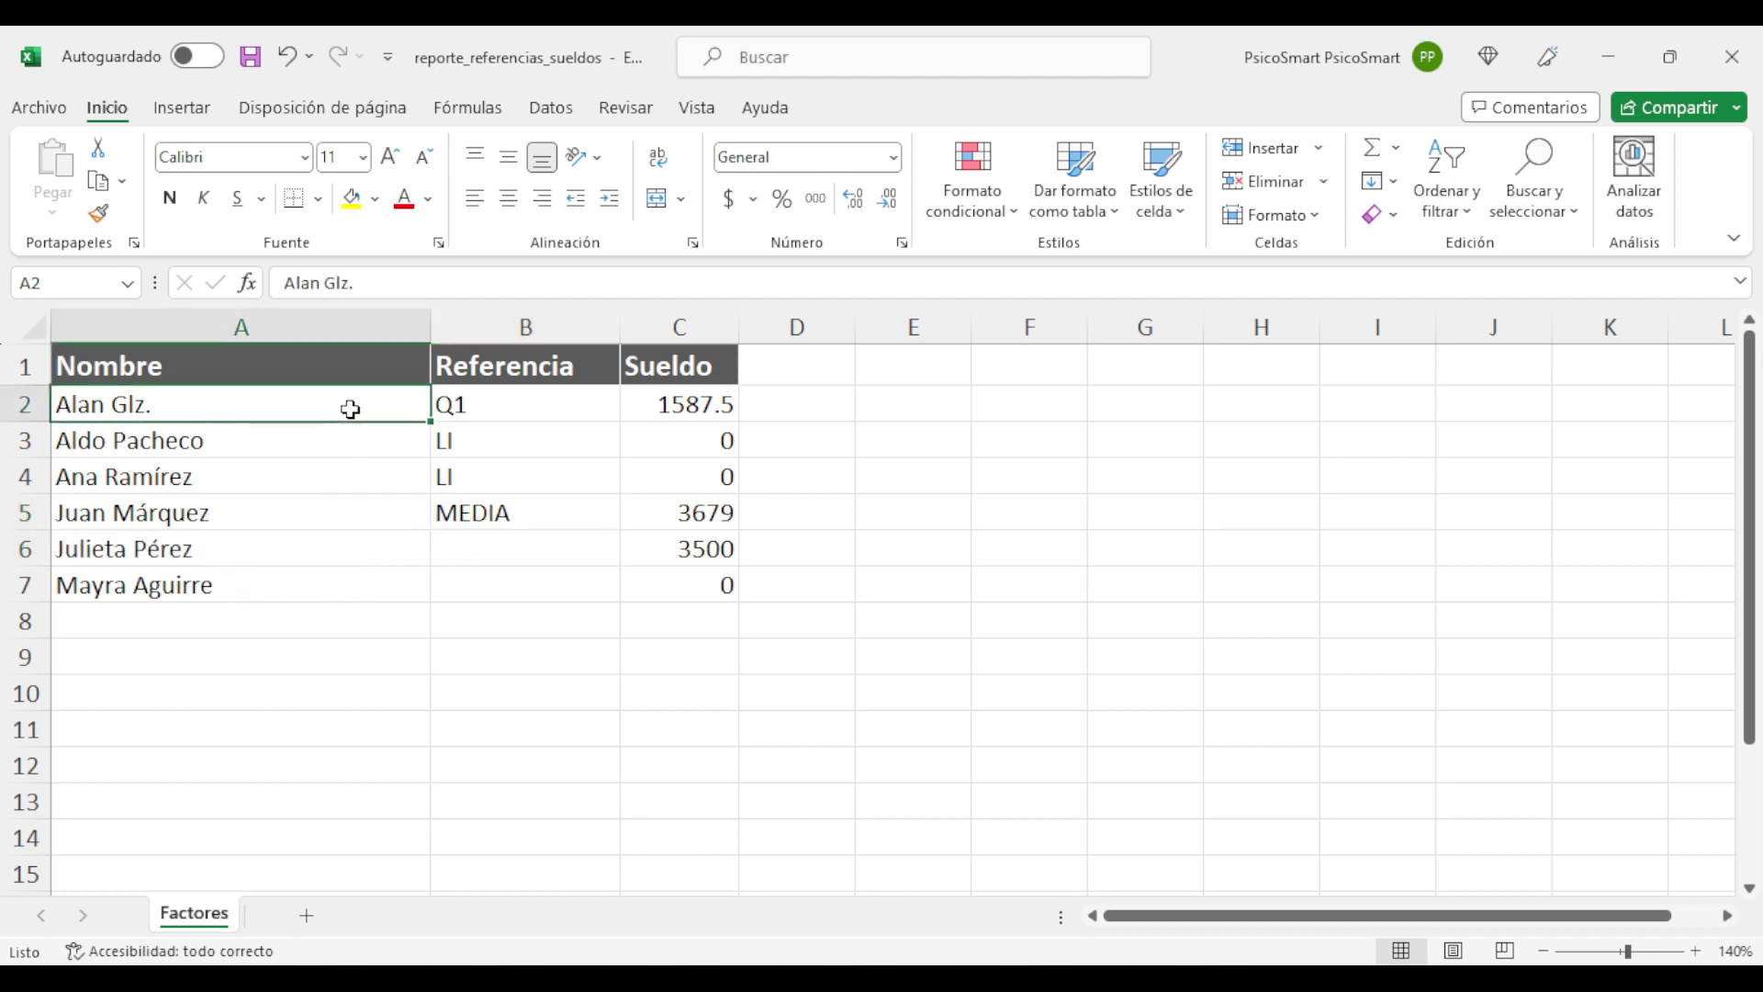
left_click(516, 406)
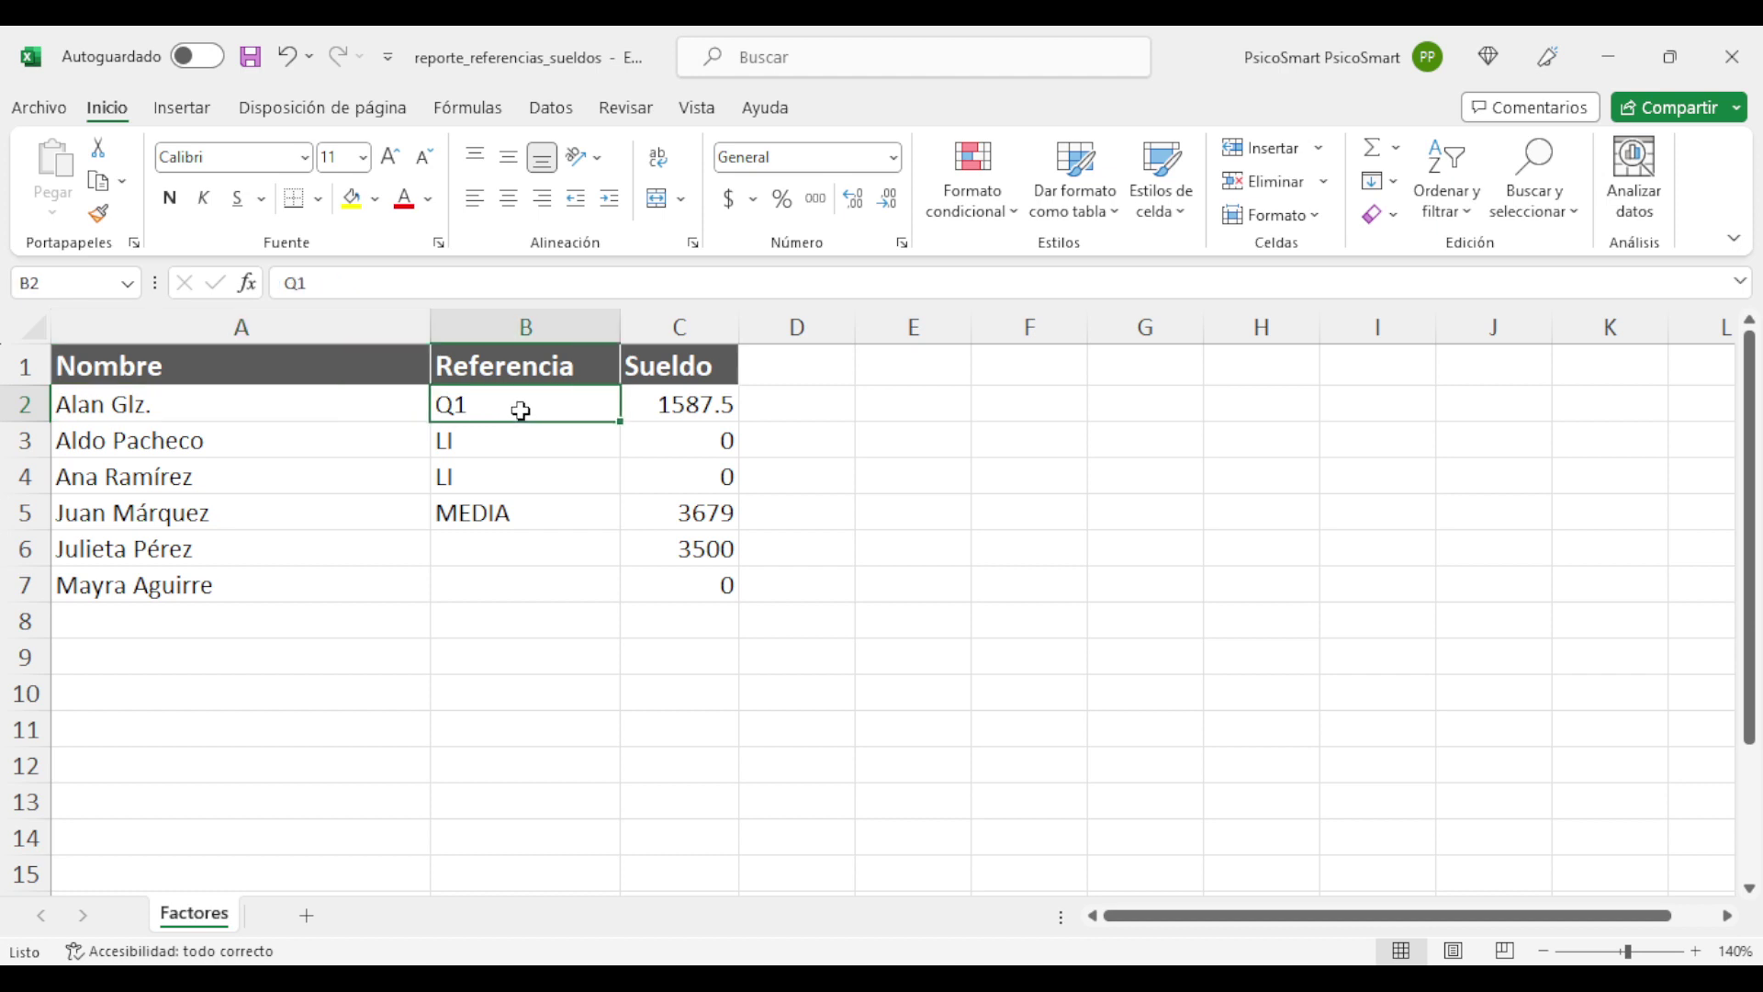
type("LS")
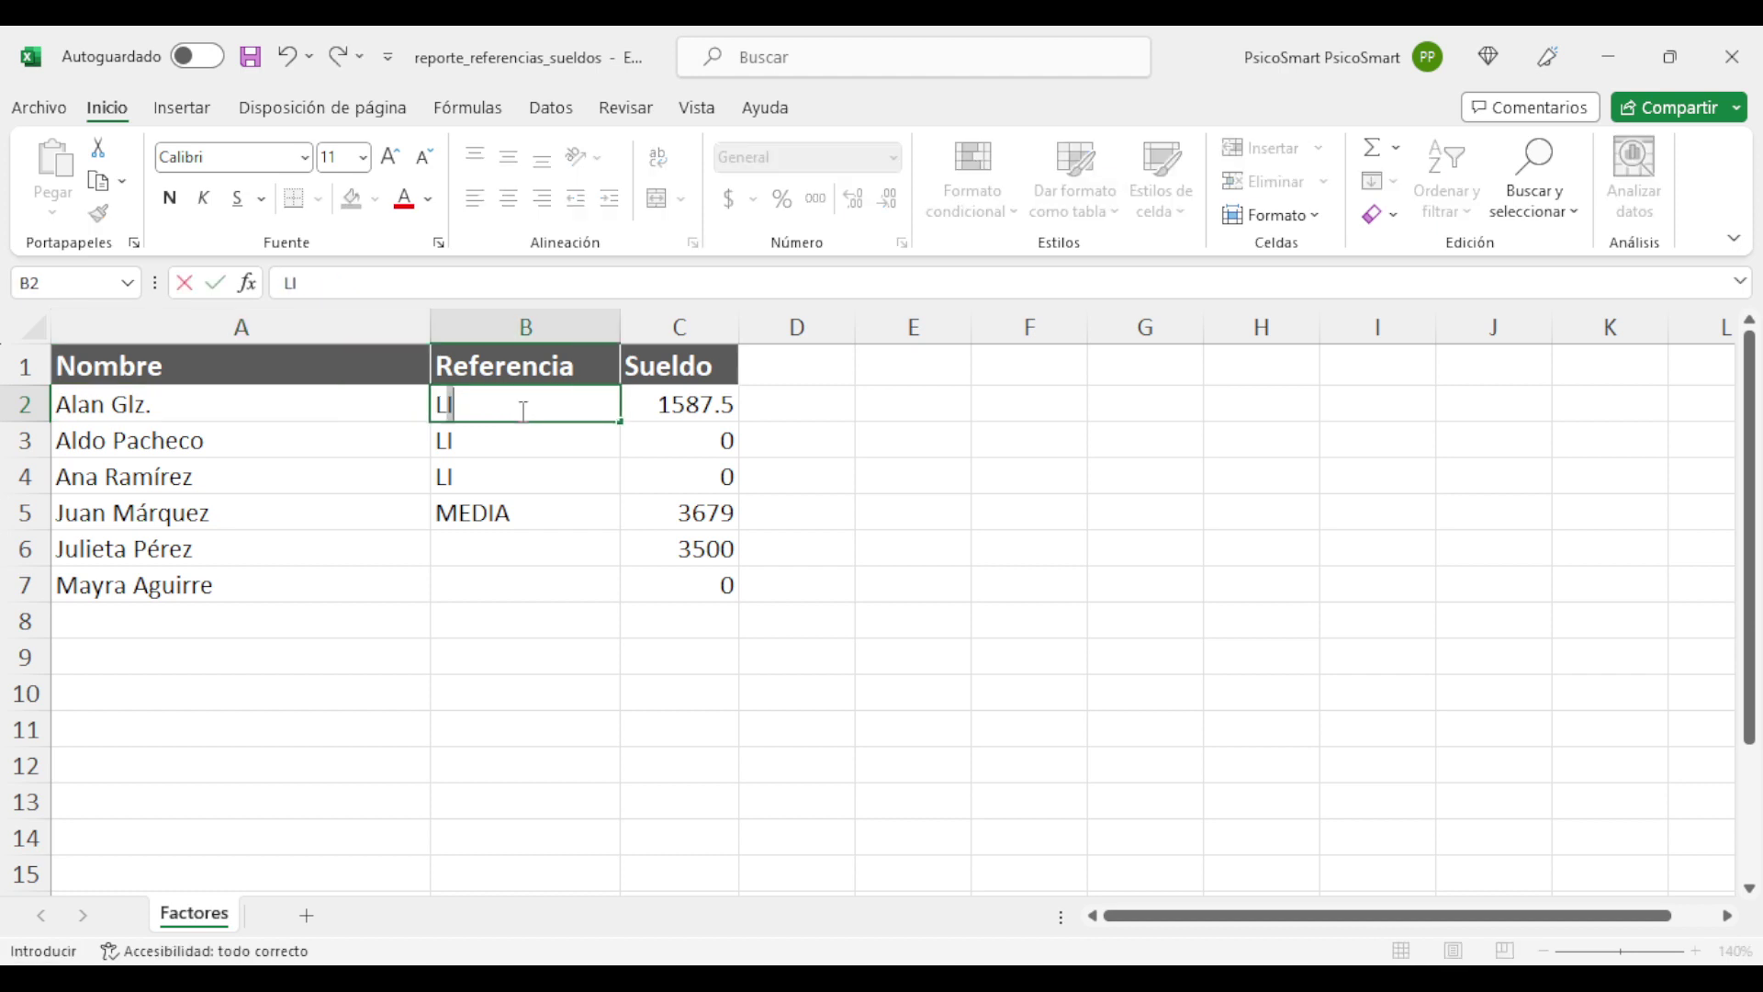
left_click(709, 413)
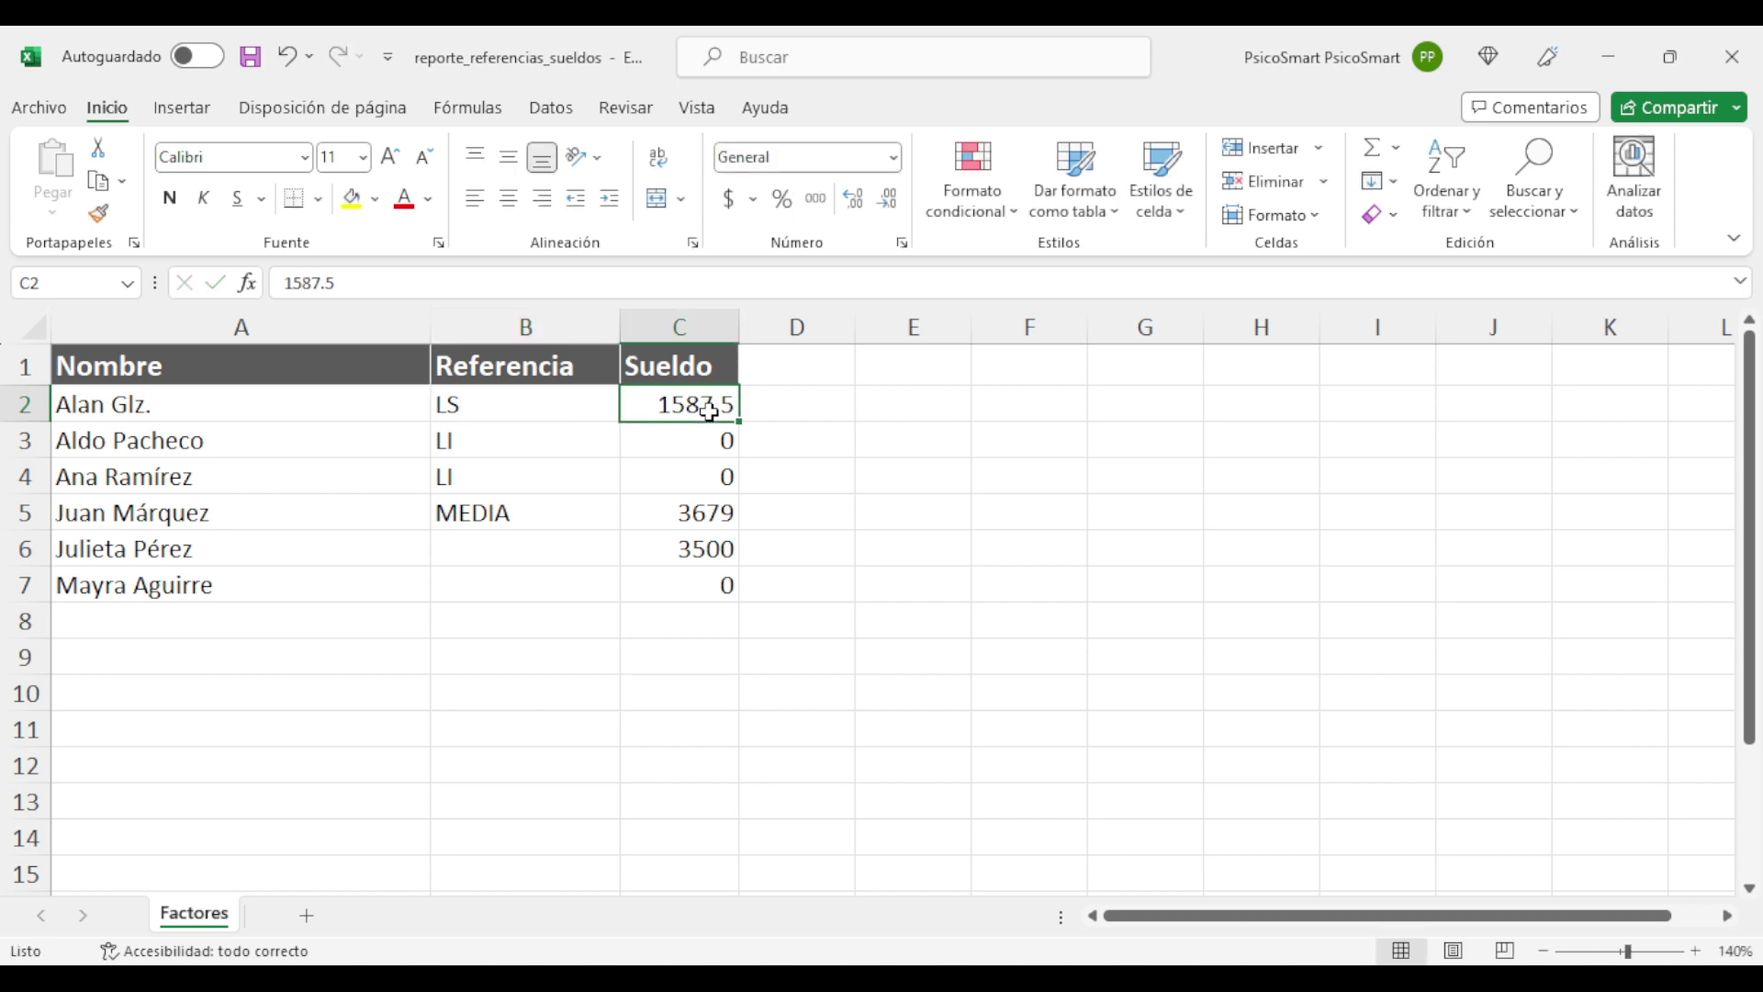
type("25")
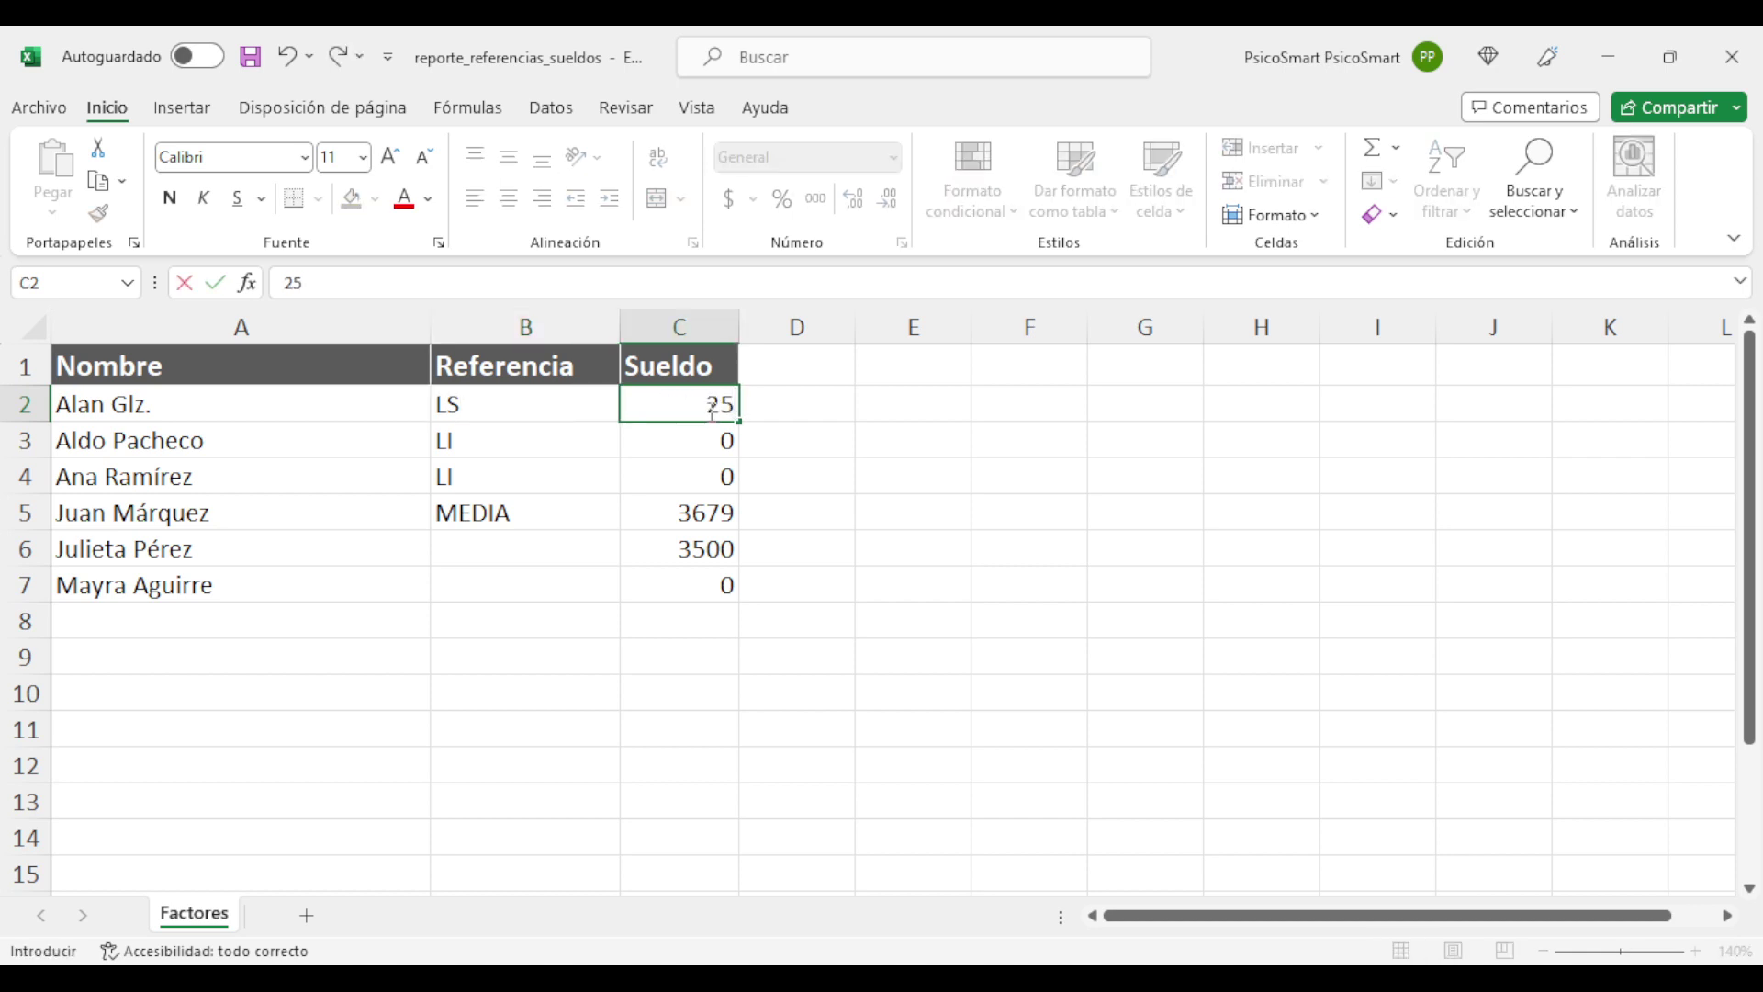
type("360")
key("Return")
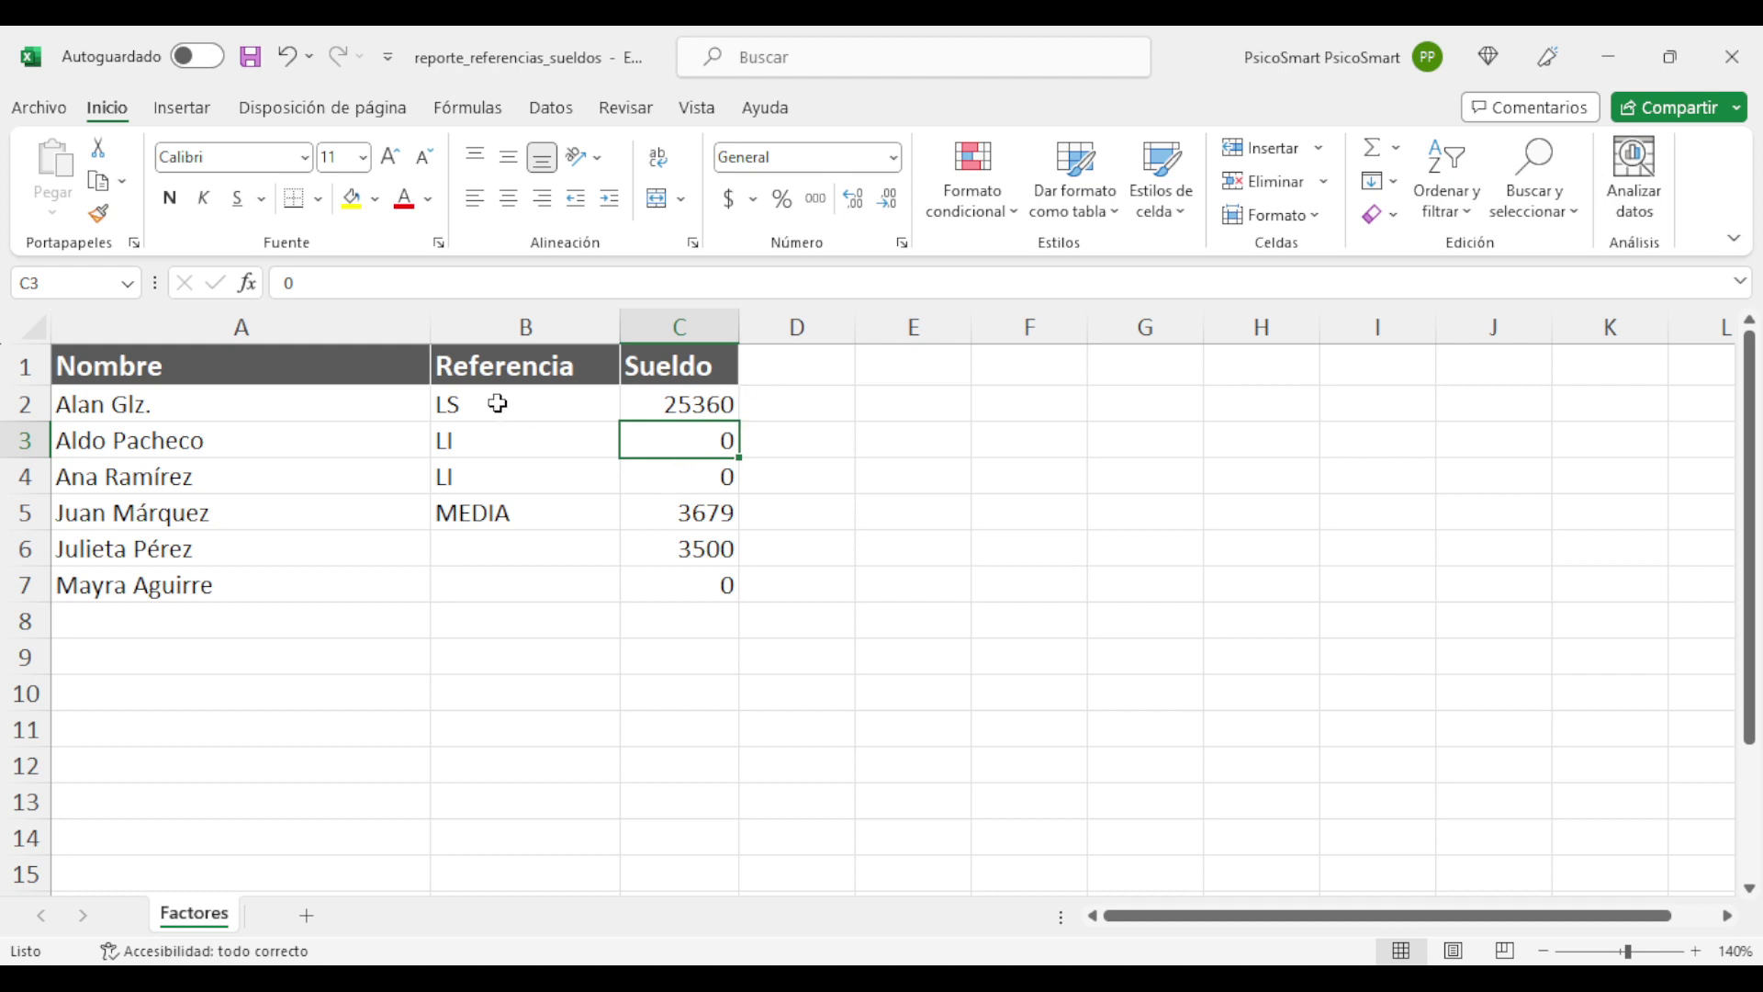
left_click_drag(496, 397, 700, 397)
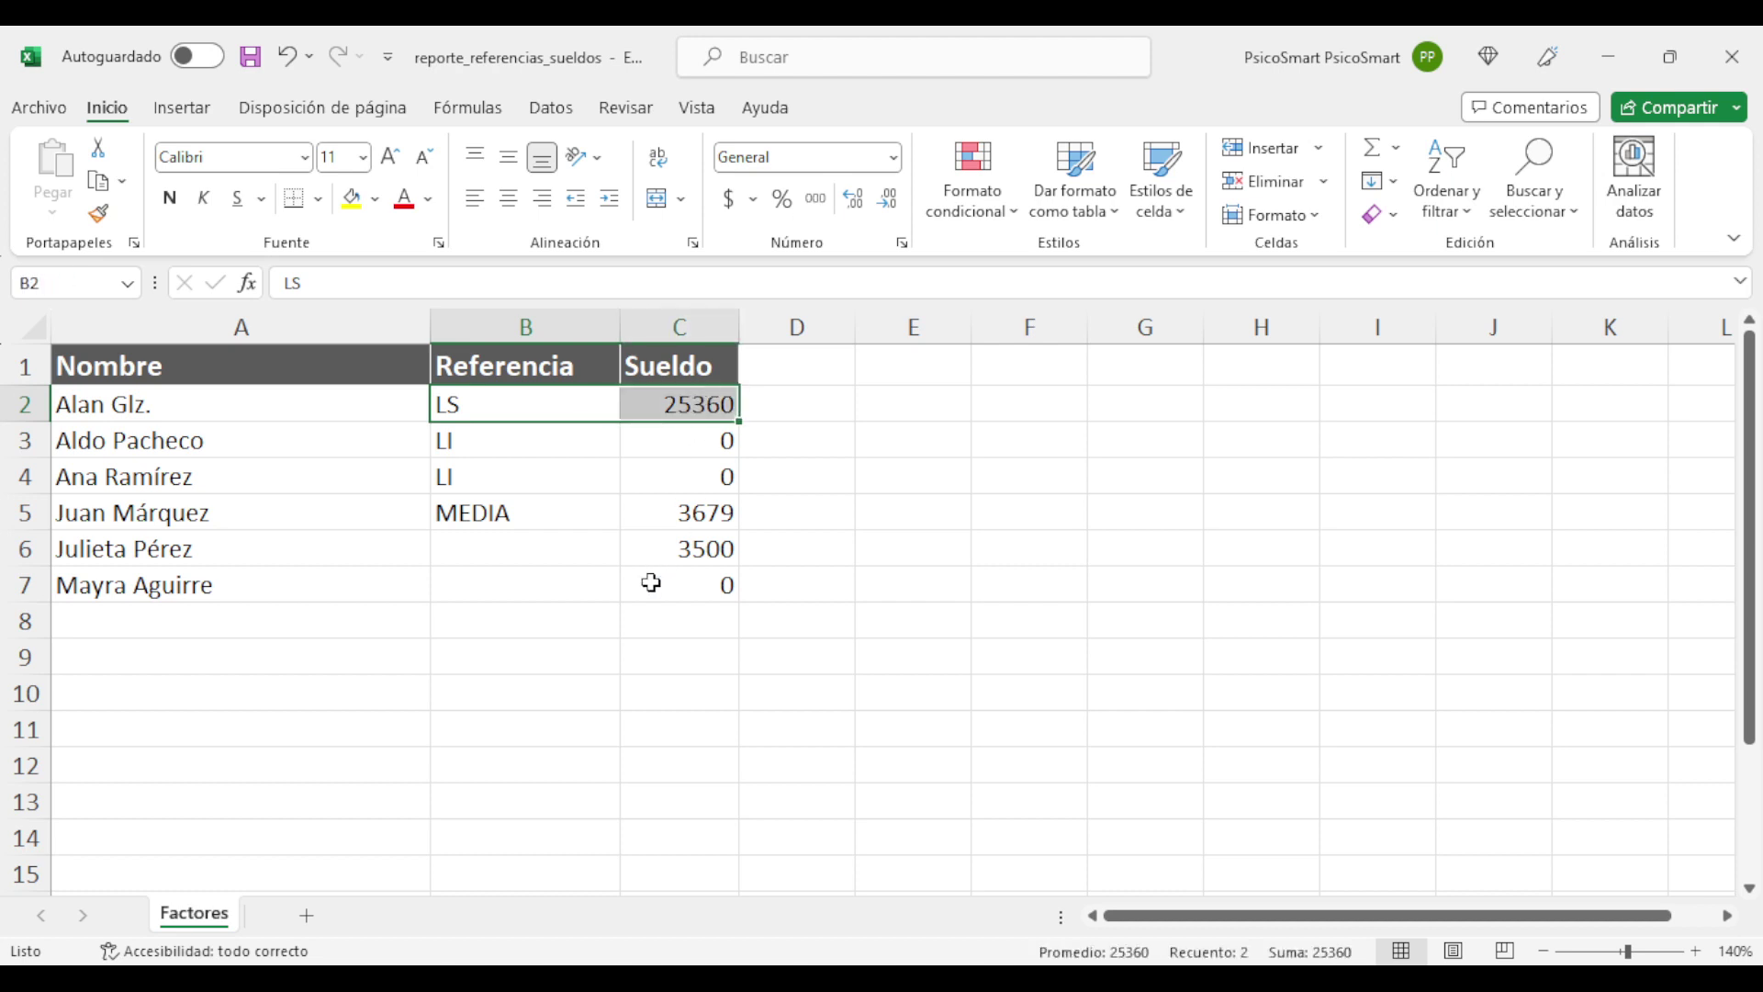
left_click(496, 400)
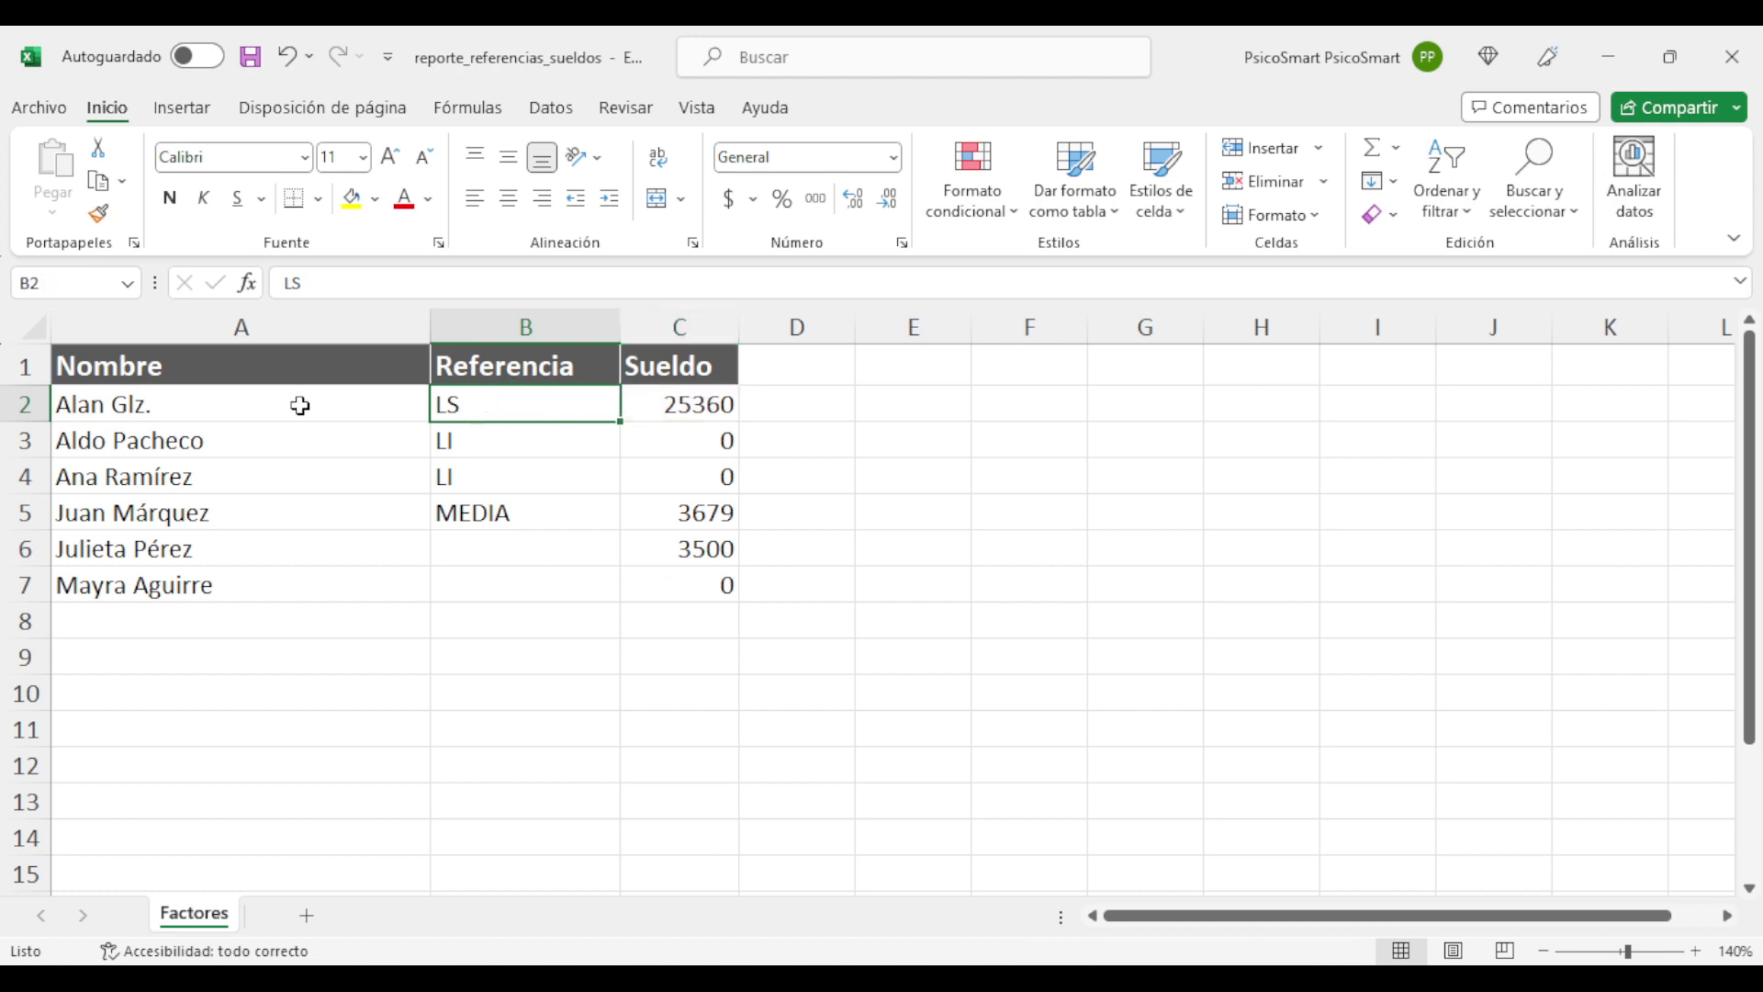
left_click_drag(300, 405, 689, 401)
Set the salary in row 3 to 1500, keeping its LI reference.
left_click(496, 476)
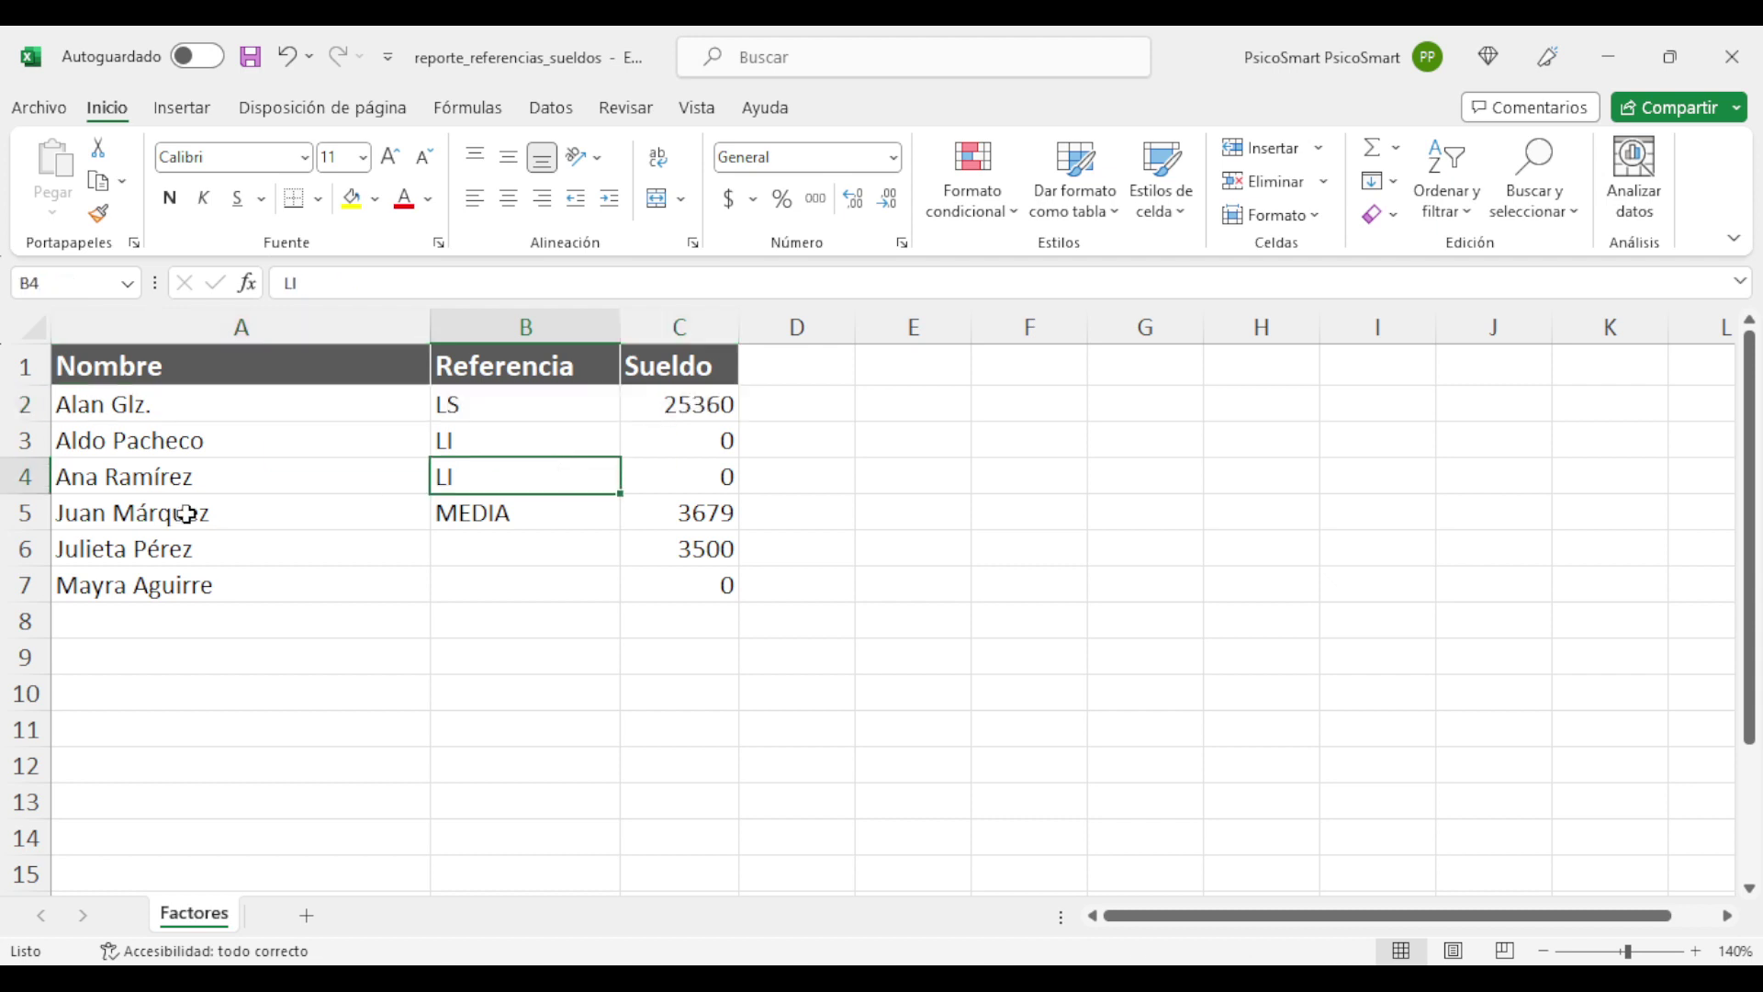
left_click(273, 454)
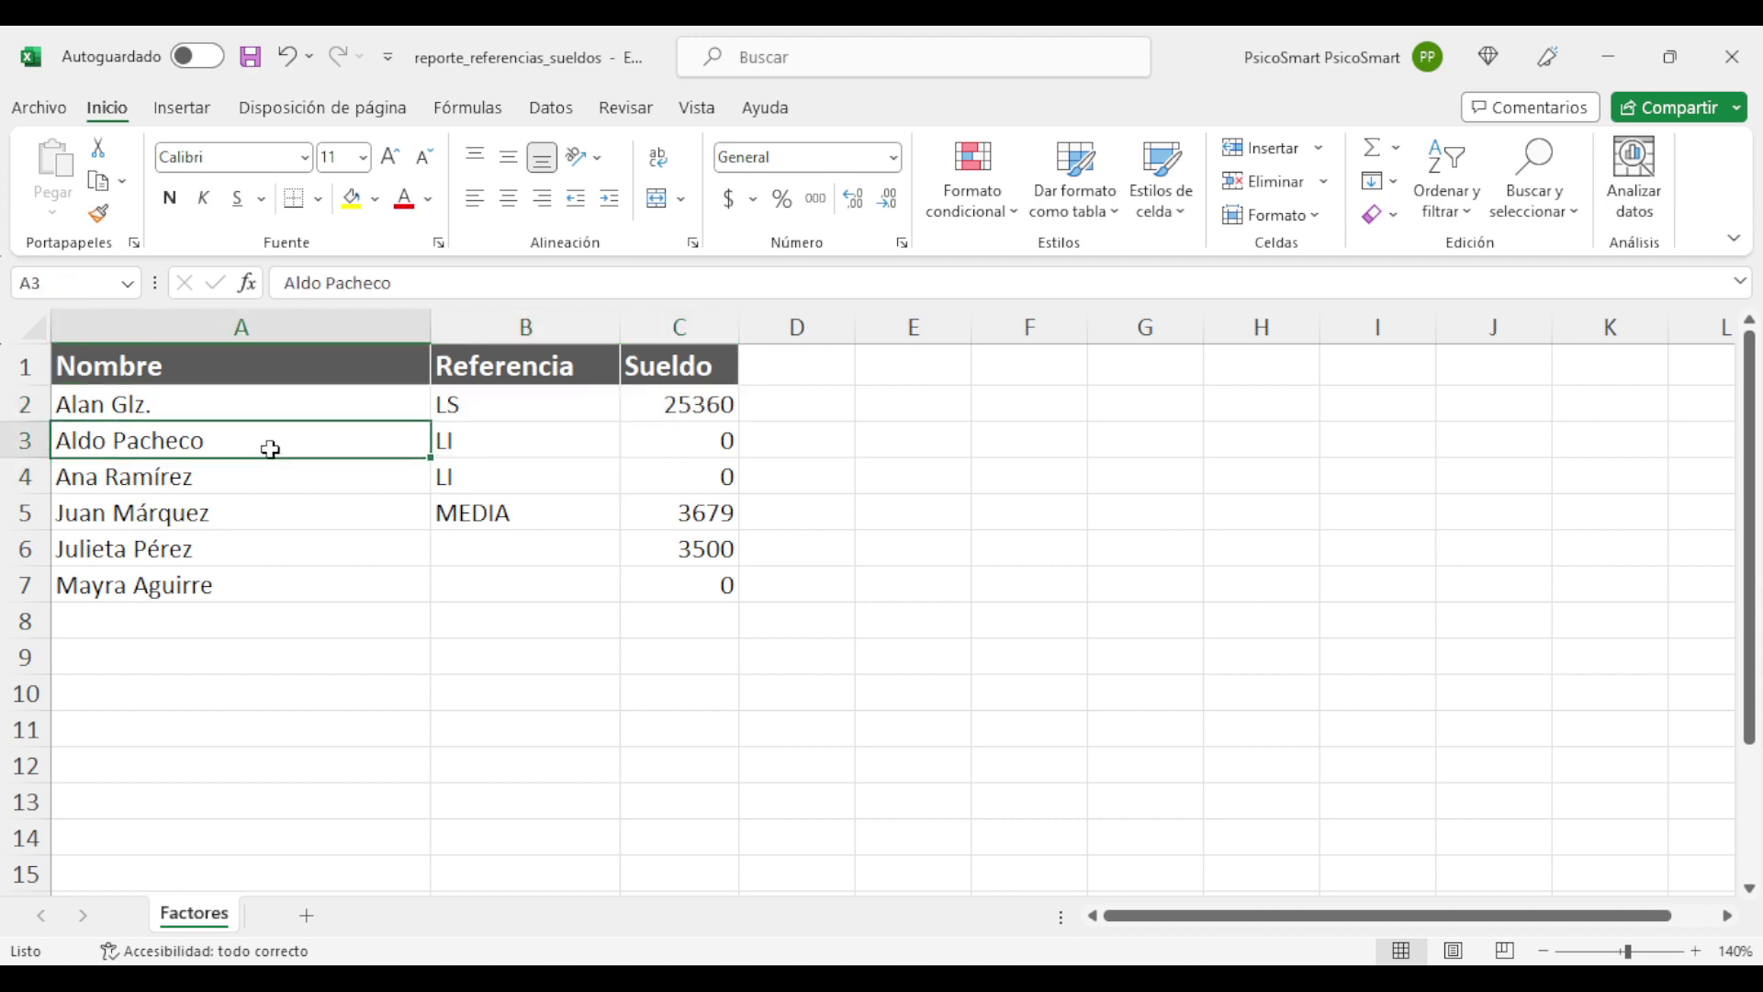
left_click(551, 440)
left_click(694, 439)
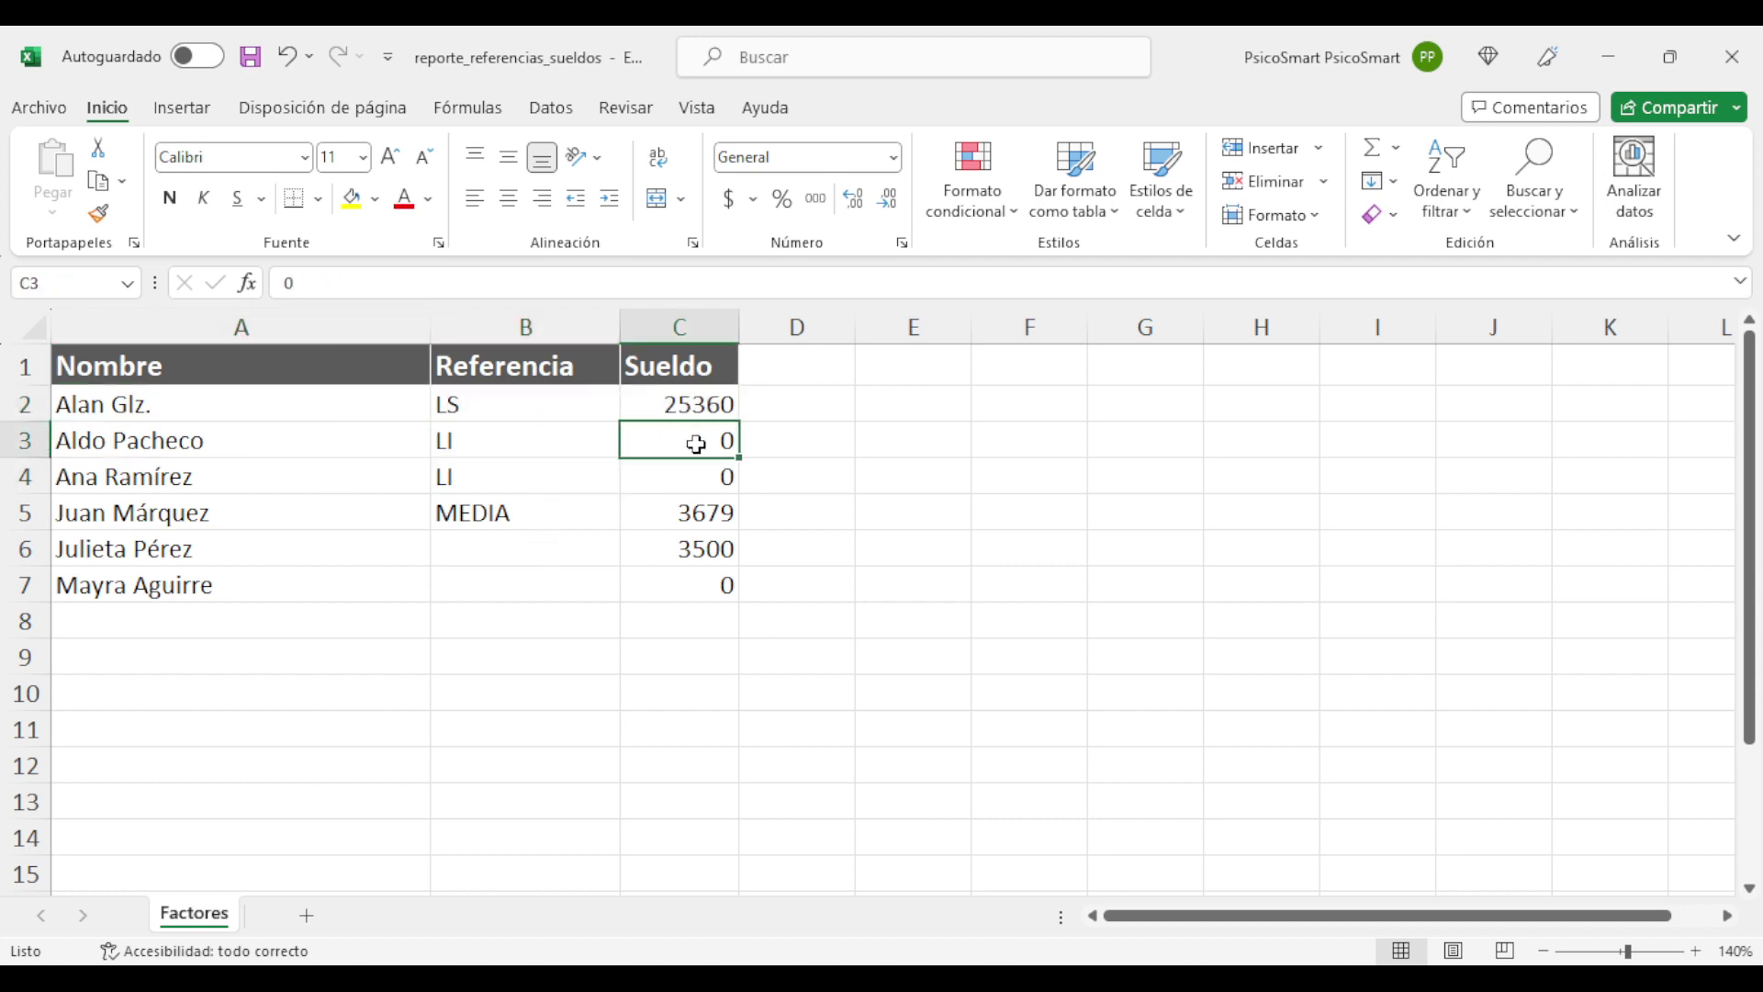
type("1500")
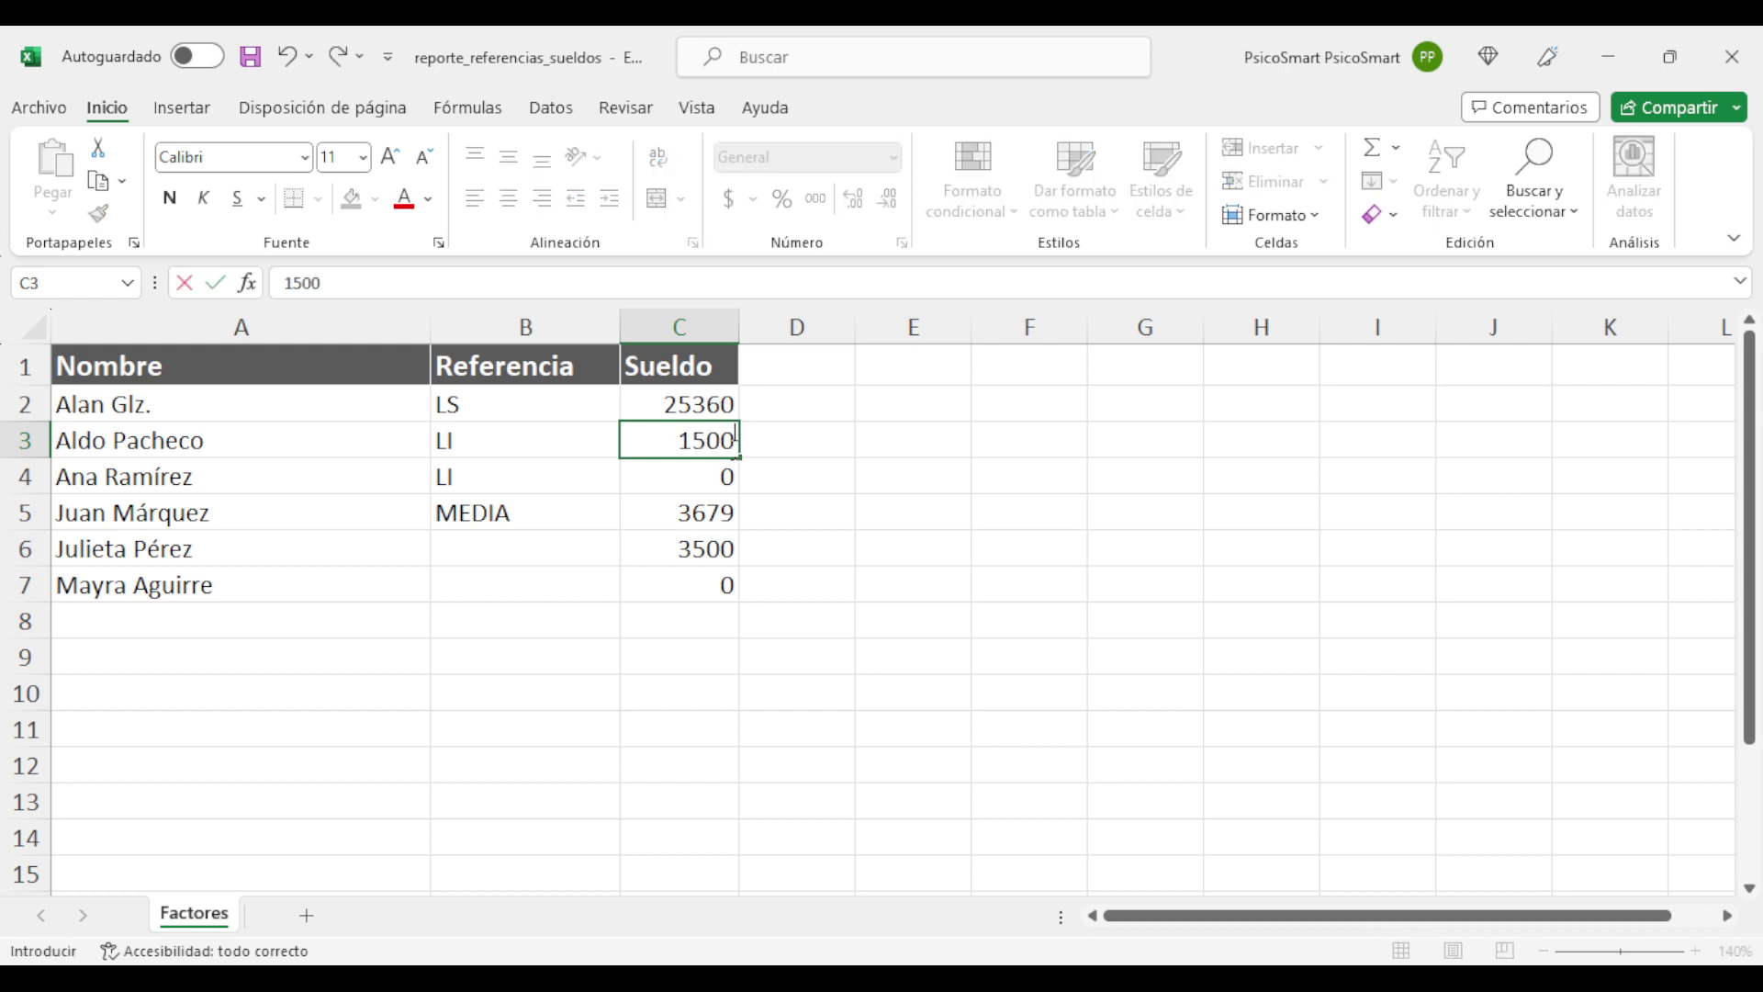
left_click(716, 487)
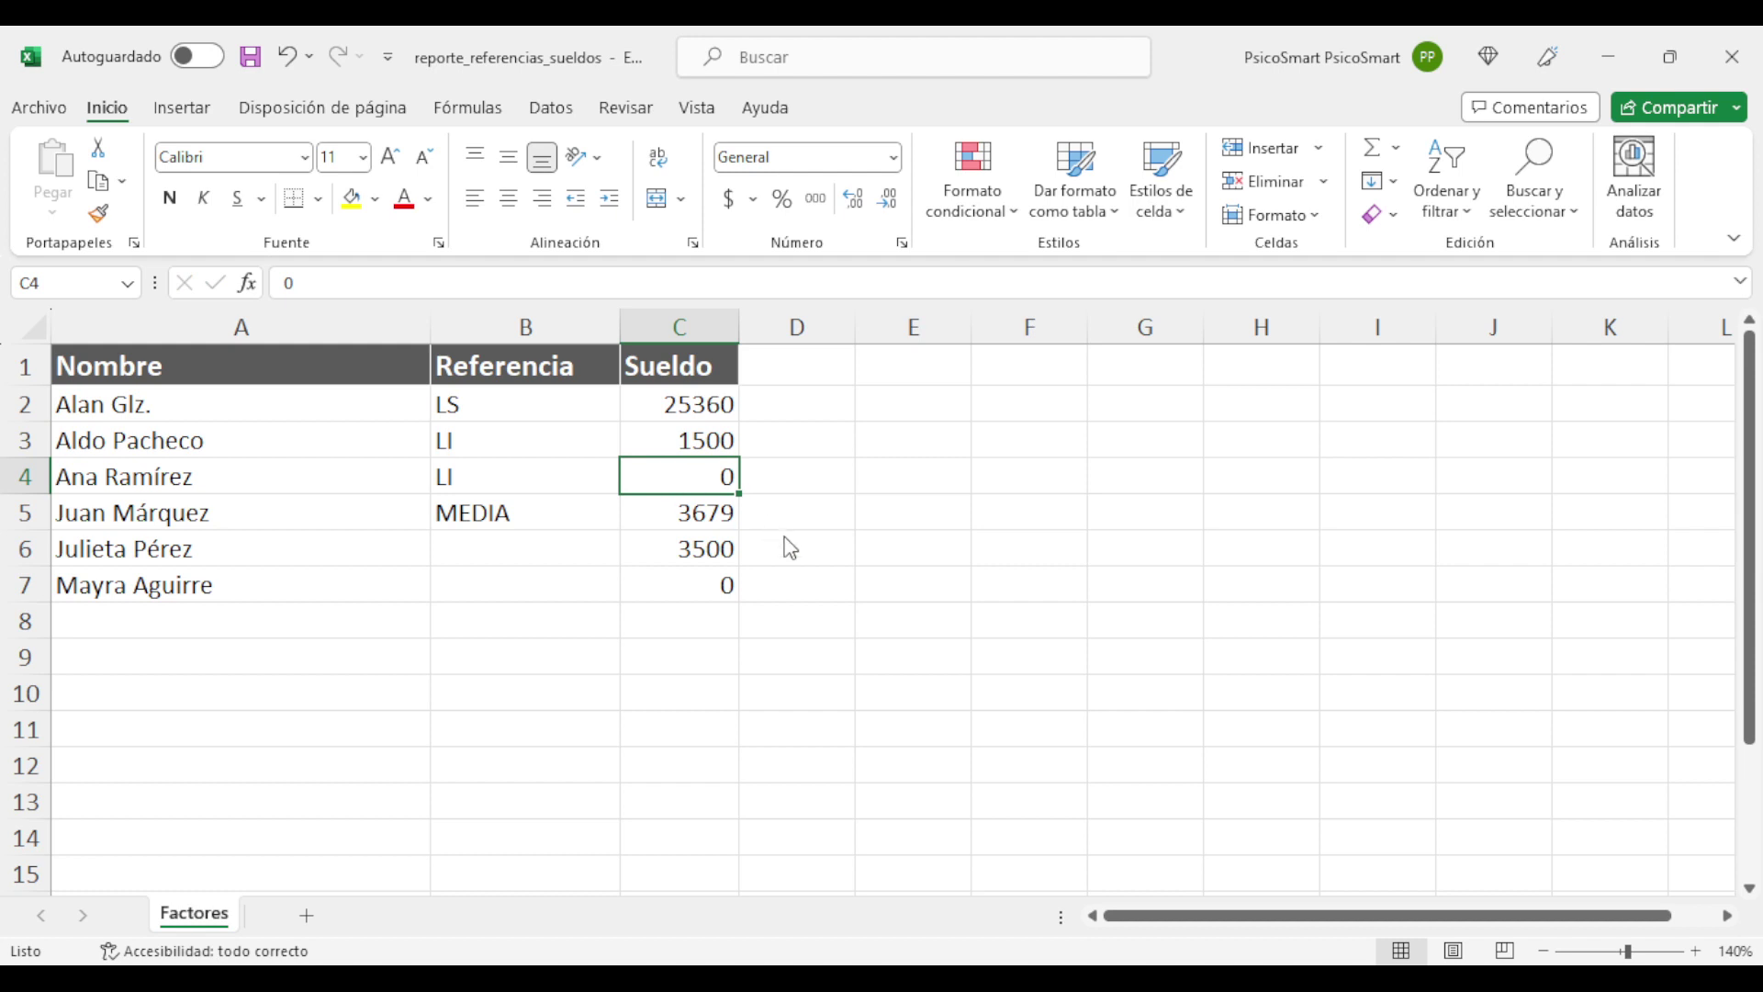
Delete the two entire rows directly below row 3, the employees with references LI and MEDIA.
left_click(800, 588)
left_click(572, 483)
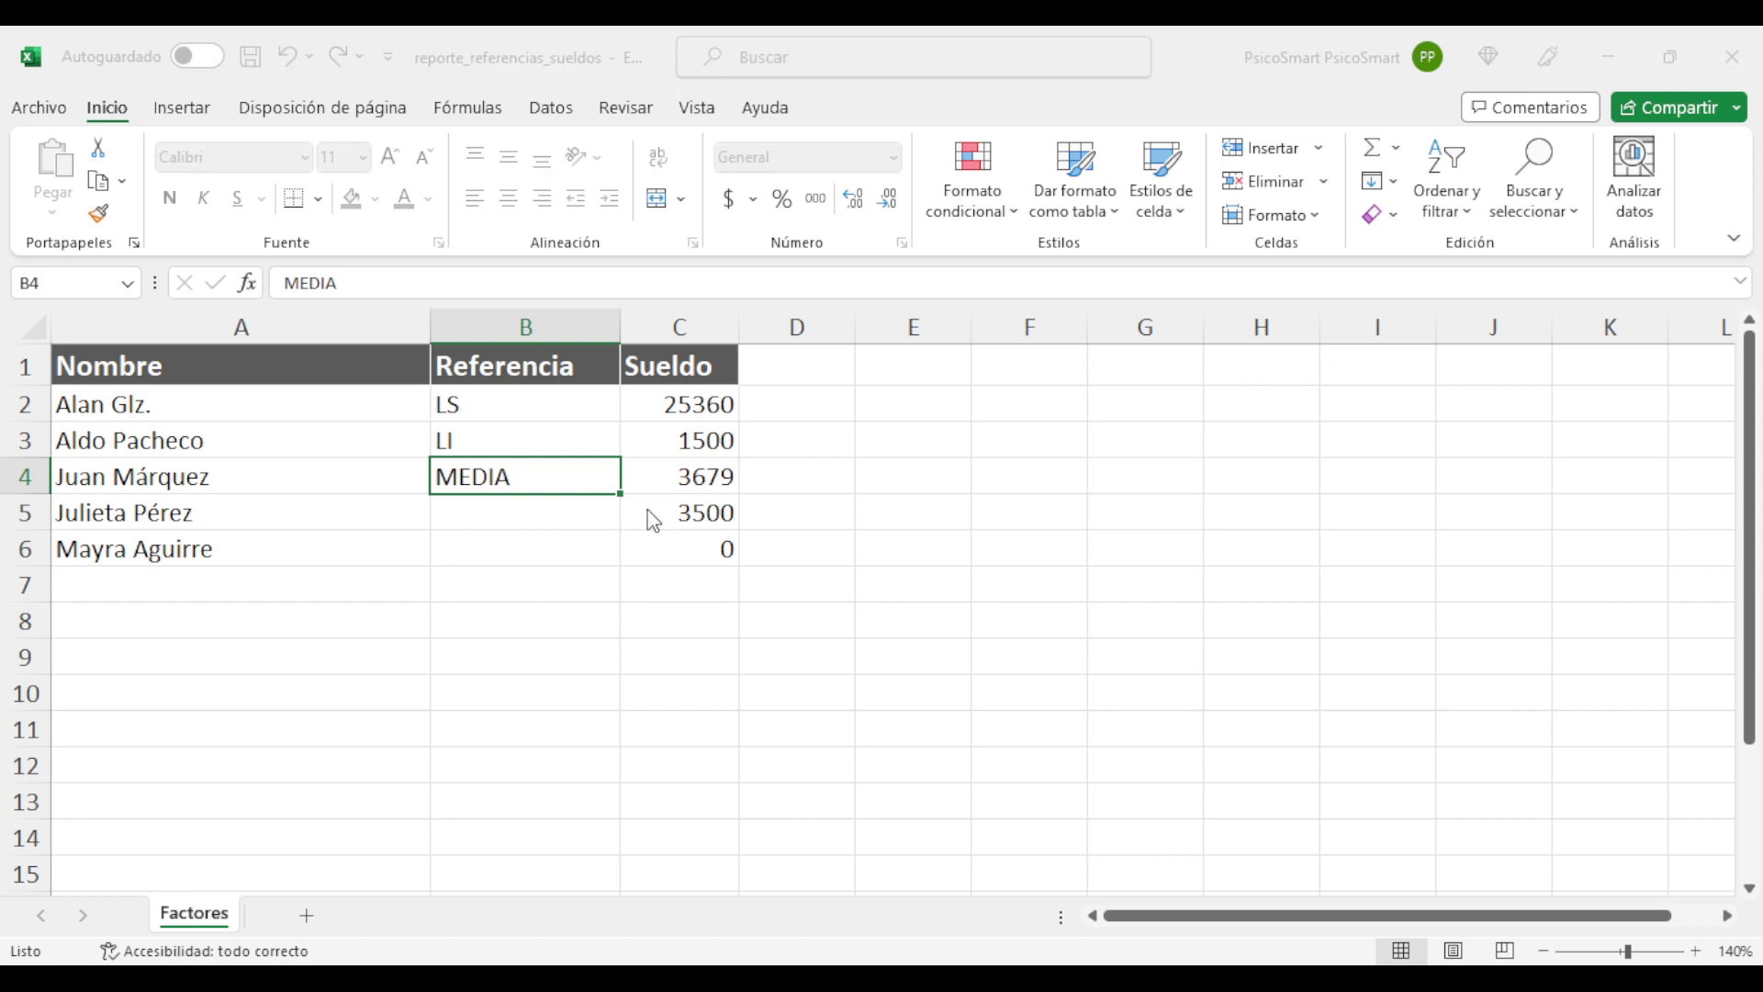
left_click(686, 581)
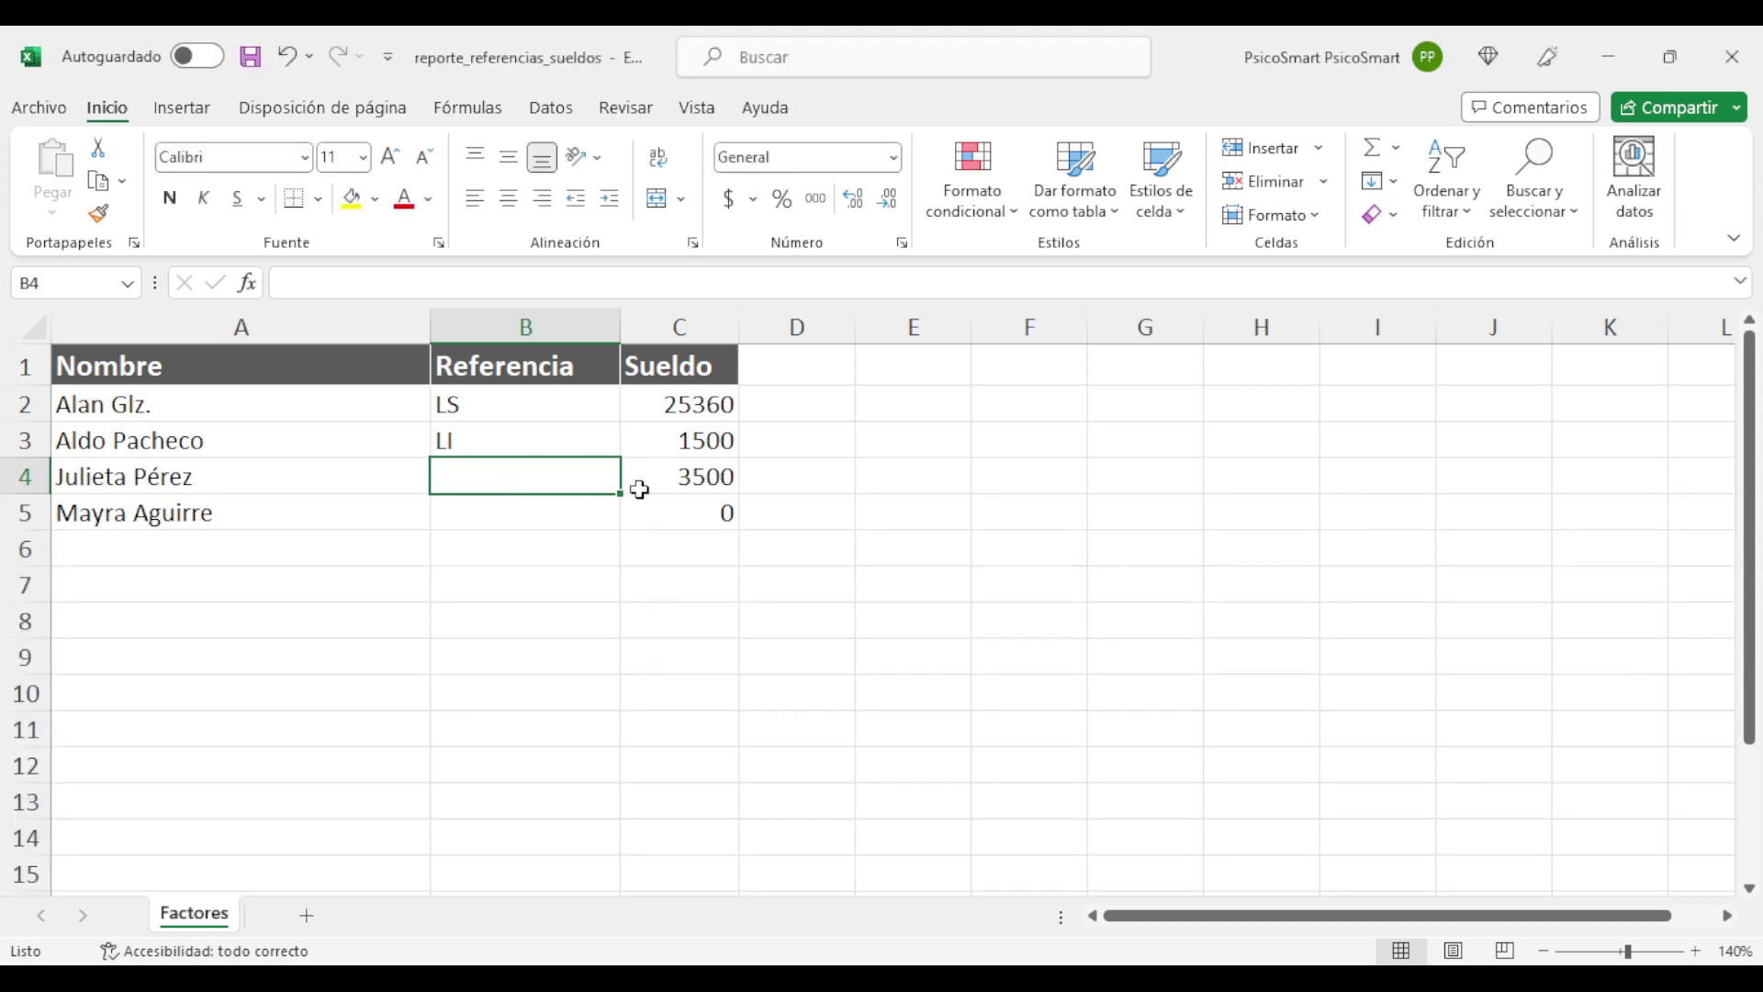
left_click(592, 548)
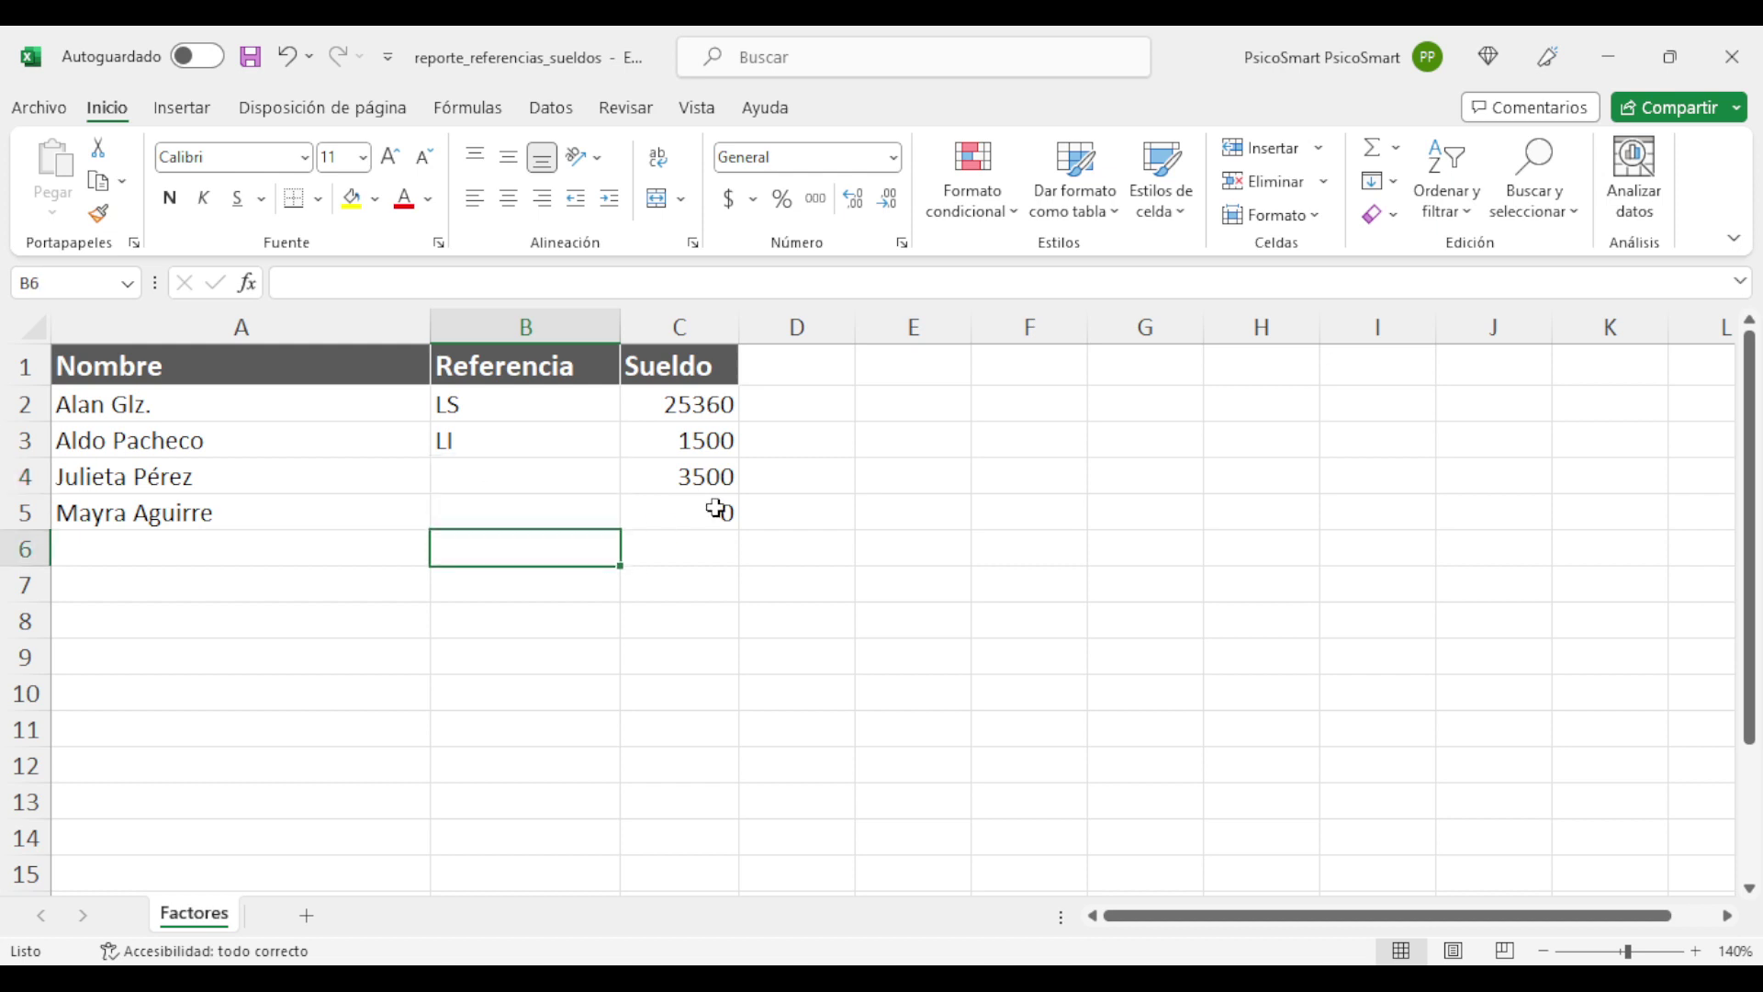
Enter the reference Q3 in cell B4 for the employee with the 3500 salary.
left_click(653, 474)
left_click(340, 474)
left_click(524, 476)
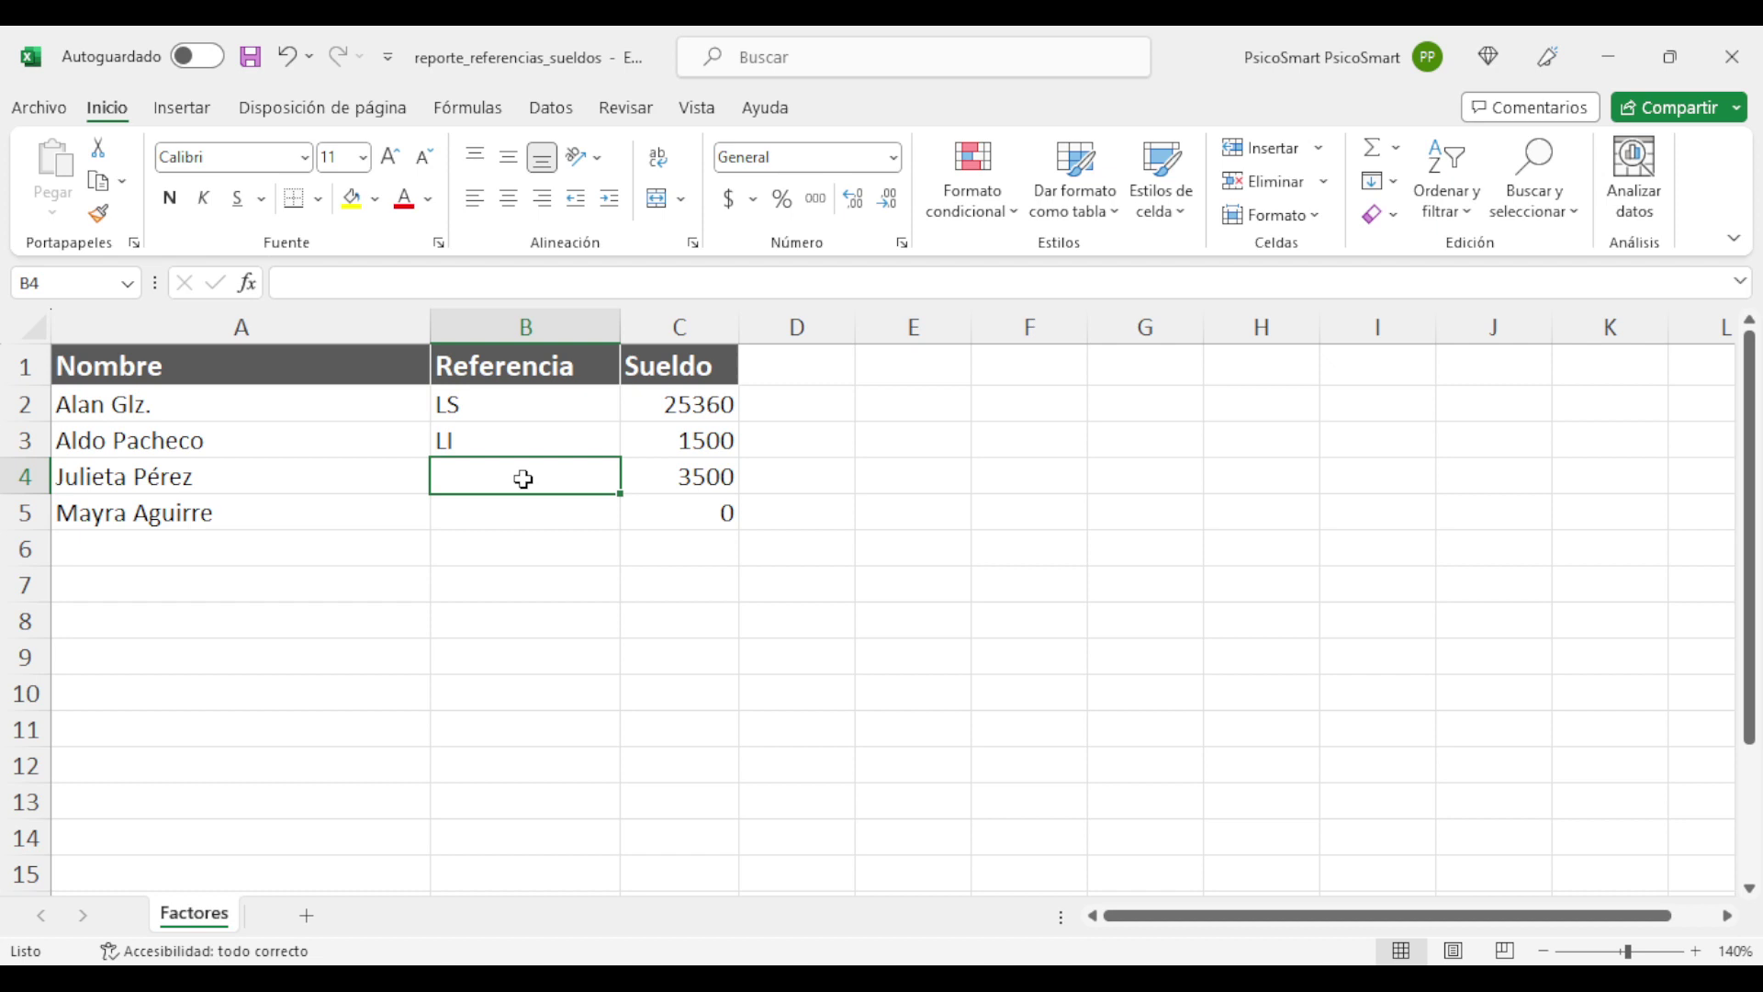
type("Q3")
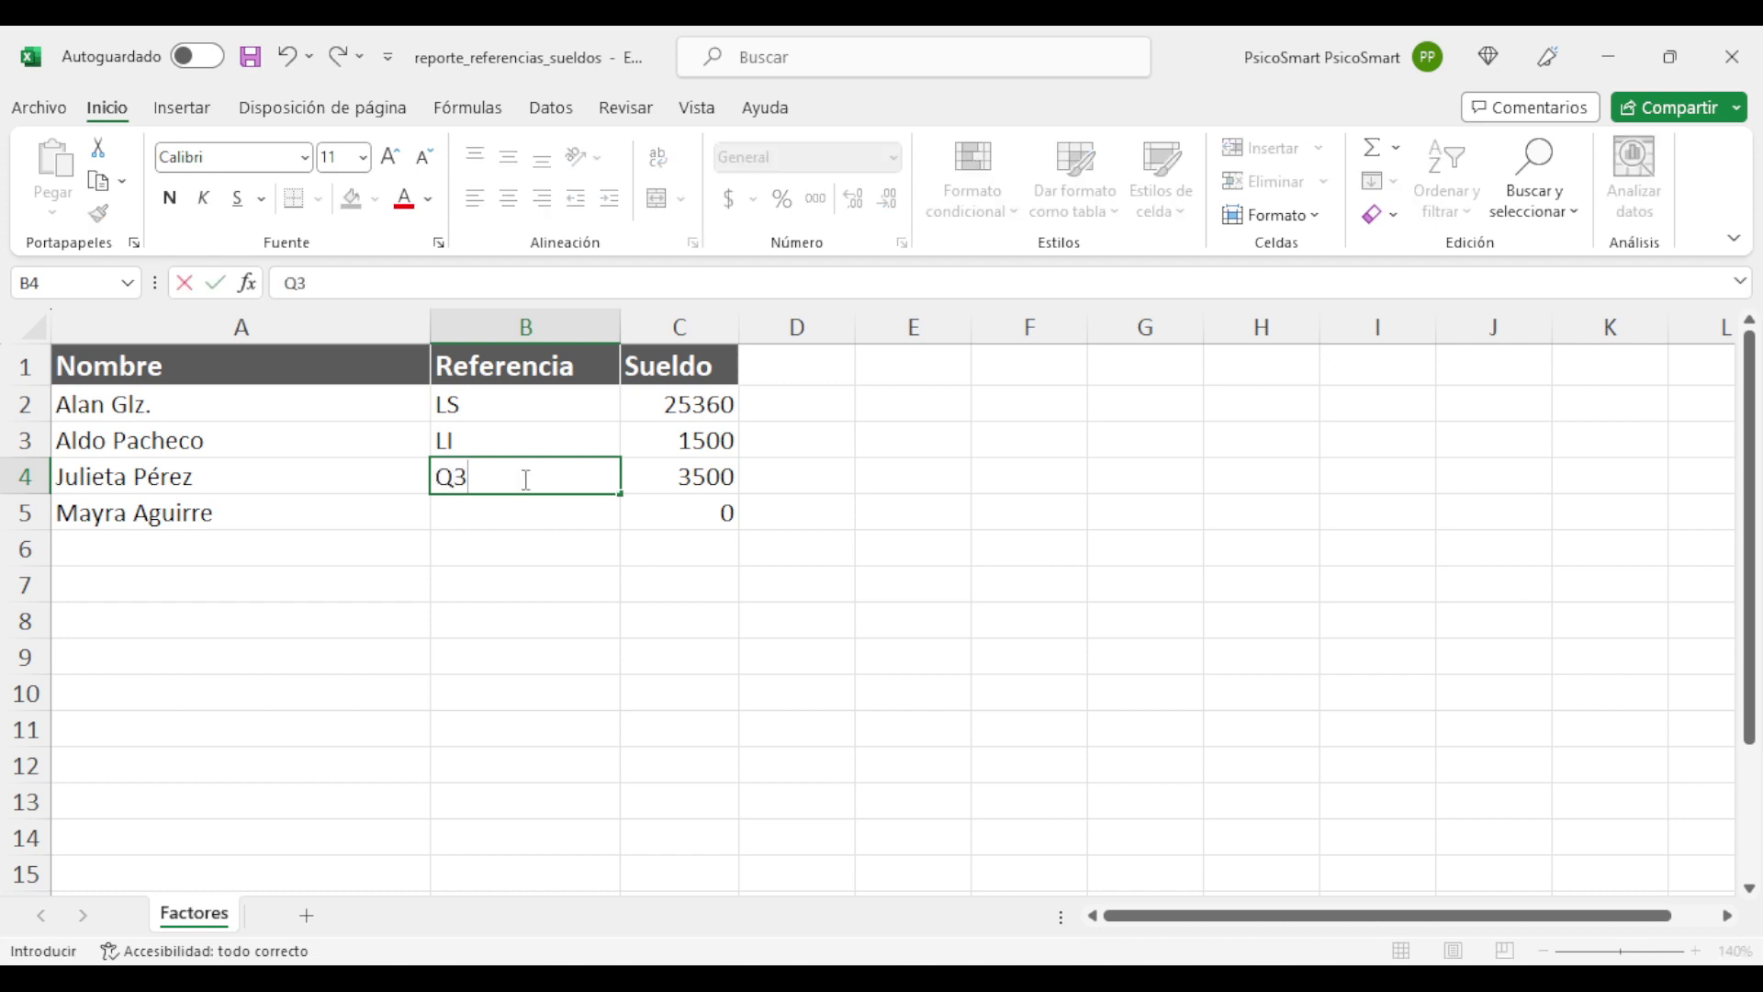
Enter the reference Q1 and the salary 2300 for the employee in row 5.
left_click(493, 510)
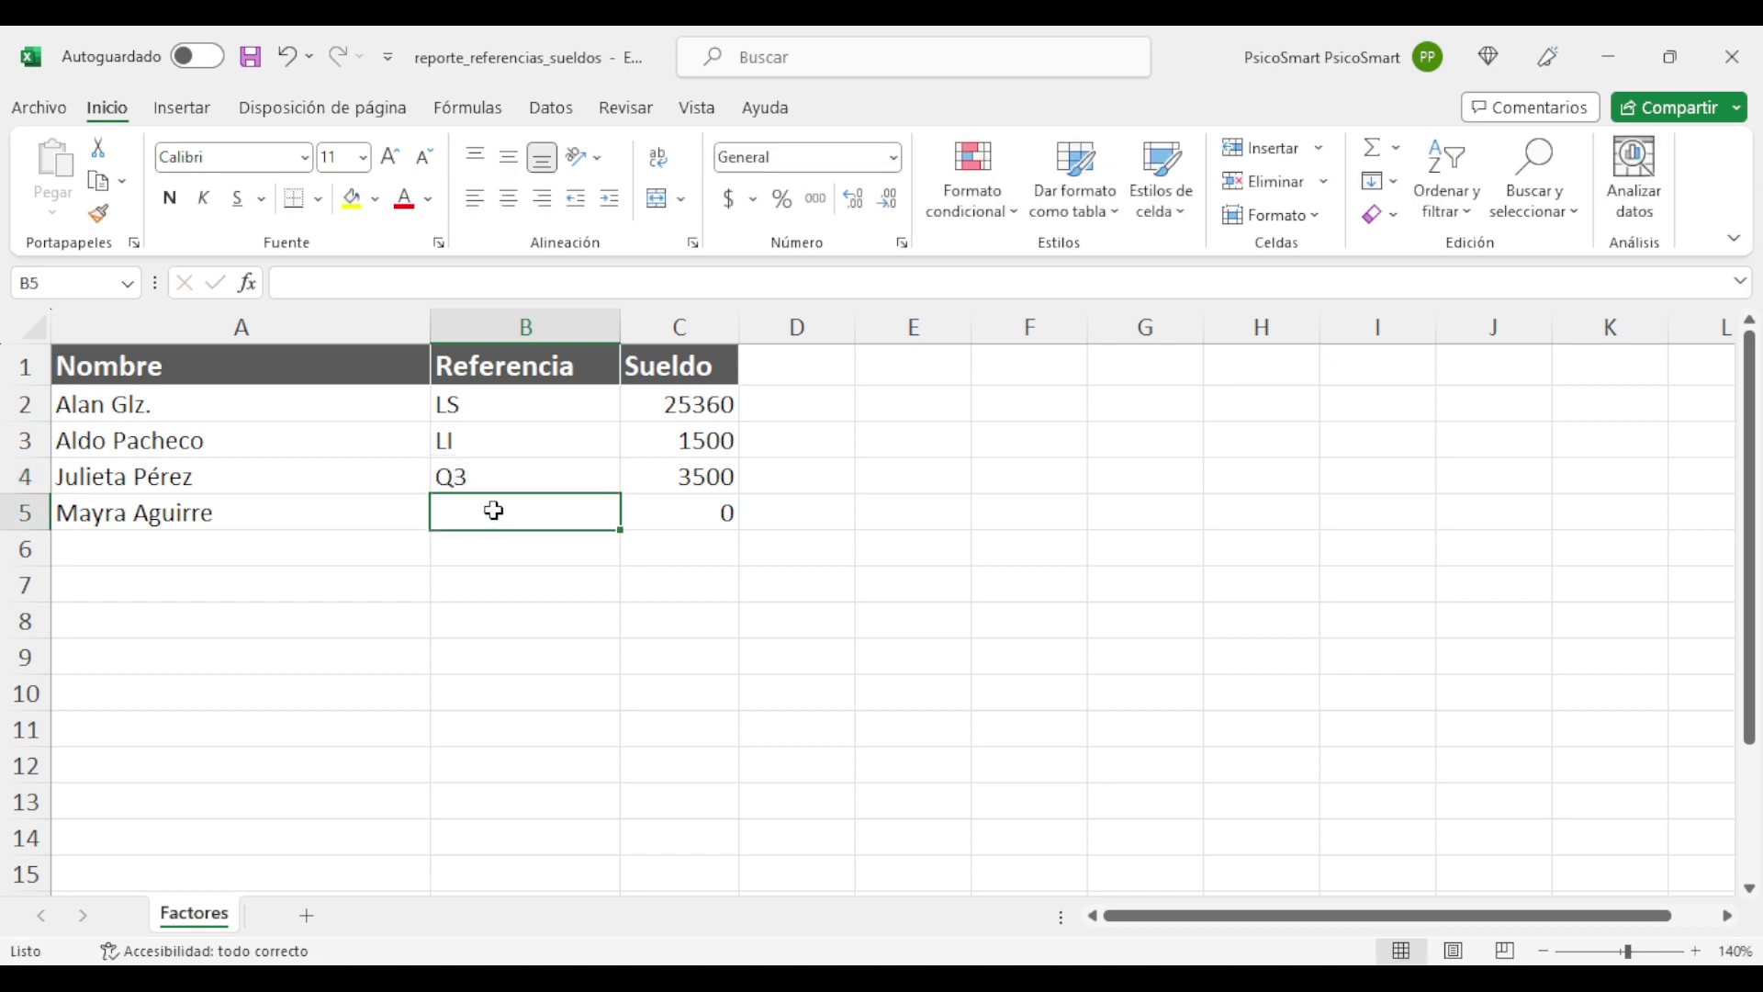
type("Q1")
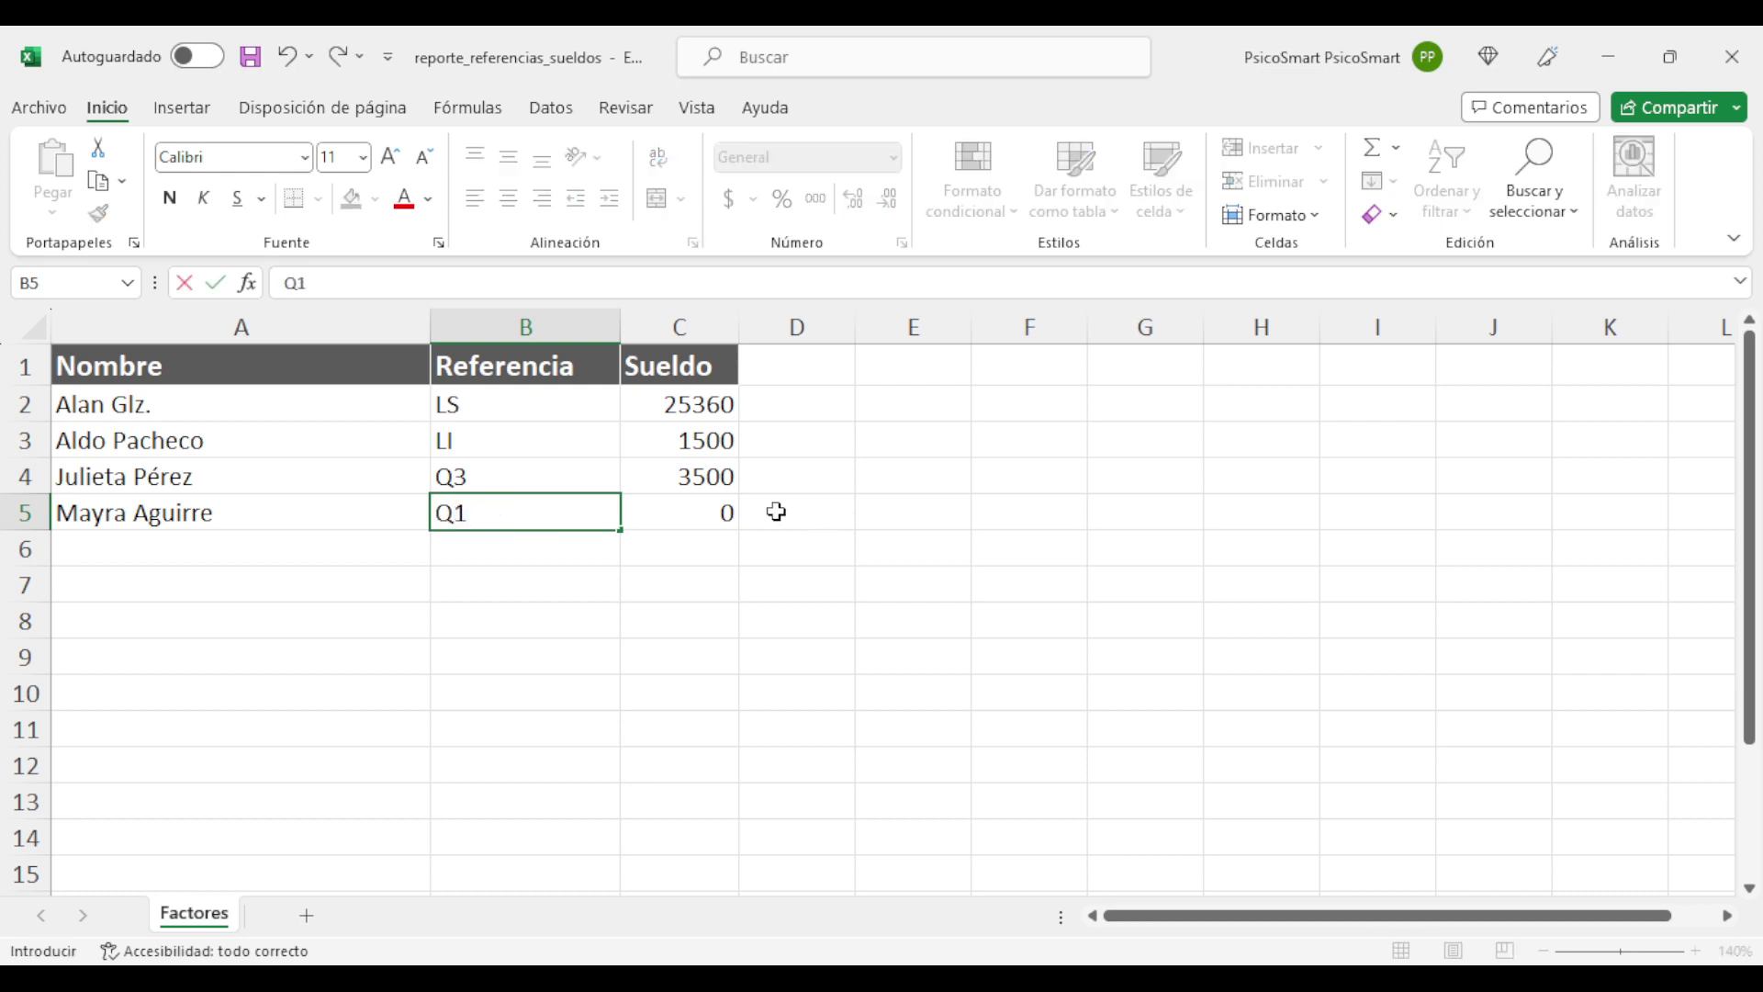
left_click(724, 516)
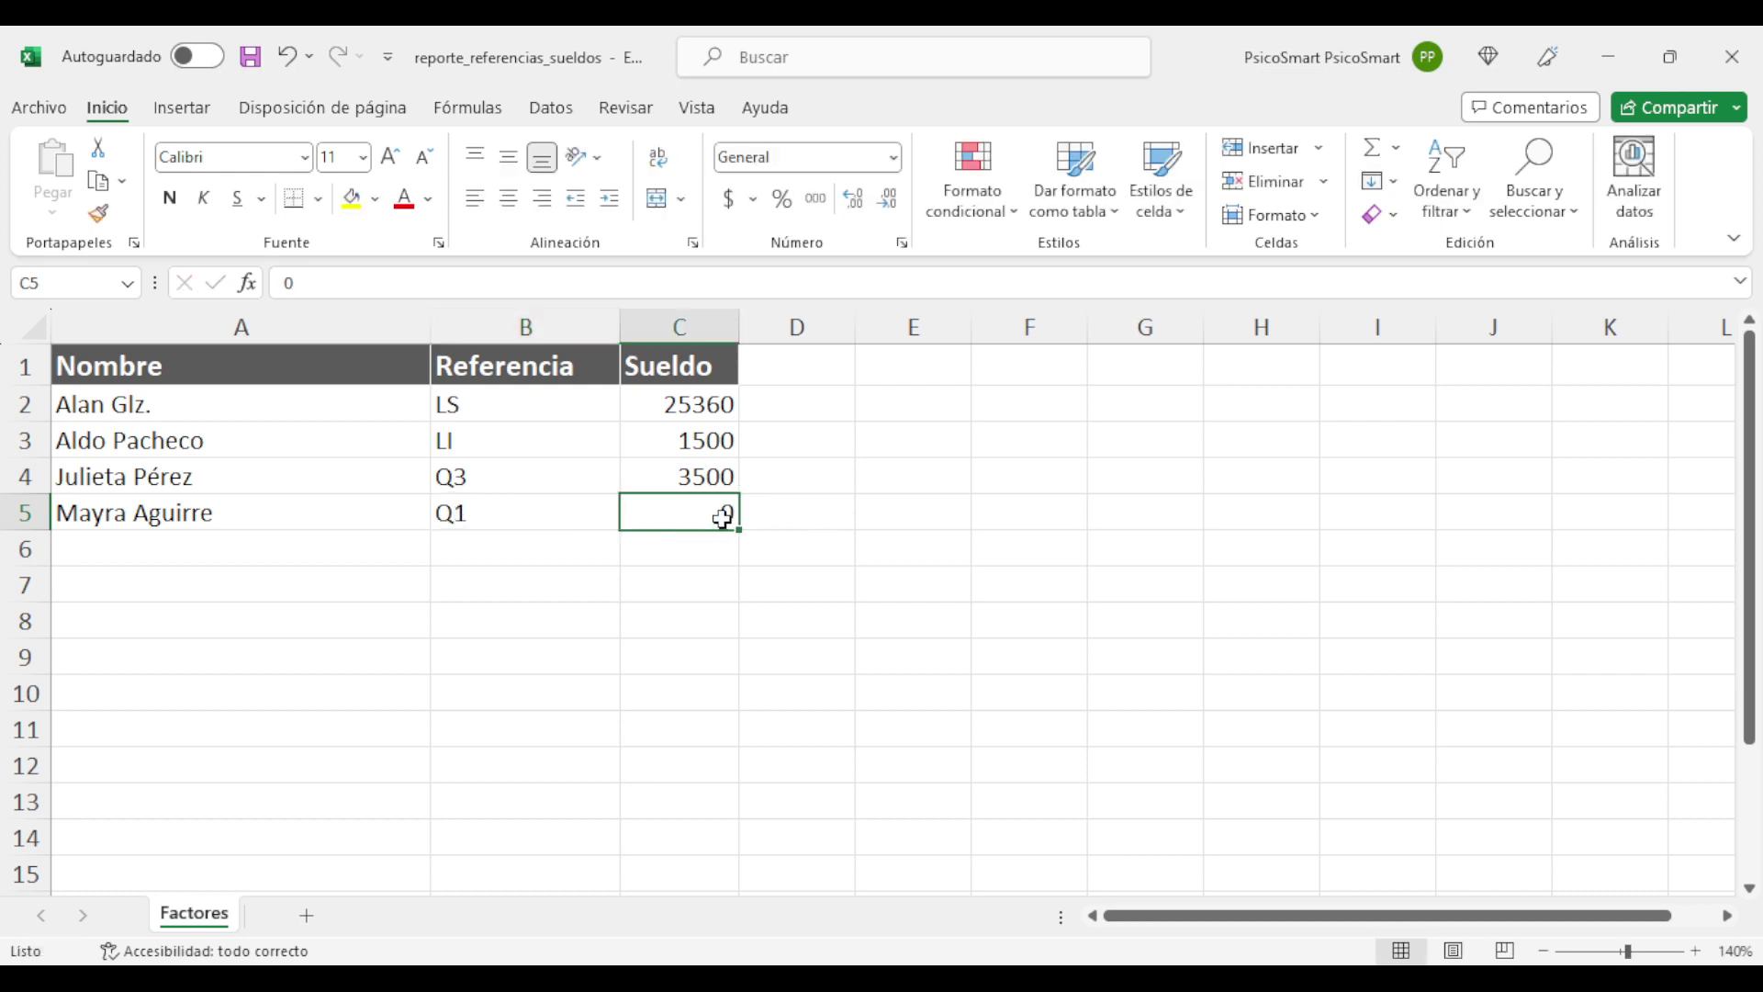
type("2300")
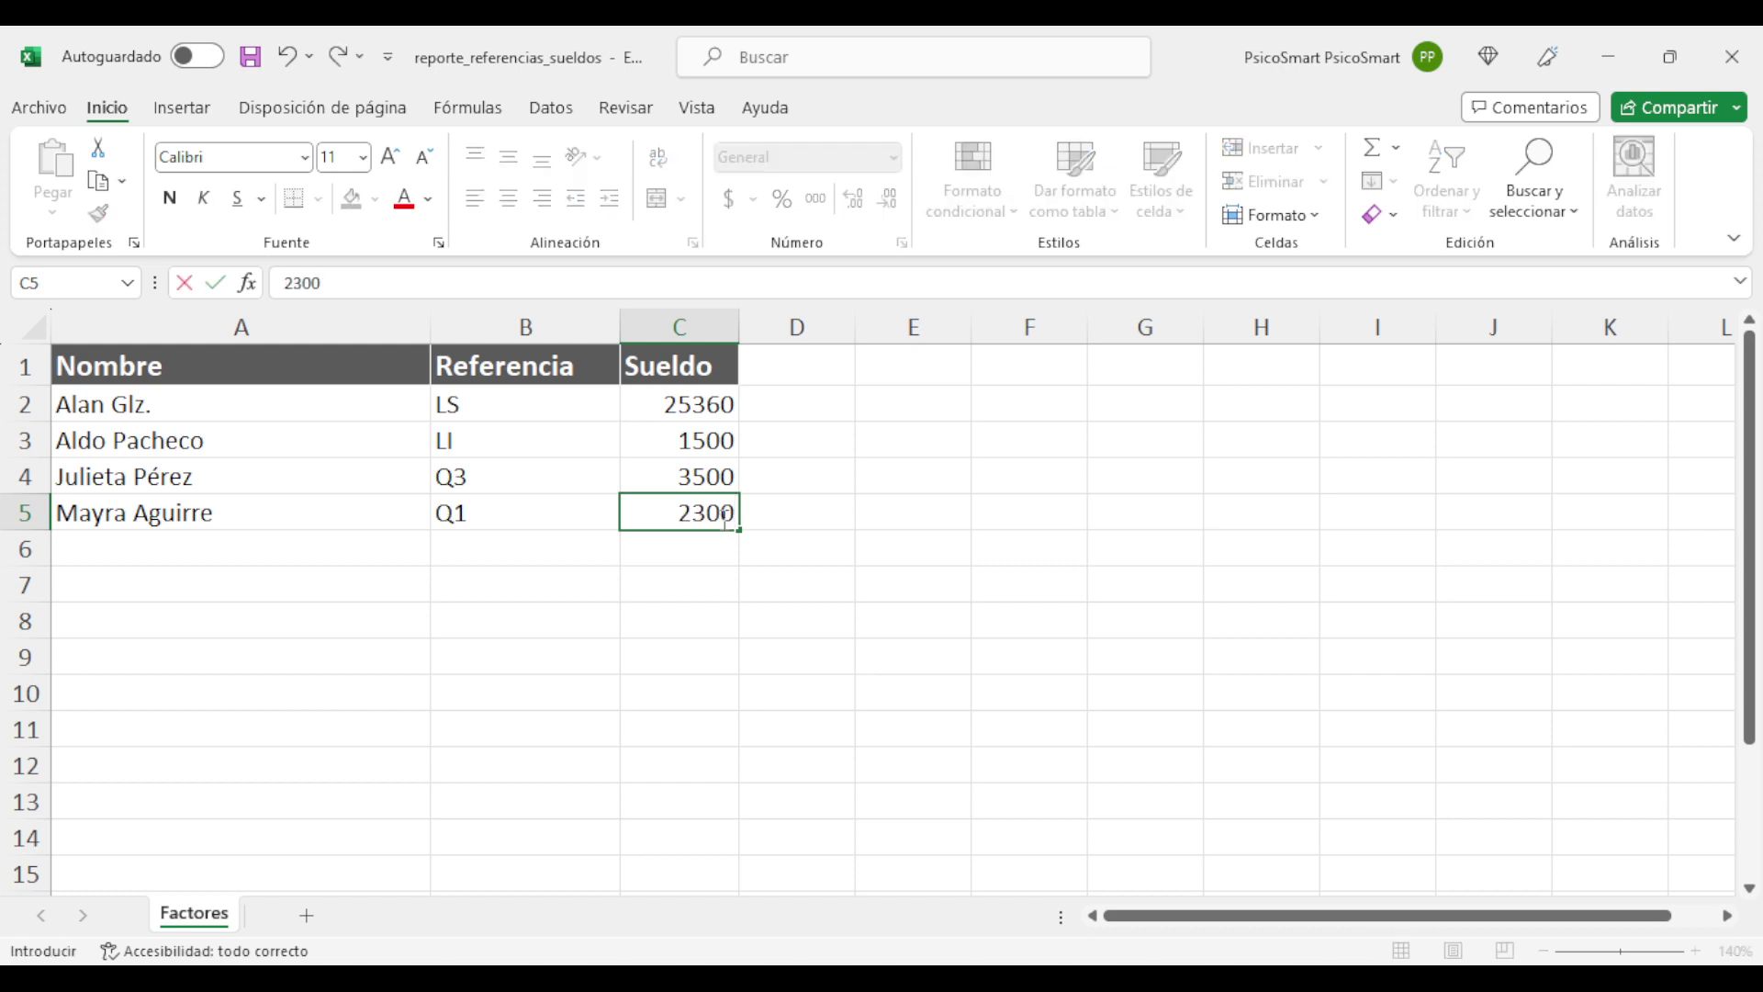
left_click(863, 519)
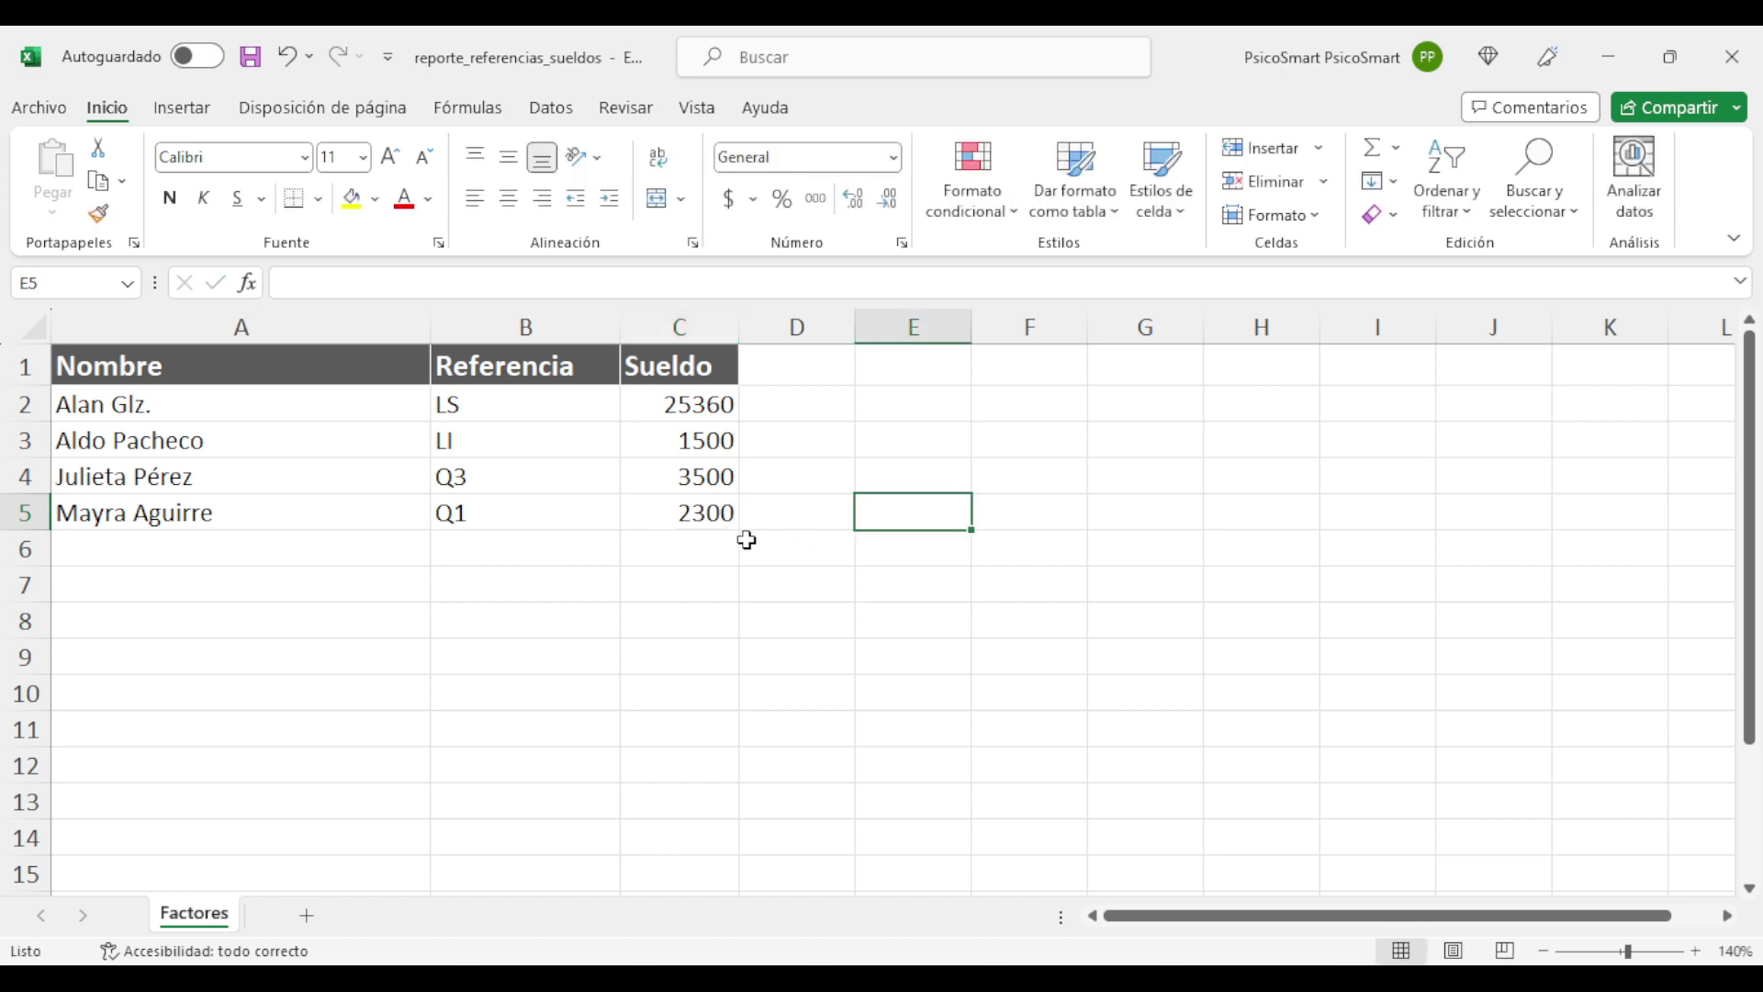
Highlight the reference and salary cells B5:C5 with a yellow fill.
left_click(632, 561)
left_click_drag(493, 520, 625, 534)
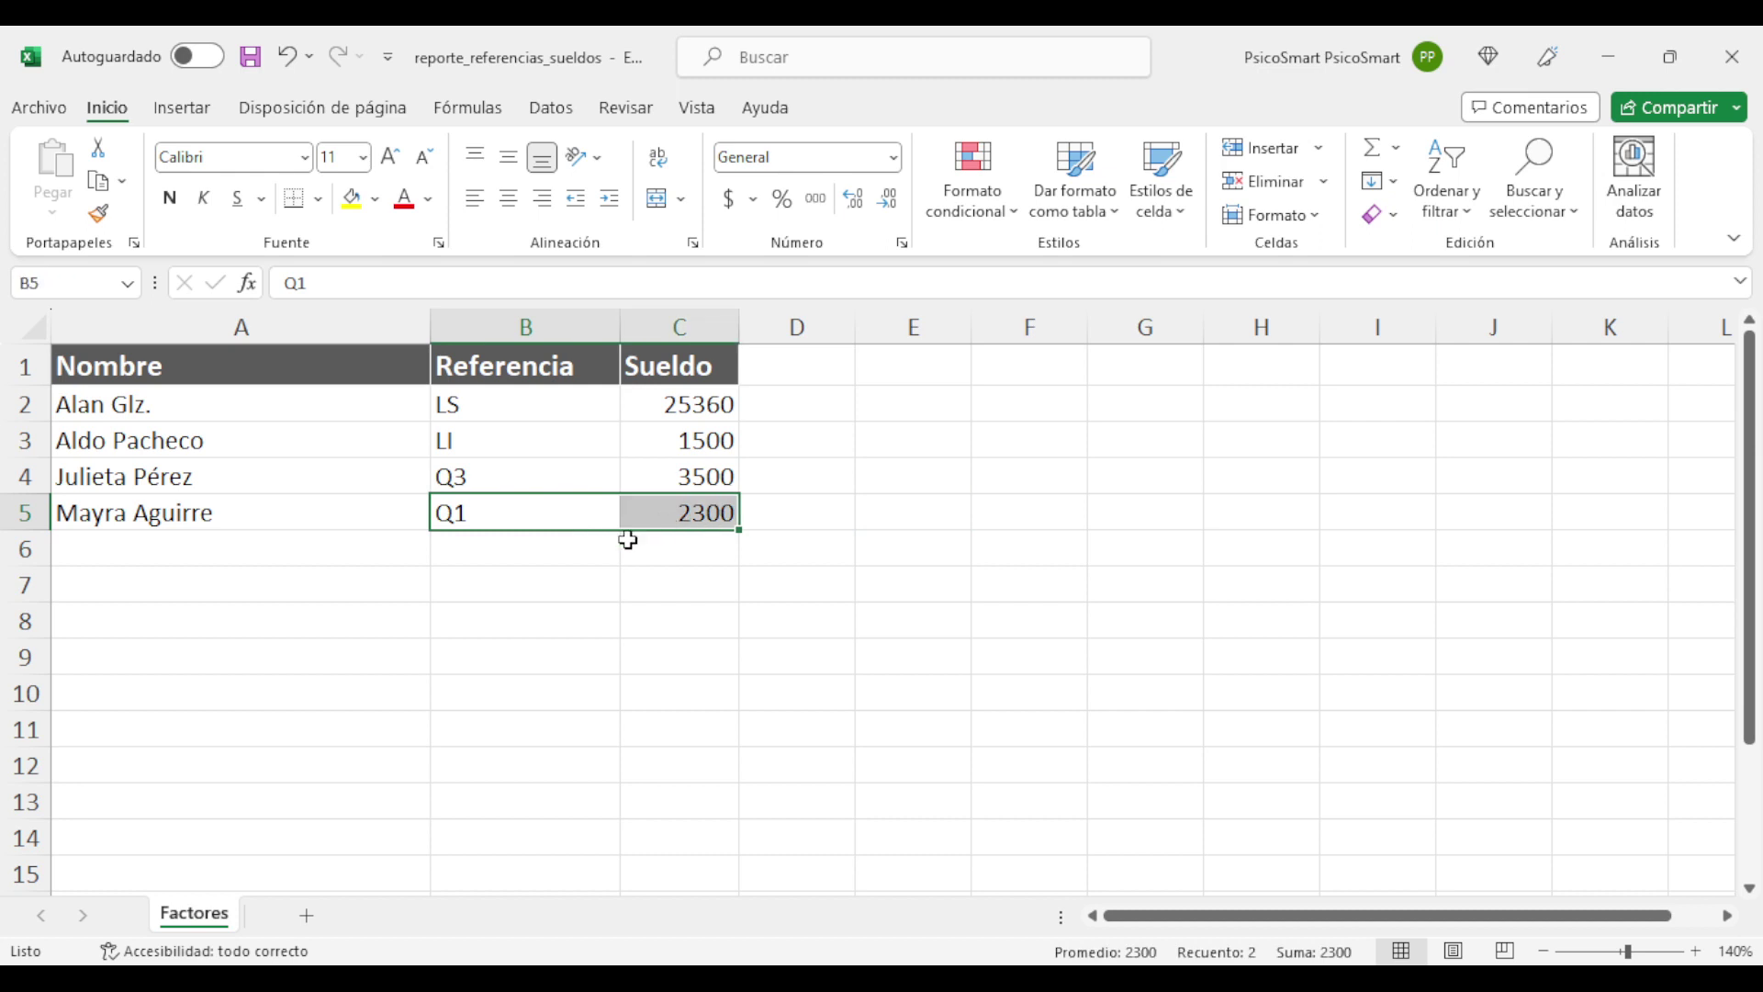
left_click(352, 198)
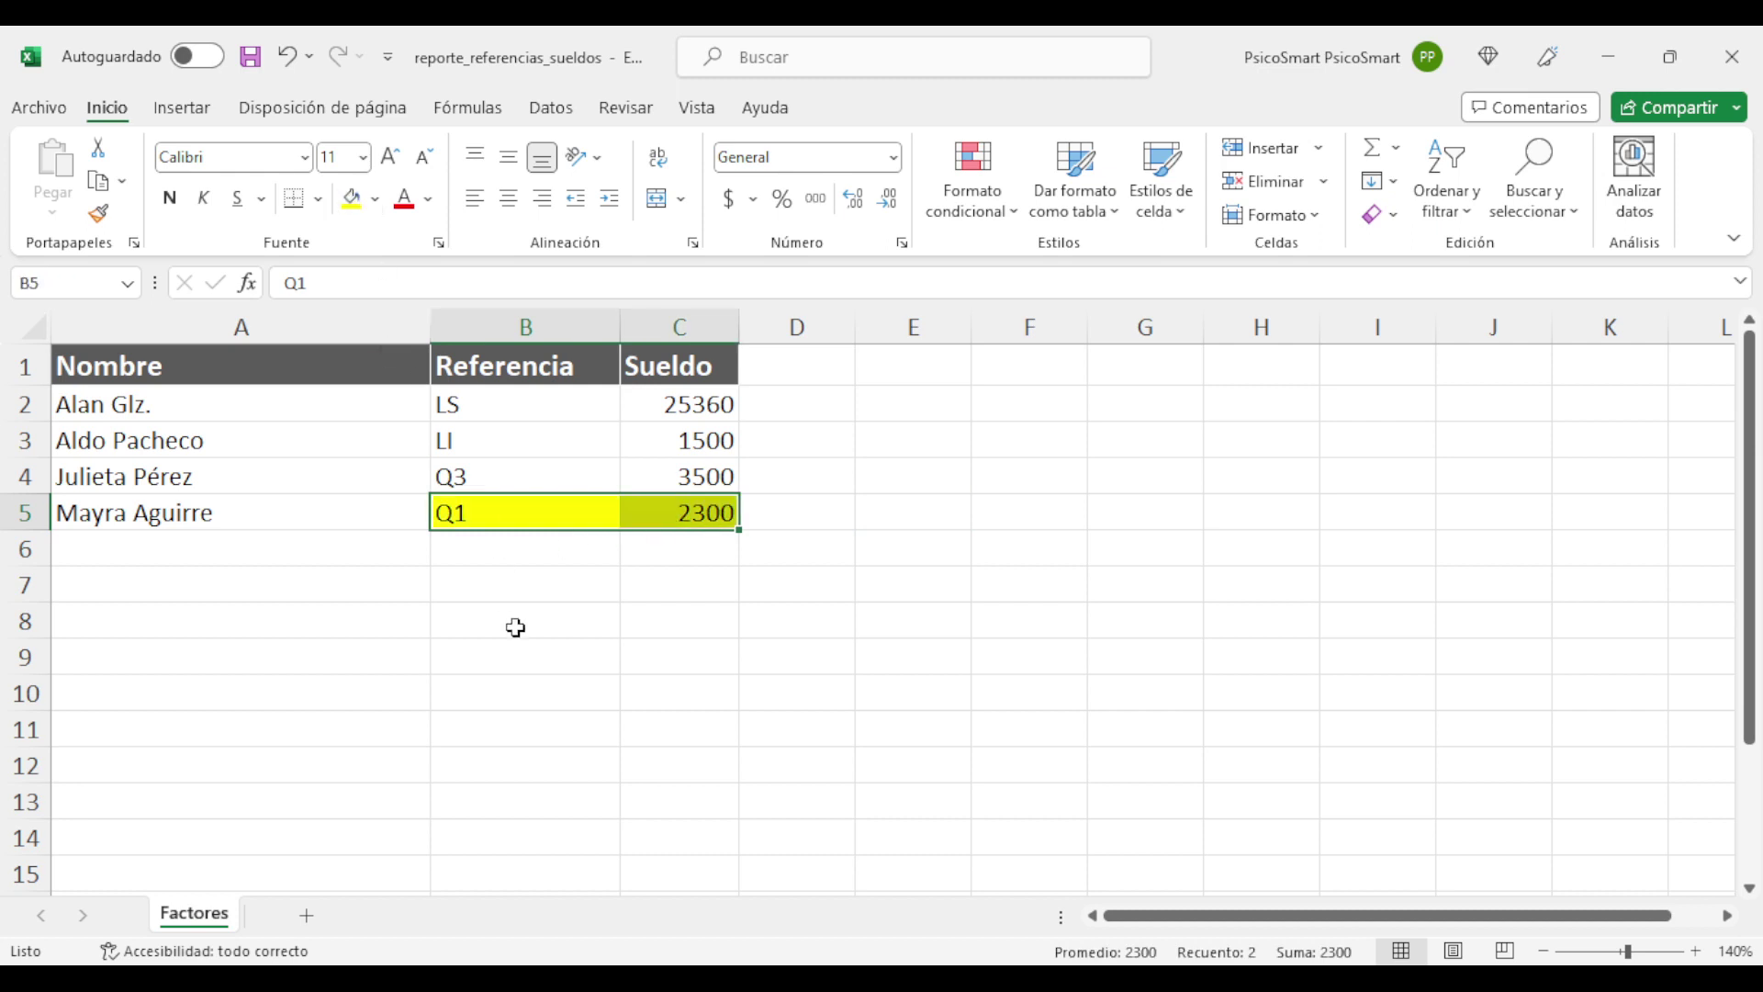
Highlight cells B4, C3 and B2:C2 with a yellow fill.
left_click(468, 471)
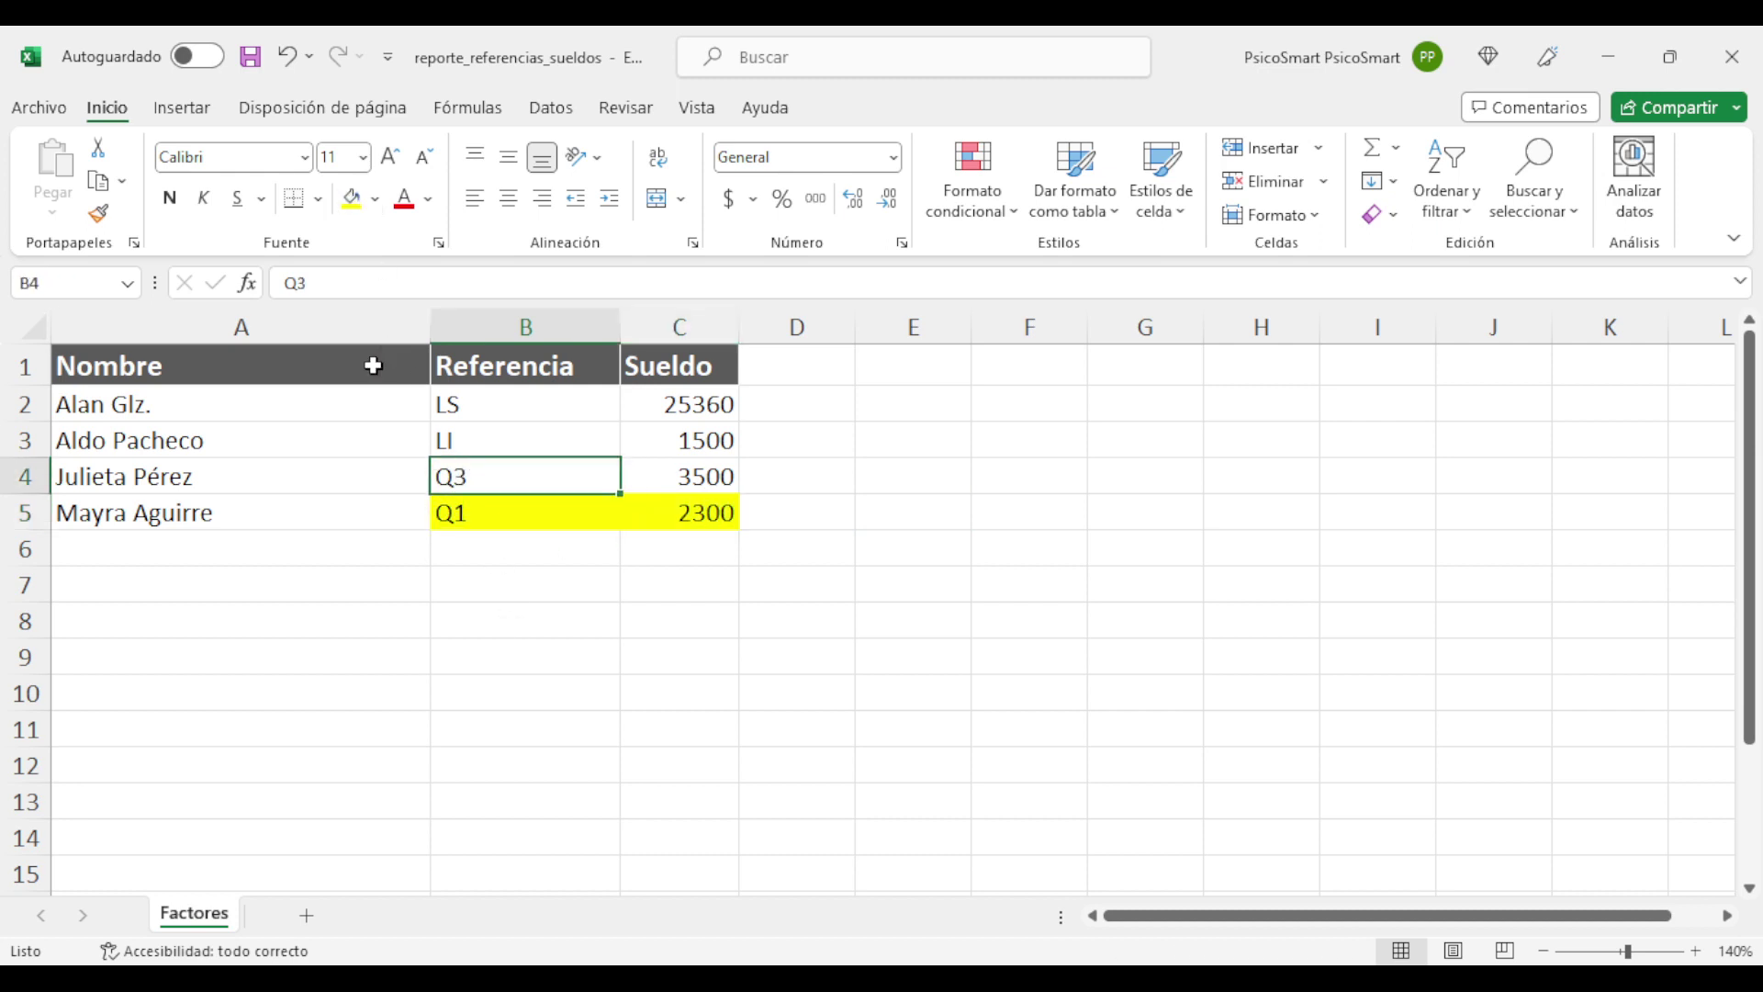
left_click(351, 199)
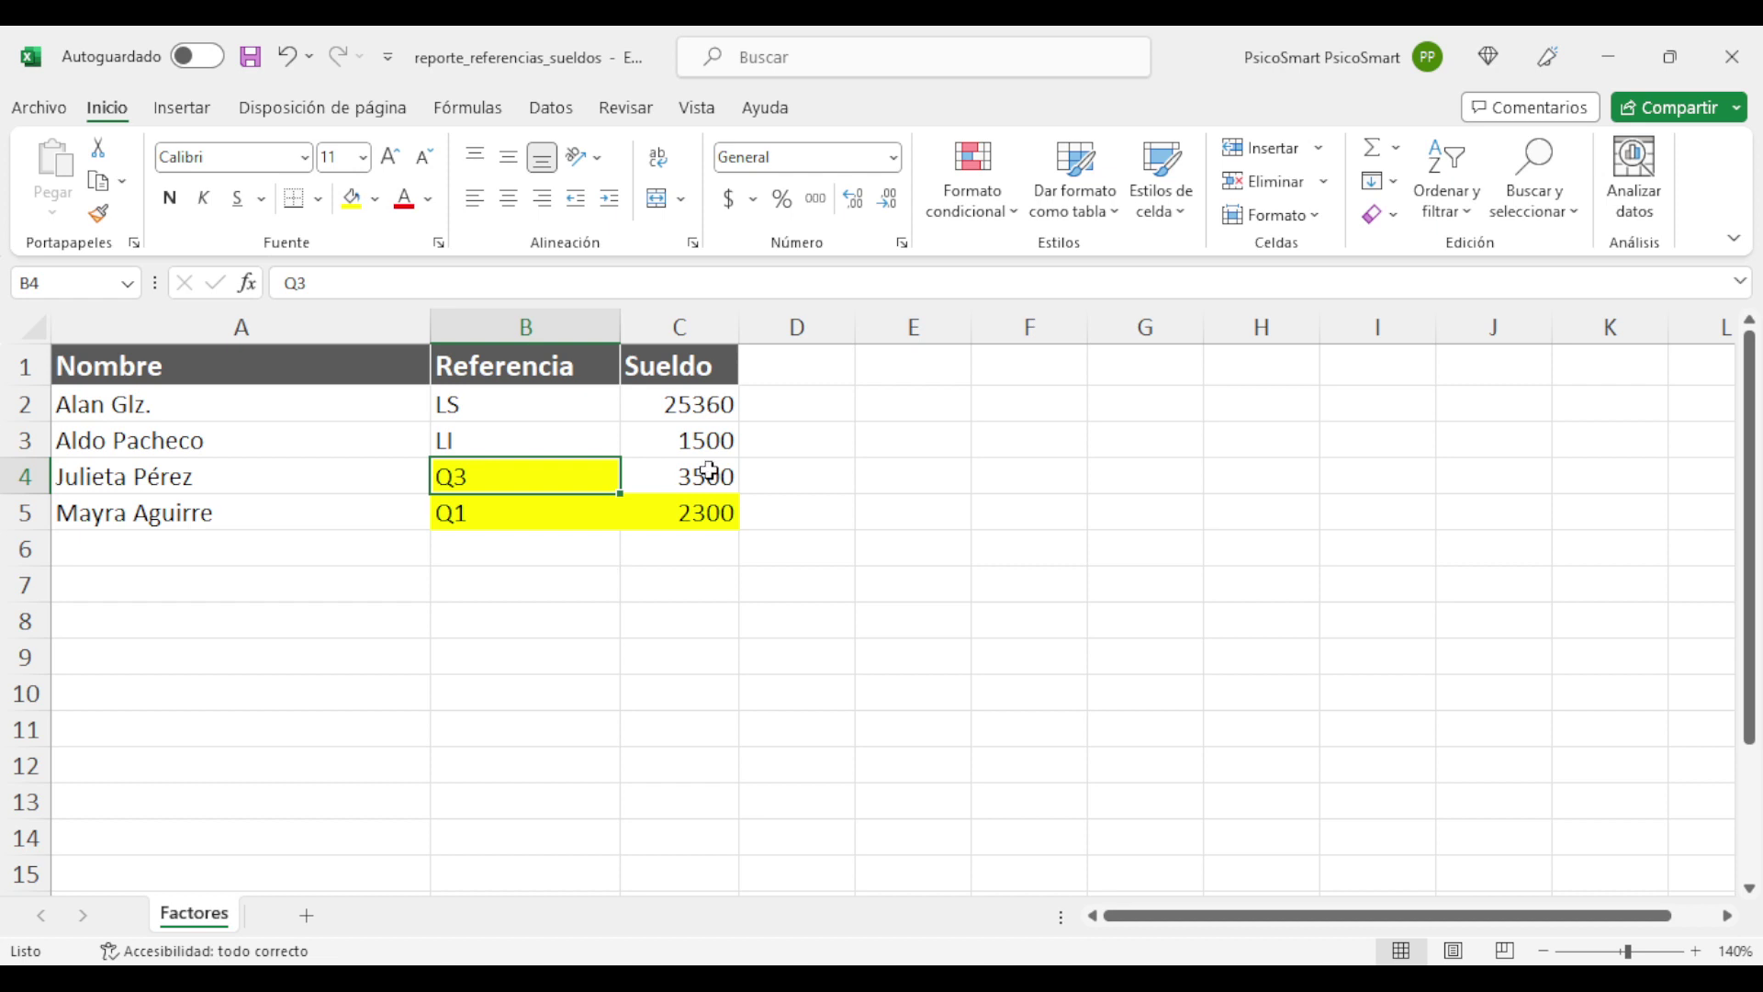
left_click(684, 440)
left_click(352, 200)
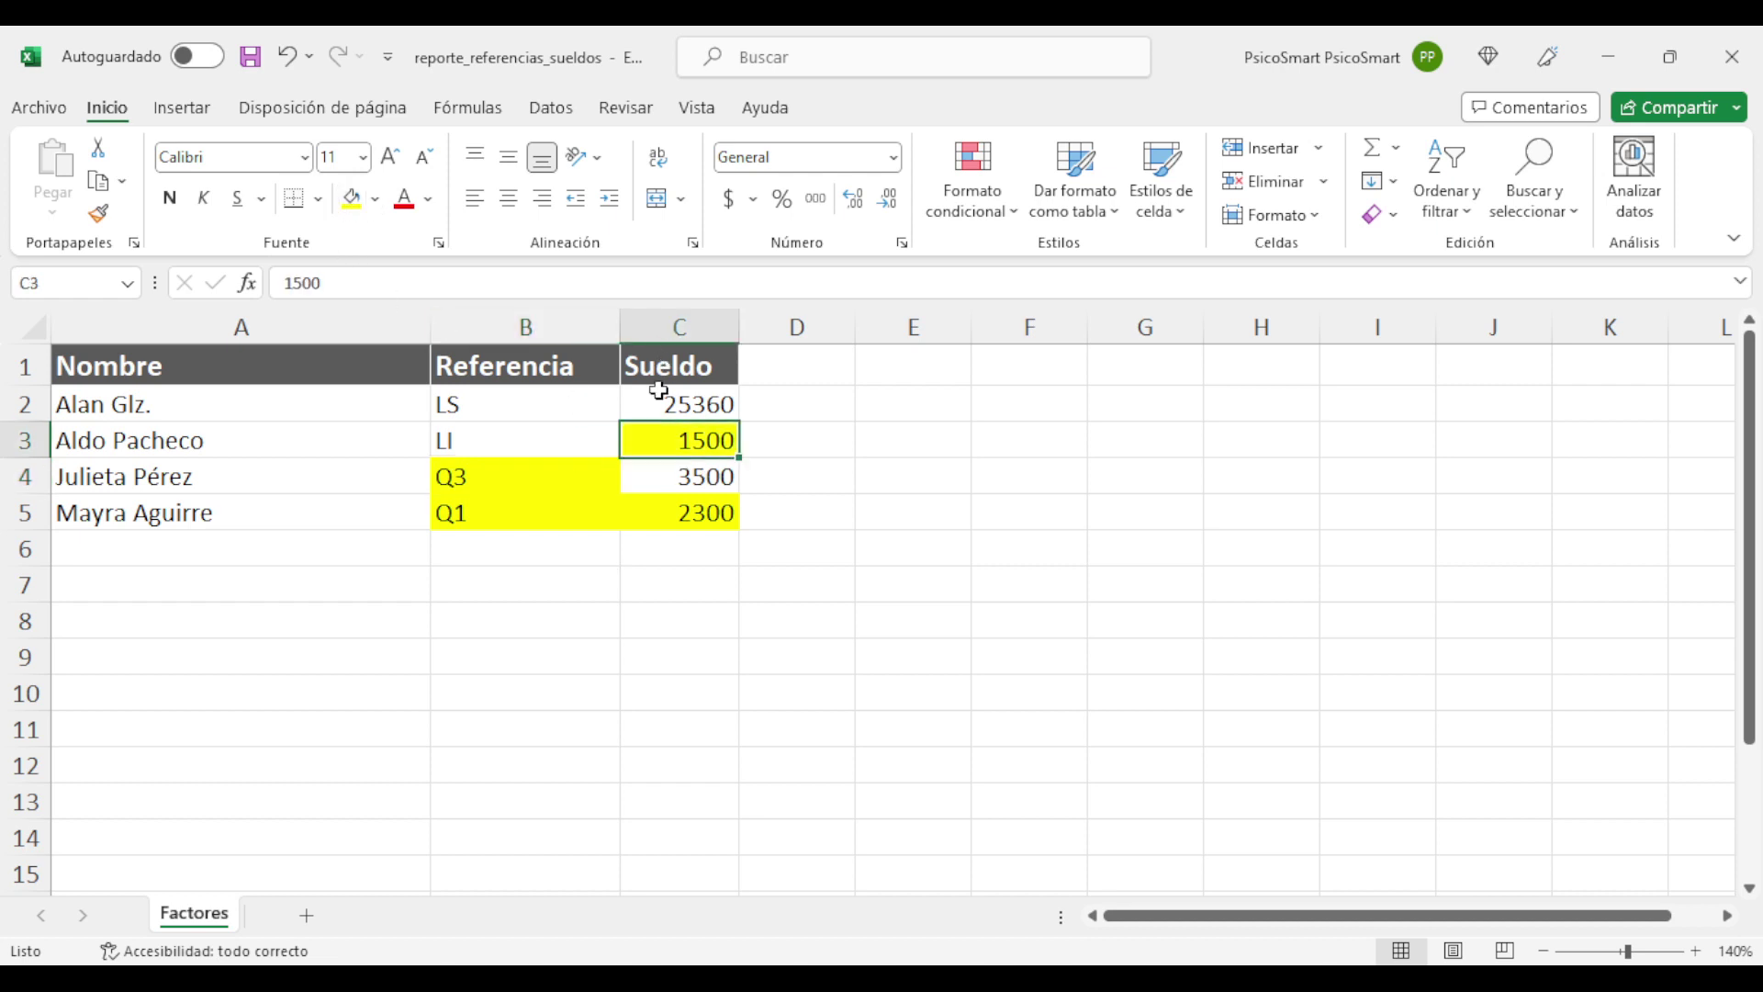
left_click_drag(526, 404, 716, 408)
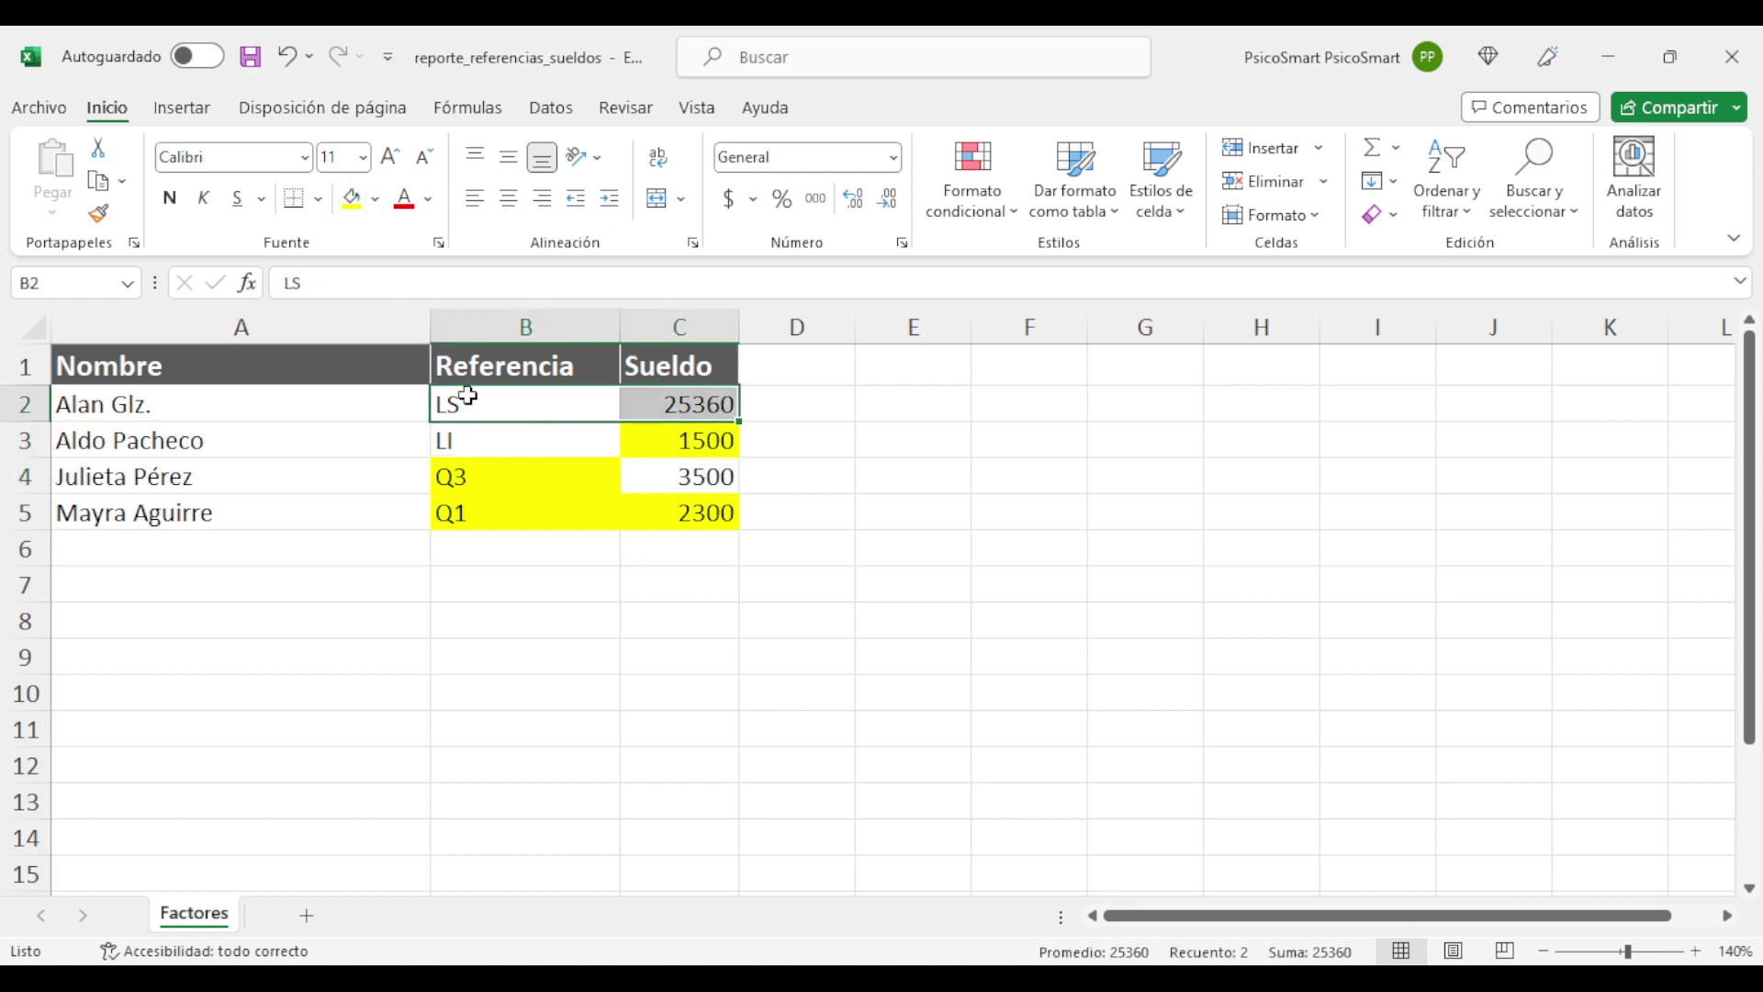
left_click(352, 198)
left_click(582, 713)
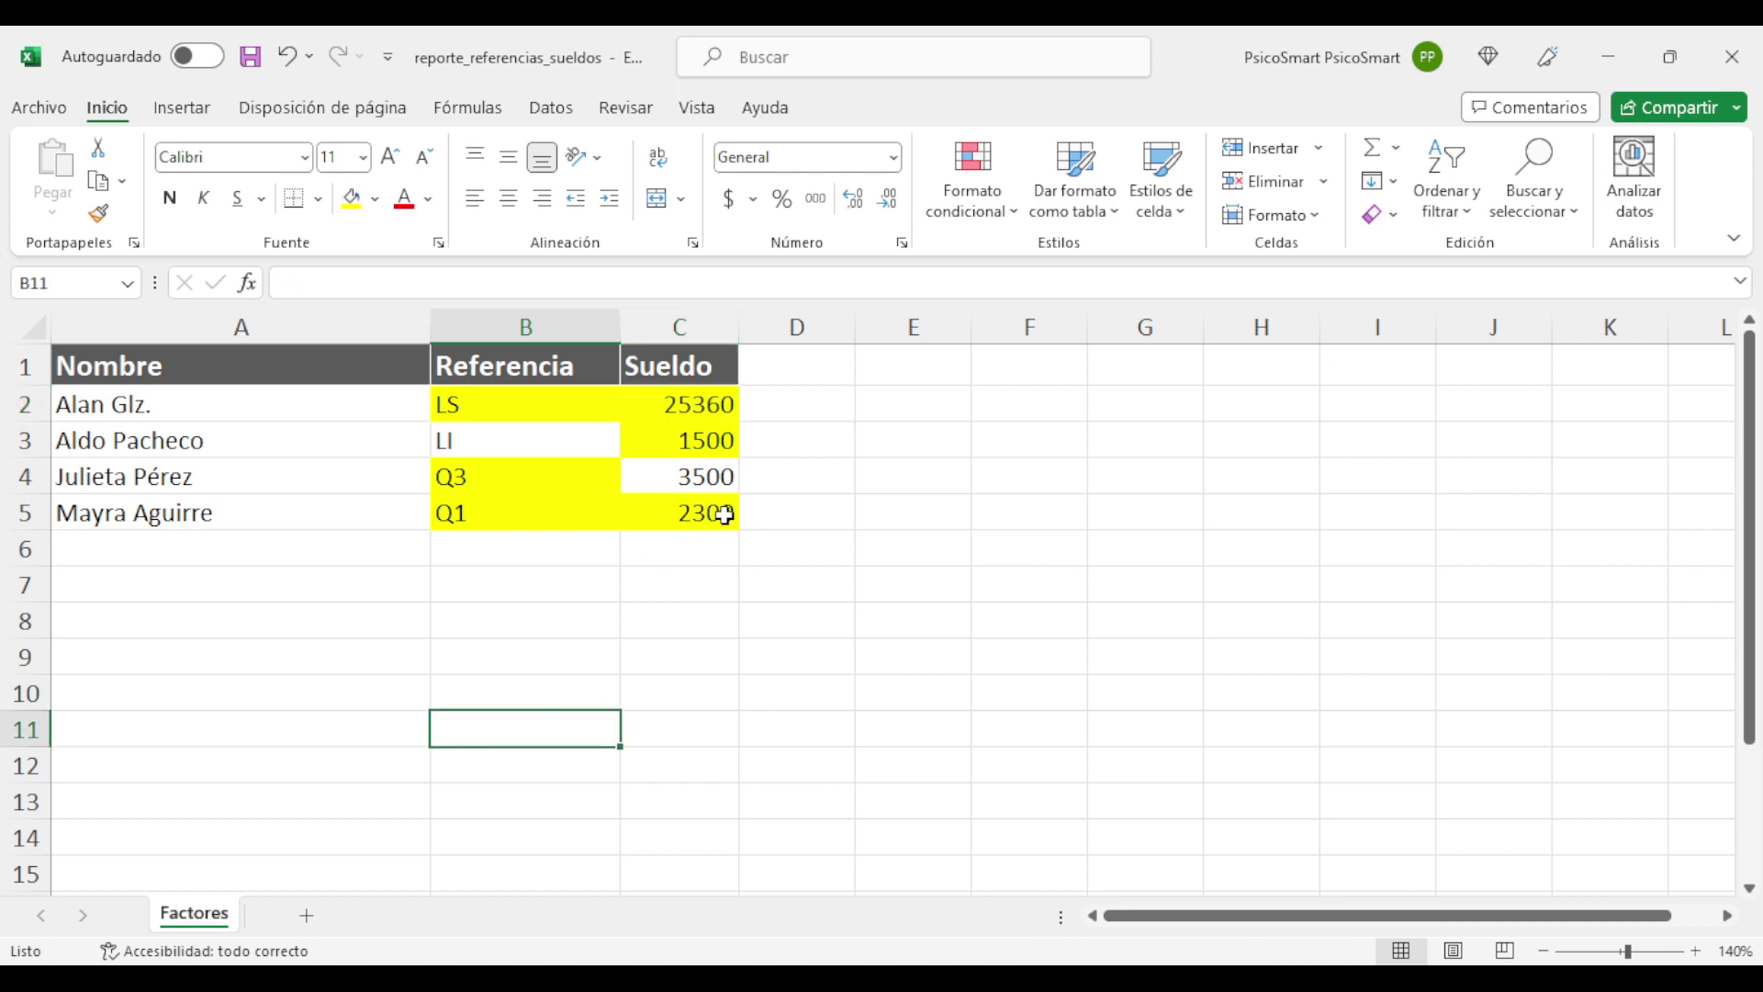
Remove the fill color from cells B2:C5 and save the workbook.
left_click_drag(723, 512, 536, 404)
left_click(378, 201)
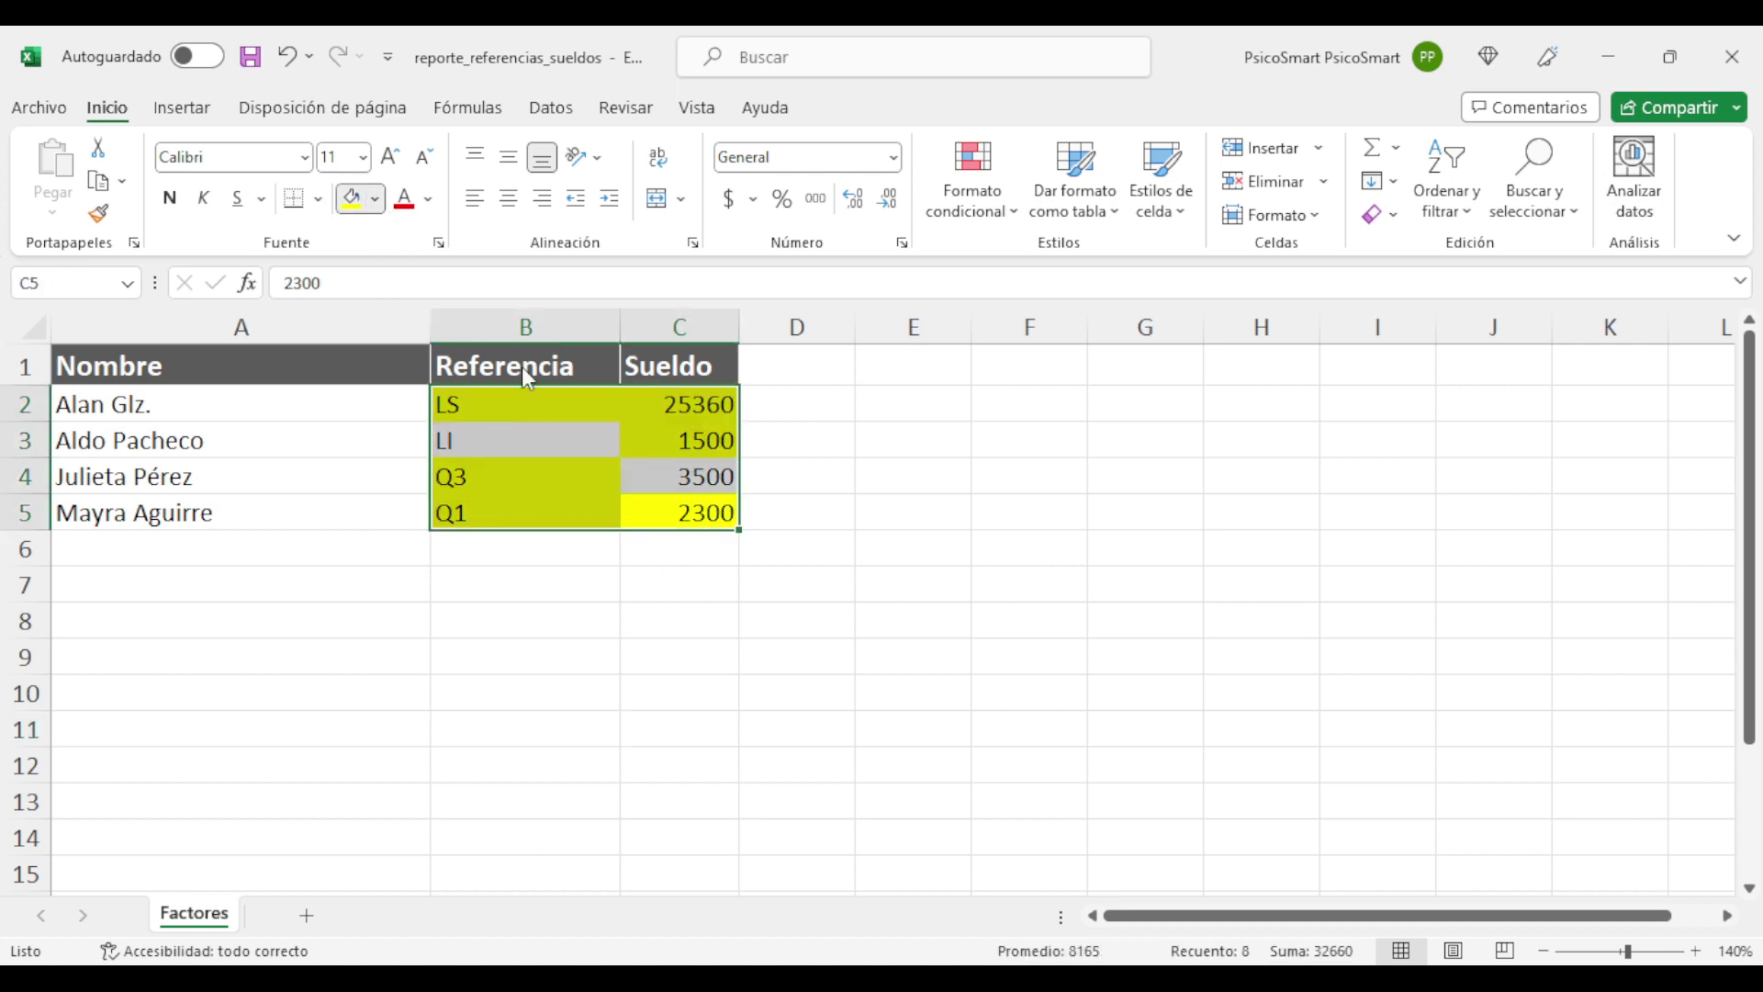
left_click(438, 487)
left_click(668, 542)
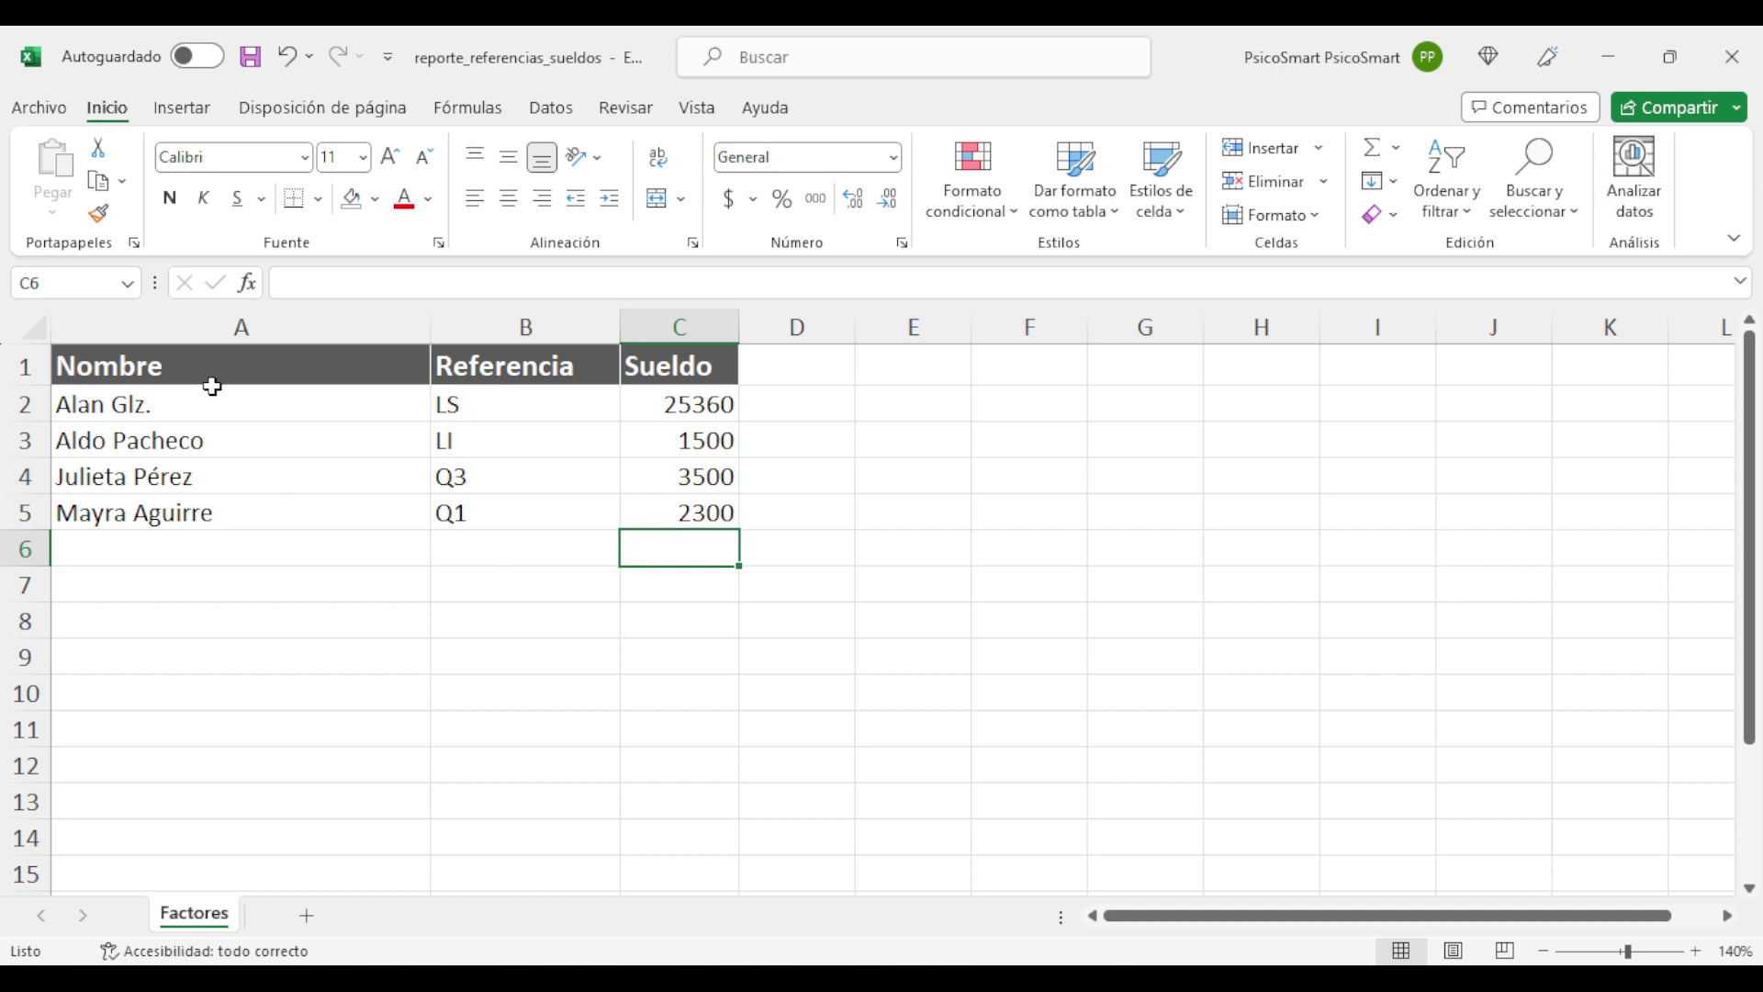
left_click(196, 360)
left_click(249, 56)
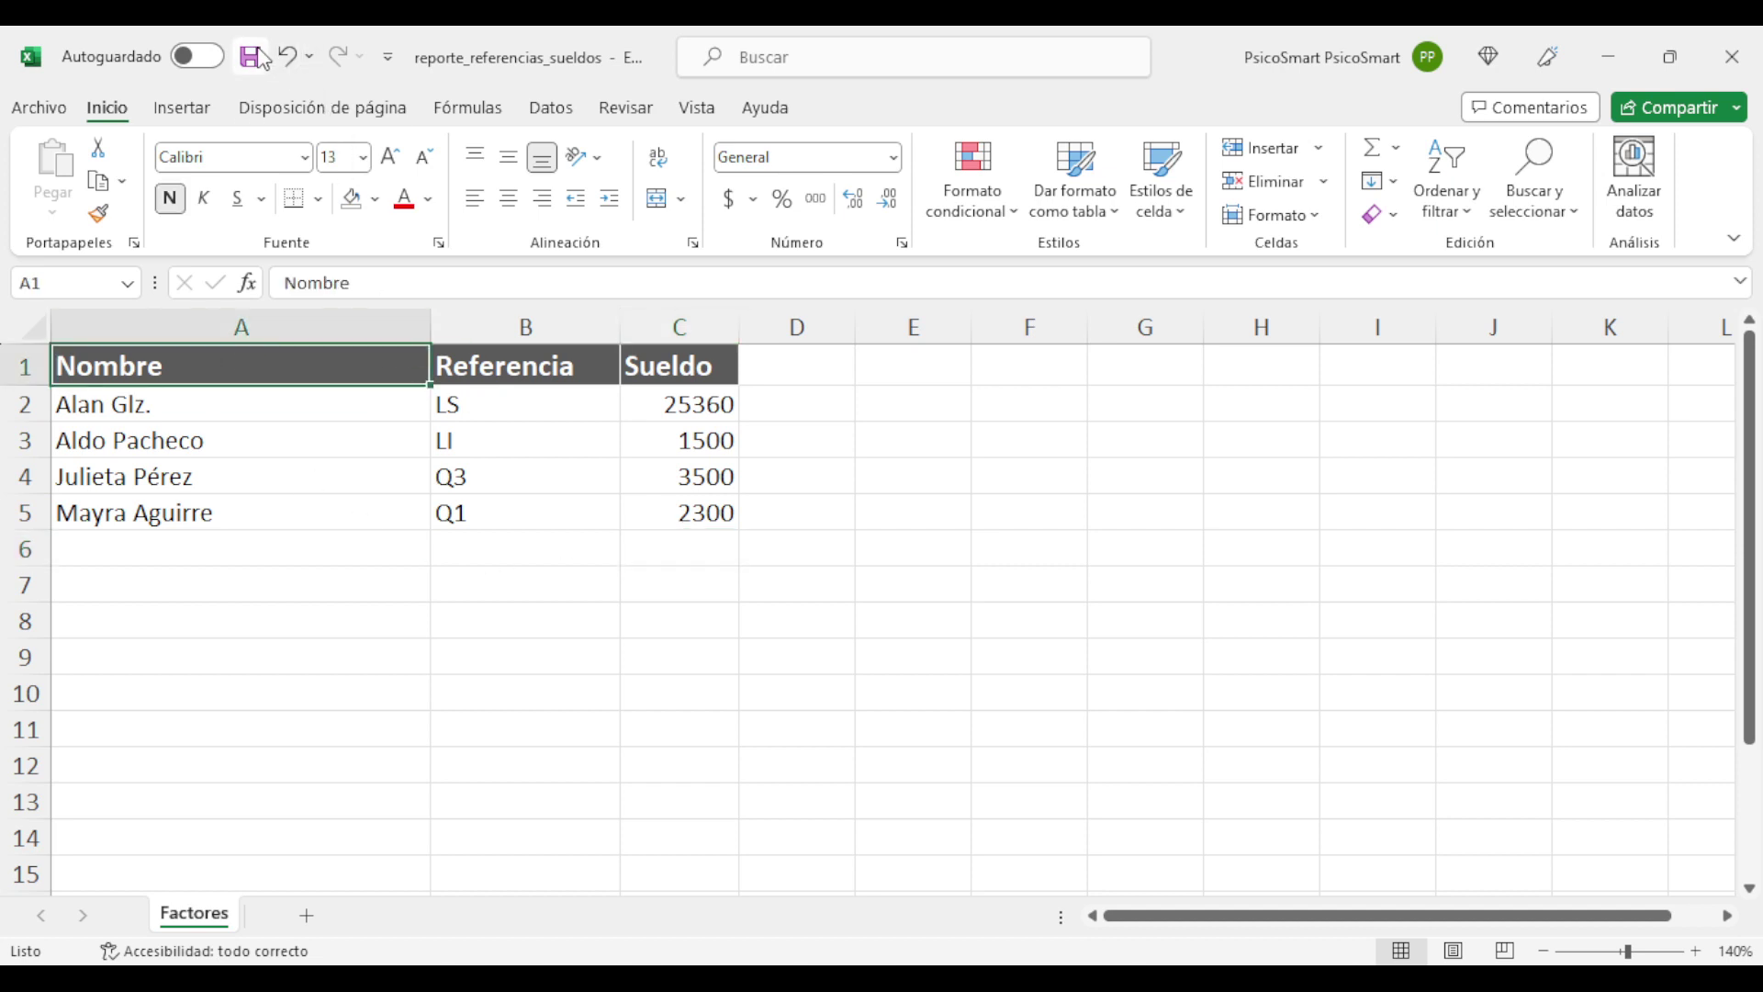
Switch to Salariz and go to the XLSX file upload area of the bulk references and salaries page.
left_click(813, 976)
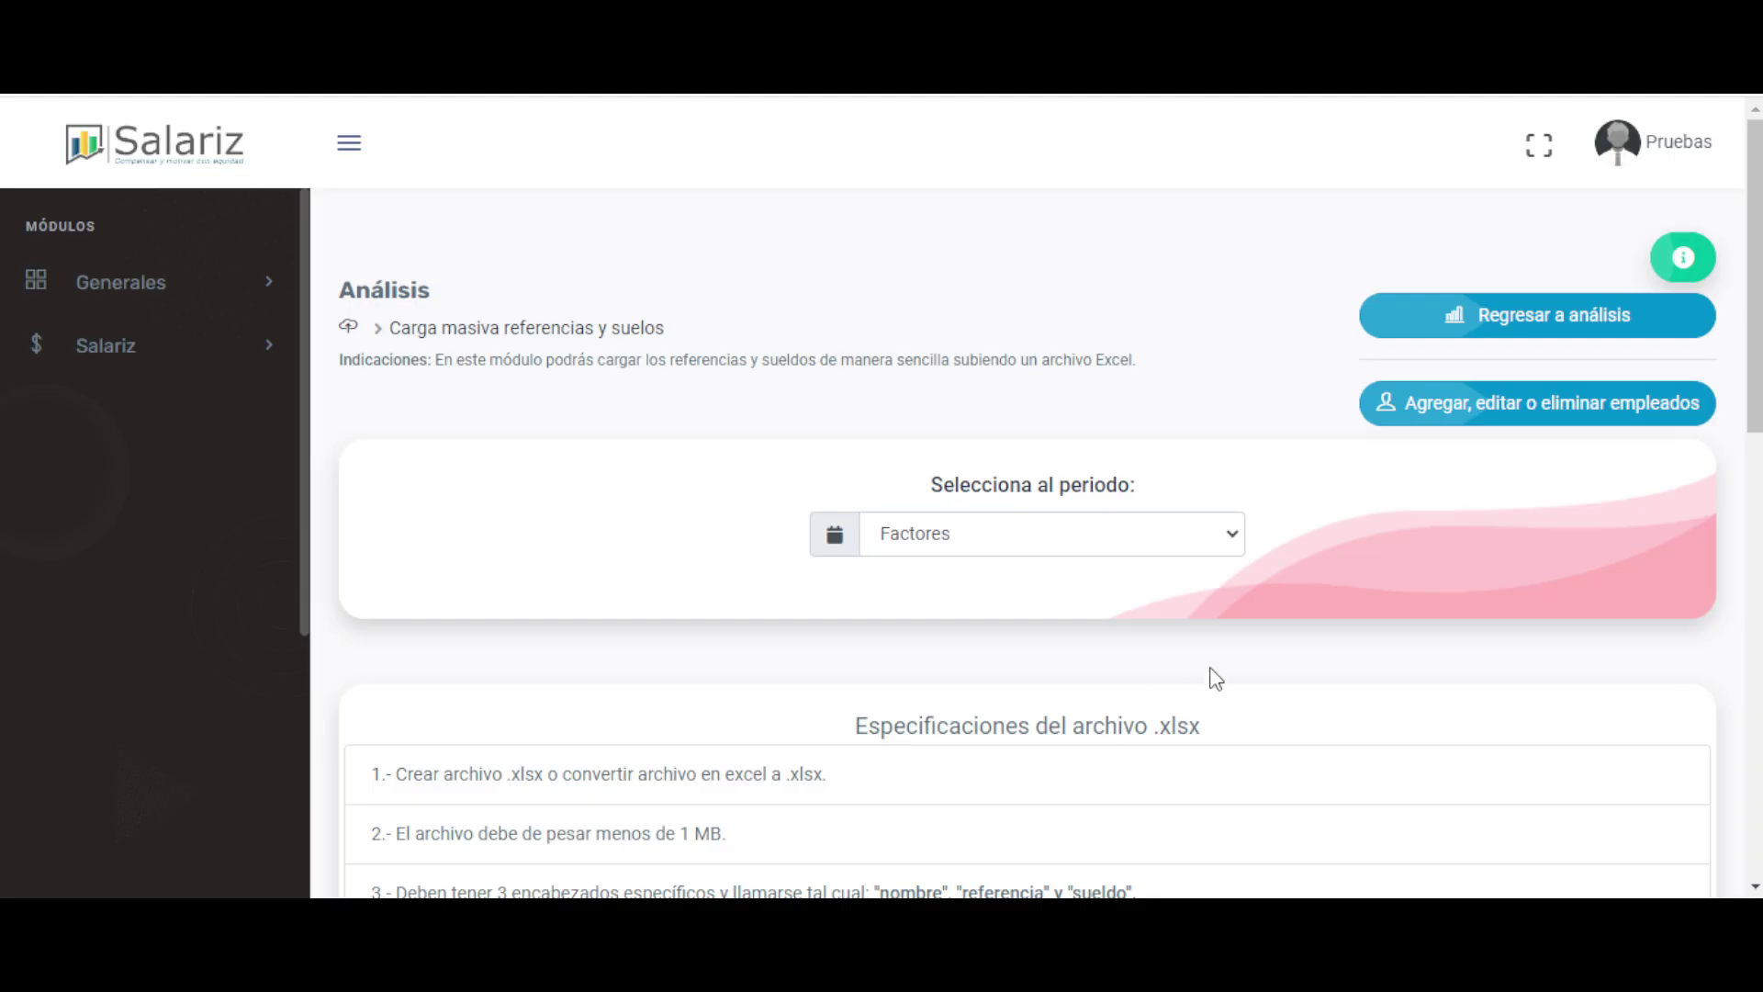
scroll(1231, 638, "down", 7)
scroll(1231, 637, "down", 4)
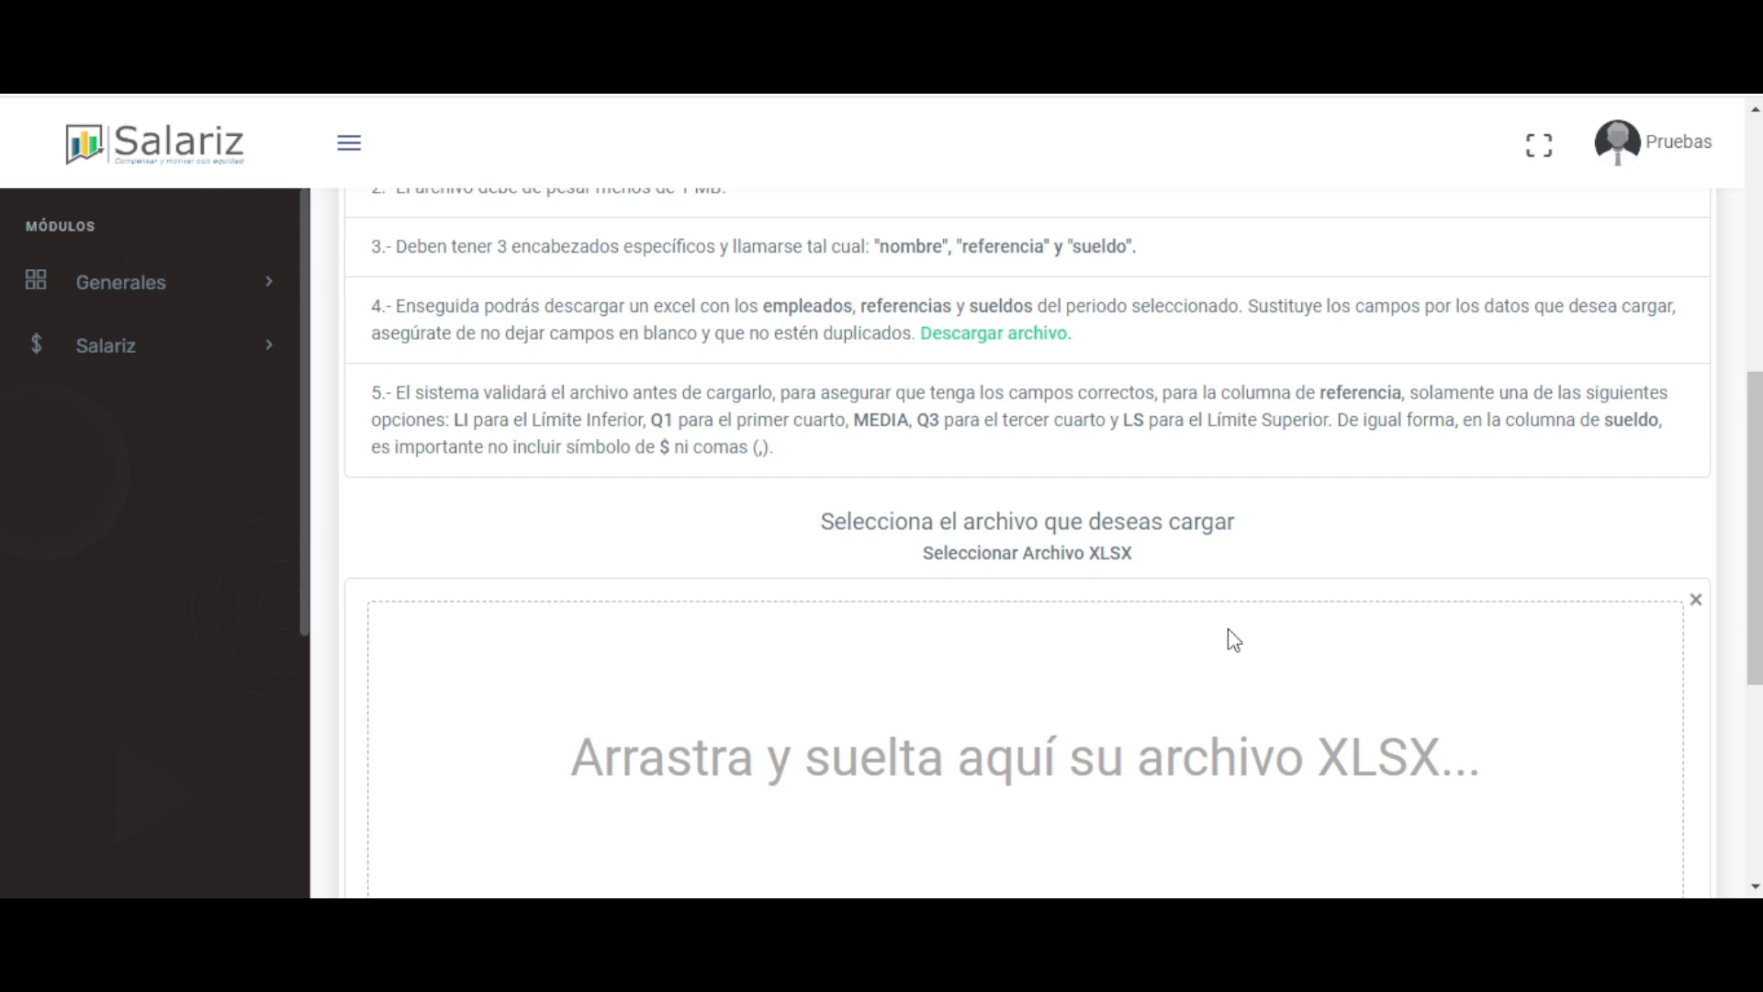
scroll(1231, 638, "up", 1)
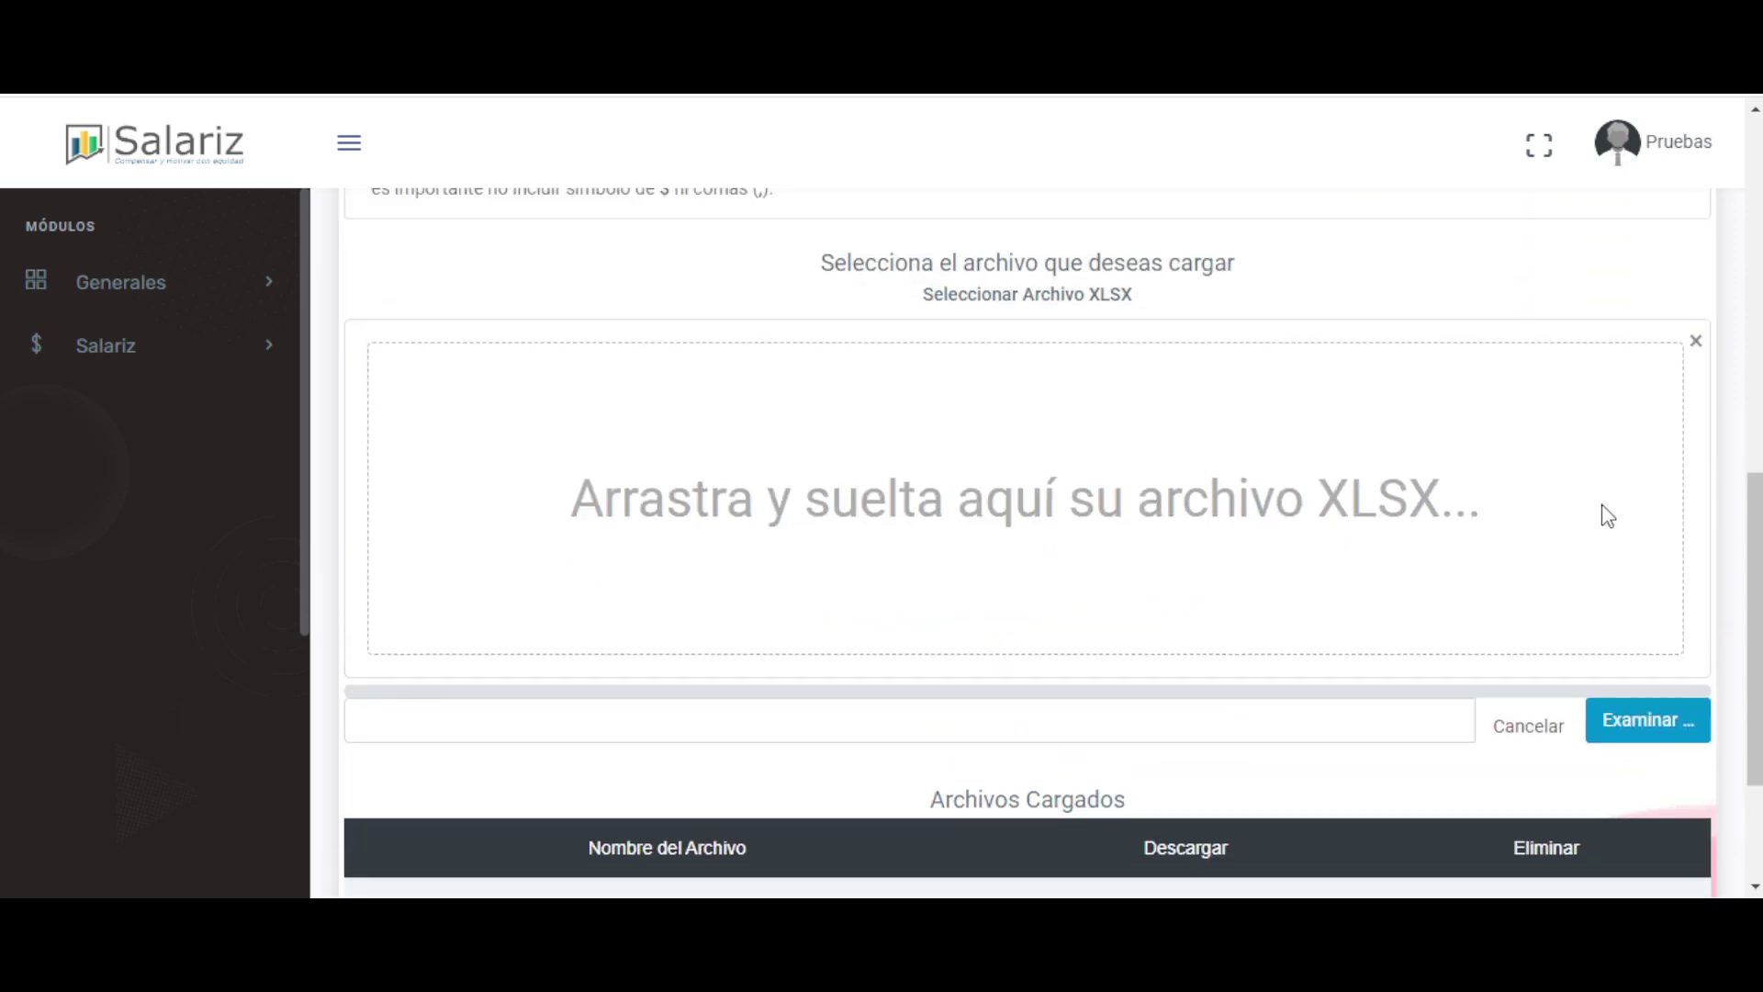
Try to select the file "Catálogo de Software PsicoSmart - América Latina.pdf" for the bulk upload.
left_click_drag(1607, 511, 565, 470)
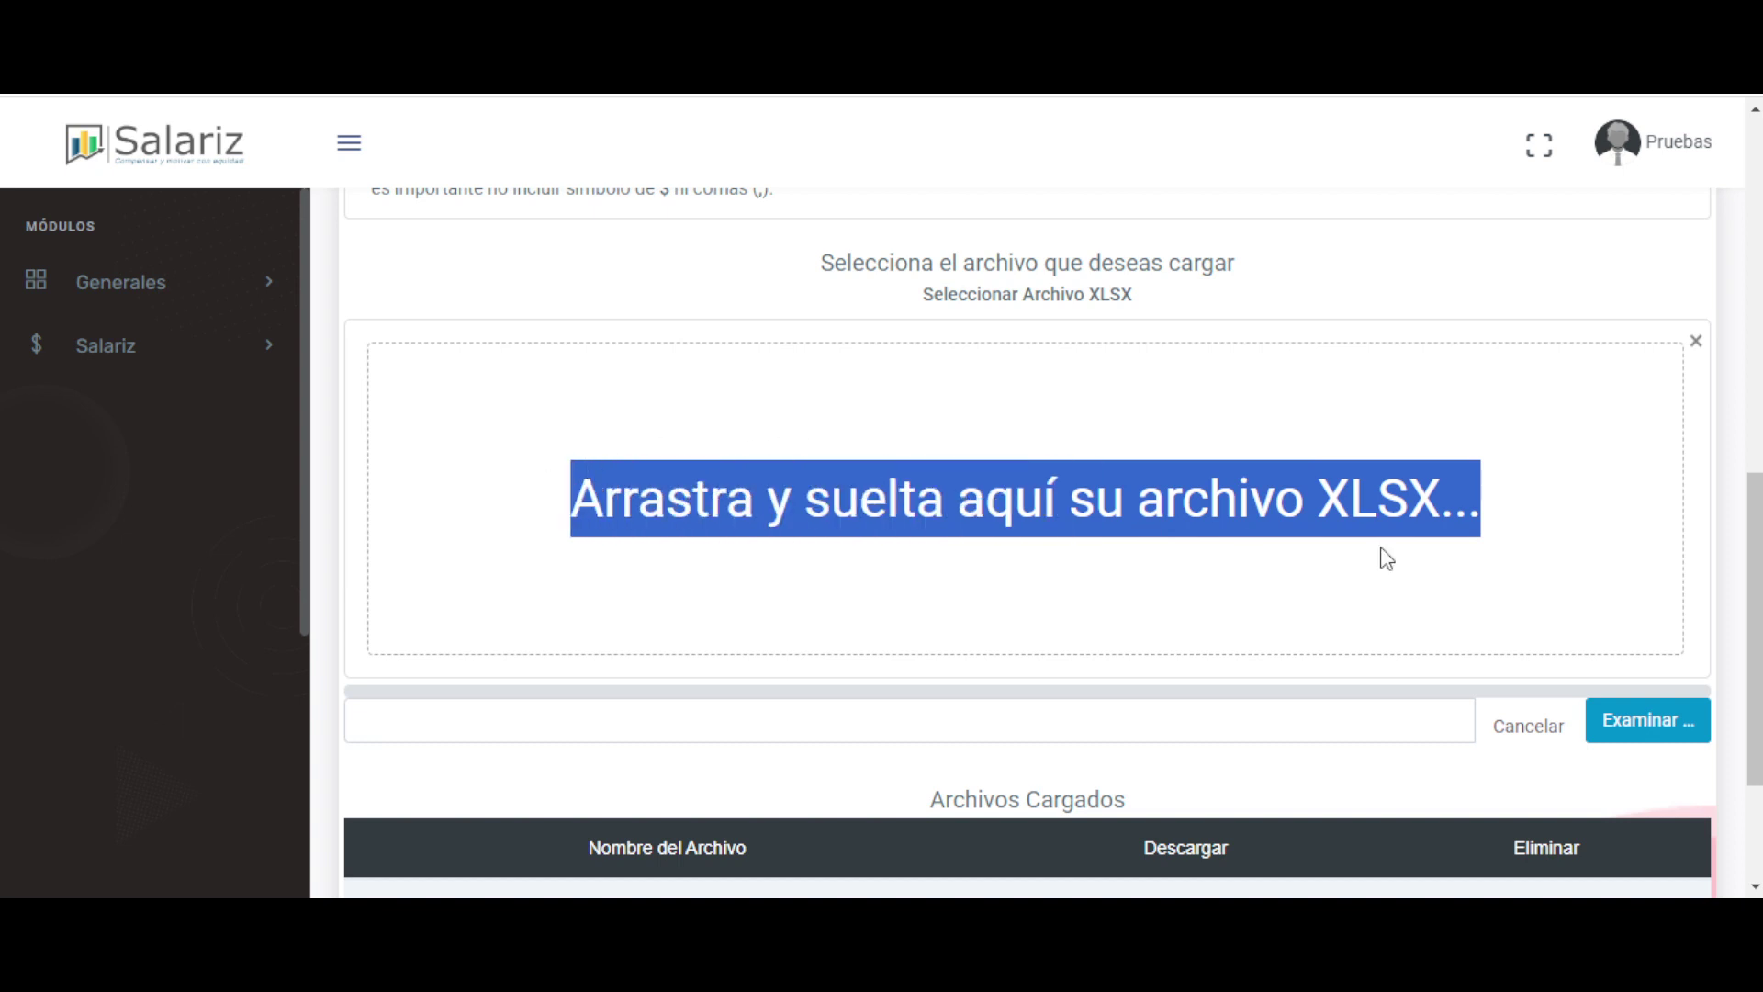
left_click(1565, 788)
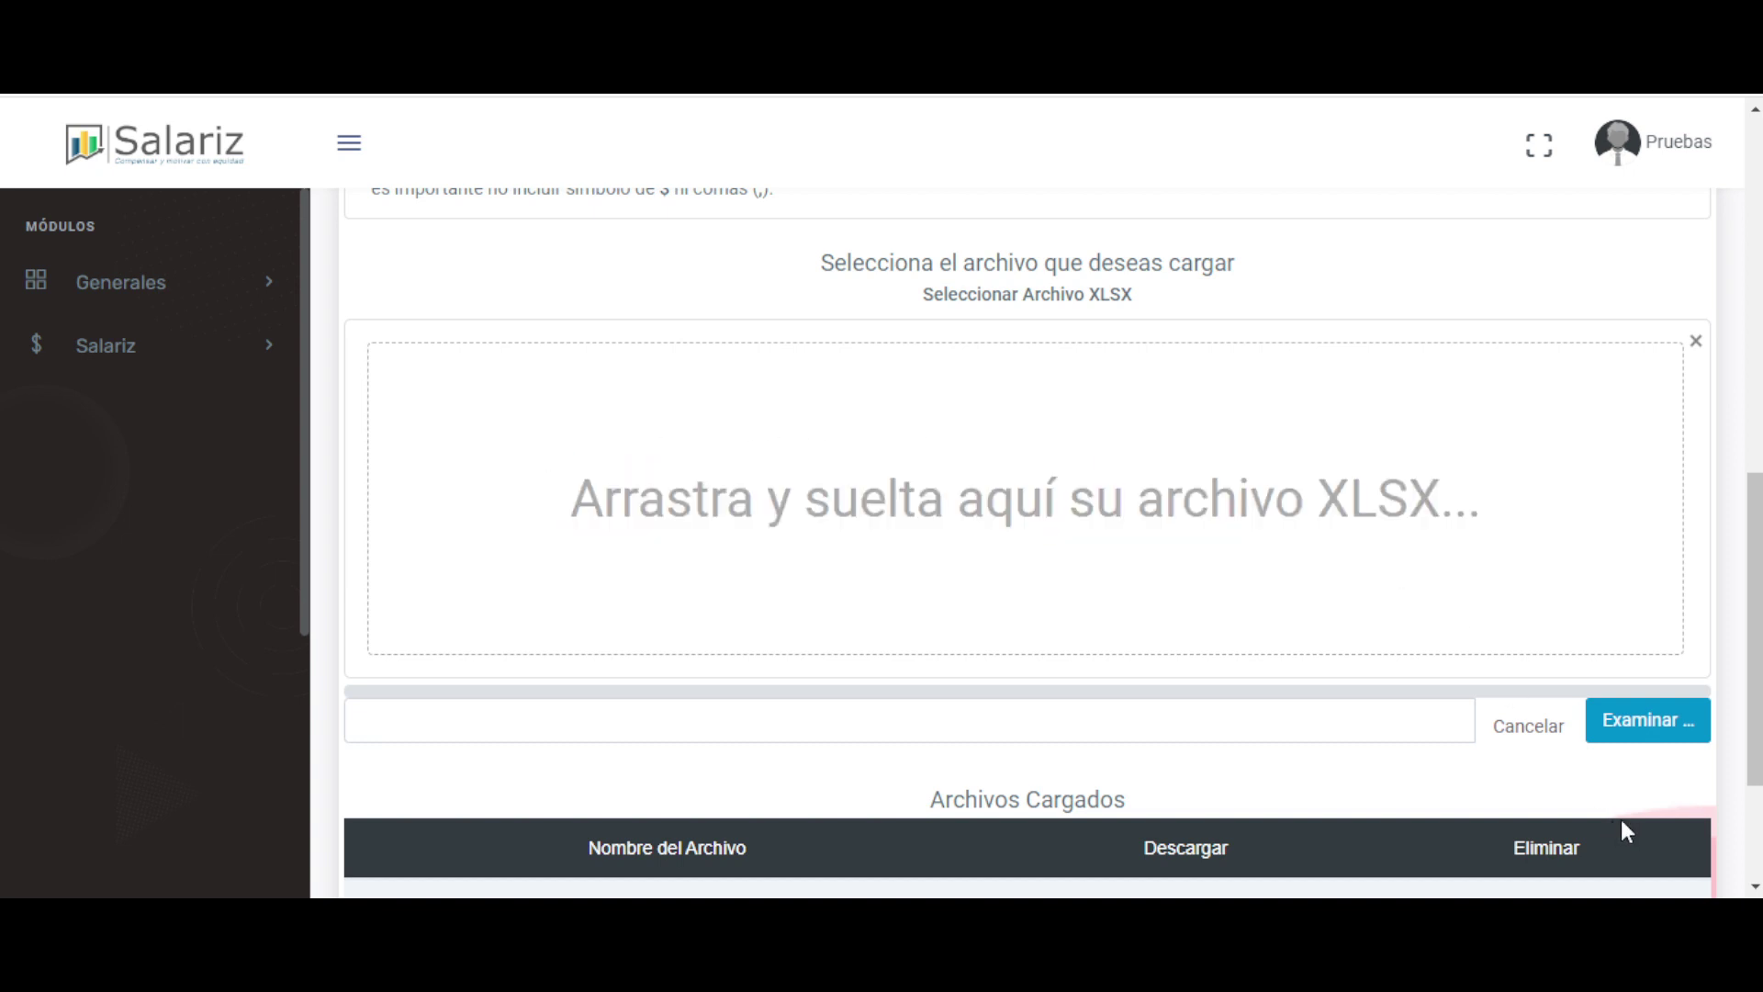
left_click(1654, 725)
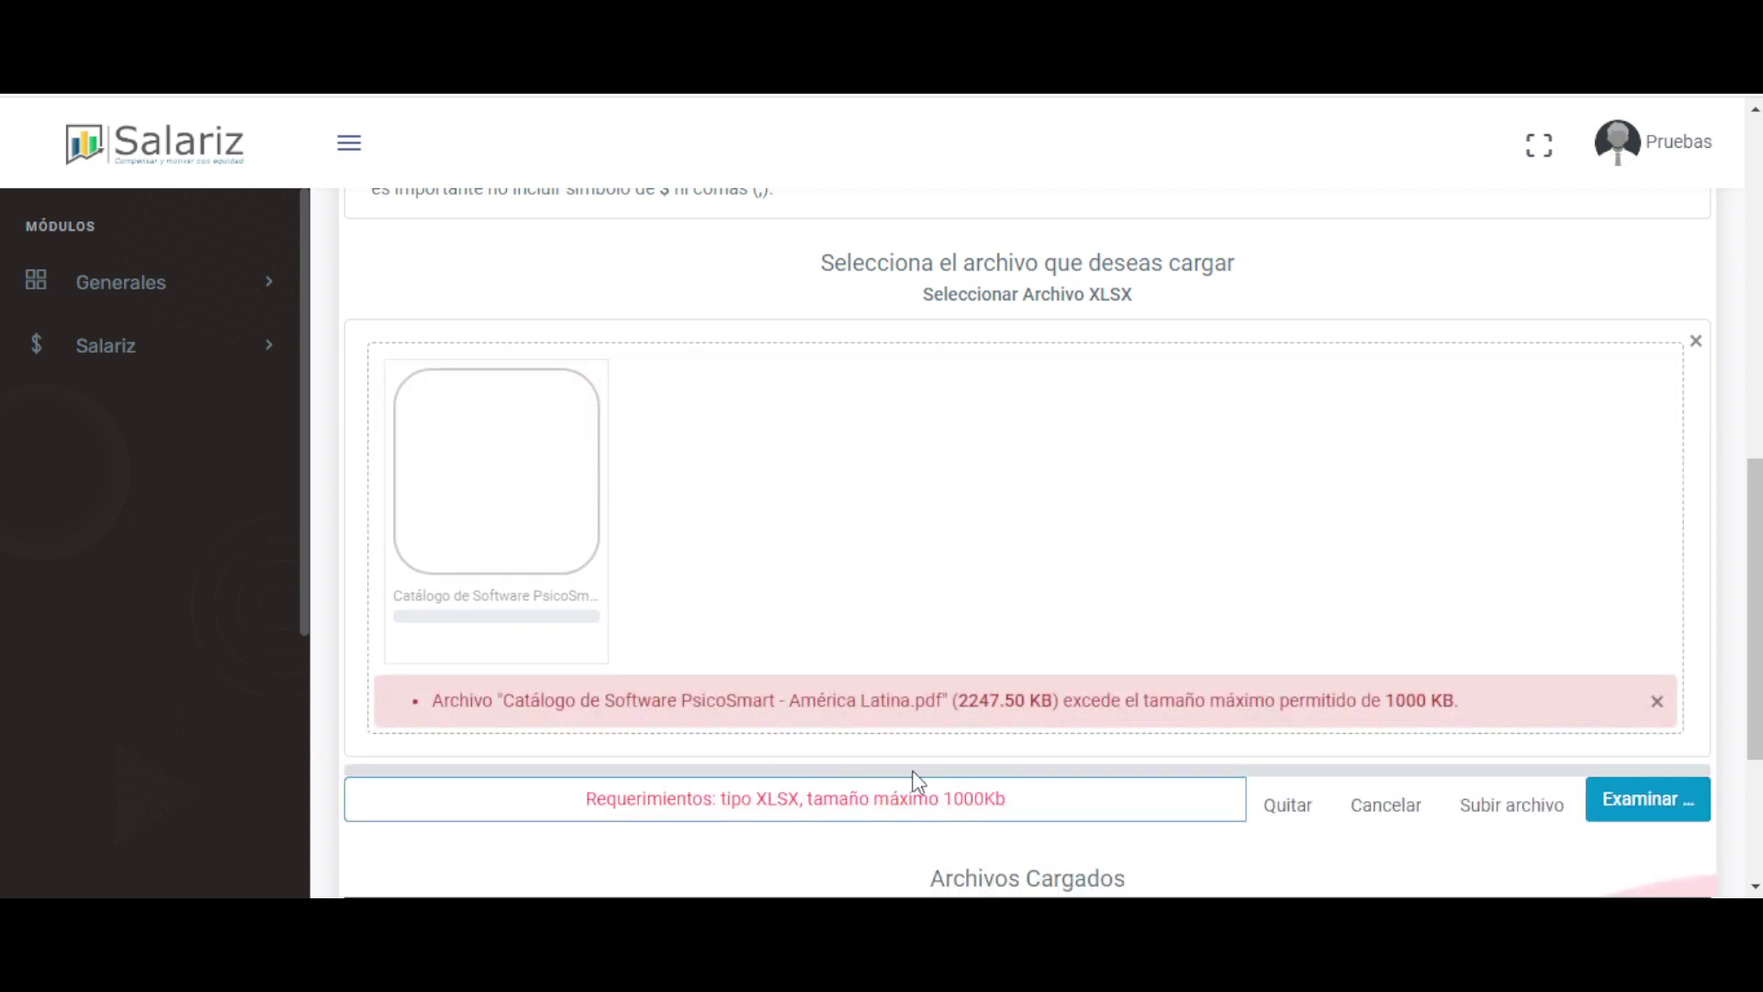
Examine the file type and size requirements and the rejection message for the selected PDF.
left_click_drag(595, 797, 834, 823)
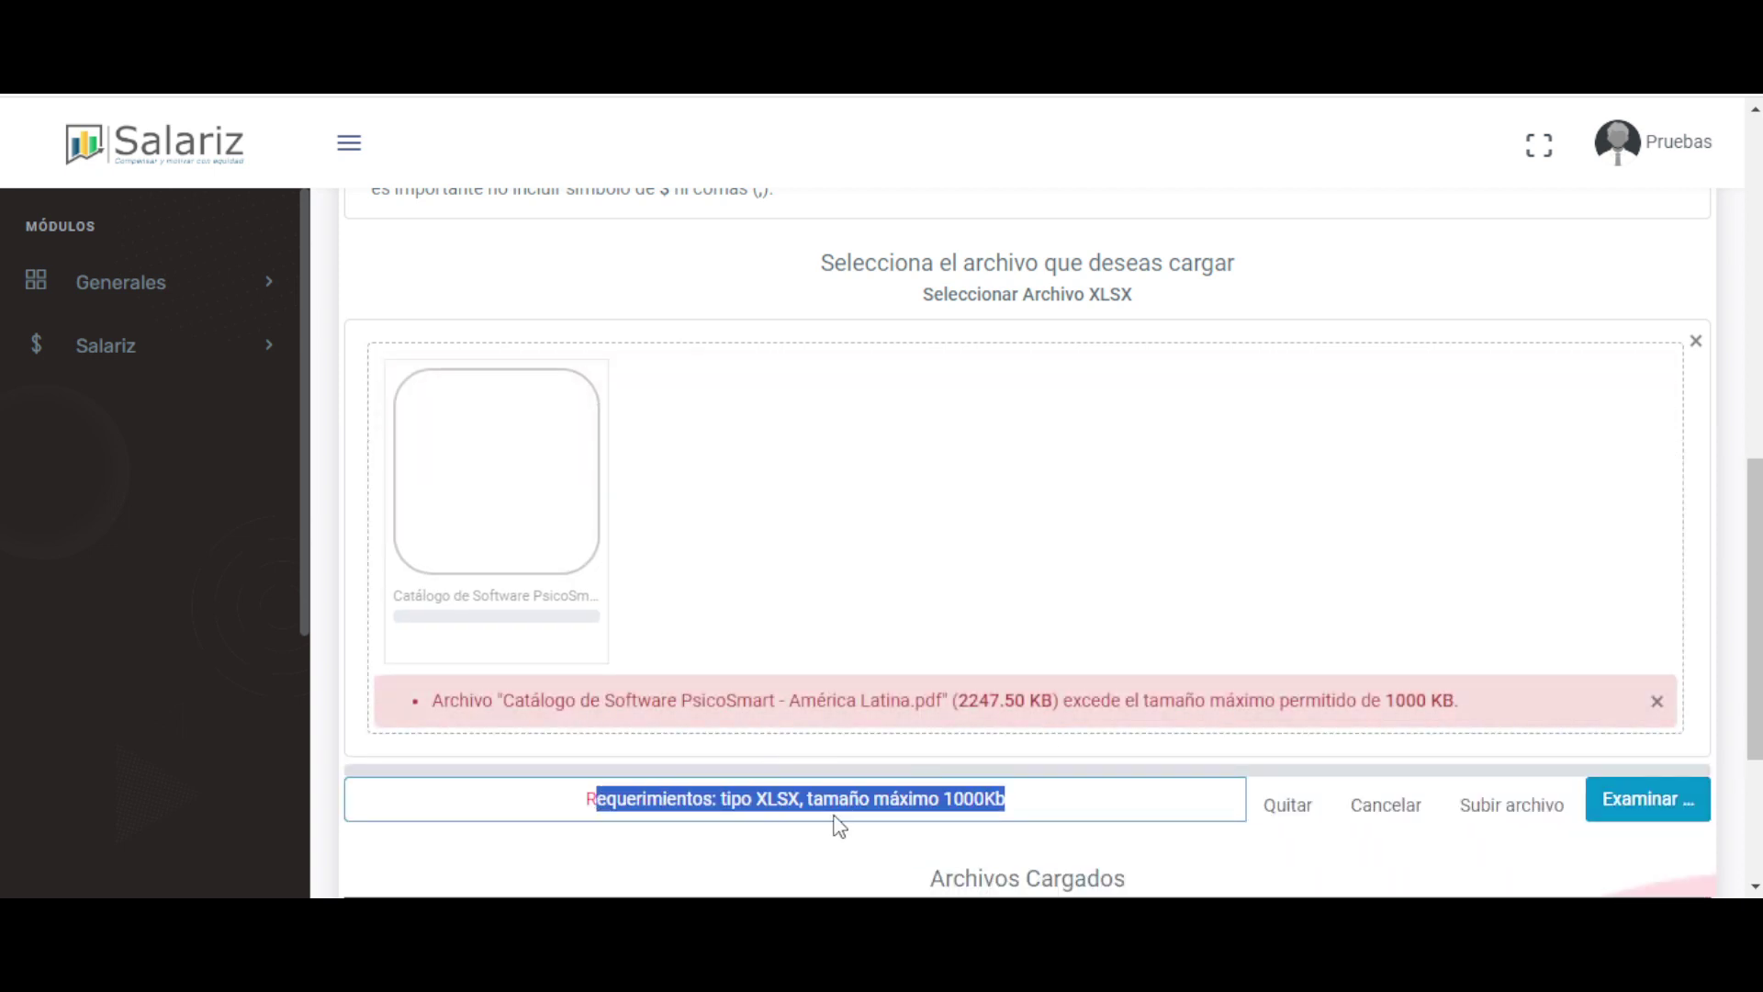
left_click(1289, 734)
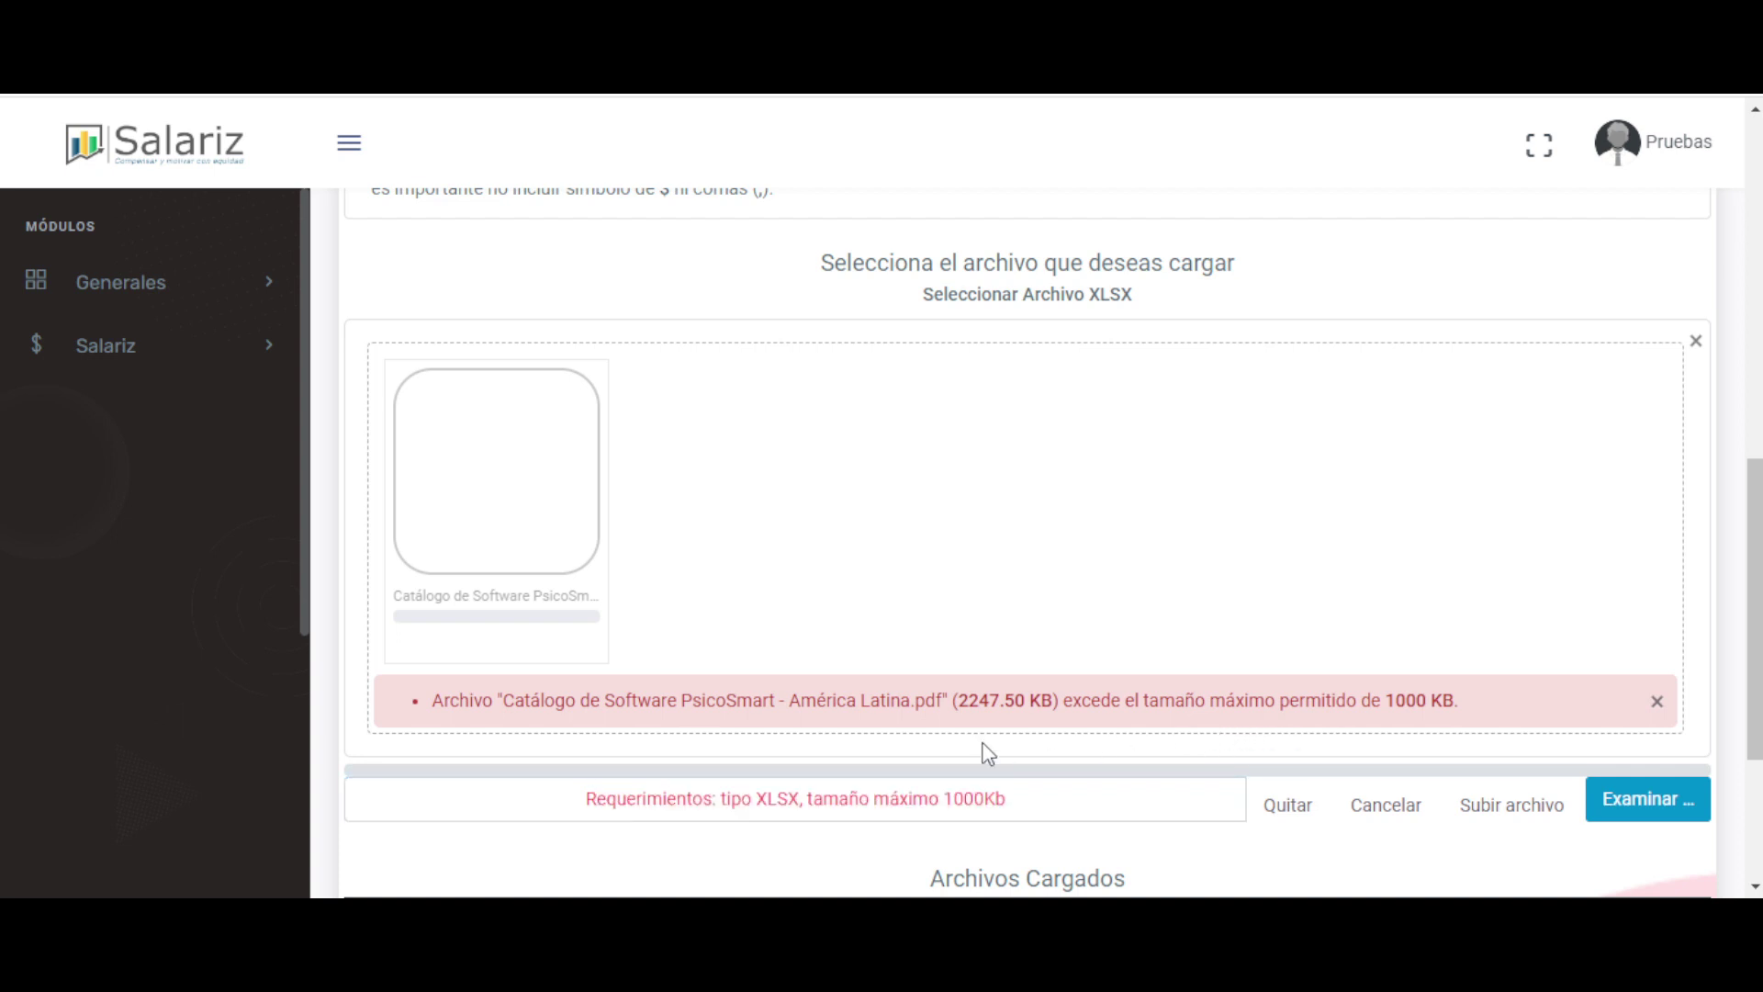
double_click(775, 799)
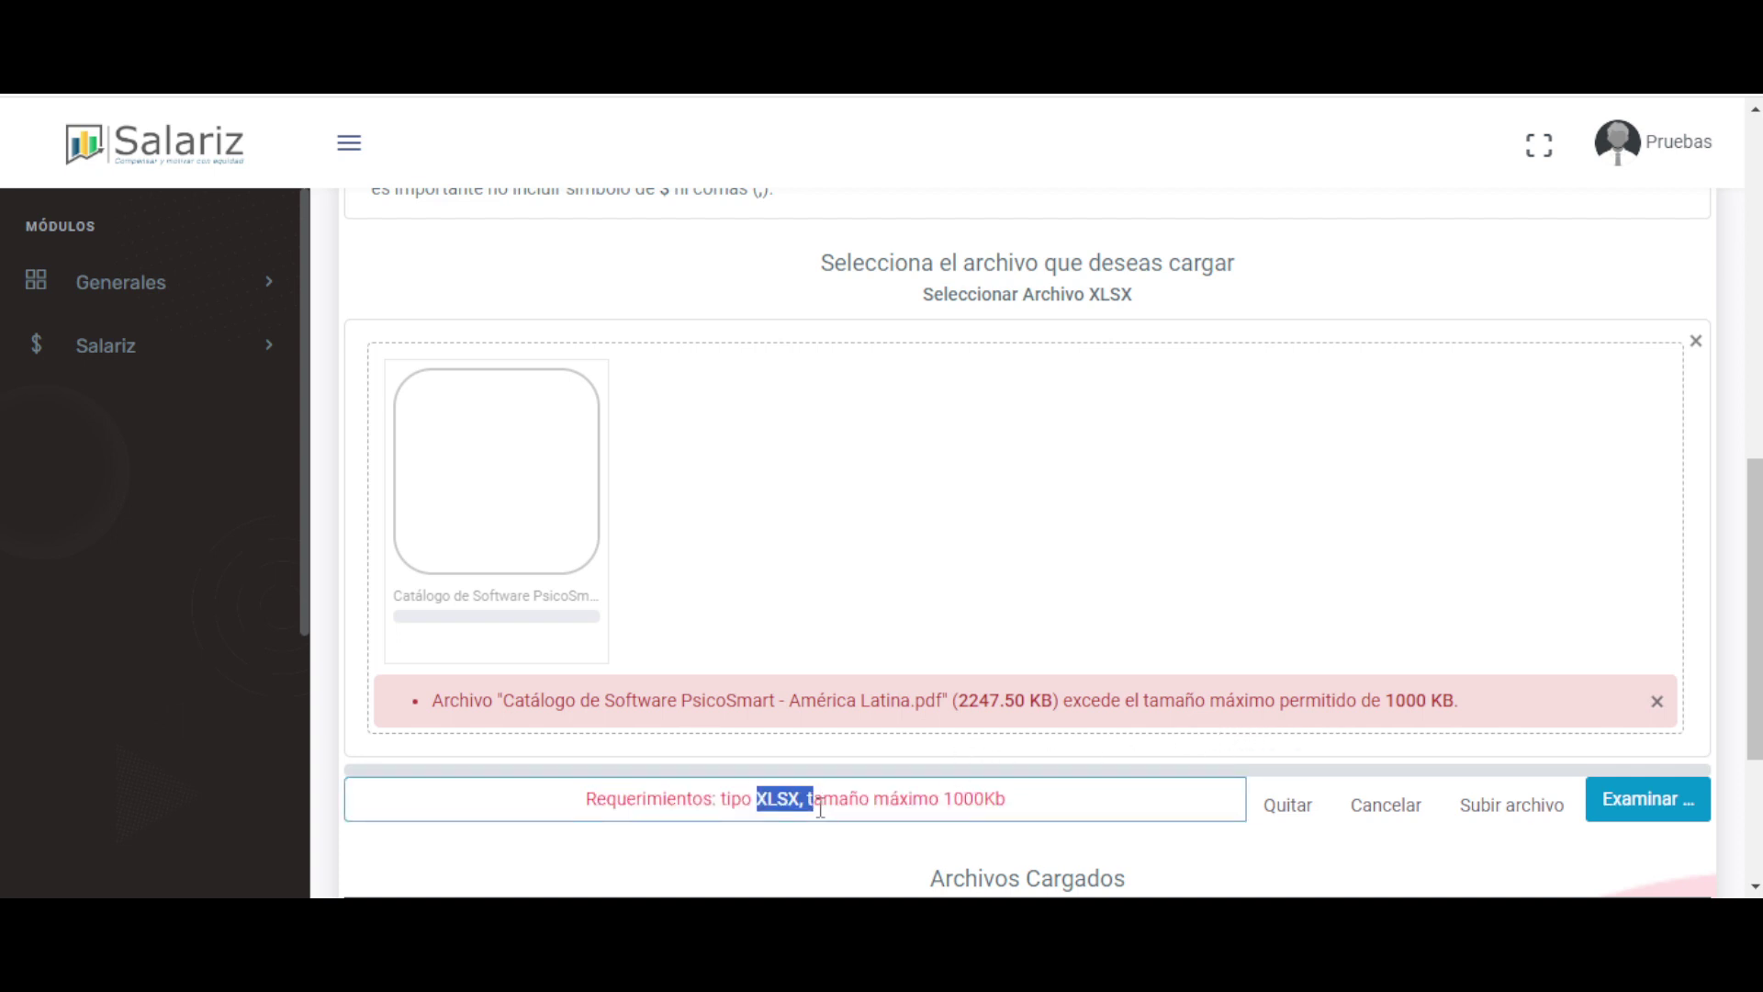
left_click(1001, 804)
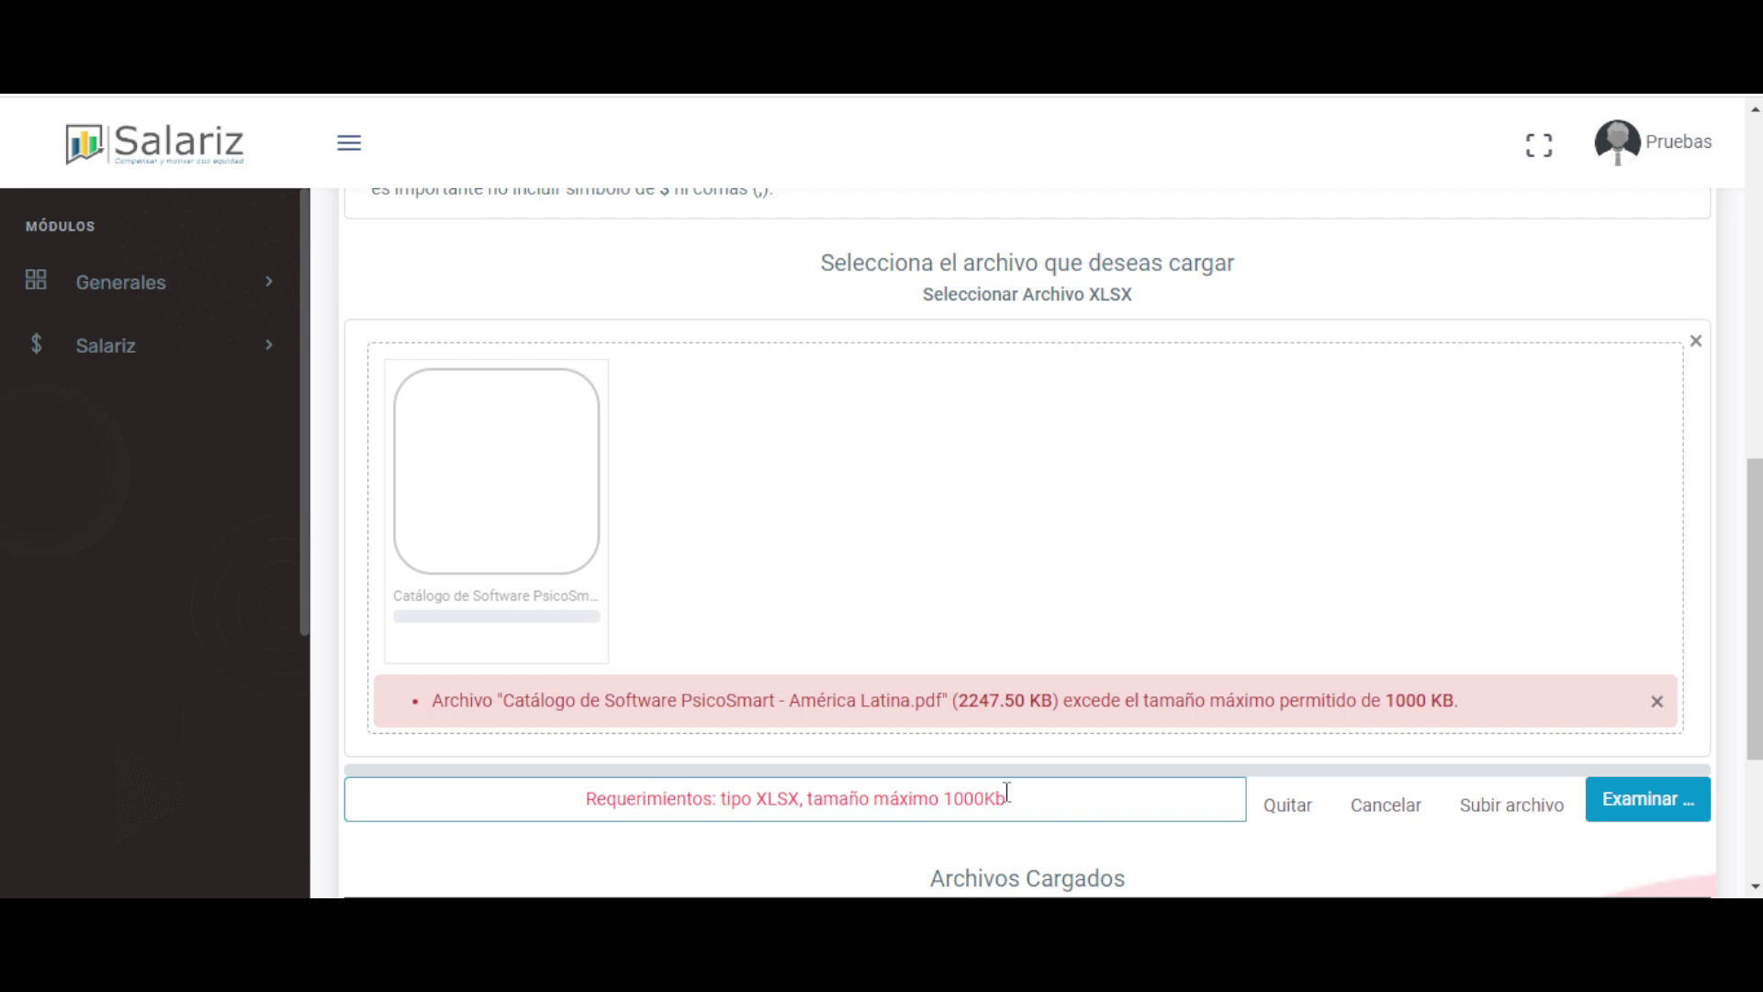
left_click(1109, 703)
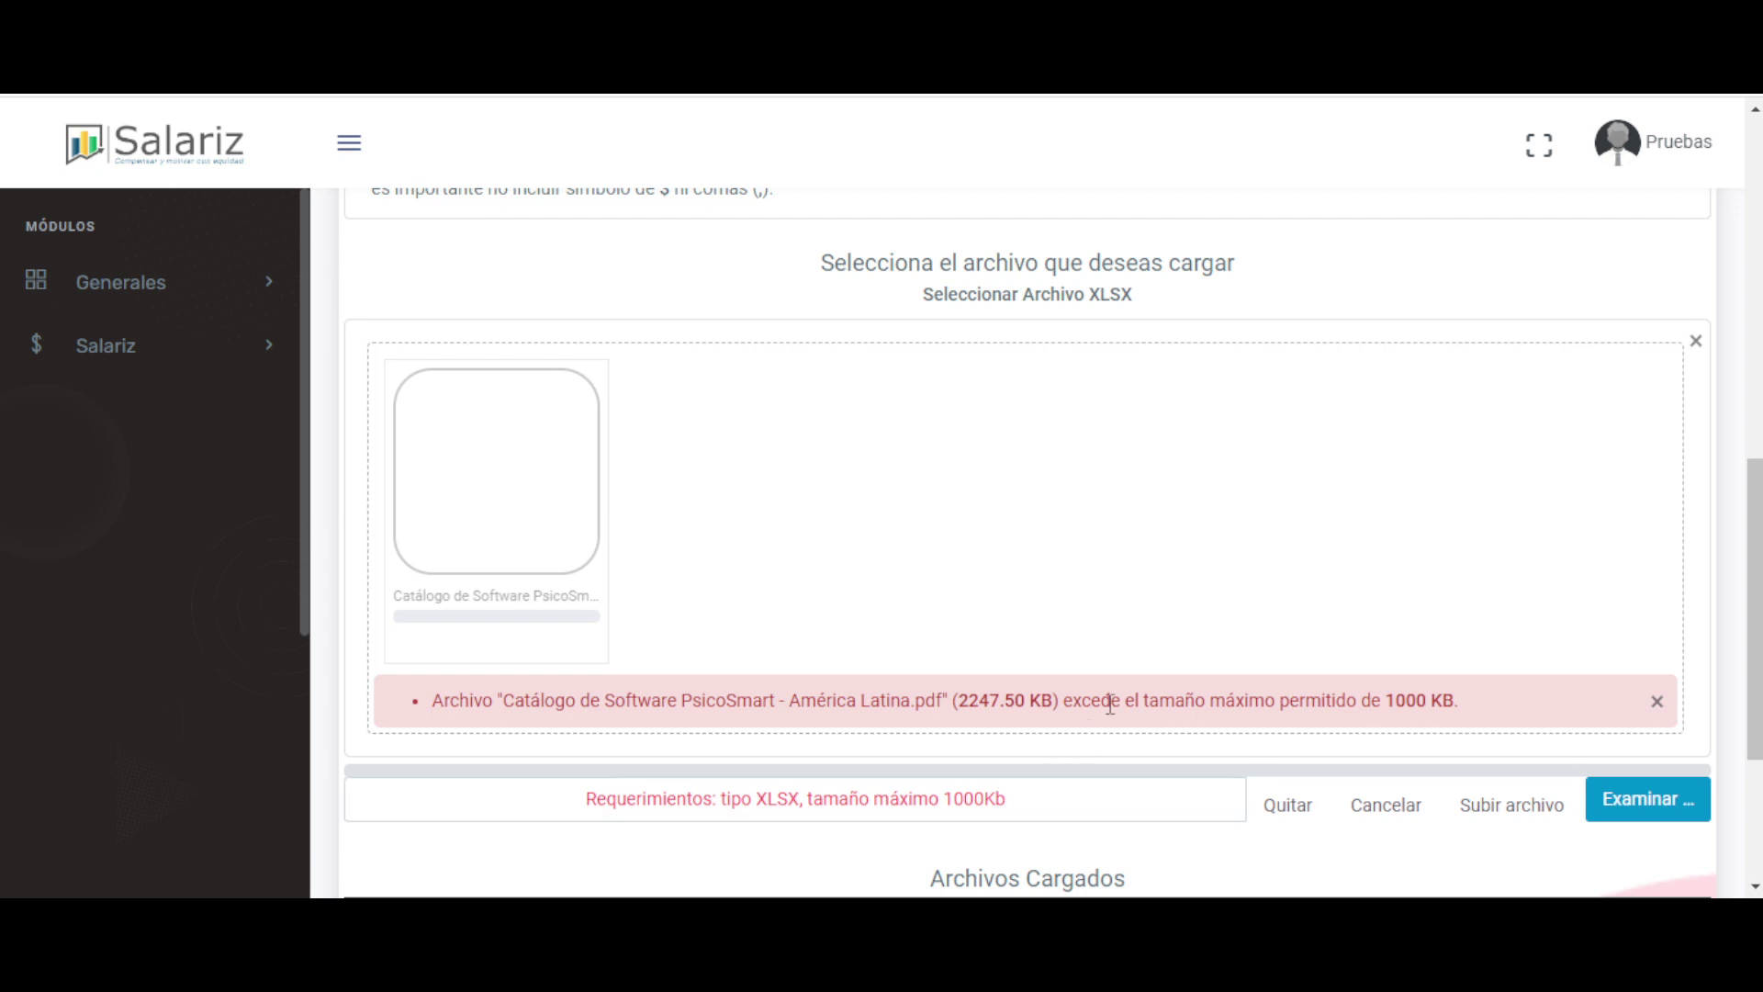
left_click_drag(1109, 703, 1515, 721)
left_click(953, 702)
double_click(929, 697)
Replace the PDF with reporte_referencias_sueldos.xlsx as the file to load and clear that selection again.
left_click(1276, 808)
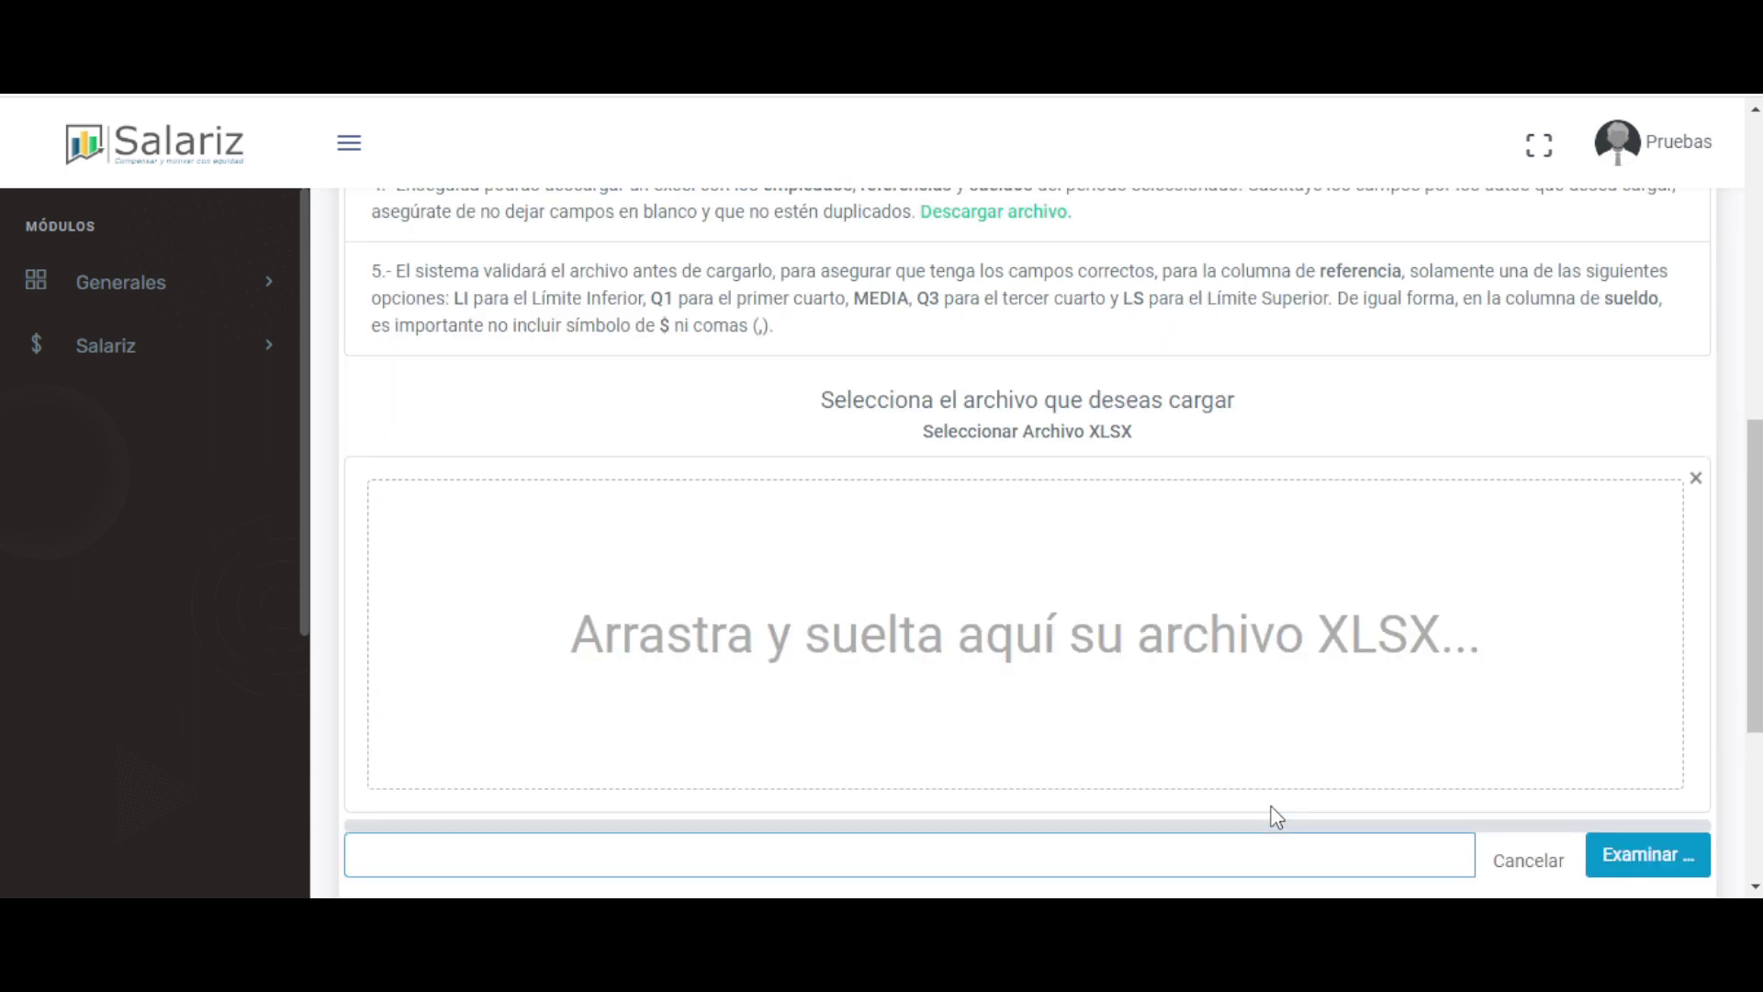
left_click(1625, 856)
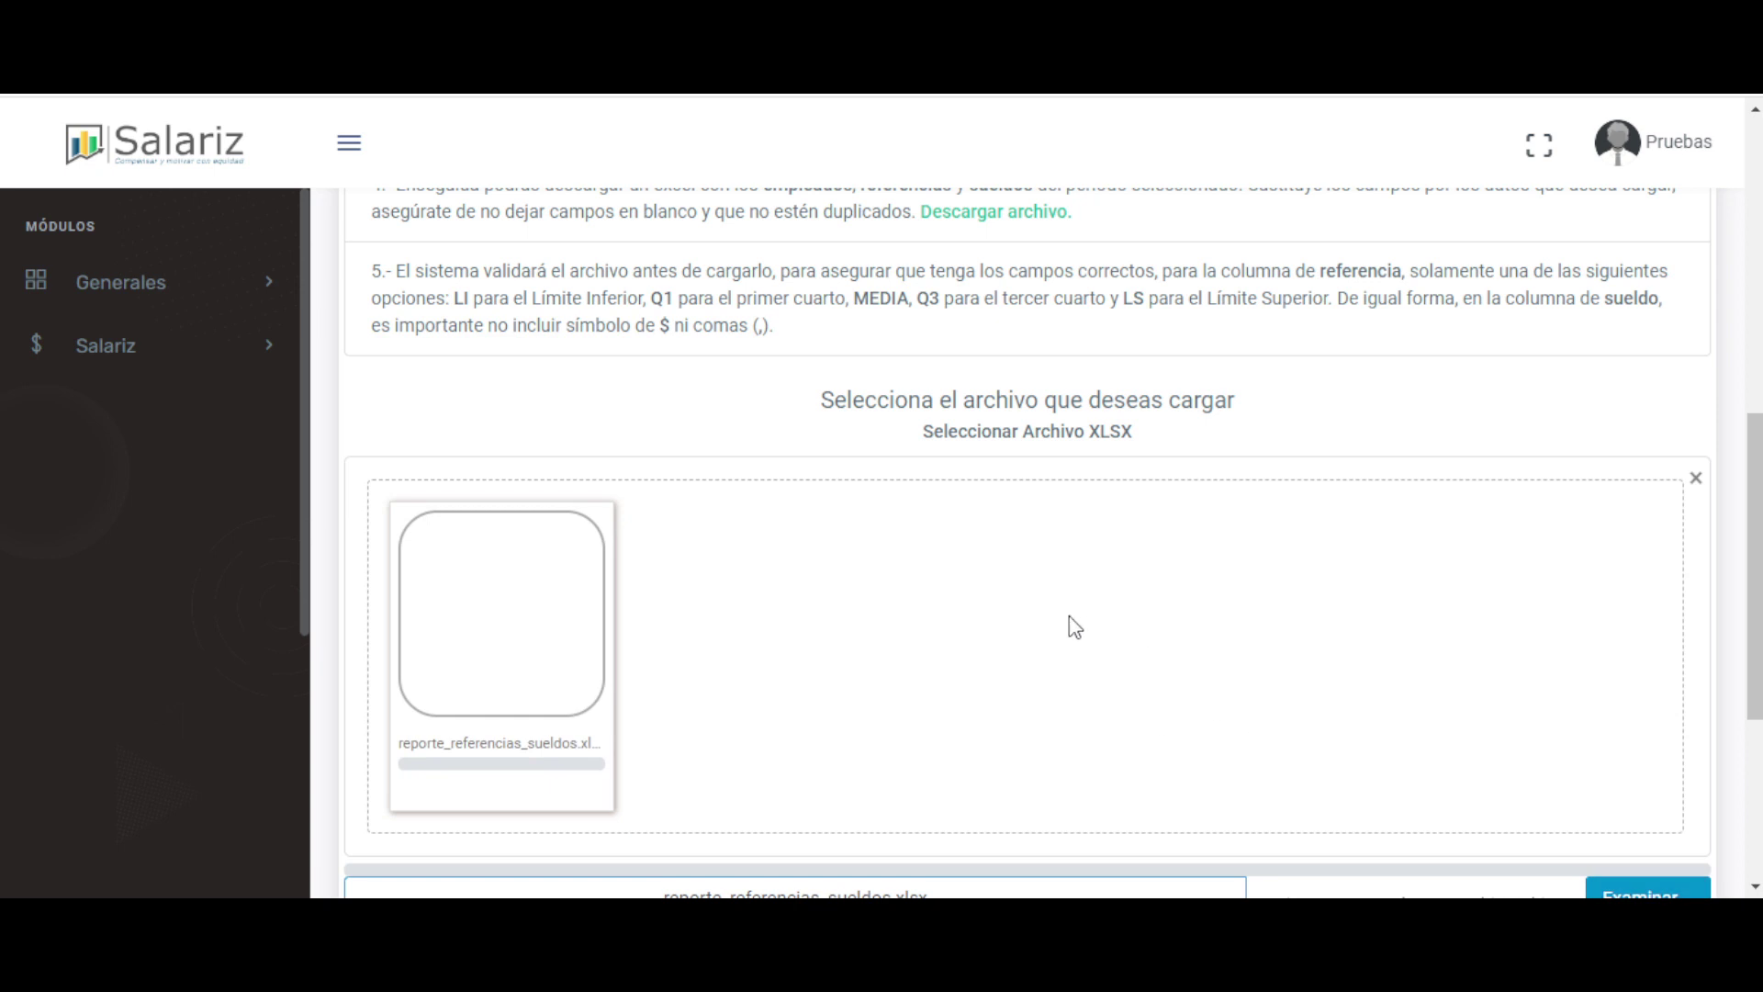
scroll(1050, 689, "down", 4)
scroll(1054, 687, "up", 1)
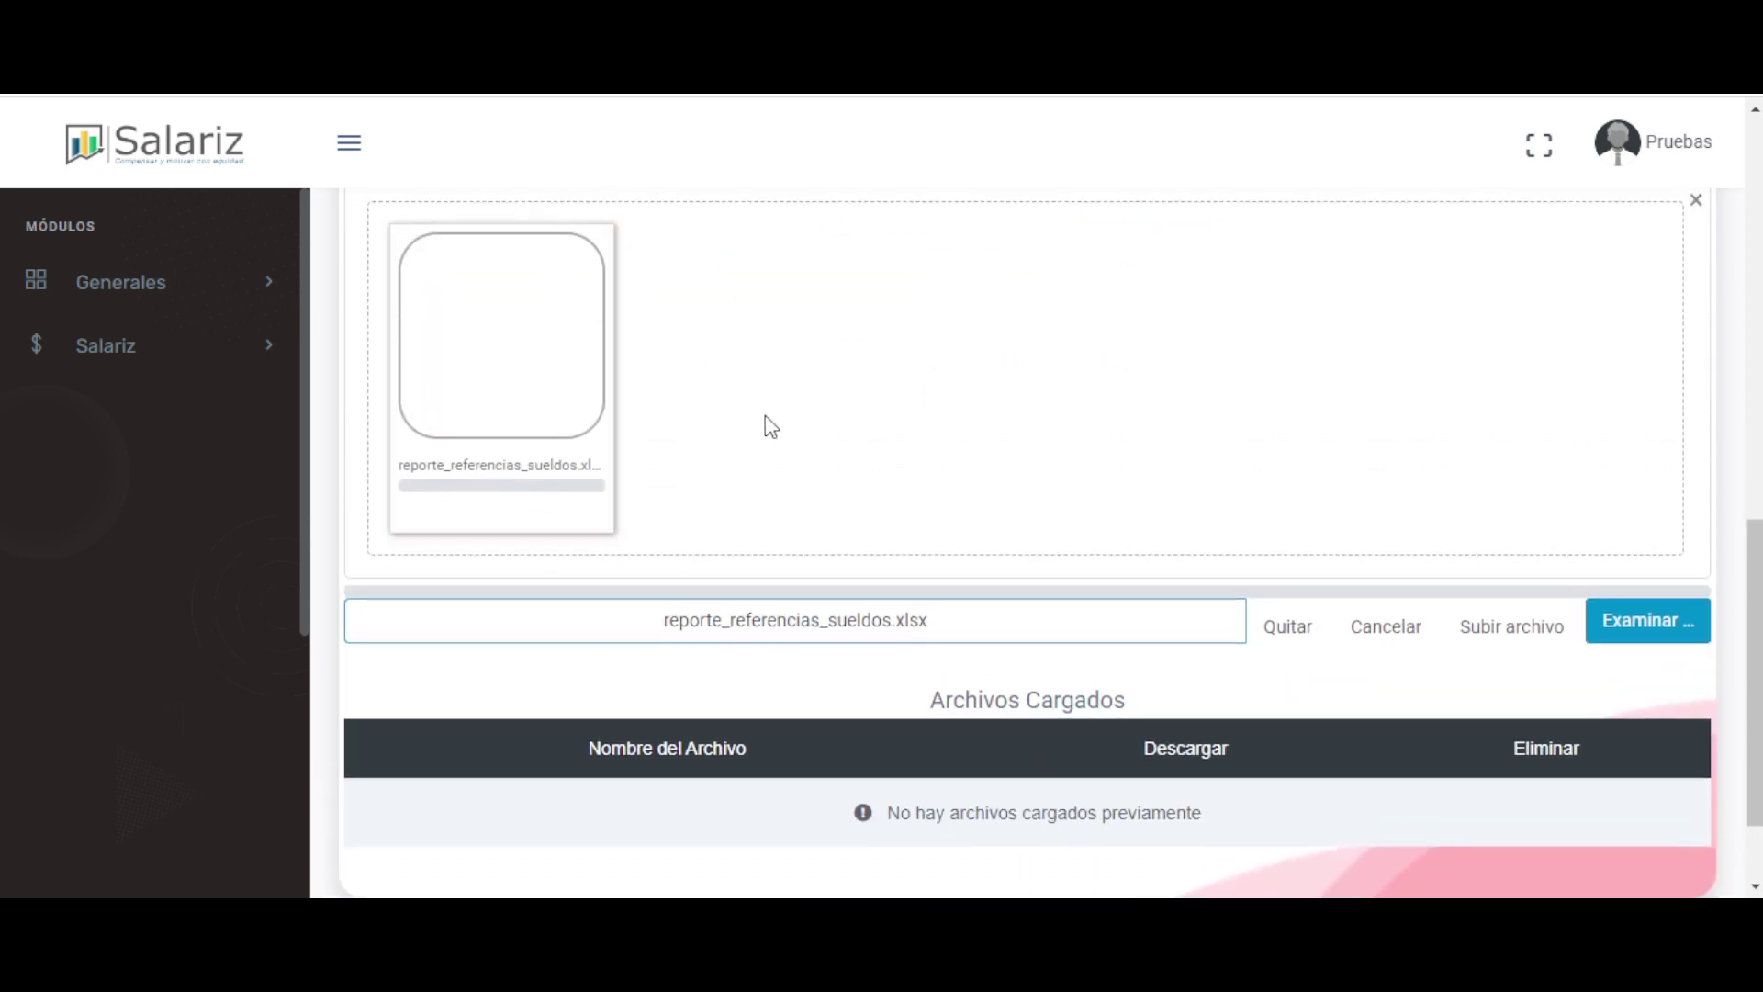
left_click(1293, 633)
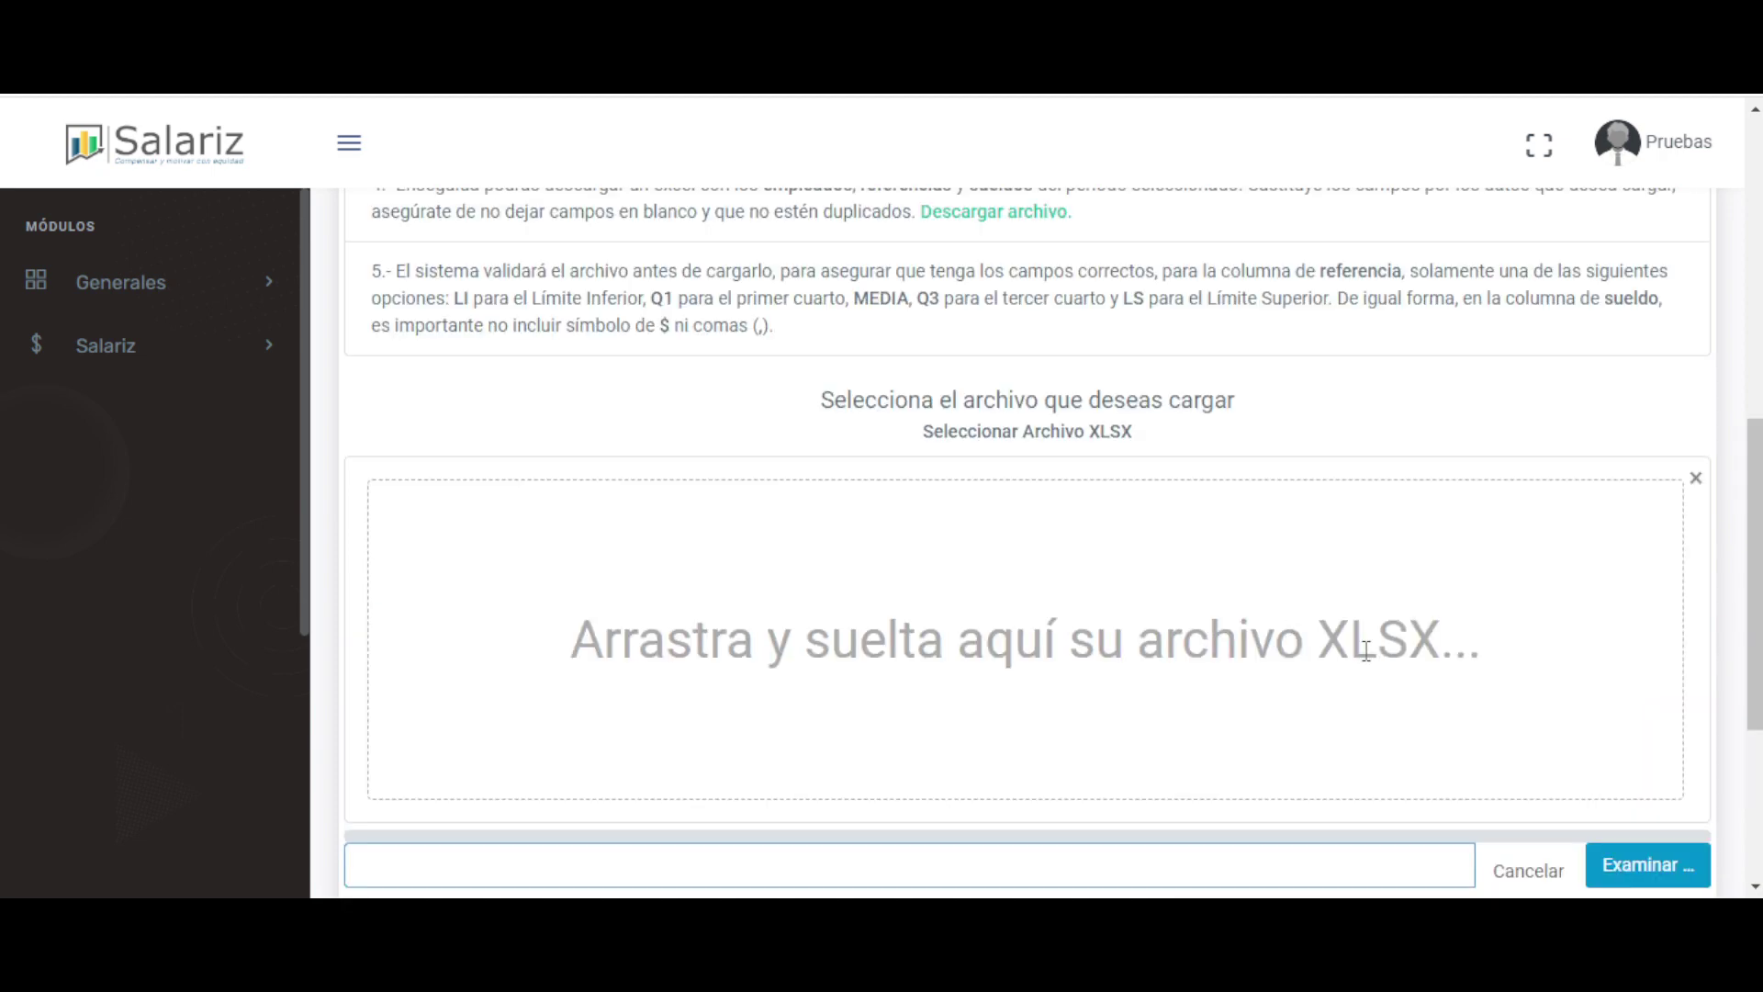
Select reporte_referencias_sueldos.xlsx as the XLSX file to load and upload it.
scroll(1377, 656, "down", 3)
left_click_drag(1547, 347, 602, 384)
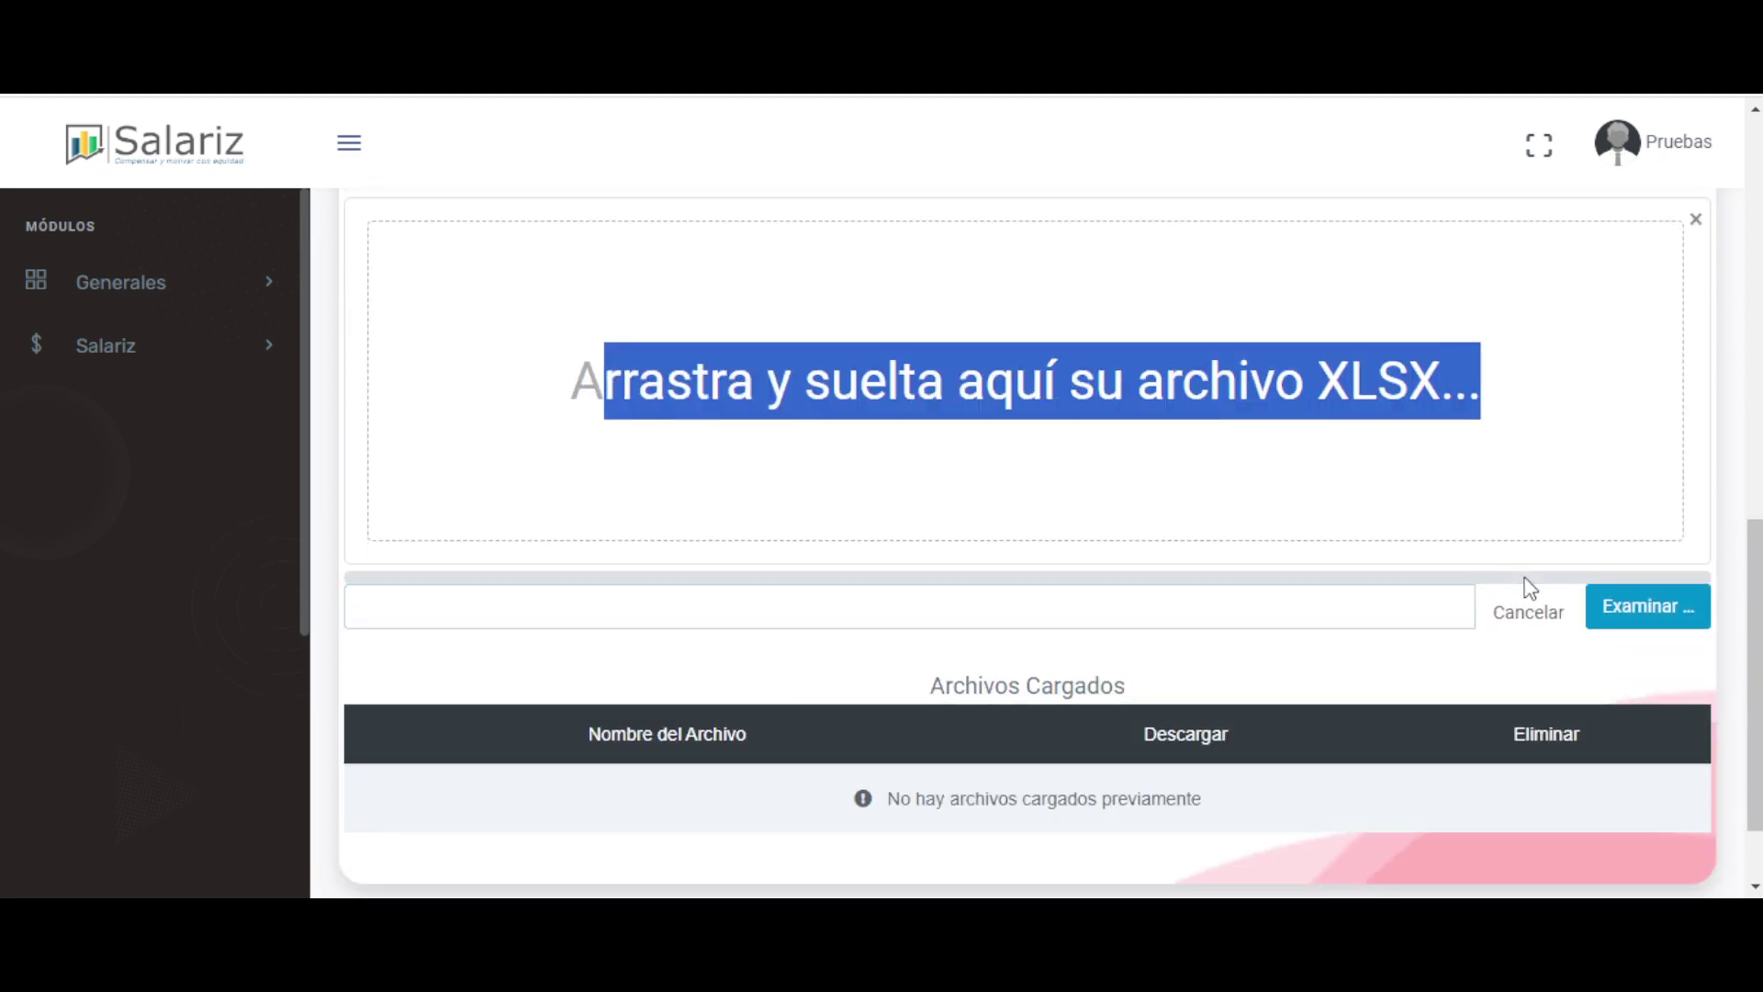
left_click(1613, 606)
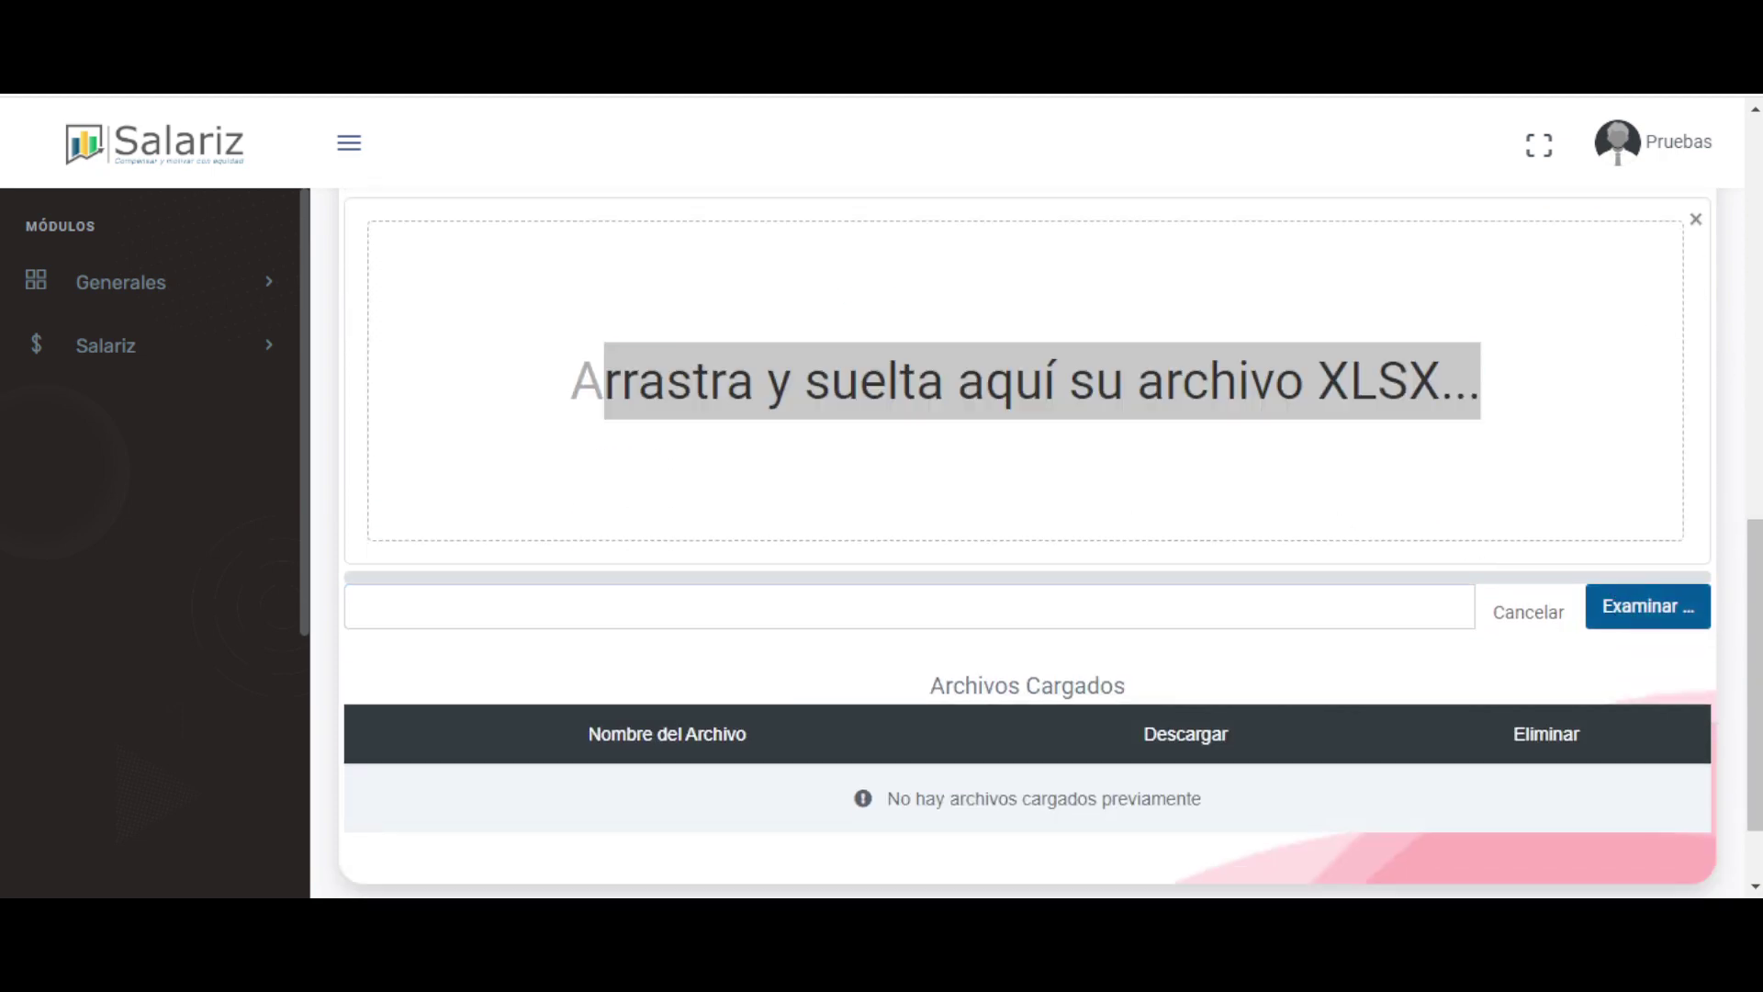
left_click(1037, 728)
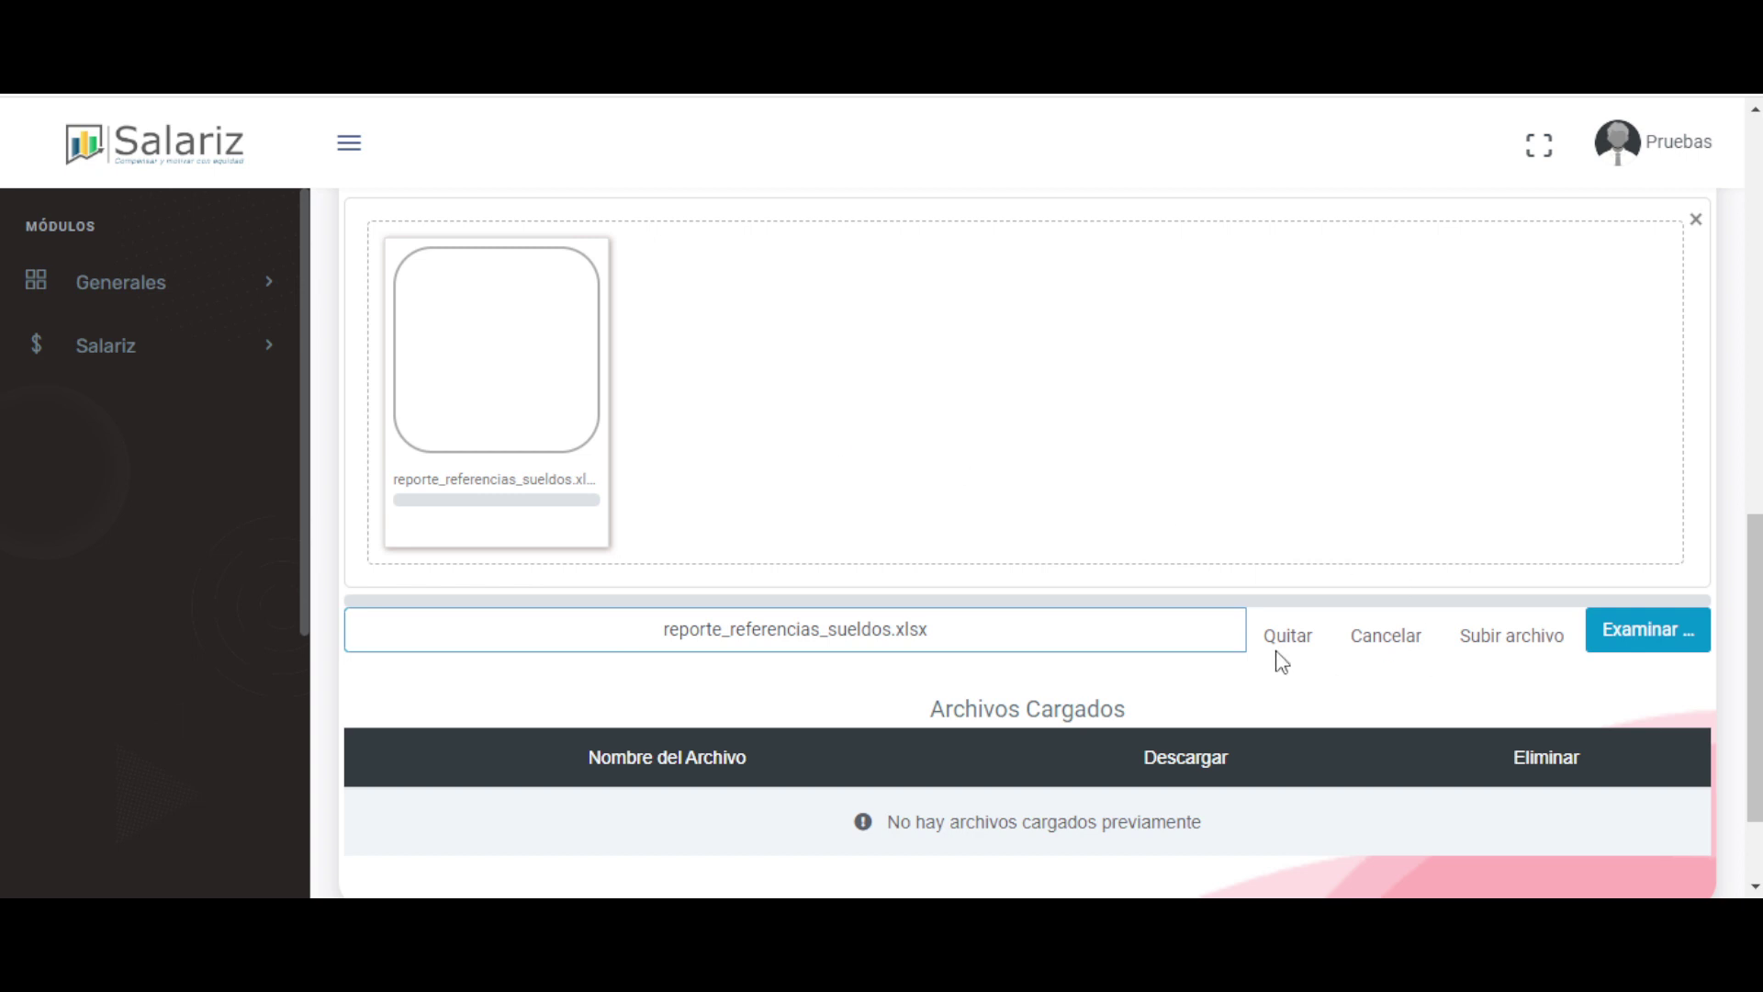
left_click(1515, 639)
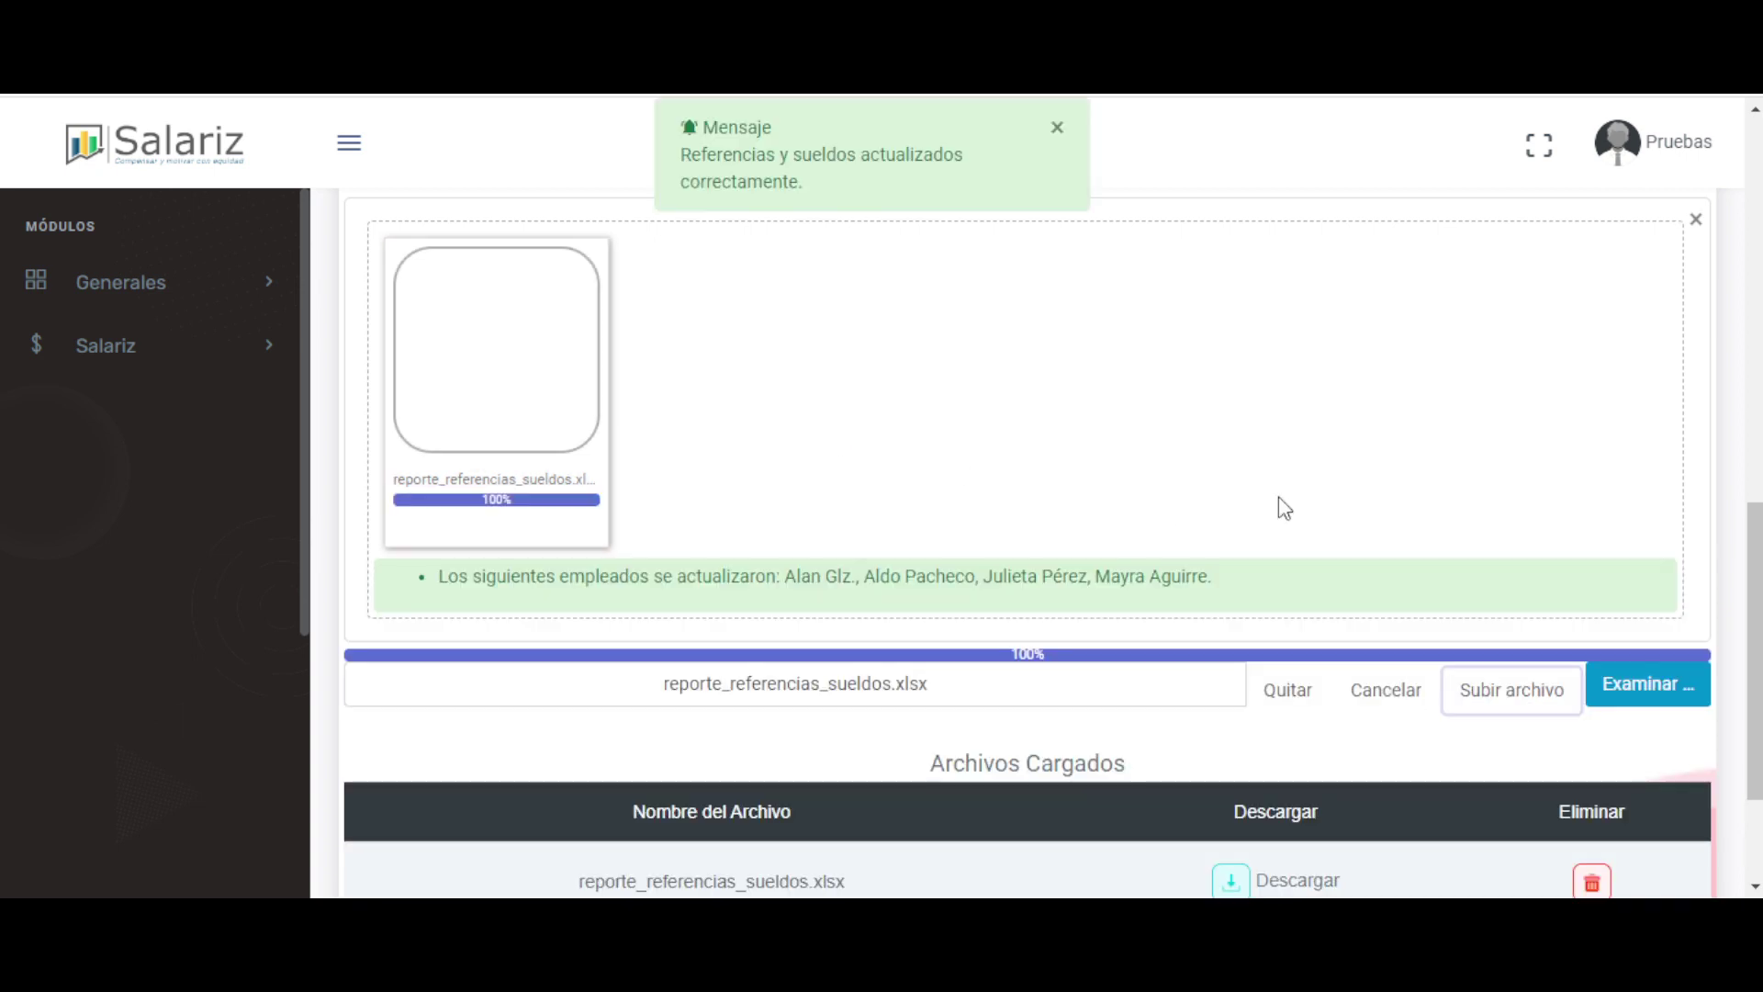
Read the upload result message and the list of employees that were updated.
left_click_drag(677, 151, 994, 202)
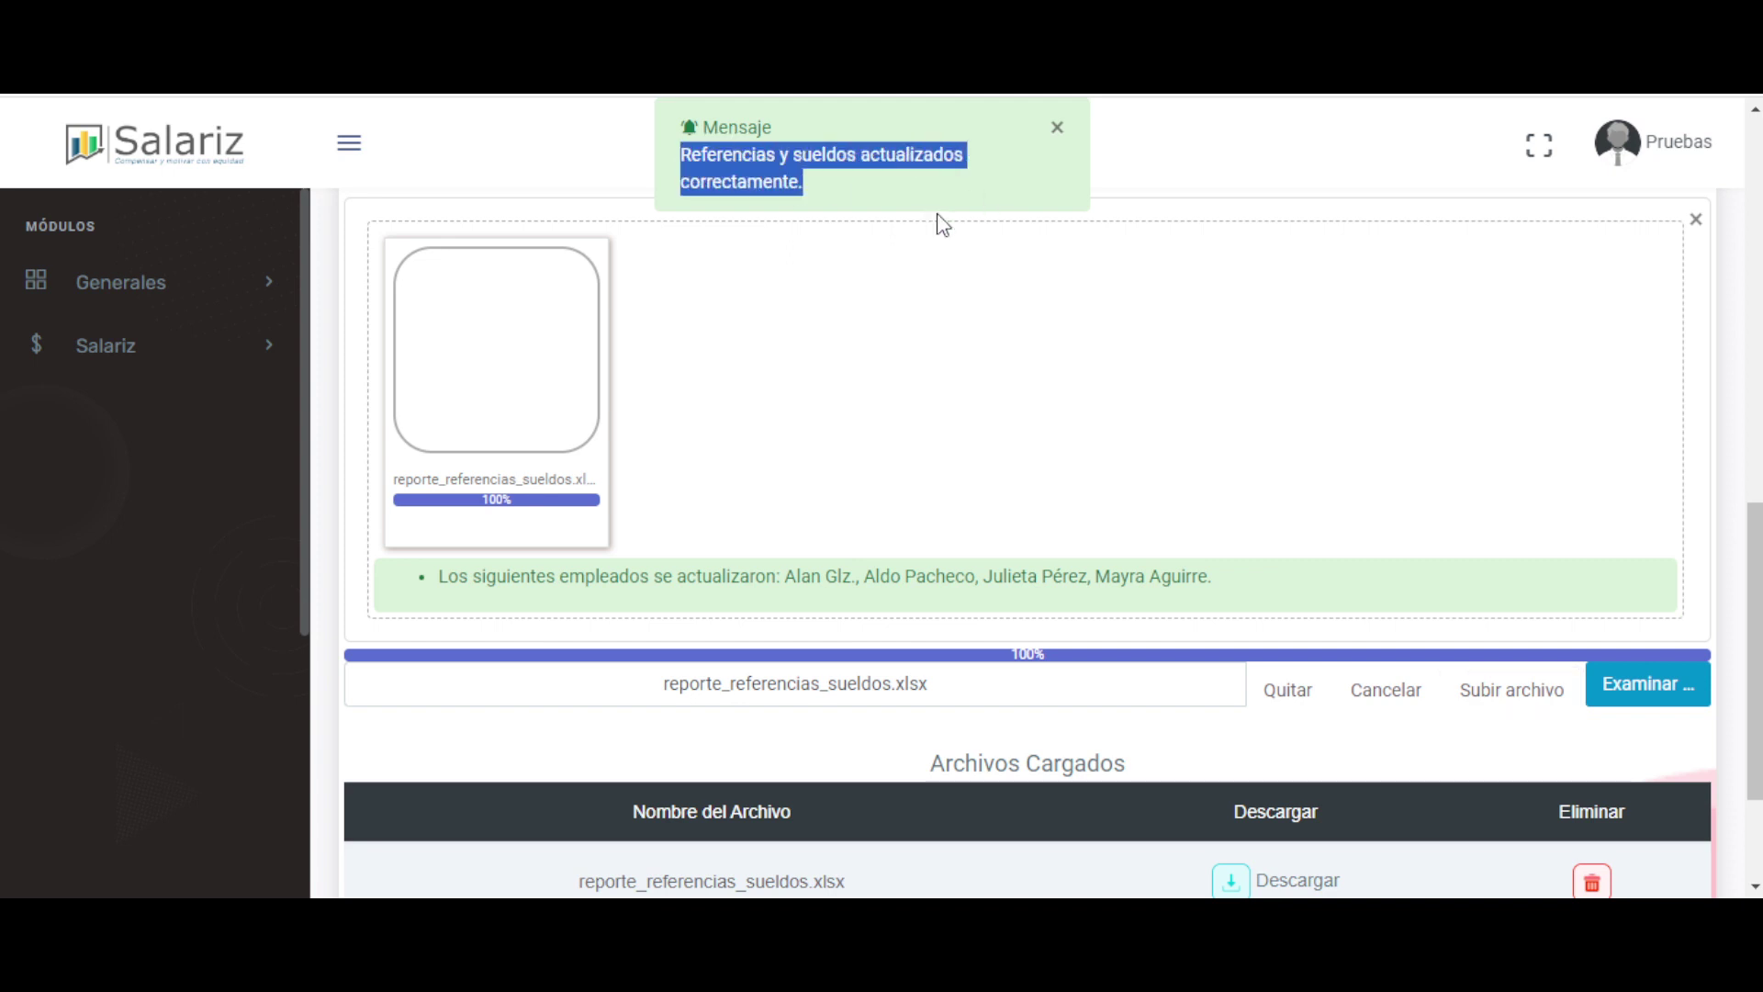
left_click_drag(432, 576, 1096, 580)
double_click(795, 579)
left_click_drag(1120, 580, 1158, 577)
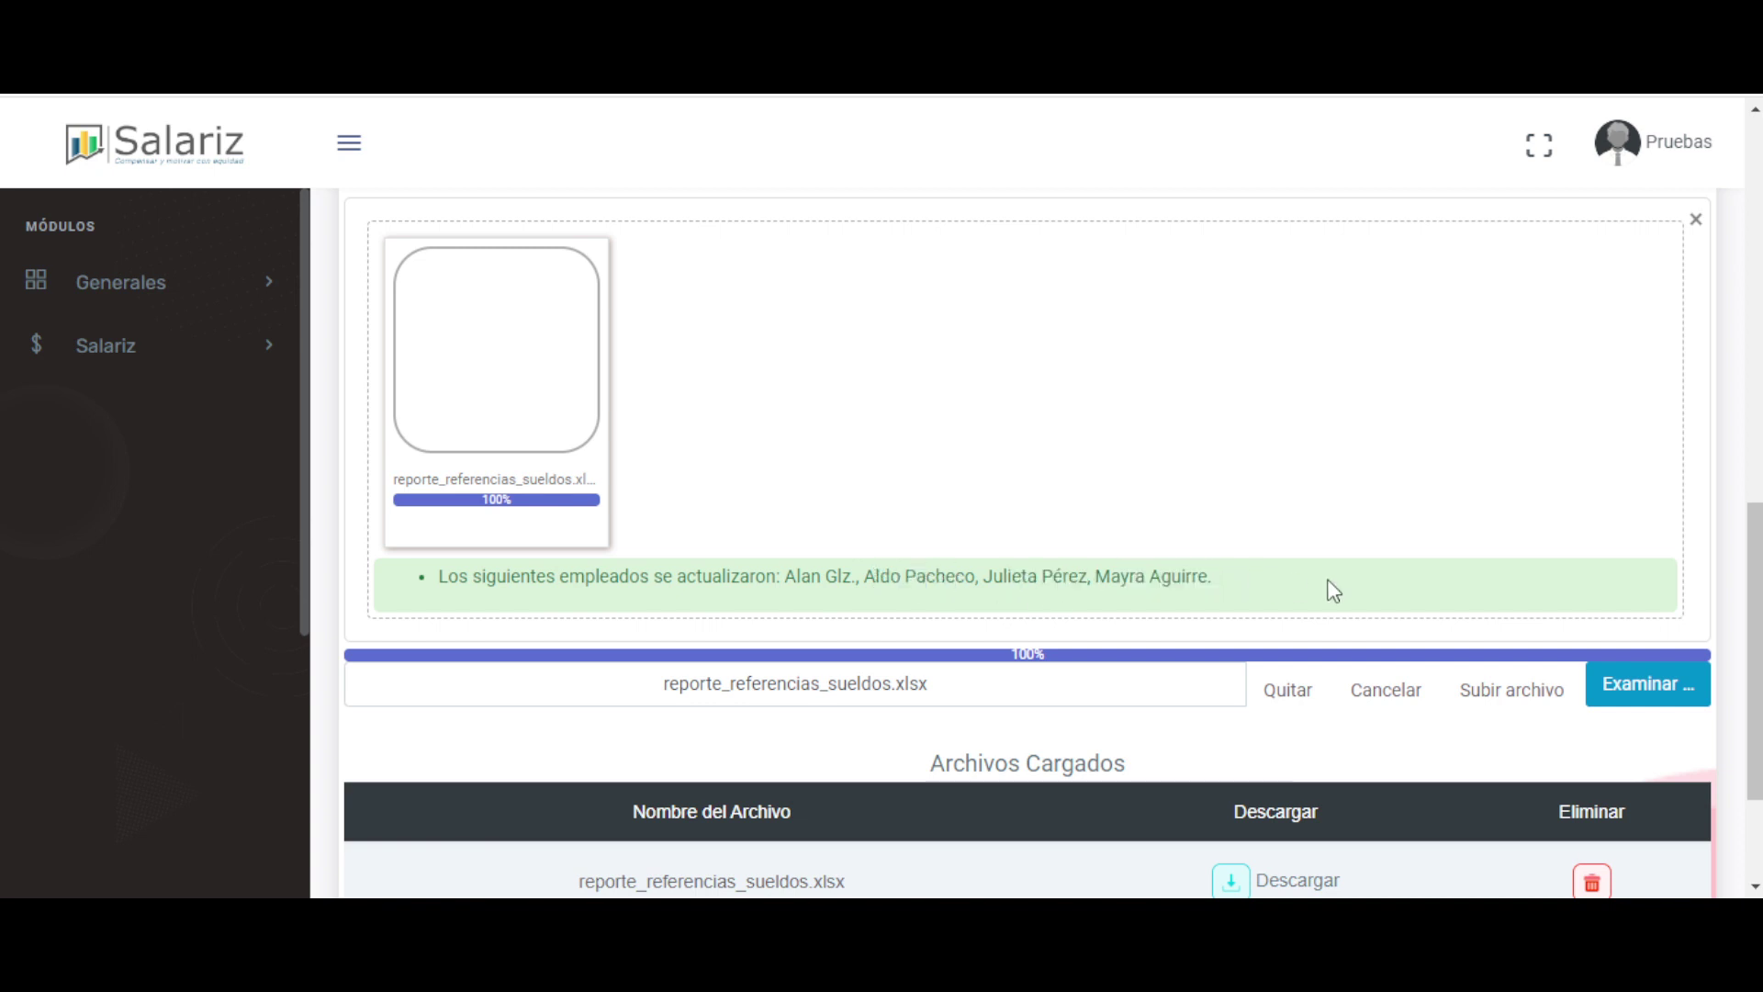
left_click_drag(1330, 591, 334, 598)
left_click(833, 569)
scroll(829, 556, "down", 2)
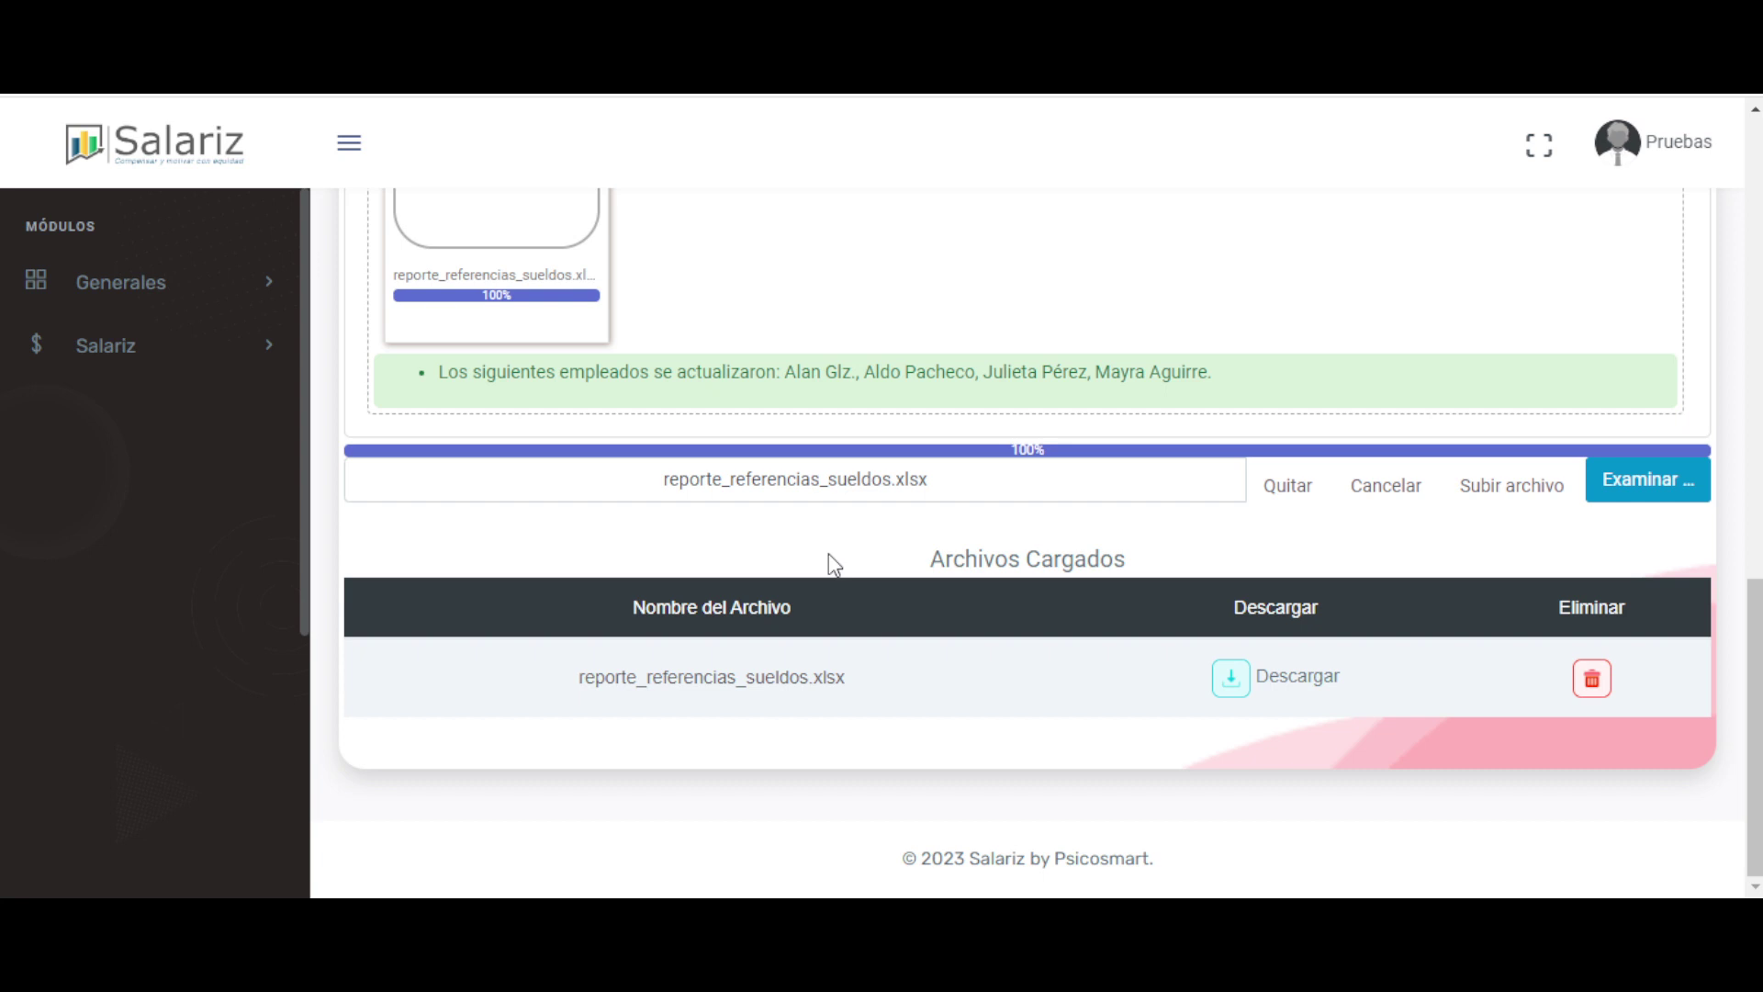
Download reporte_referencias_sueldos.xlsx from the Archivos Cargados list.
left_click_drag(920, 558, 1190, 562)
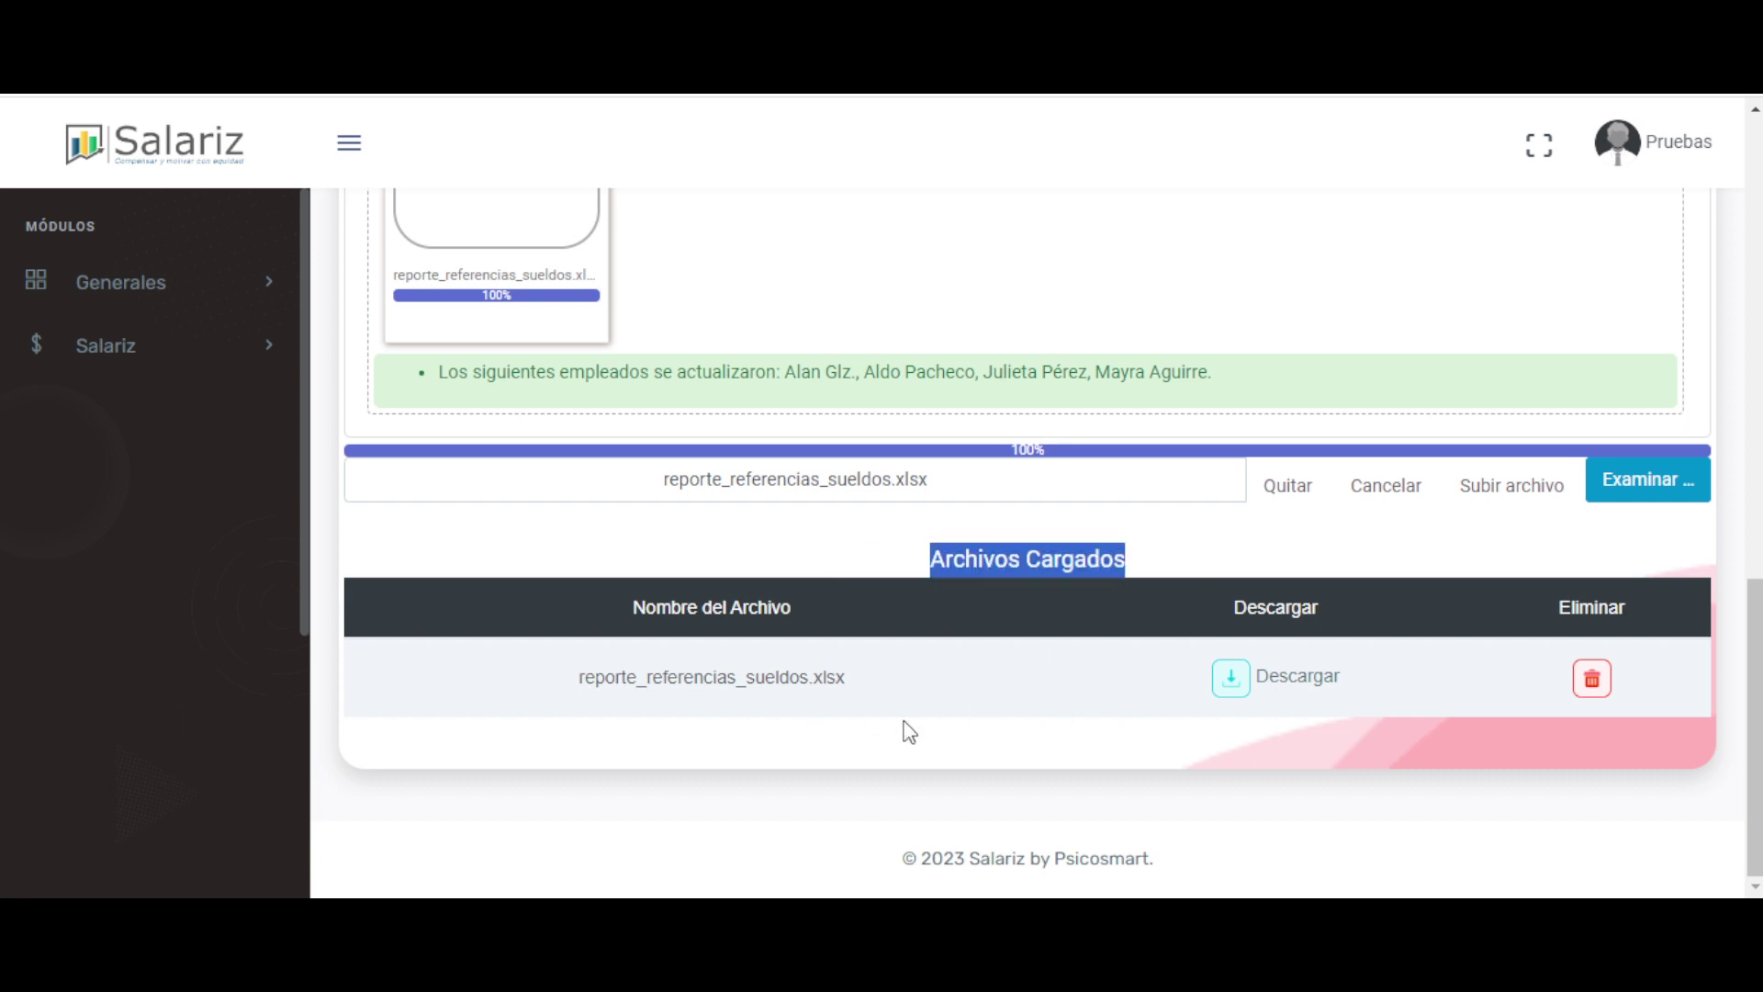
left_click_drag(913, 700, 497, 703)
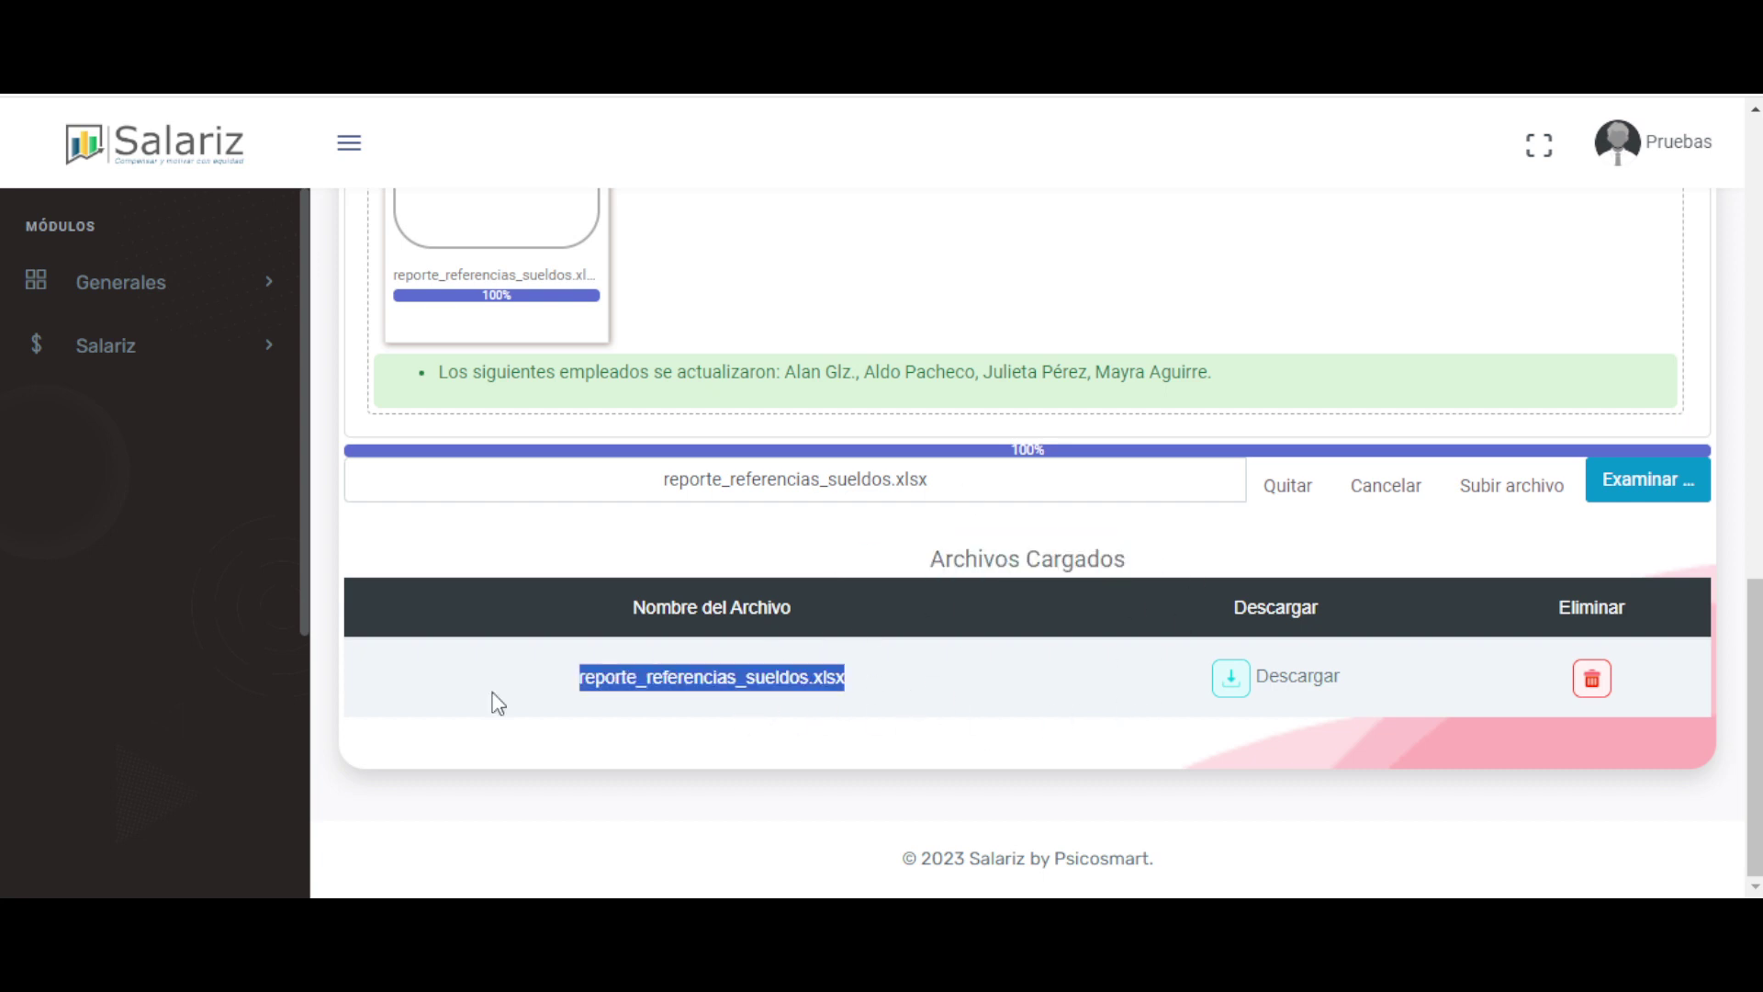
left_click(1230, 680)
scroll(1269, 588, "down", 3)
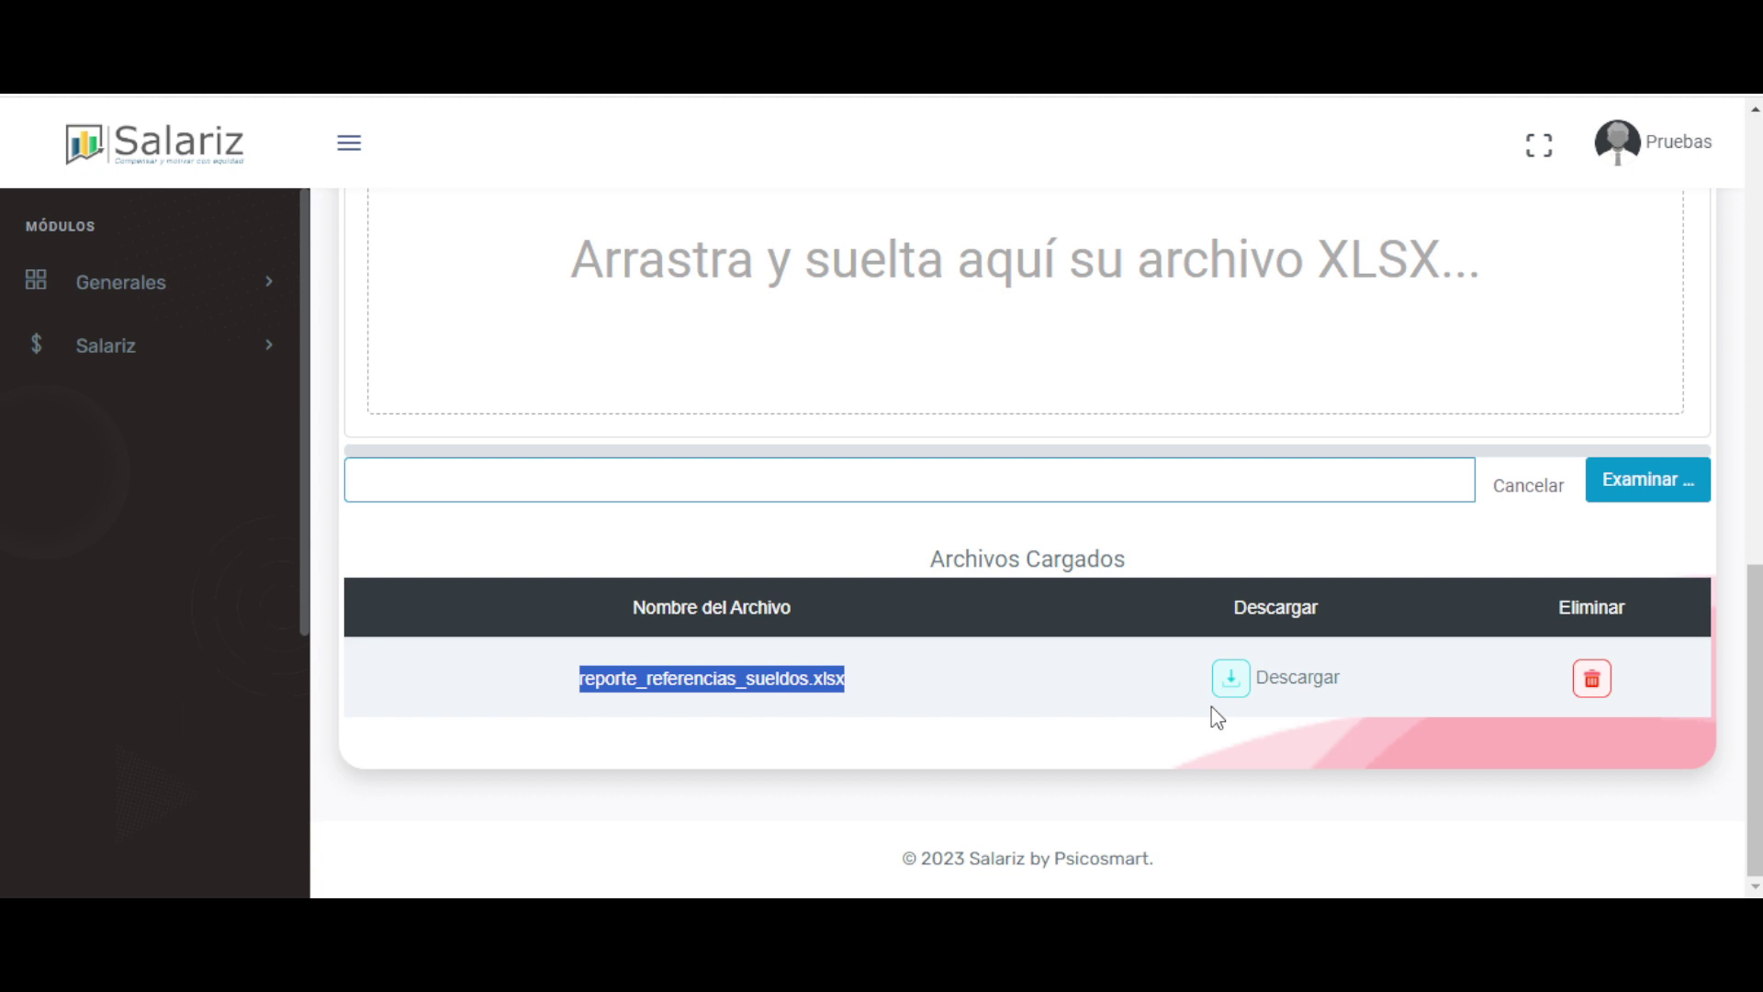
Examine the download and delete options for the file in the Archivos Cargados list.
left_click_drag(919, 562, 1159, 570)
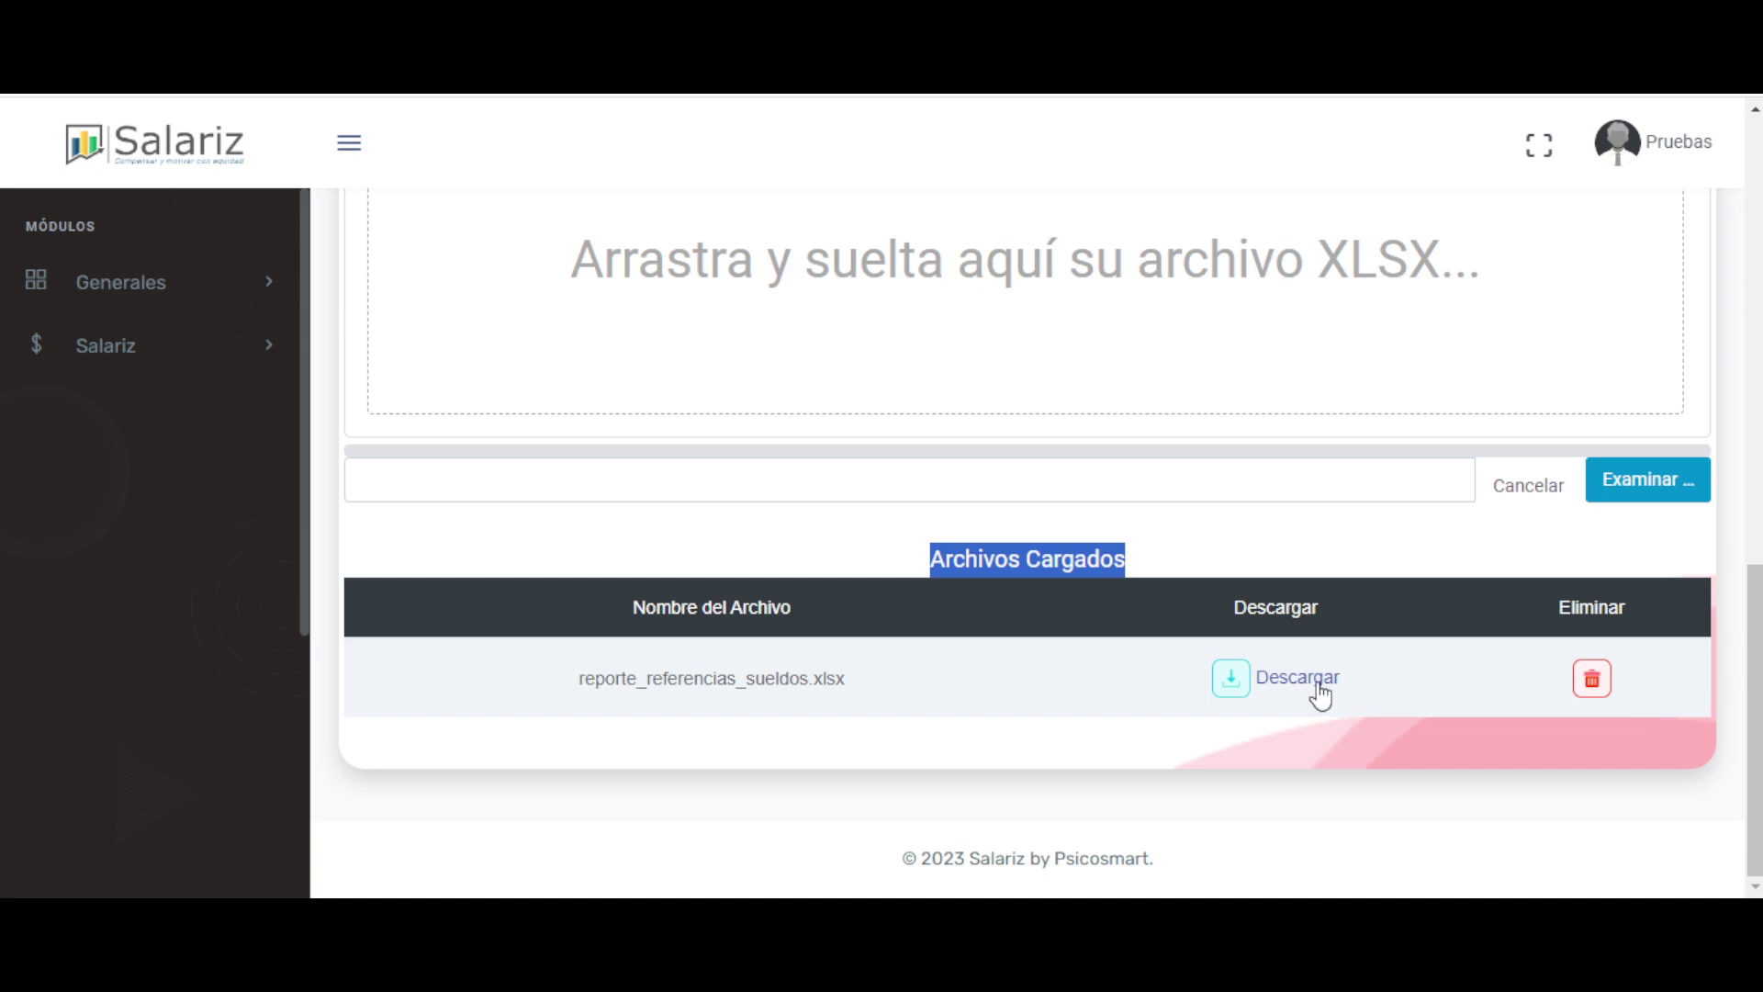
left_click(1596, 684)
double_click(1574, 608)
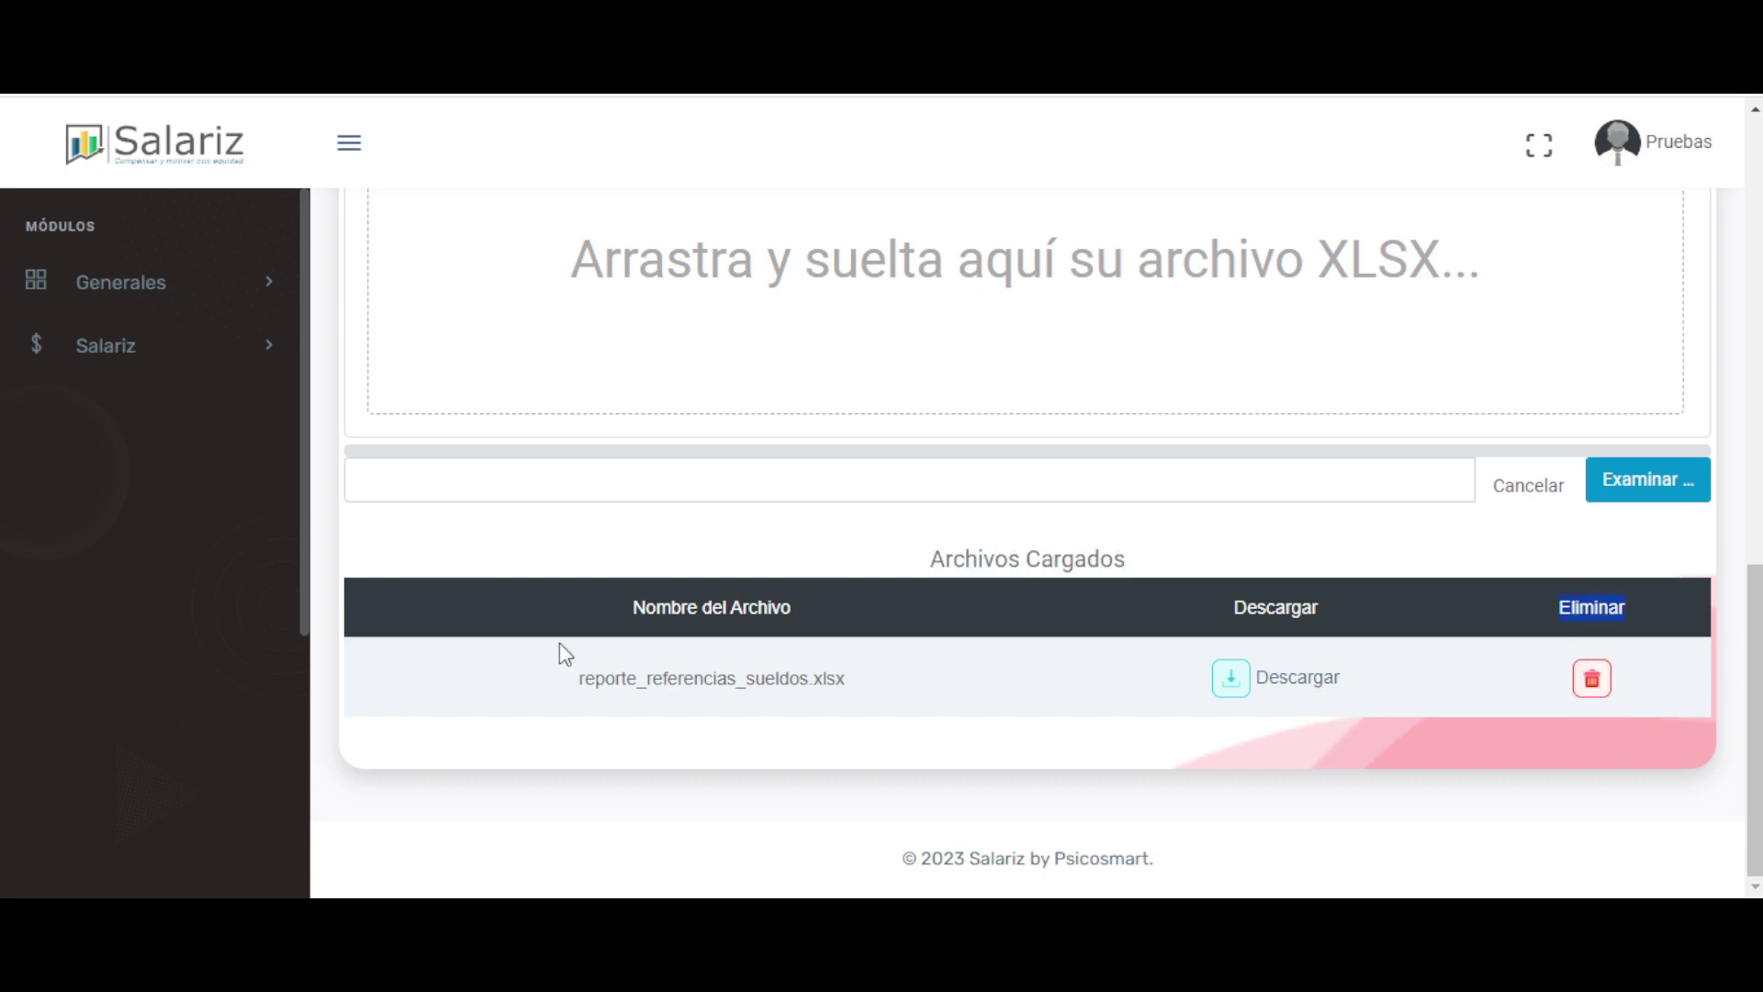
Review the Archivos Cargados section and the name of the uploaded file listed there.
triple_click(877, 682)
triple_click(909, 572)
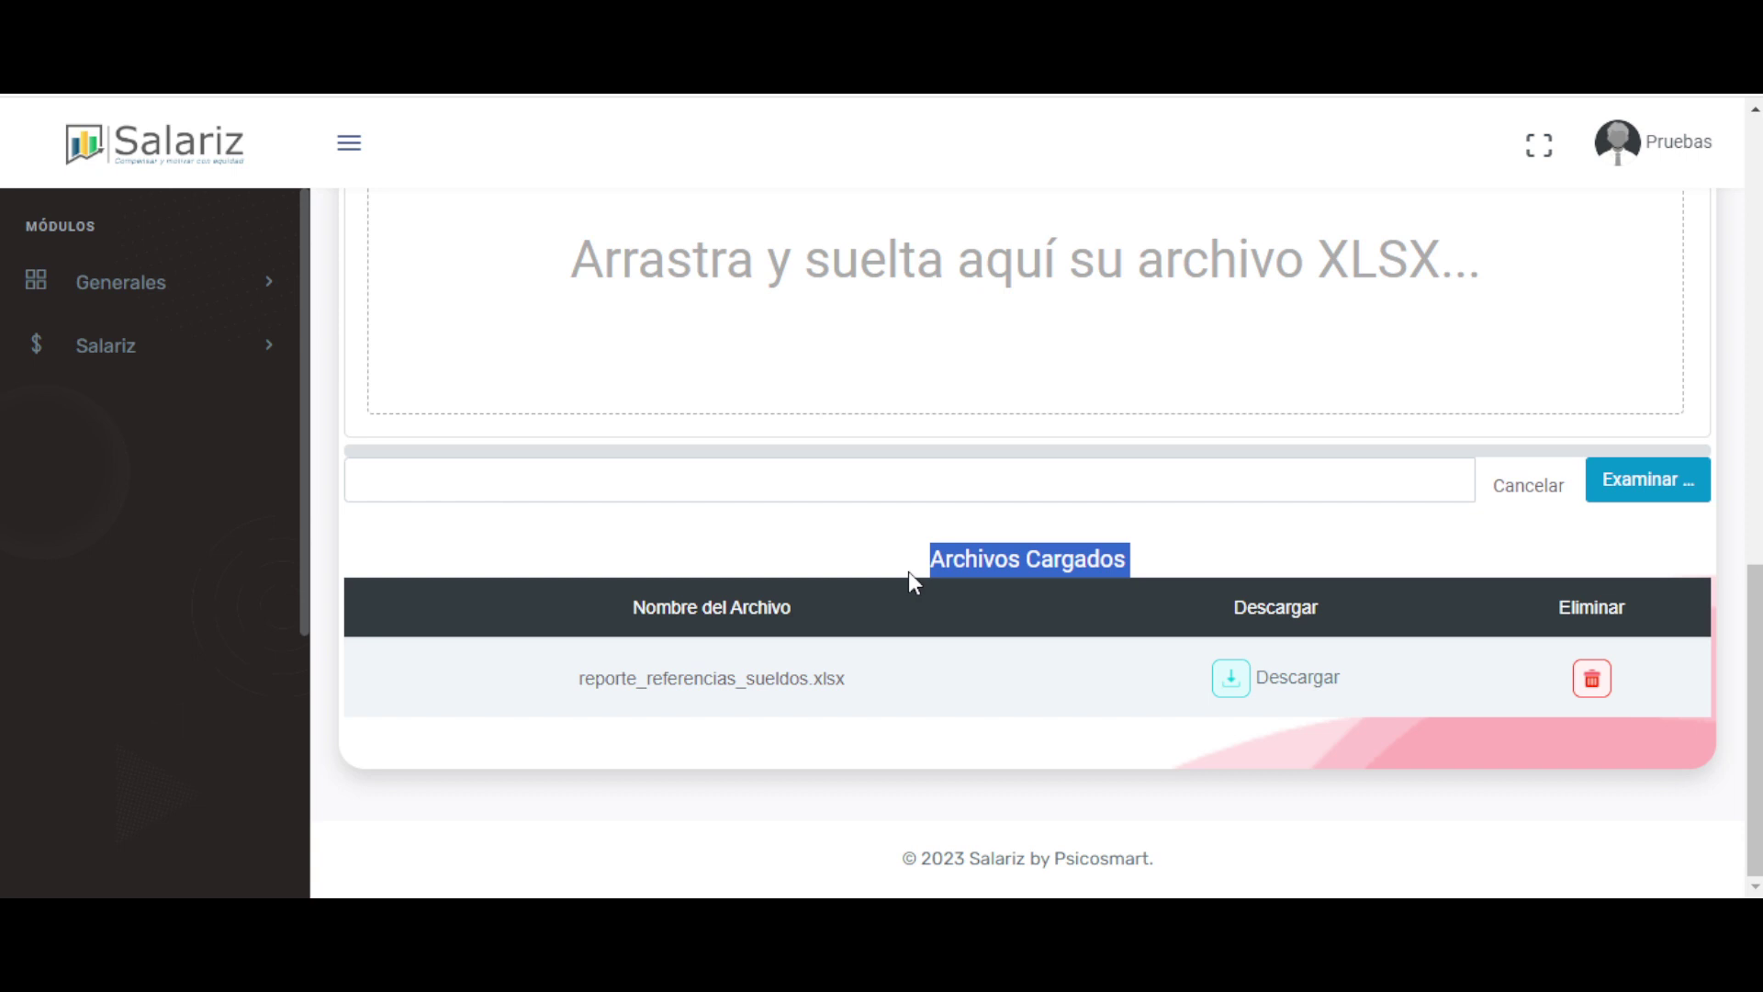
left_click(909, 574)
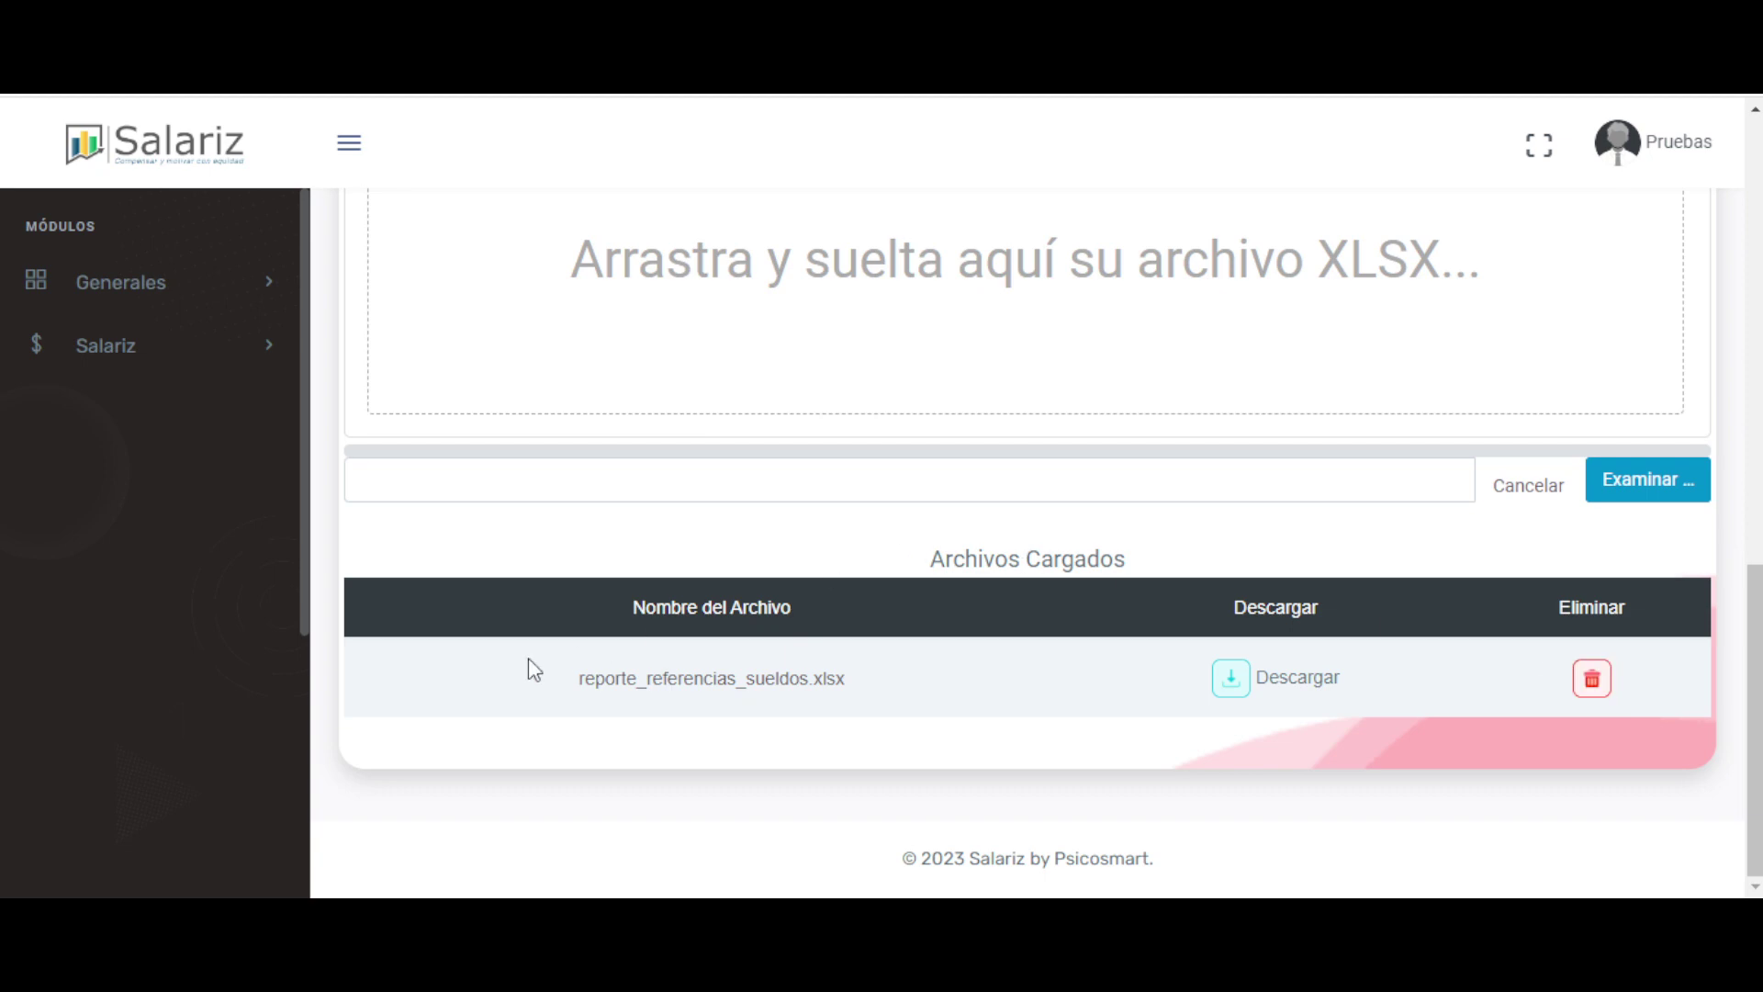
left_click_drag(527, 669, 1015, 676)
left_click(989, 549)
triple_click(989, 549)
left_click(1065, 663)
Return from the bulk upload page to the Análisis module.
scroll(1067, 666, "up", 5)
scroll(1067, 665, "up", 8)
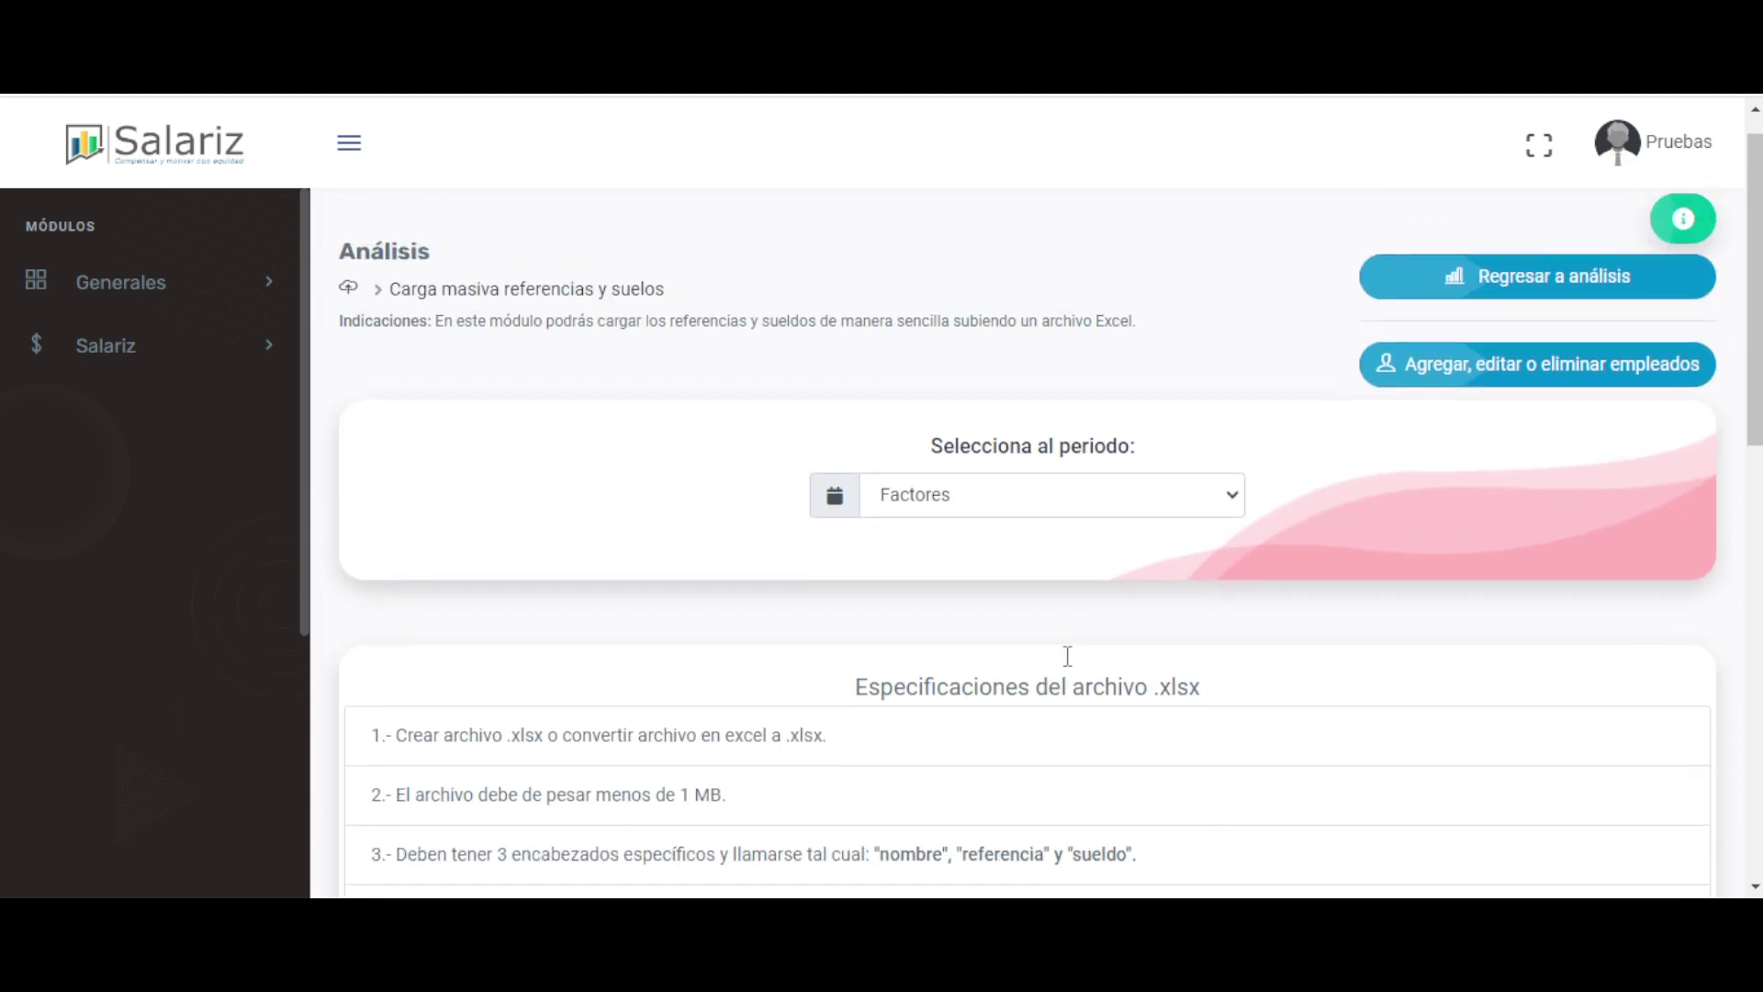
left_click(1548, 310)
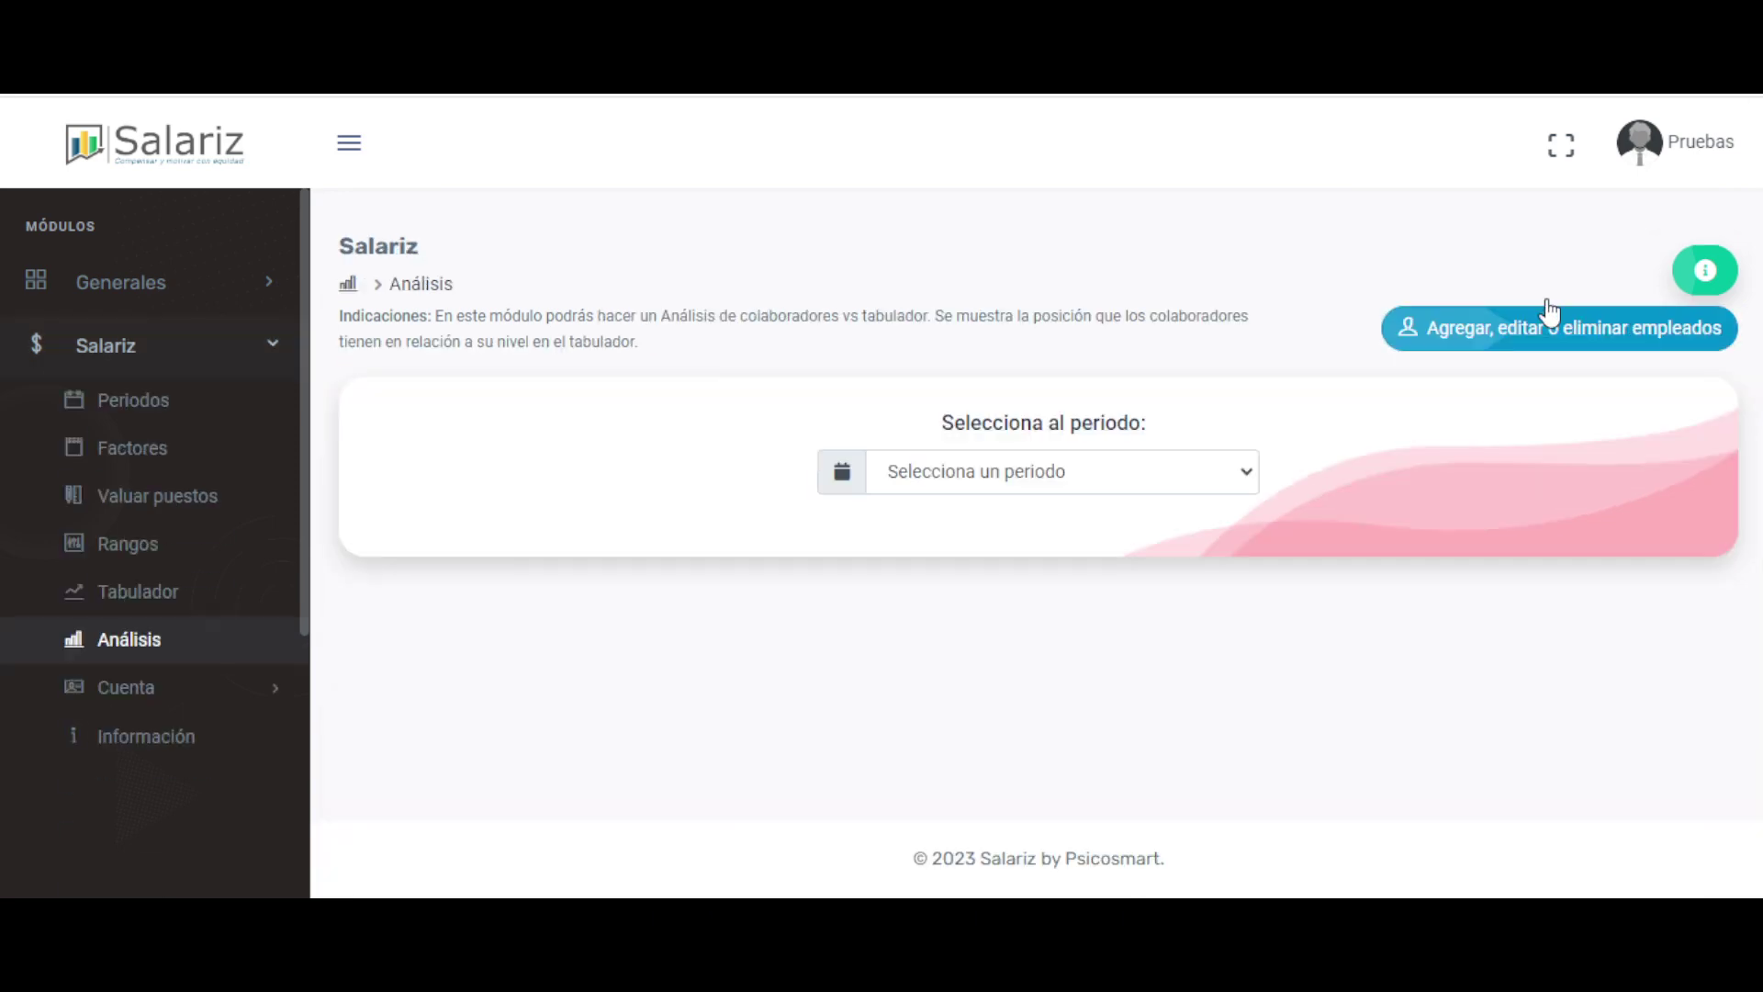
Check the reference, current salary and salary difference of the first employee in the analysis table.
scroll(1118, 649, "down", 7)
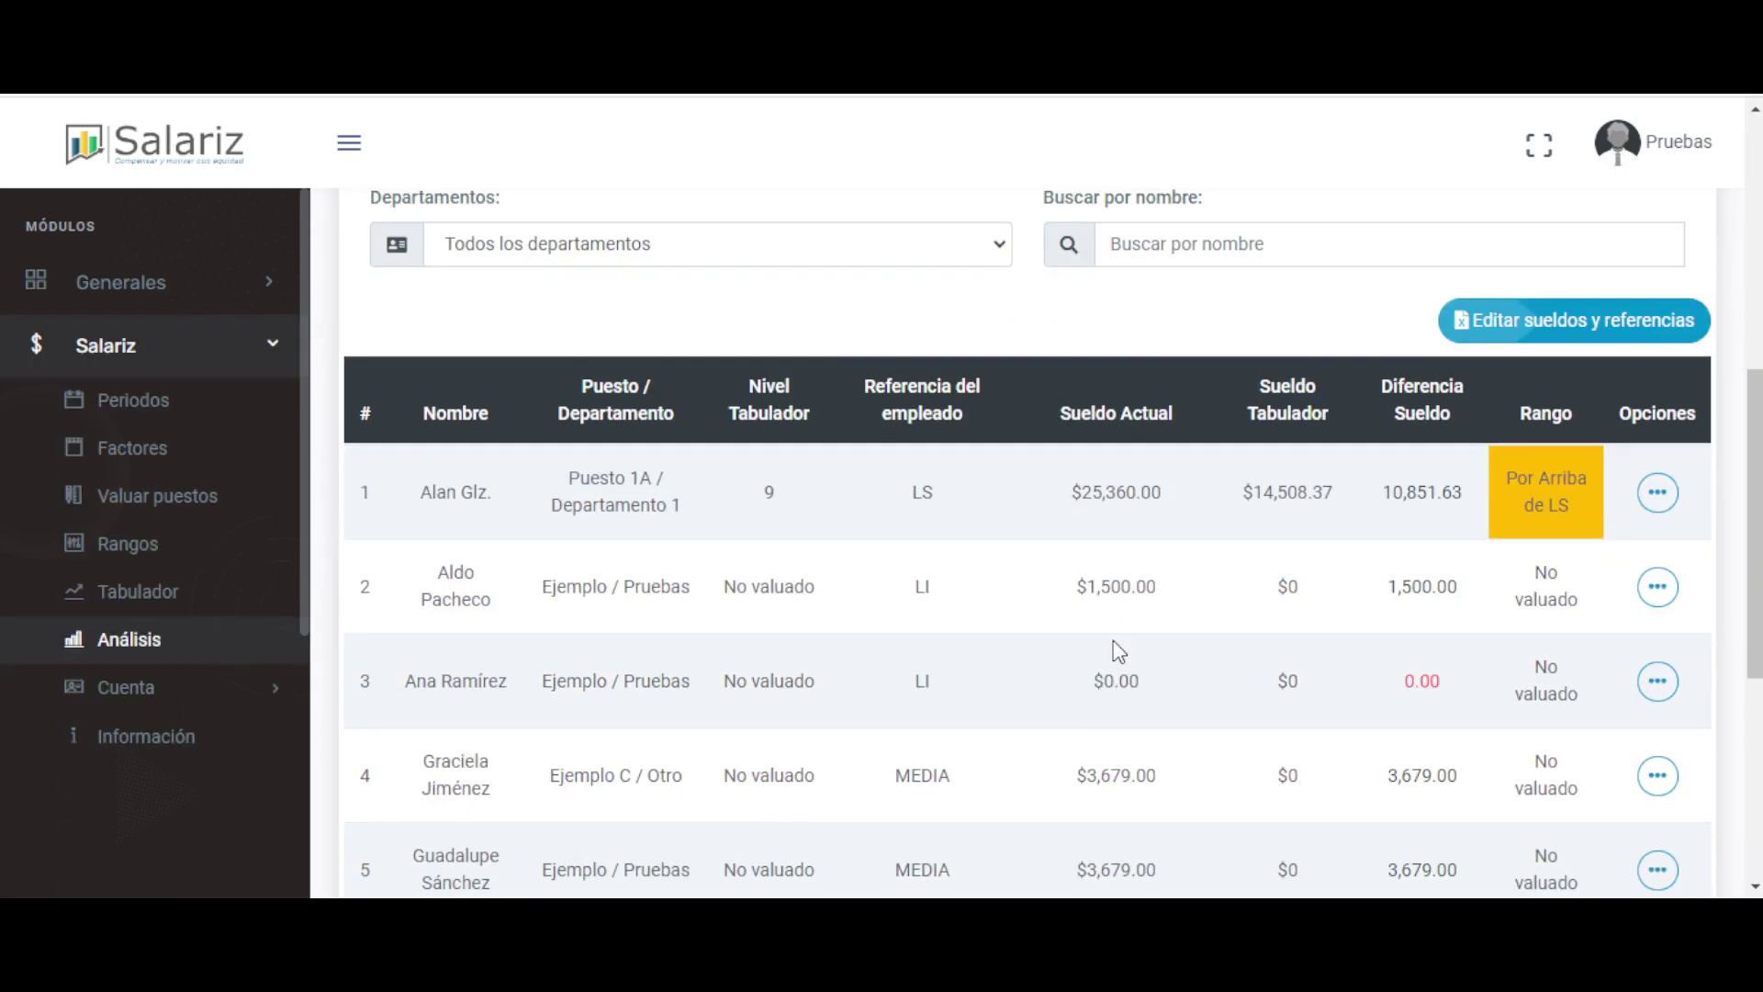
scroll(1116, 649, "down", 1)
scroll(1116, 649, "up", 1)
left_click_drag(908, 496, 967, 493)
left_click(1074, 510)
left_click_drag(1076, 512, 1193, 520)
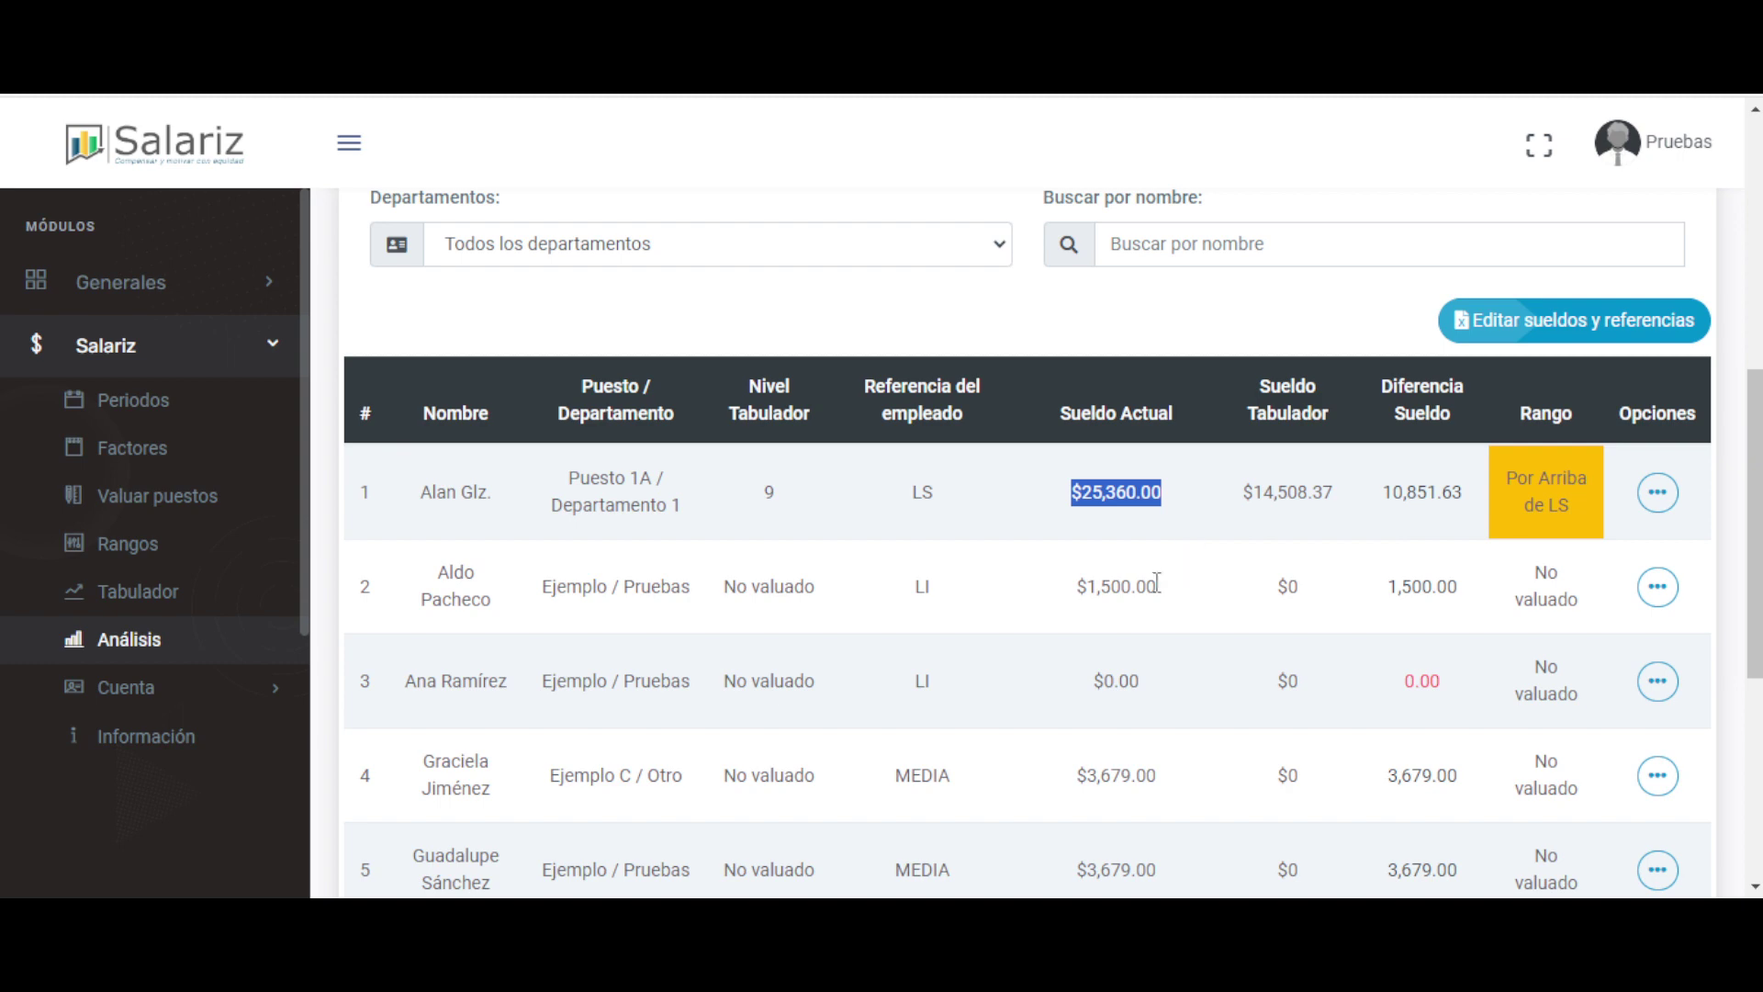
left_click_drag(1478, 504, 676, 504)
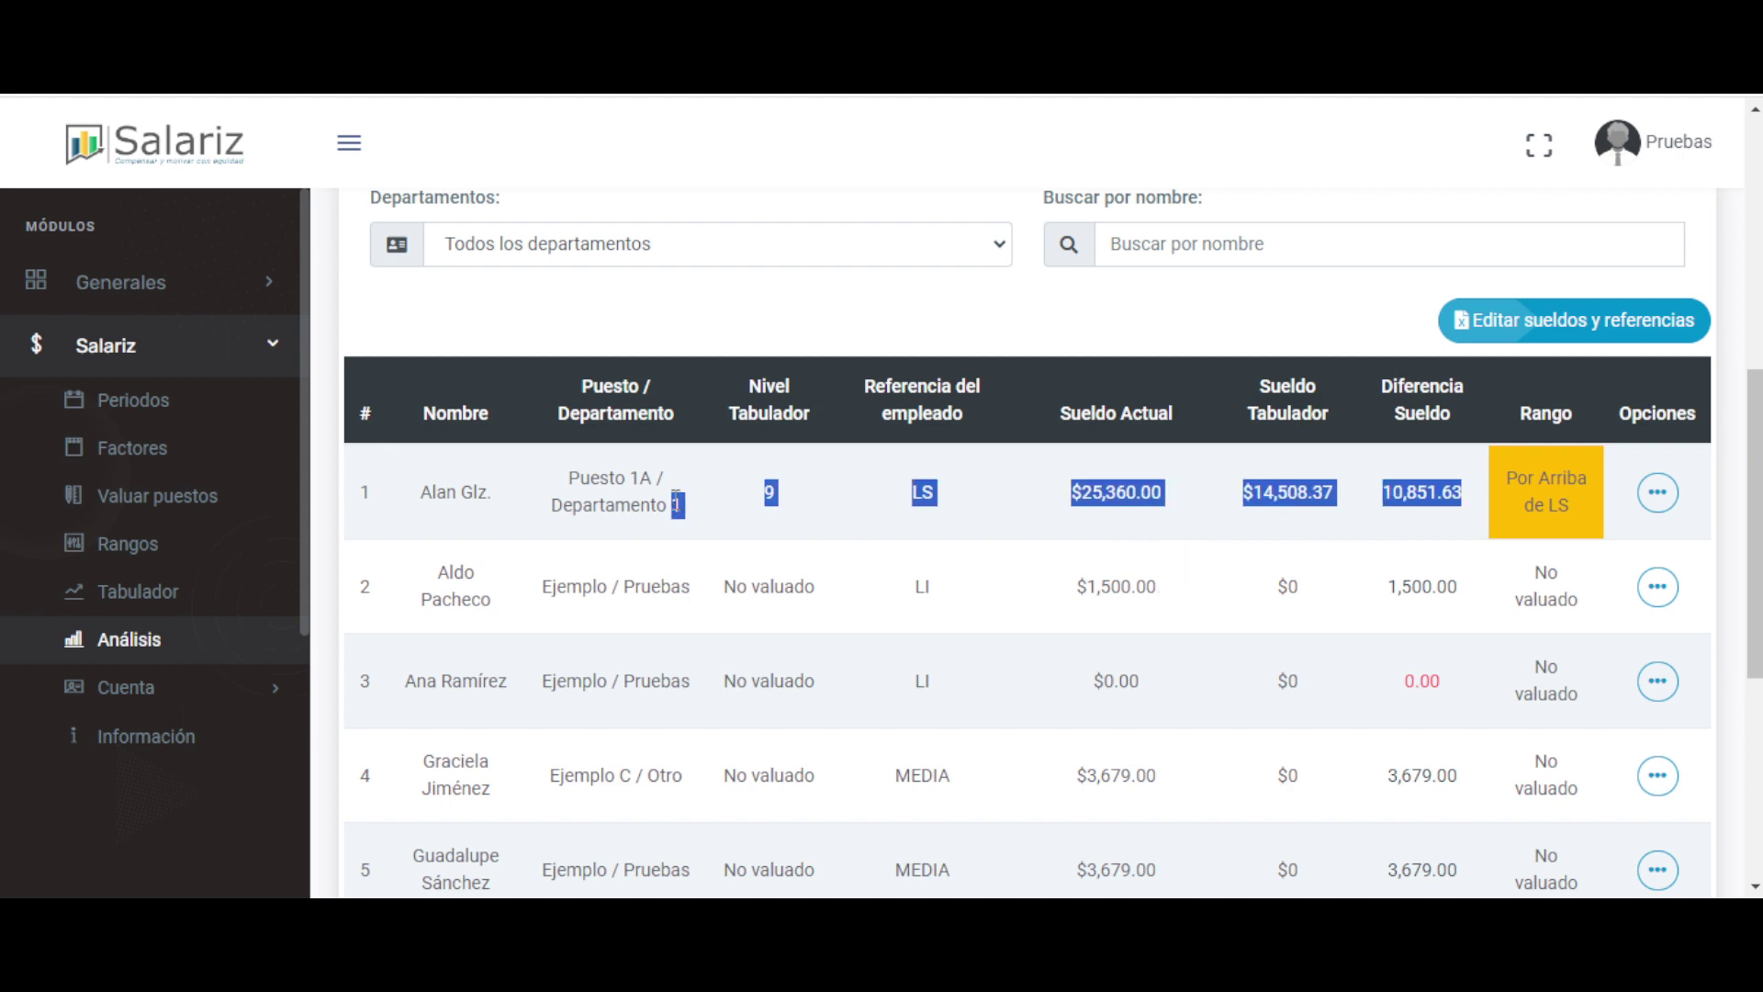
left_click(895, 520)
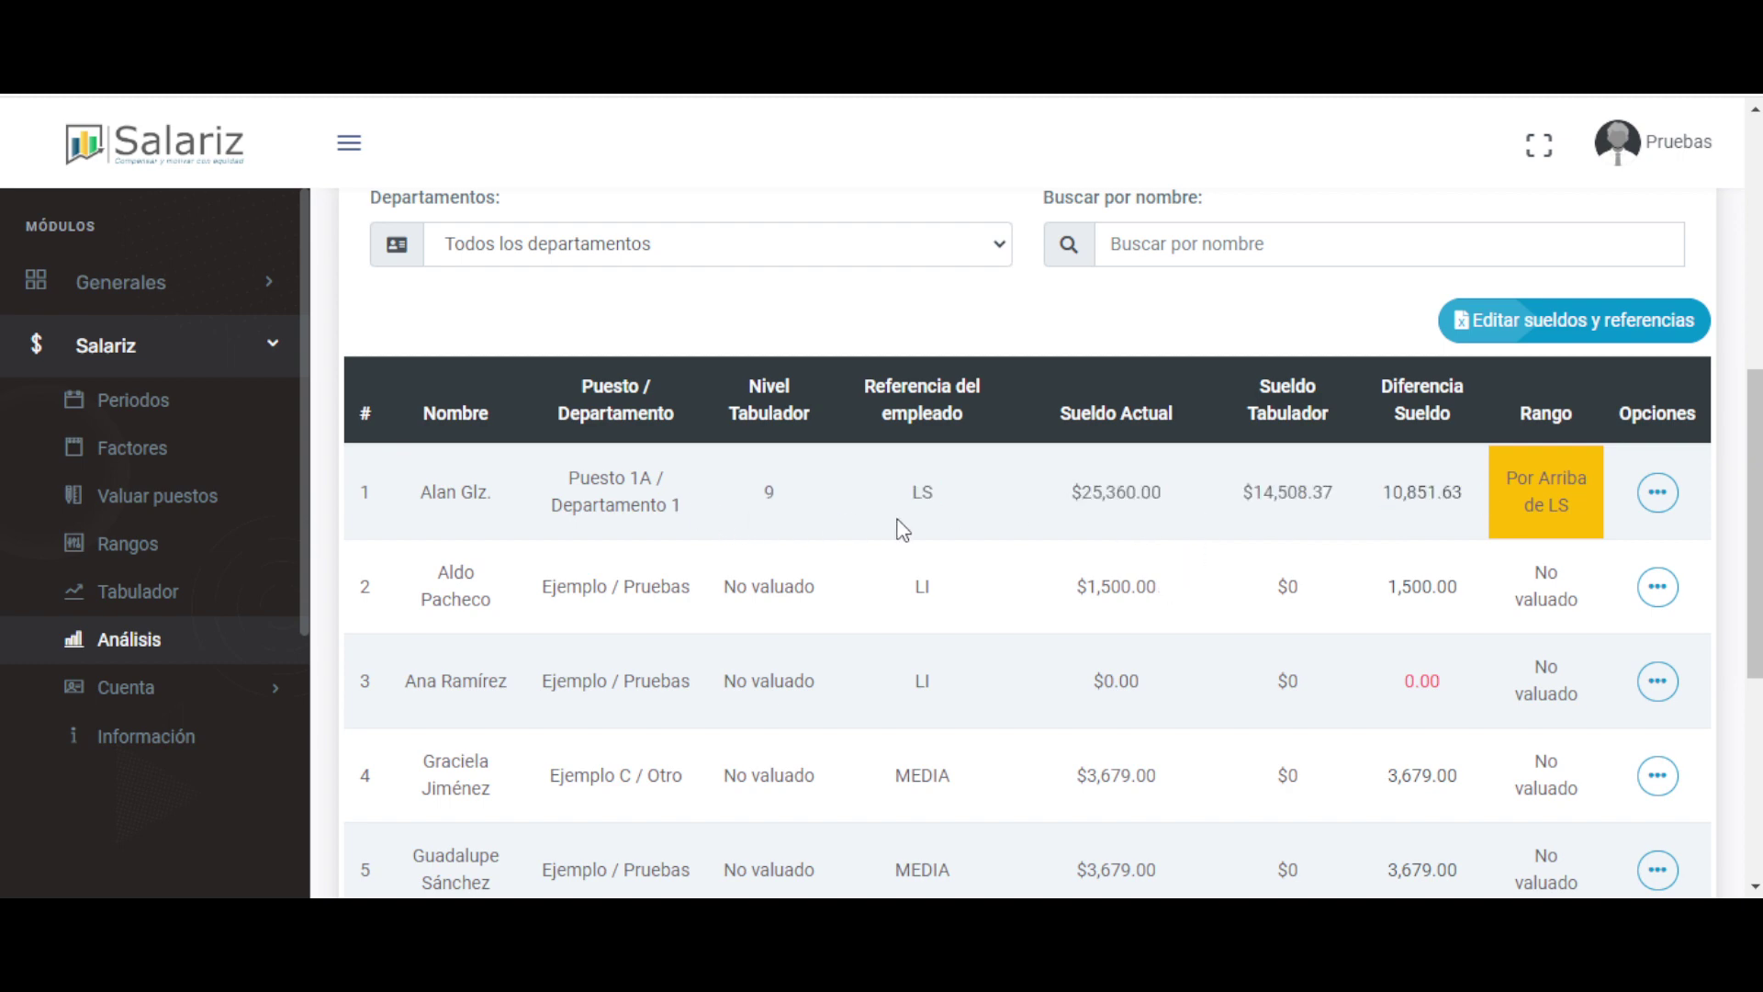
Check the references and current salaries of the remaining employees, down to the eighth row of the analysis table.
scroll(949, 565, "down", 3)
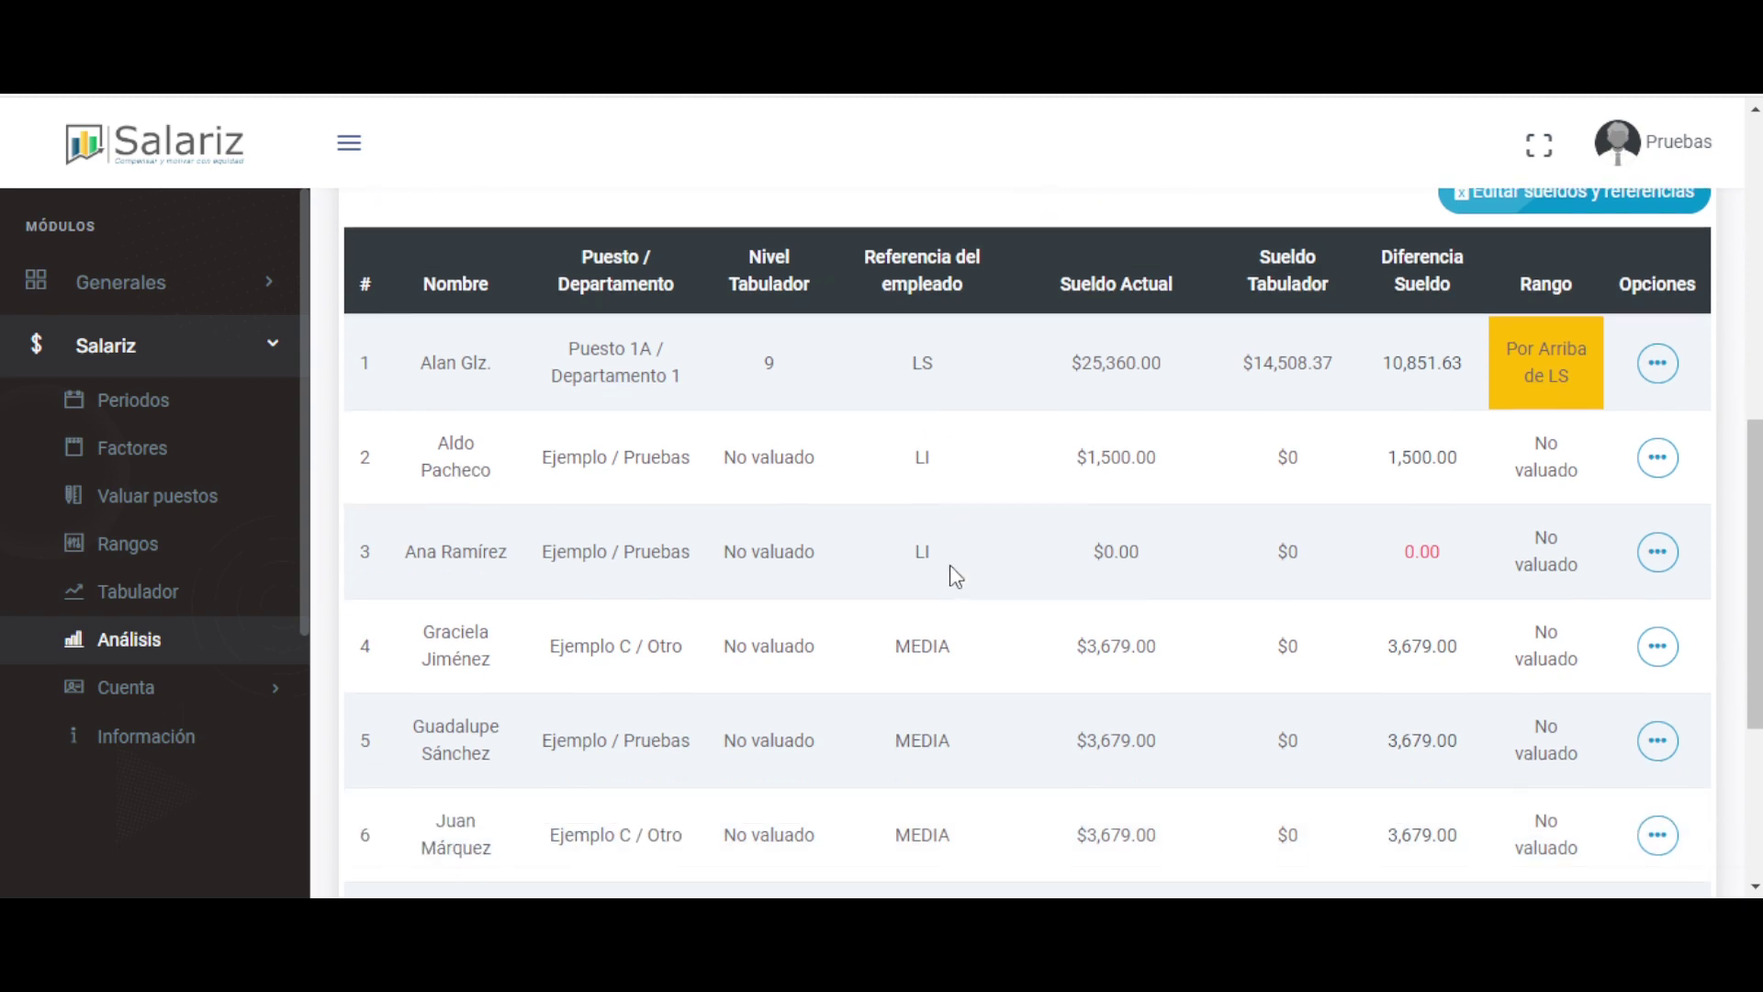
scroll(950, 567, "down", 2)
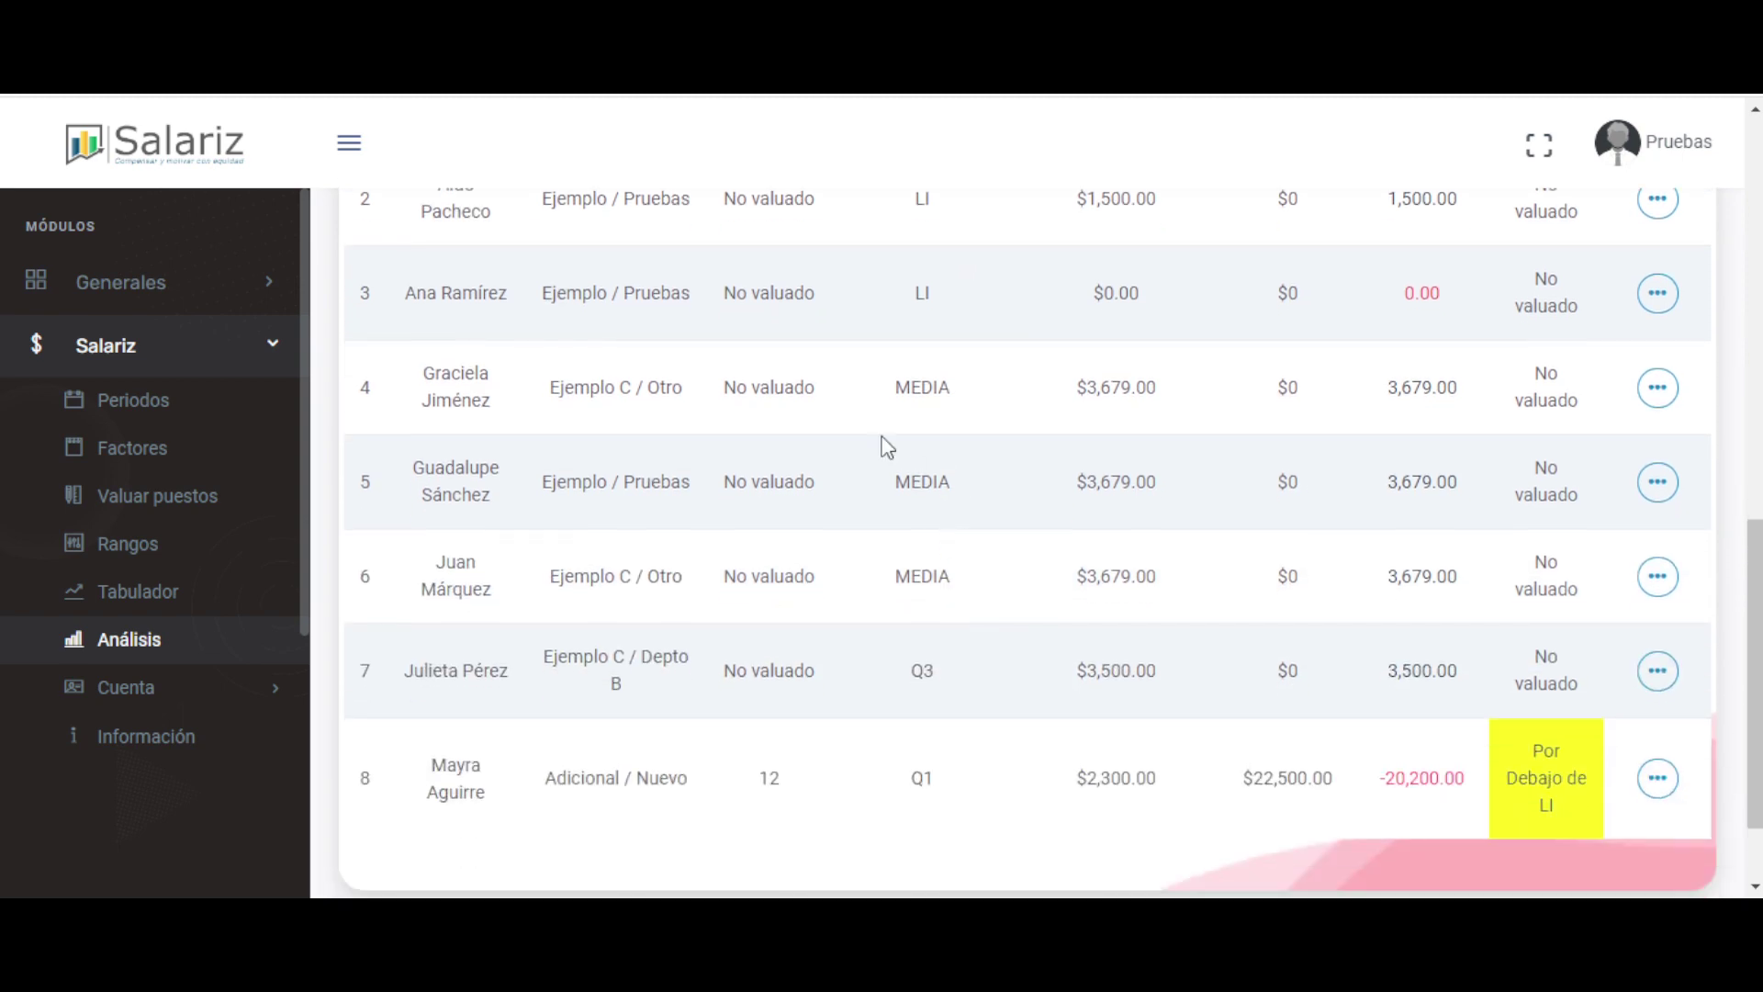
left_click_drag(882, 437, 1082, 578)
left_click(1206, 569)
scroll(1211, 578, "down", 2)
double_click(920, 549)
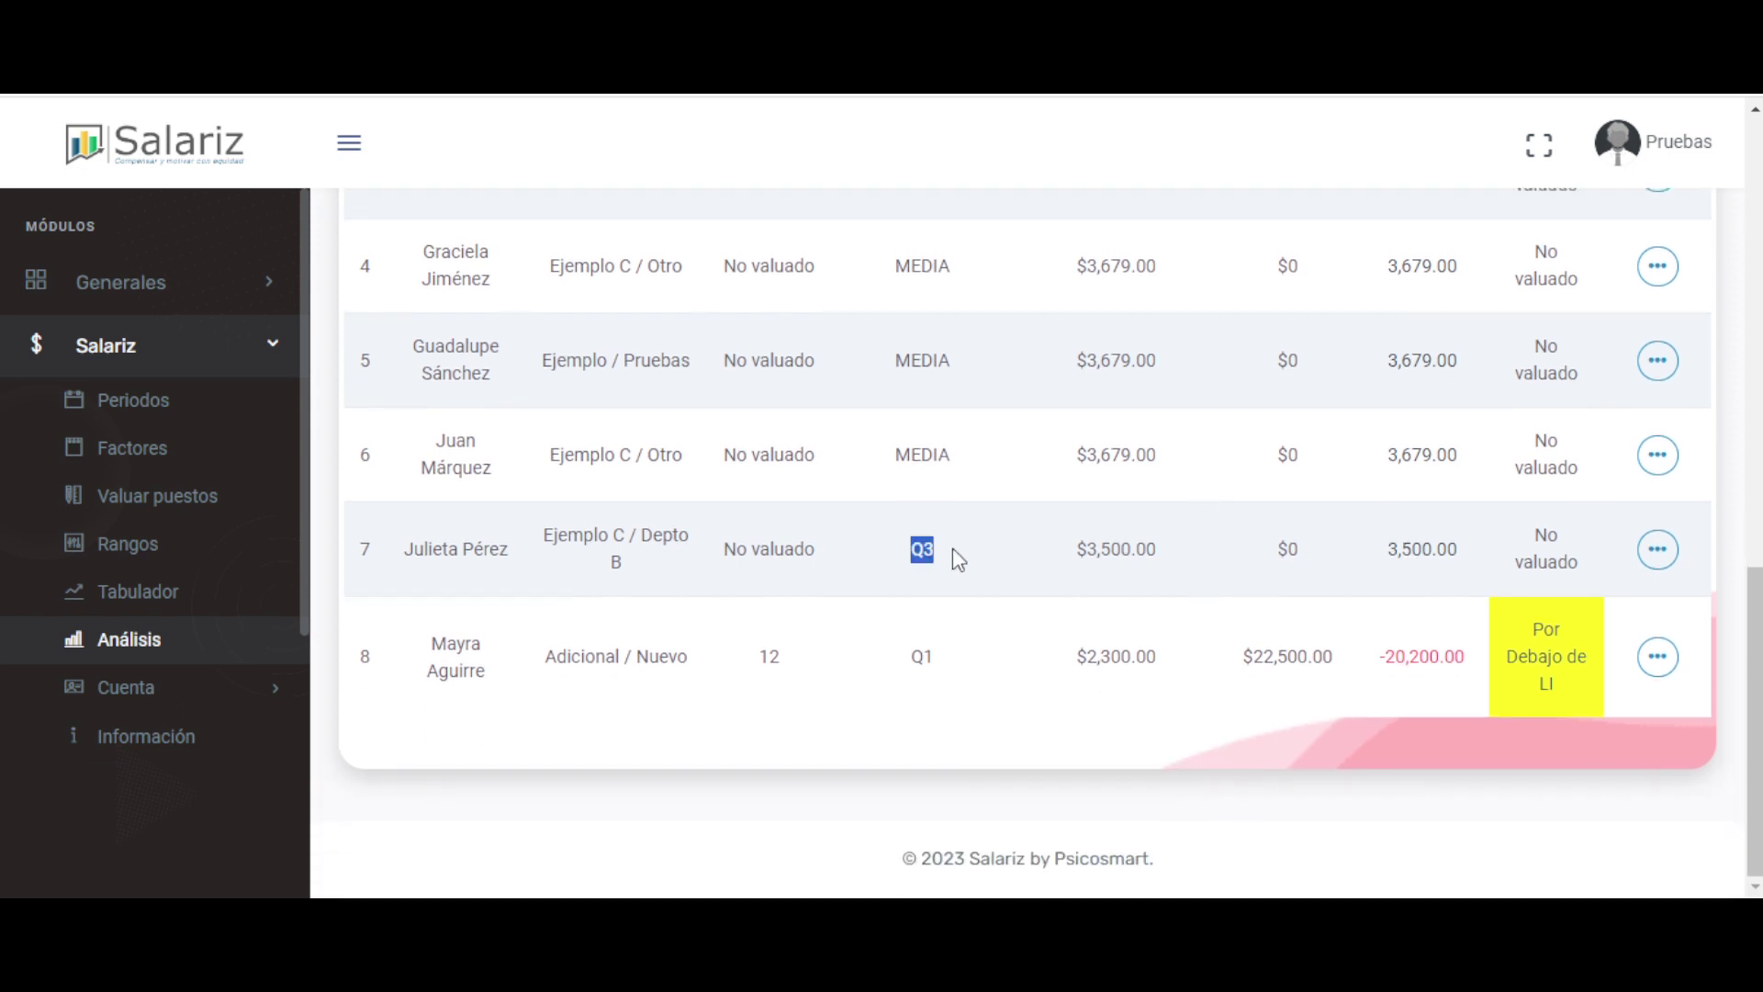
left_click_drag(413, 549, 474, 551)
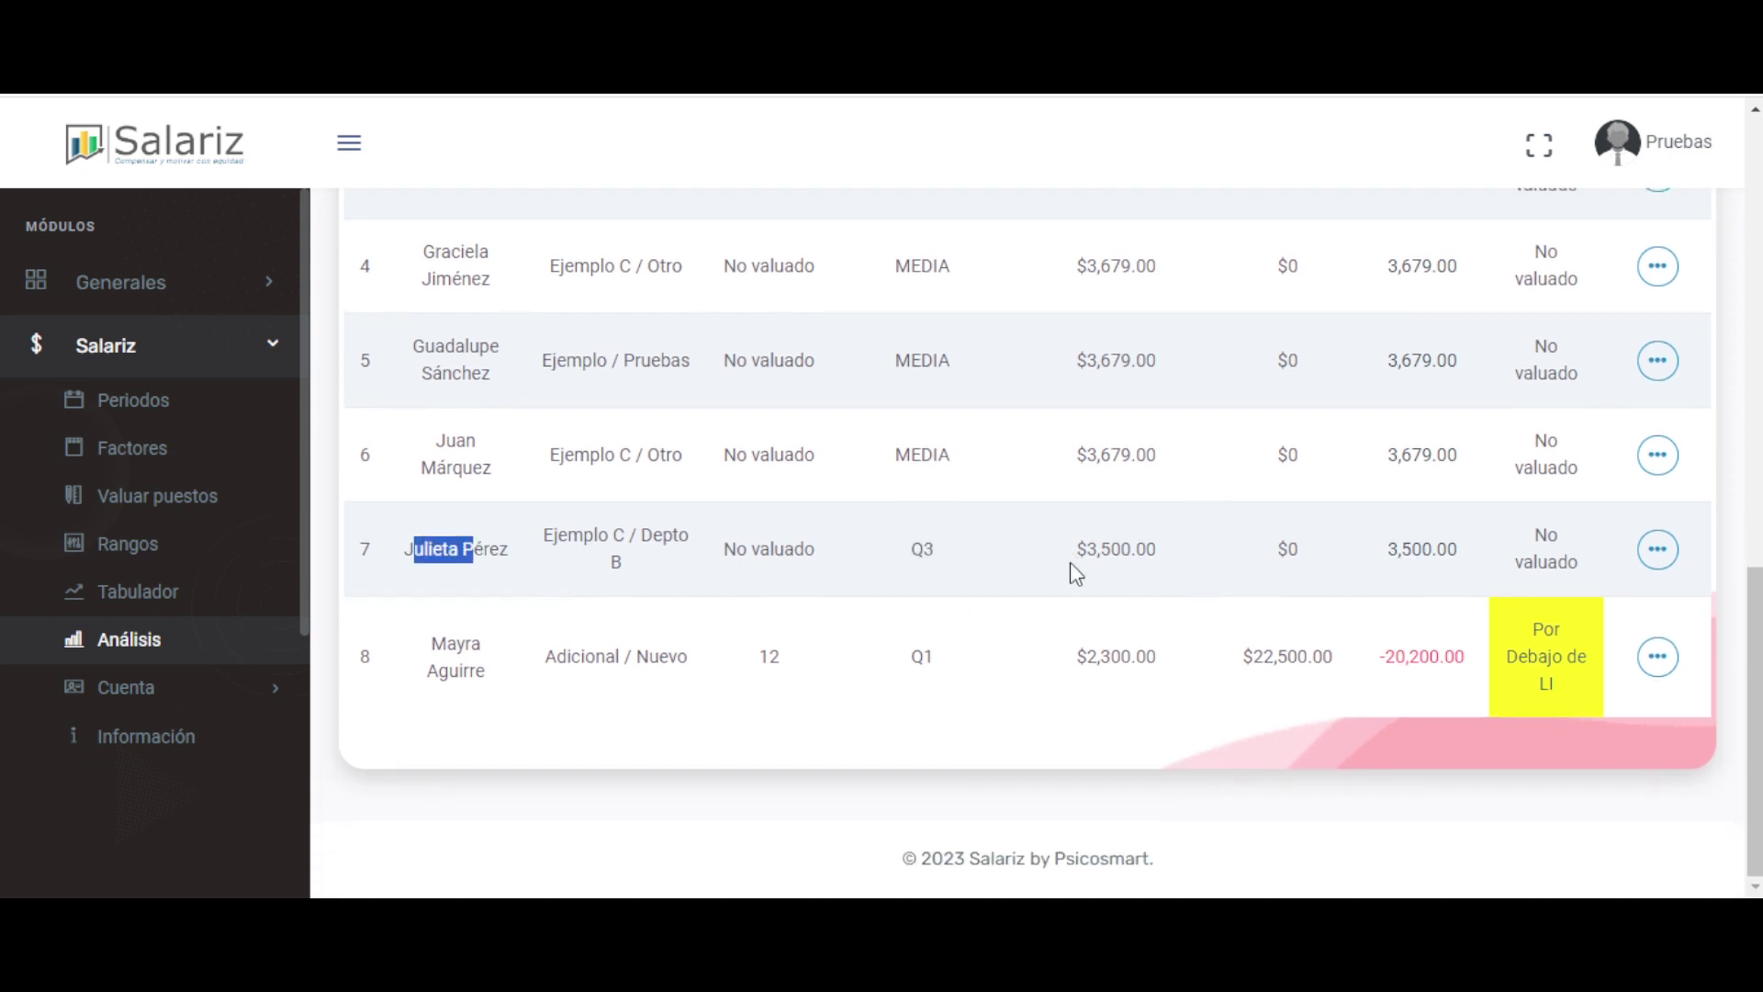
double_click(921, 656)
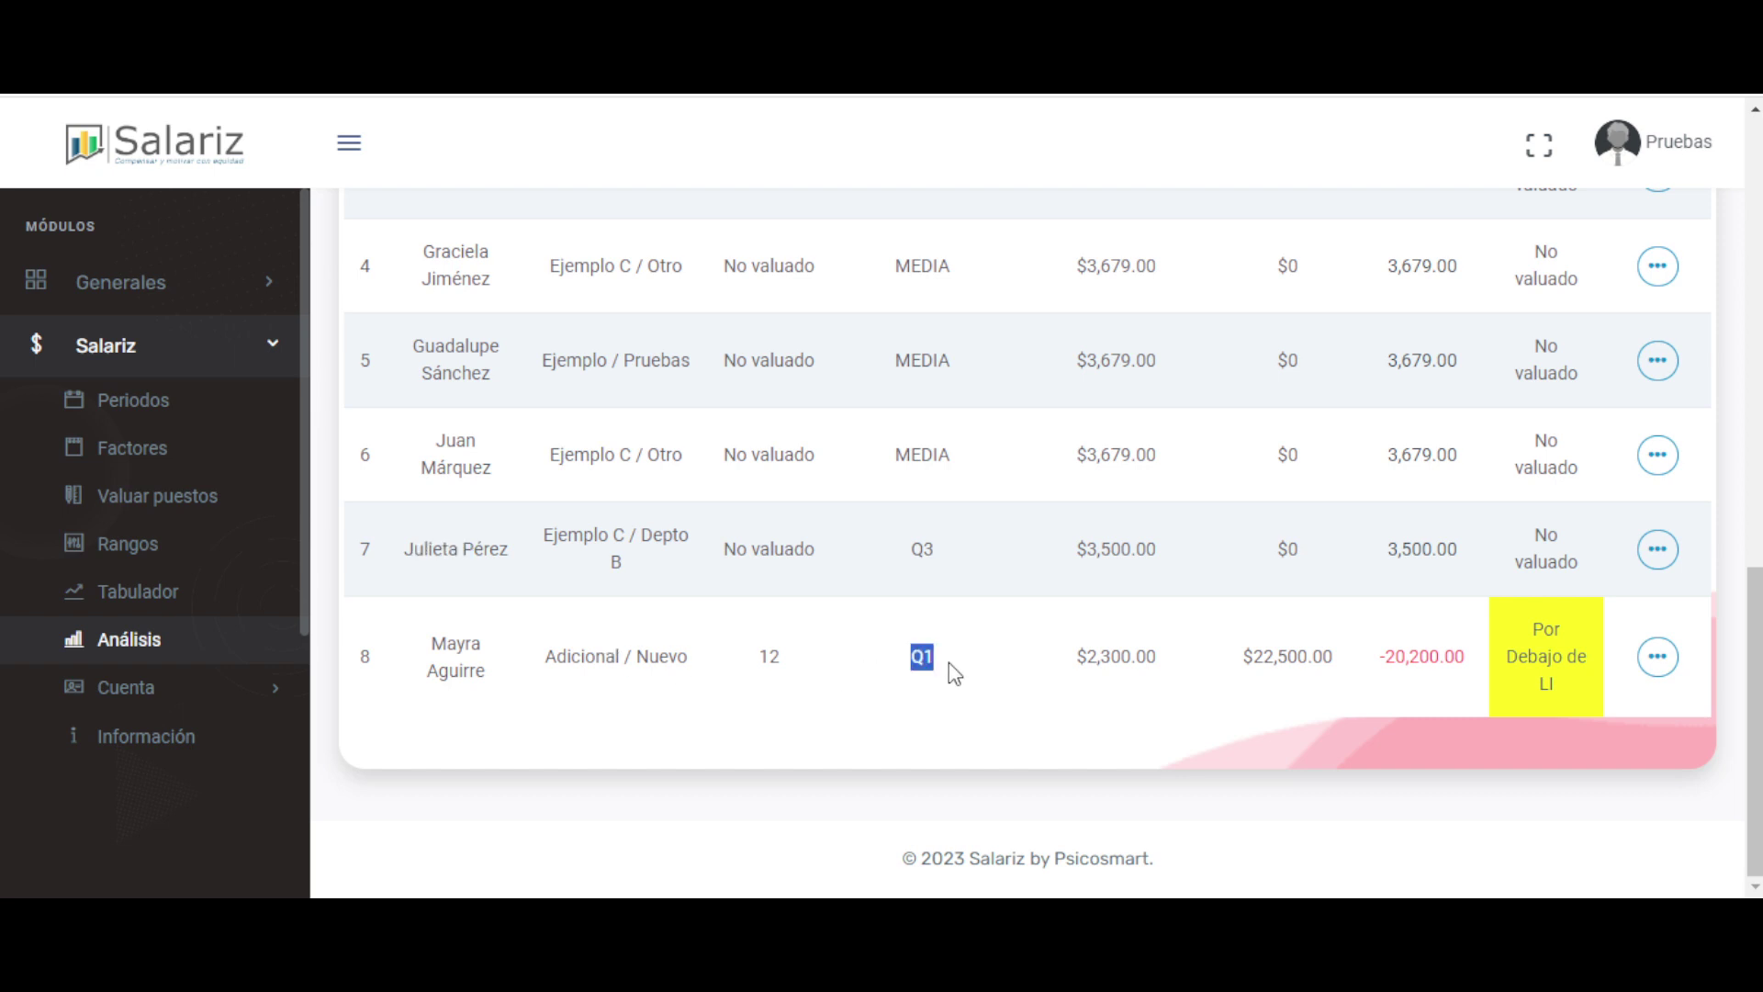
left_click_drag(1066, 674, 1191, 671)
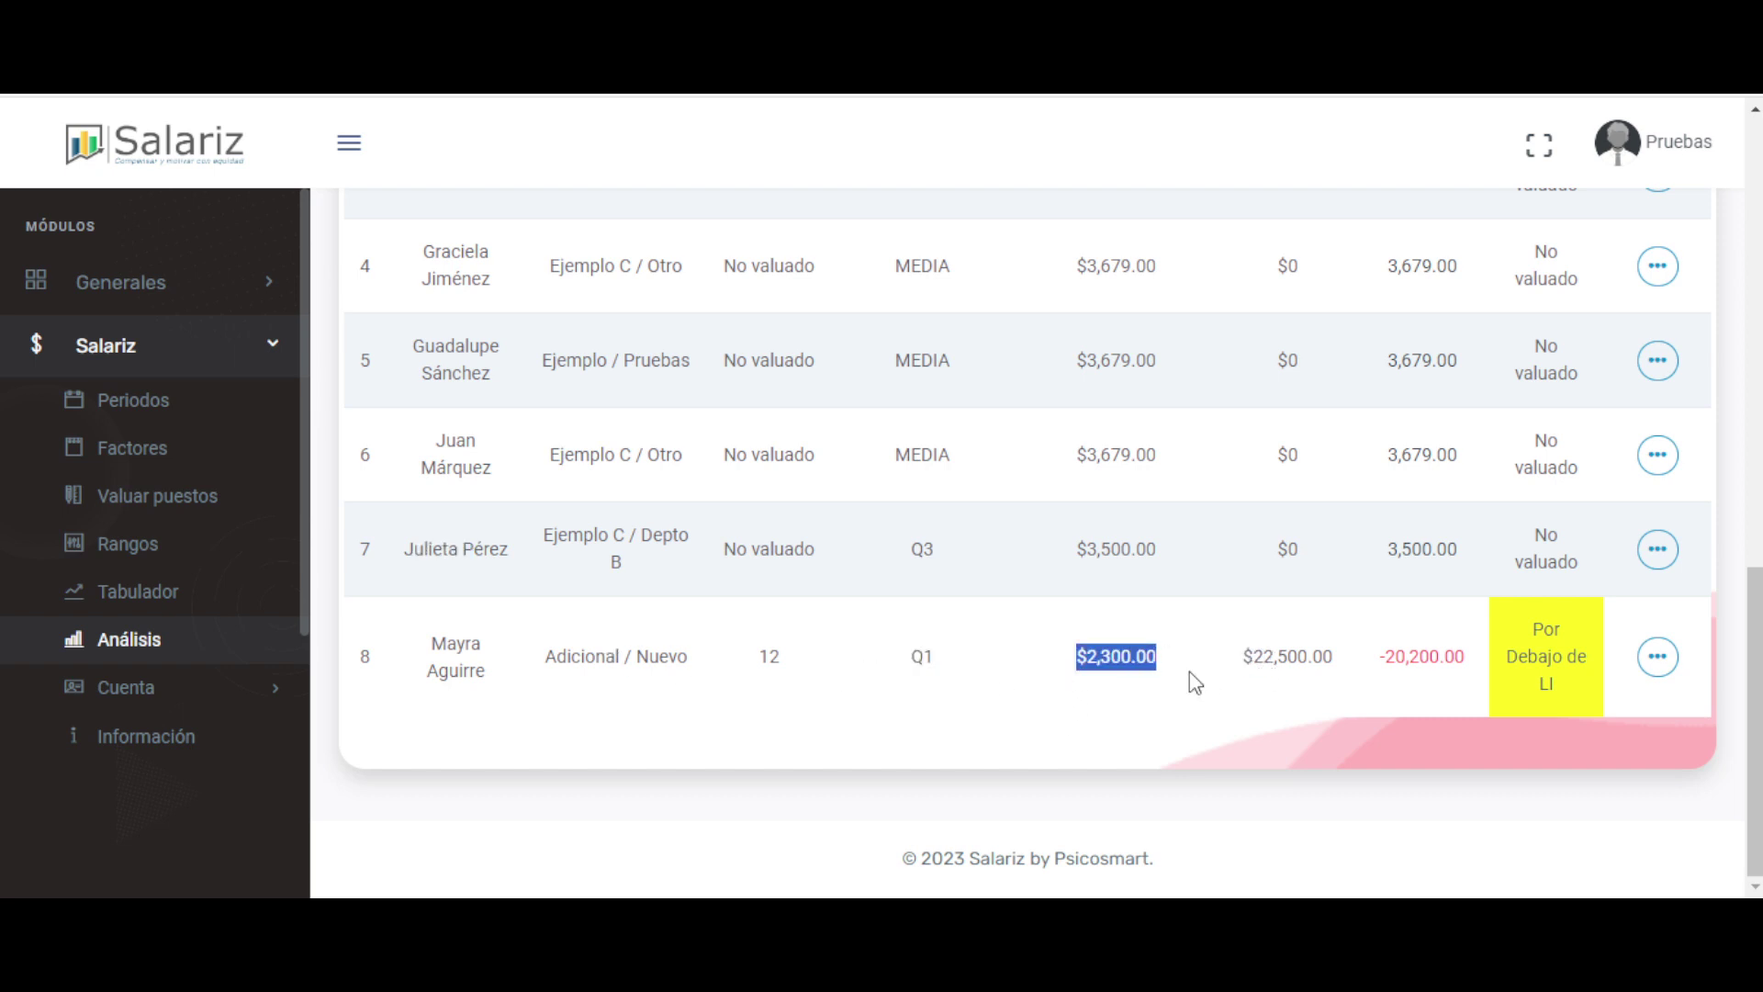
left_click(1188, 670)
triple_click(486, 676)
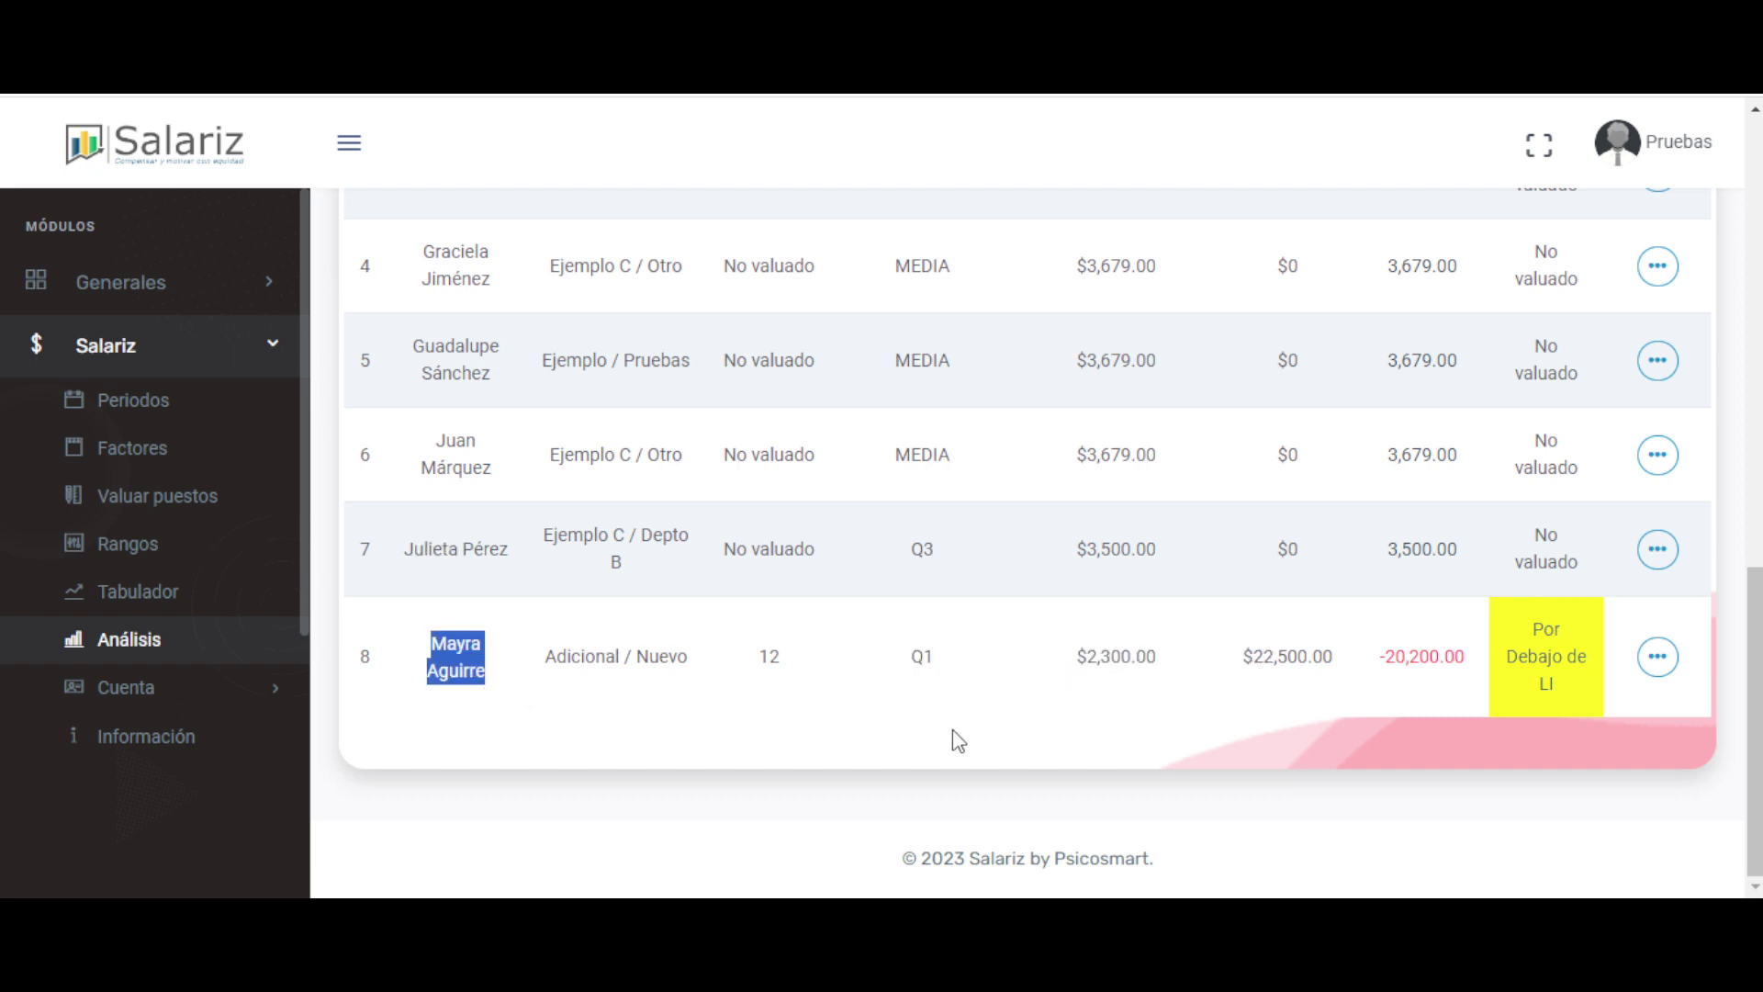
Check the reference and current salary of the second employee in the analysis table.
scroll(956, 713, "up", 5)
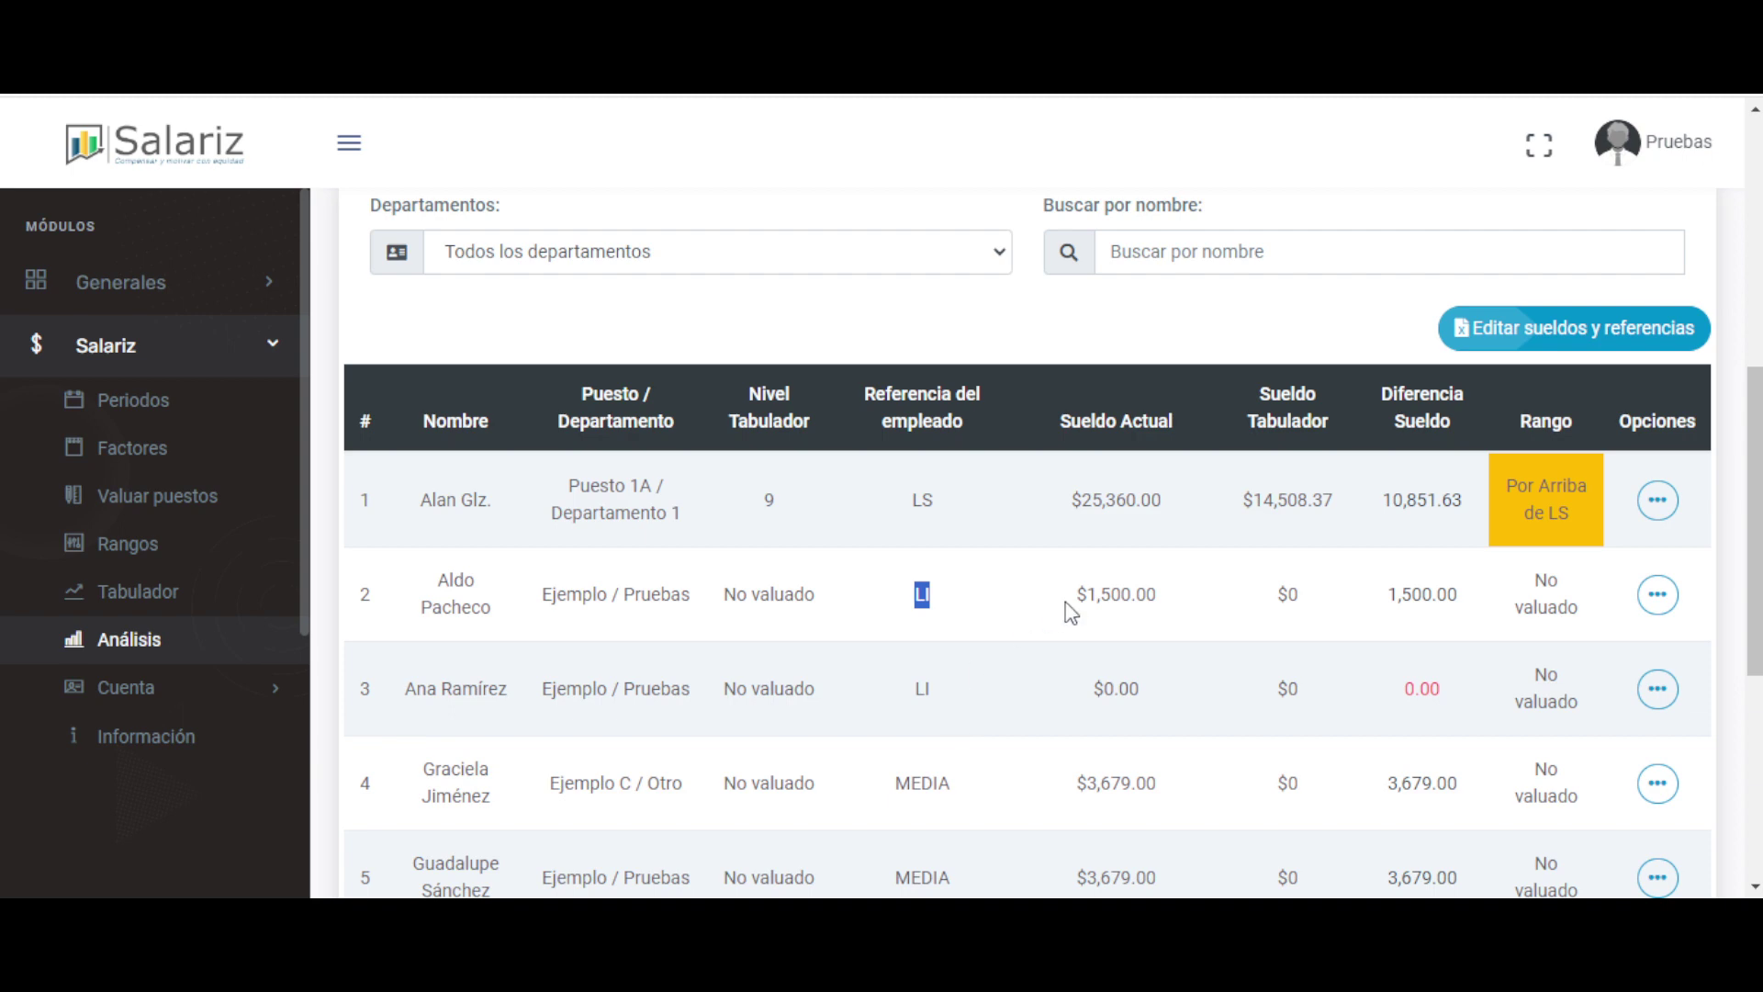
left_click_drag(1062, 602, 1193, 606)
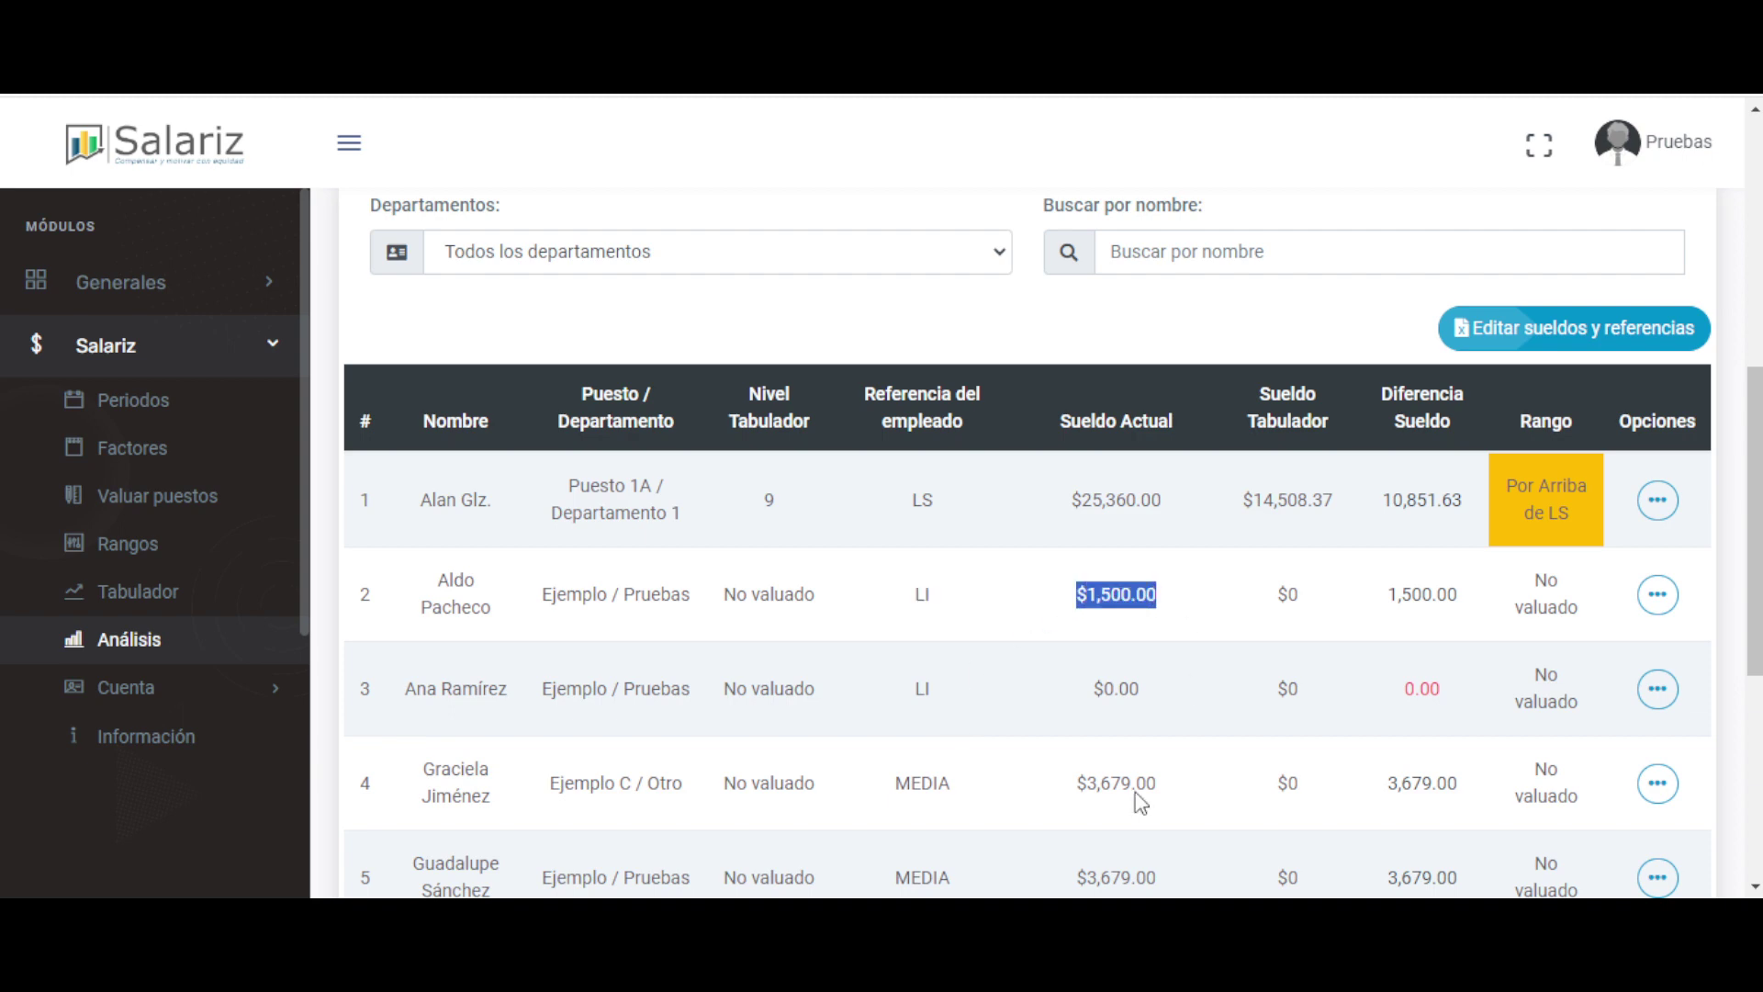
left_click(1187, 617)
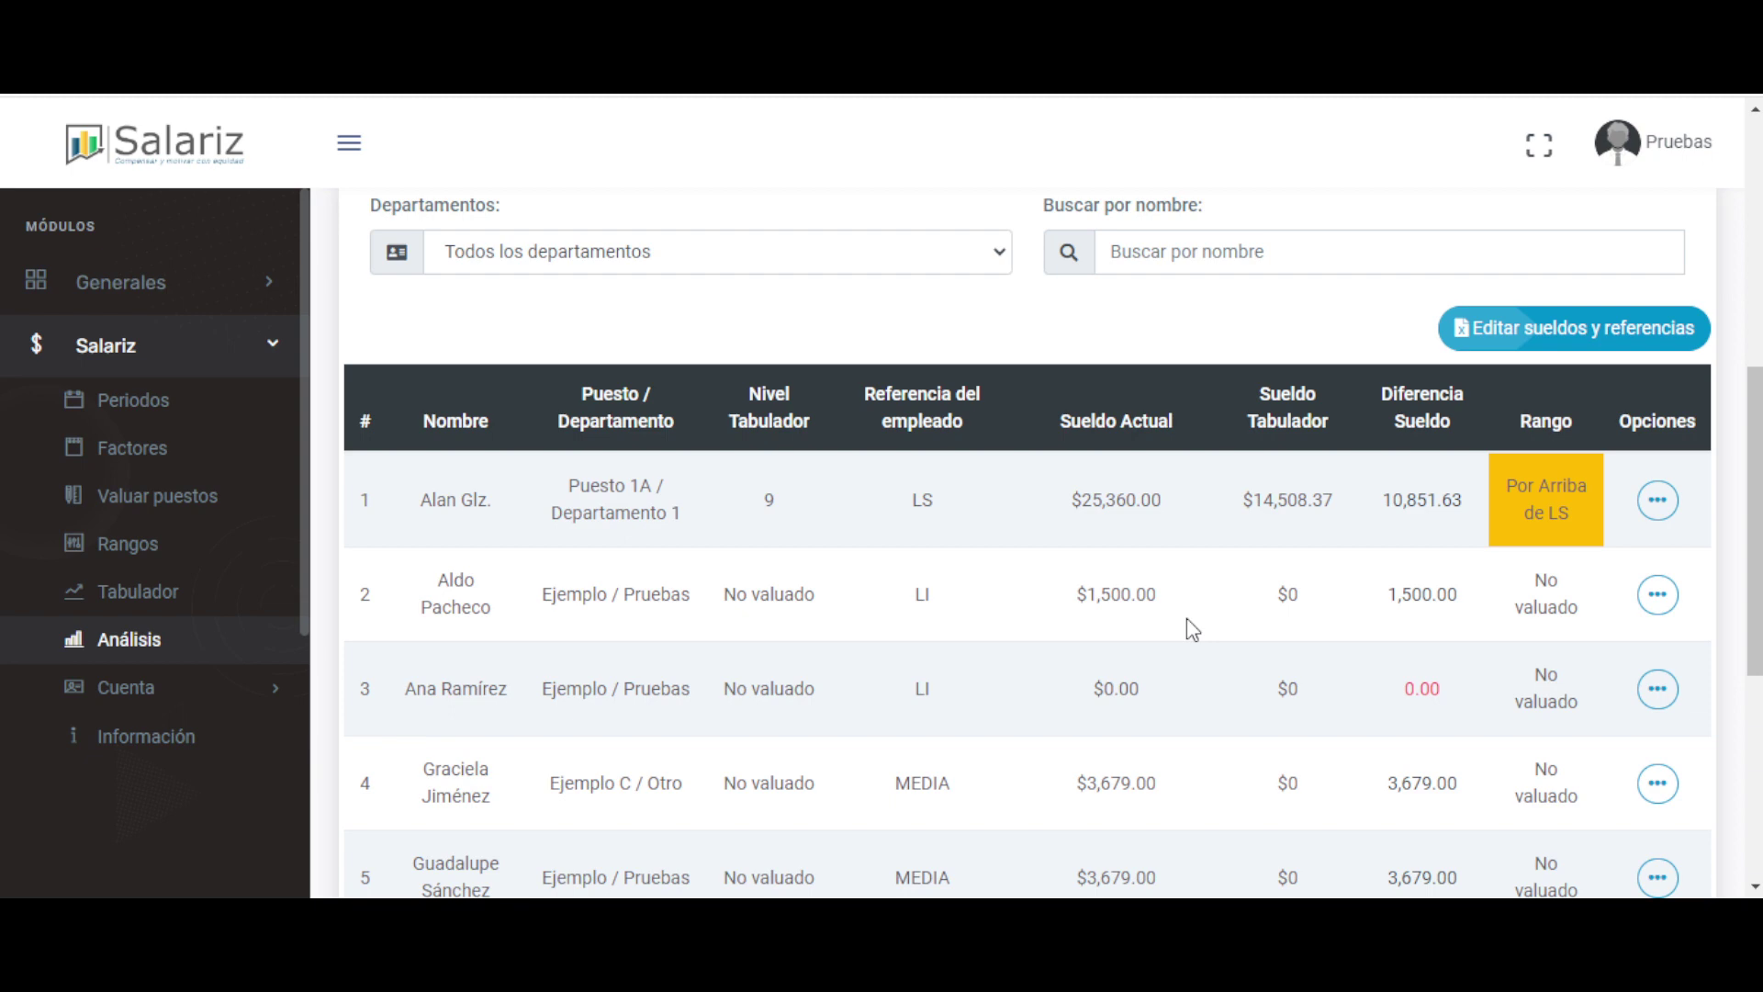
Open the bulk upload page for references and salaries from the Análisis module.
scroll(1186, 619, "up", 7)
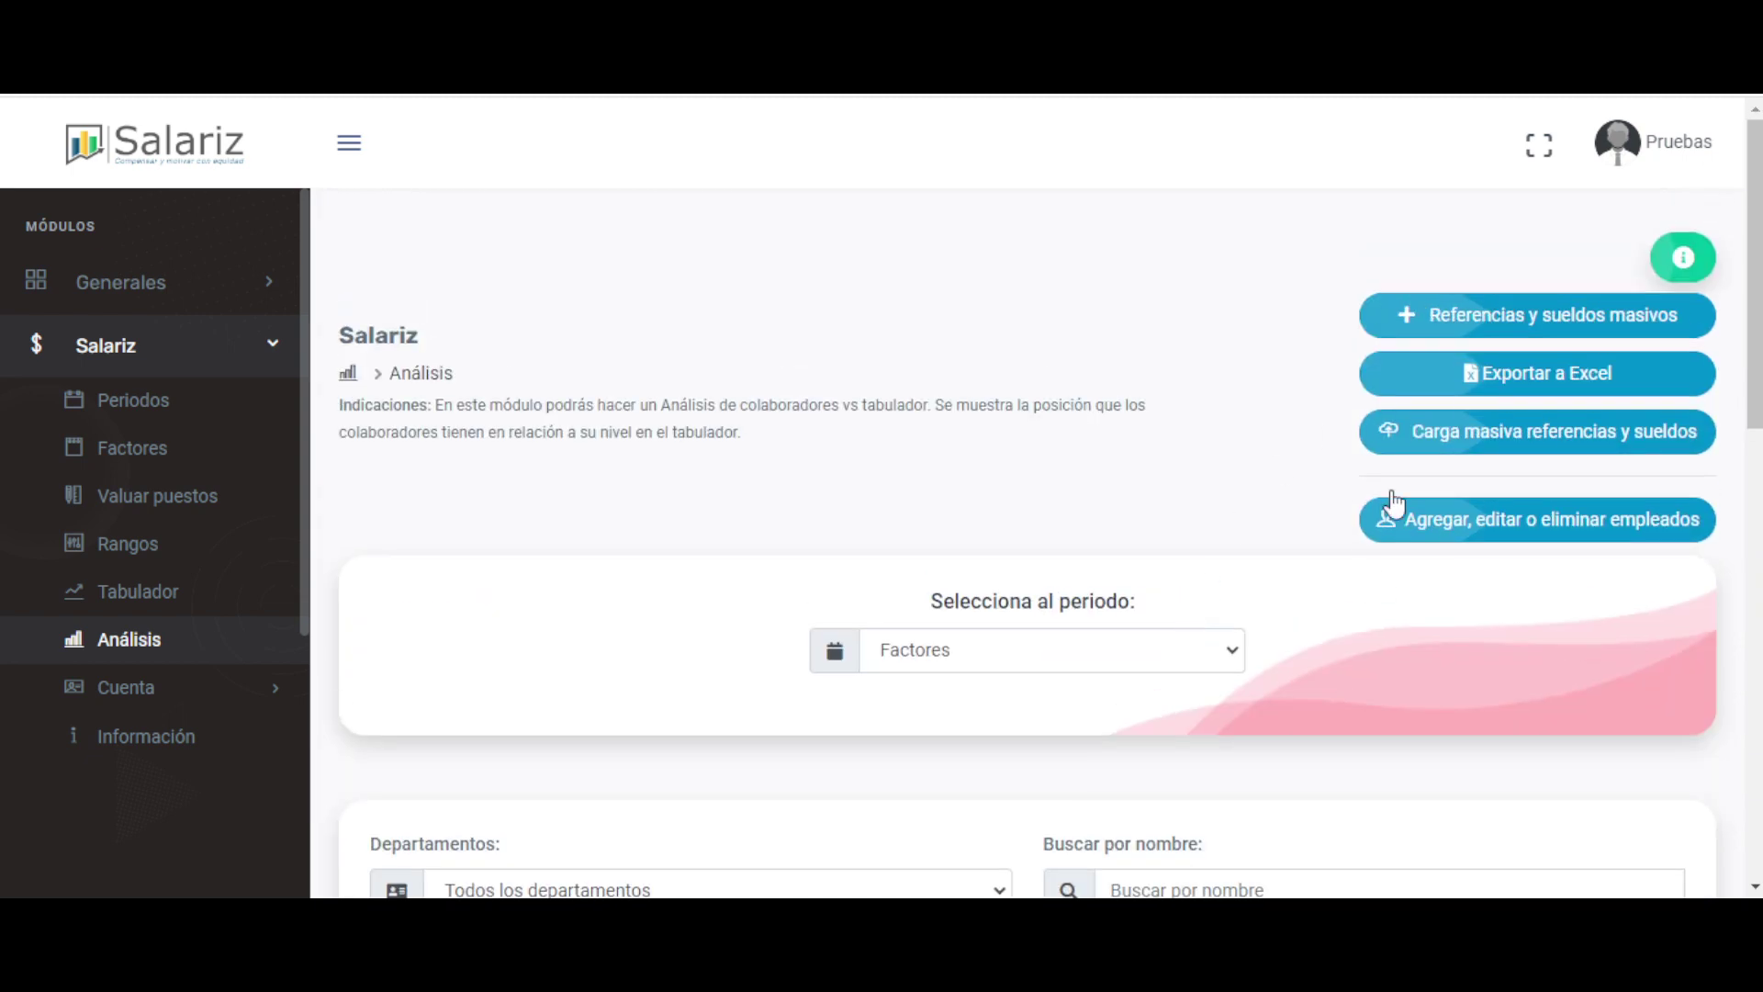
left_click(1513, 448)
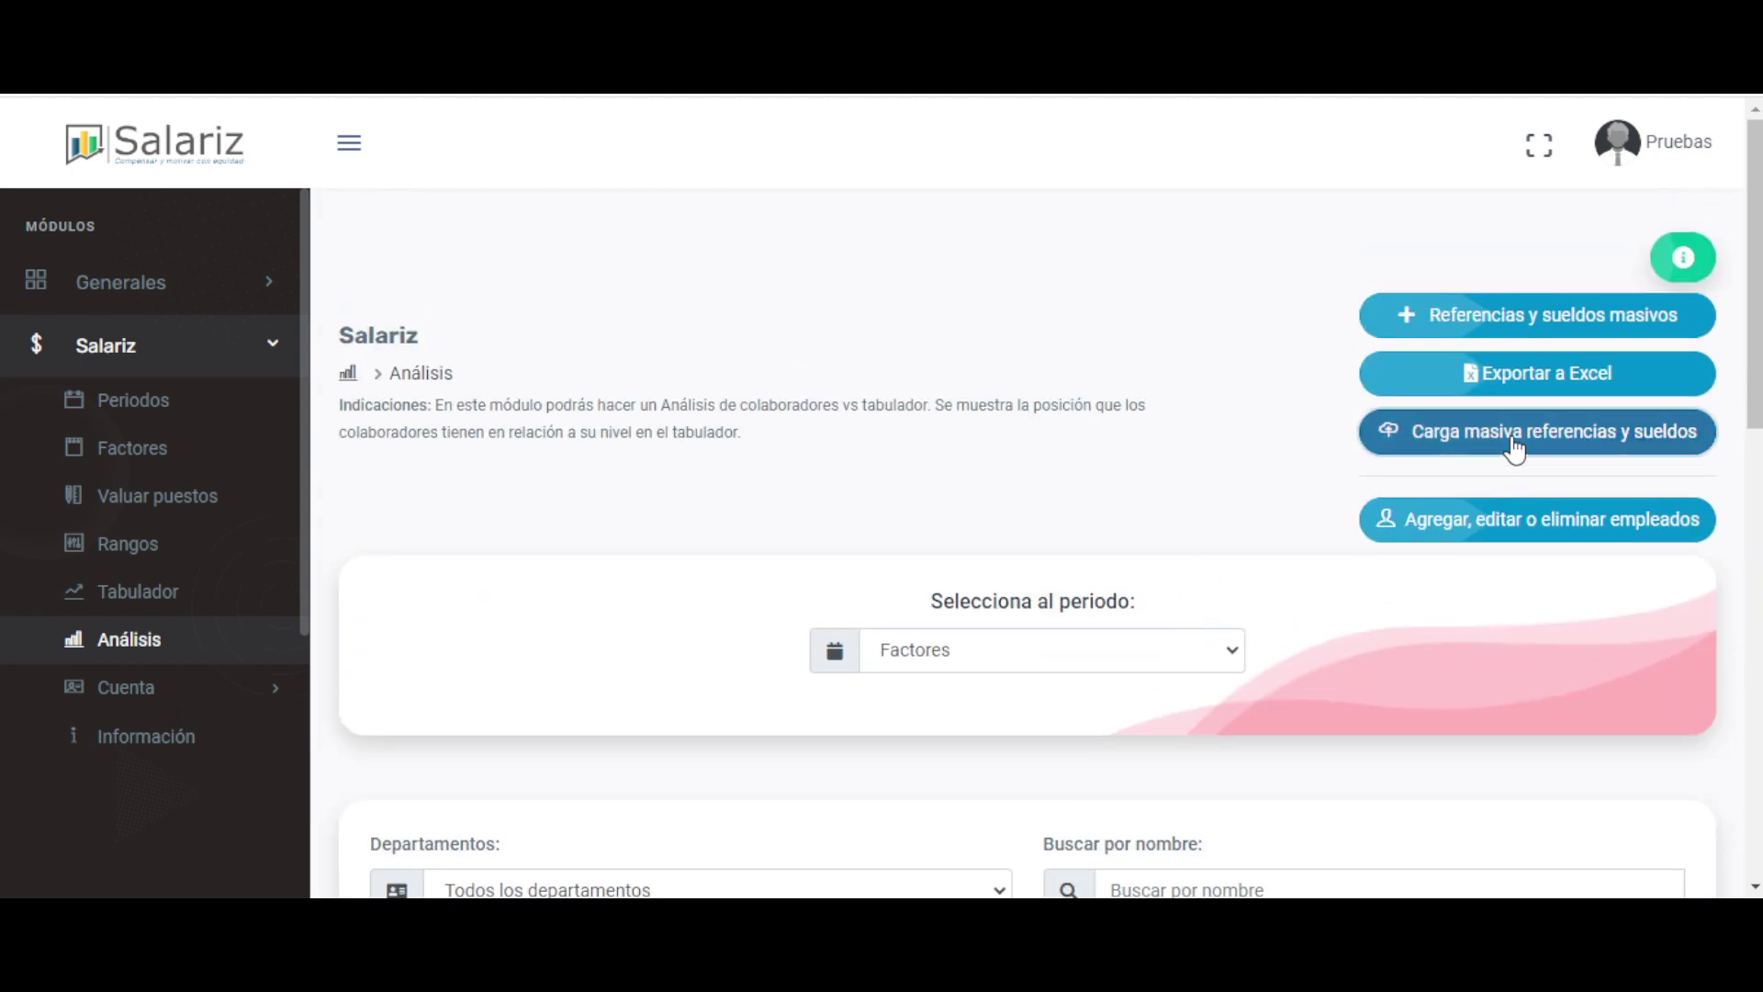